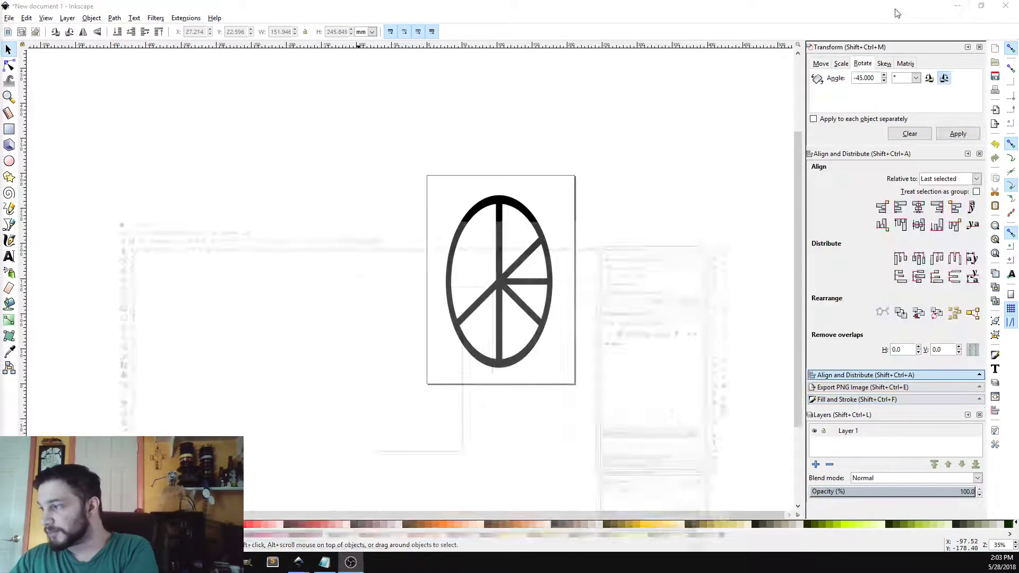
Minimize the Inkscape drawing and open ArtRage 4 from the desktop.
click(955, 6)
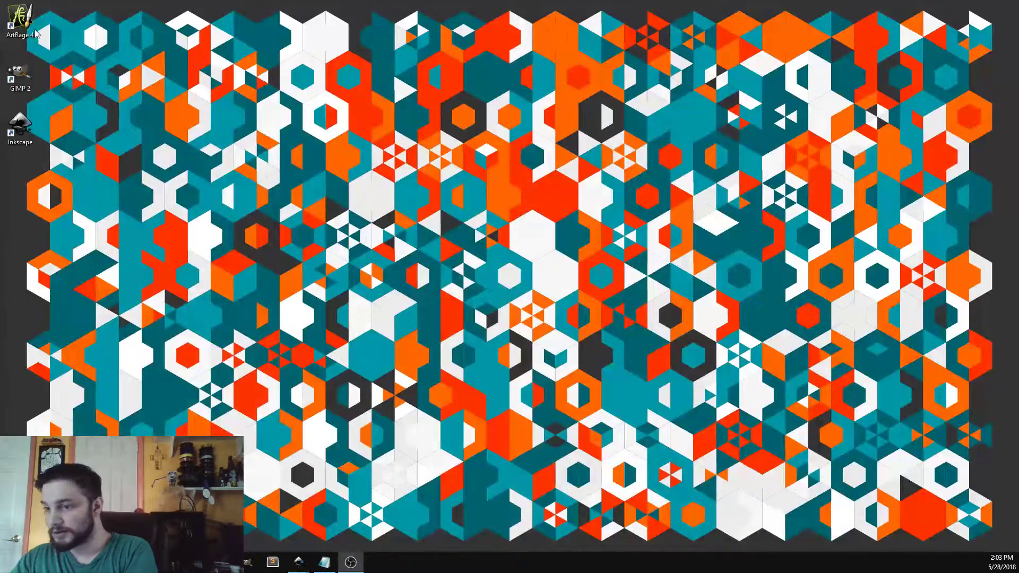
double_click(23, 20)
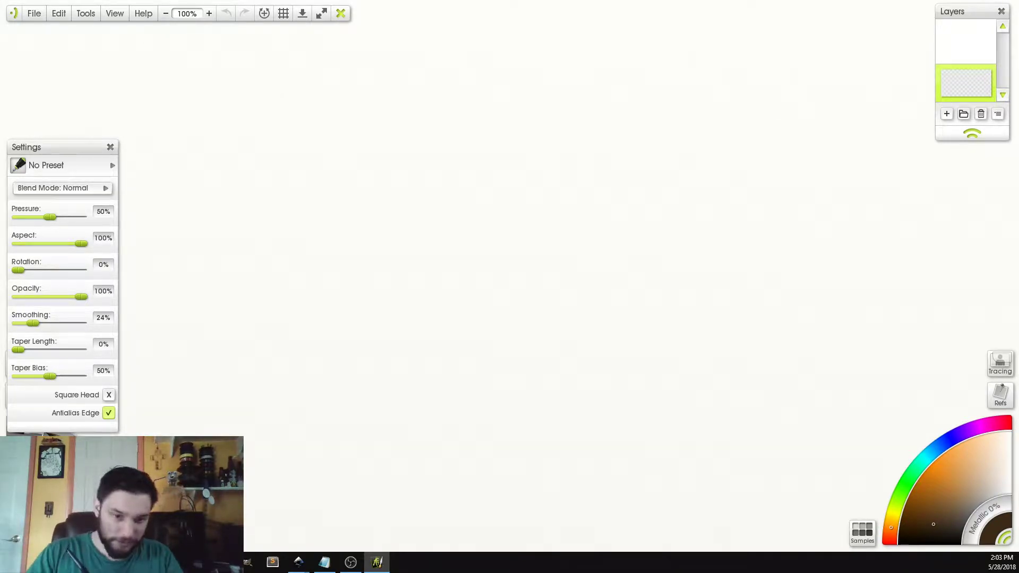
Review the pad and desk measurements in the Notepad note, and return to the blank ArtRage canvas.
key(alt+Tab)
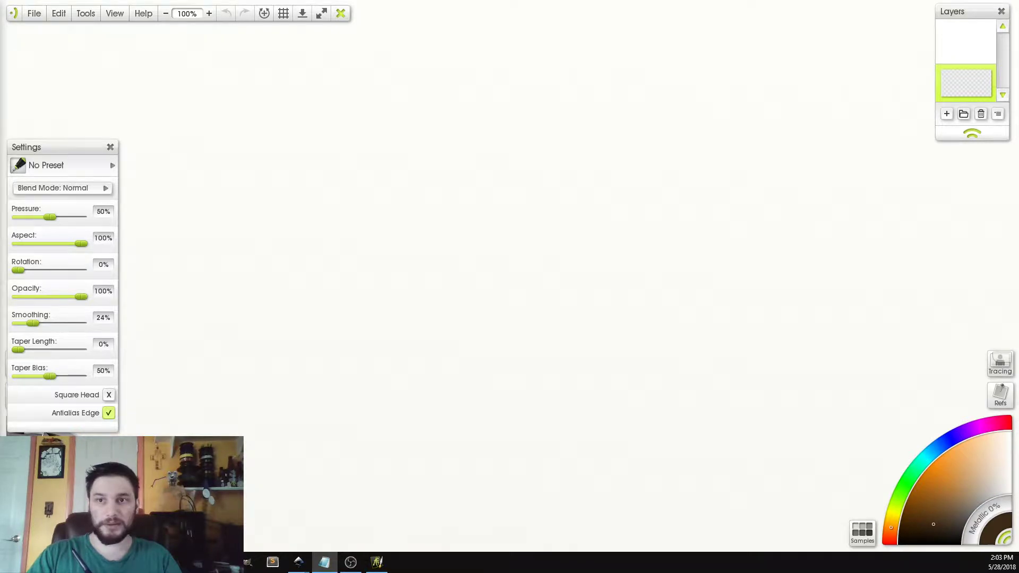
drag(0, 27, 1018, 241)
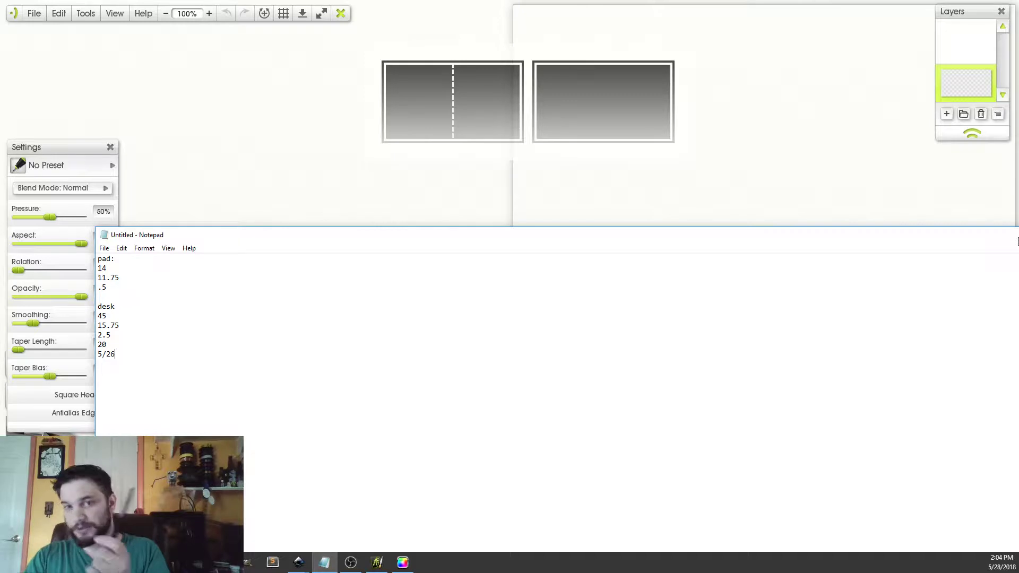
drag(1018, 241, 1018, 225)
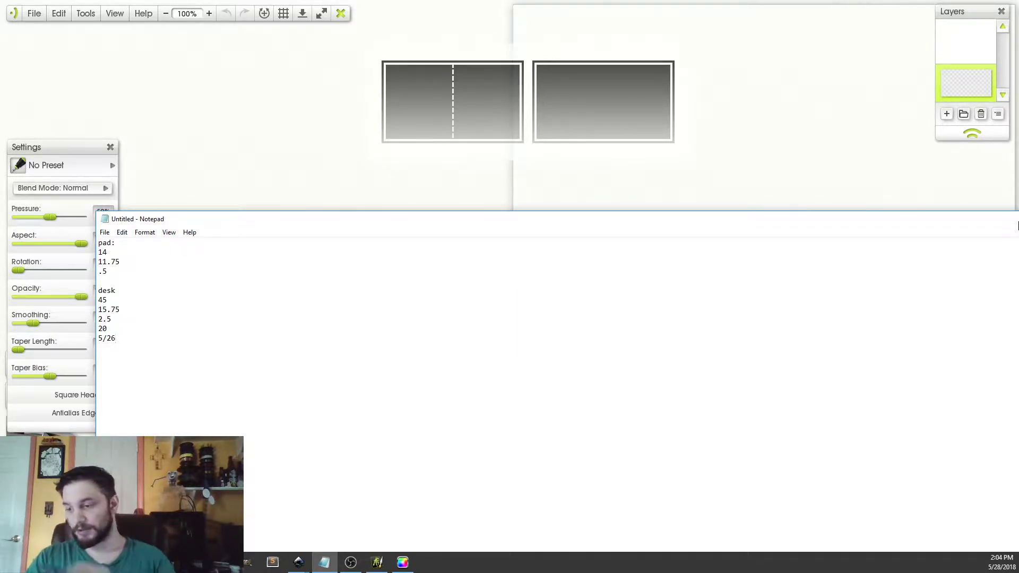
drag(1017, 225, 1017, 213)
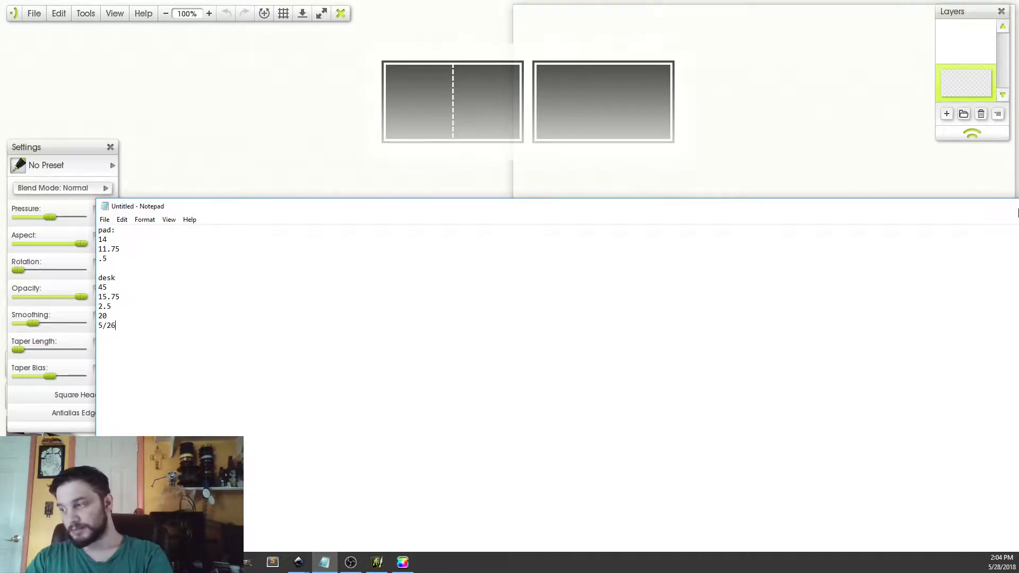
drag(1017, 212, 1004, 214)
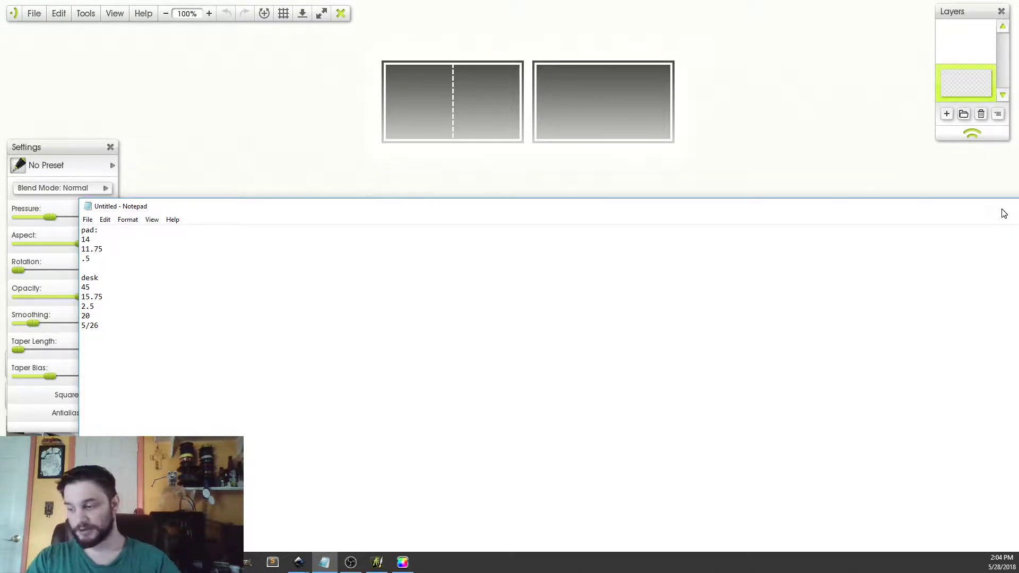
drag(1004, 213, 1005, 214)
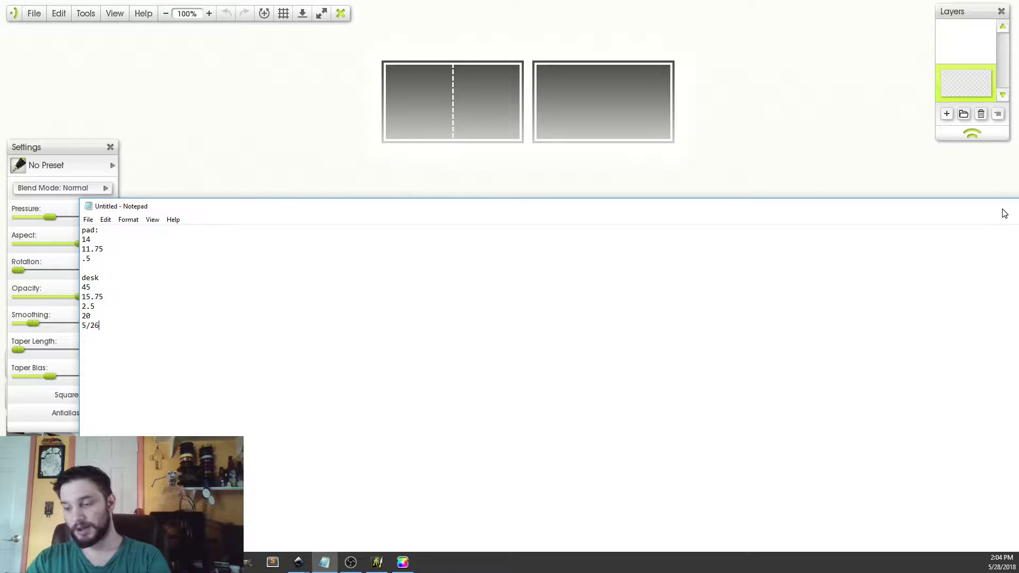
drag(1004, 213, 1005, 213)
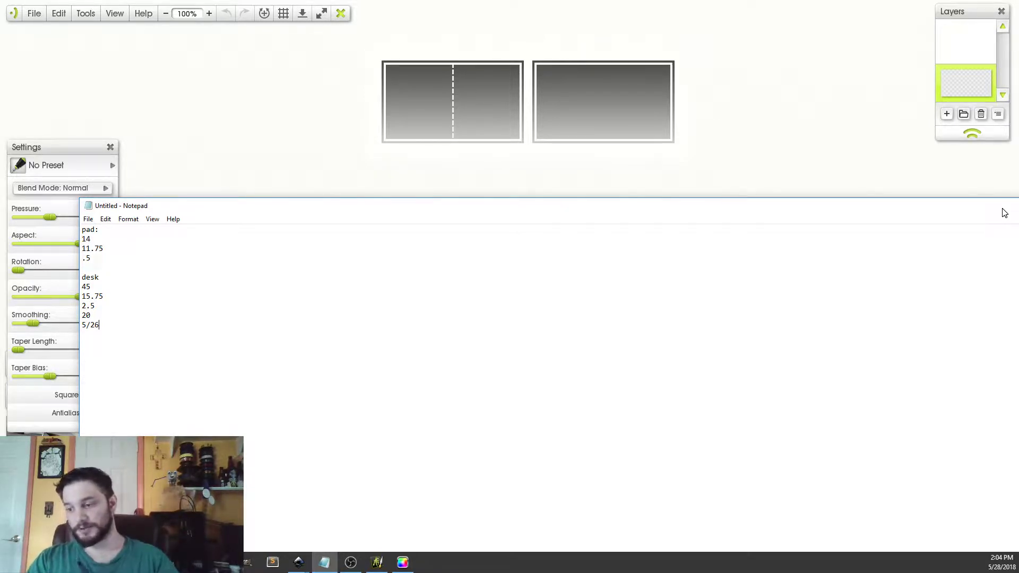
mouse_move(1004, 213)
mouse_down()
mouse_move(2, 20)
mouse_move(0, 84)
mouse_move(0, 16)
mouse_up()
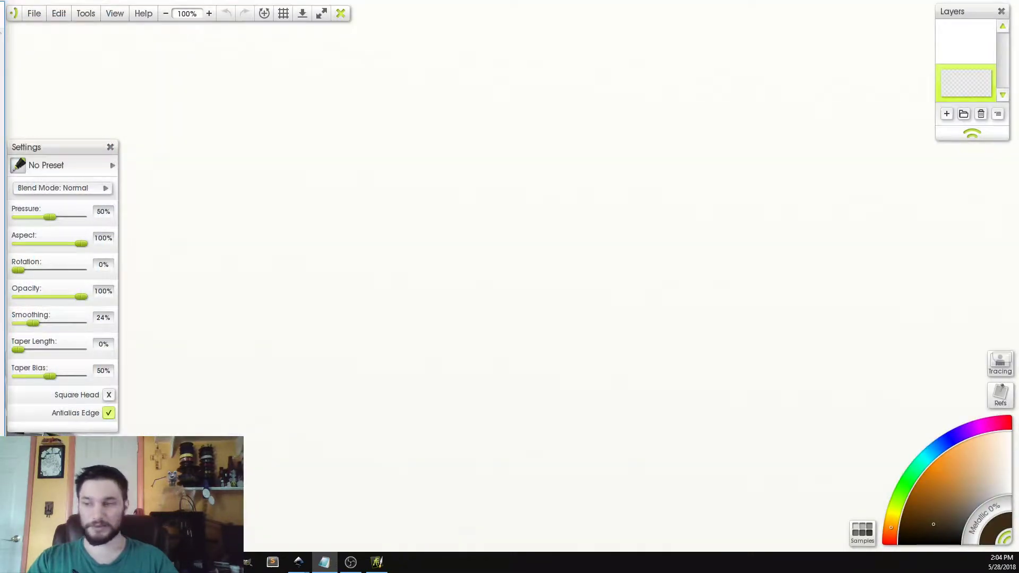
click(417, 186)
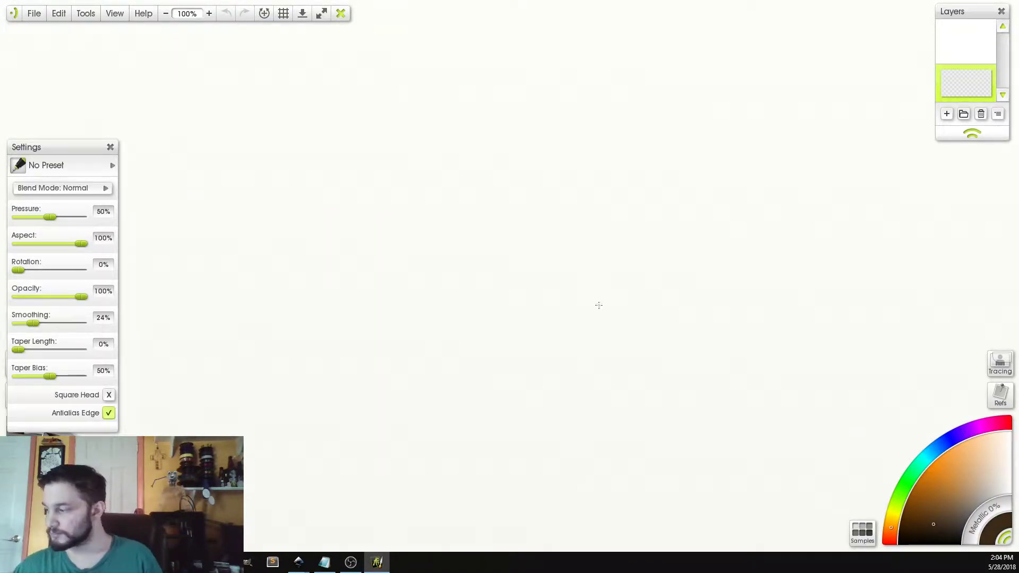
Set the drawing colour to black and sketch two nested arcs for the top edge, with a rounded right end.
drag(936, 519, 983, 555)
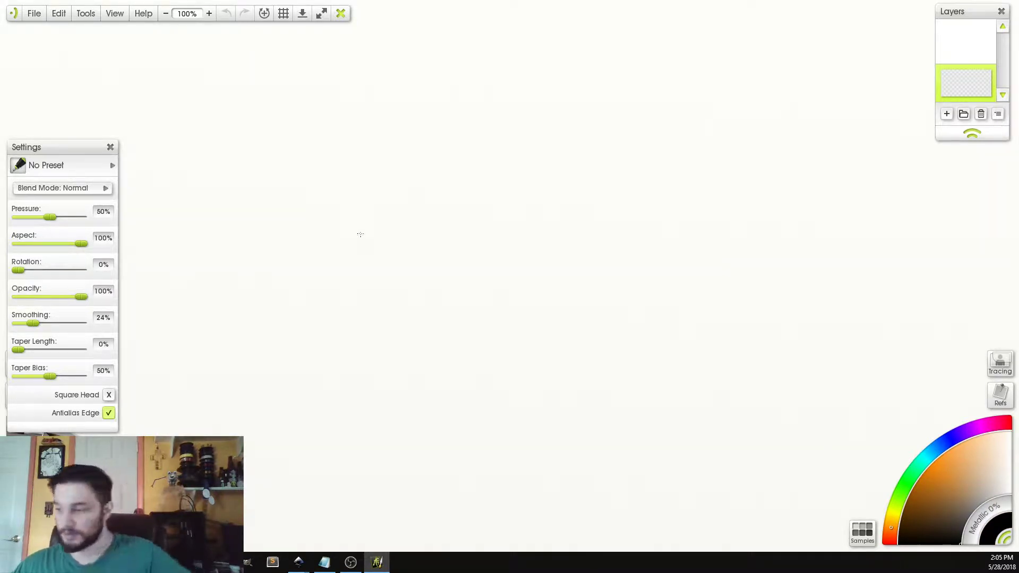
mouse_move(341, 232)
mouse_down()
mouse_move(379, 210)
mouse_move(331, 233)
mouse_move(372, 210)
mouse_move(339, 229)
mouse_move(427, 192)
mouse_move(400, 199)
mouse_move(462, 187)
mouse_move(447, 191)
mouse_move(558, 186)
mouse_move(627, 220)
mouse_up()
mouse_move(566, 192)
mouse_down()
mouse_move(619, 215)
mouse_move(600, 209)
mouse_move(613, 209)
mouse_move(667, 251)
mouse_move(683, 313)
mouse_up()
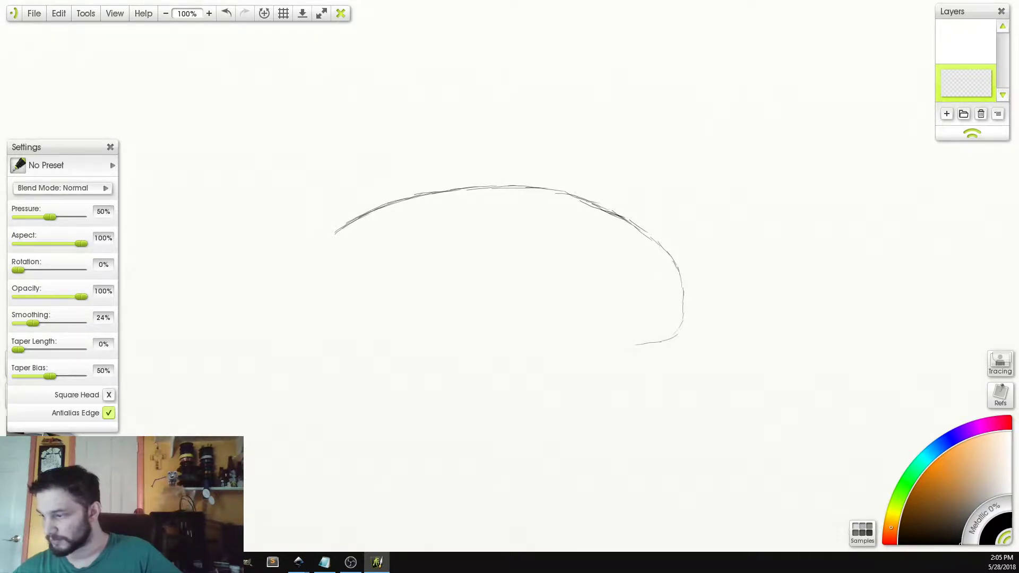
drag(348, 229, 303, 258)
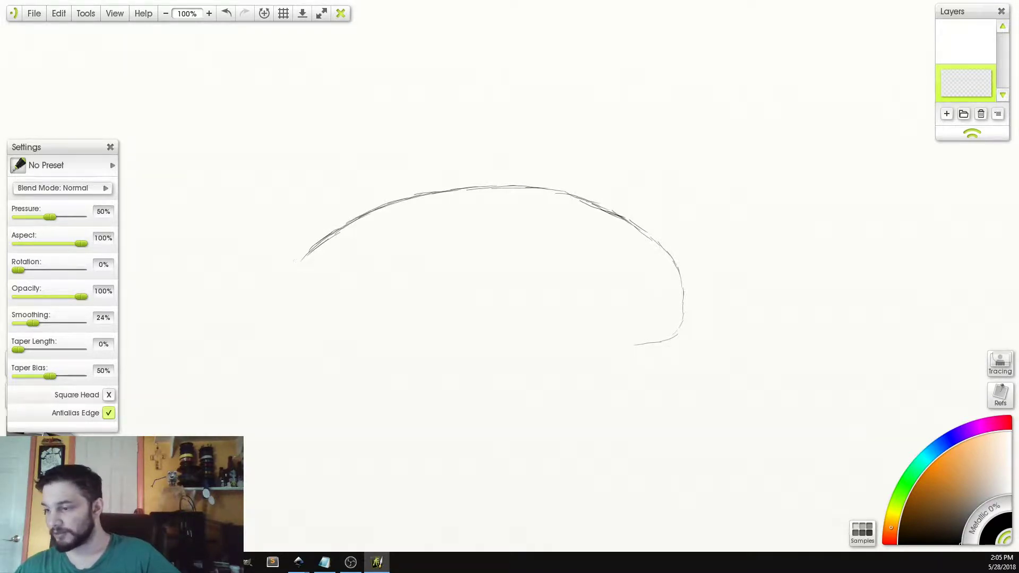
mouse_move(300, 261)
mouse_down()
mouse_move(377, 228)
mouse_move(448, 214)
mouse_move(618, 220)
mouse_move(678, 262)
mouse_up()
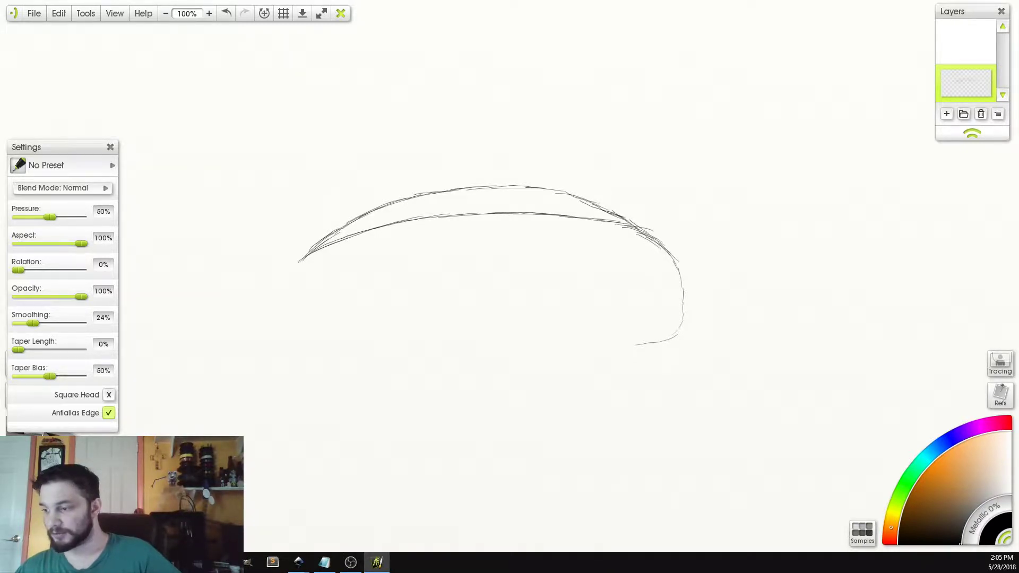
Mark the upper arc's two shoulders with X marks and extend the rounded right end into the lower edge.
mouse_move(300, 204)
mouse_down()
mouse_move(345, 218)
mouse_move(310, 224)
mouse_move(298, 241)
mouse_up()
mouse_move(644, 199)
mouse_down()
mouse_move(673, 222)
mouse_move(680, 201)
mouse_up()
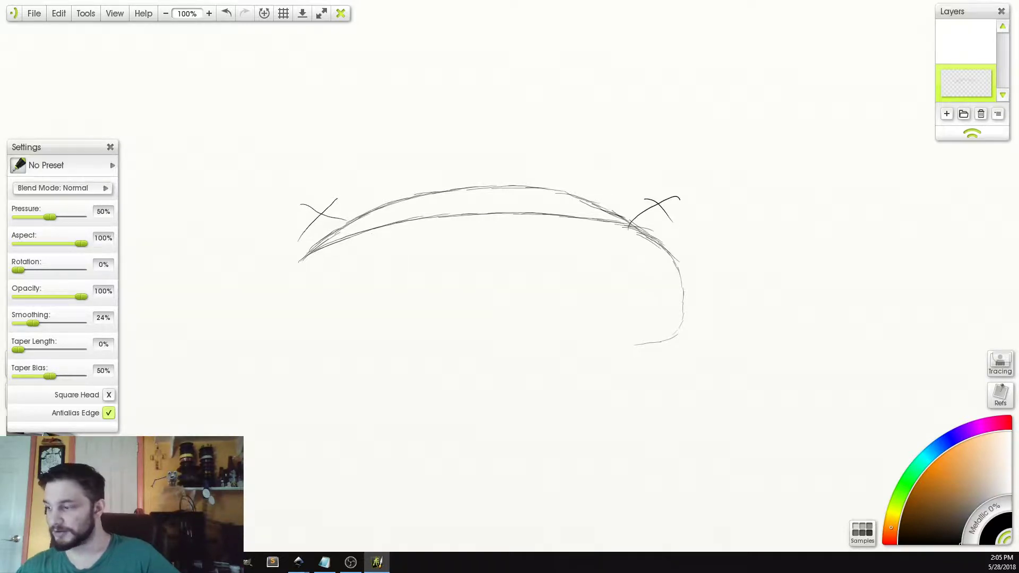
mouse_move(683, 289)
mouse_down()
mouse_move(672, 335)
mouse_move(599, 347)
mouse_up()
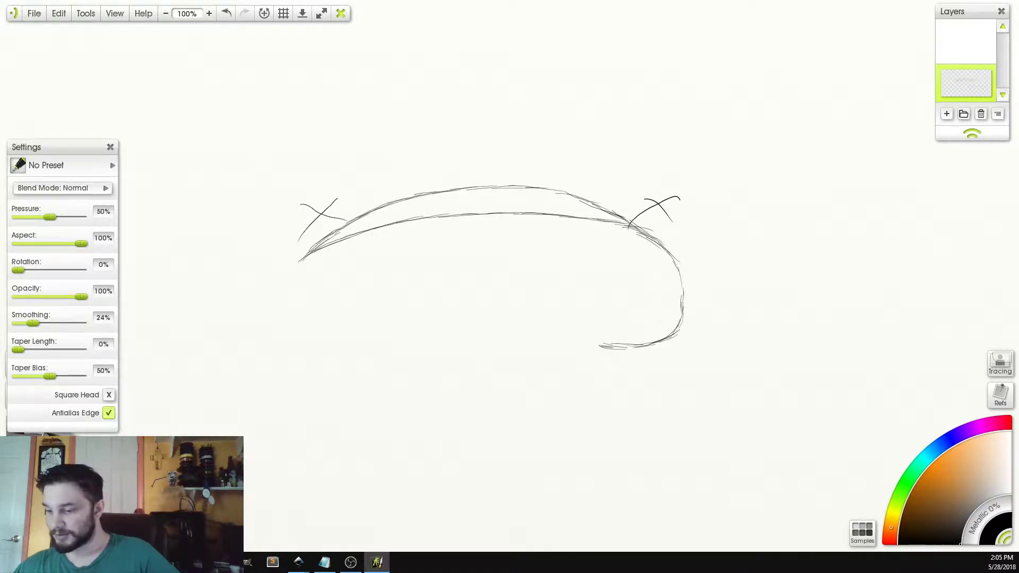
Erase the upper arc and the X marks, and close the outline into a kidney shape with an inward-curving lower edge.
key(e)
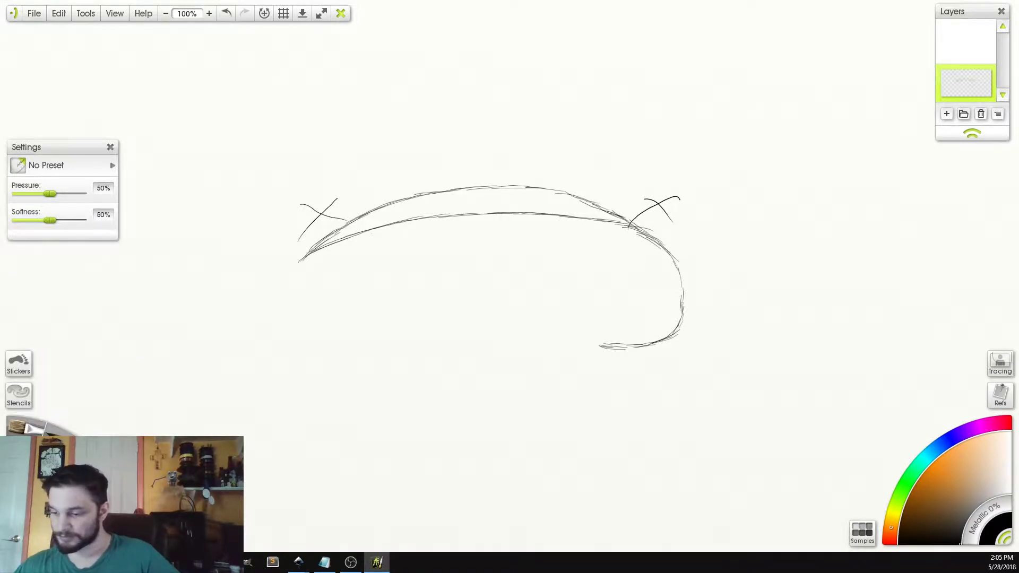
mouse_move(302, 205)
mouse_down()
mouse_move(332, 205)
mouse_move(300, 240)
mouse_move(450, 191)
mouse_move(553, 189)
mouse_move(542, 188)
mouse_move(634, 217)
mouse_move(682, 200)
mouse_move(664, 213)
mouse_move(650, 208)
mouse_up()
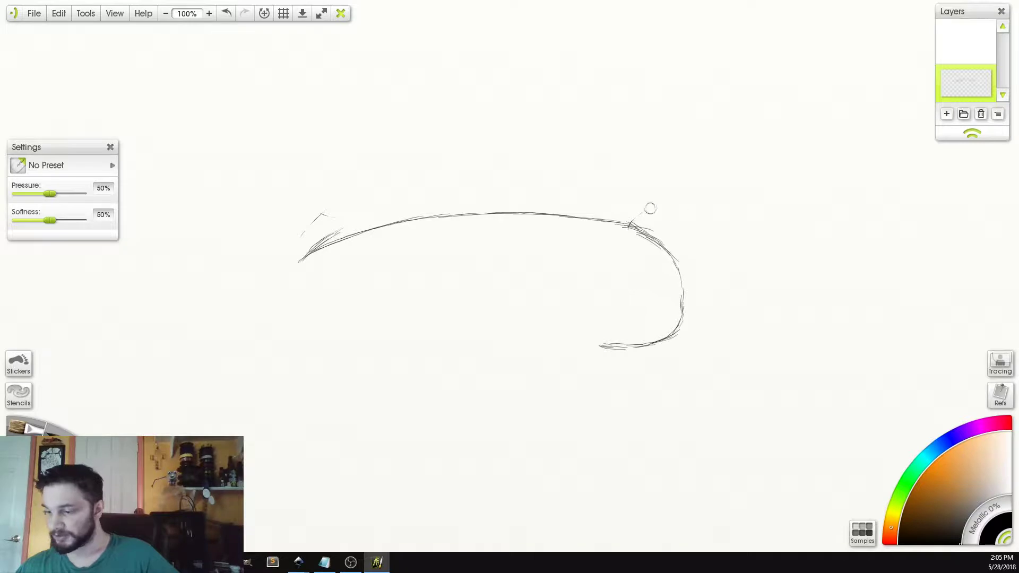
key(i)
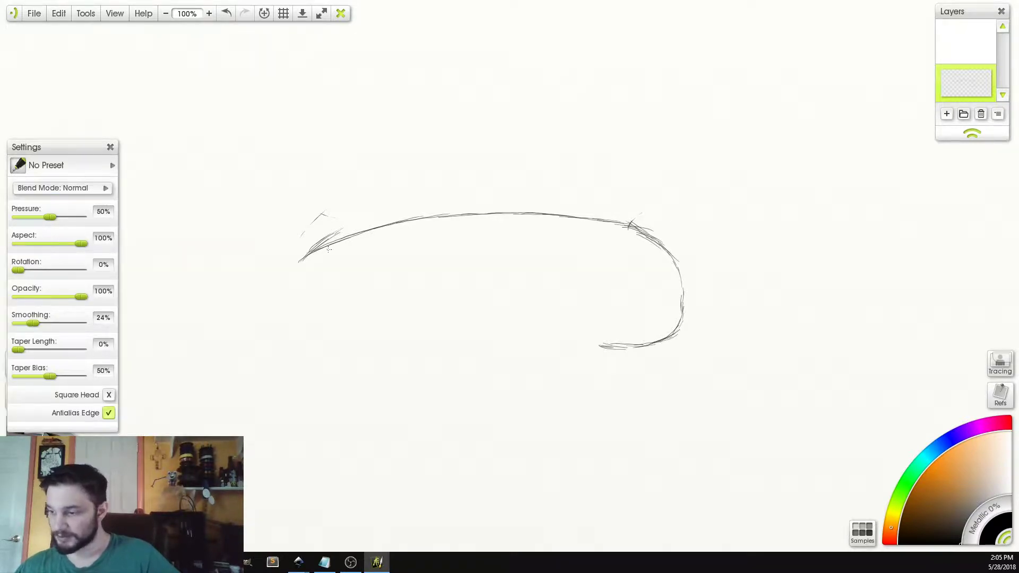
mouse_move(299, 261)
mouse_down()
mouse_move(274, 293)
mouse_move(285, 281)
mouse_move(280, 331)
mouse_move(317, 357)
mouse_move(392, 362)
mouse_move(501, 334)
mouse_move(645, 350)
mouse_up()
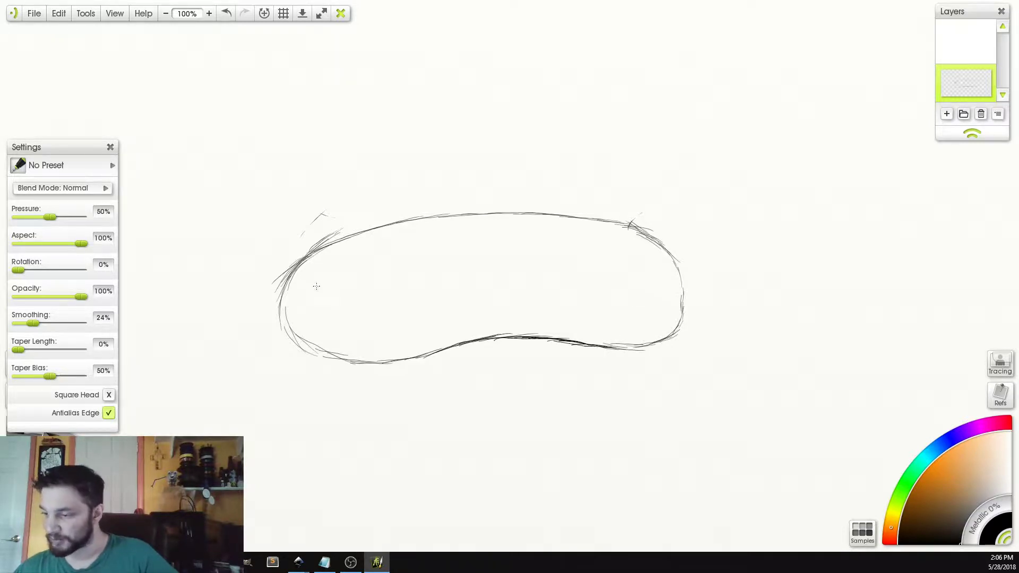
Sketch handle slots inside the outline's left end and top edge, with an arrow pointing left from the top slot.
mouse_move(309, 272)
mouse_down()
mouse_move(299, 314)
mouse_move(314, 308)
mouse_move(315, 270)
mouse_move(301, 316)
mouse_move(315, 317)
mouse_move(315, 270)
mouse_up()
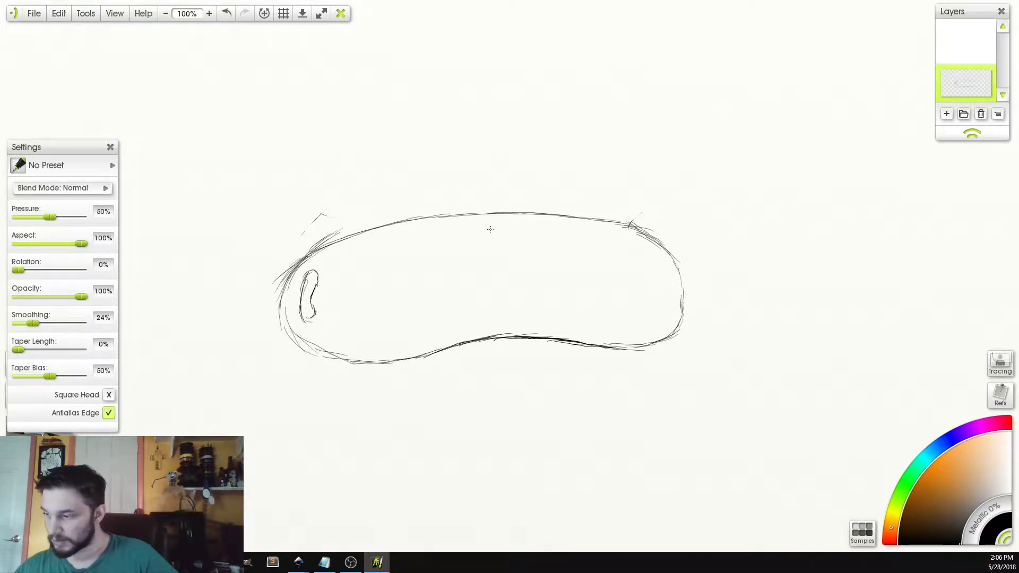
mouse_move(476, 228)
mouse_down()
mouse_move(561, 230)
mouse_move(544, 244)
mouse_move(481, 240)
mouse_move(498, 226)
mouse_up()
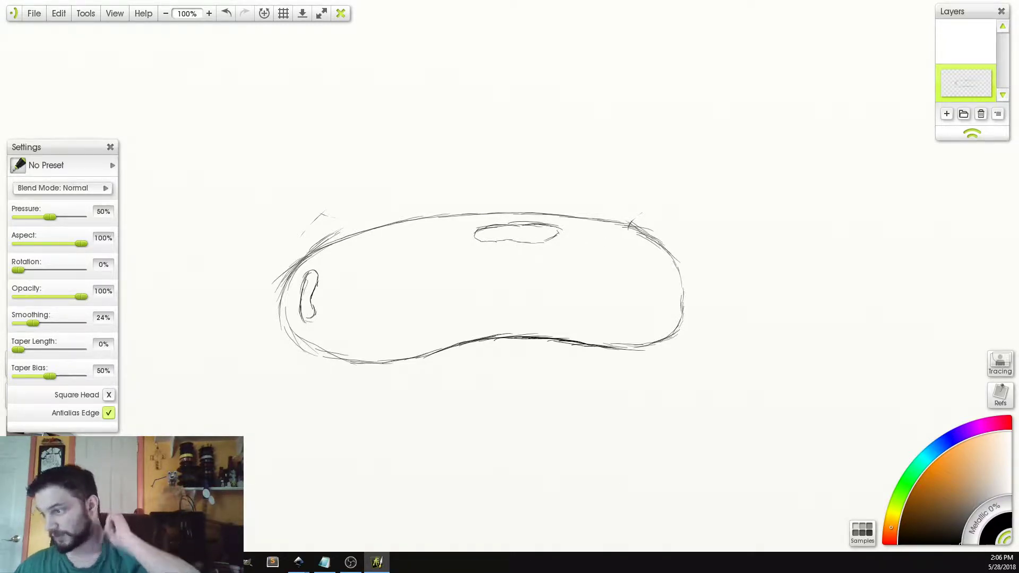
mouse_move(536, 230)
mouse_down()
mouse_move(424, 237)
mouse_move(446, 242)
mouse_up()
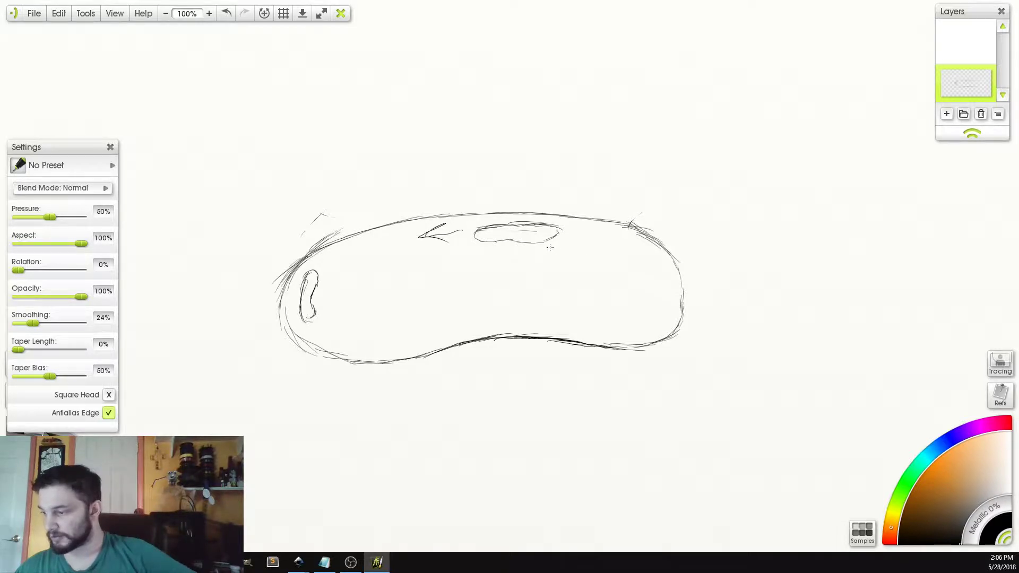
Sketch a slanted rectangular pad in the right half, a large ellipse in the left half and a small circle near the right end.
mouse_move(554, 244)
mouse_down()
mouse_move(523, 310)
mouse_move(613, 321)
mouse_move(634, 272)
mouse_move(617, 252)
mouse_move(563, 250)
mouse_move(591, 248)
mouse_up()
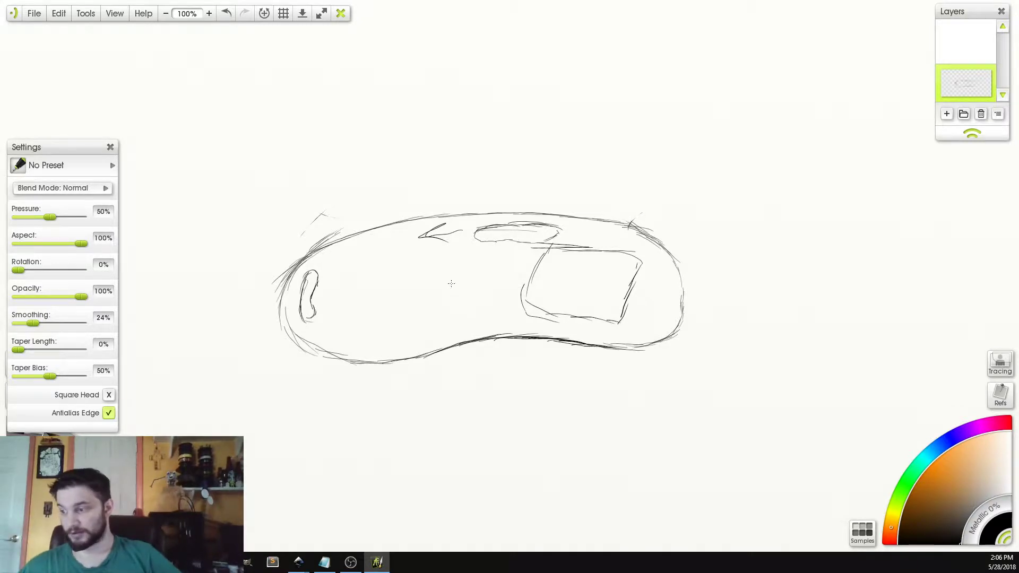
mouse_move(481, 276)
mouse_down()
mouse_move(341, 310)
mouse_move(483, 246)
mouse_move(371, 263)
mouse_up()
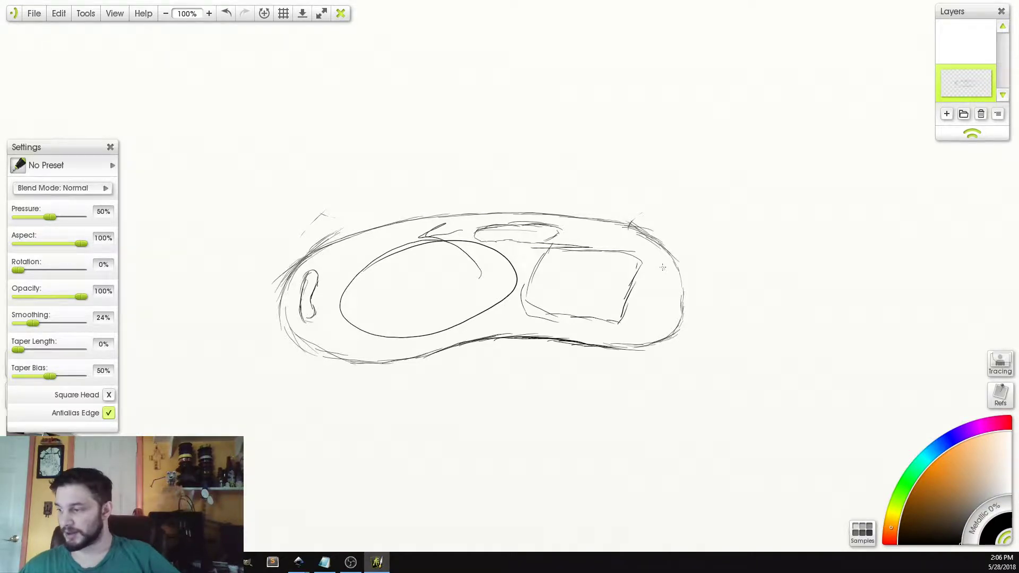
drag(645, 295, 673, 277)
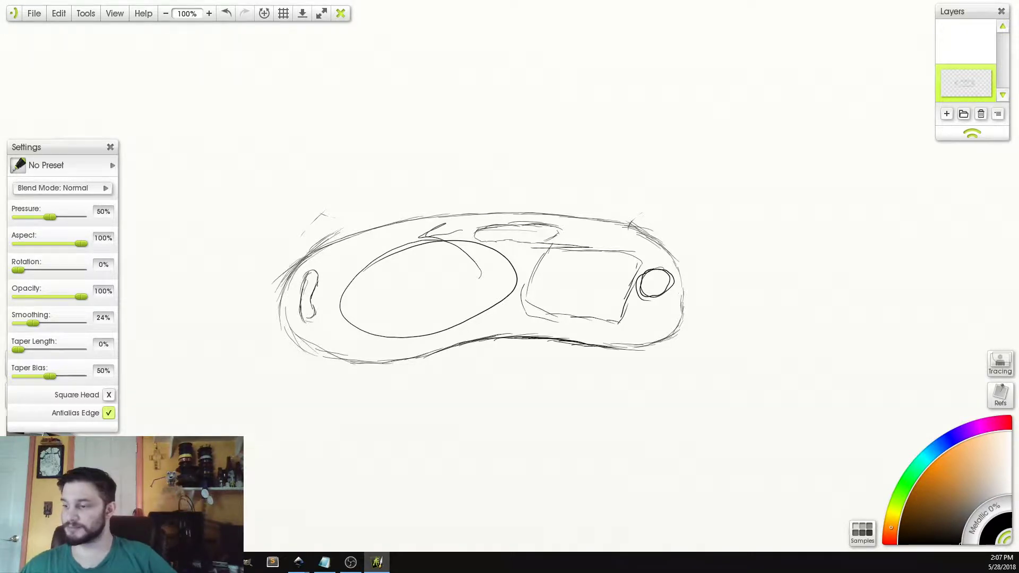
Erase the large ellipse, the arrow and the top slot, and redraw the slot further left along the top edge.
key(e)
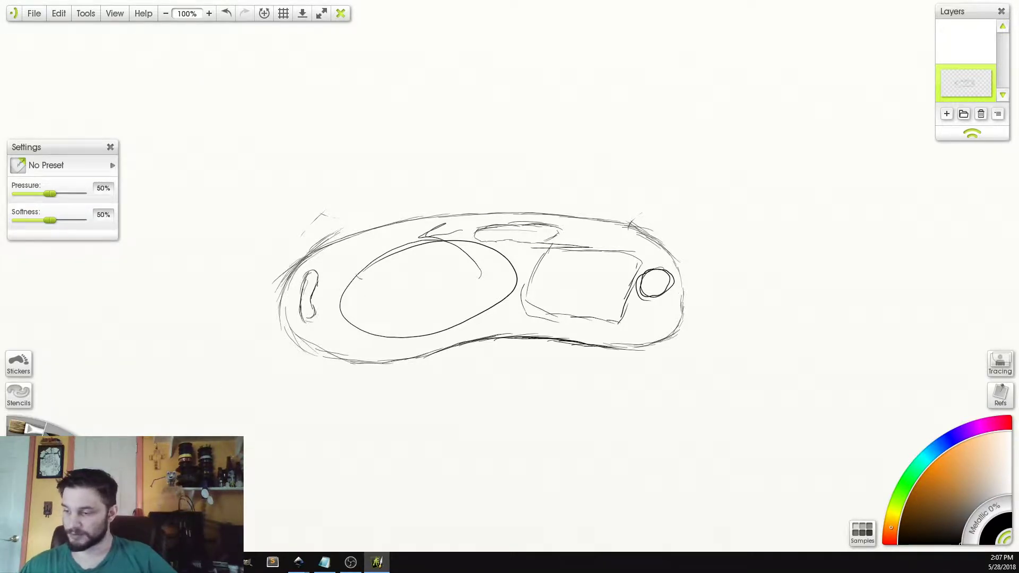
drag(360, 277, 362, 268)
mouse_move(367, 322)
mouse_down()
mouse_move(346, 321)
mouse_move(382, 339)
mouse_move(440, 333)
mouse_move(507, 306)
mouse_move(508, 260)
mouse_move(410, 242)
mouse_move(369, 264)
mouse_move(450, 228)
mouse_move(470, 266)
mouse_move(476, 239)
mouse_move(492, 259)
mouse_move(558, 231)
mouse_move(518, 242)
mouse_move(515, 227)
mouse_move(546, 224)
mouse_move(483, 233)
mouse_up()
key(i)
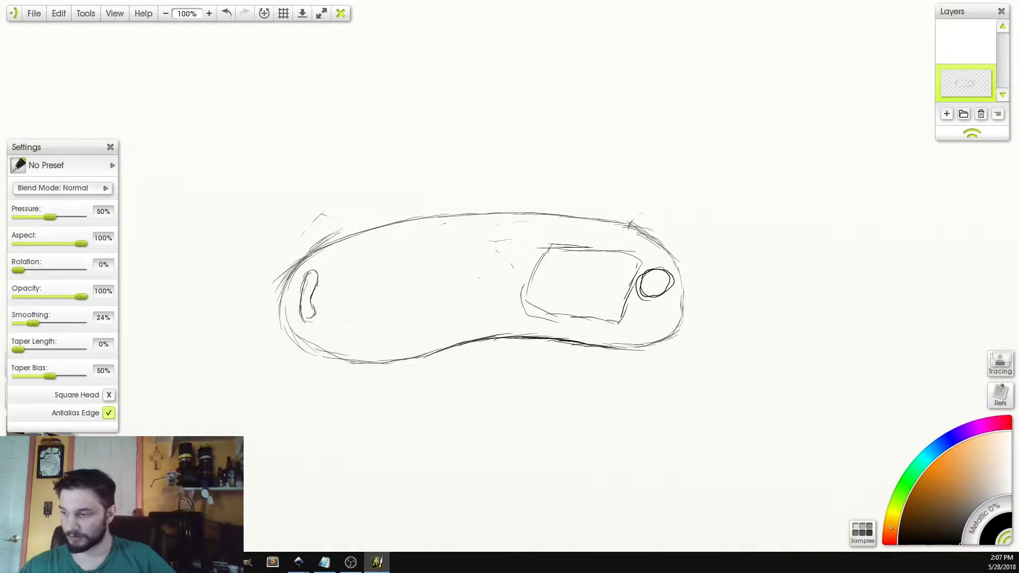
drag(457, 245, 470, 241)
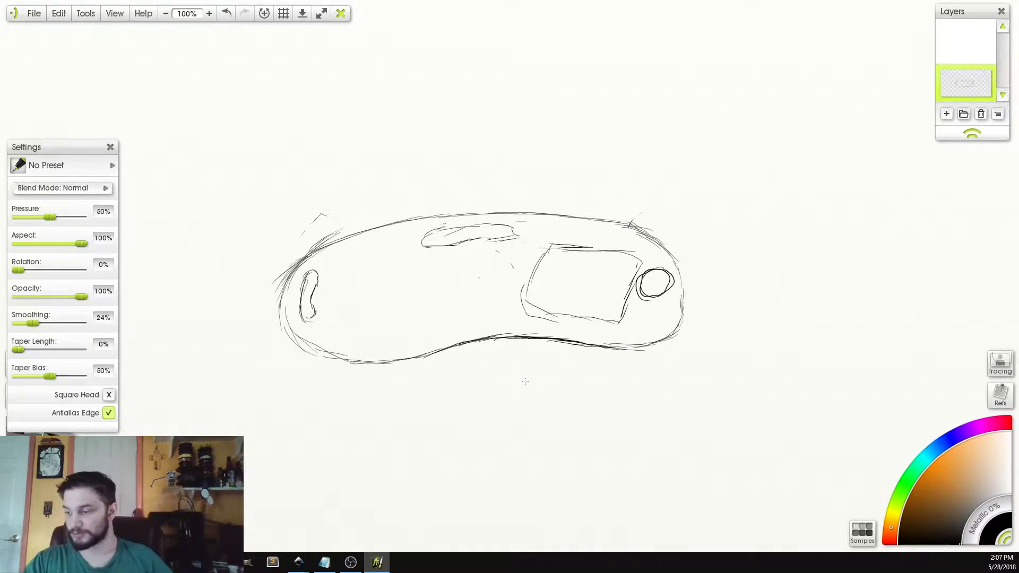
Switch to the blank new document in Inkscape.
mouse_move(300, 565)
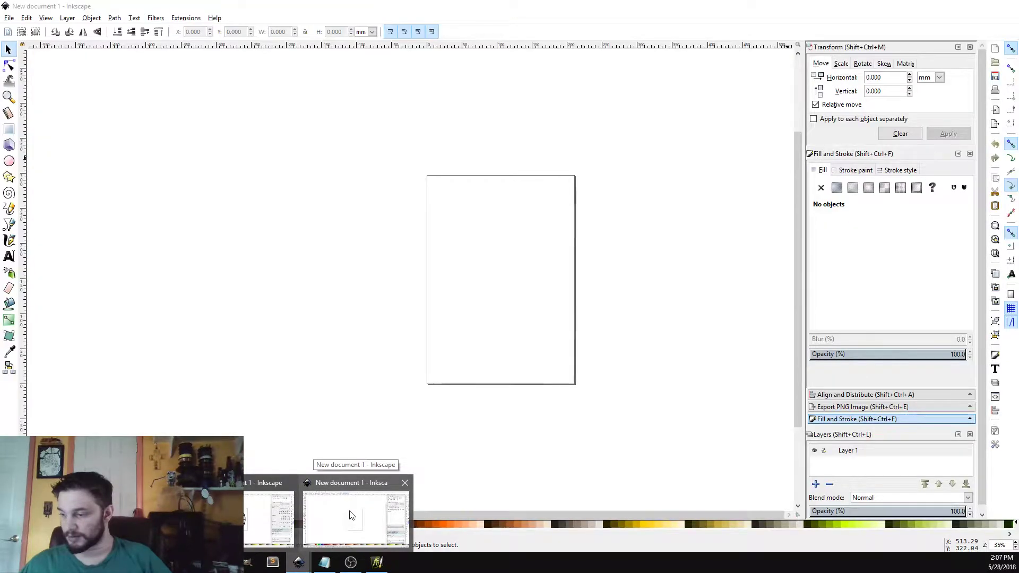
click(350, 515)
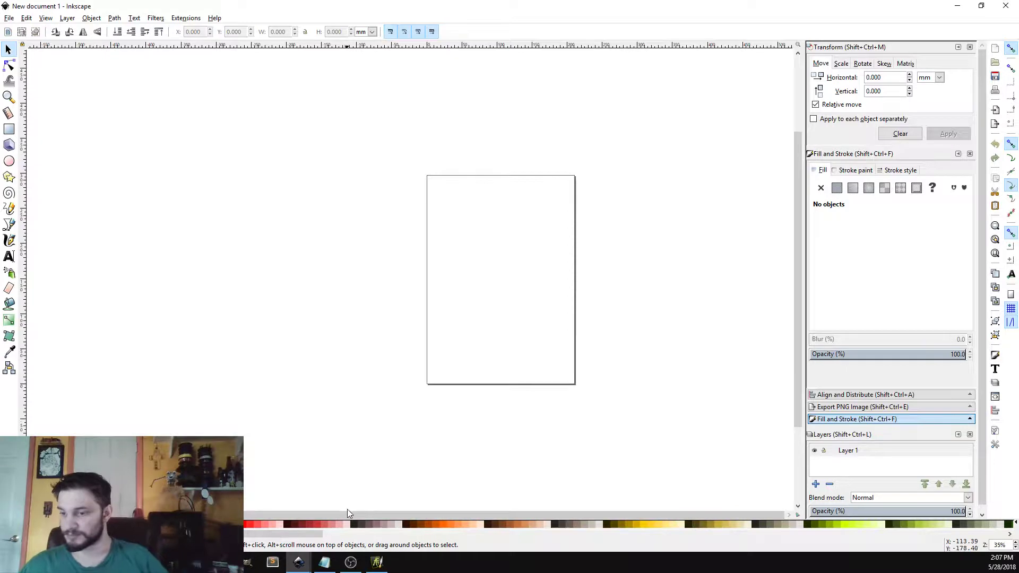
click(115, 19)
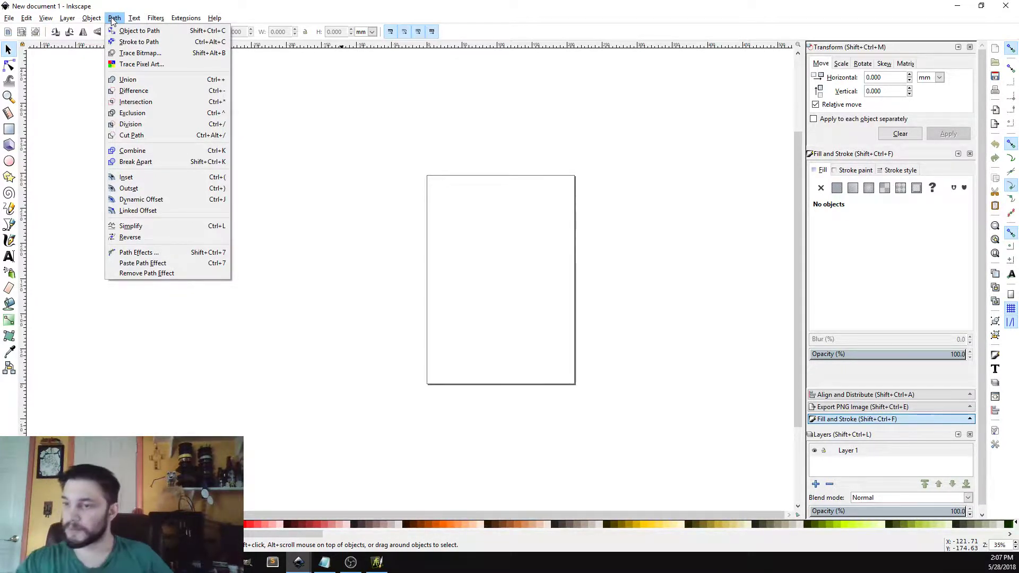
mouse_move(134, 19)
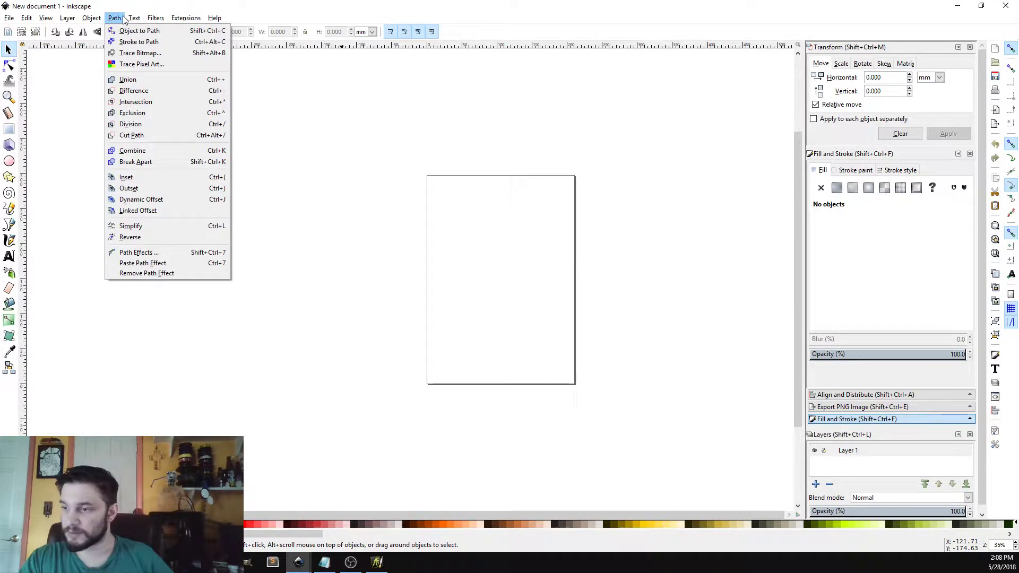
mouse_move(85, 18)
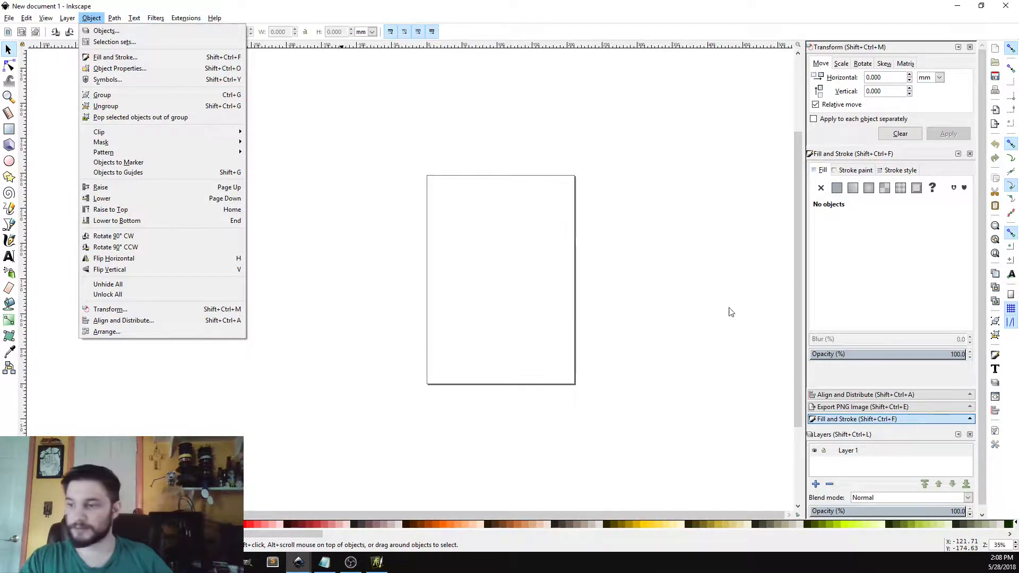
Draw a wide rectangle about 590 by 203 mm across the page and fill it with blue 0000ff.
click(523, 160)
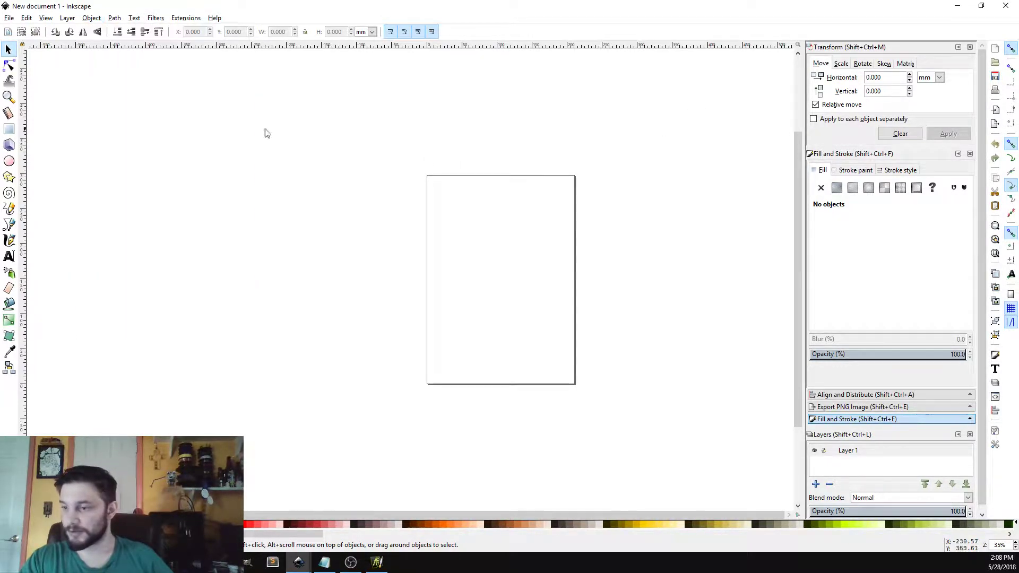
click(9, 130)
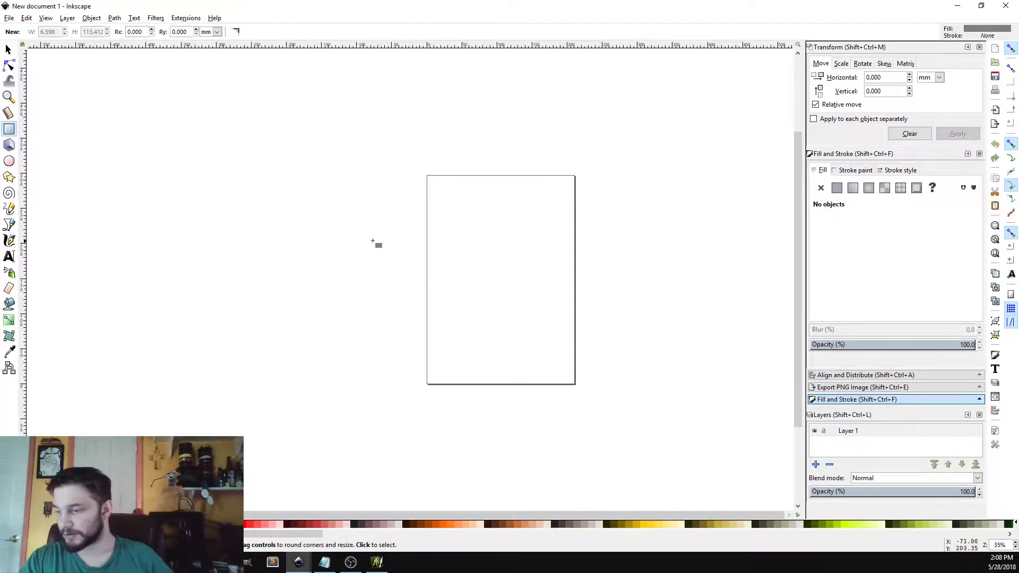
mouse_move(302, 230)
mouse_down()
mouse_move(529, 288)
mouse_move(658, 355)
mouse_move(742, 361)
mouse_move(716, 372)
mouse_up()
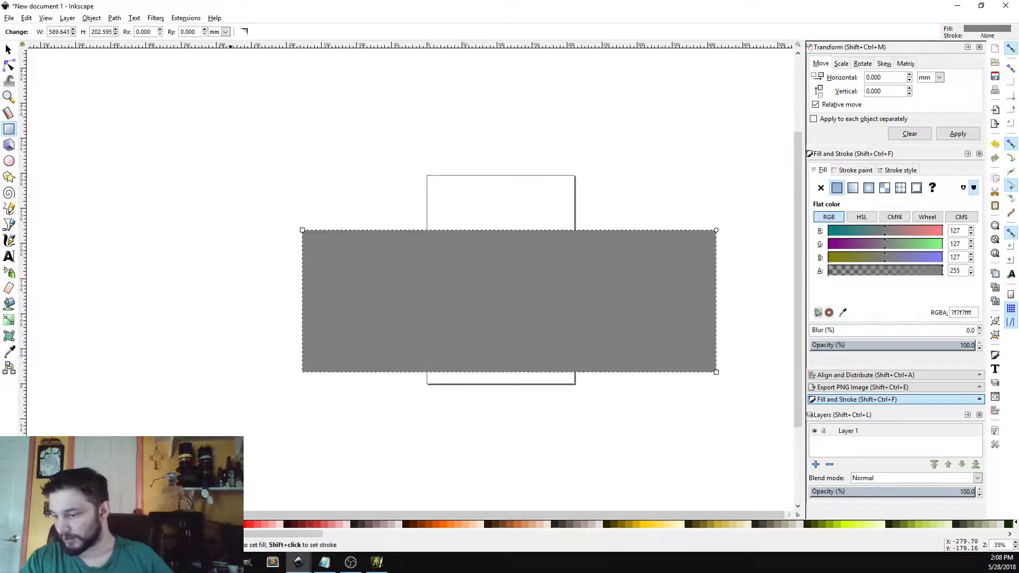
click(183, 524)
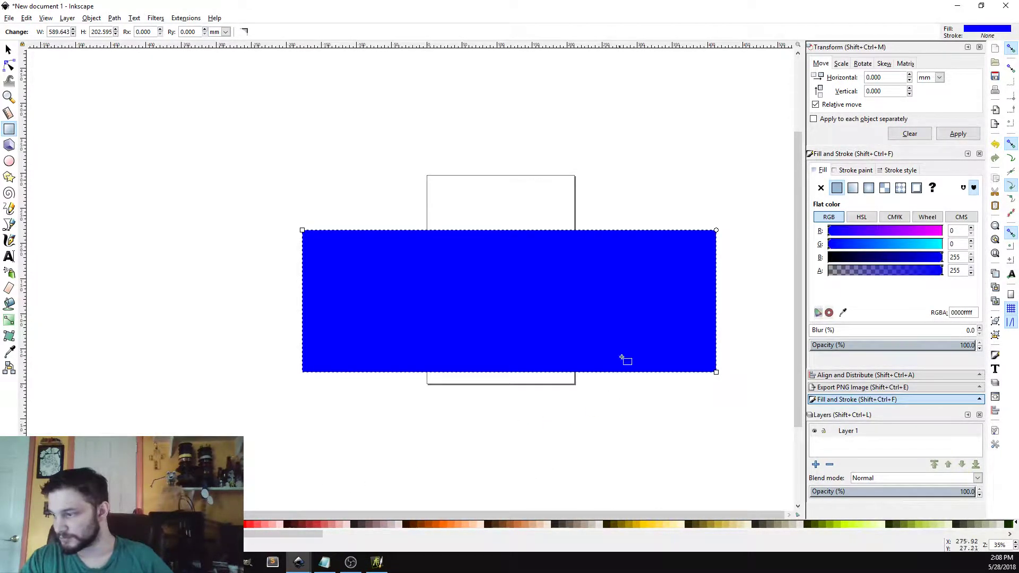
Scale the blue rectangle to 45 in wide and 15.75 in high.
click(844, 65)
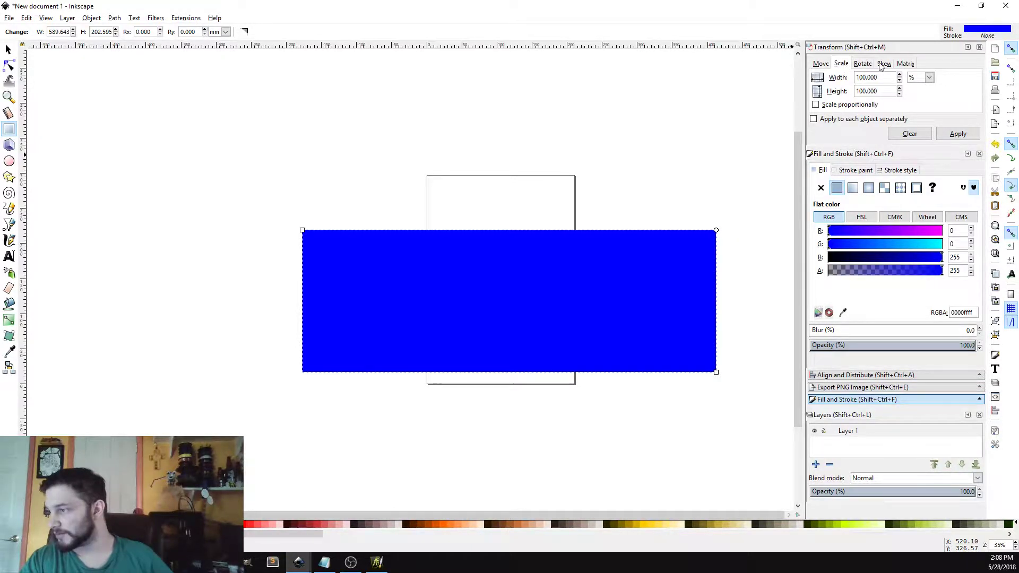
click(929, 77)
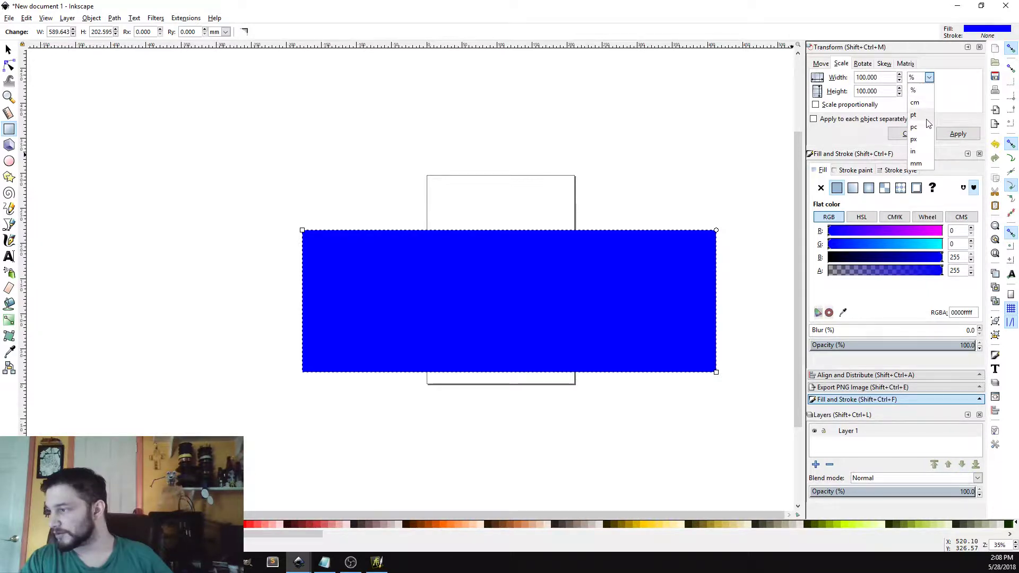
click(925, 152)
double_click(879, 76)
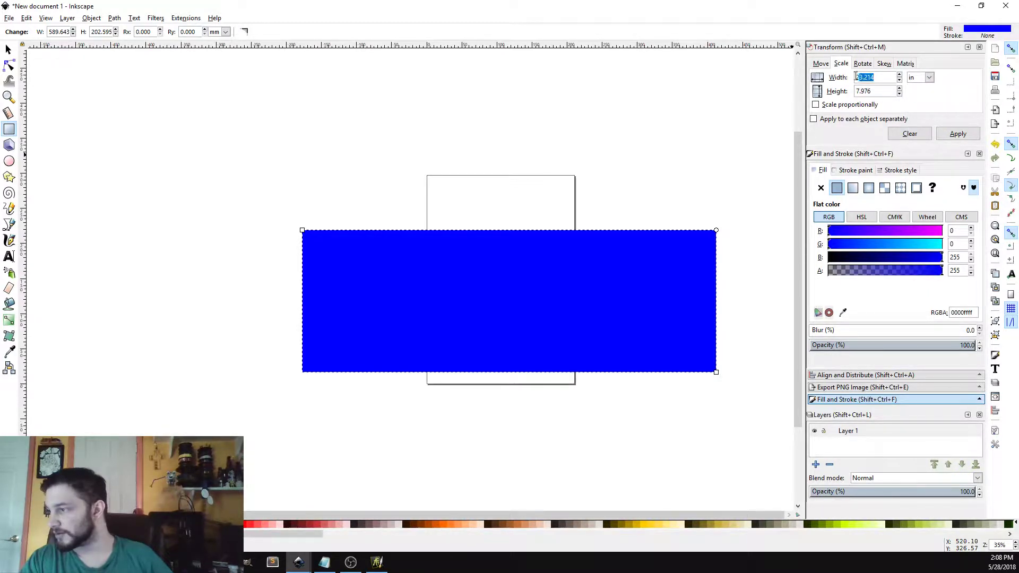
text(45)
key(Tab)
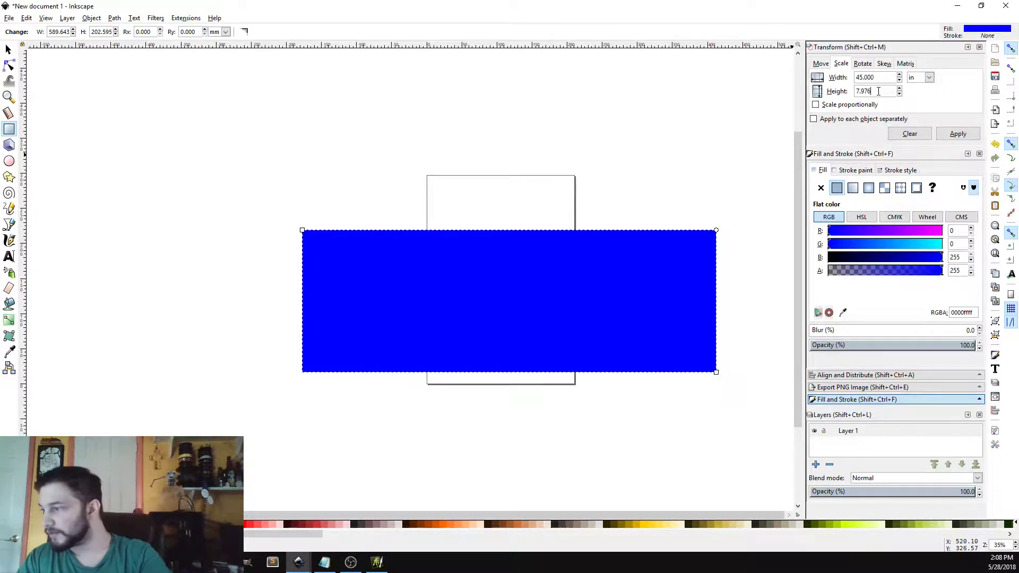
text(1)
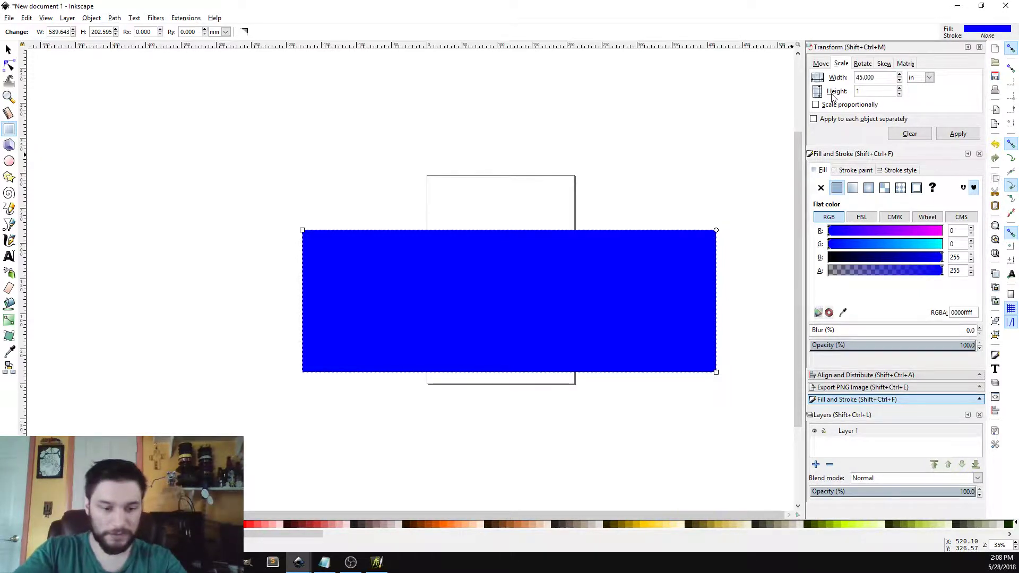
text(5.75)
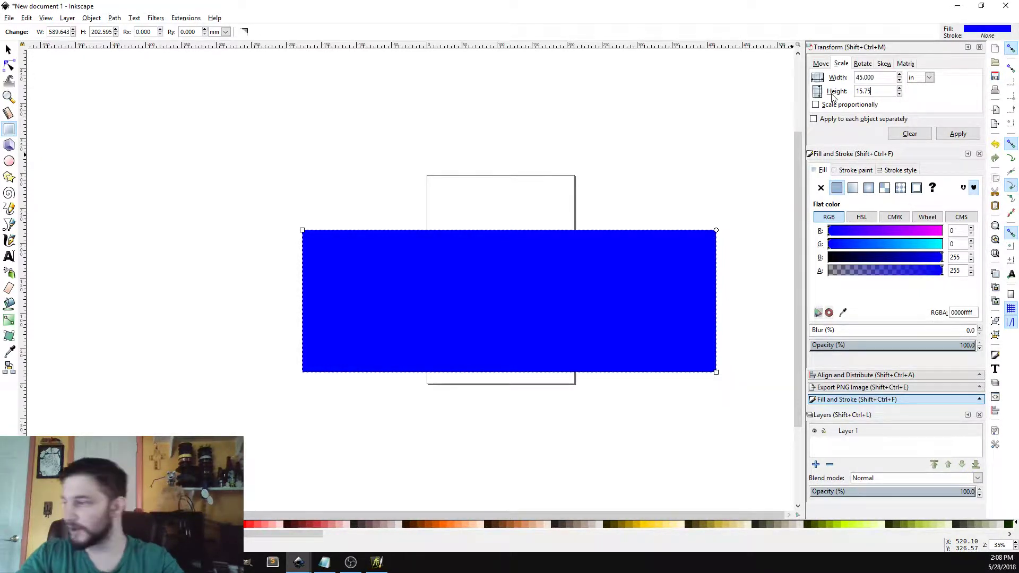
key(Tab)
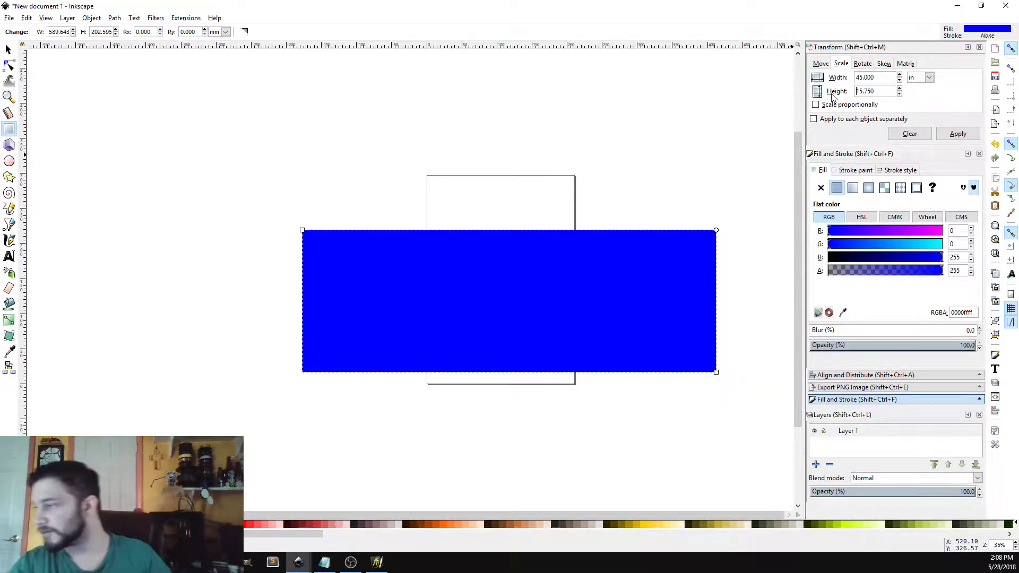
click(958, 133)
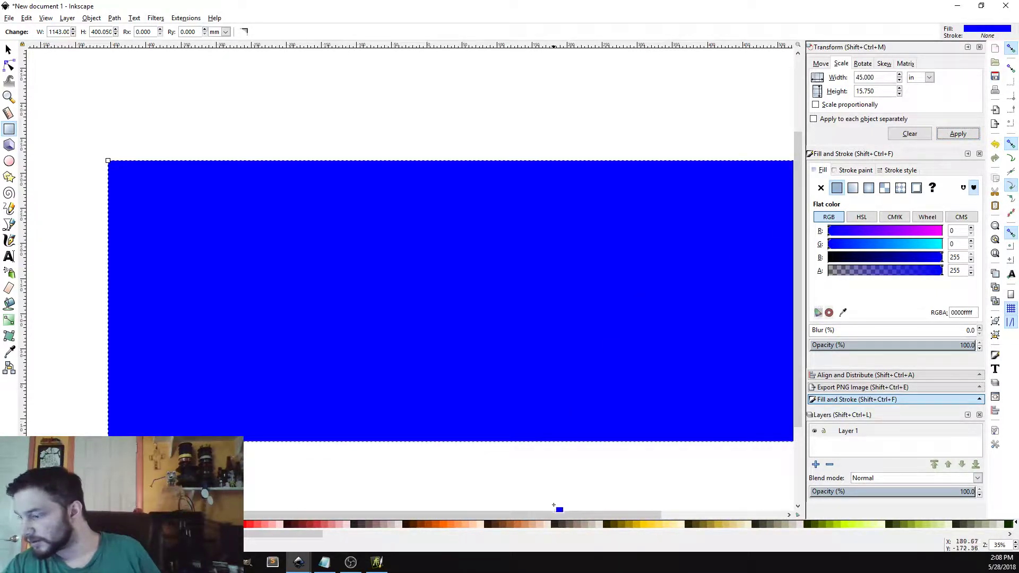
Duplicate the blue rectangle in place and clear the selection.
drag(559, 515, 638, 504)
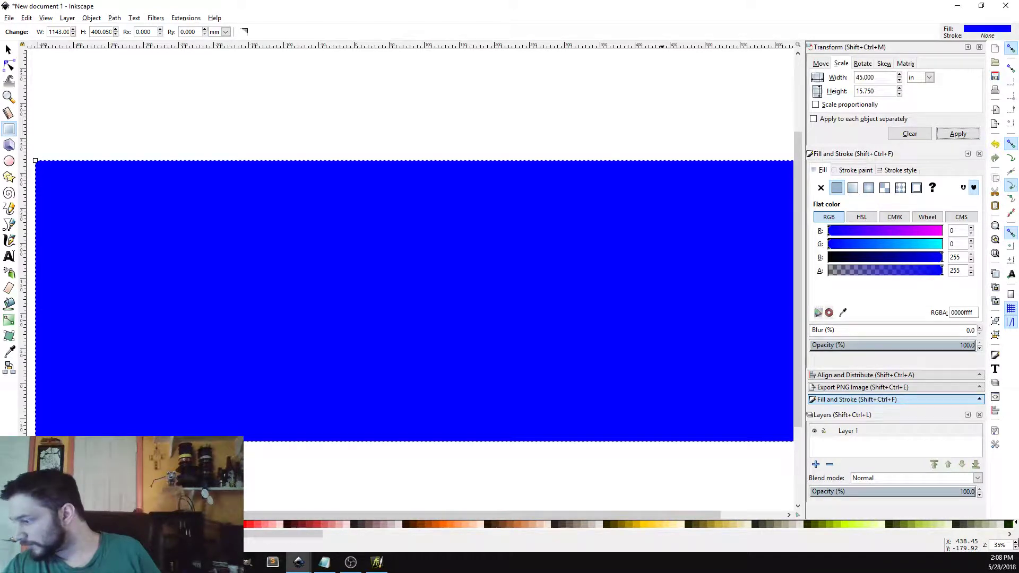
click(1016, 547)
click(1016, 548)
click(1016, 548)
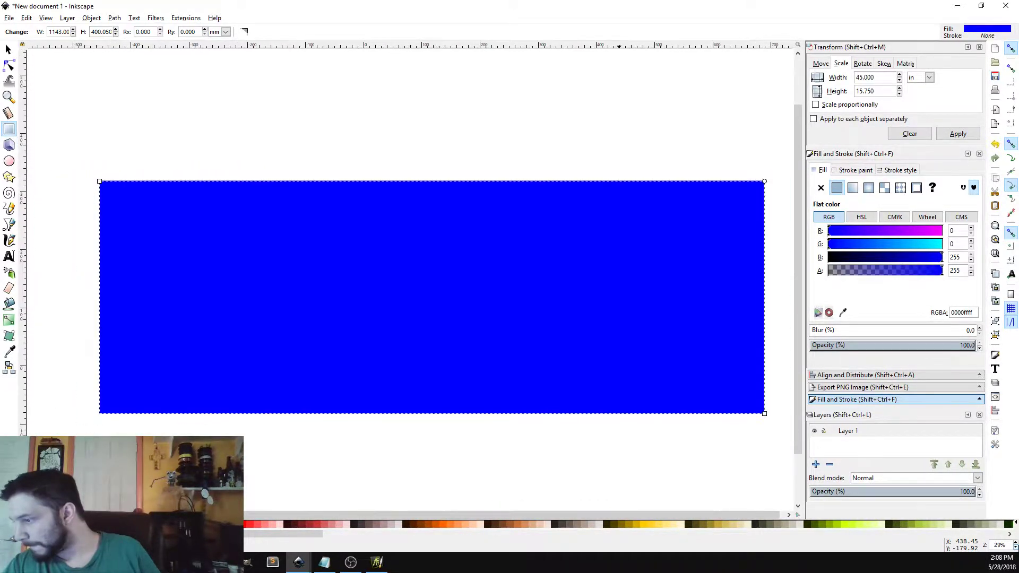
drag(656, 514, 683, 517)
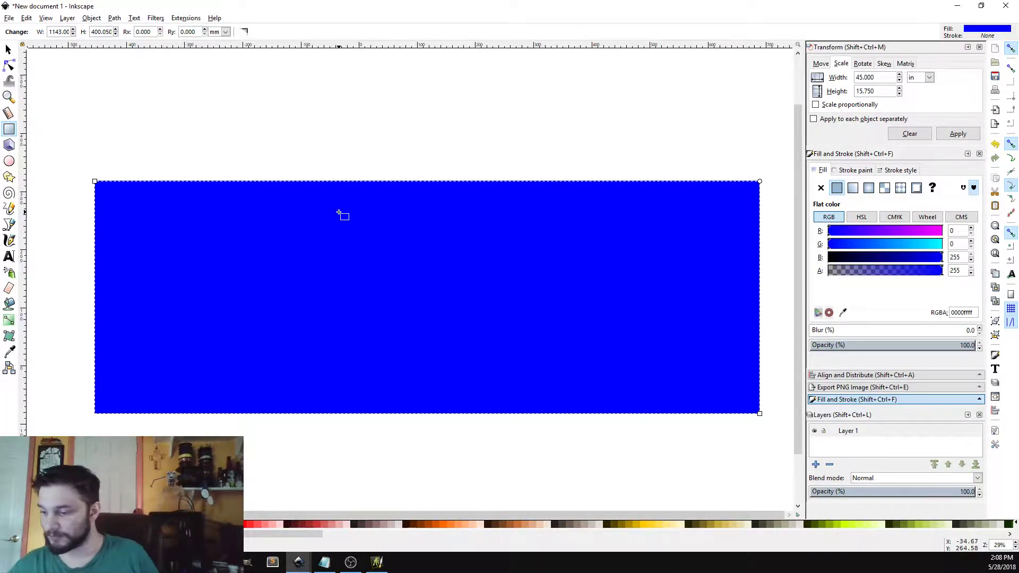
key(s)
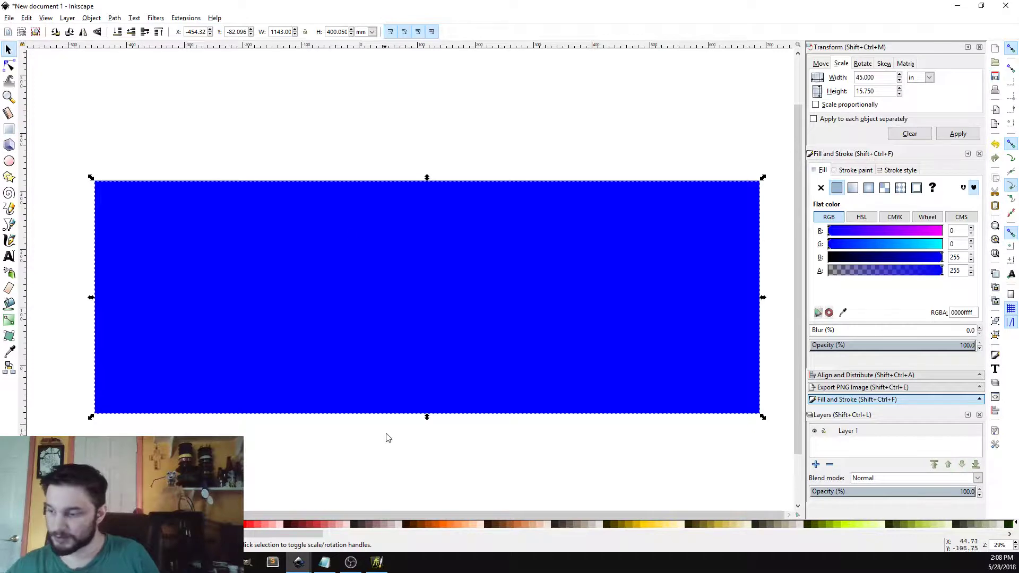
click(386, 470)
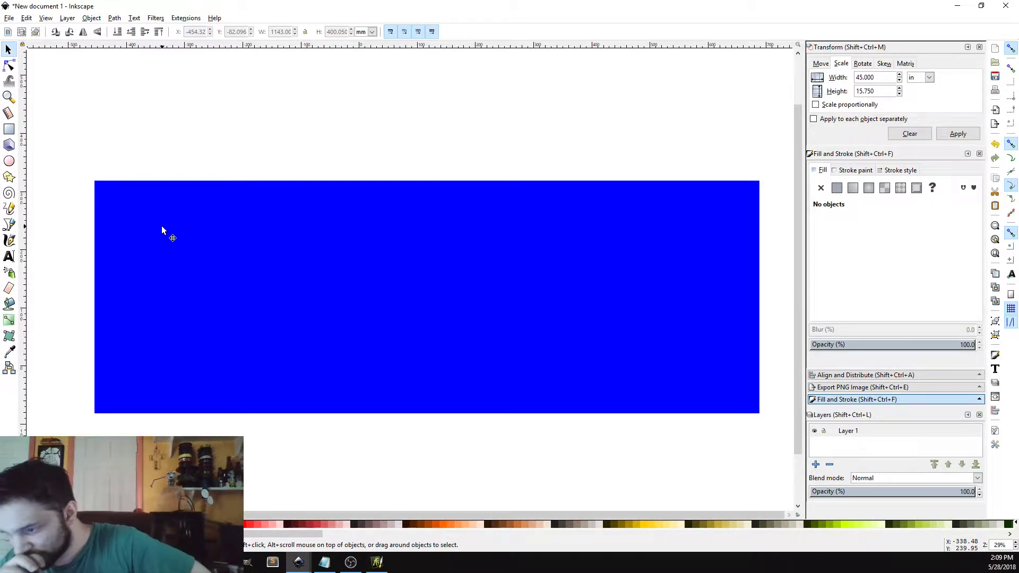
click(342, 293)
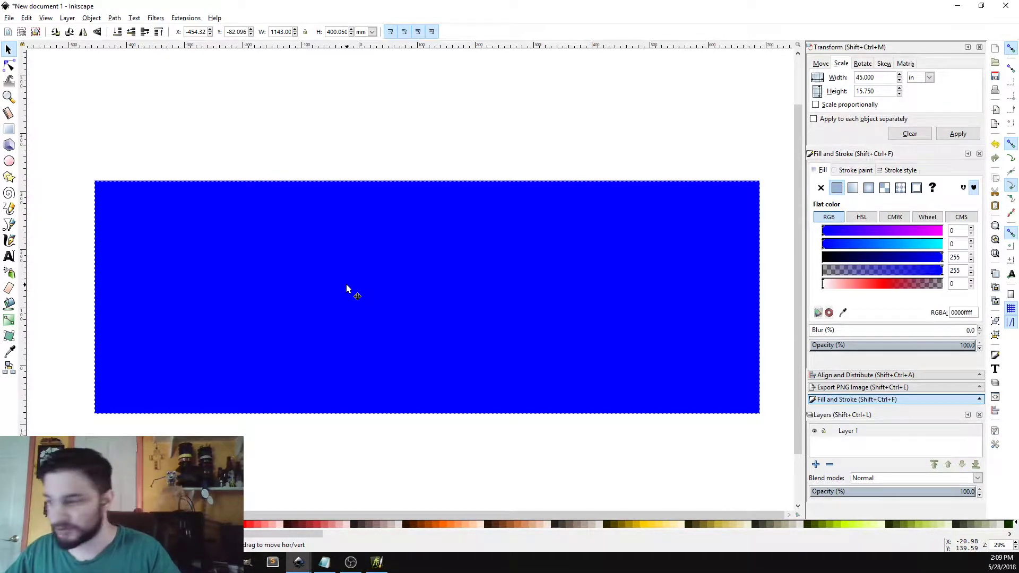
click(415, 460)
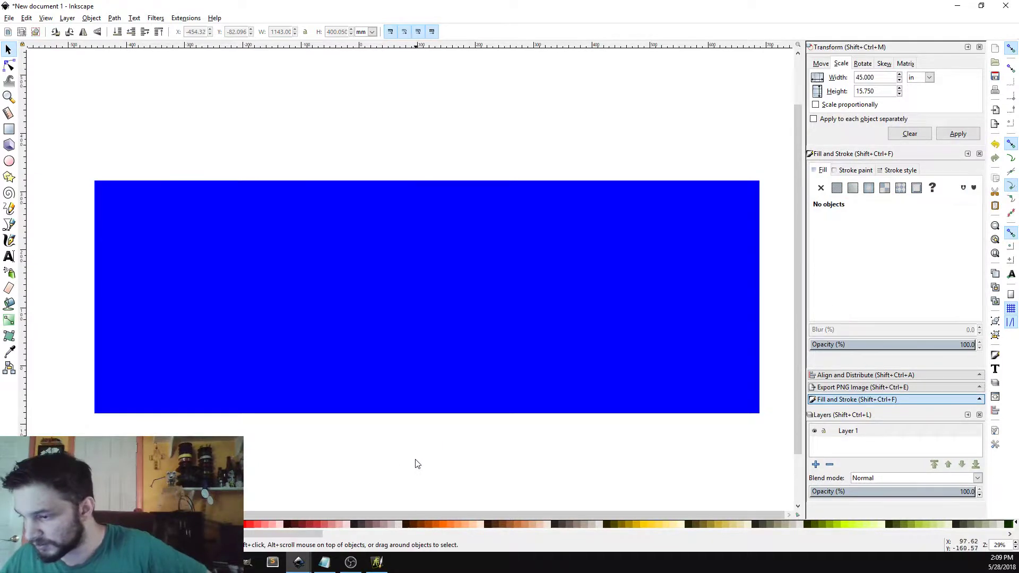
Try to reshape the upper rectangle copy by moving its upper-left corner node inward.
click(9, 65)
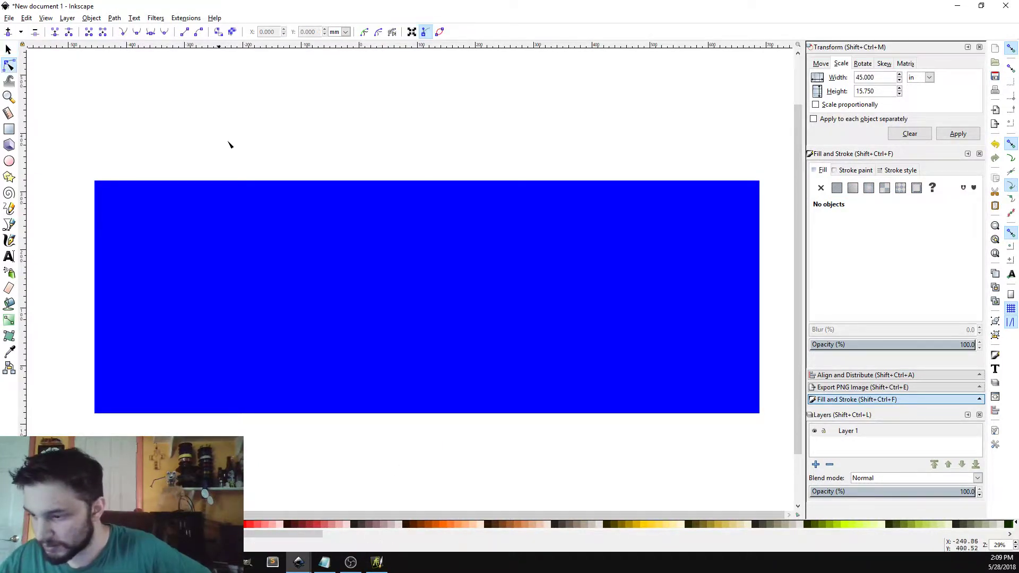
click(373, 290)
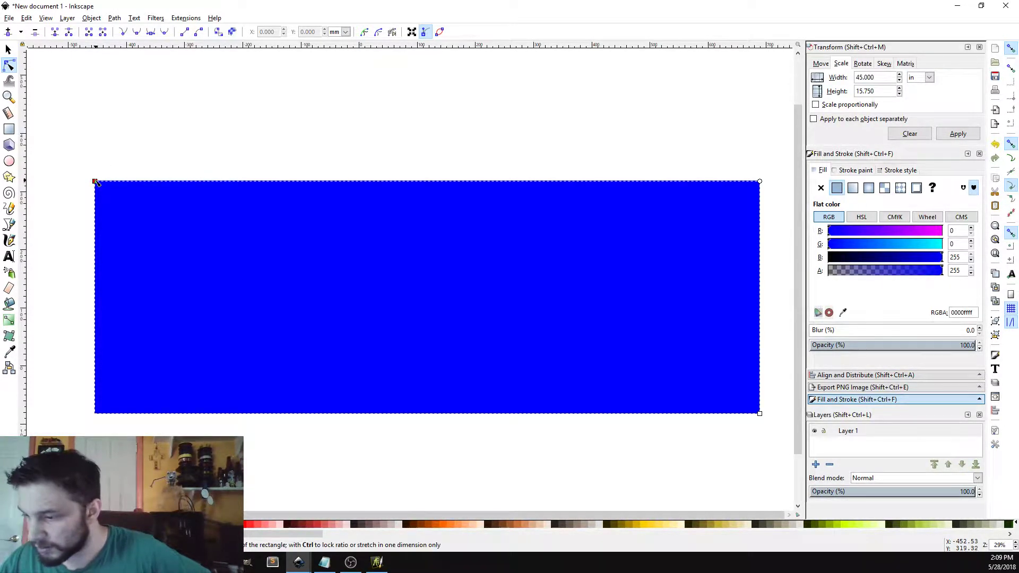
drag(96, 183, 160, 226)
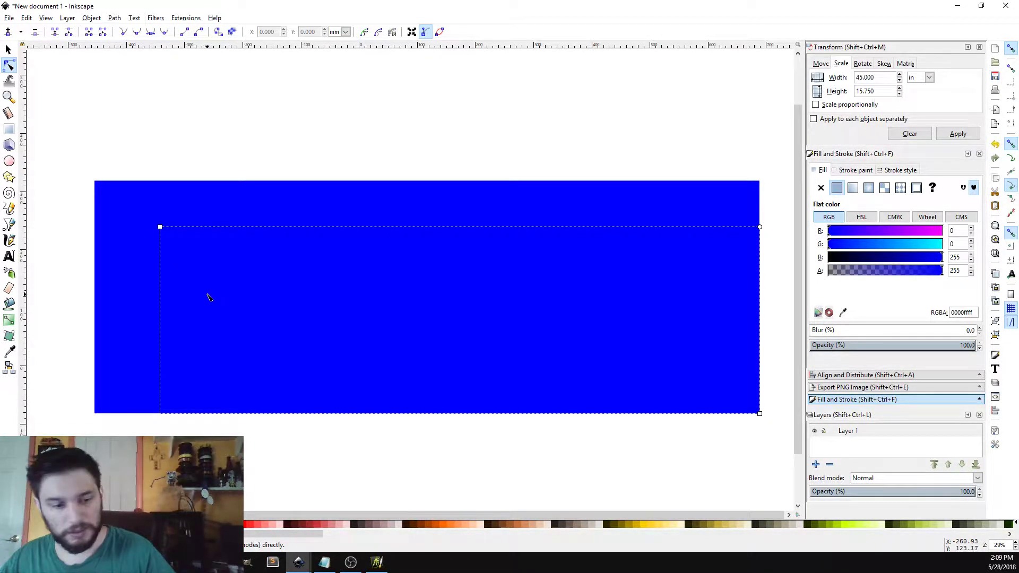
key(ctrl+z)
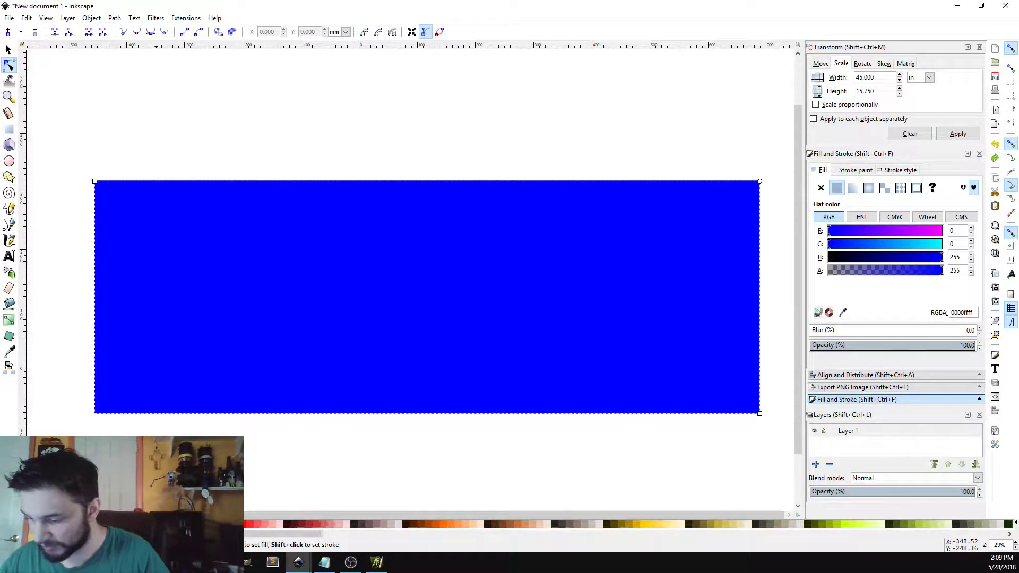
Fill the upper rectangle copy with olive 808000 at alpha 204 and convert it to a path.
click(132, 525)
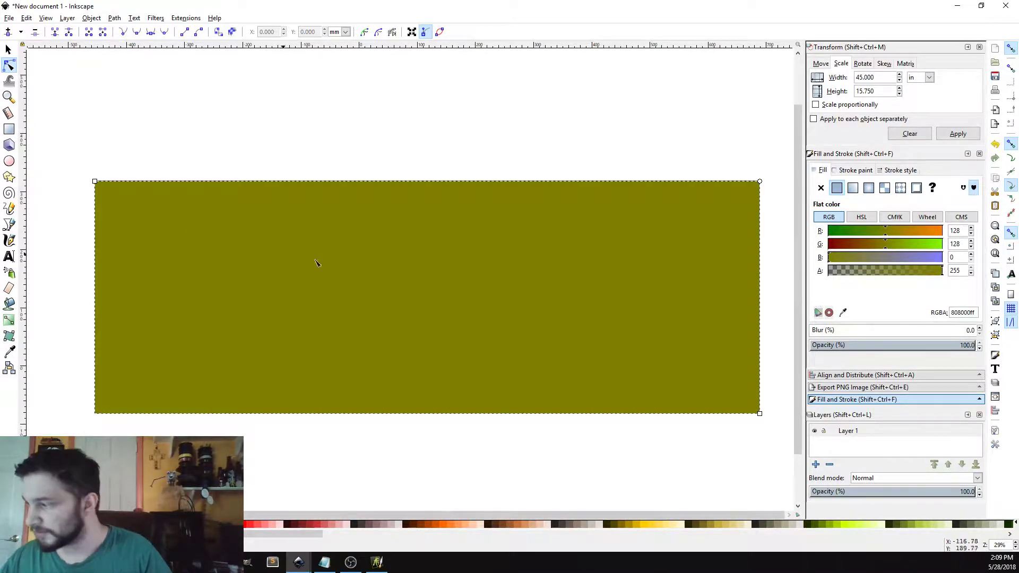
mouse_move(930, 272)
mouse_down()
mouse_move(905, 276)
mouse_move(921, 278)
mouse_up()
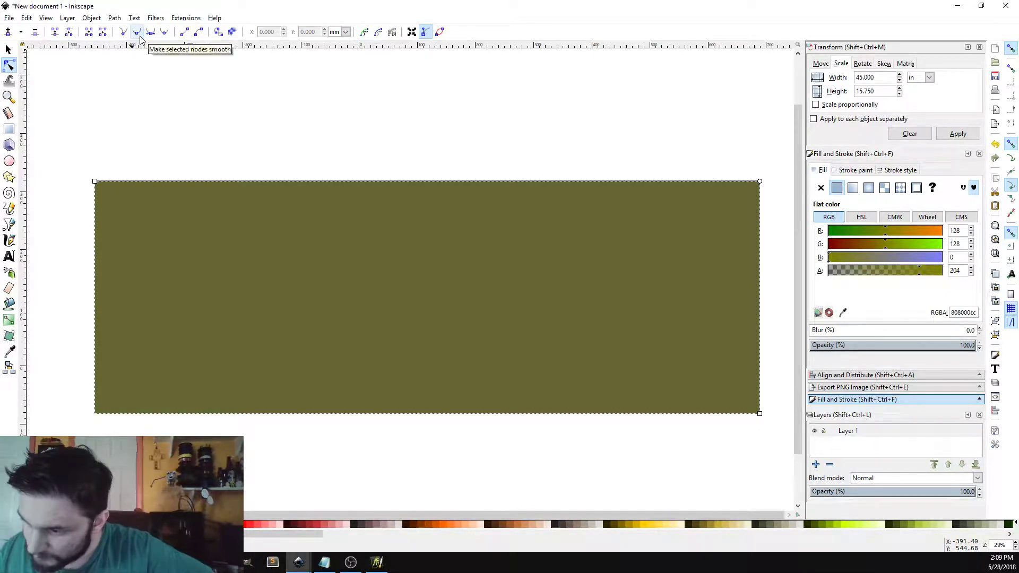
click(116, 18)
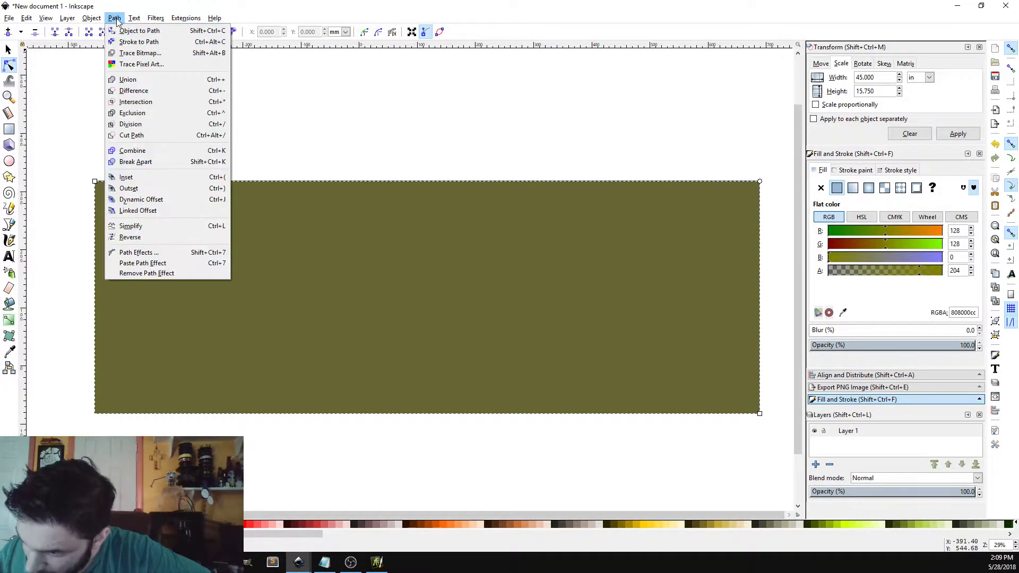
click(139, 31)
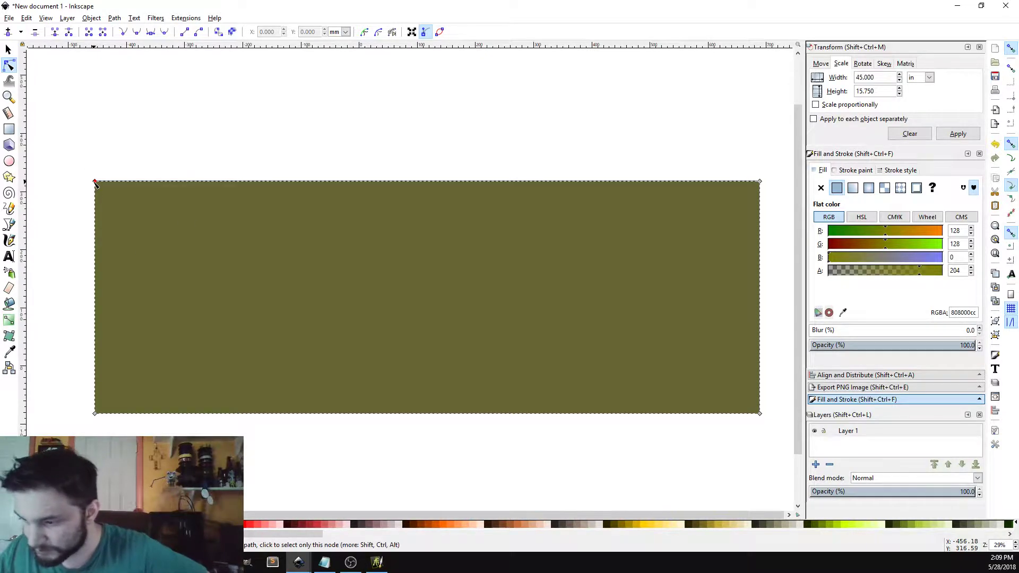
Make all four corner nodes of the olive path smooth so its sides bulge outward.
drag(96, 183, 195, 258)
key(ctrl+z)
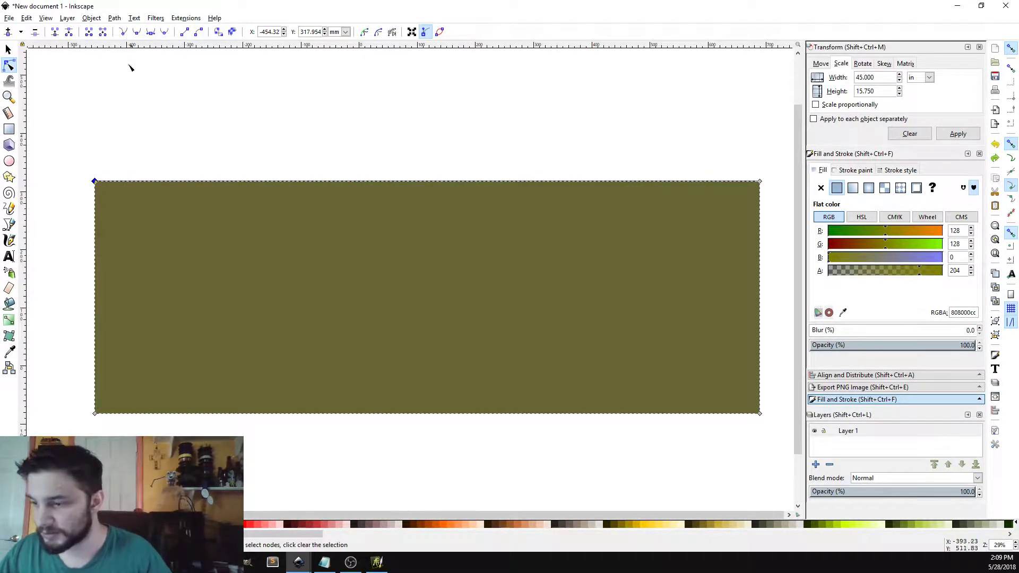
click(137, 33)
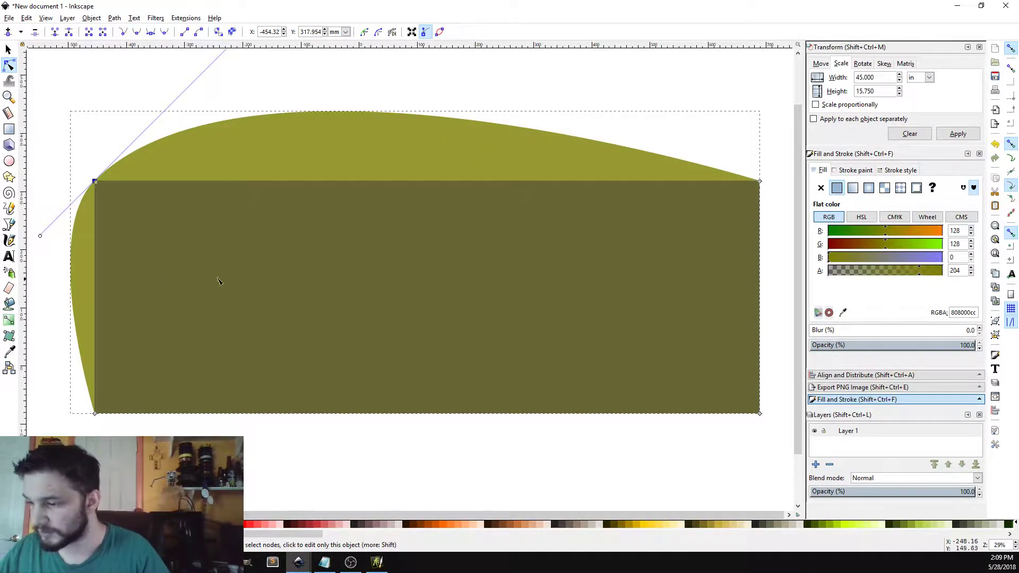
click(760, 182)
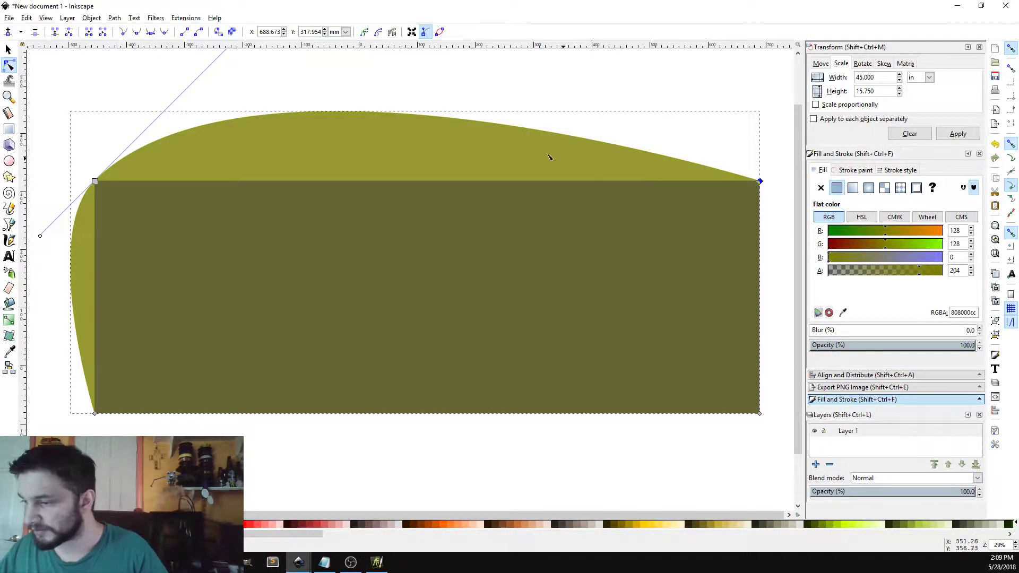
click(137, 33)
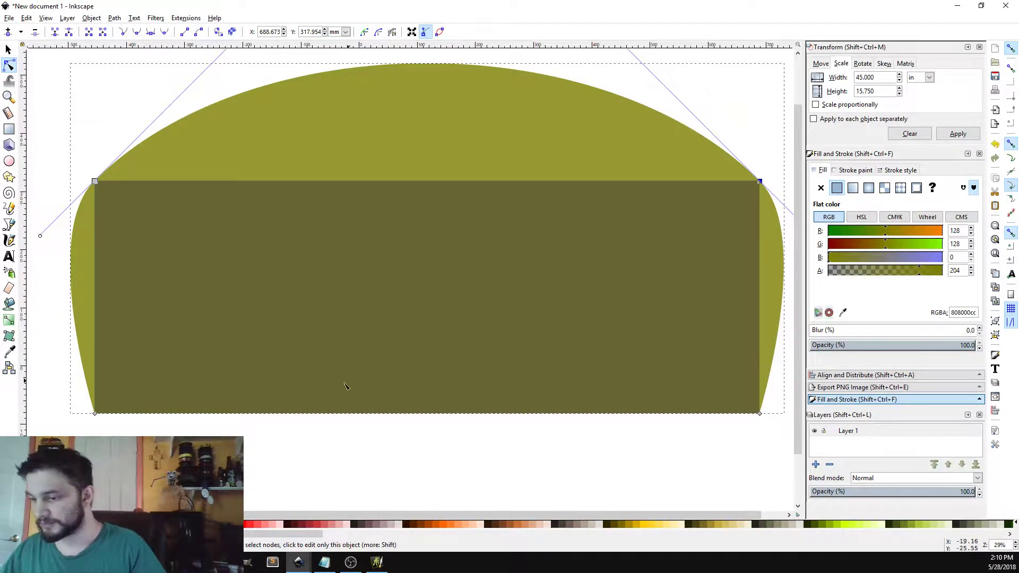
click(95, 414)
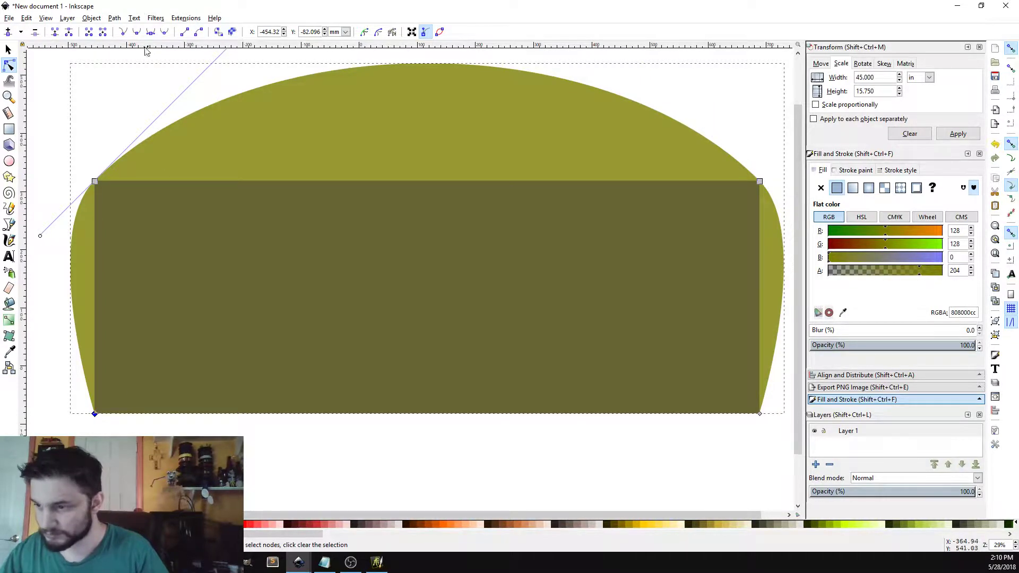
click(137, 33)
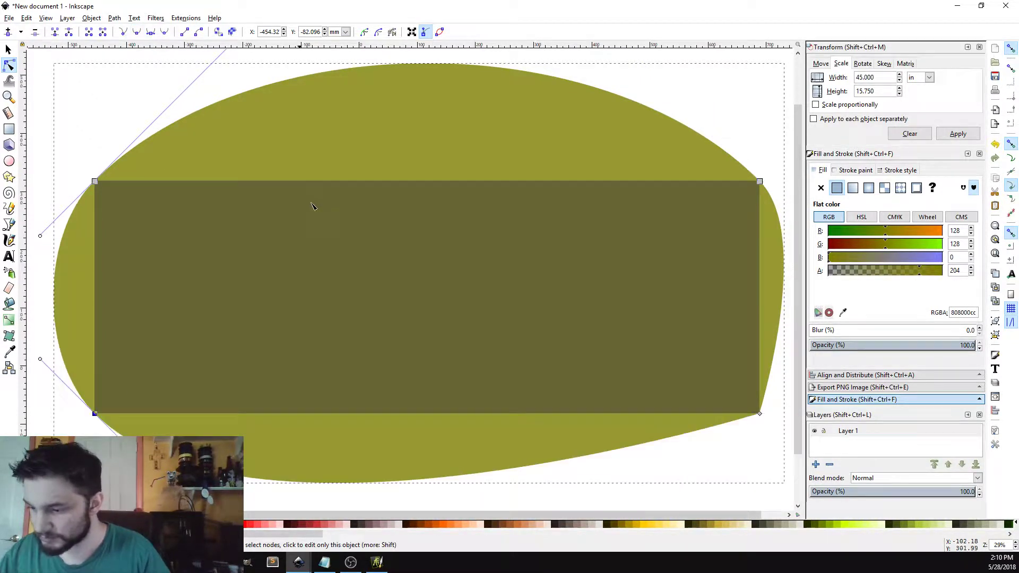
click(760, 413)
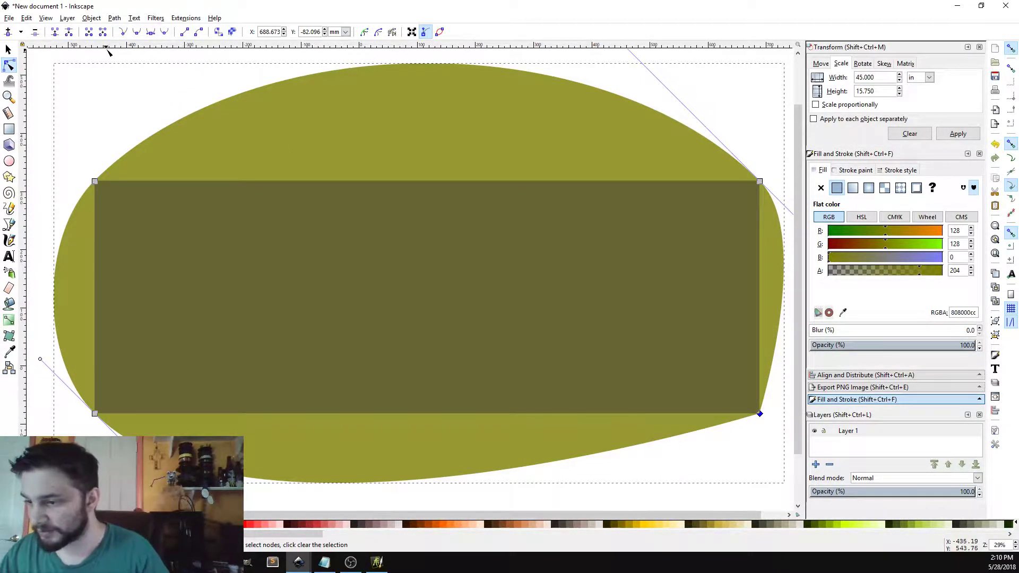
click(137, 33)
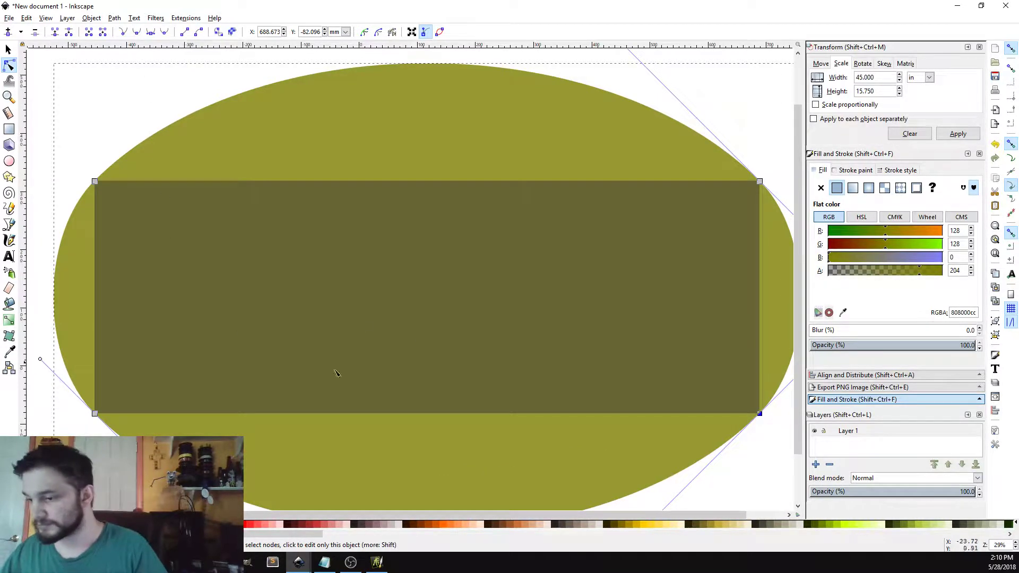
Try symmetric and auto-smooth types on the olive path's upper-left corner node, plus inserting a node at min X.
click(95, 182)
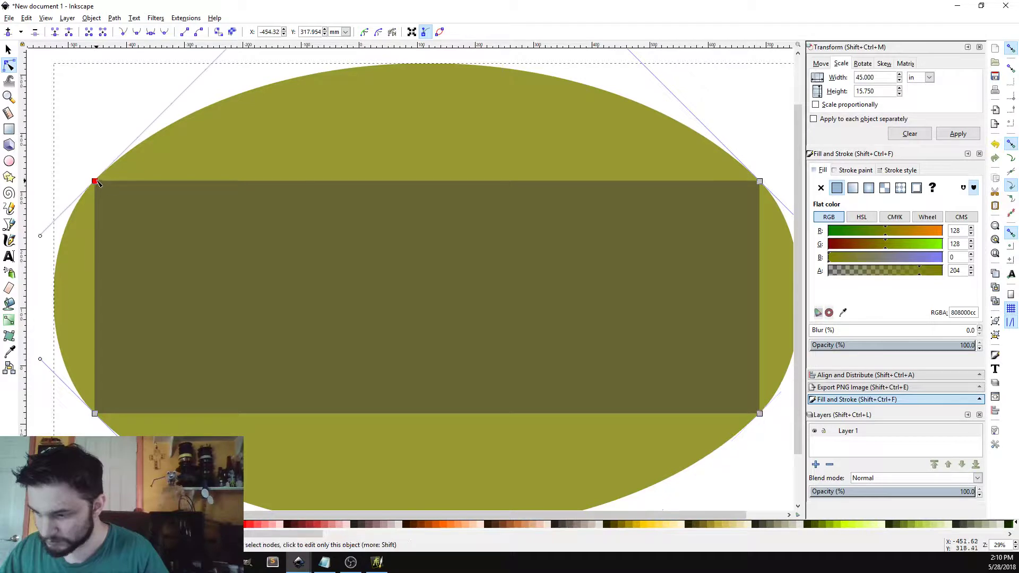
drag(41, 237, 43, 236)
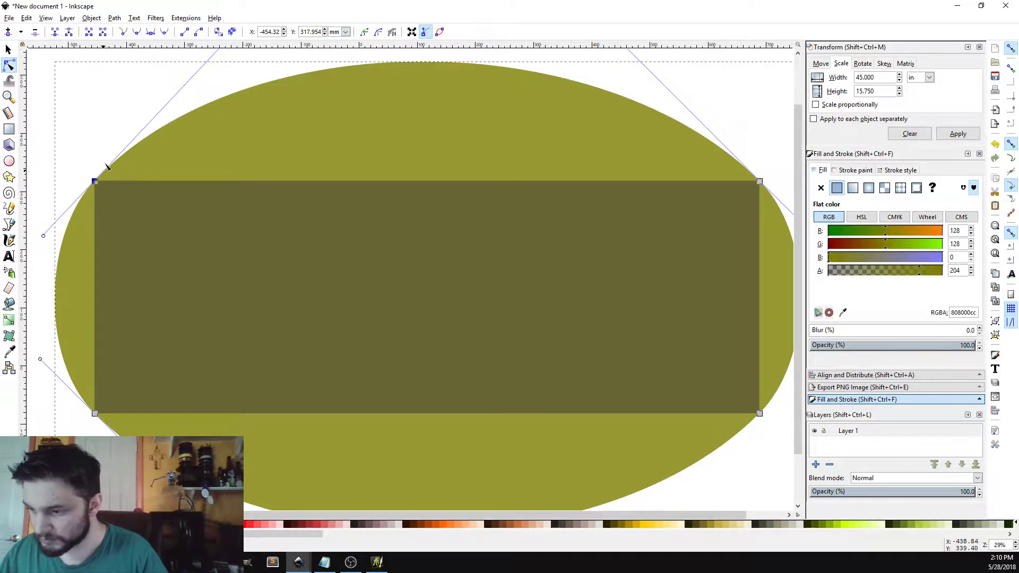
click(152, 33)
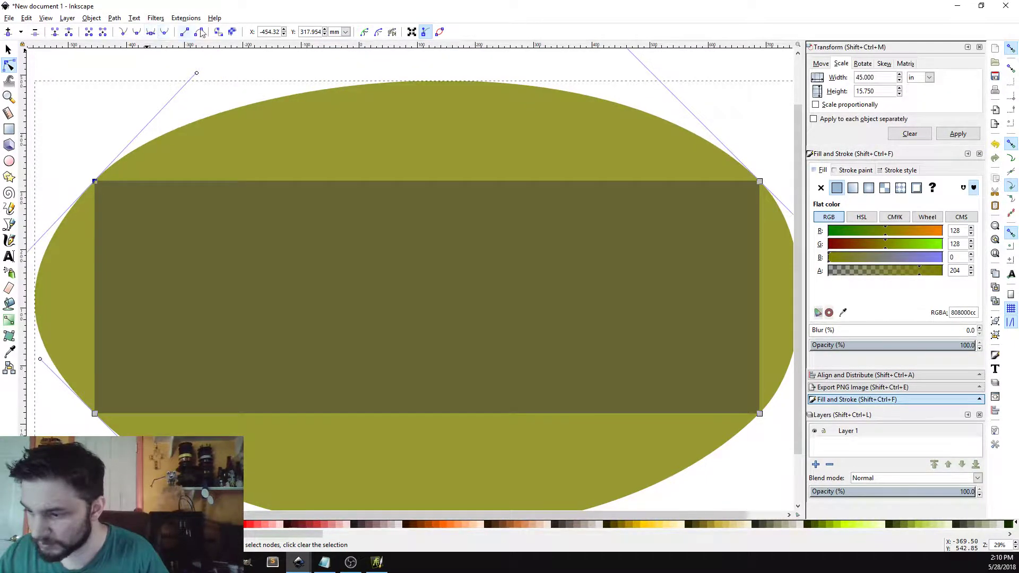
mouse_move(197, 74)
mouse_down()
mouse_move(205, 84)
mouse_move(196, 73)
mouse_up()
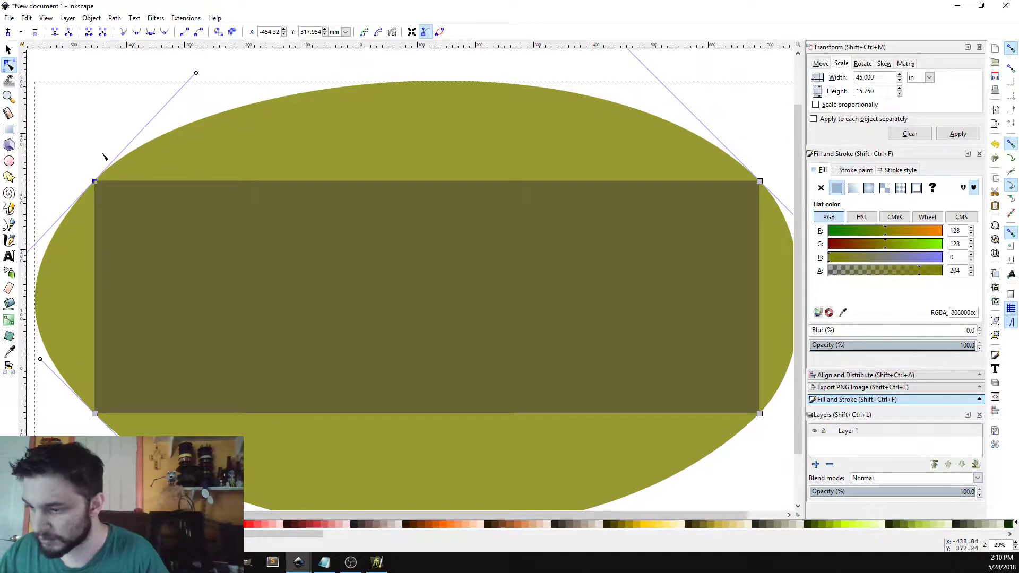
click(165, 32)
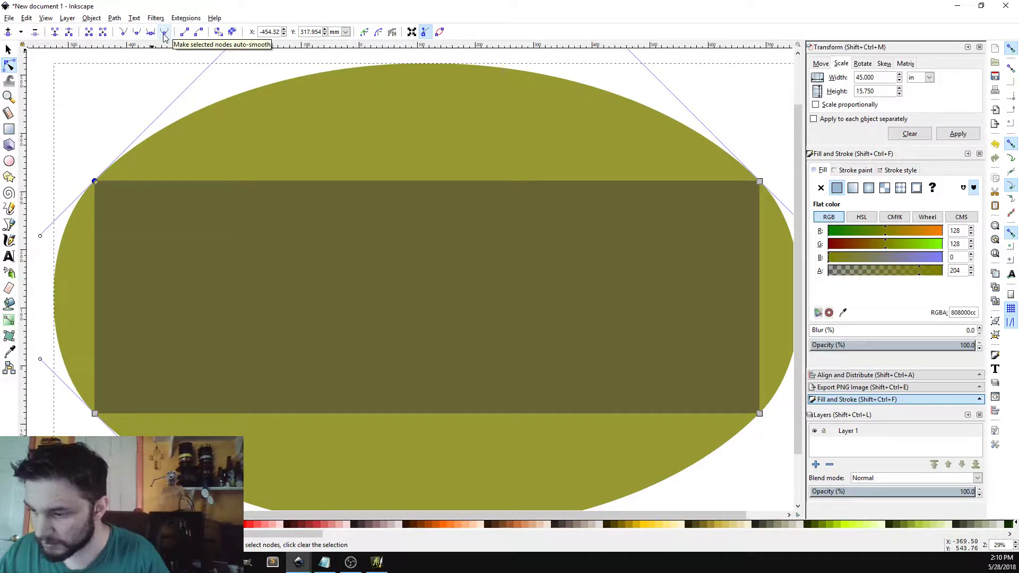
click(136, 33)
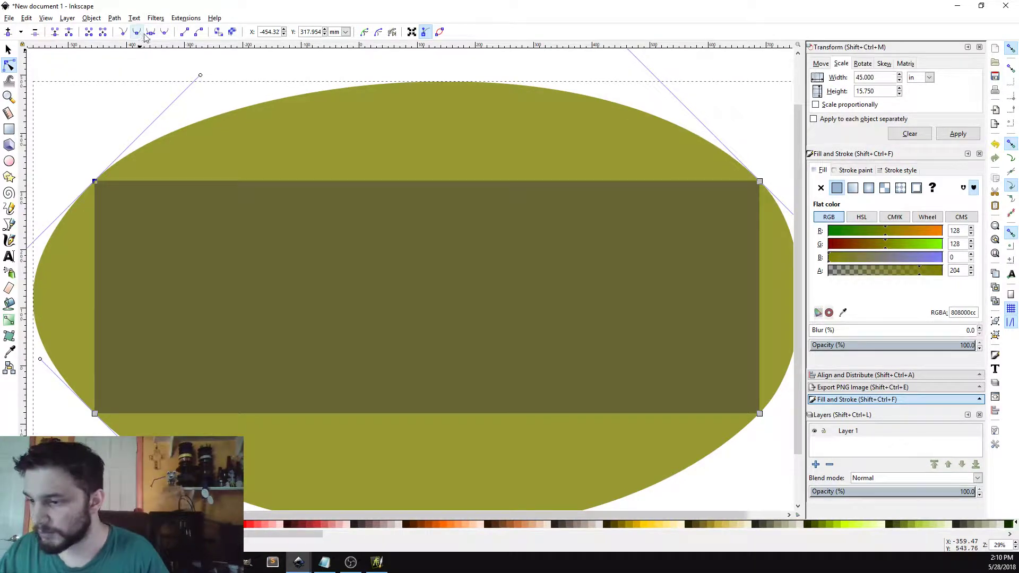
click(22, 33)
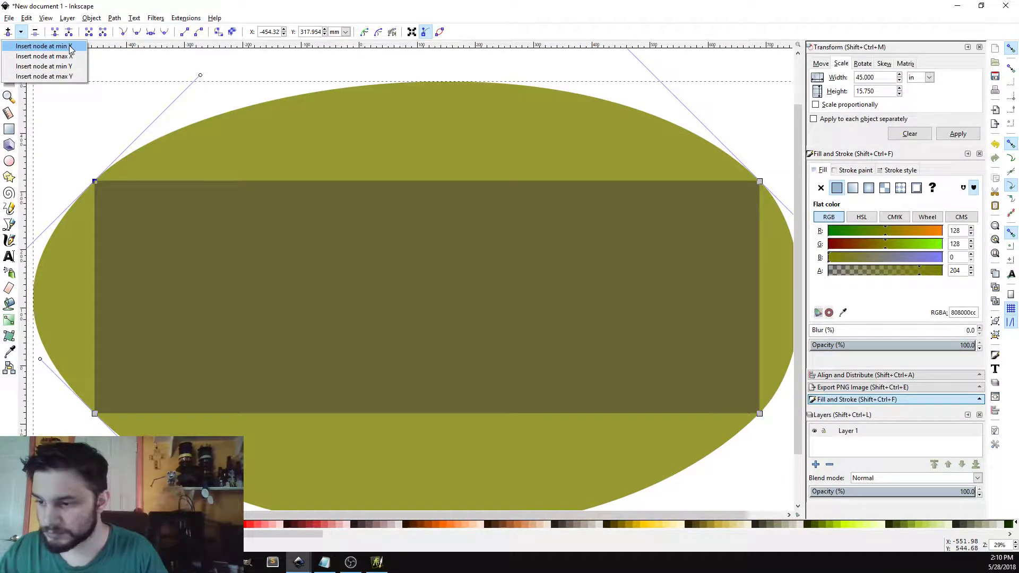
click(42, 47)
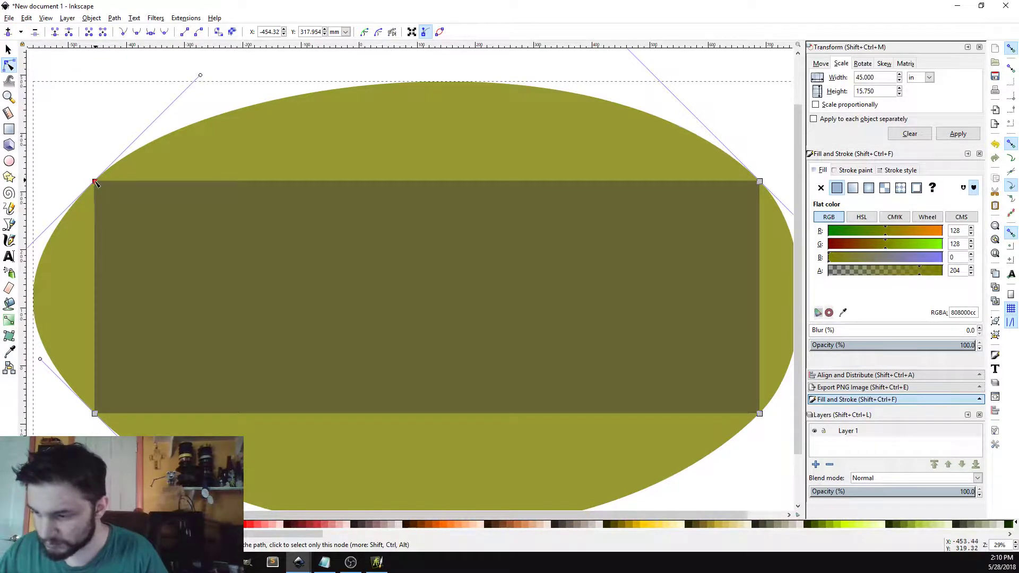
mouse_move(95, 182)
mouse_down()
mouse_move(108, 177)
mouse_move(95, 181)
mouse_up()
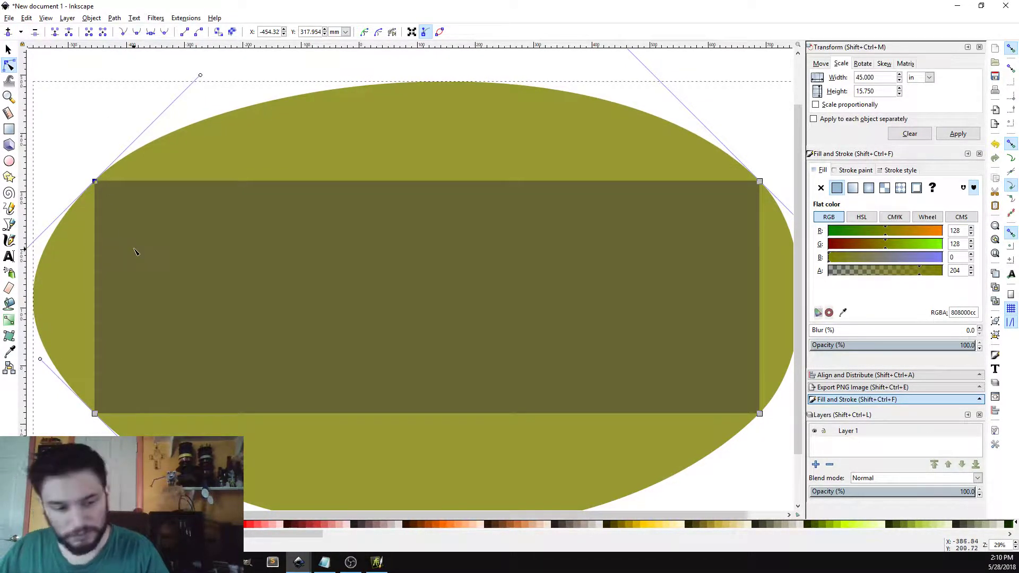
Undo the recent node changes on the olive path and pull the upper-left node's side handle inward.
key(ctrl+z)
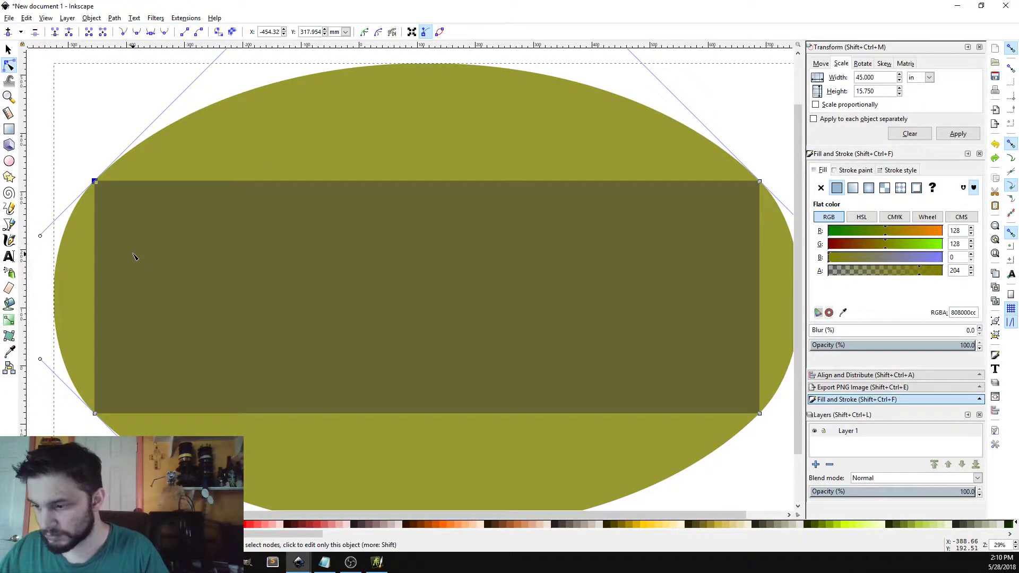
key(ctrl+z)
key(ctrl+z)
key(ctrl+z)
key(ctrl+z)
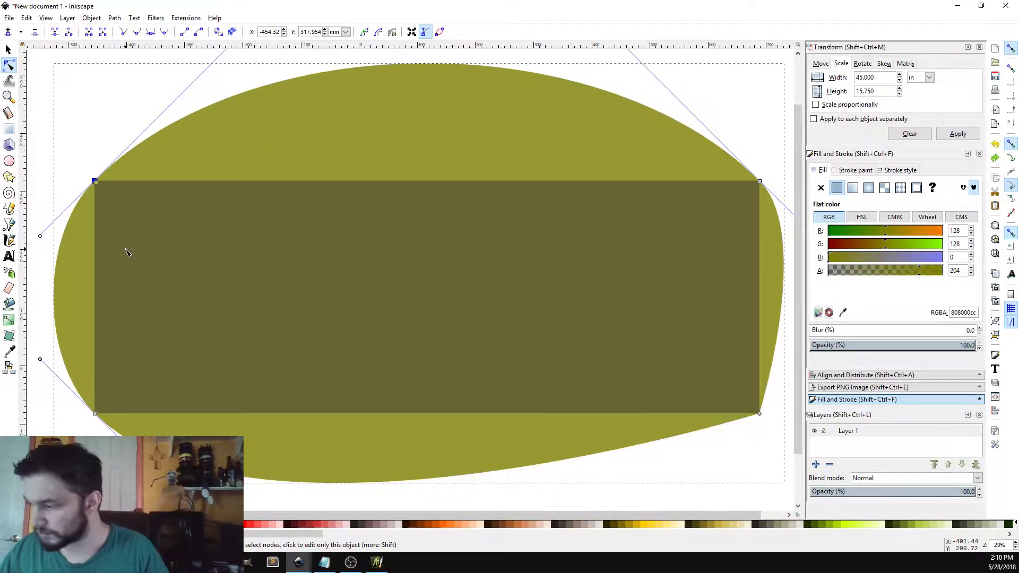
key(ctrl+z)
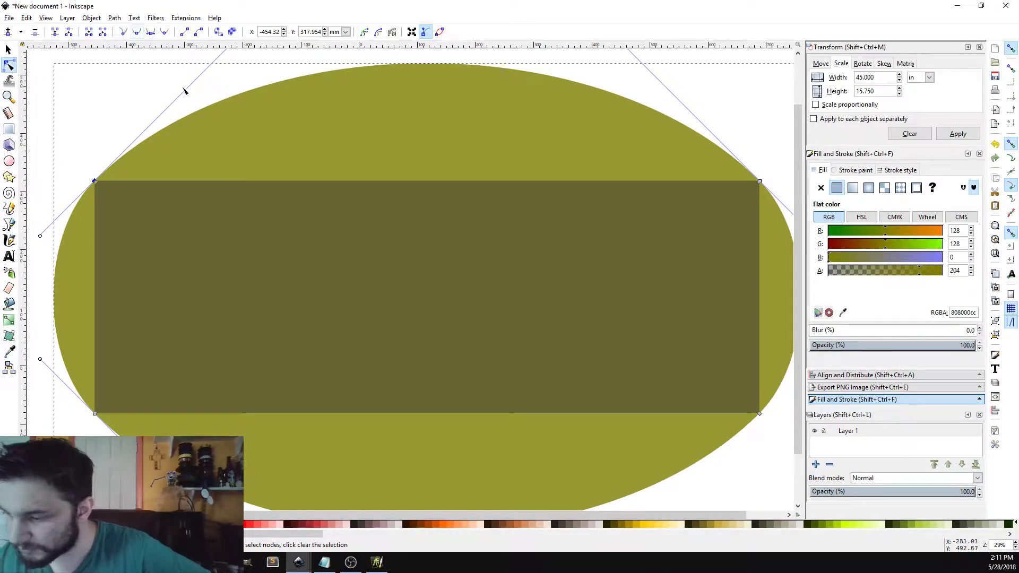
drag(41, 236, 58, 248)
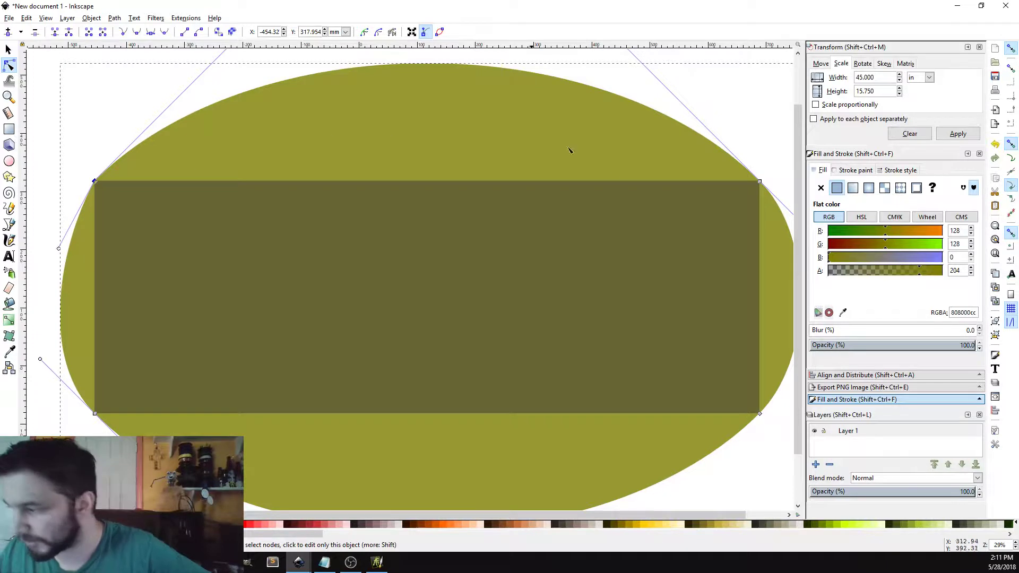
Try to straighten the outline by making the two lower nodes and the upper-left node of the olive path corner nodes.
click(760, 182)
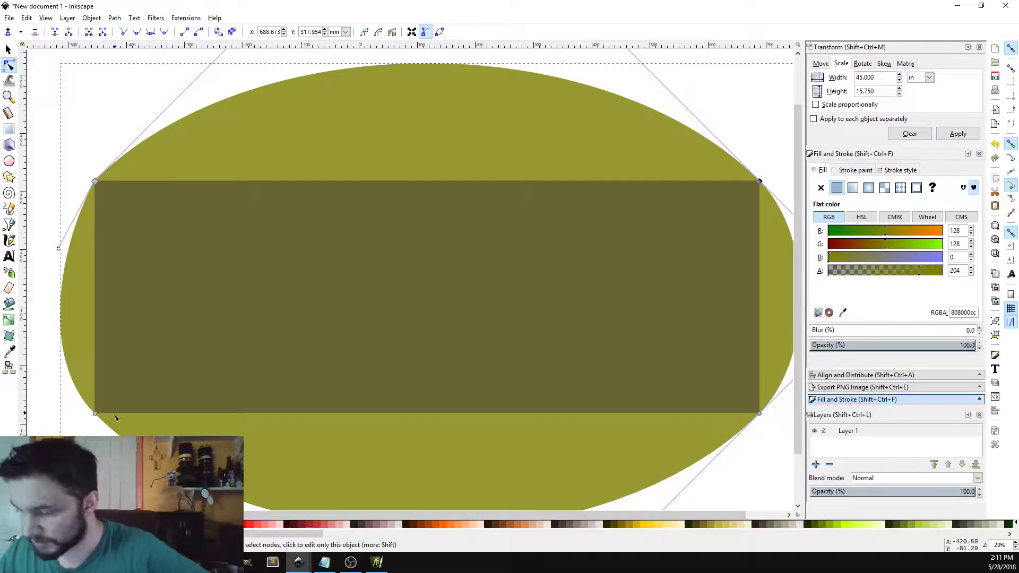
click(95, 414)
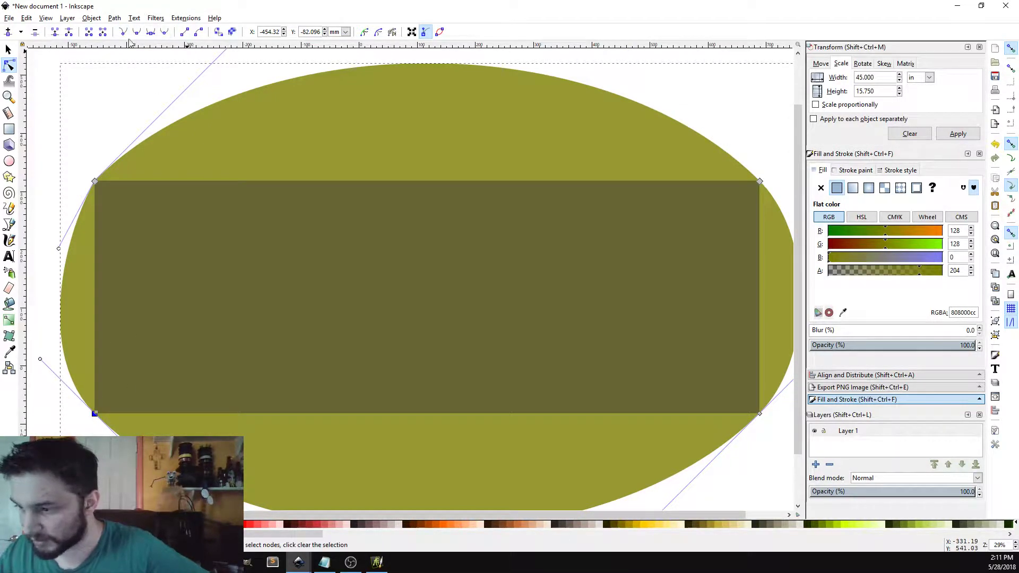
click(760, 414)
click(127, 33)
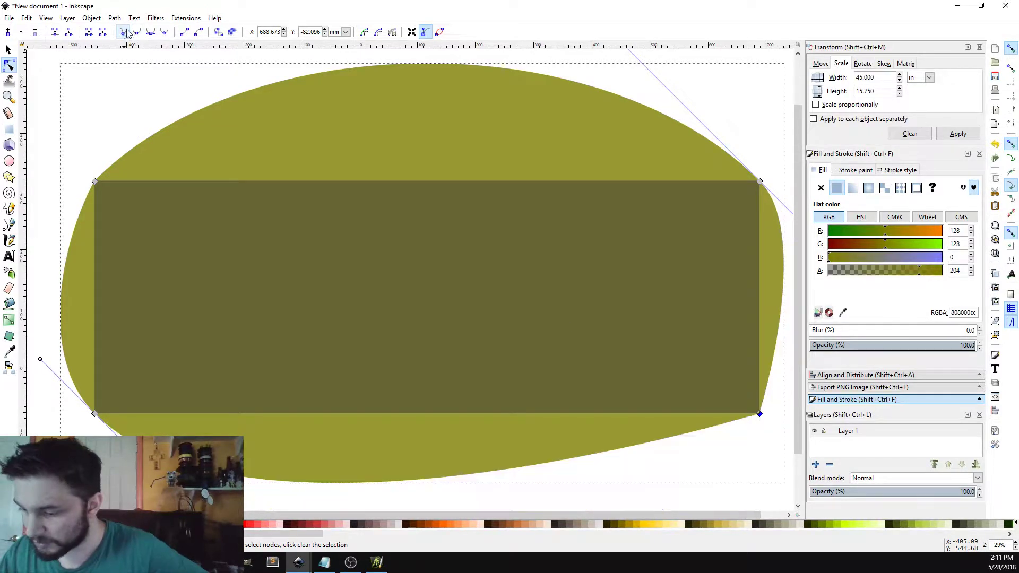
click(95, 414)
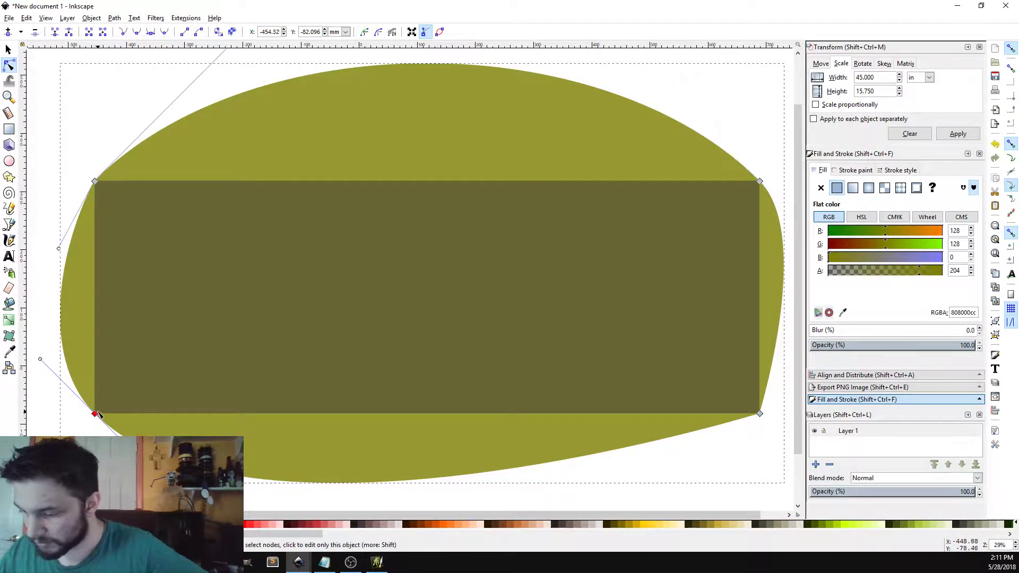
click(125, 33)
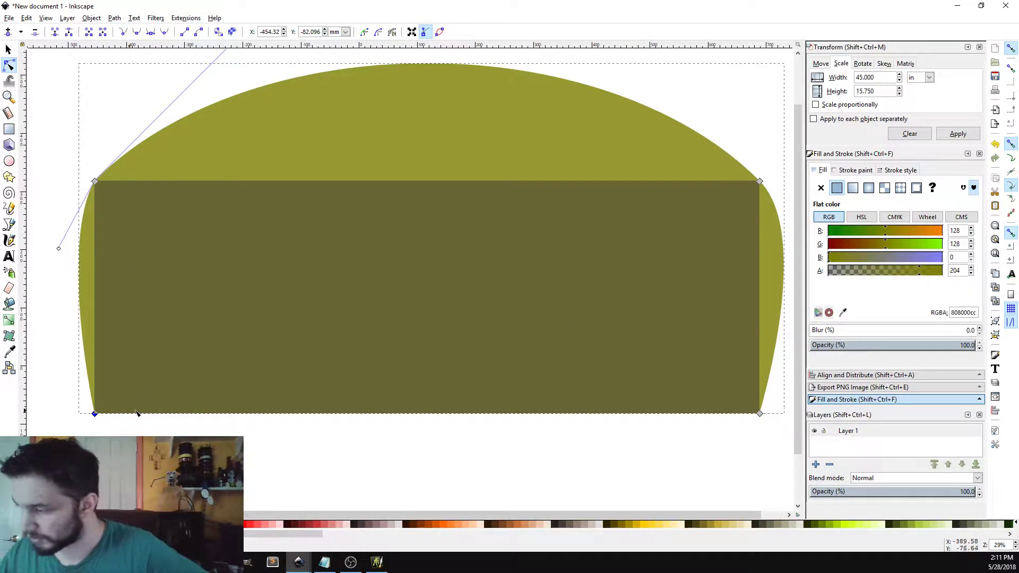
click(95, 181)
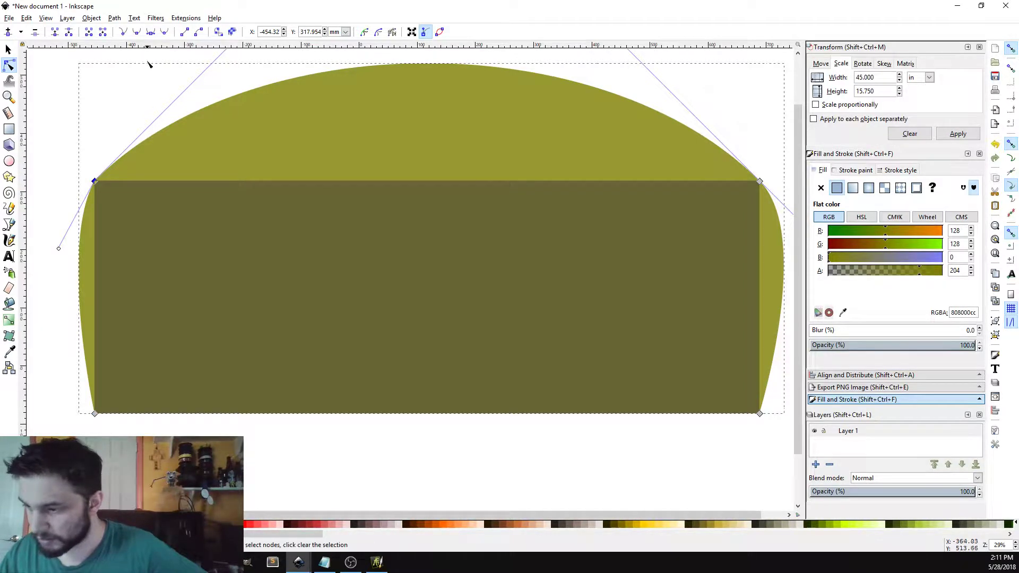
click(122, 33)
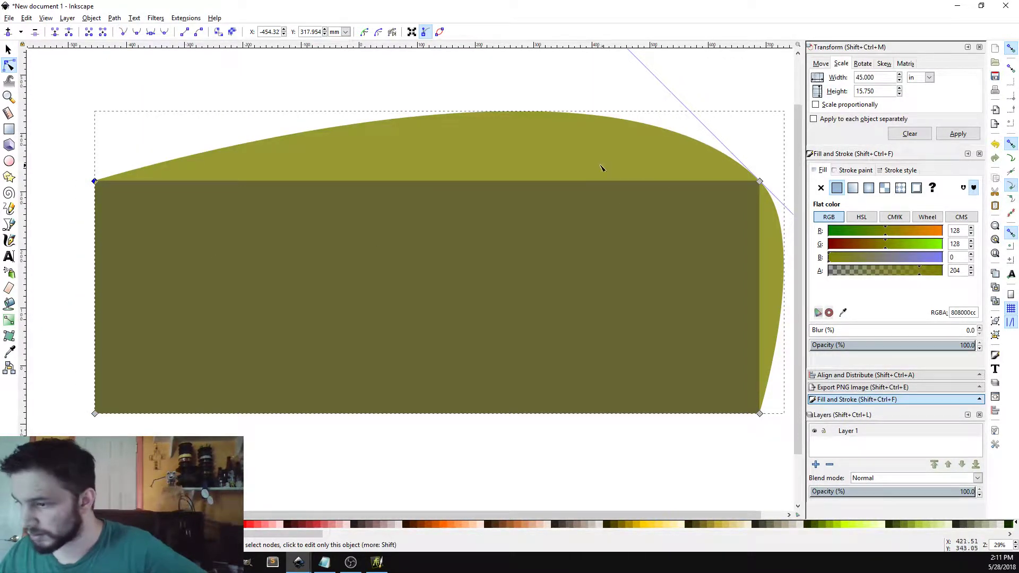
click(760, 181)
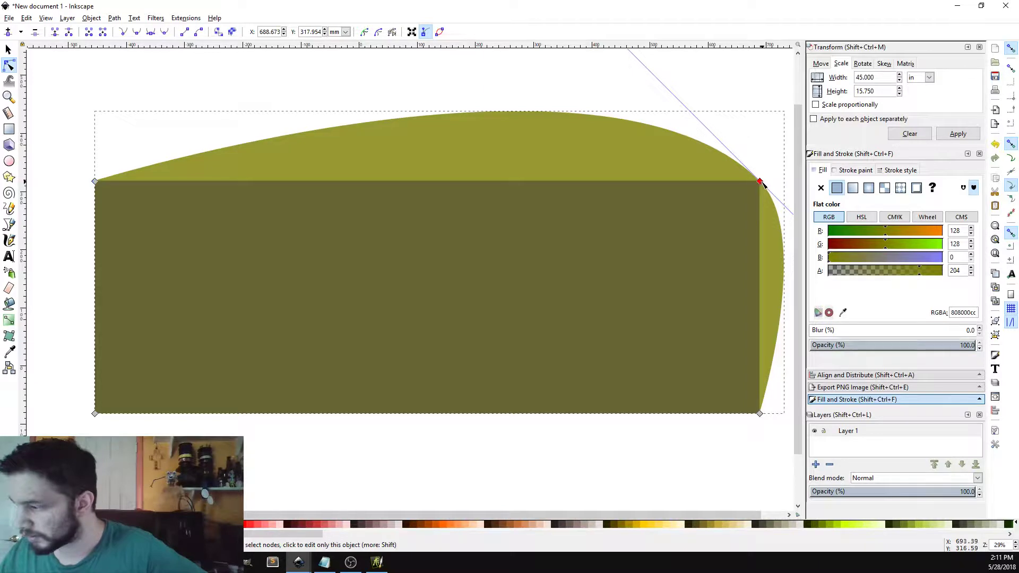
click(94, 181)
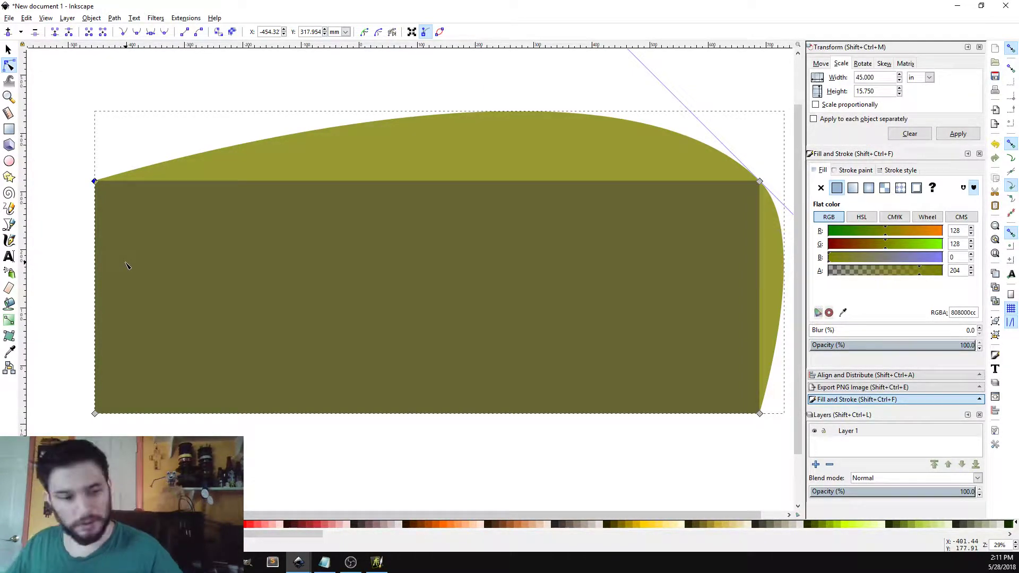
Undo the corner-node conversions to restore the olive path's curved sides.
key(ctrl+z)
key(ctrl+z)
key(ctrl+z)
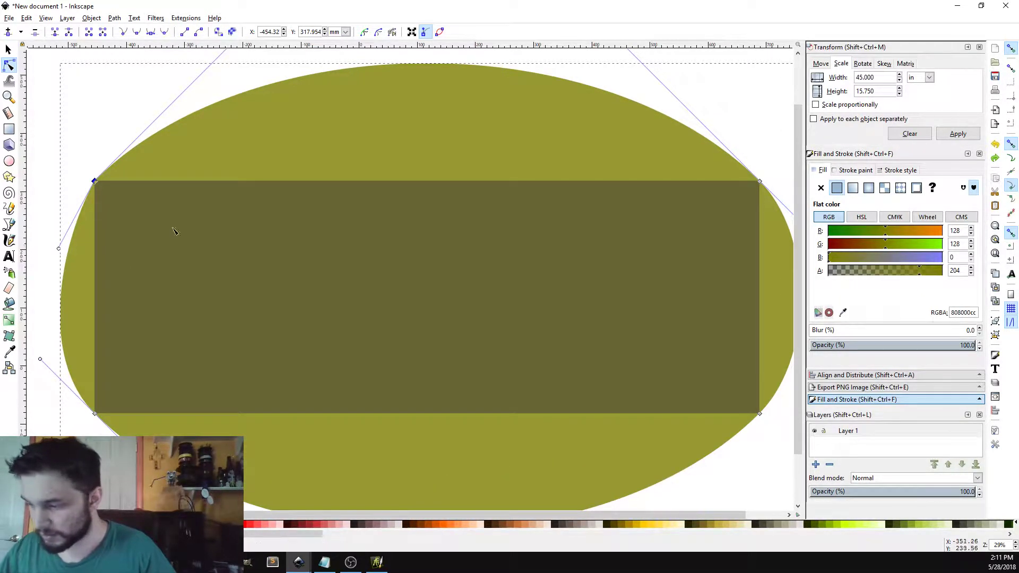
Shorten the upper handle of the olive path's upper-left node and adjust its side handle to flatten the curve there.
scroll(714, 163, up, 3)
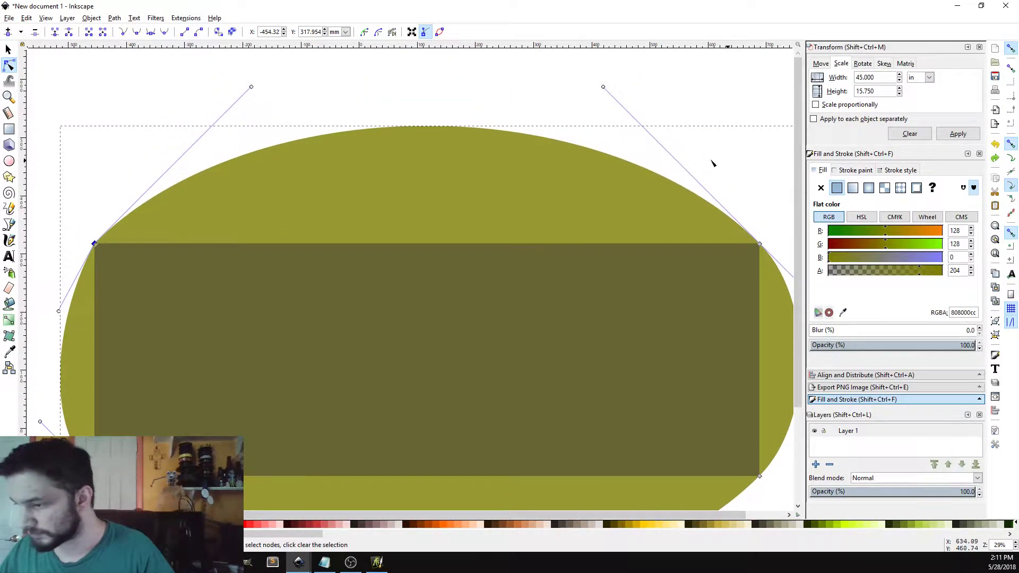
drag(251, 87, 207, 144)
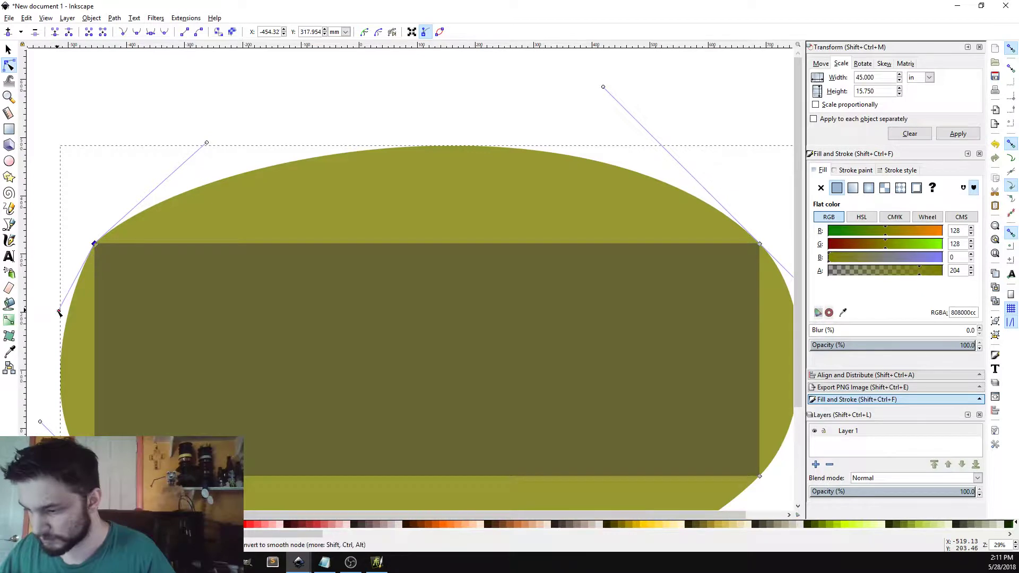
mouse_move(58, 311)
mouse_down()
mouse_move(51, 291)
mouse_move(56, 298)
mouse_up()
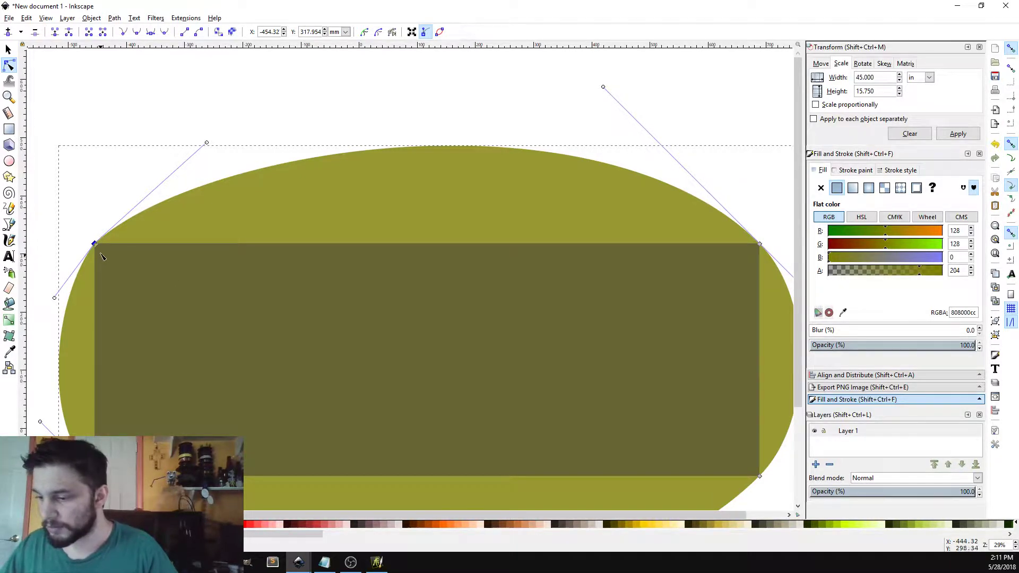
Move all four nodes of the olive path inward from the blue board's corners.
drag(95, 246, 125, 266)
drag(760, 246, 729, 285)
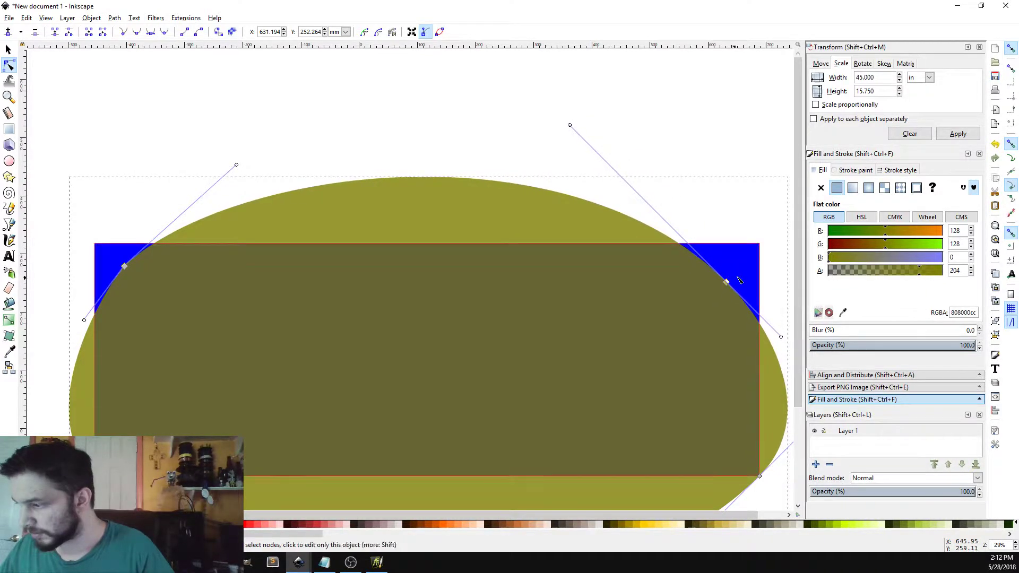
drag(798, 277, 738, 322)
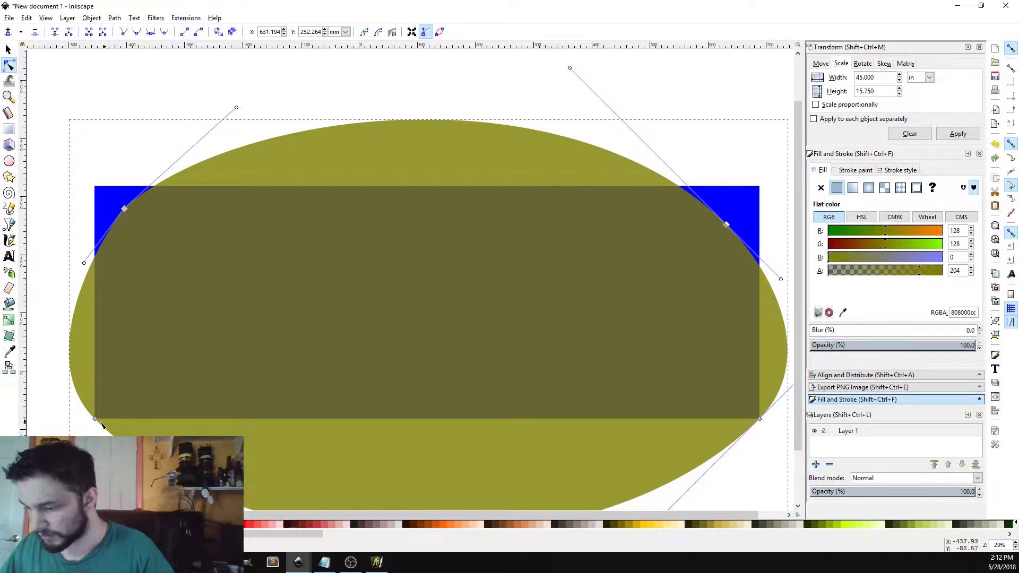
drag(96, 420, 123, 398)
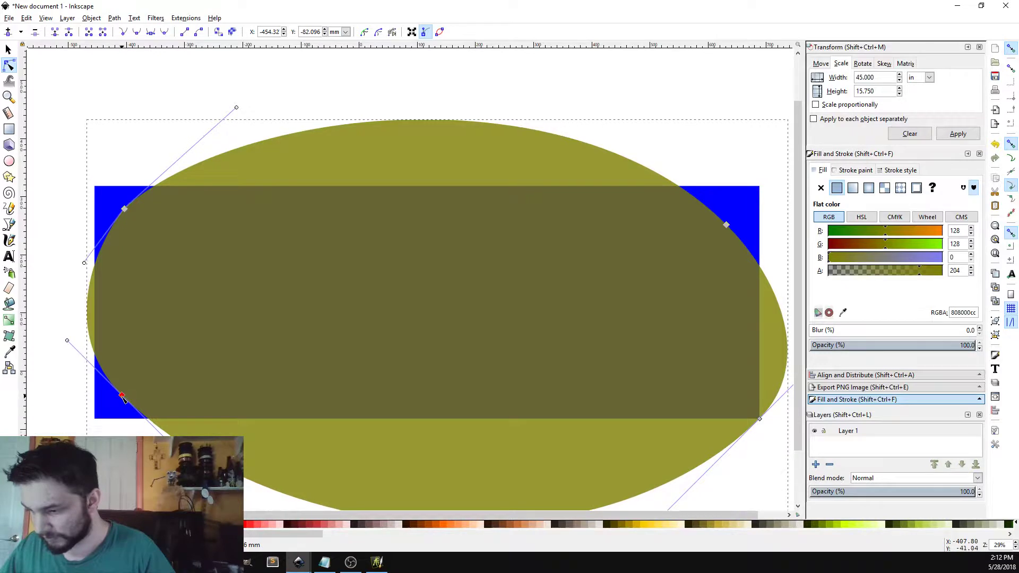
drag(760, 419, 721, 399)
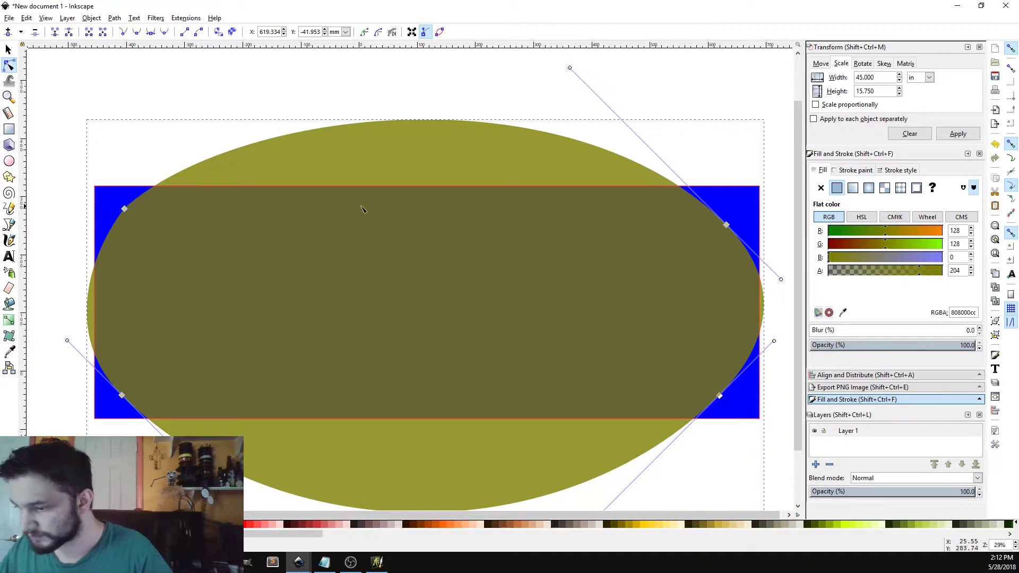
click(124, 209)
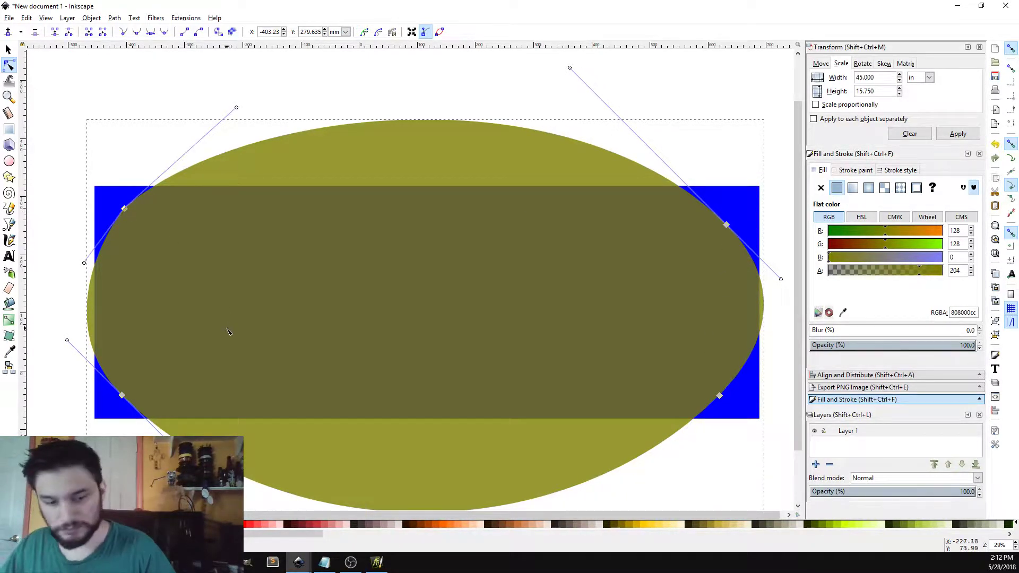
key(ctrl+a)
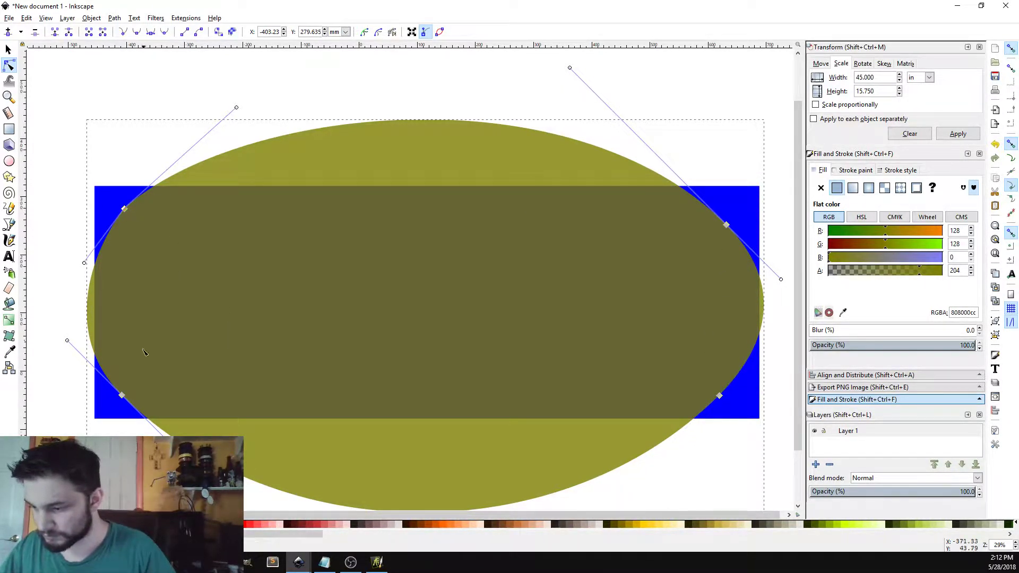
key(Escape)
click(122, 395)
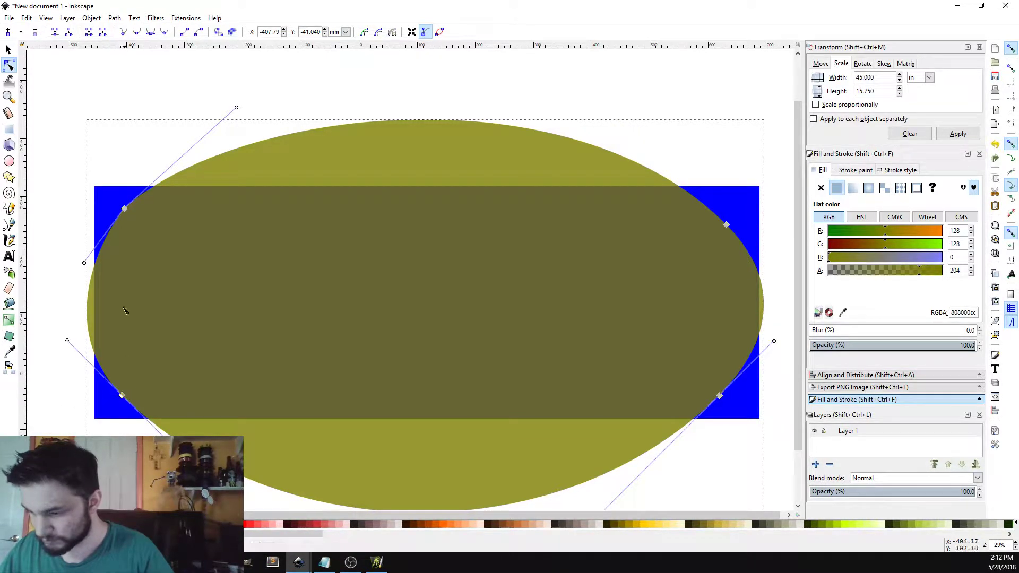
click(124, 209)
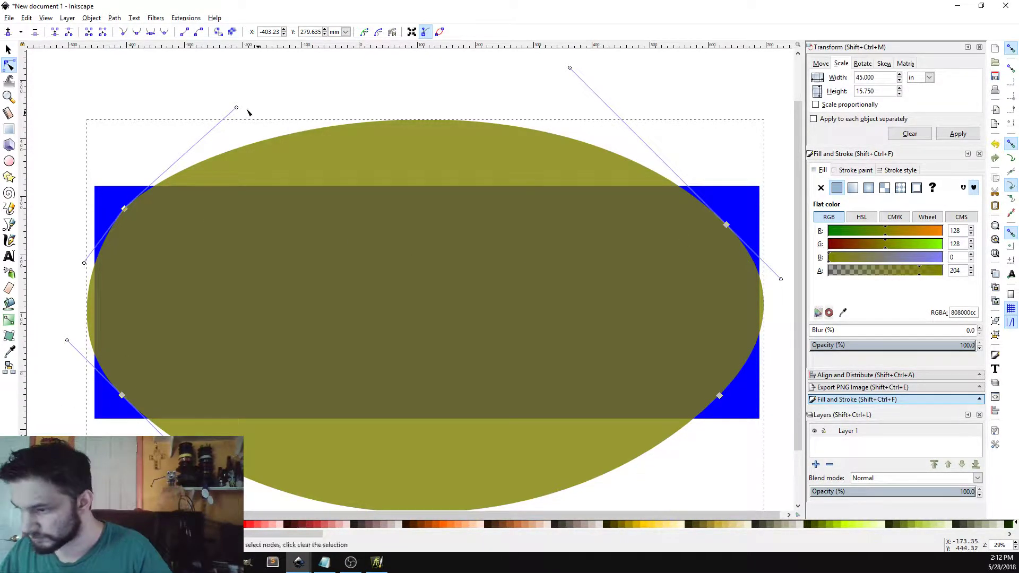
key(Escape)
key(Escape)
click(191, 241)
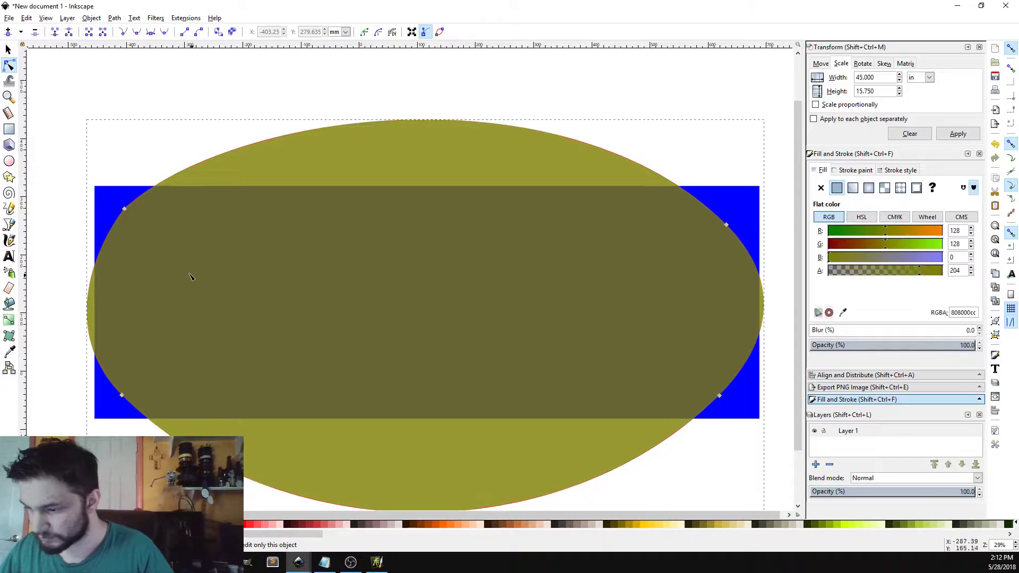
Select all four nodes of the olive path and make them symmetric.
click(721, 222)
drag(729, 229, 737, 238)
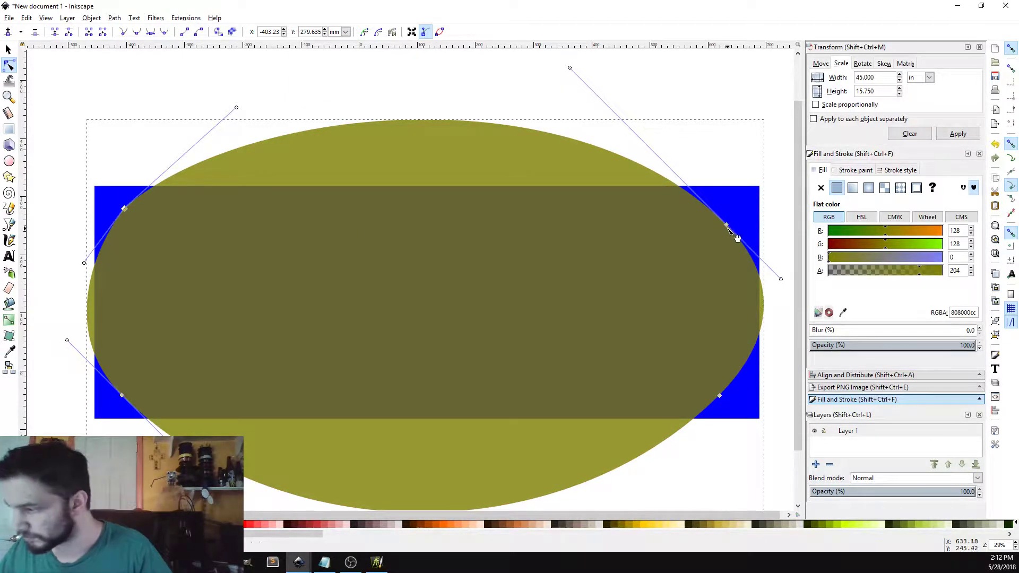
click(721, 397)
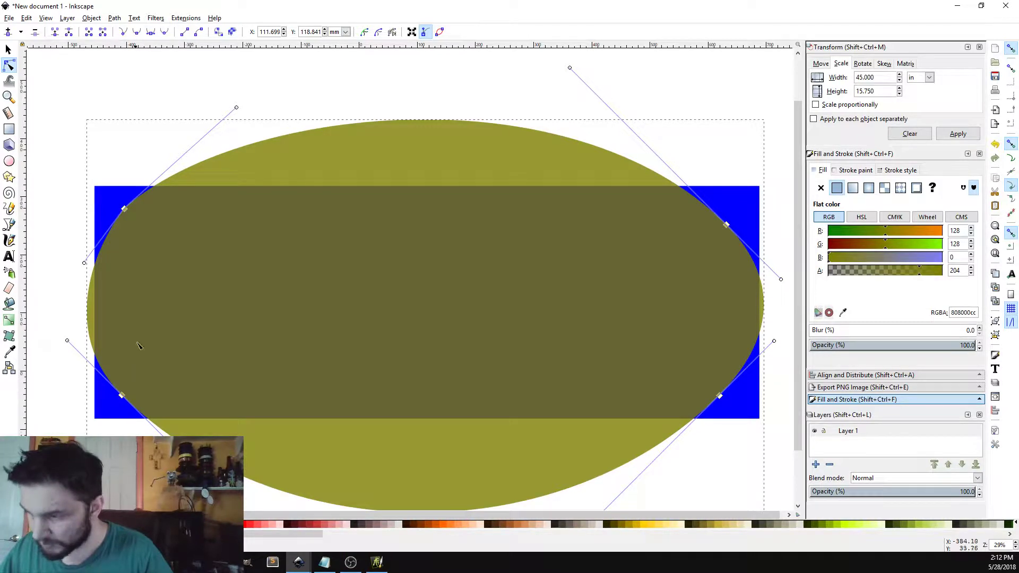
click(150, 33)
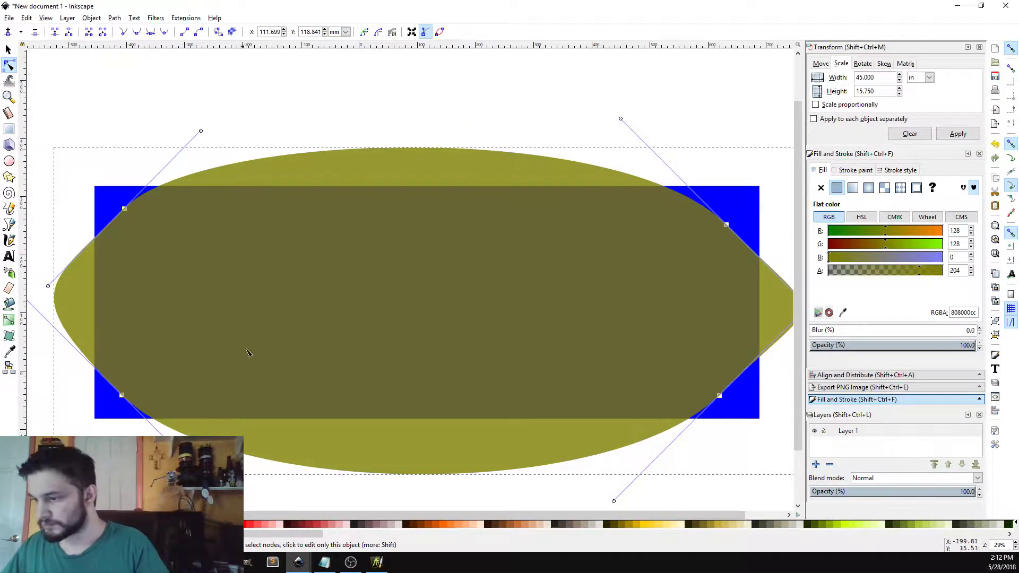
Shorten and flatten the handles of the olive path's upper-left node to pull the curve closer to the board.
drag(202, 131, 177, 159)
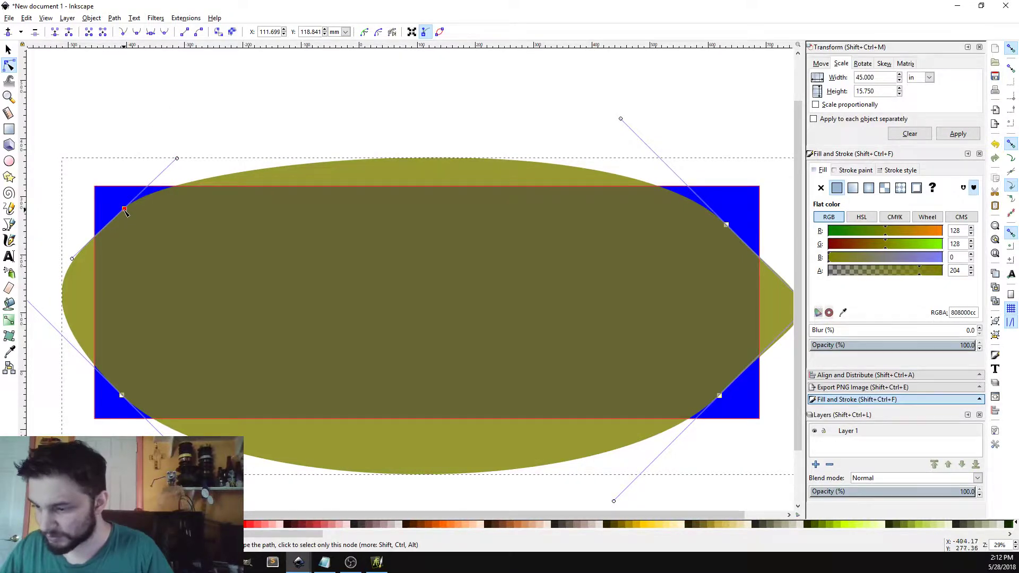
shift+click(124, 394)
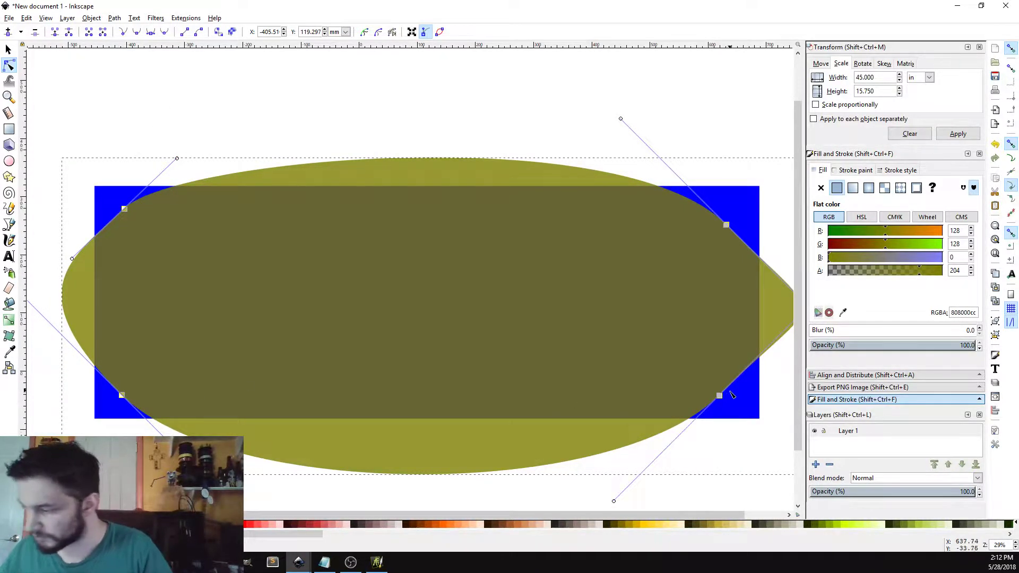
shift+click(719, 396)
shift+click(728, 226)
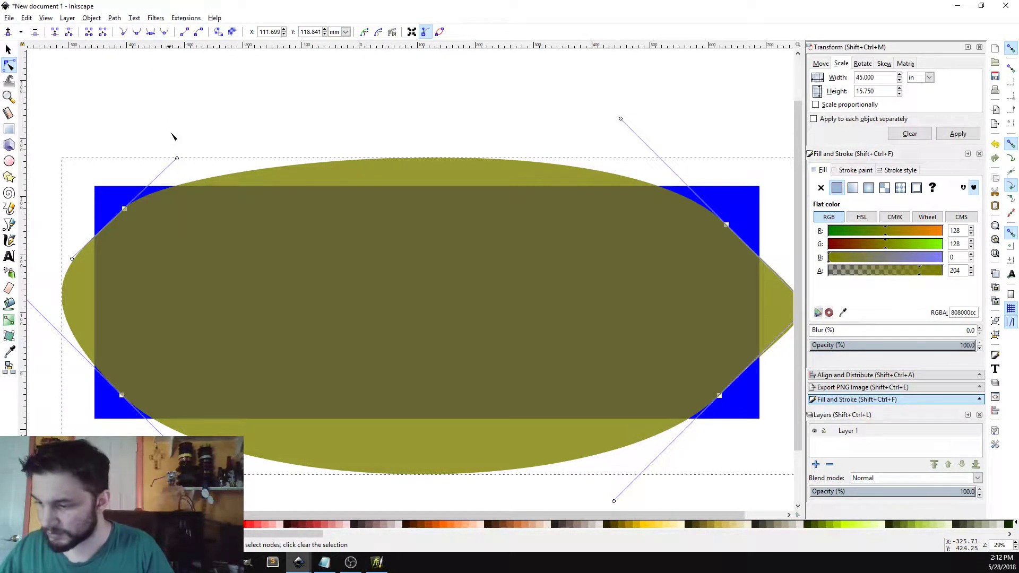
drag(178, 160, 164, 179)
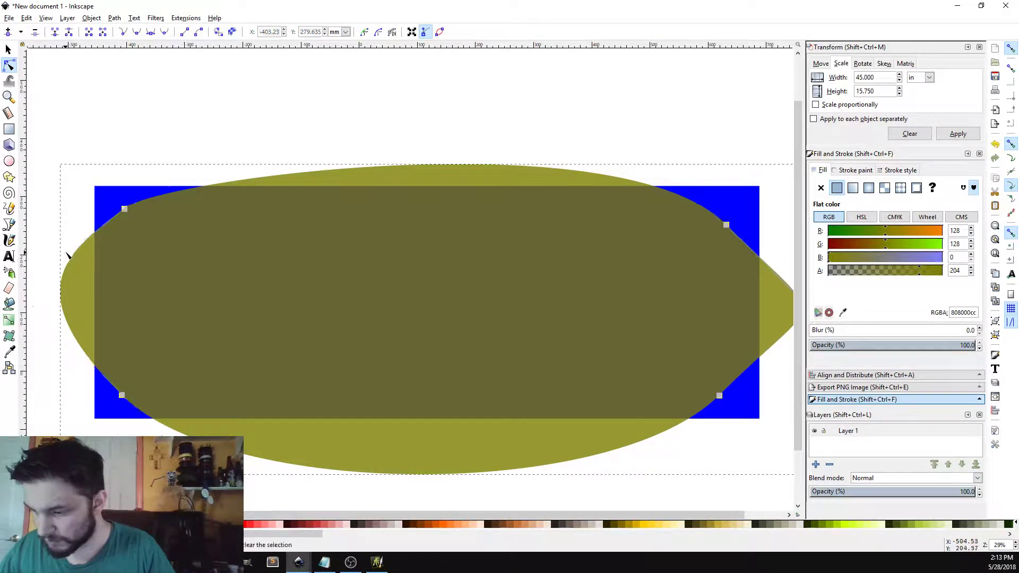
drag(67, 255, 104, 217)
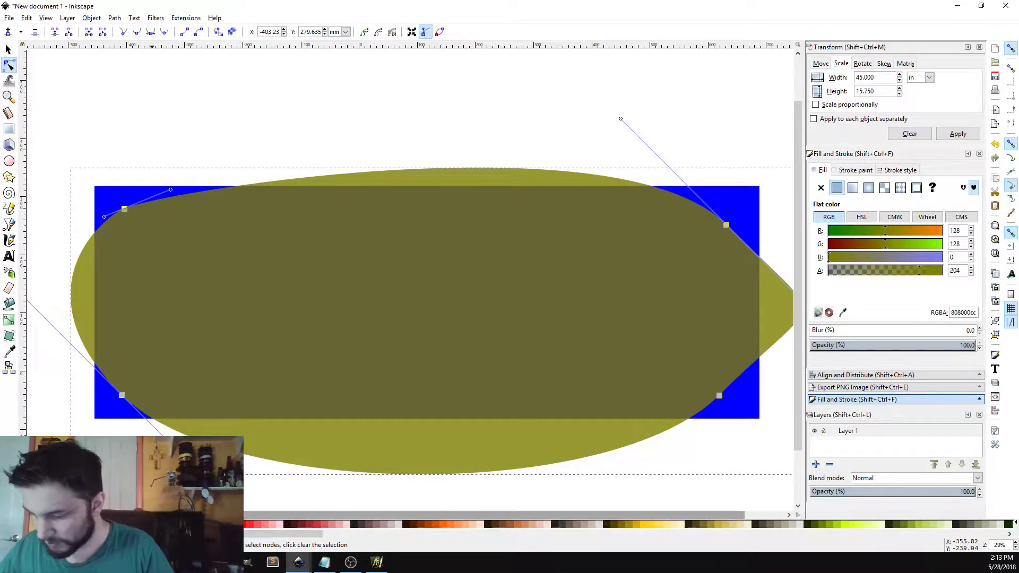
Adjust the lower-left node's upper handle and shorten the upper-left node's upper handle so the olive path's left side follows the board edge.
click(122, 395)
click(1001, 561)
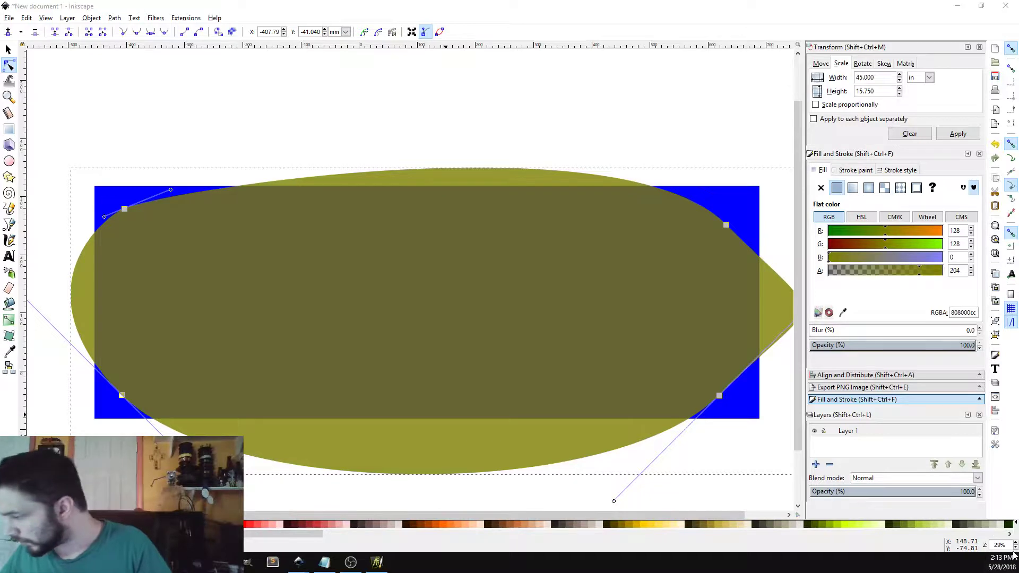
click(787, 545)
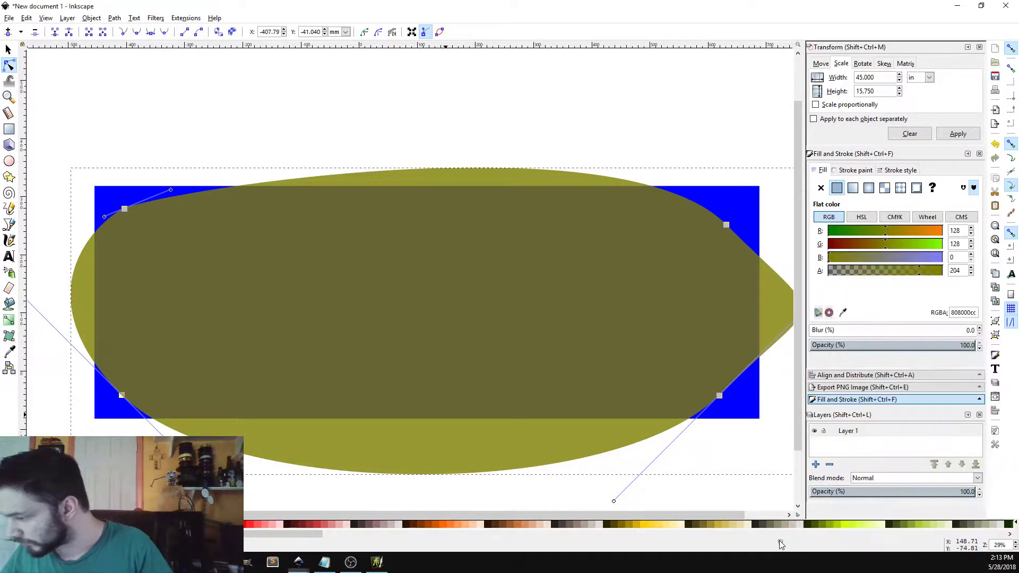
scroll(1015, 550, down, 3)
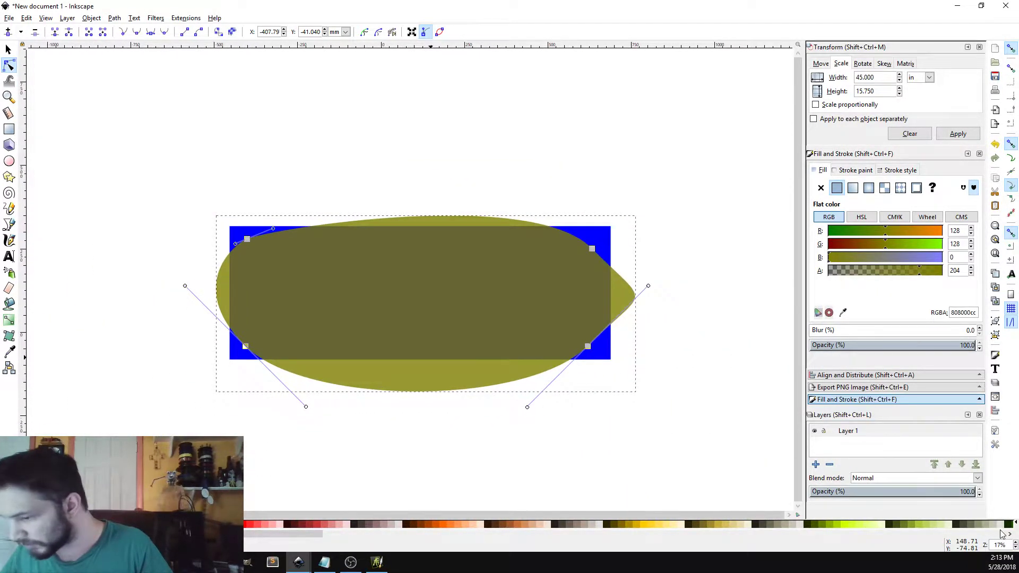
drag(184, 286, 216, 307)
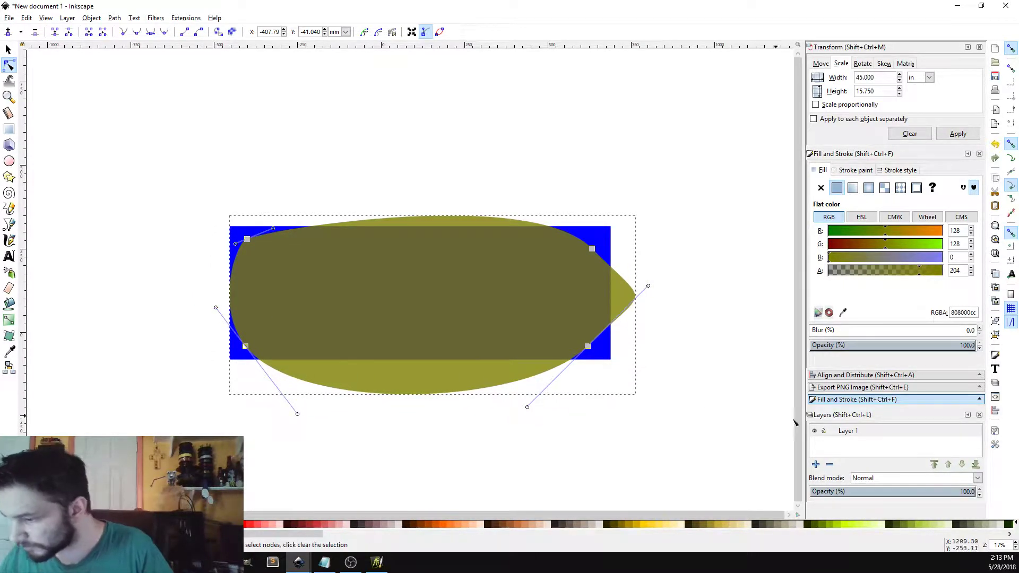
scroll(1015, 544, up, 5)
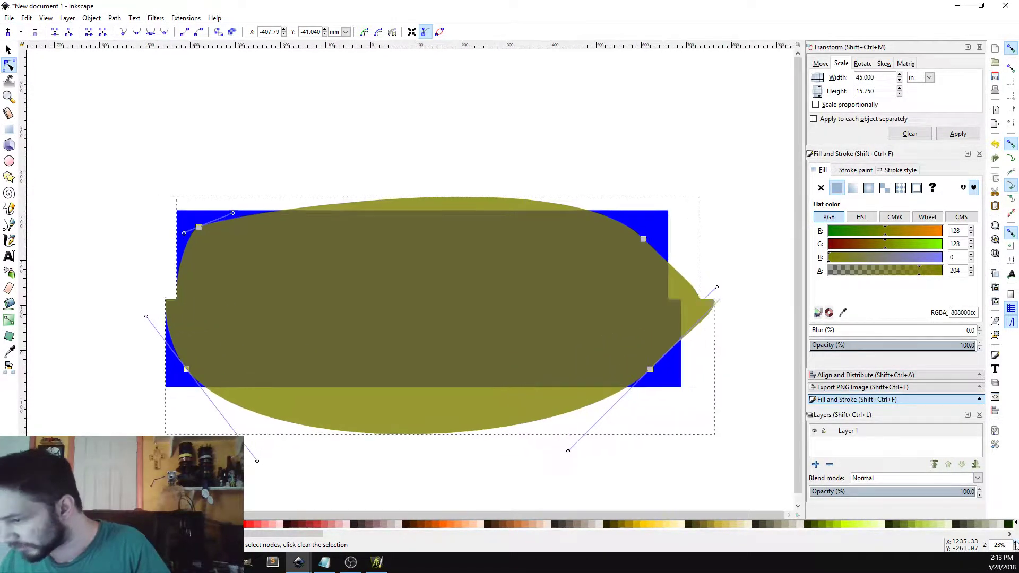
scroll(1015, 544, up, 1)
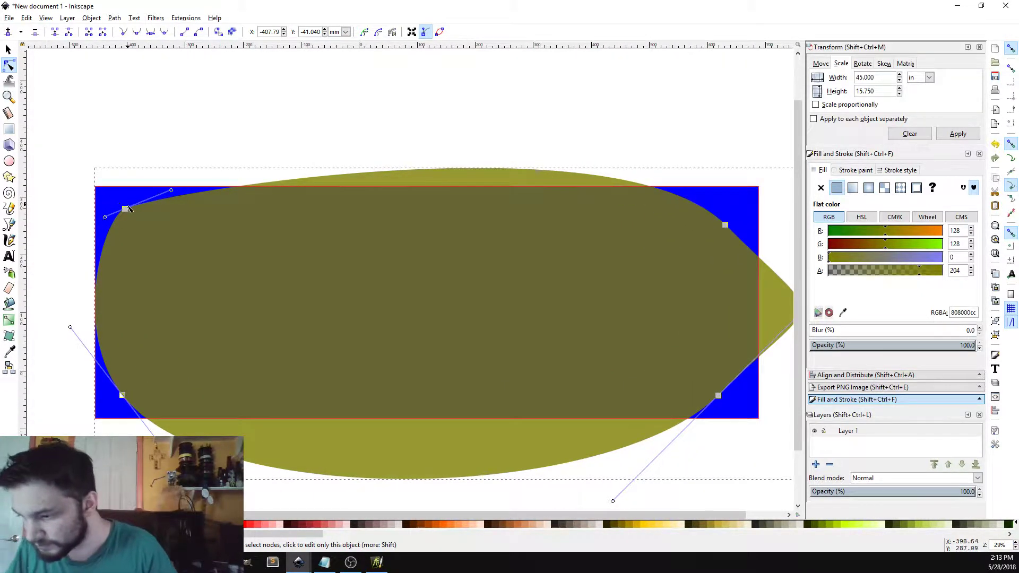
drag(171, 190, 153, 190)
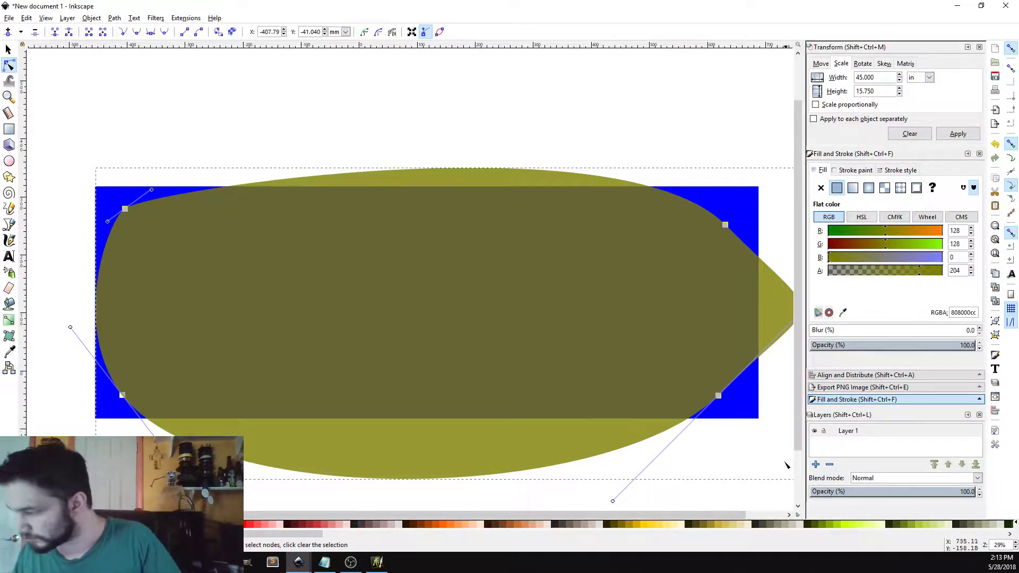
Shorten the handles of the two lower nodes to bring the olive path's lower and right sides onto the board's edges.
scroll(789, 462, down, 3)
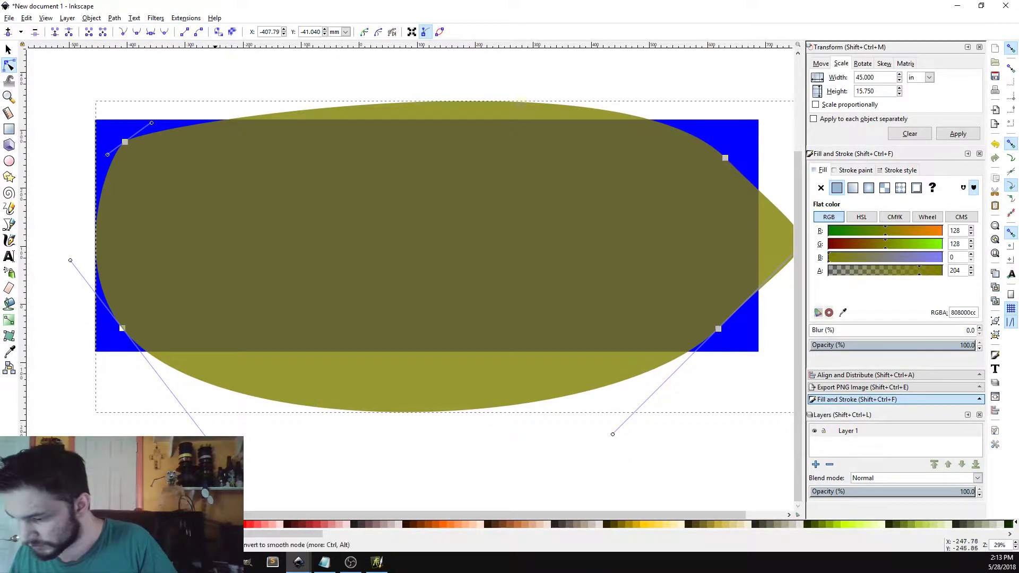
drag(205, 436, 156, 366)
drag(150, 363, 144, 359)
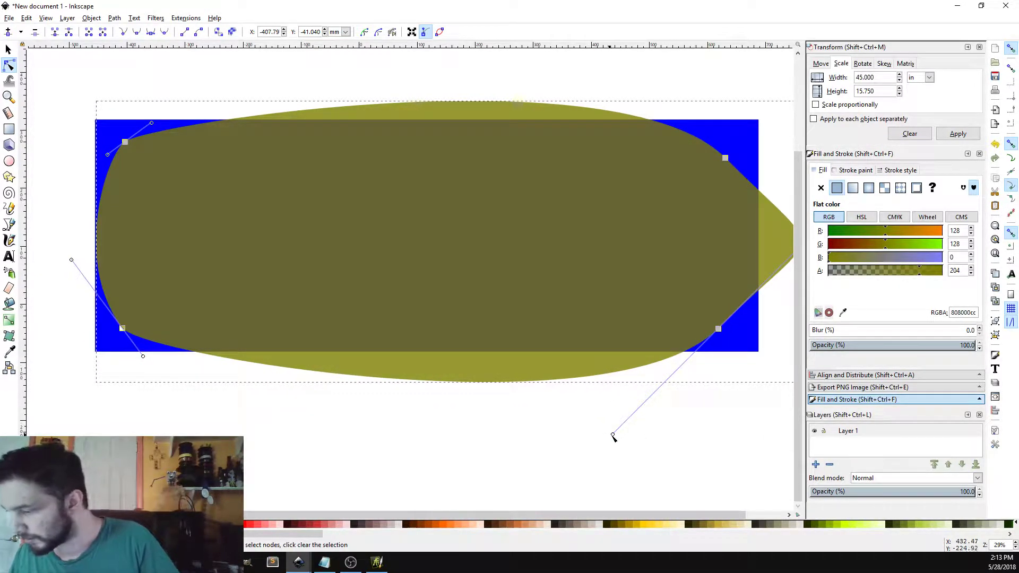
mouse_move(615, 433)
mouse_down()
mouse_move(686, 358)
mouse_move(677, 366)
mouse_up()
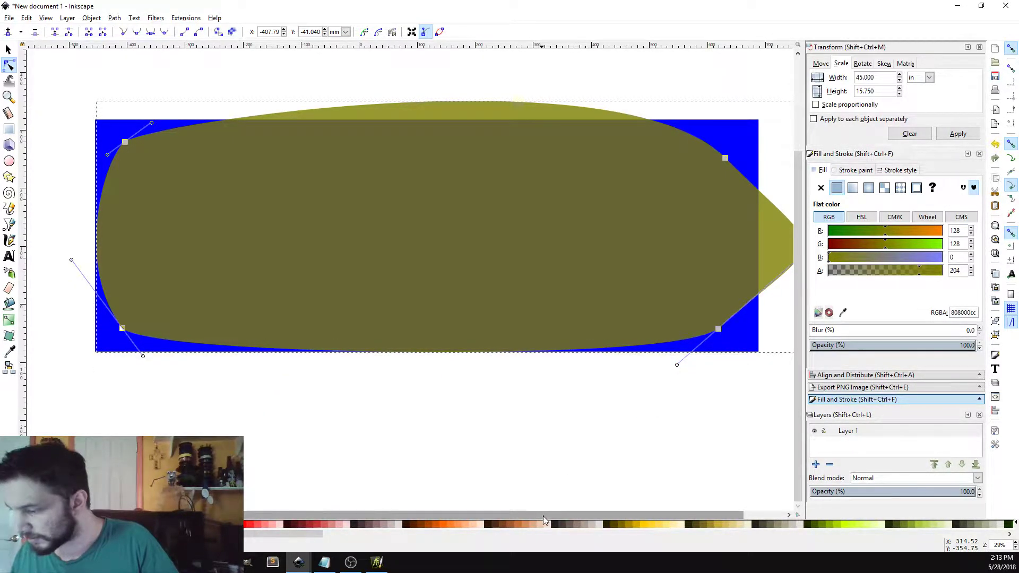
scroll(580, 502, right, 2)
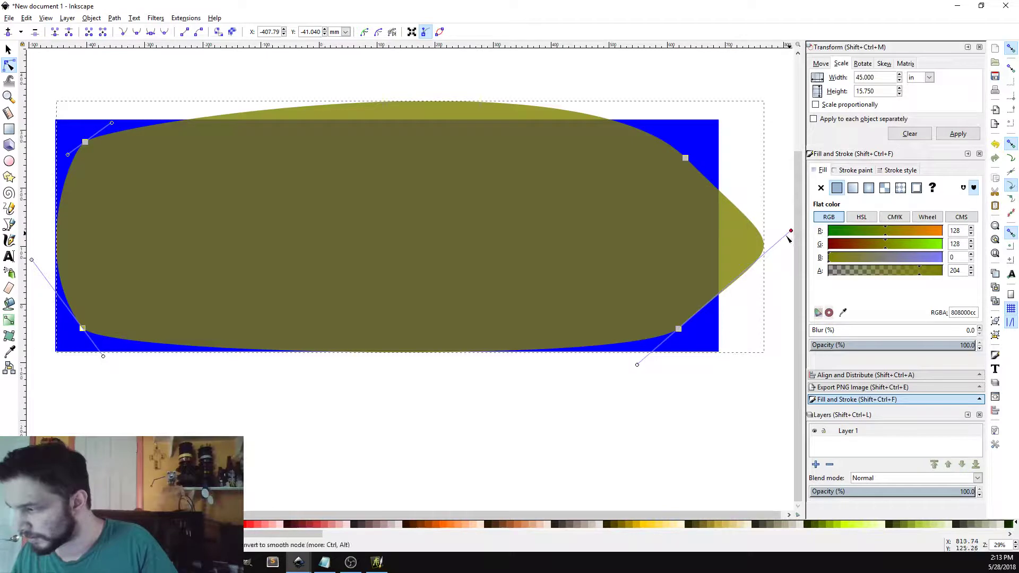
mouse_move(789, 239)
mouse_down()
mouse_move(739, 266)
mouse_move(787, 253)
mouse_move(728, 198)
mouse_up()
Adjust the upper handles of the upper-right and upper-left nodes to fit the olive path's top curve to the board's upper edge.
click(685, 157)
scroll(606, 108, up, 2)
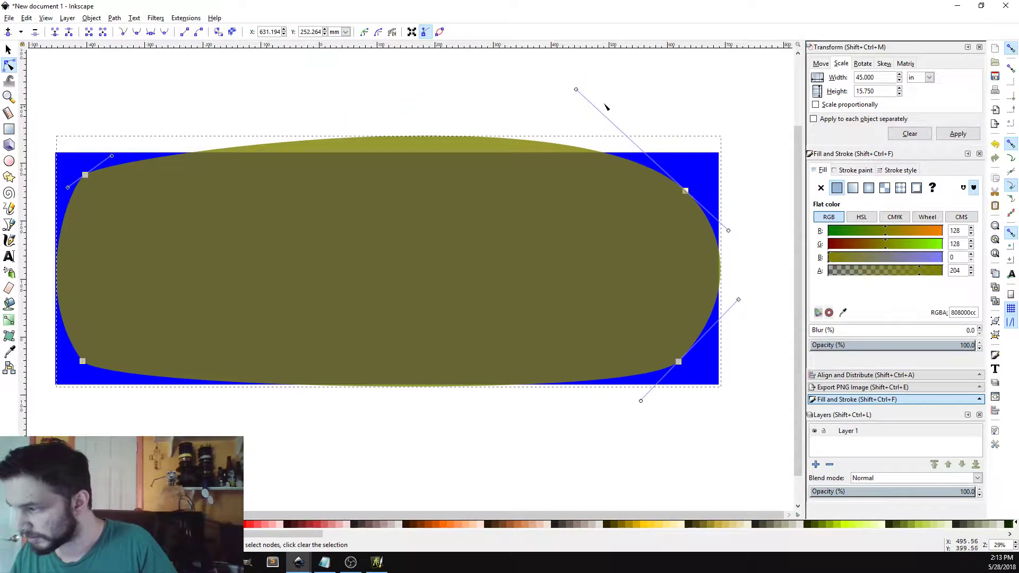
drag(577, 91, 629, 130)
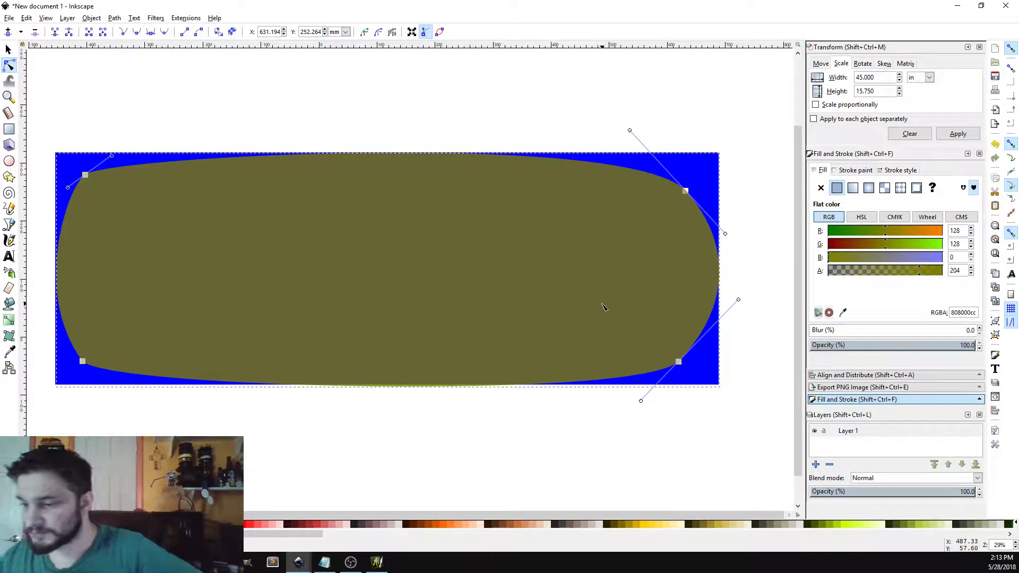
drag(112, 157, 176, 131)
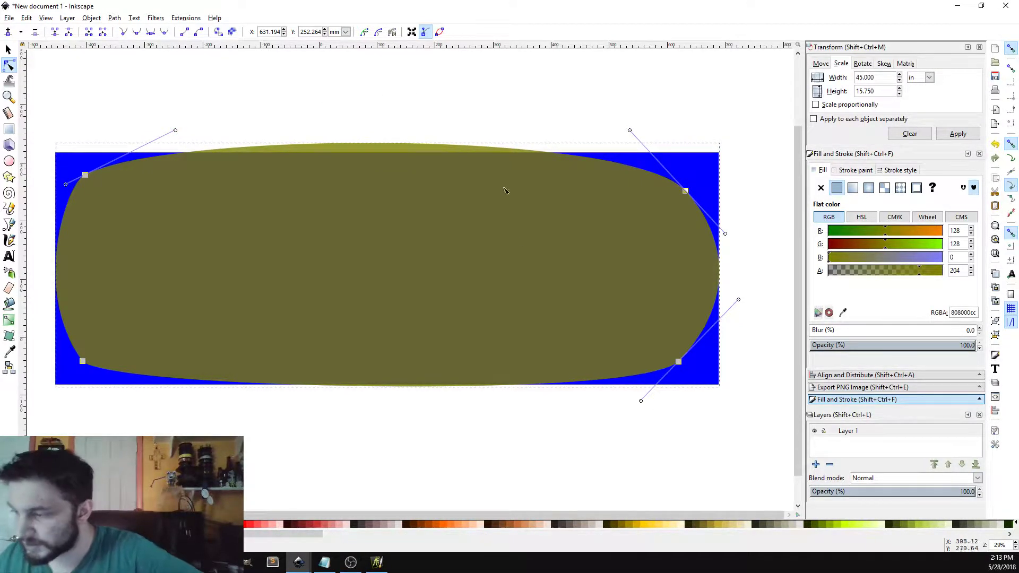
drag(630, 130, 629, 159)
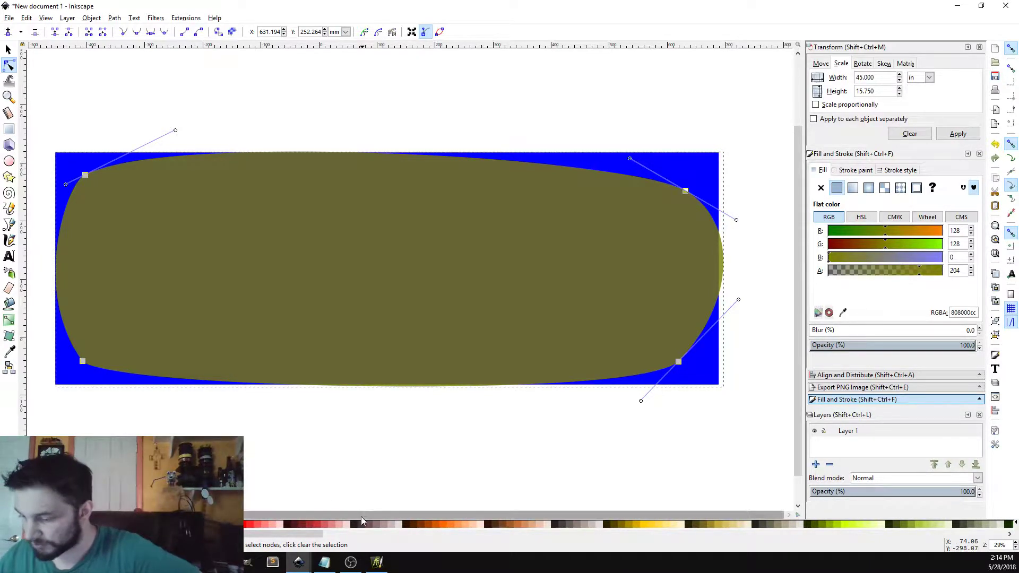
Start a Spiro path at the middle of the board's left edge, arching above its upper edge and down to the middle of its right edge.
drag(361, 517, 330, 517)
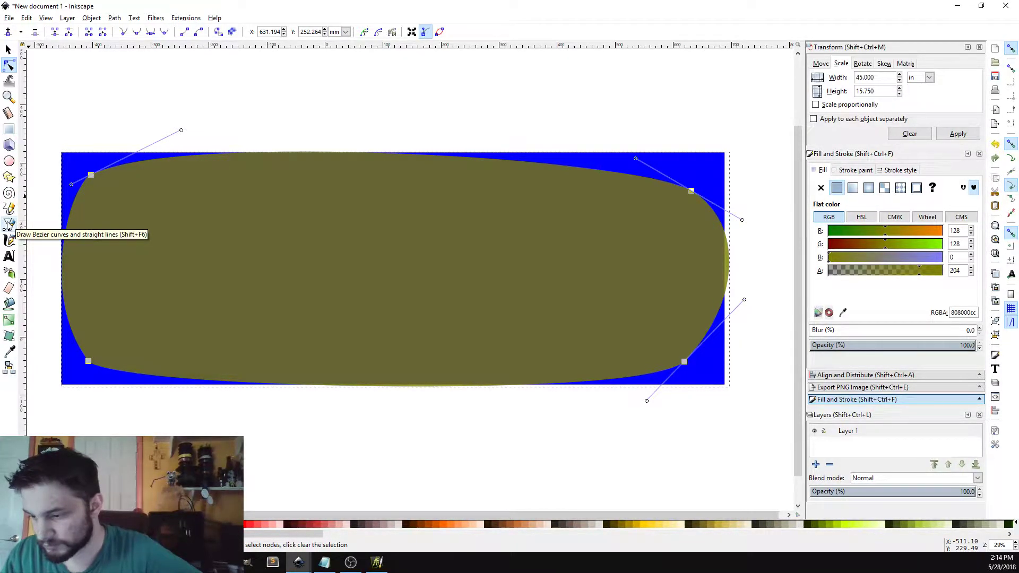
click(9, 225)
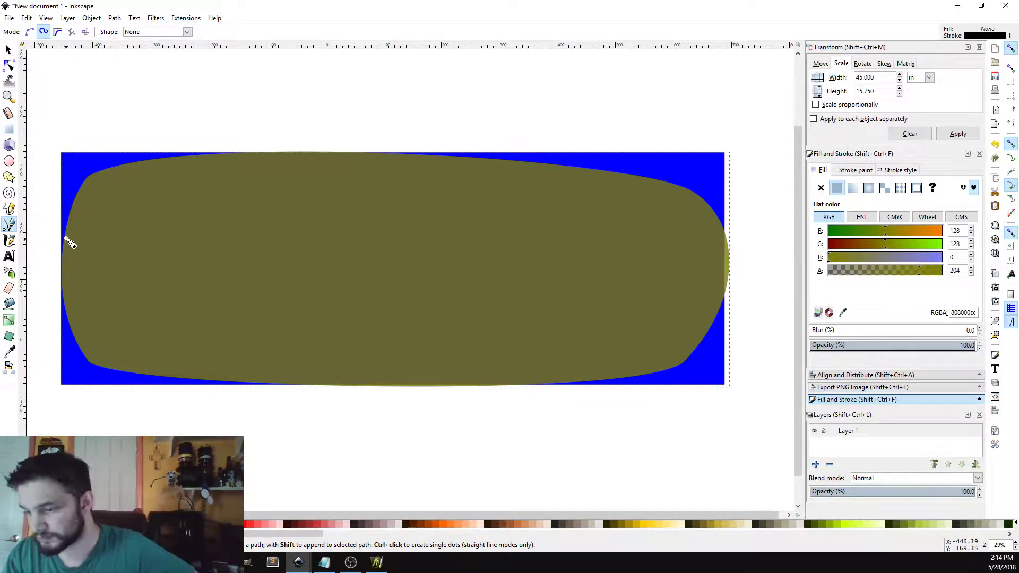
click(62, 262)
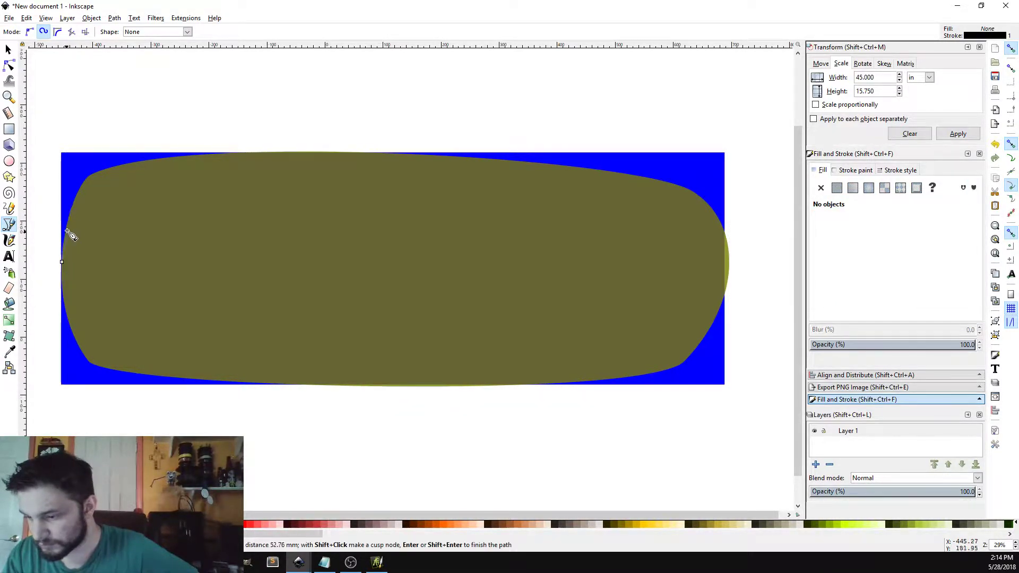
click(92, 176)
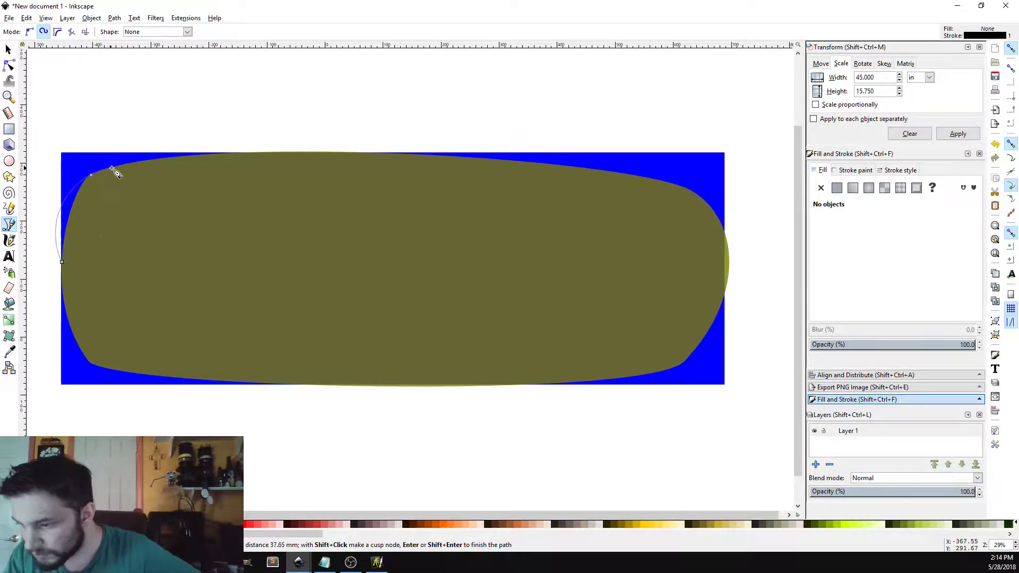
click(201, 120)
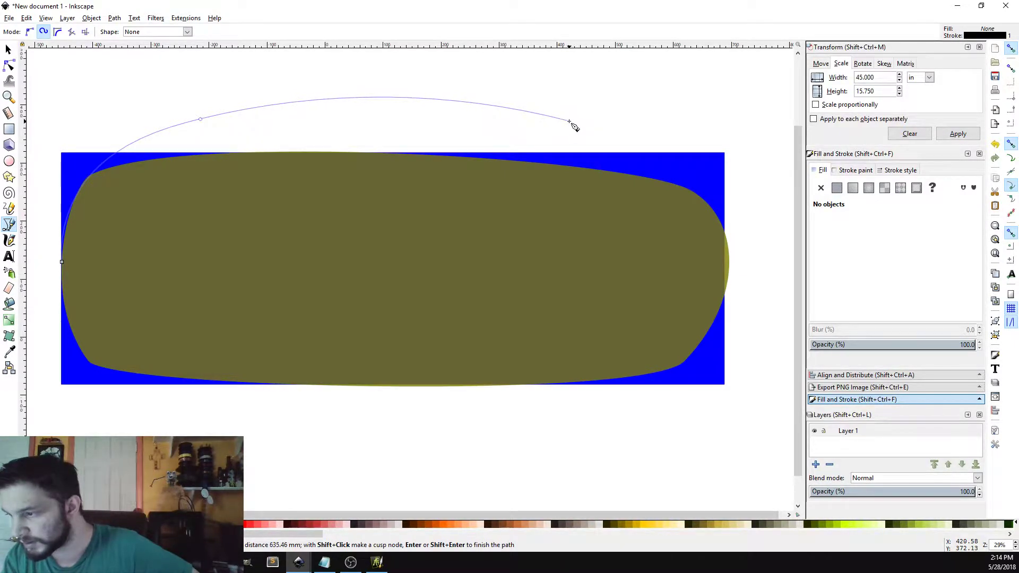
click(570, 122)
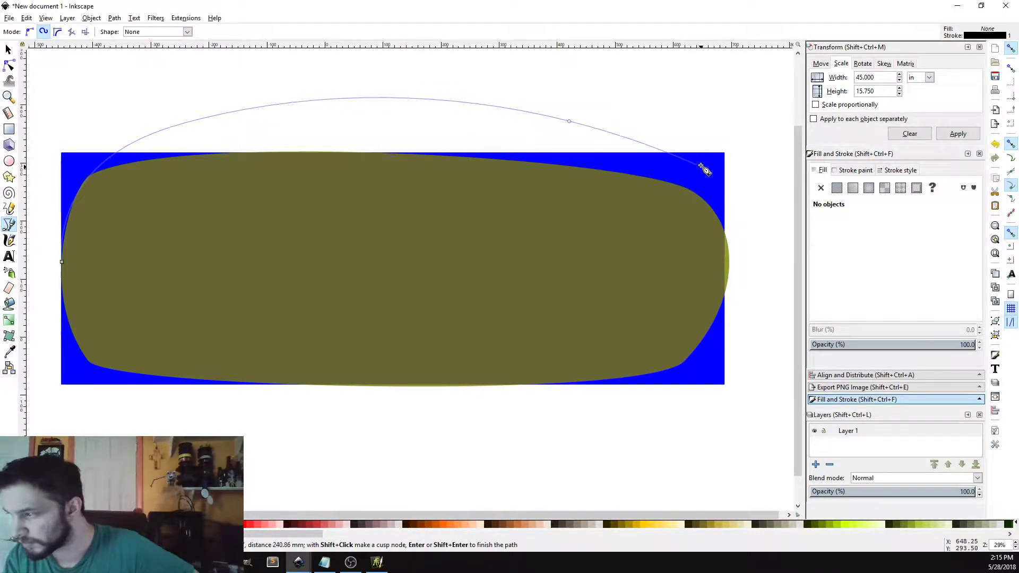
click(667, 148)
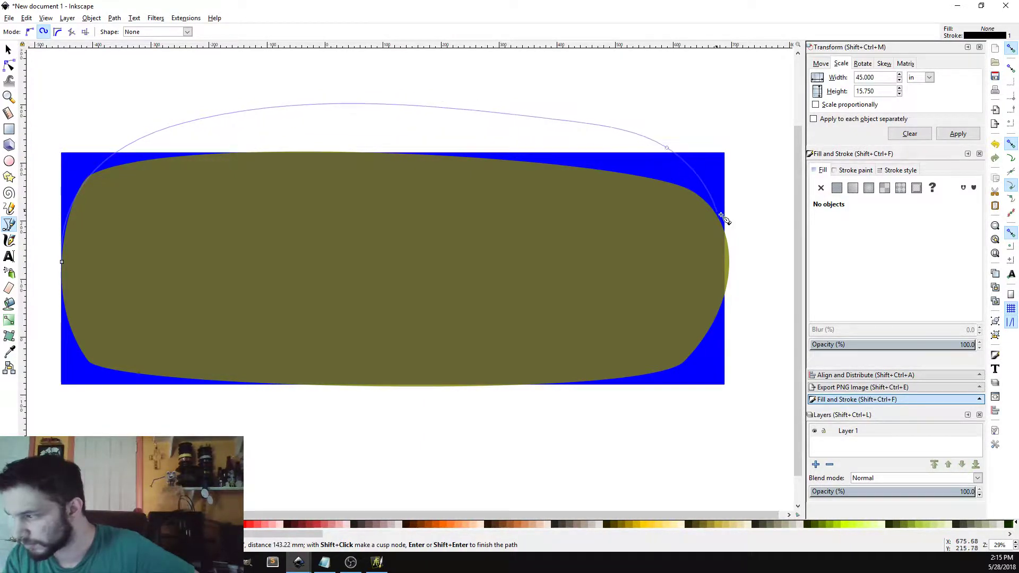
click(725, 259)
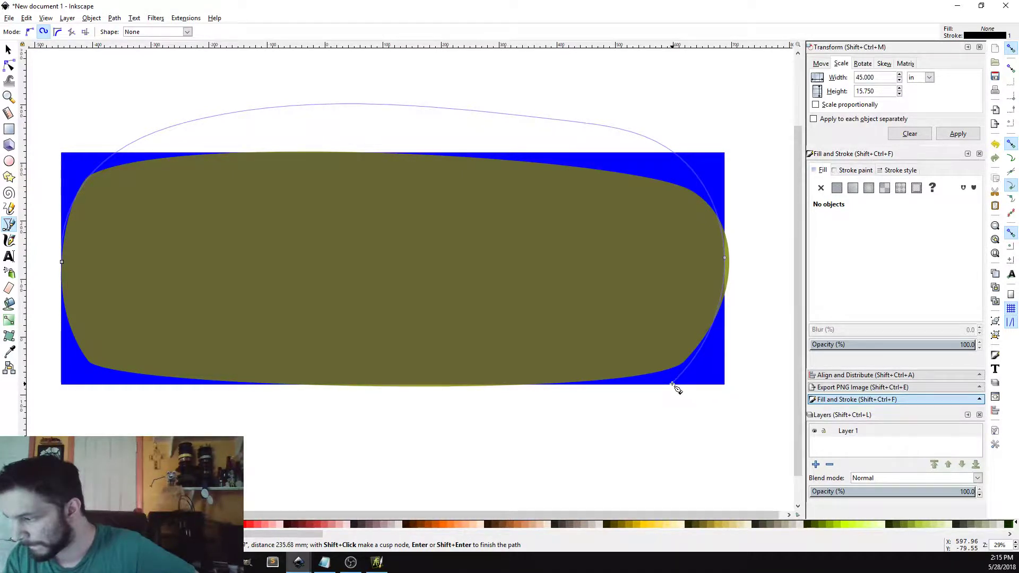
Continue the Spiro path around the board's lower-right corner, scoop inward along the lower edge, round the lower-left corner and close it at the start node.
click(673, 384)
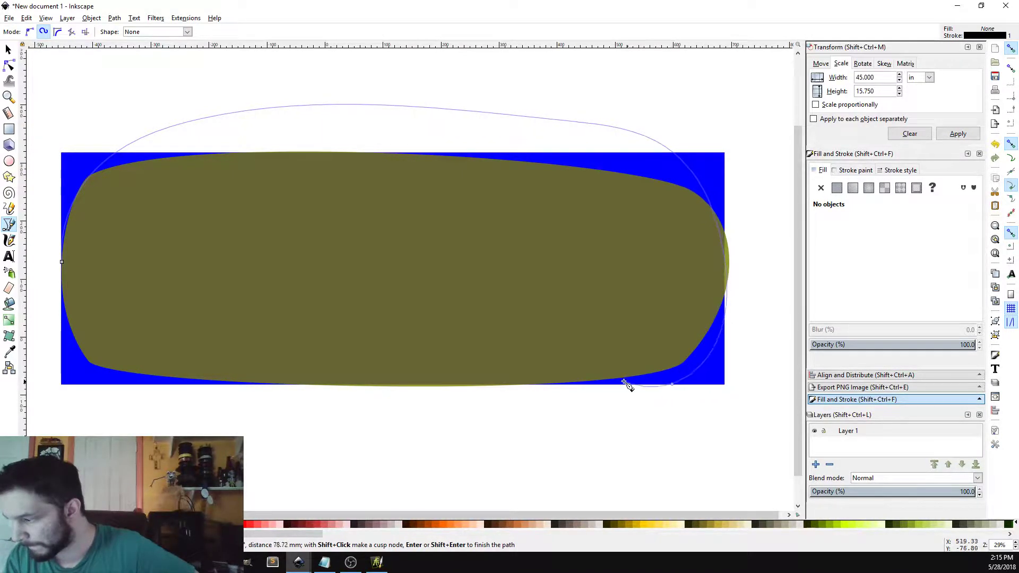
click(551, 375)
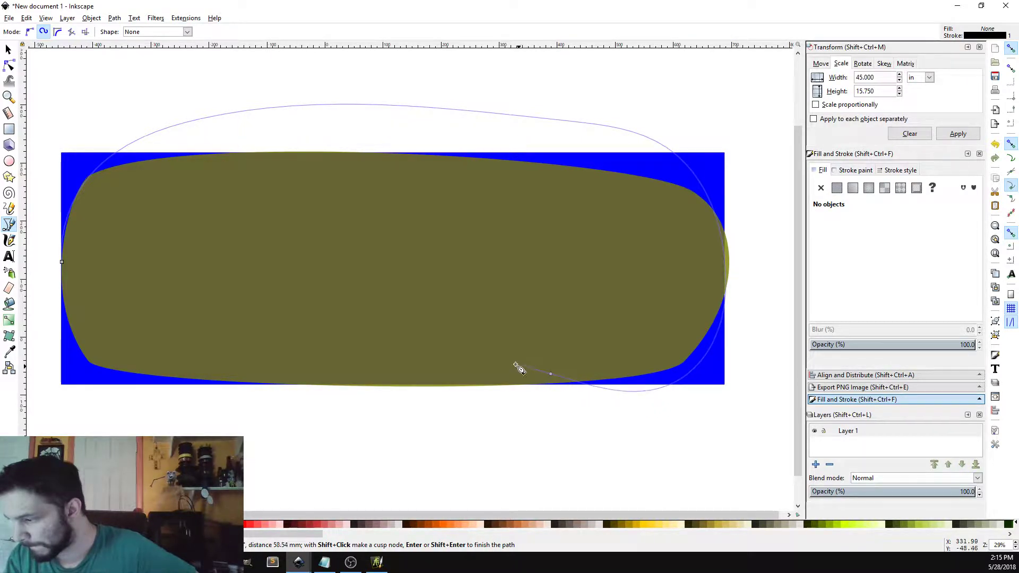
click(218, 384)
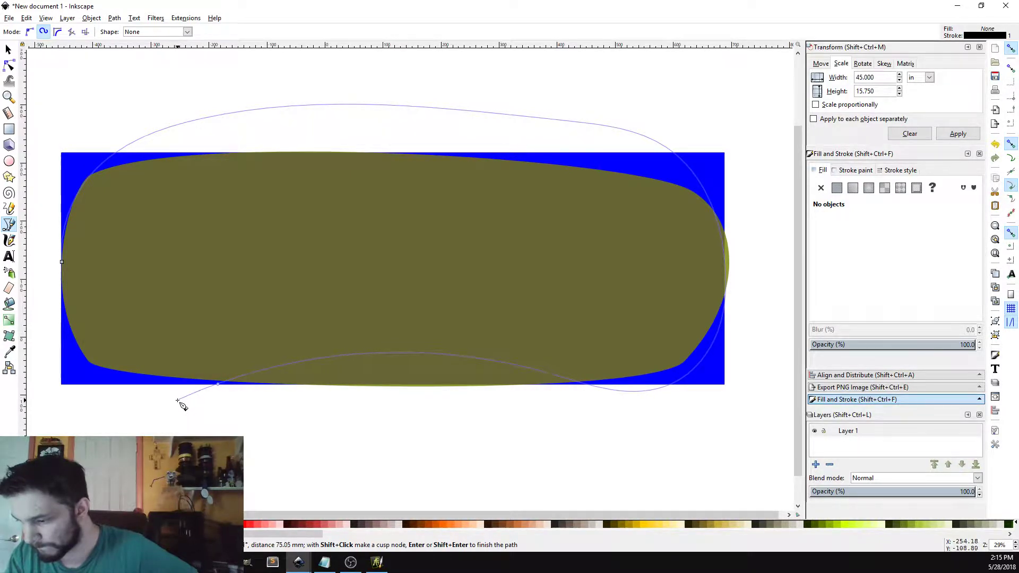
click(178, 400)
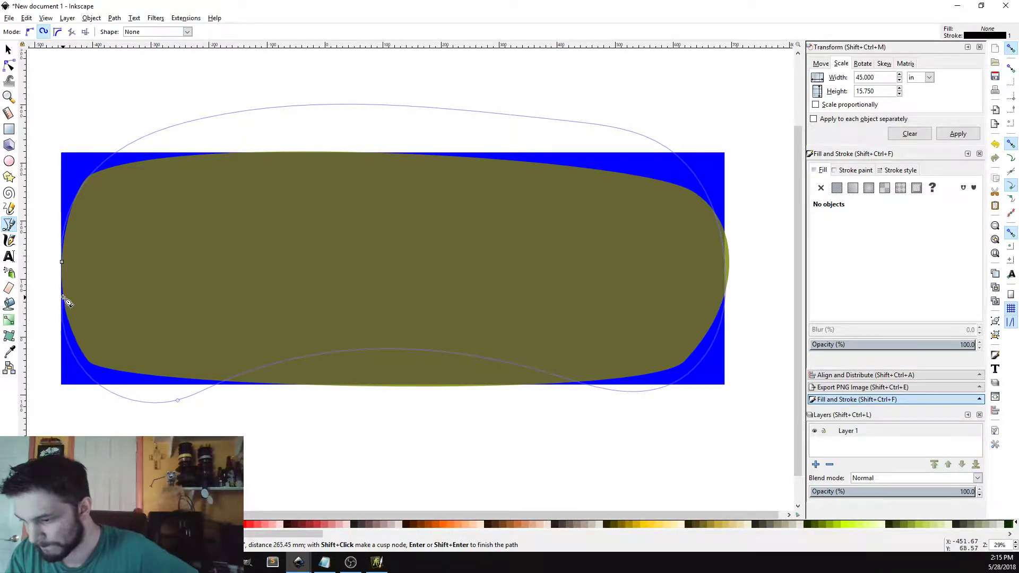
click(72, 350)
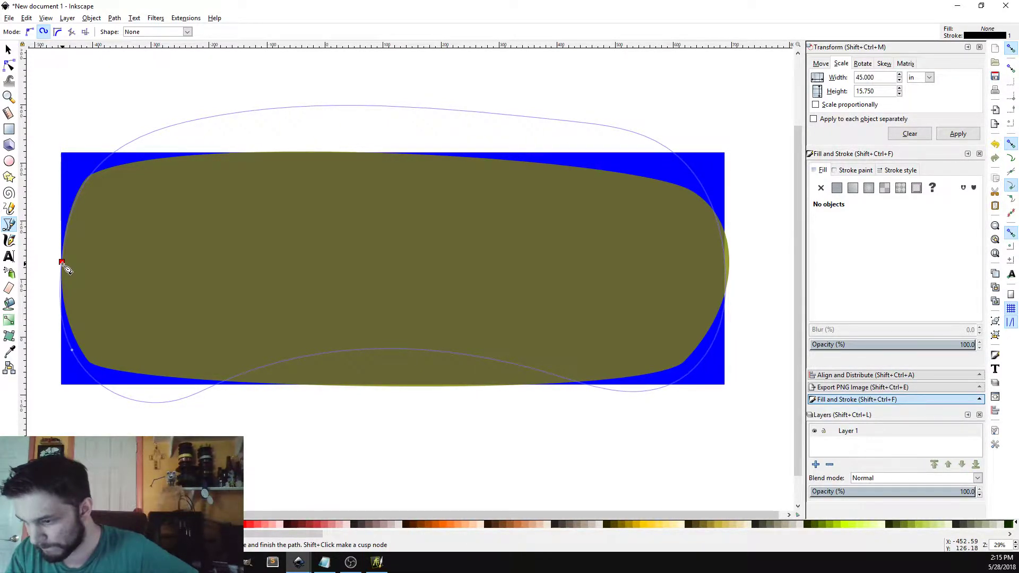
click(63, 262)
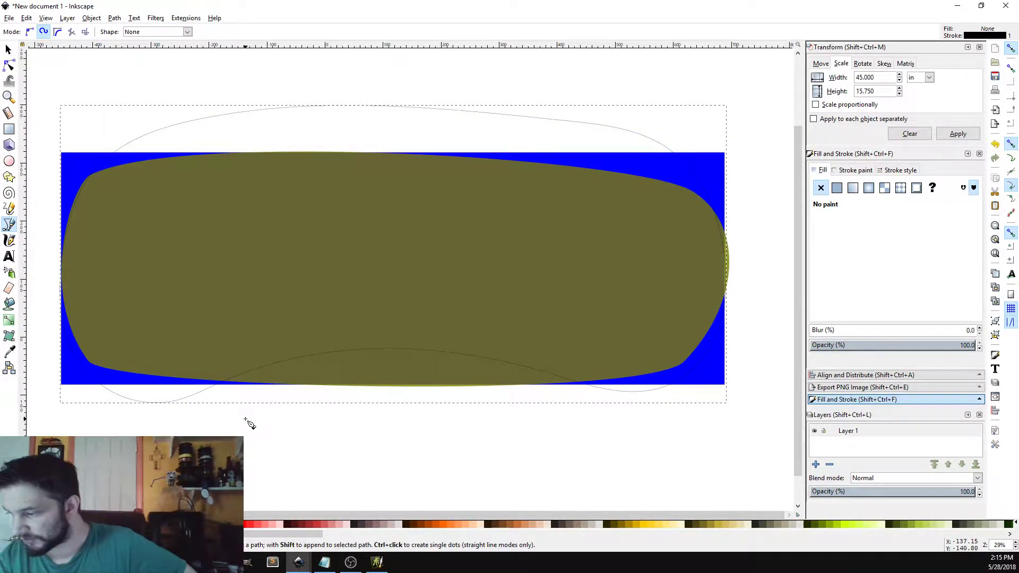
Delete the olive path covering the board.
click(9, 50)
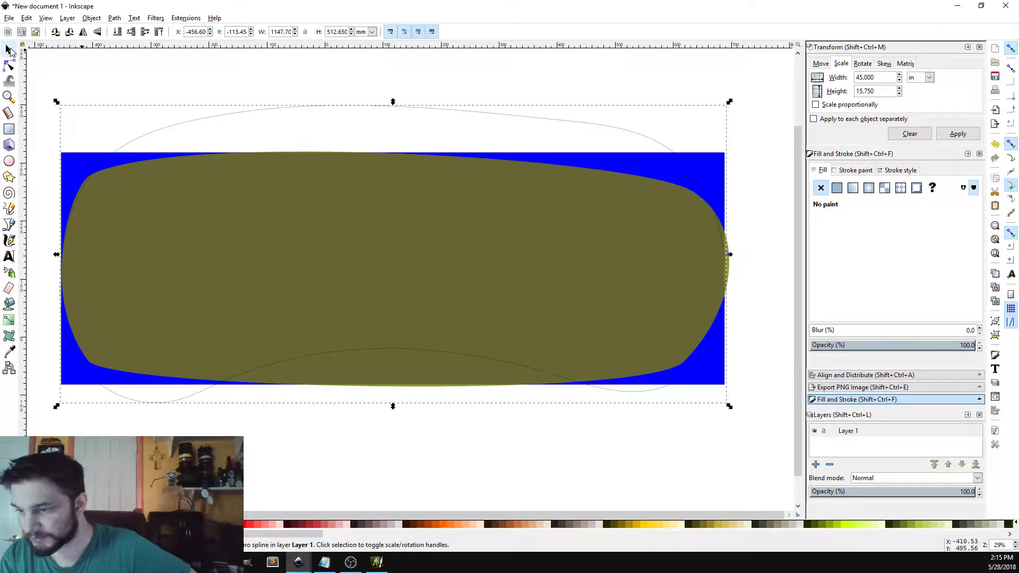
click(541, 307)
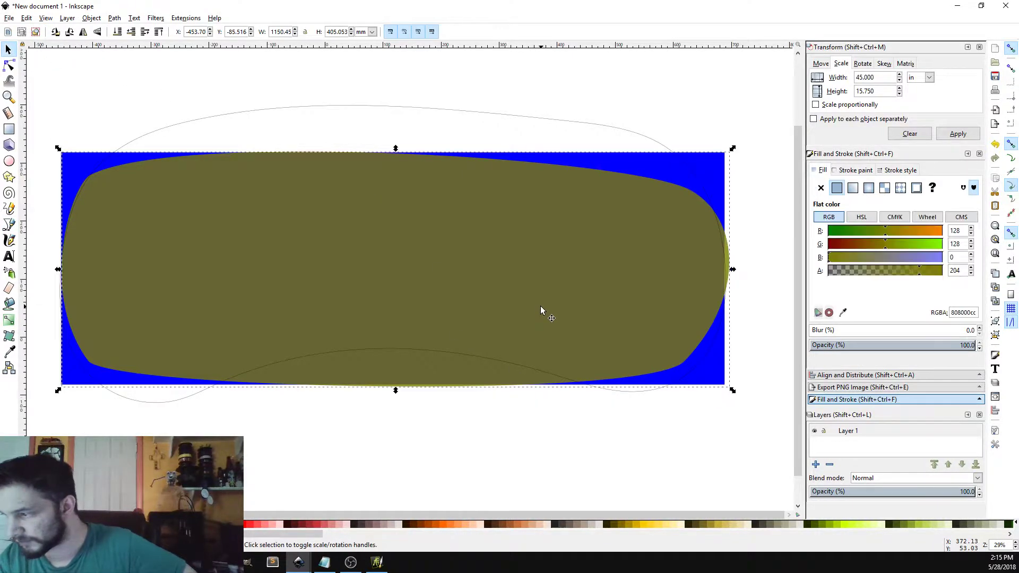
key(Delete)
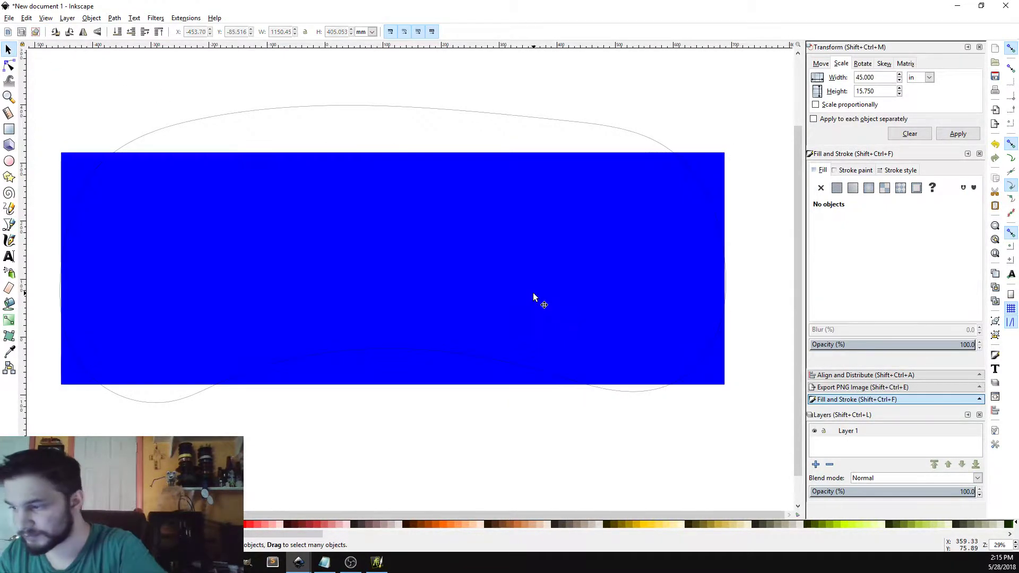
Delete the Spiro path's two lower-left corner nodes and shorten the inner handle of the neighbouring node on the board's lower edge.
click(551, 119)
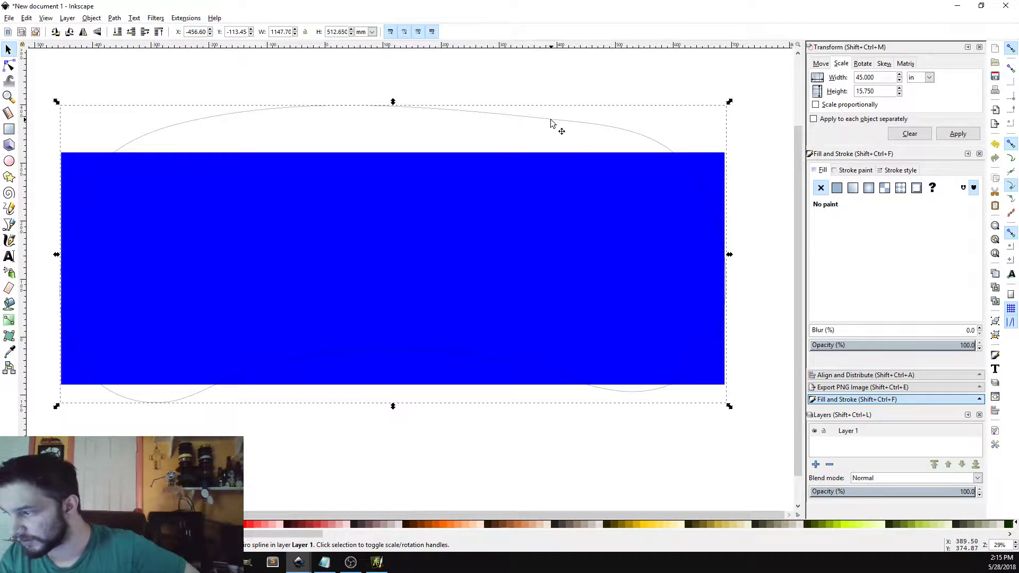
click(10, 65)
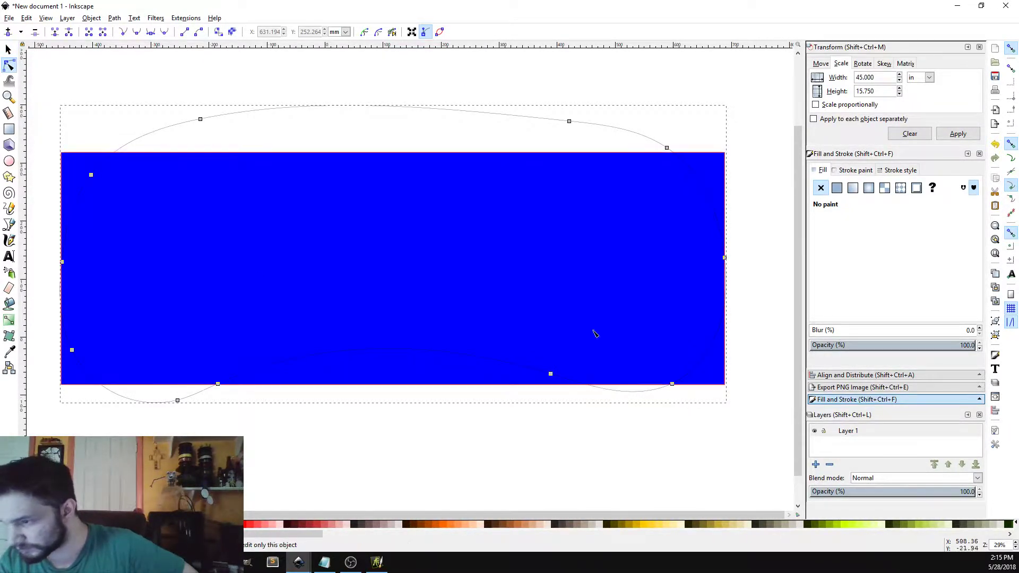
click(92, 176)
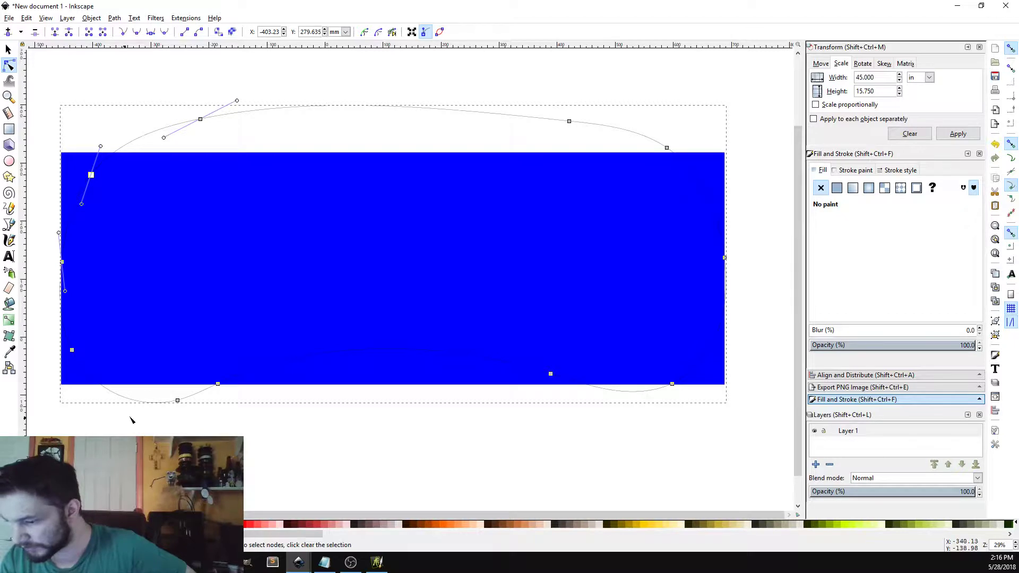
click(177, 402)
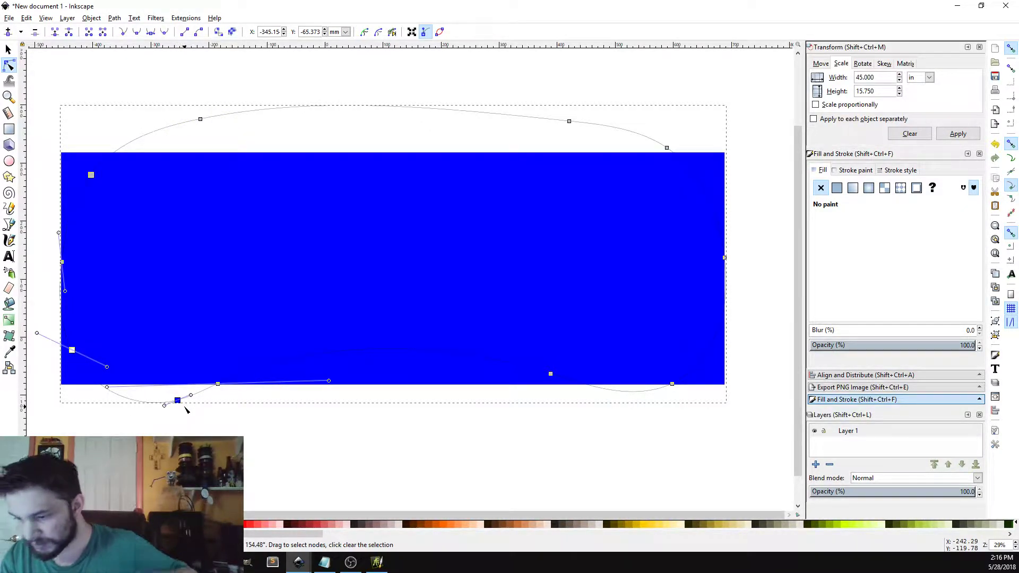
key(Delete)
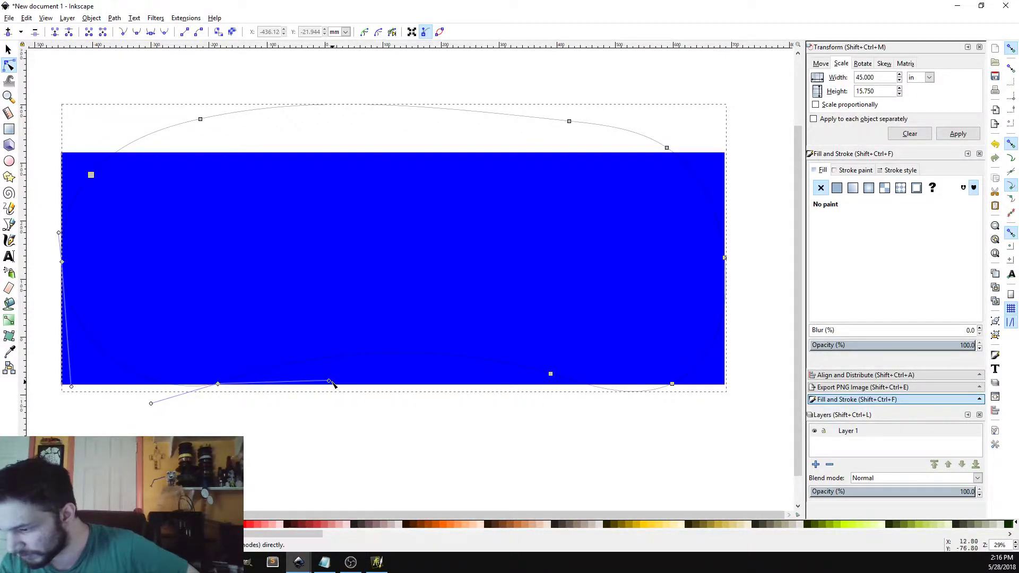
drag(329, 381, 302, 378)
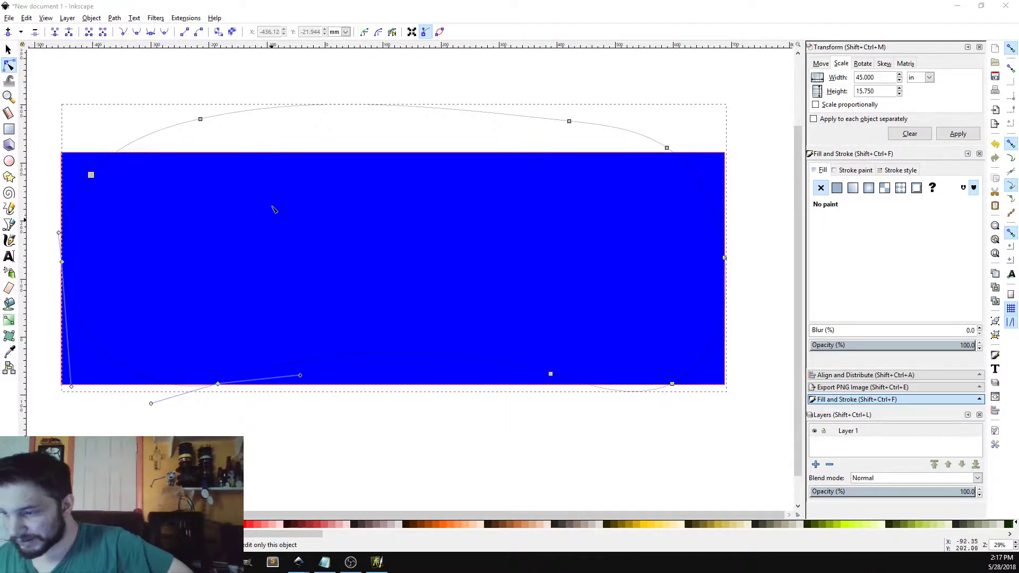
Center the Spiro path and the blue board on a common vertical axis, relative to the last selected object.
click(9, 128)
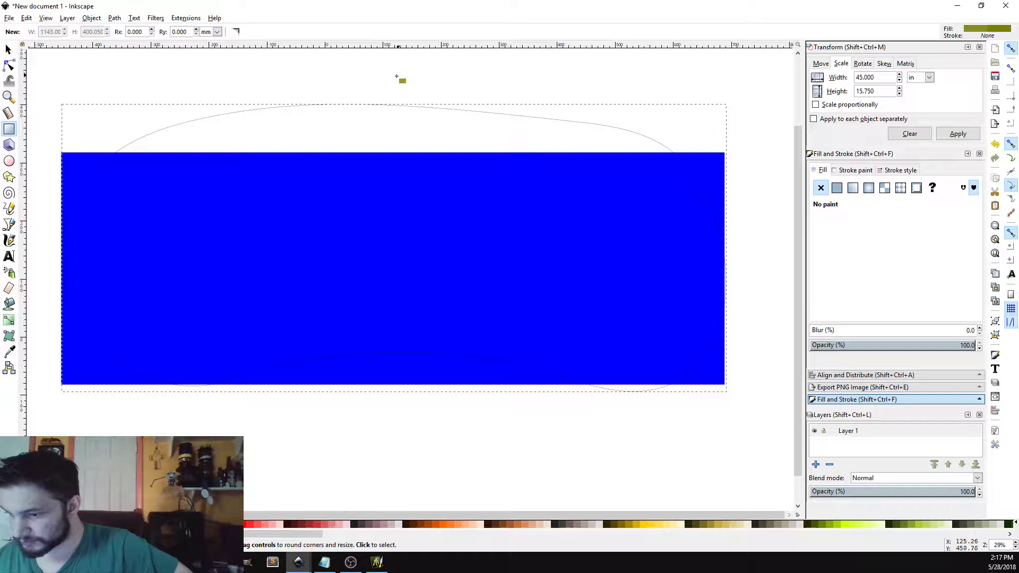
click(8, 49)
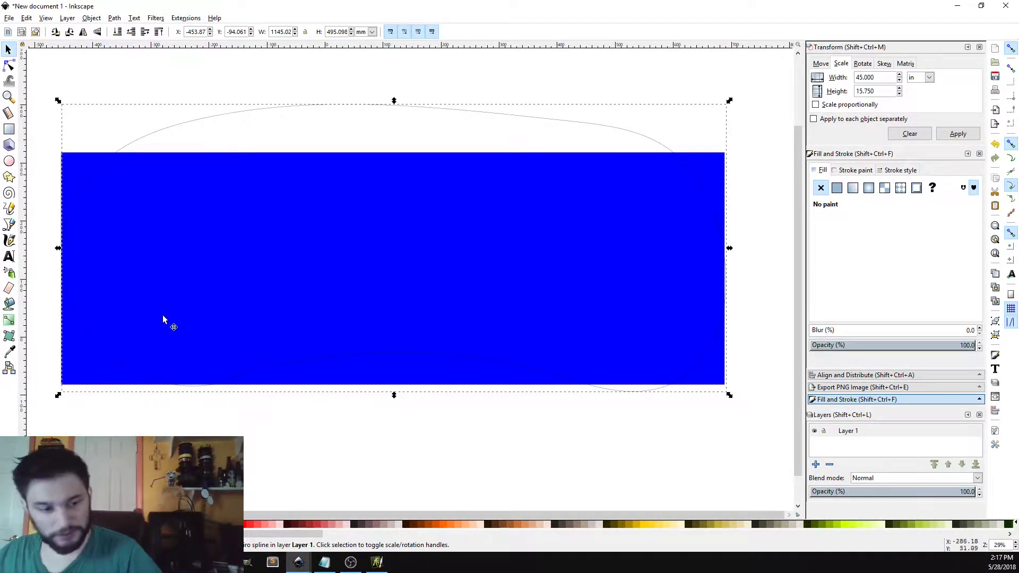
shift+click(297, 271)
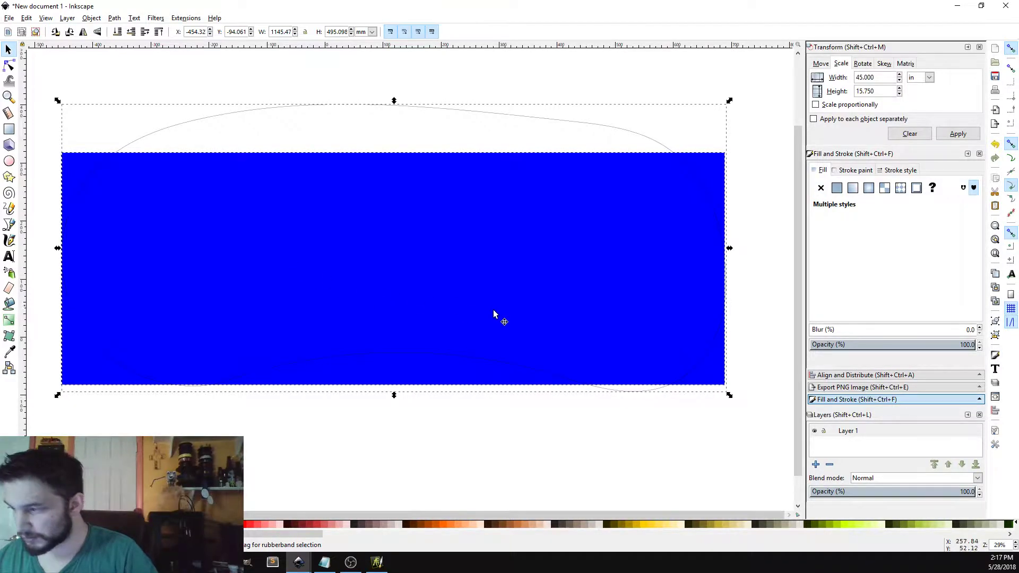
click(868, 375)
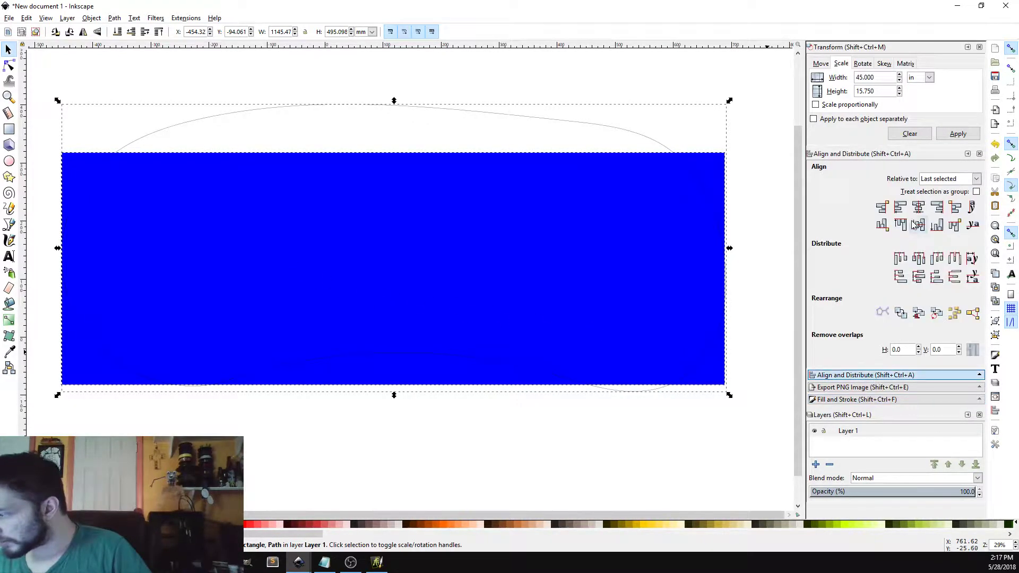
click(919, 207)
click(456, 457)
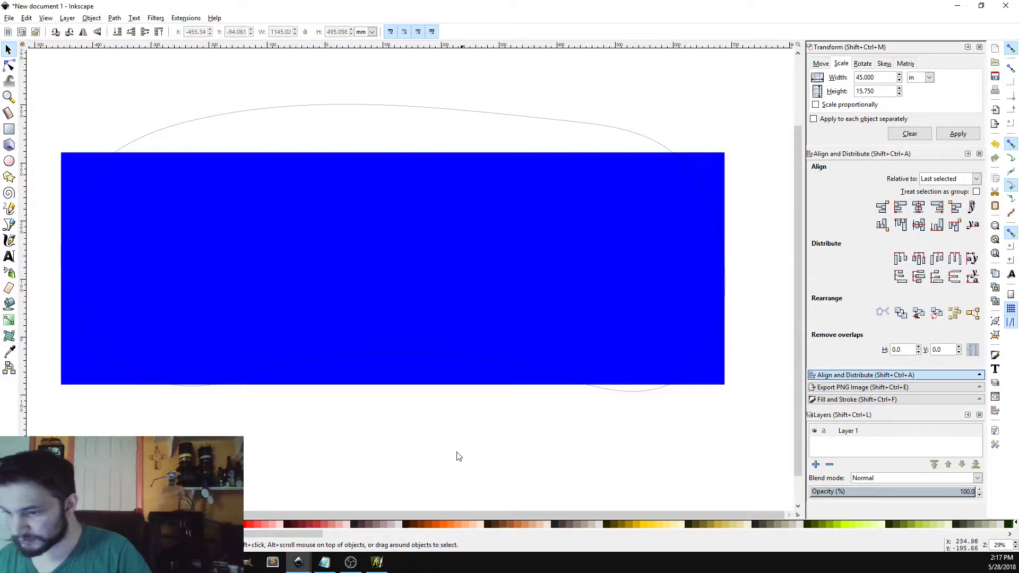
Draw a rectangle about 530 mm wide and 650 mm high over the left half of the board and path.
click(9, 129)
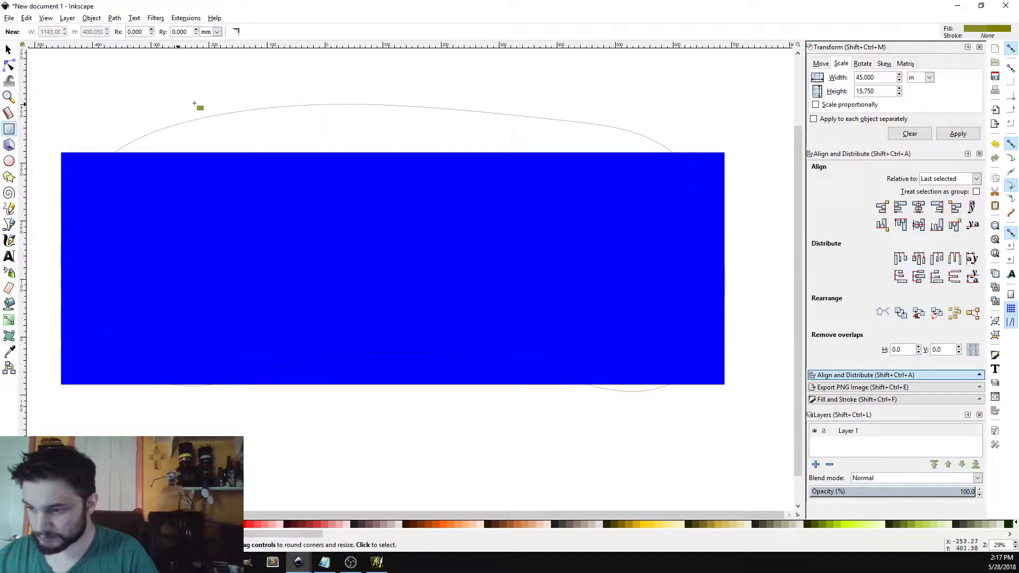
drag(58, 85, 366, 461)
key(s)
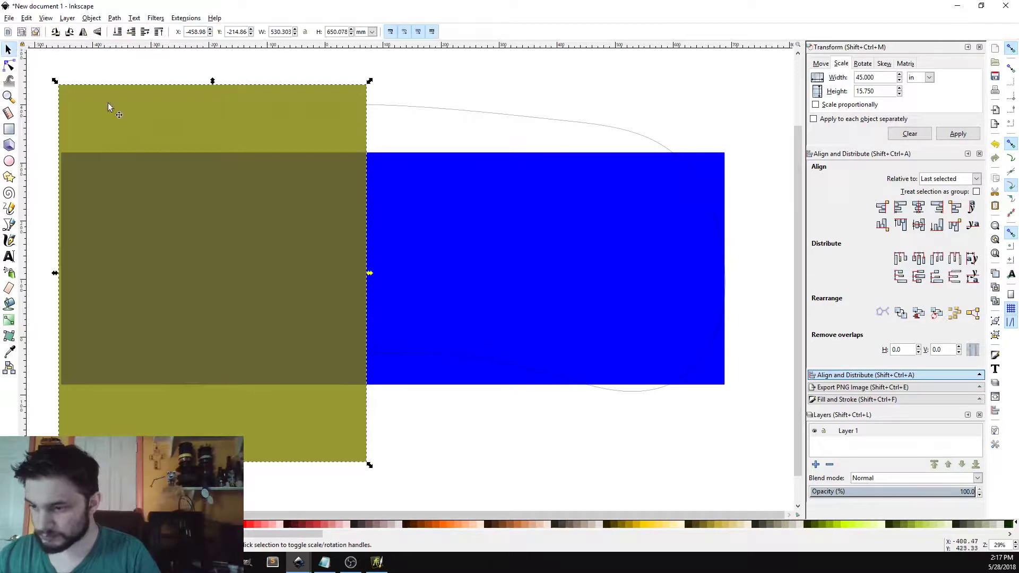
click(273, 423)
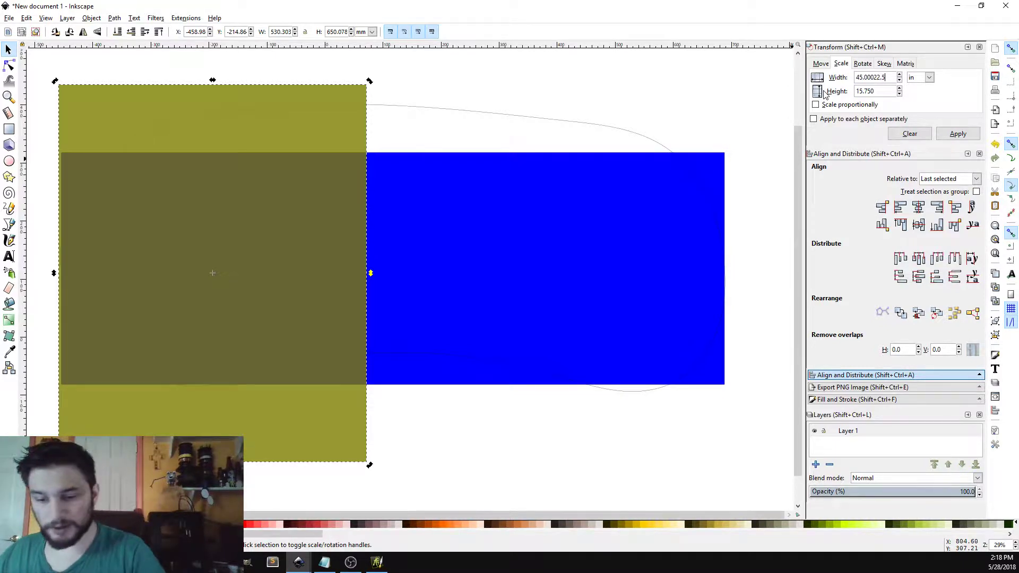
Scale the olive rectangle to 22.5 in wide and 20 in high.
click(956, 134)
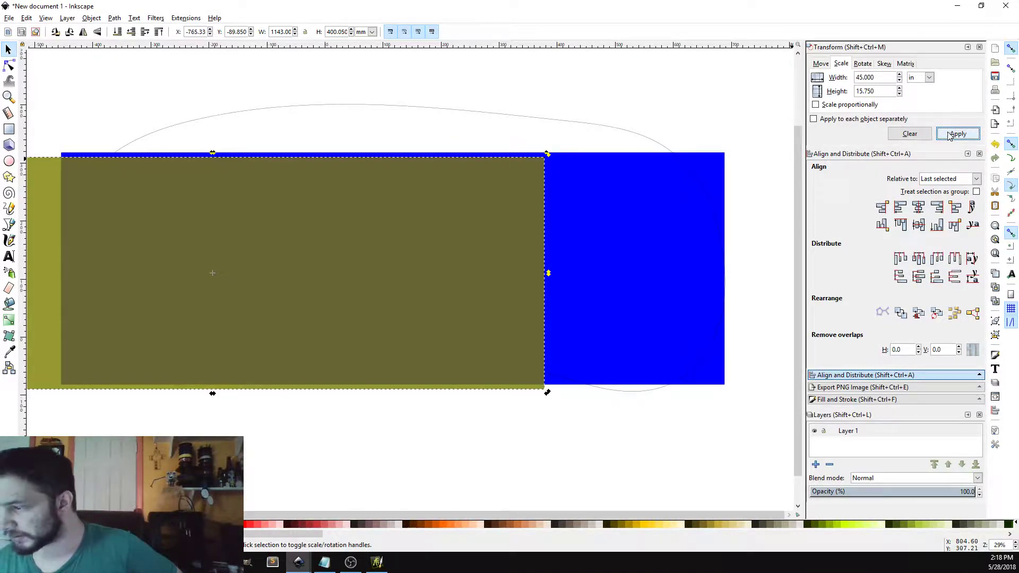
click(887, 91)
drag(877, 77, 855, 78)
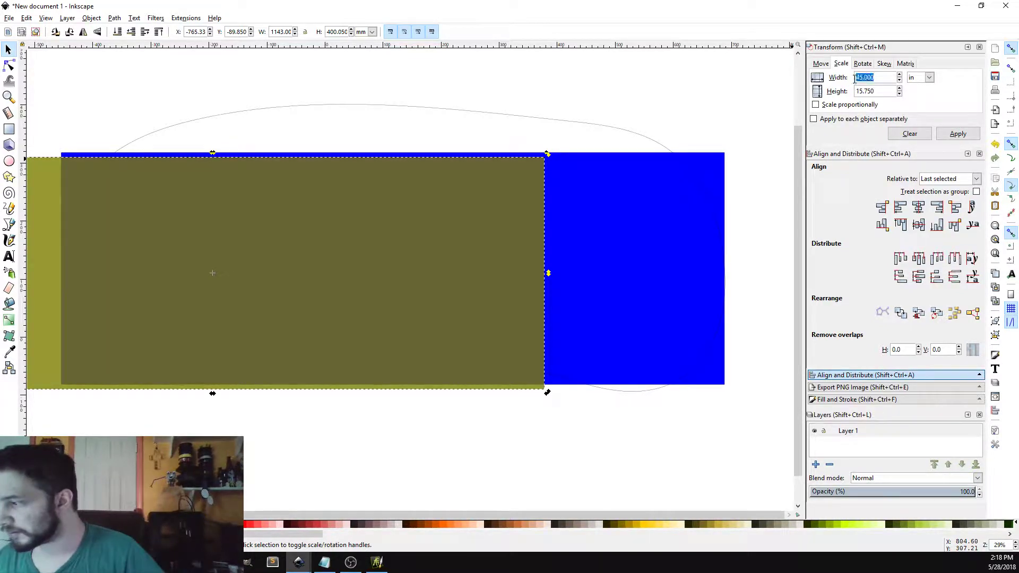
text(22.5)
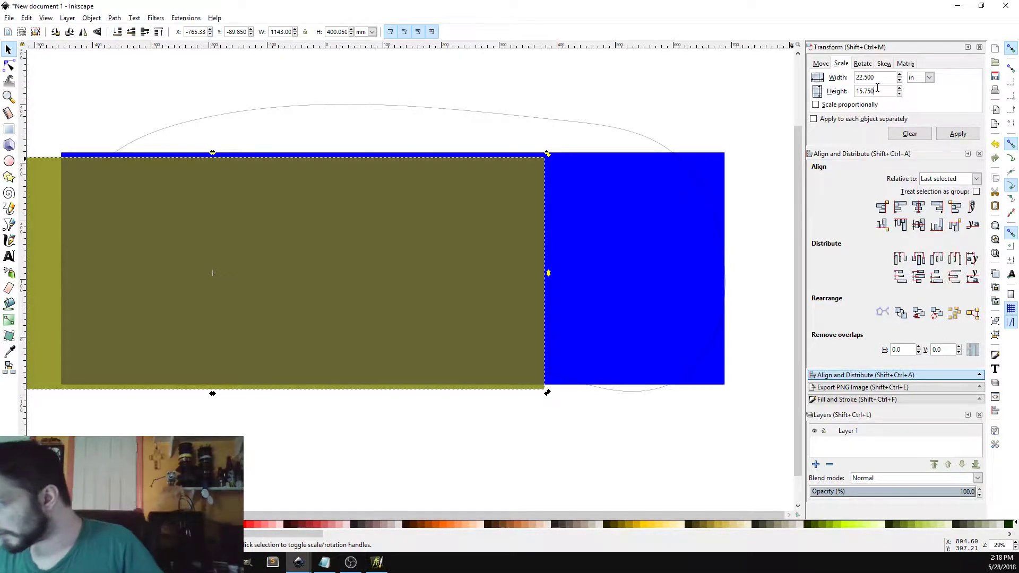
drag(882, 88, 844, 96)
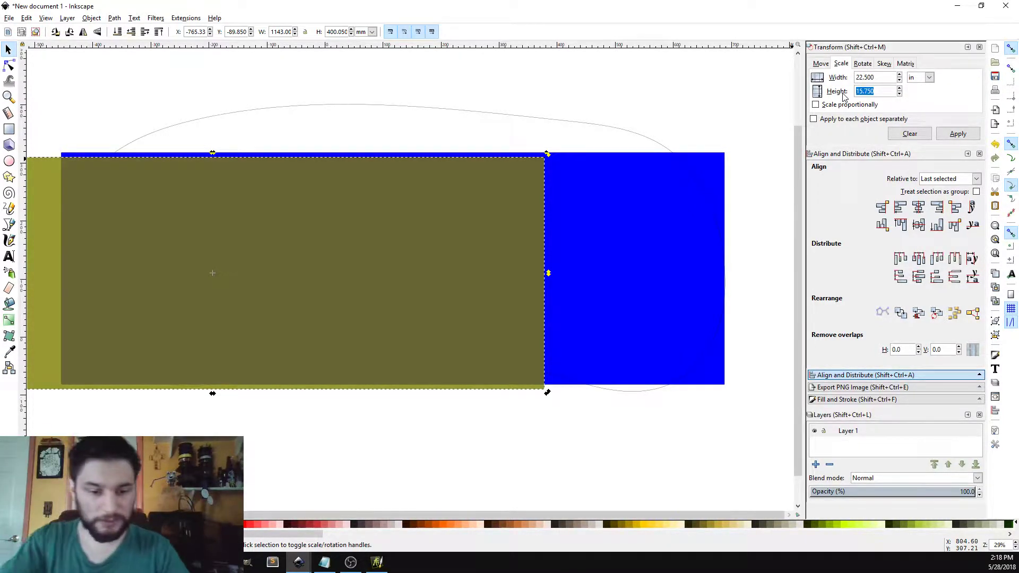
text(20)
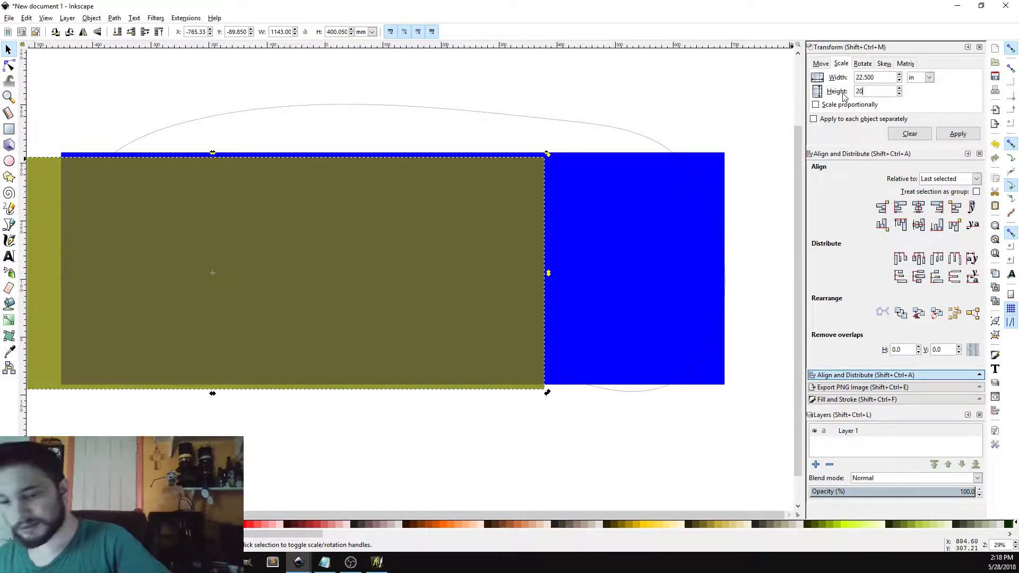
click(962, 133)
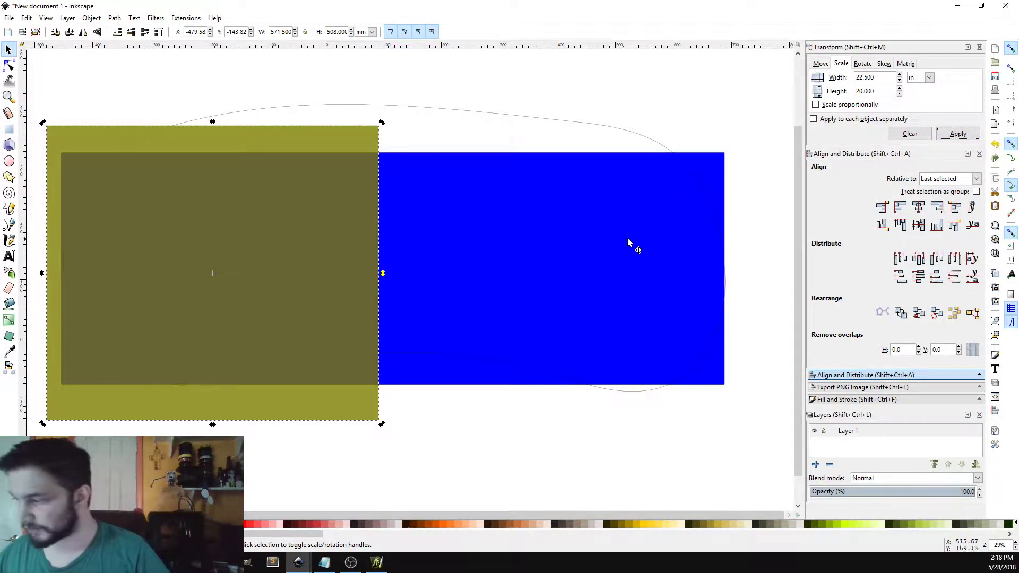
Align the olive rectangle's right edge with the blue board's right edge so it covers the board's right half.
shift+click(713, 168)
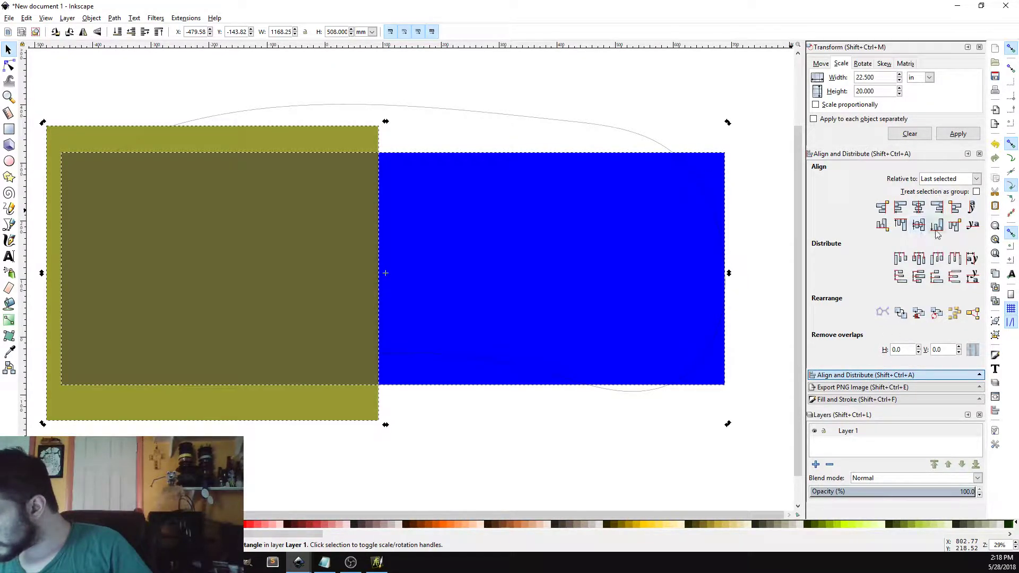
click(954, 208)
click(882, 207)
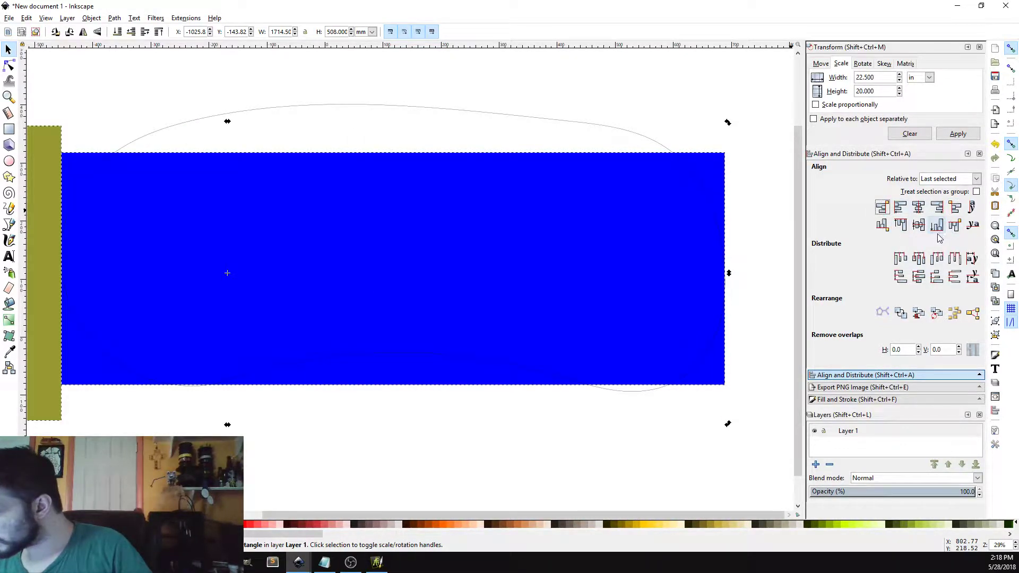
click(900, 208)
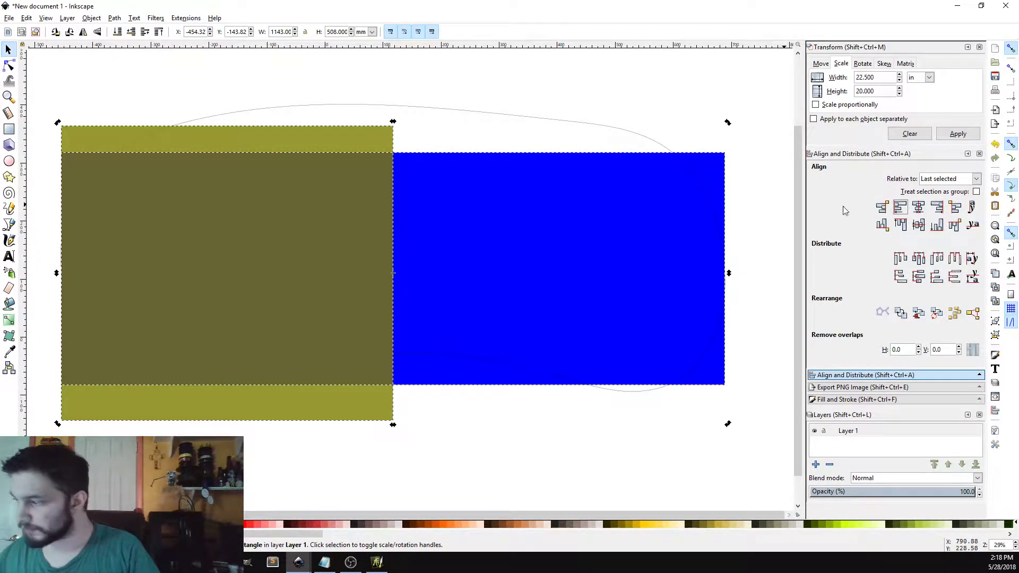
click(937, 209)
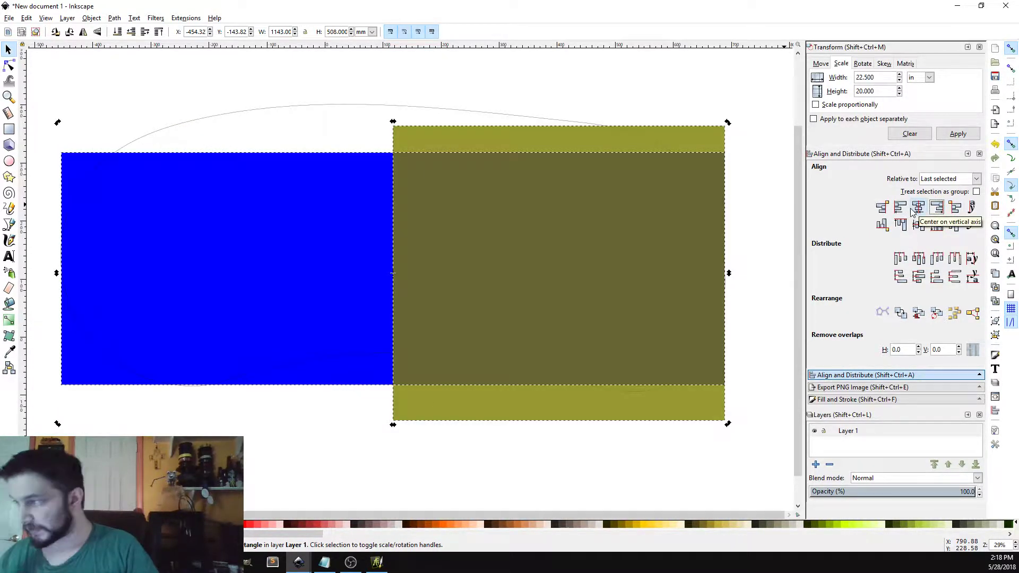
Scale only the olive rectangle to 22.5 in wide and 40 in high.
triple_click(875, 91)
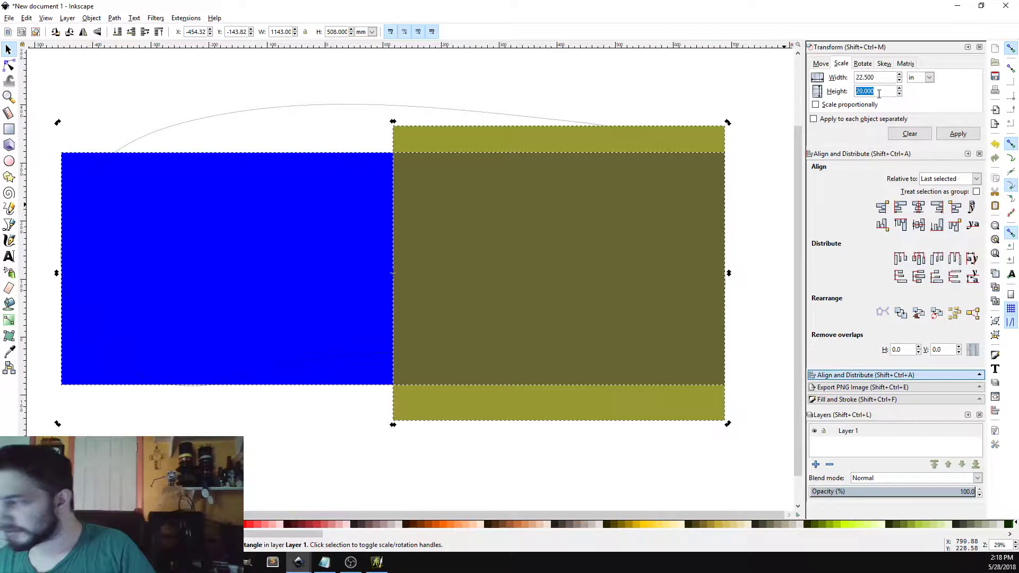
text(40)
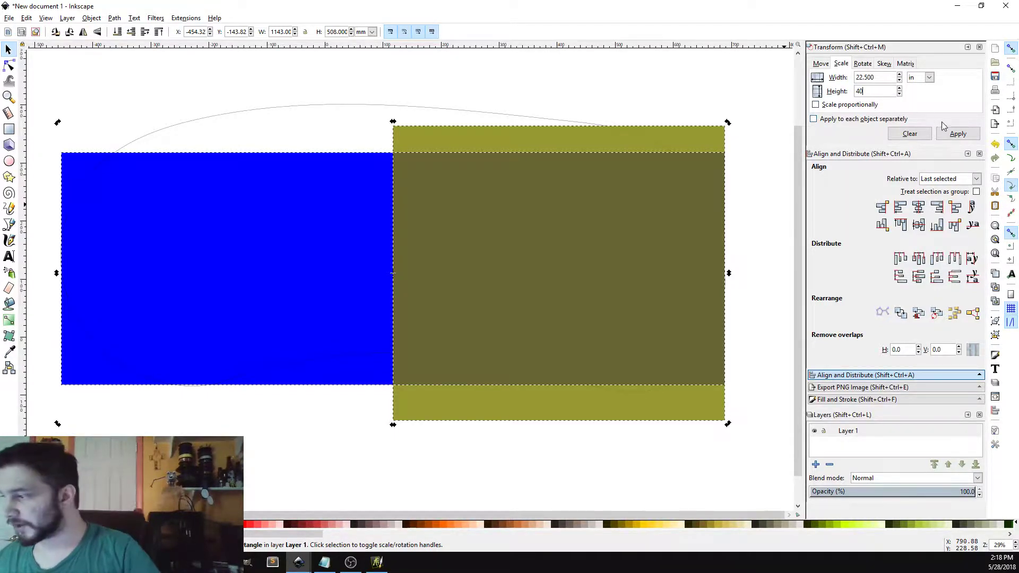
click(958, 134)
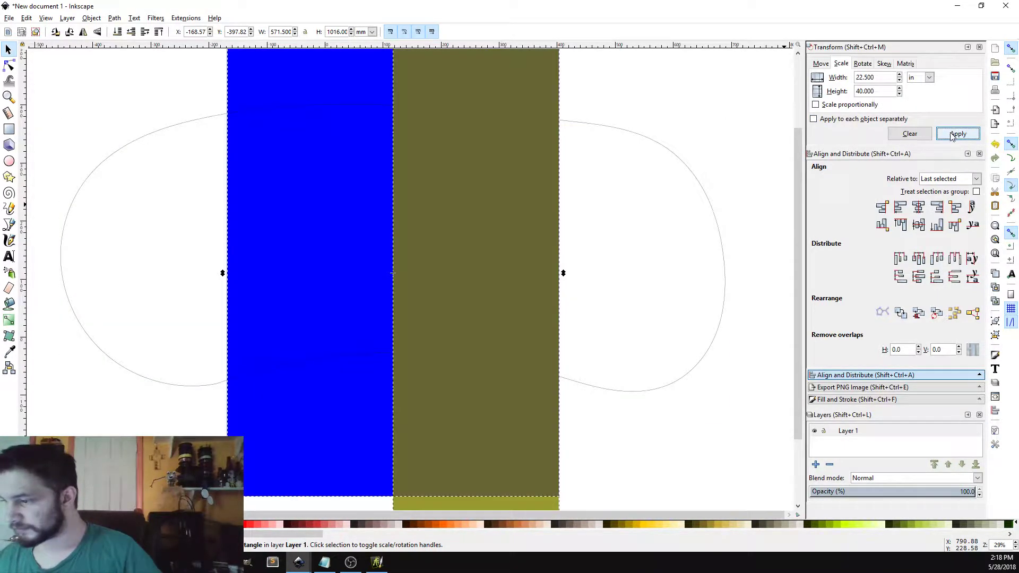
key(ctrl+z)
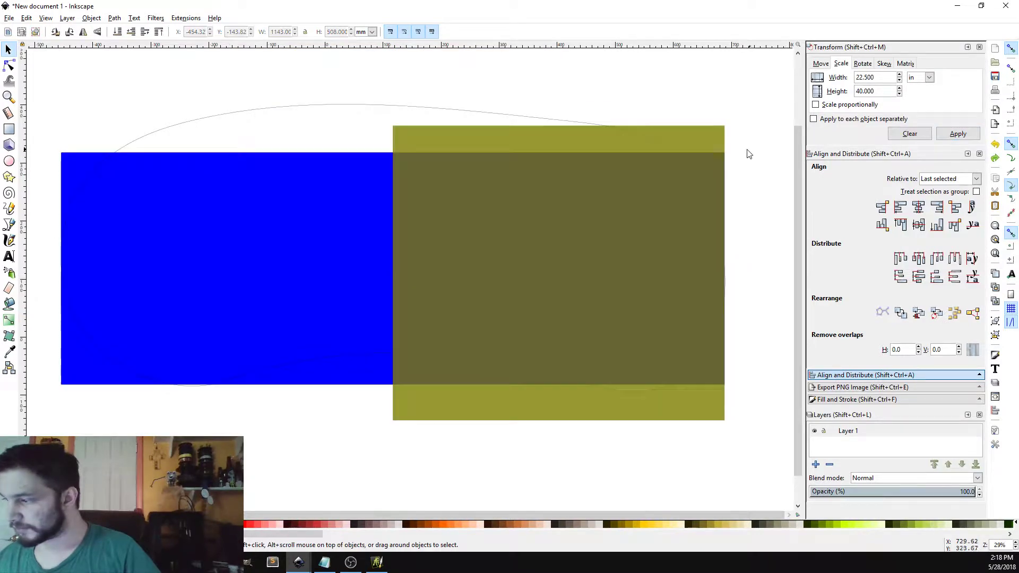
click(958, 133)
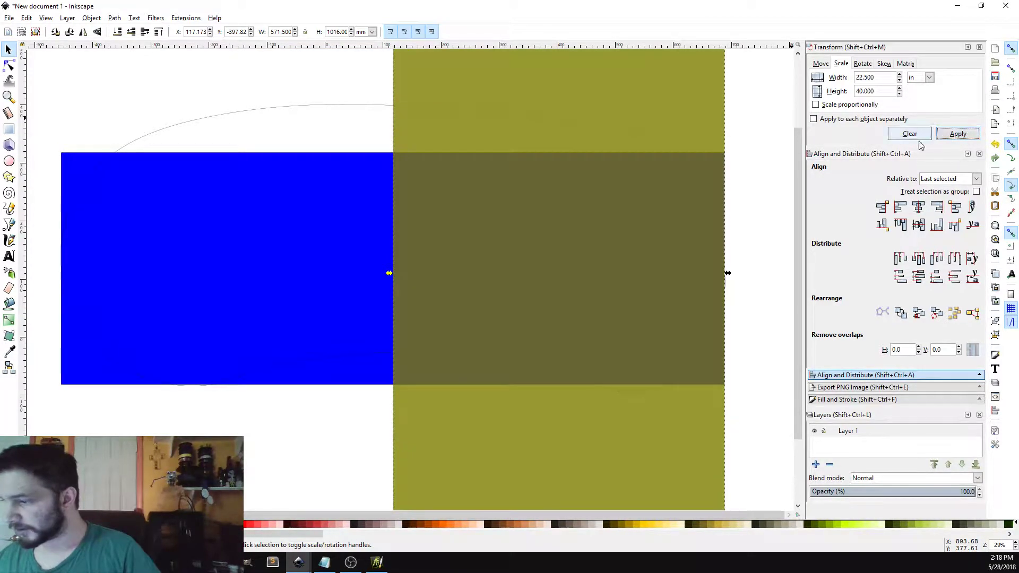
Subtract the olive rectangle from the Spiro outline with a Difference operation.
shift+click(255, 111)
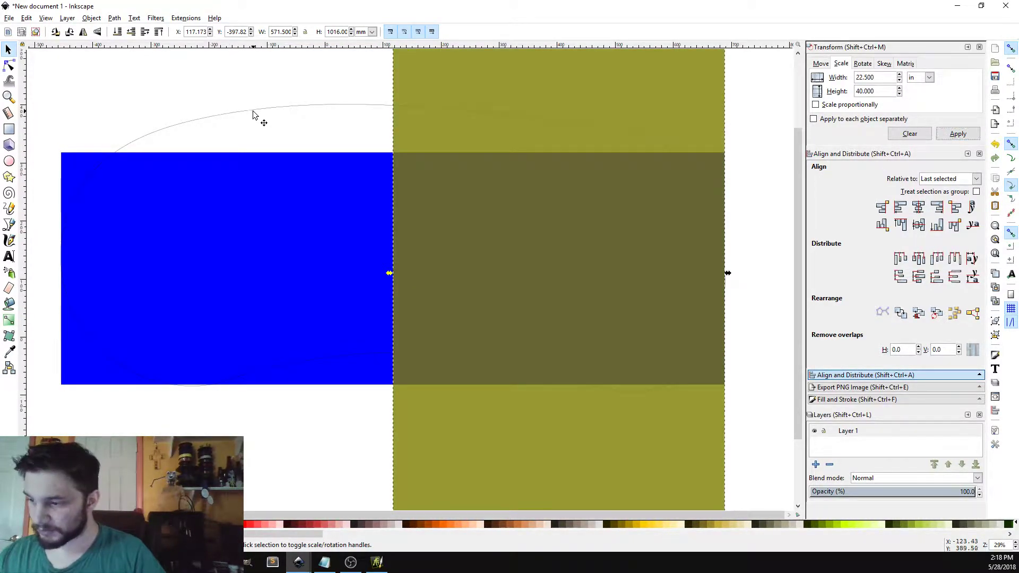
click(114, 18)
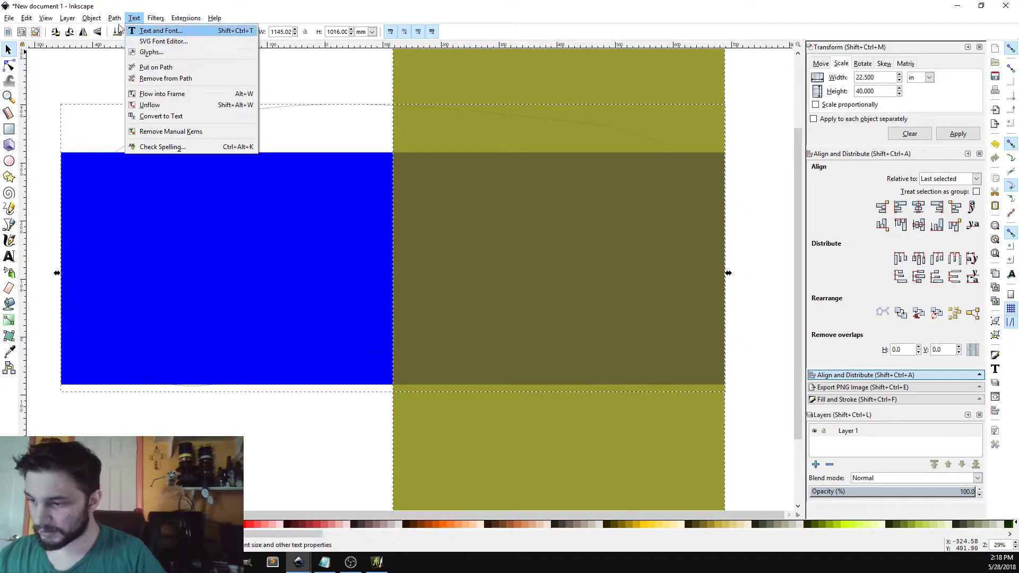
click(133, 90)
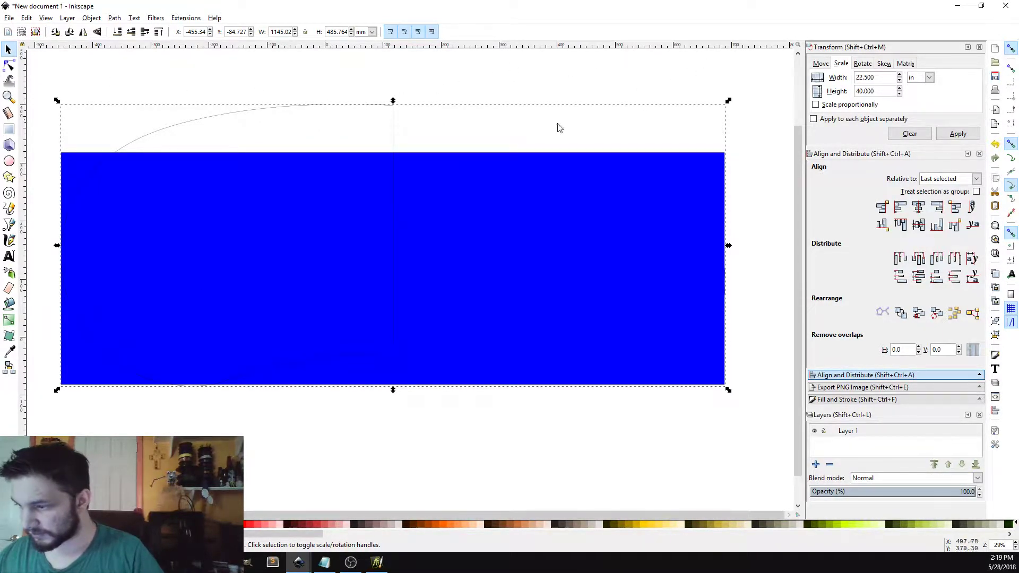
Delete the two leftover outline nodes on the blue board's right edge.
click(349, 441)
click(466, 330)
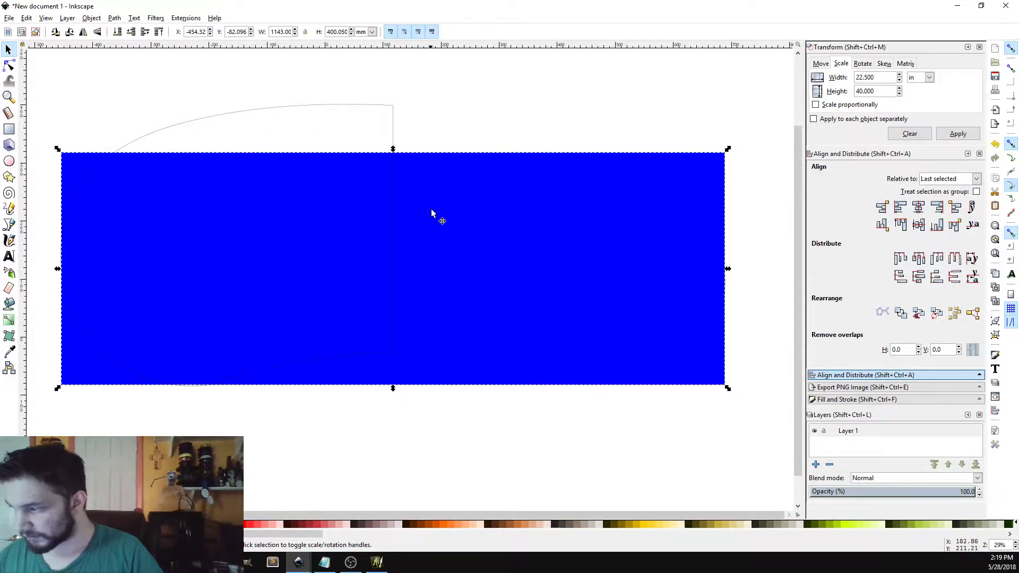
shift+click(393, 109)
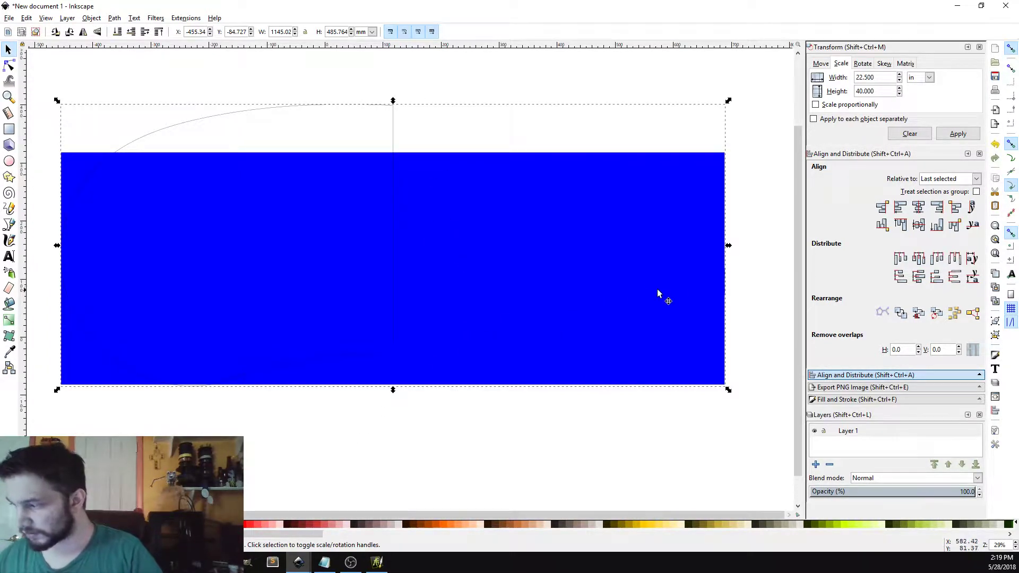
click(9, 64)
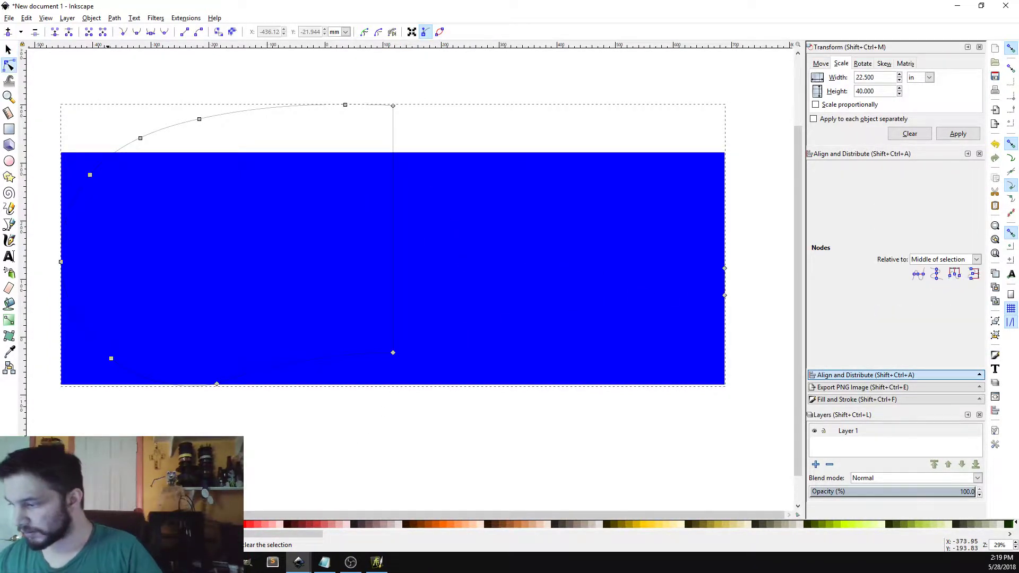
click(725, 269)
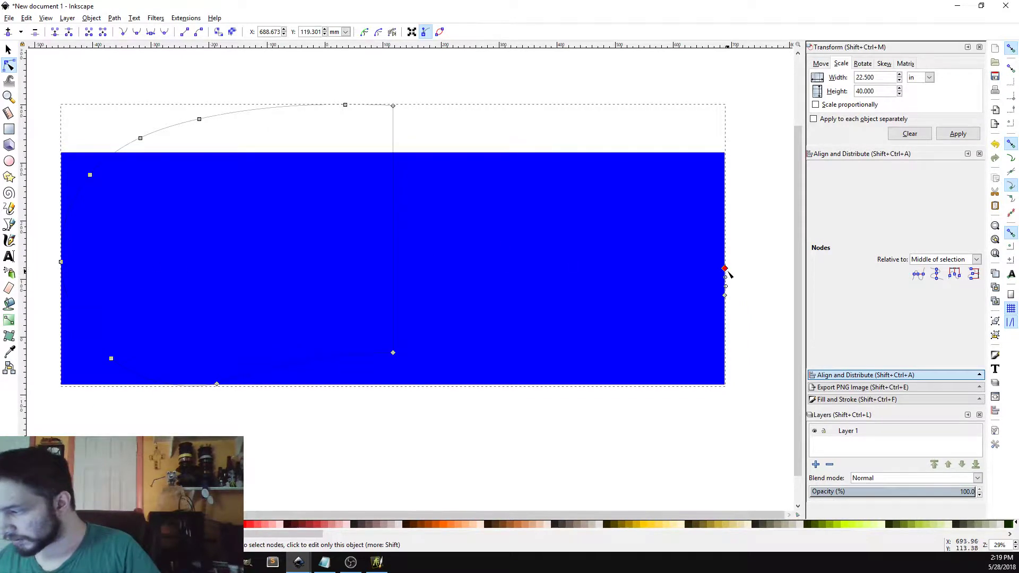
key(Delete)
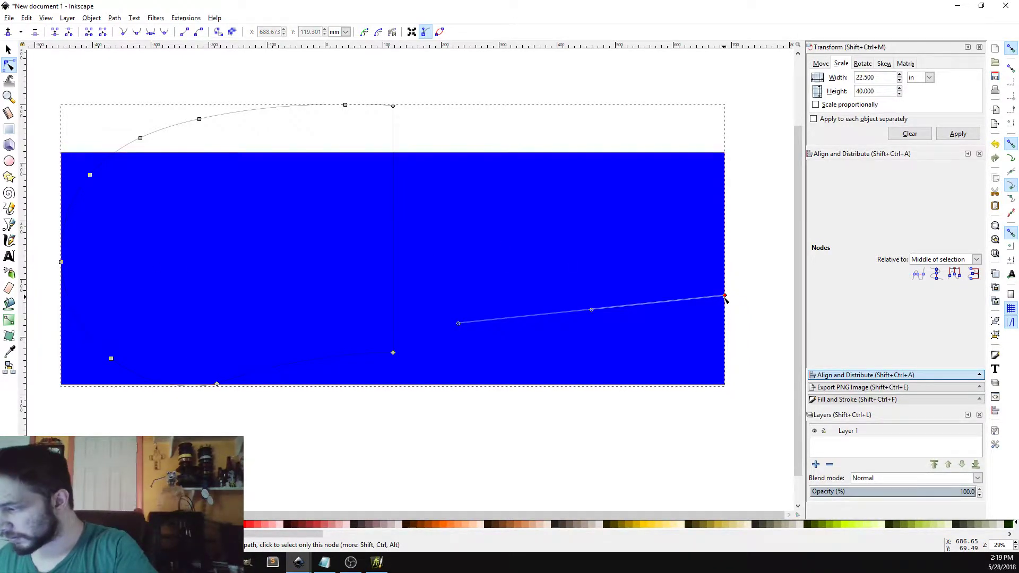
click(725, 296)
key(Delete)
key(s)
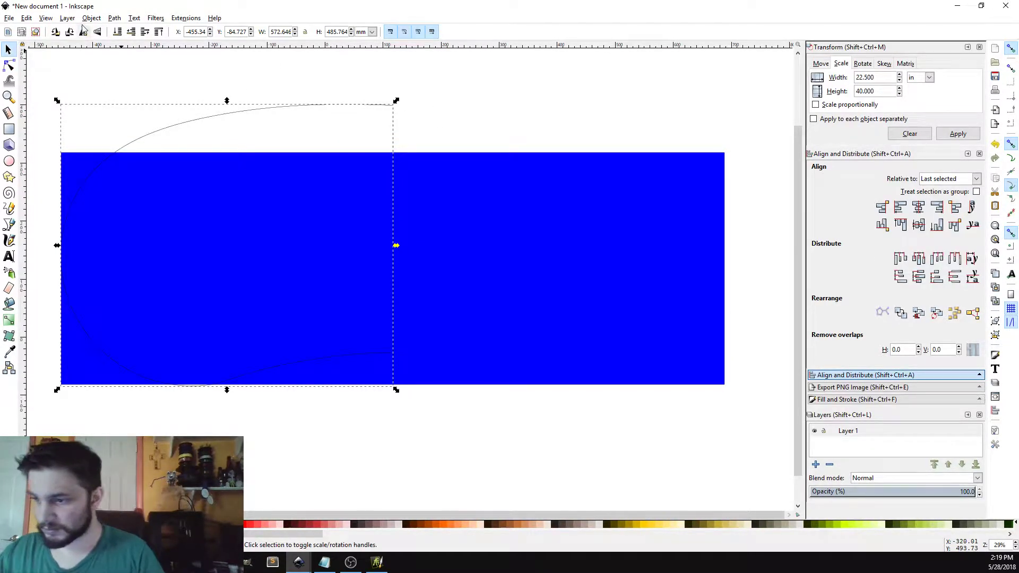
Duplicate the left half of the outline and flip the copy horizontally.
click(107, 19)
mouse_move(89, 19)
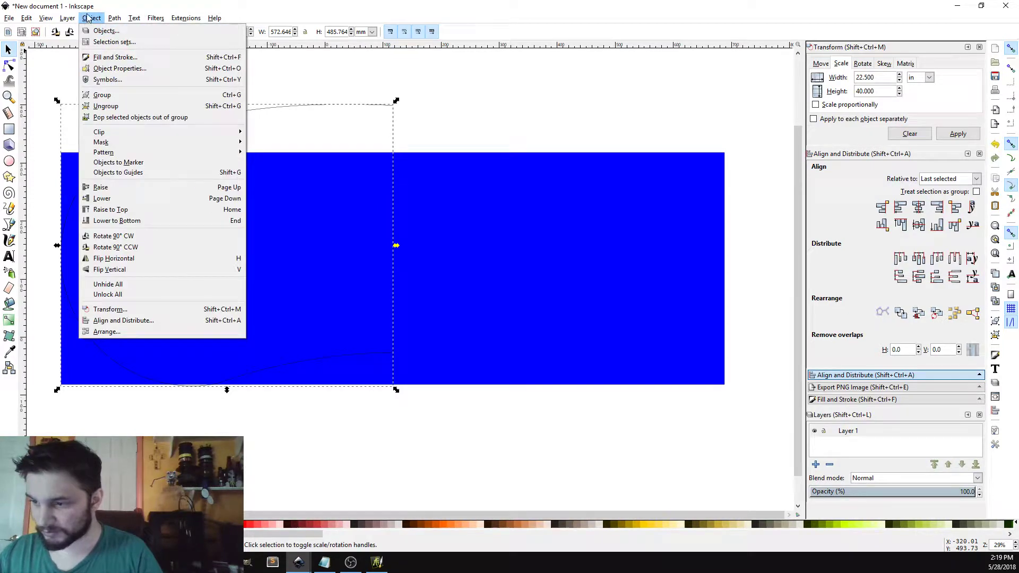
click(136, 259)
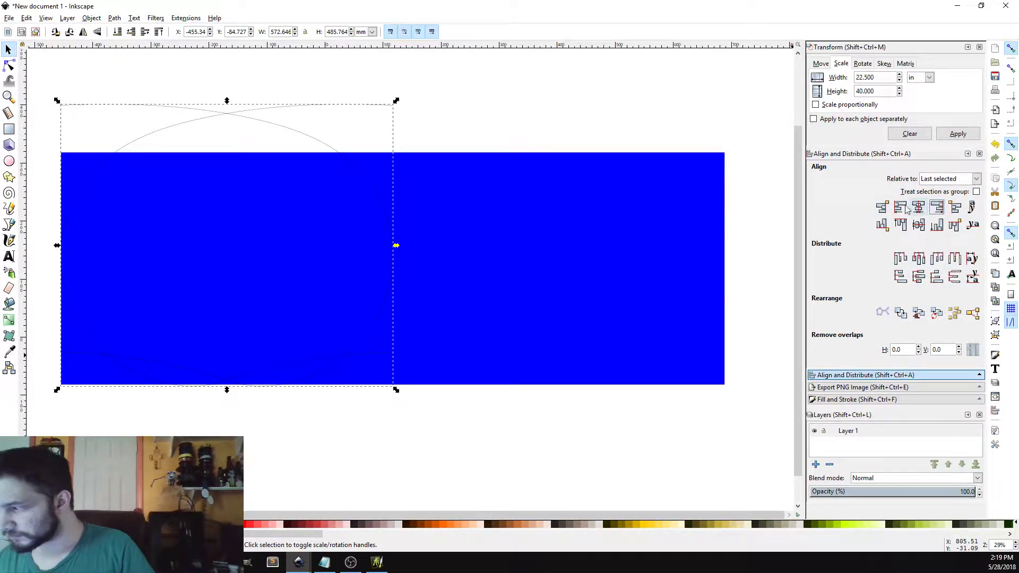
Move the mirrored half outline over the right half of the blue board.
click(451, 104)
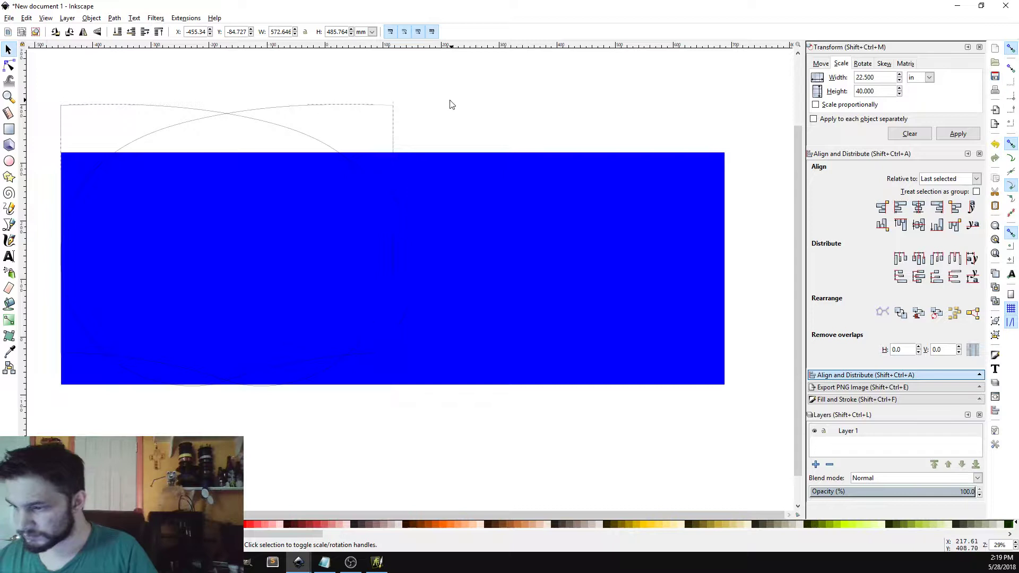
click(304, 131)
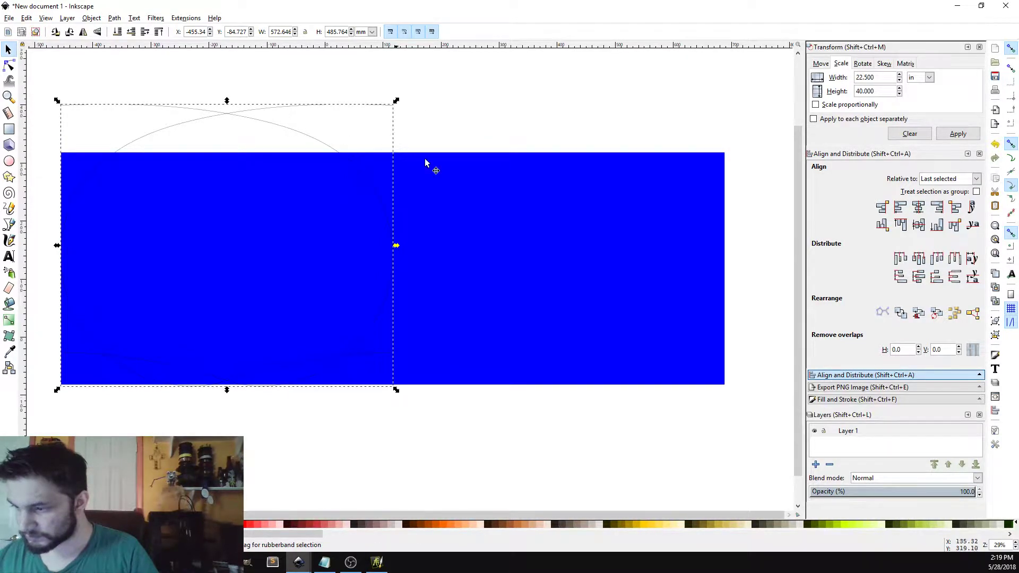
click(485, 93)
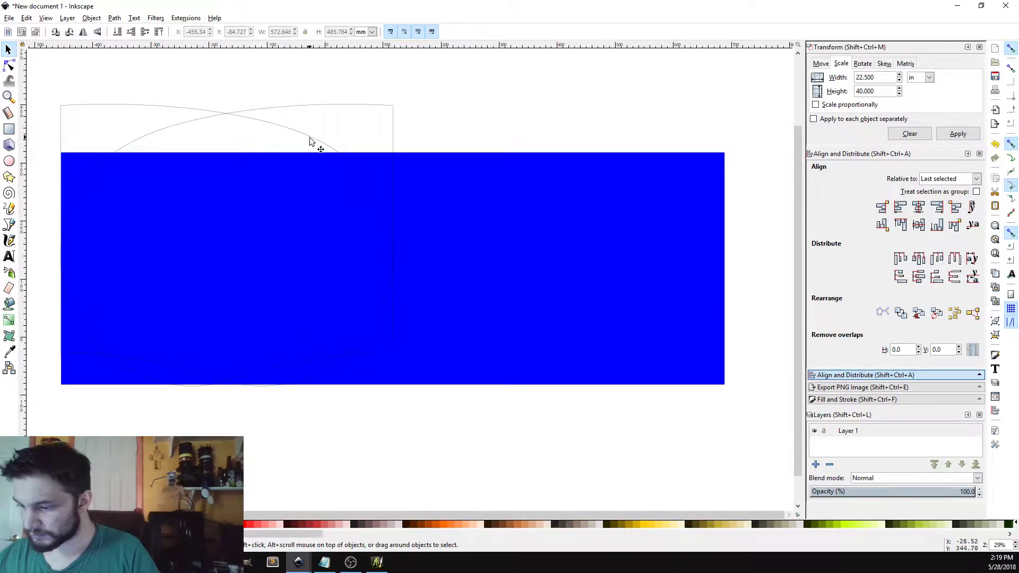
drag(311, 141, 670, 139)
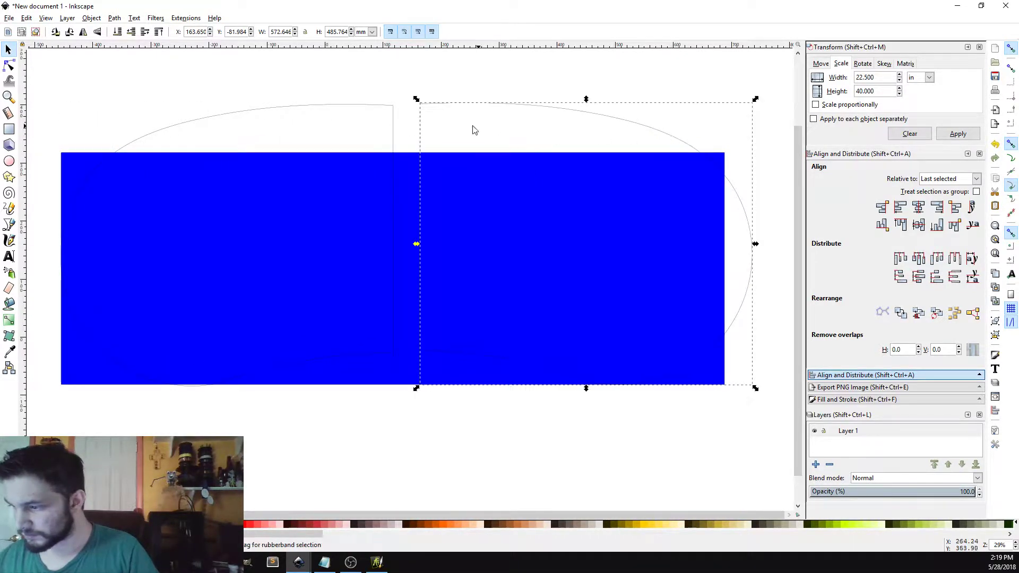
Center the two half outlines on a common horizontal axis and butt the mirrored half's left edge against the left half's right edge.
shift+click(393, 118)
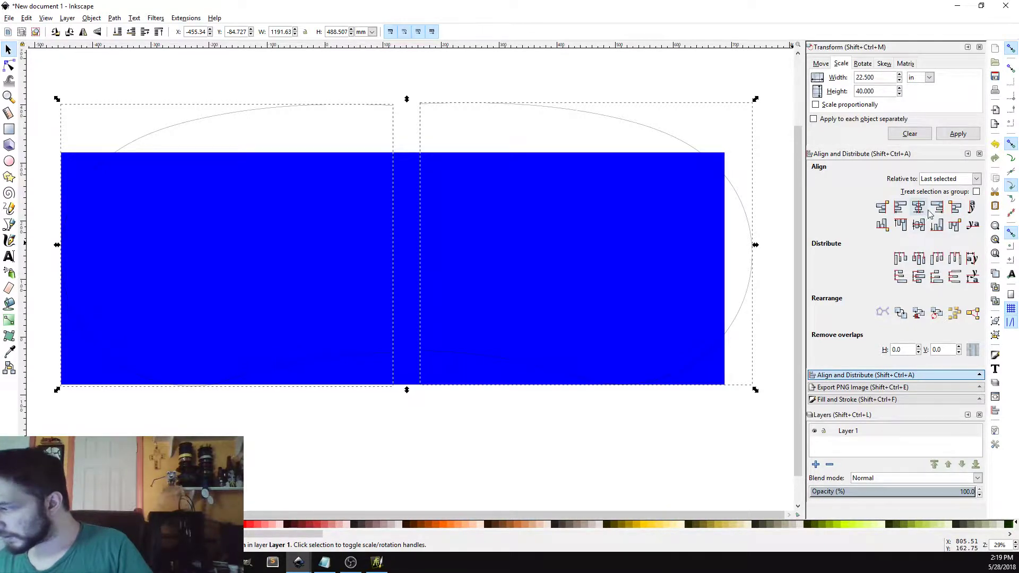
click(918, 225)
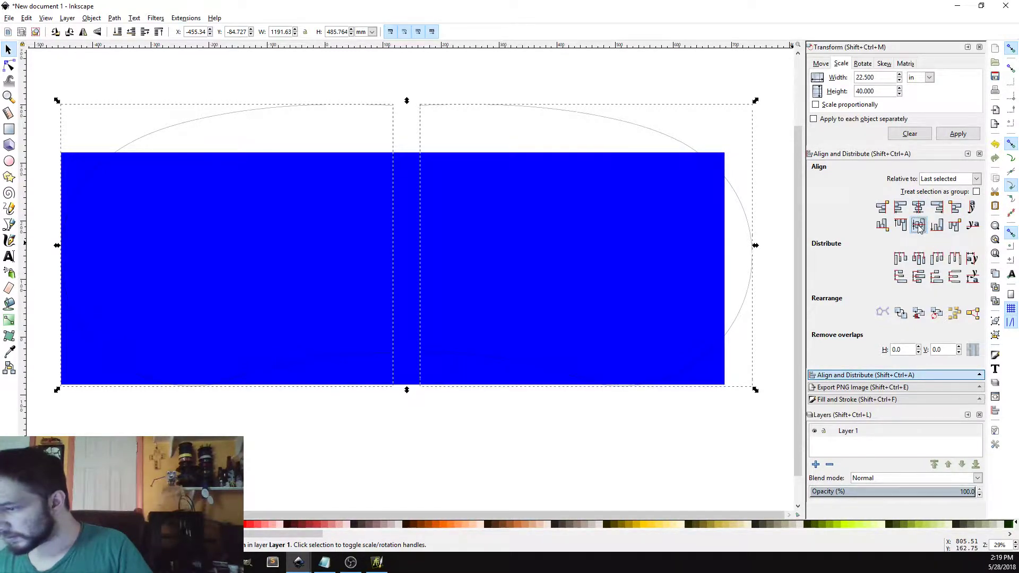
click(955, 210)
click(418, 445)
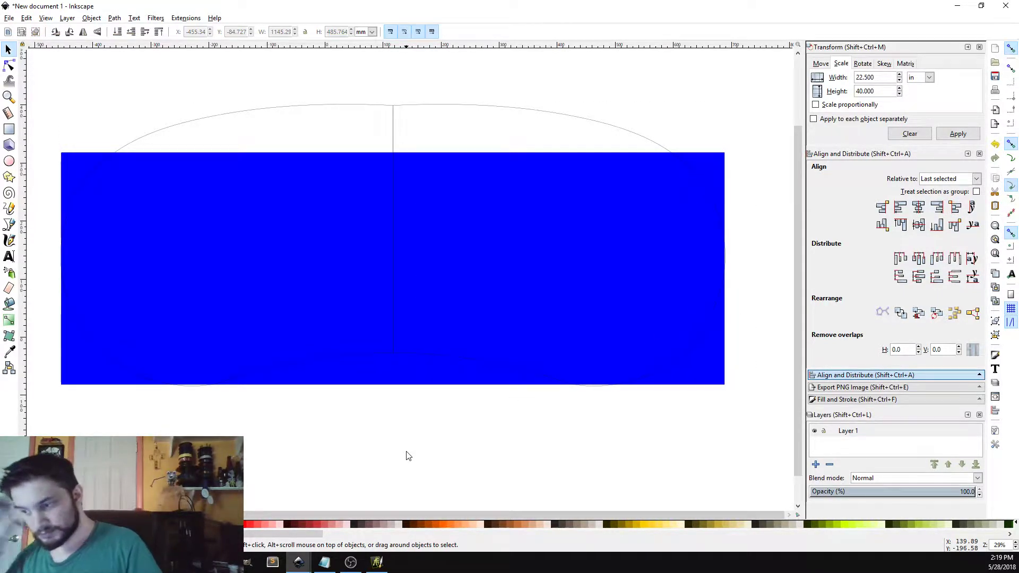
Merge the left and right half outlines into one path with a Union operation.
click(230, 118)
shift+click(515, 114)
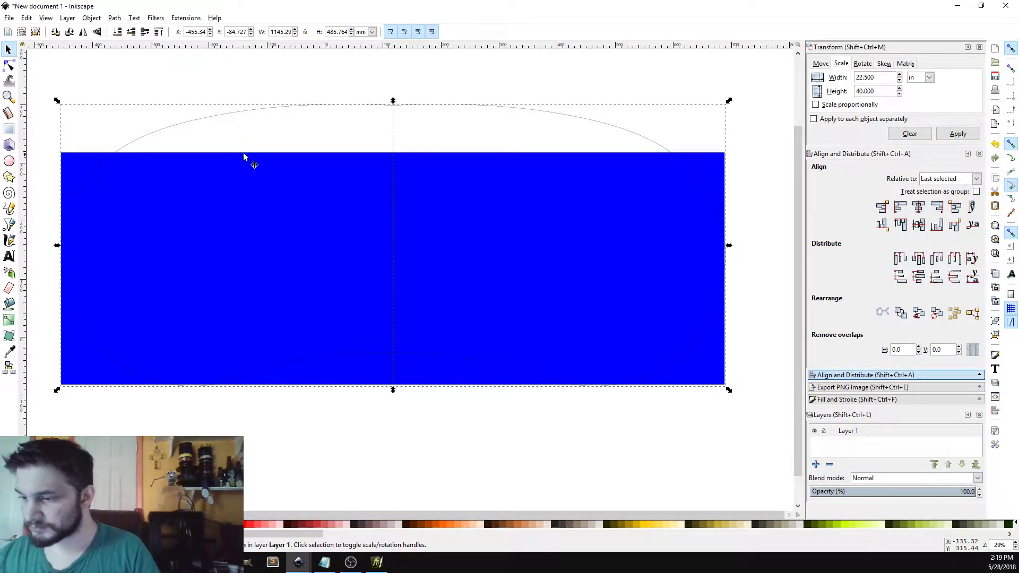
click(113, 19)
mouse_move(131, 19)
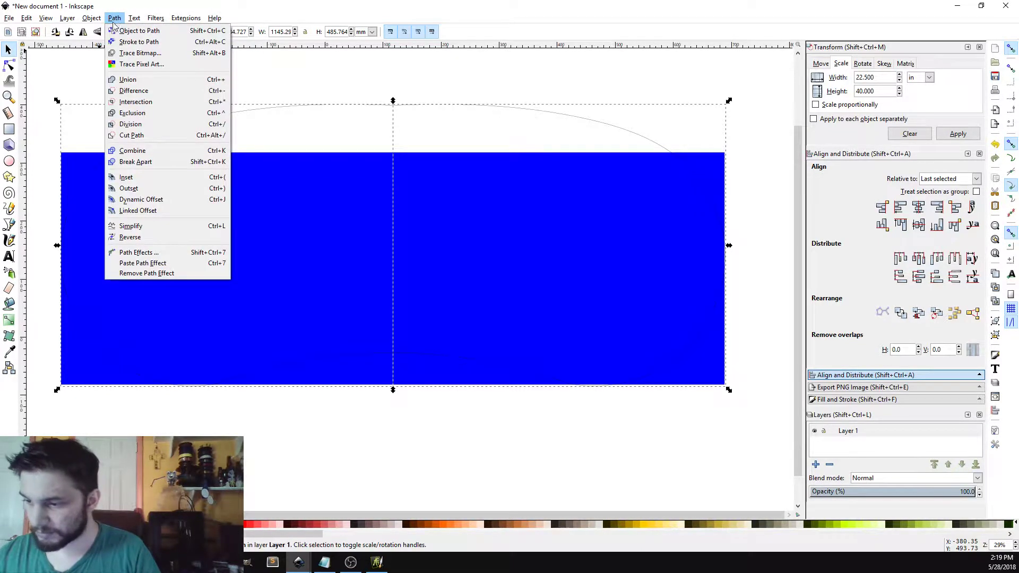
click(140, 81)
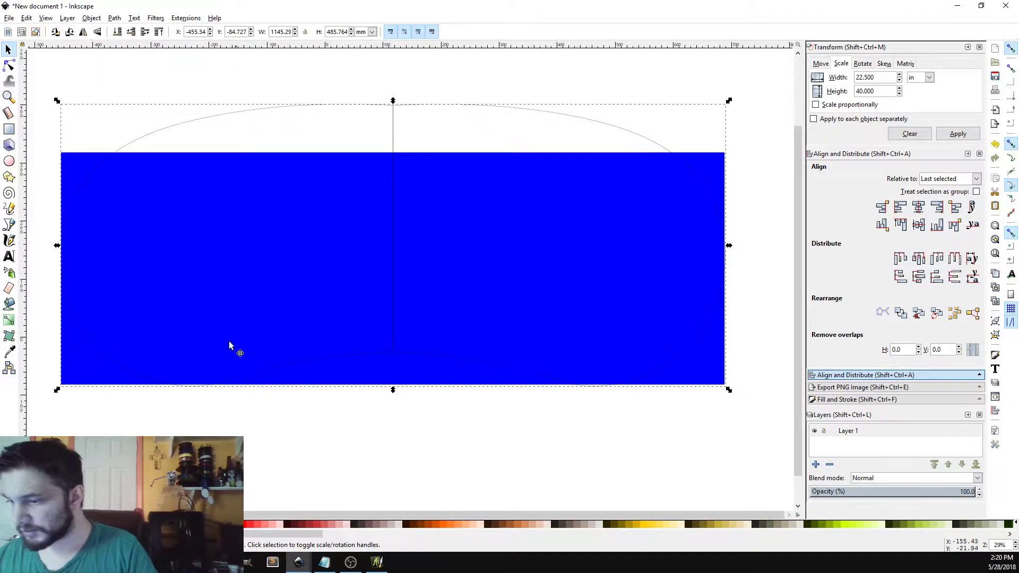
Try to remove the vertical center line from the merged outline by deleting the end nodes of its segment.
click(9, 65)
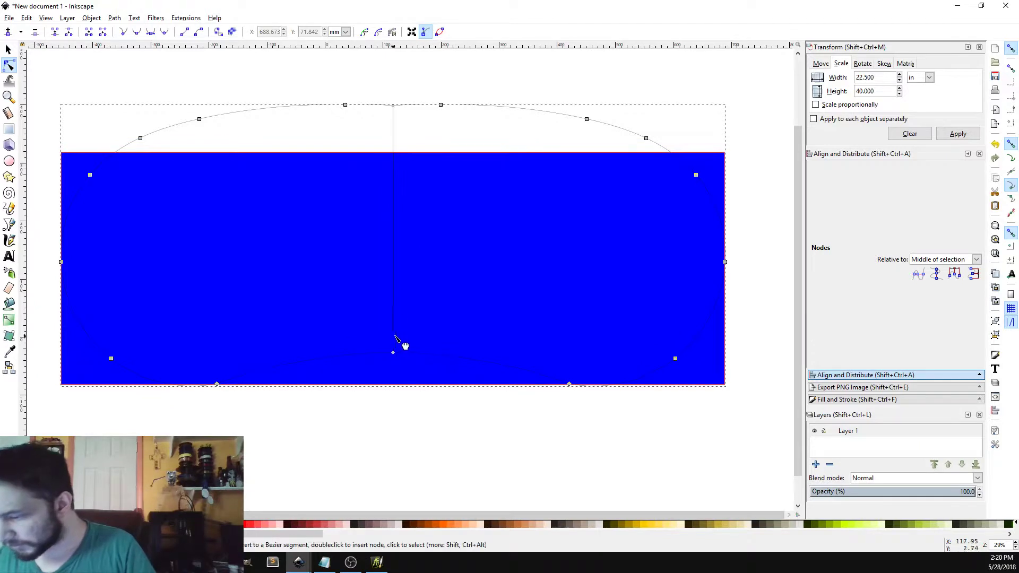
click(8, 49)
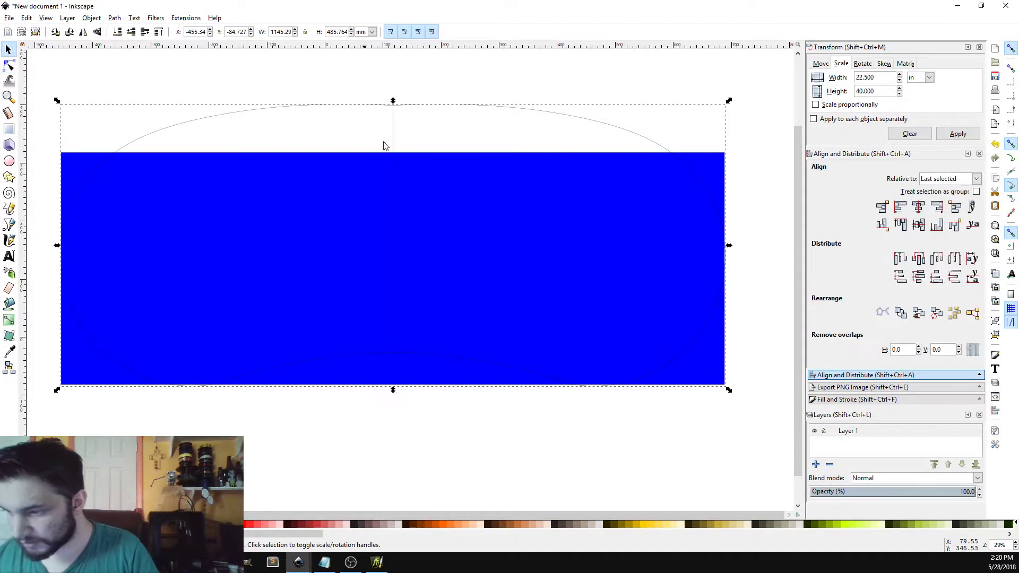
click(10, 66)
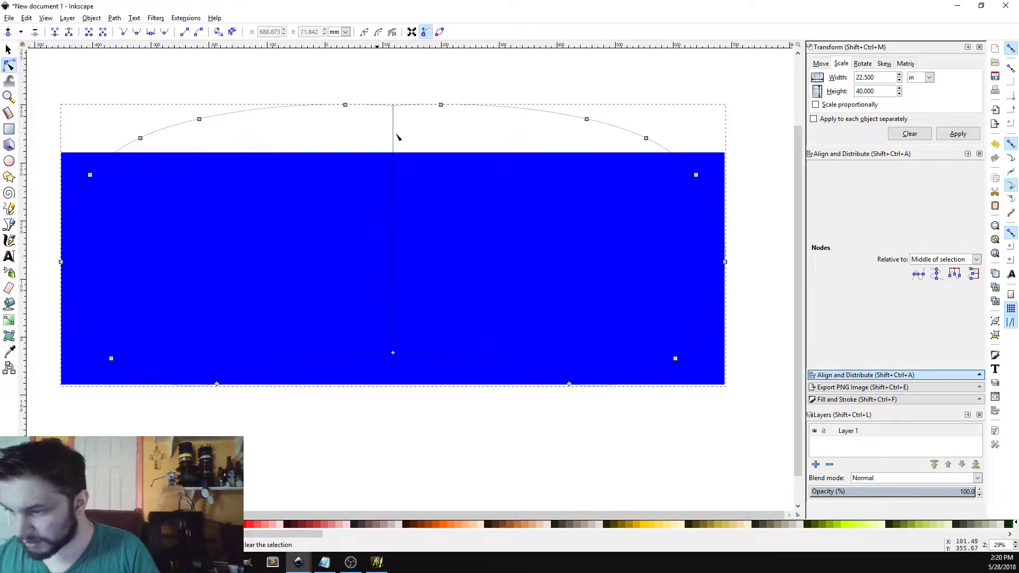
click(394, 136)
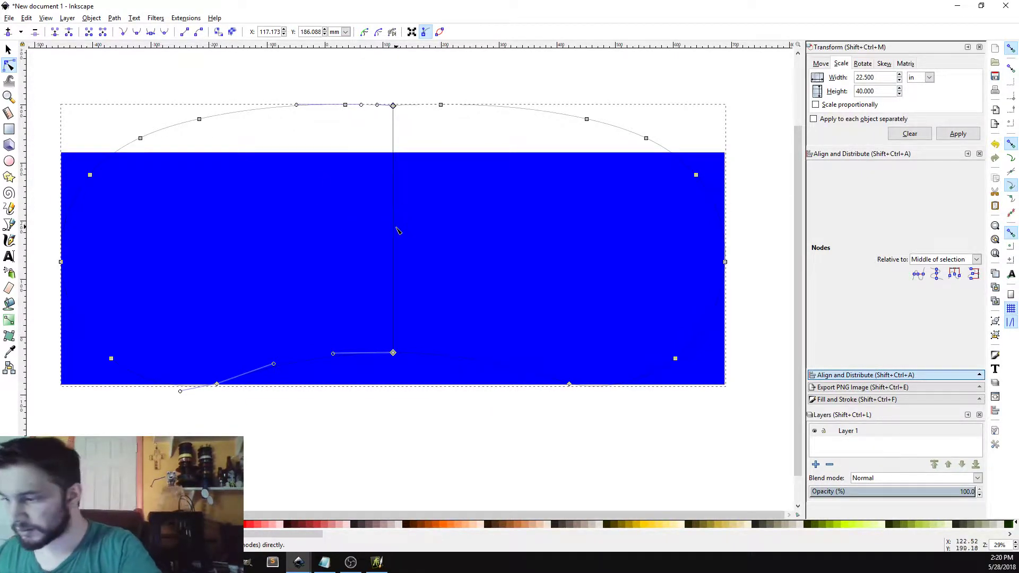
key(Delete)
key(ctrl+z)
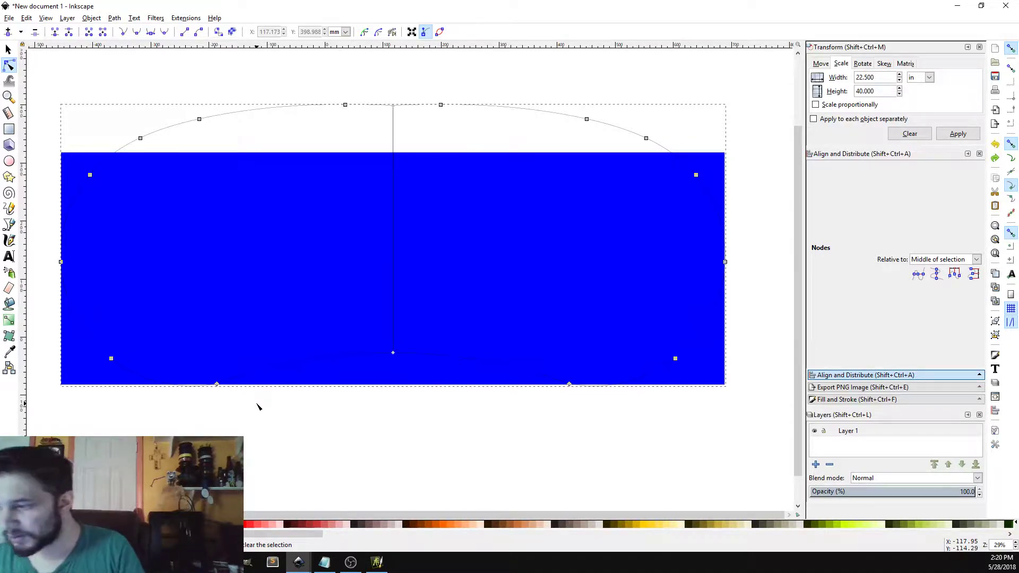
Try to delete the overlapping nodes at the upper end of the center line.
click(394, 106)
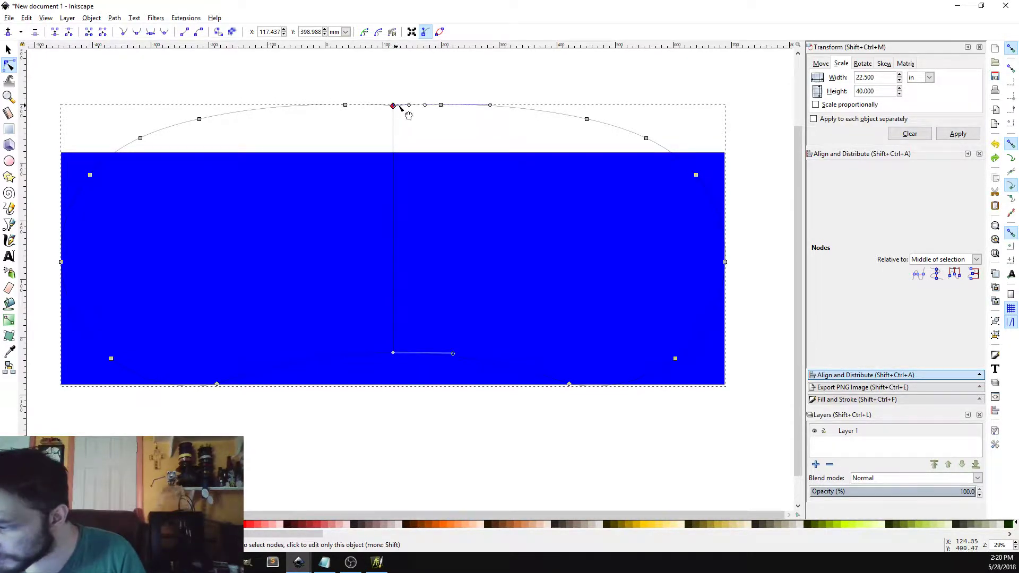
key(shift+s)
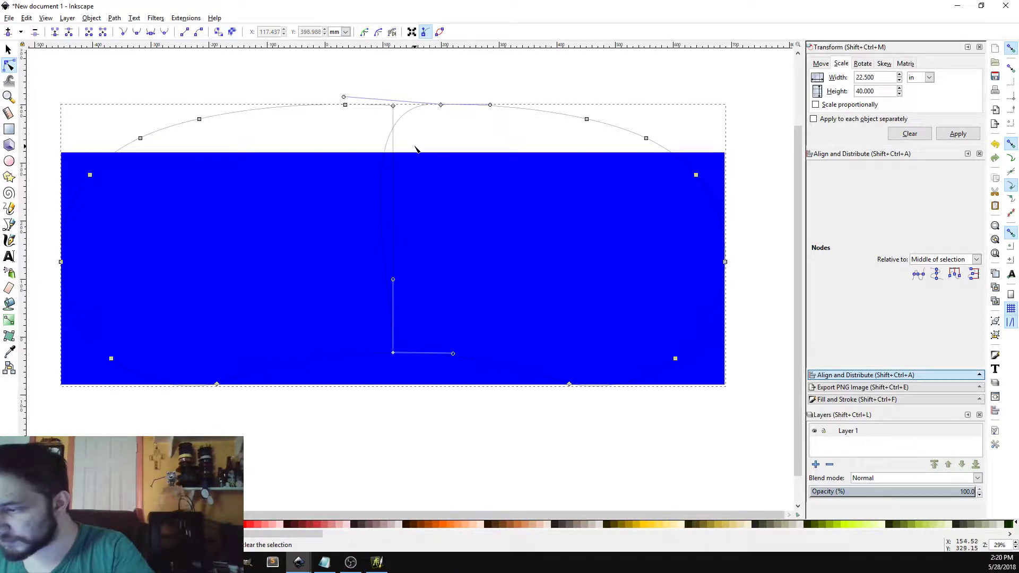
click(393, 106)
key(Delete)
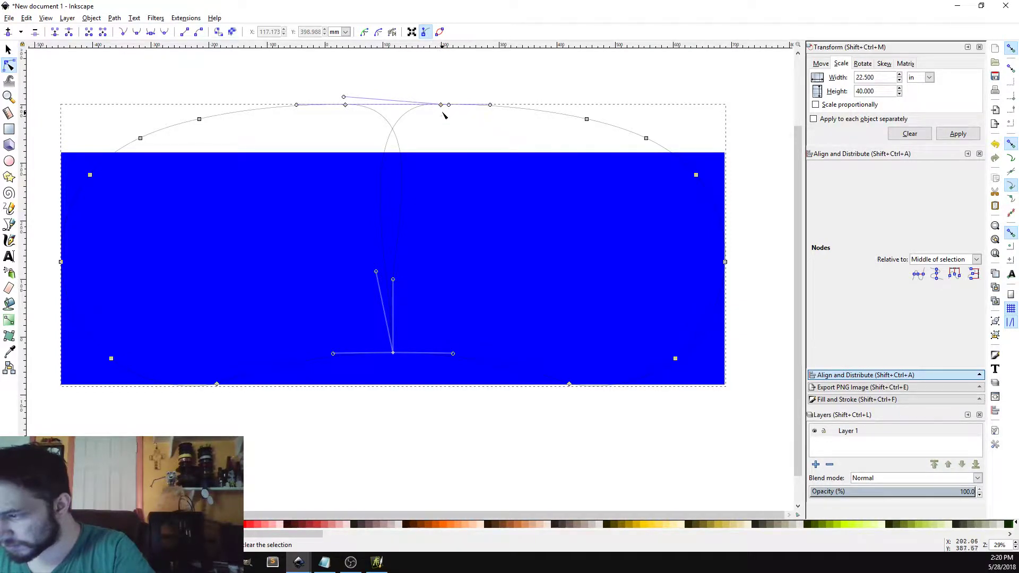
key(ctrl+z)
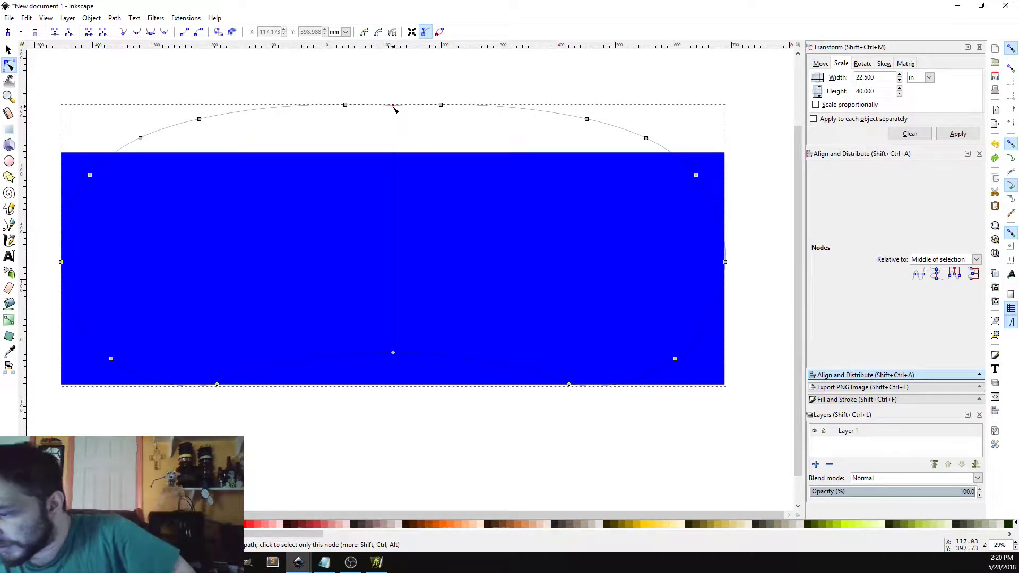
Try to remove the merged outline's vertical center line by deleting the nodes at its upper and lower ends.
click(9, 49)
click(9, 65)
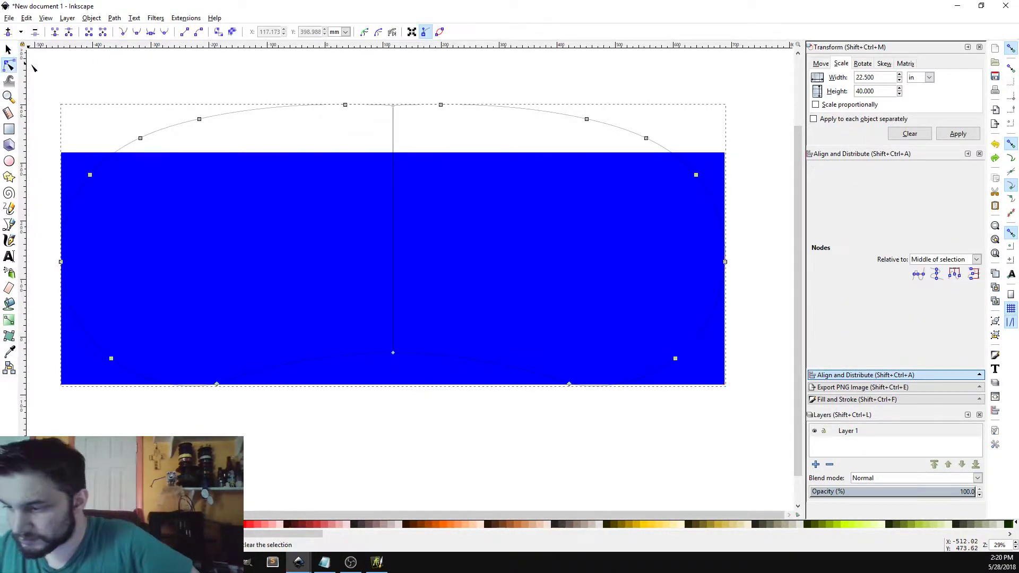
click(345, 106)
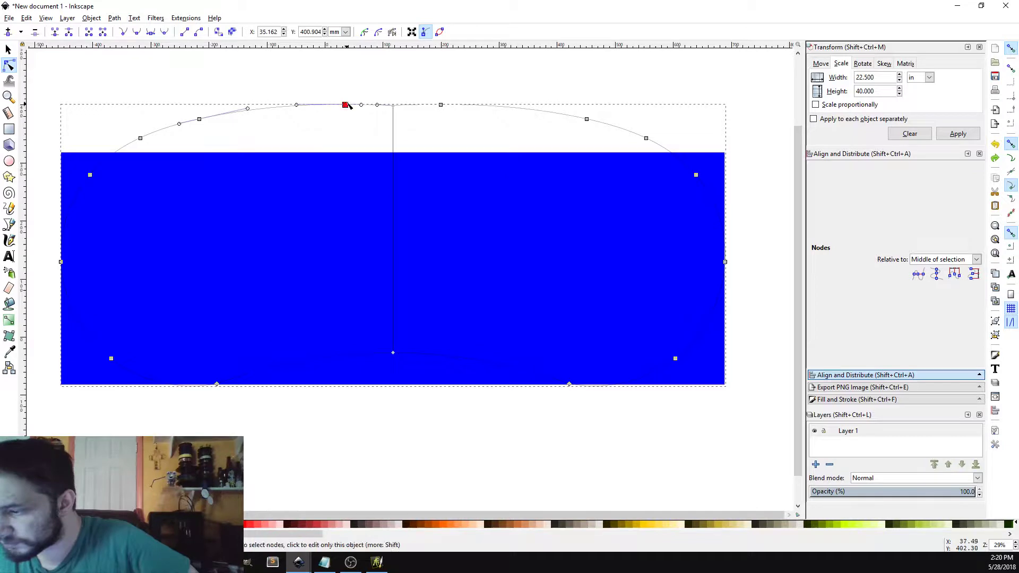
shift+click(441, 105)
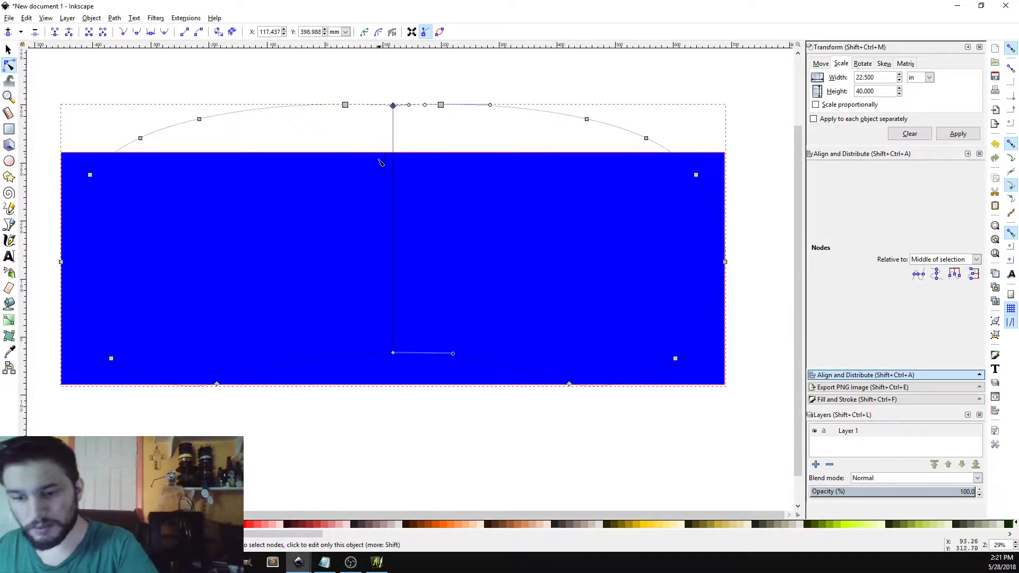
click(393, 176)
click(393, 106)
key(Delete)
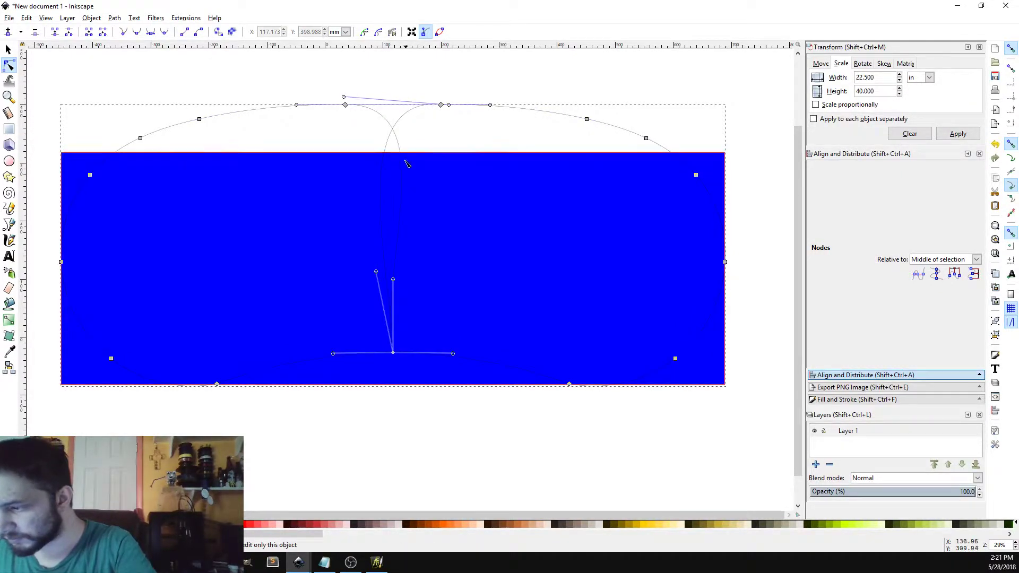
click(394, 353)
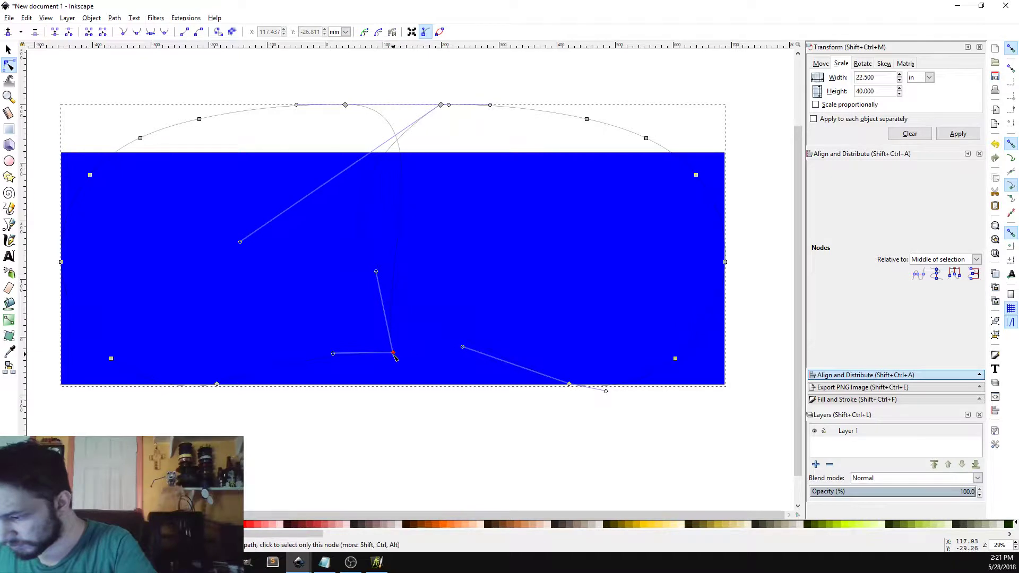
key(Delete)
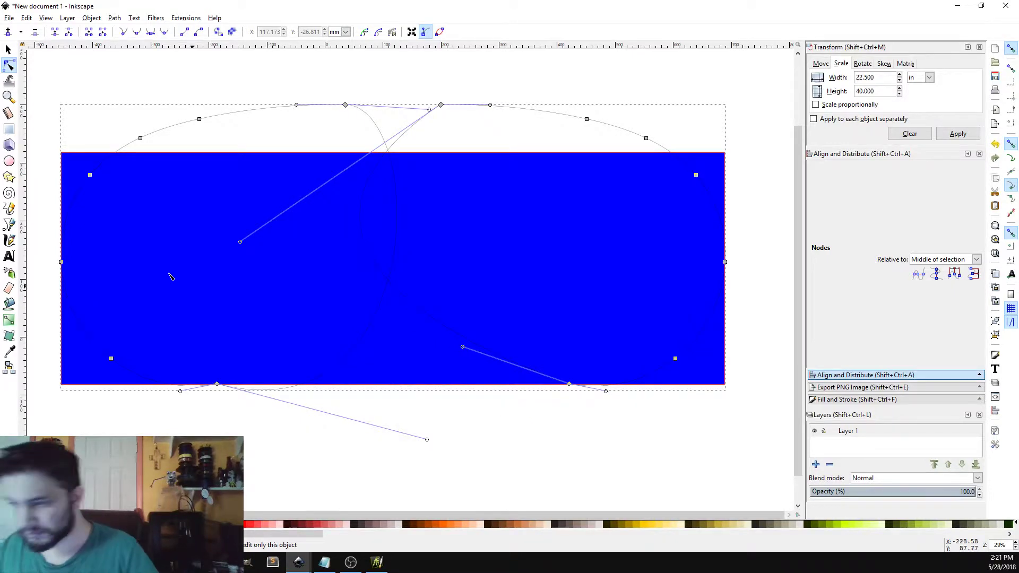
Undo the deletion of the center line's end nodes.
click(8, 49)
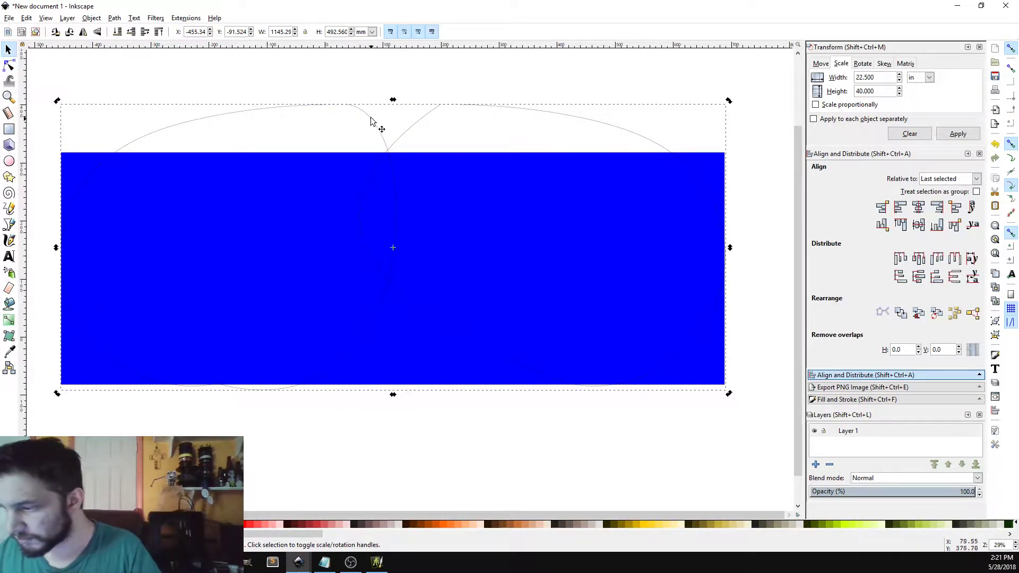
click(13, 63)
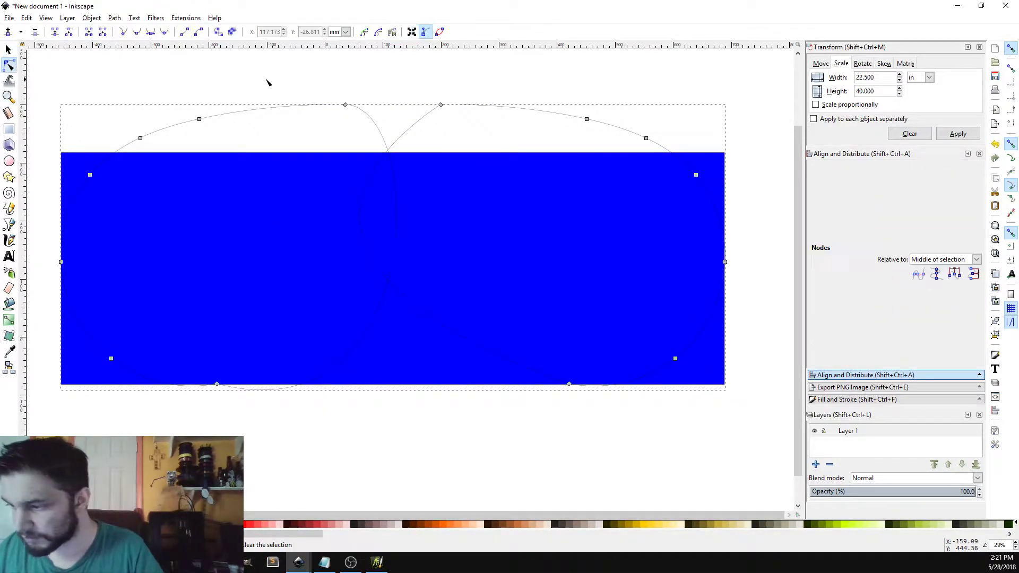
click(345, 105)
shift+click(440, 104)
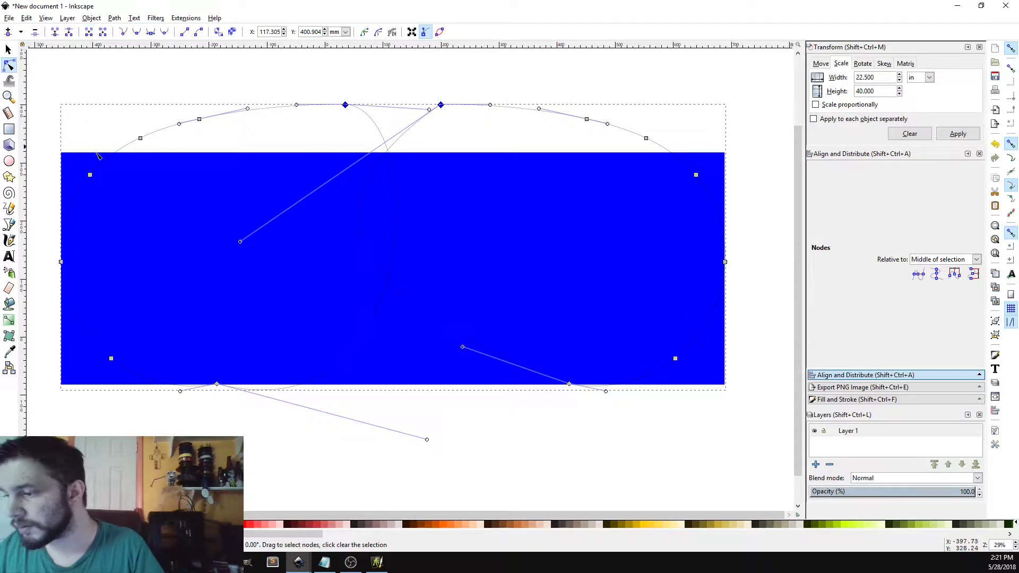
click(231, 335)
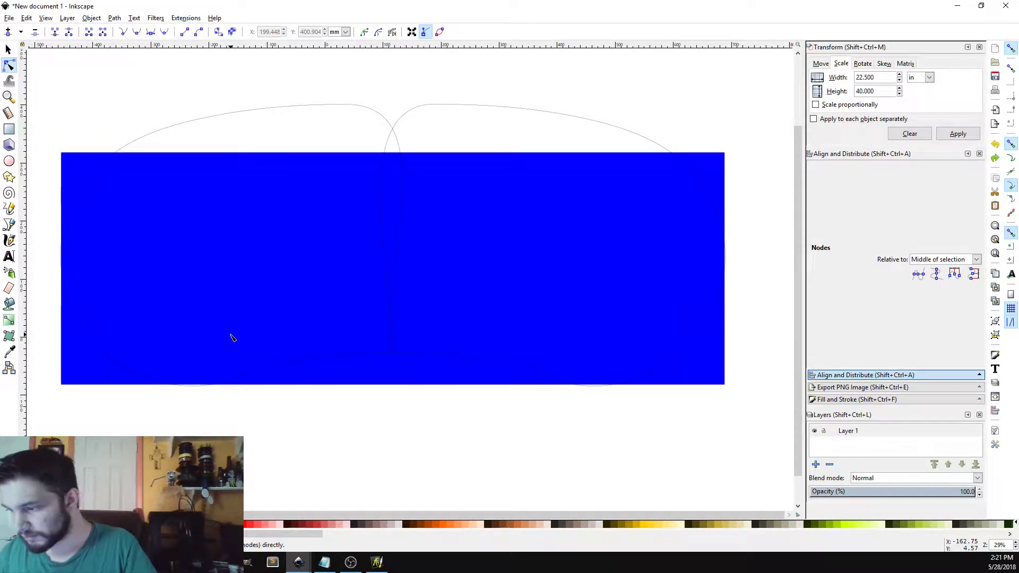
key(ctrl+z)
key(ctrl+z)
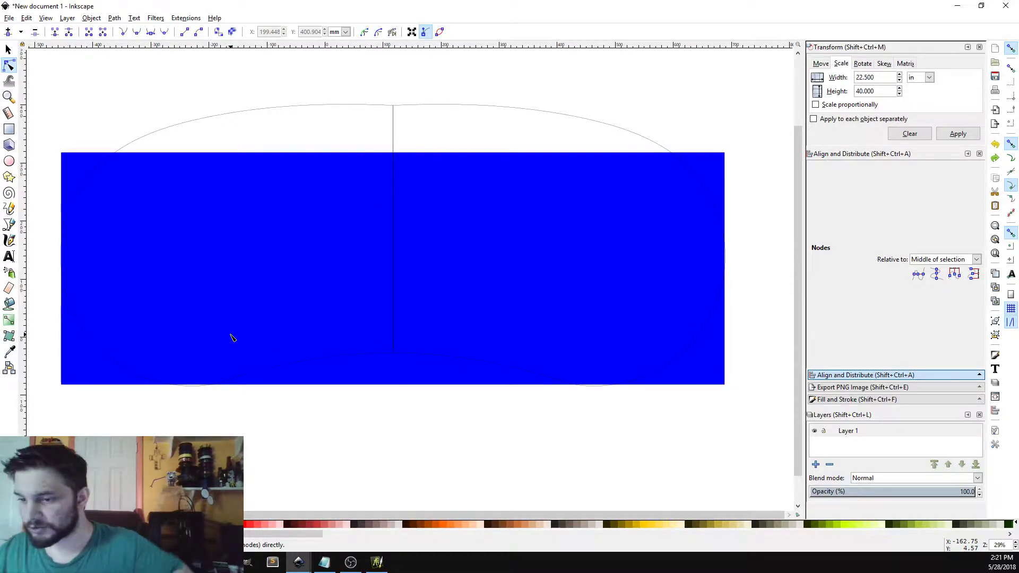
Try splitting the merged outline with Break Apart and moving the center line's upper nodes, and undo it.
click(393, 110)
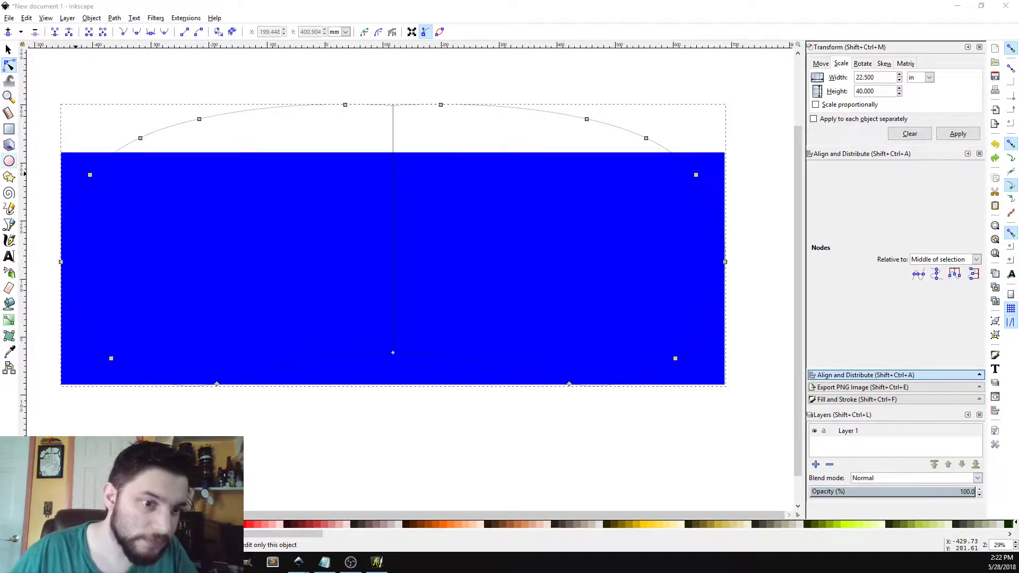
click(392, 105)
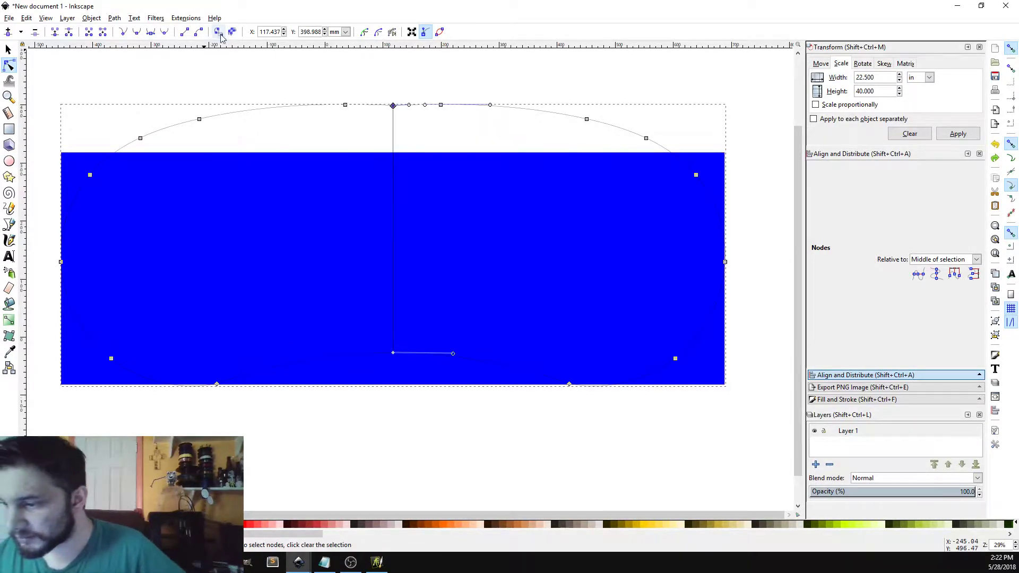
click(114, 17)
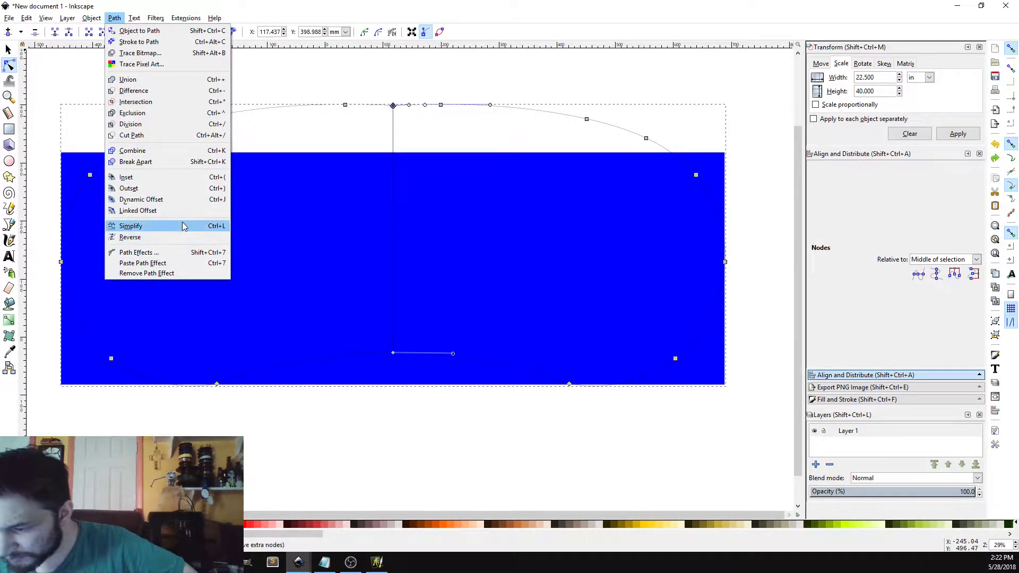
click(183, 161)
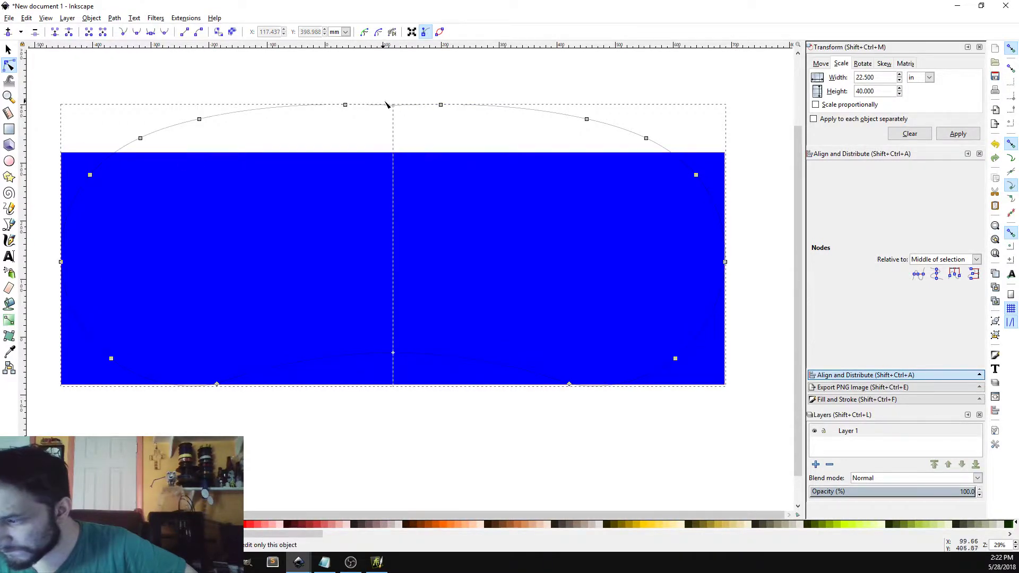
mouse_move(393, 106)
mouse_down()
mouse_move(359, 126)
mouse_move(364, 134)
mouse_move(406, 119)
mouse_up()
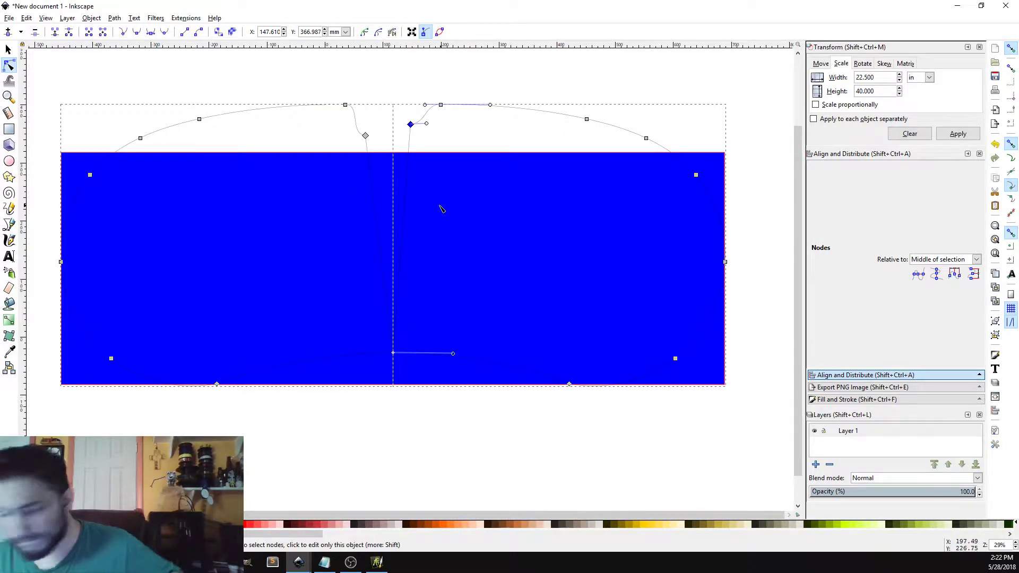
key(ctrl+z)
key(ctrl+z)
key(Escape)
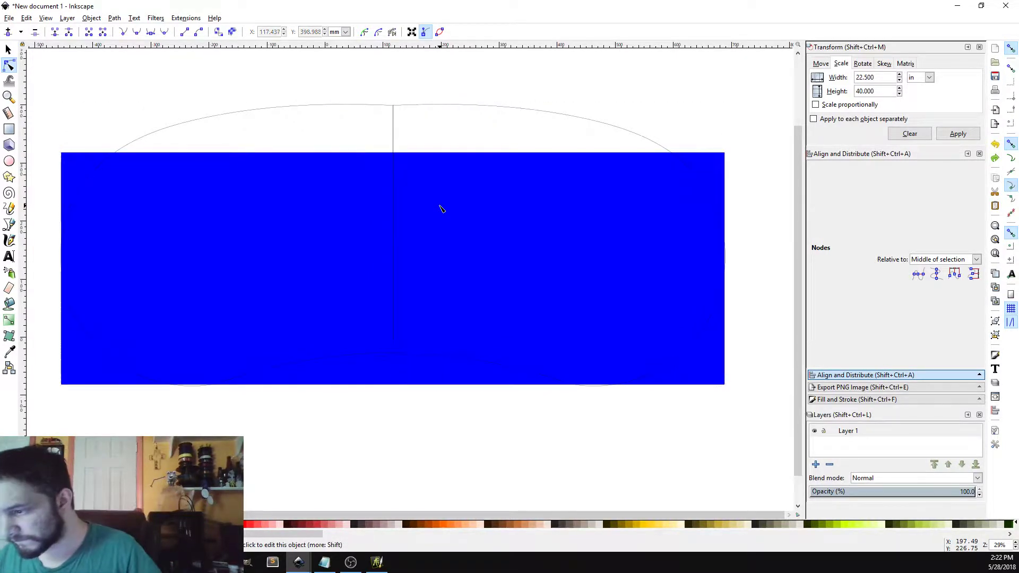
click(394, 120)
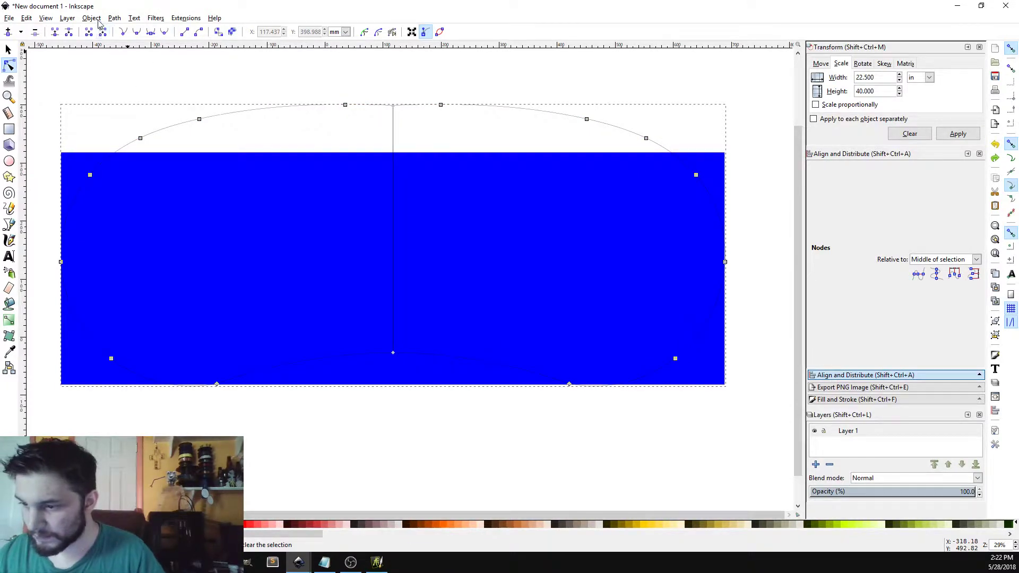
click(135, 18)
mouse_move(115, 18)
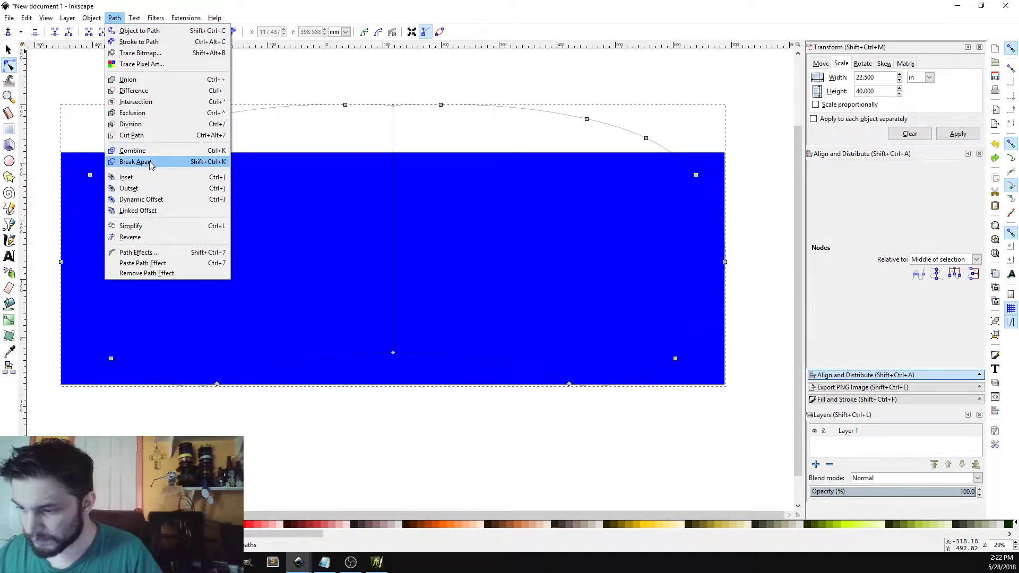
click(150, 154)
click(115, 18)
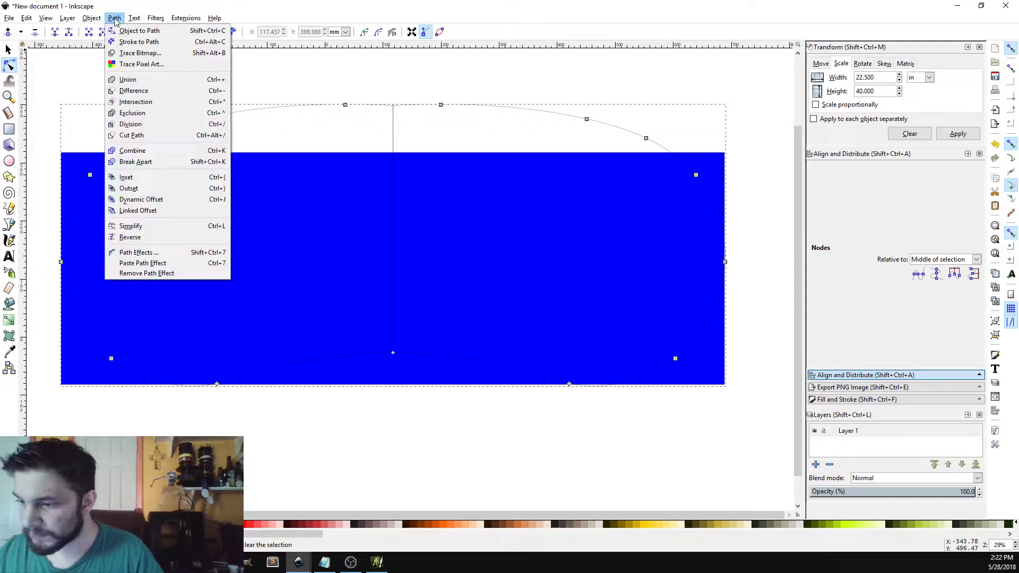
click(473, 16)
key(Escape)
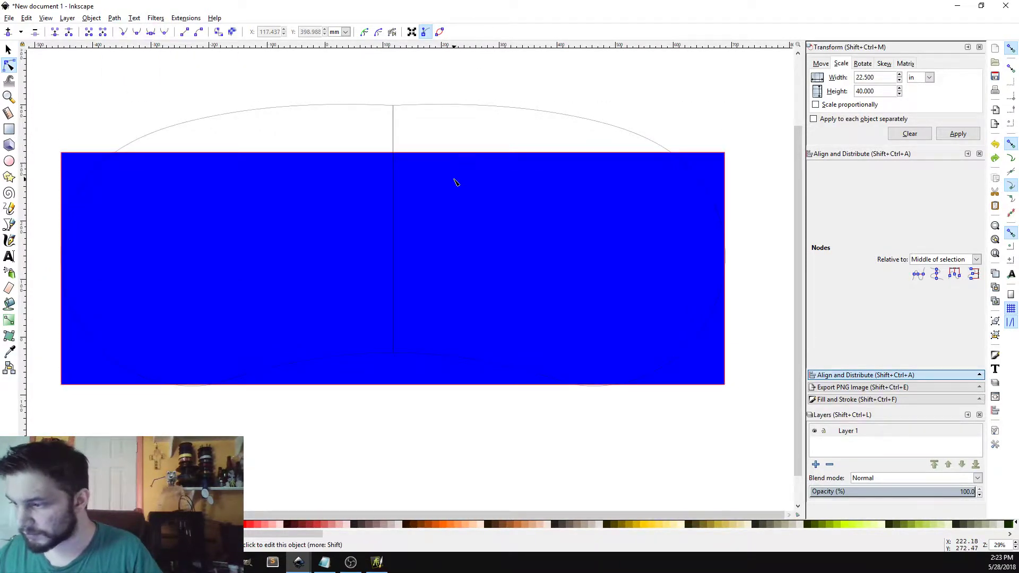
key(ctrl+z)
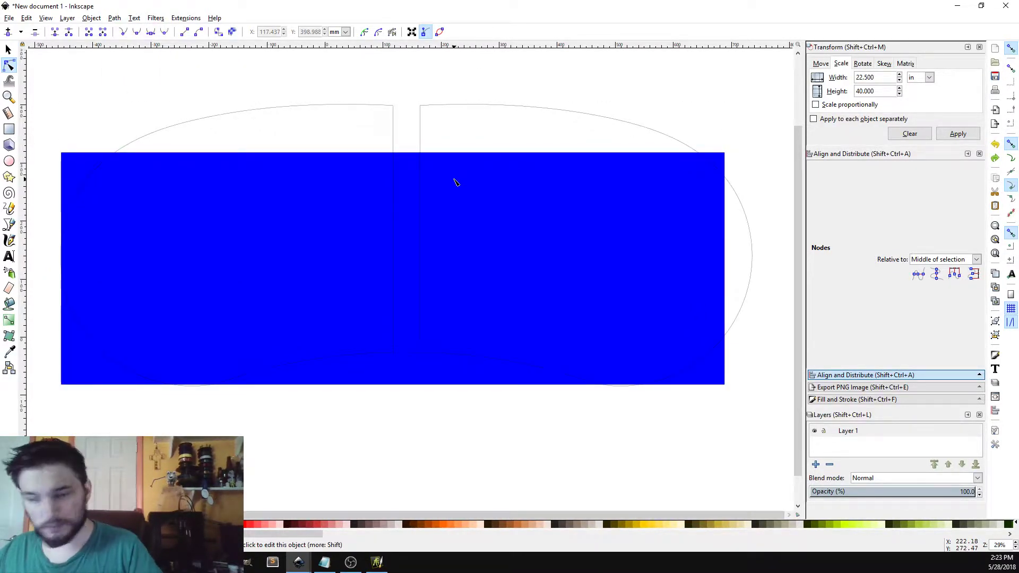
key(ctrl+shift+z)
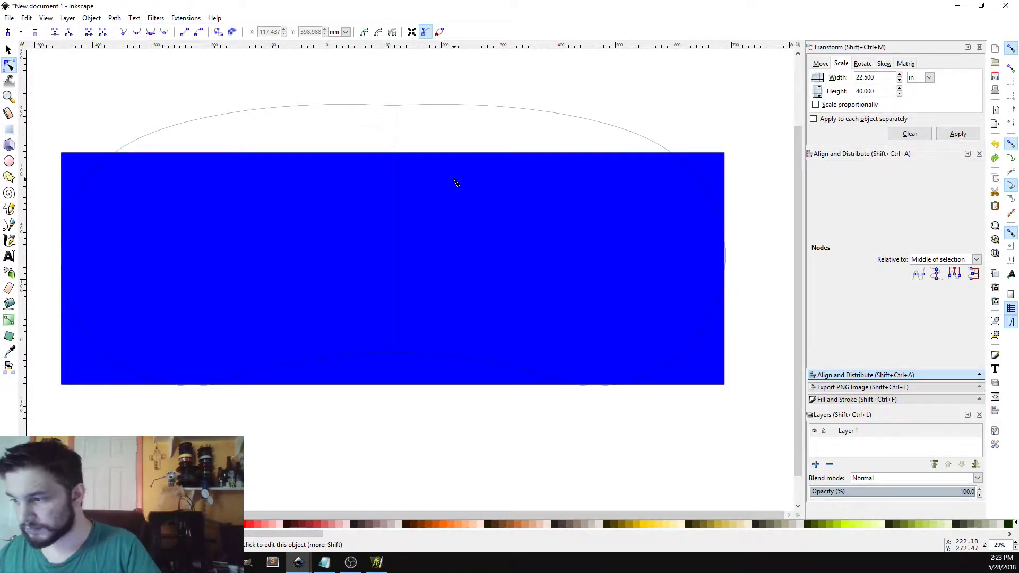
click(390, 125)
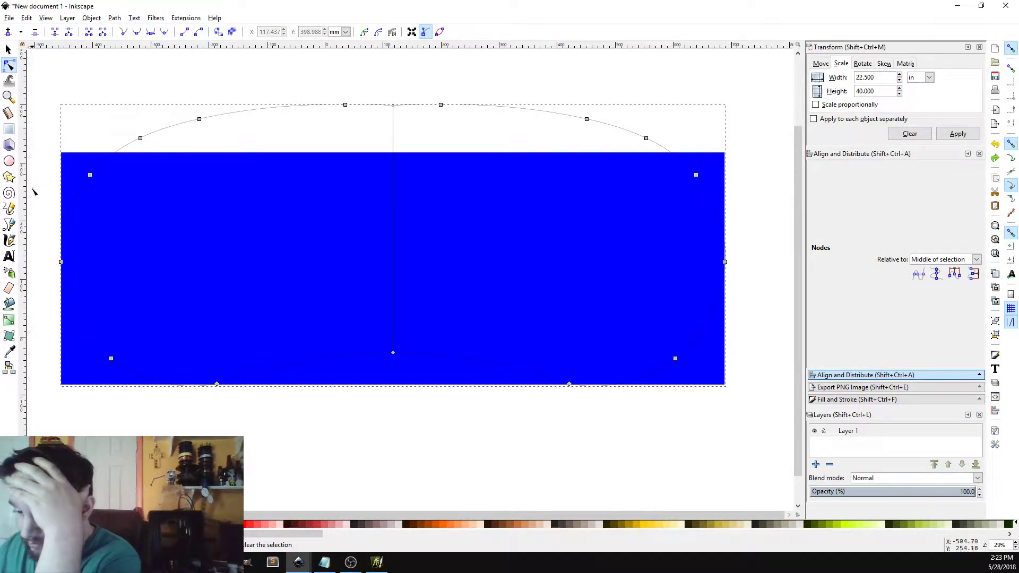
Try a bucket fill on the left half's area above the blue board, and undo it.
click(11, 303)
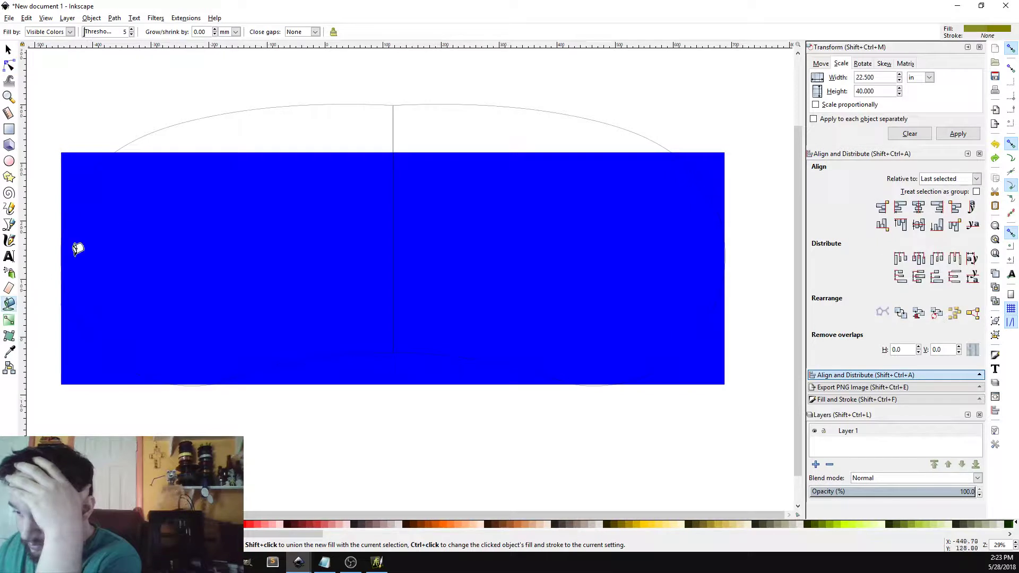
click(257, 122)
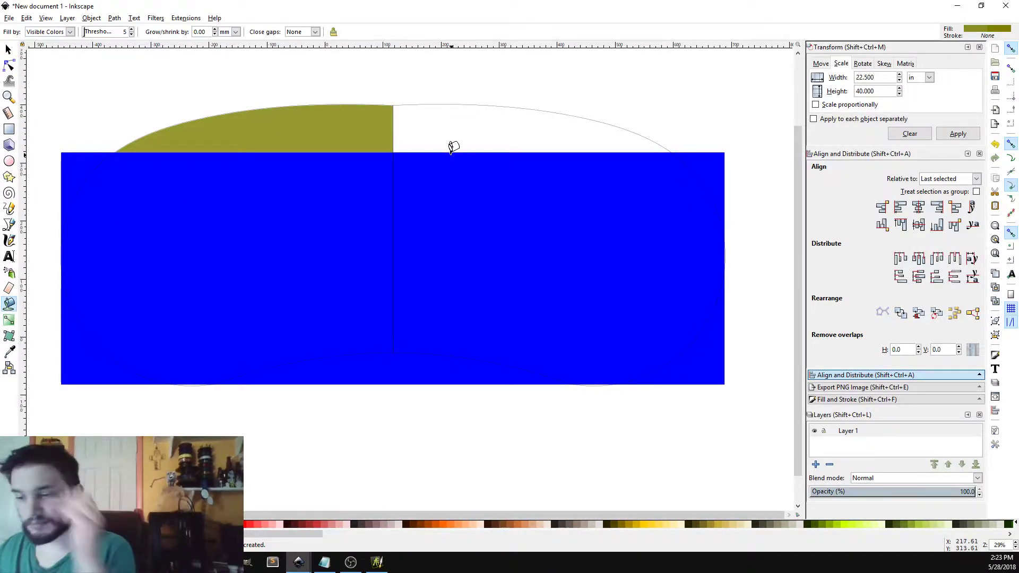
key(ctrl+z)
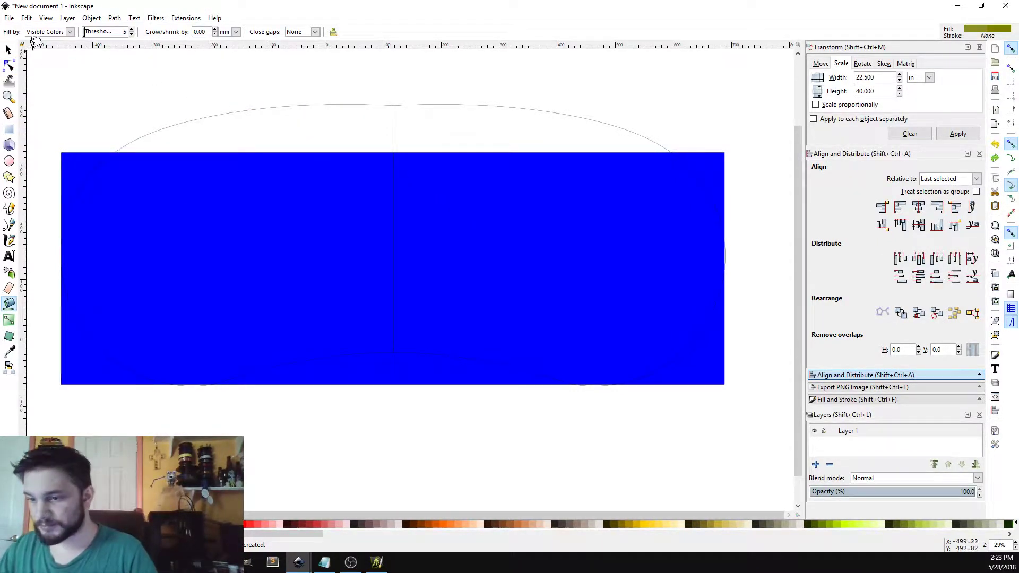
Delete the blue board rectangle covering the lap desk outline.
click(8, 49)
click(401, 370)
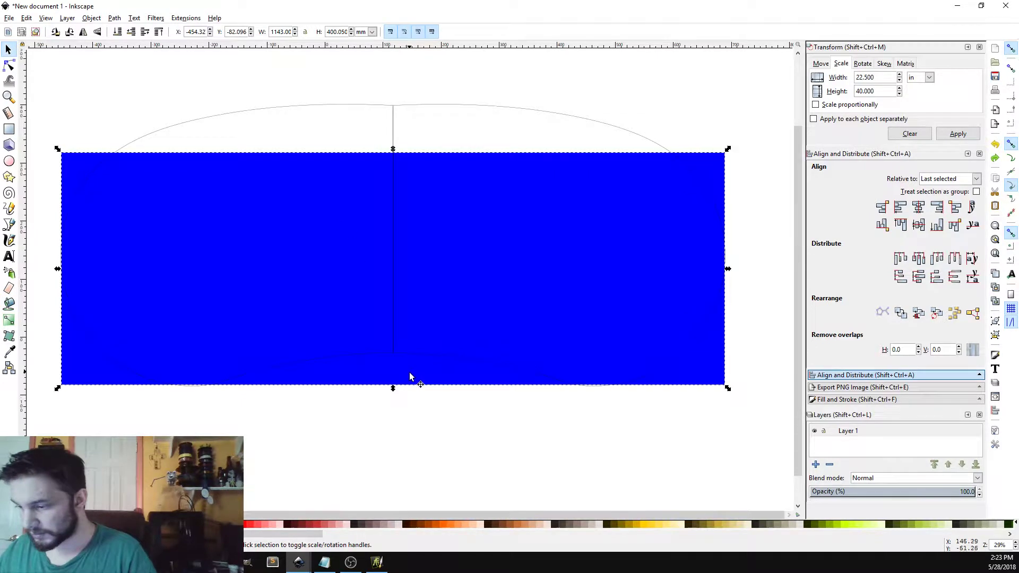
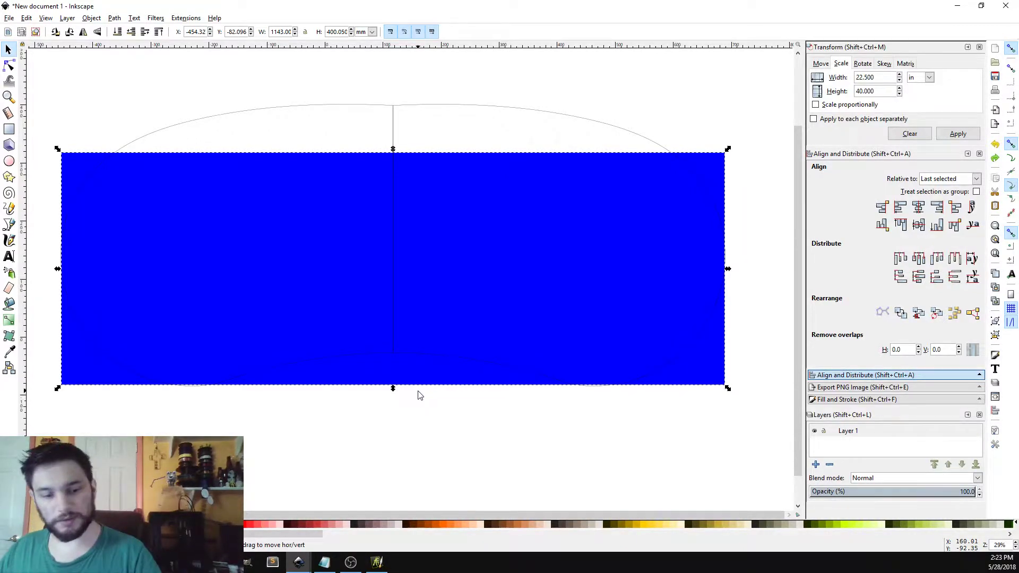
key(Delete)
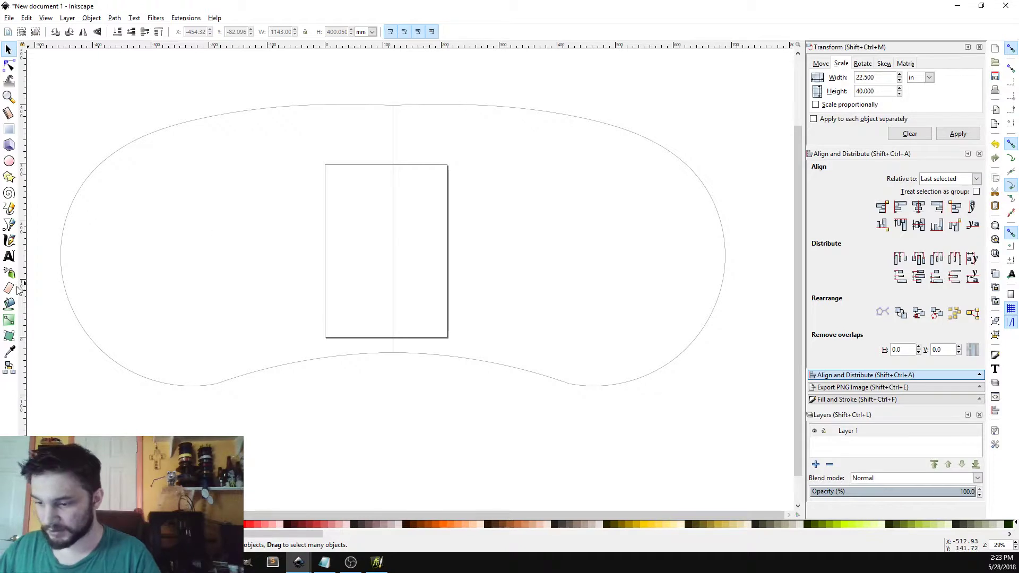
Bucket-fill the left and right halves of the outline to create a solid shape in each.
click(9, 304)
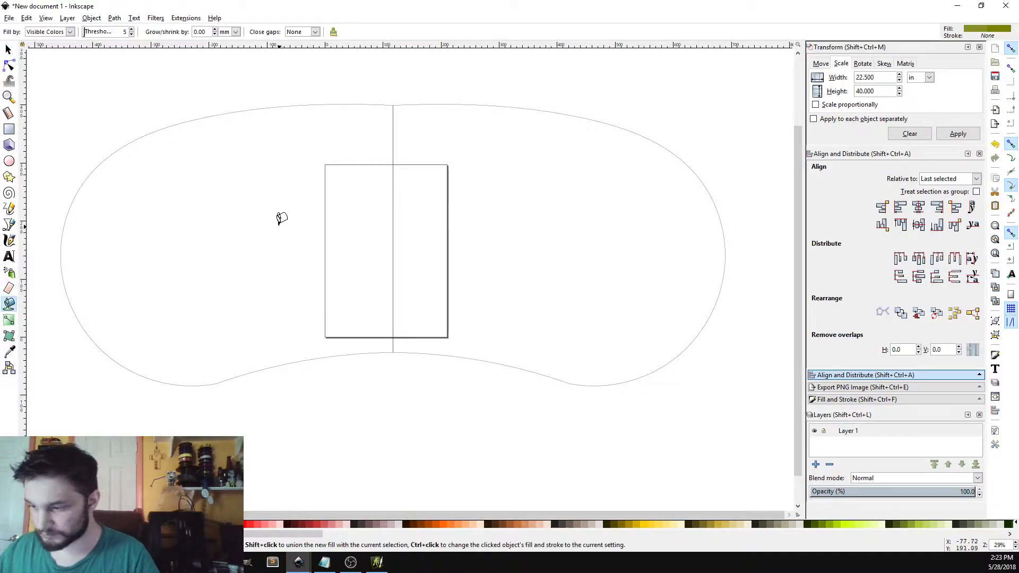
click(281, 217)
click(538, 215)
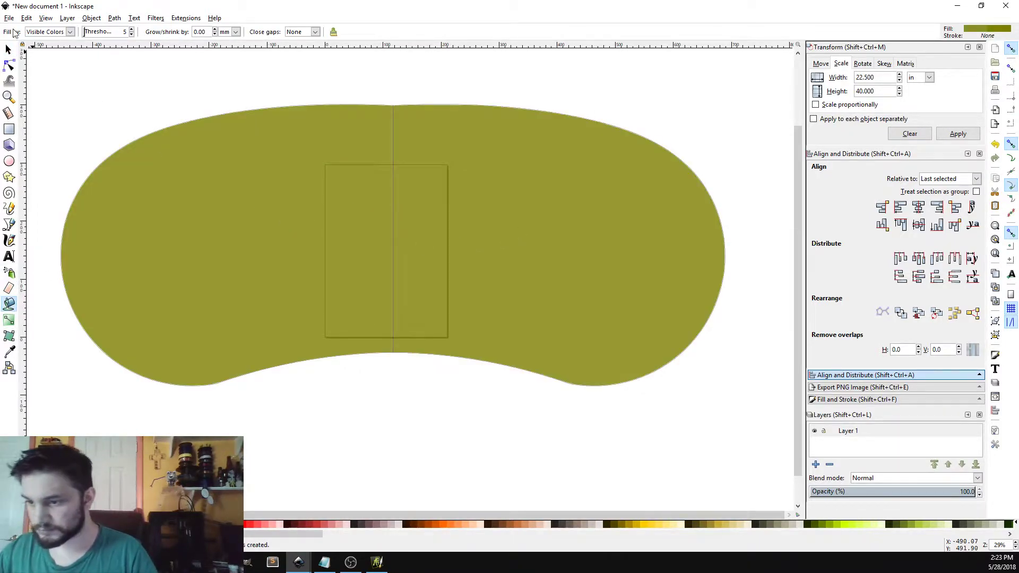
Merge the lap desk's left and right filled halves into one path with Union.
click(8, 50)
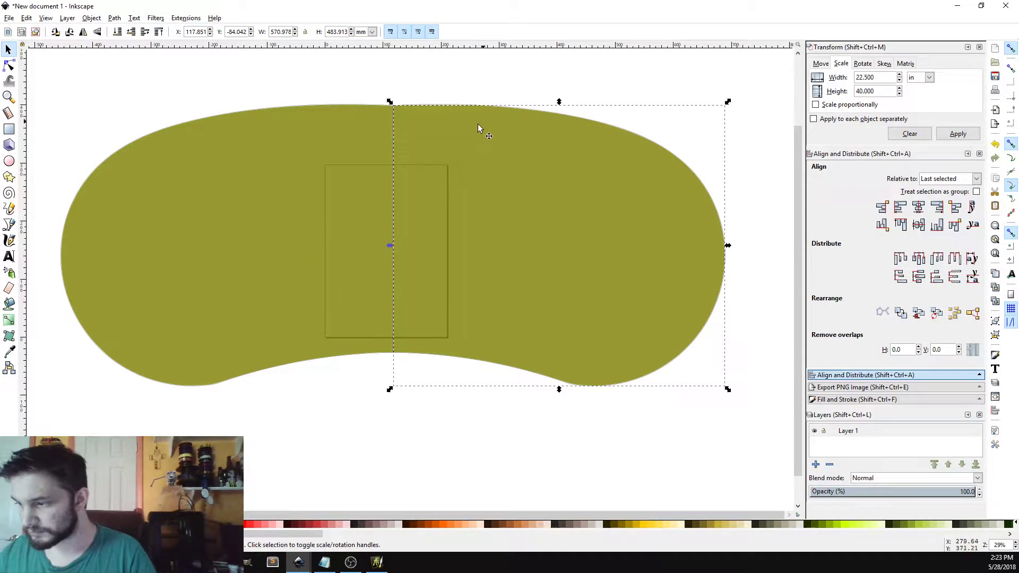
click(265, 222)
shift+click(486, 194)
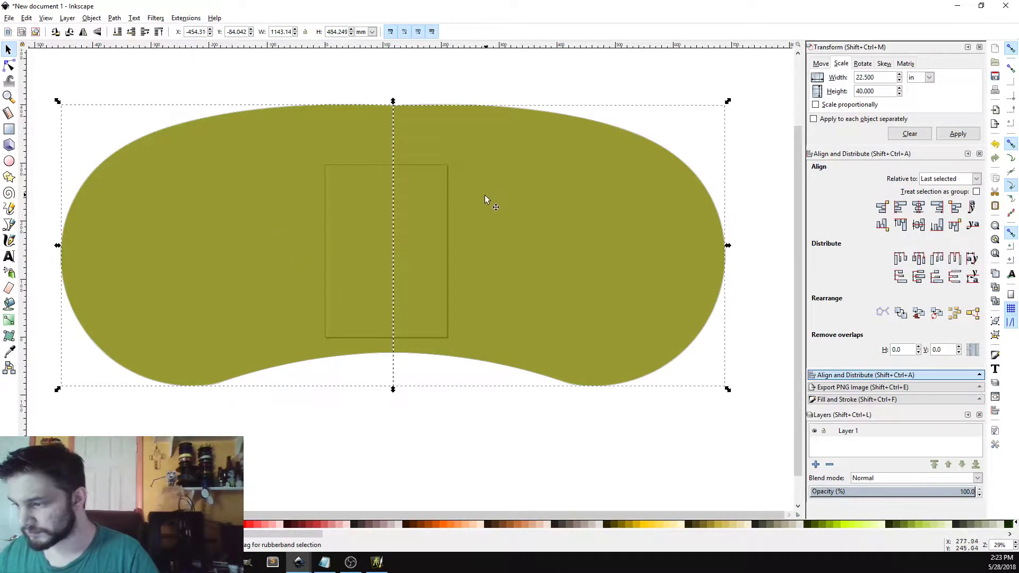
click(114, 19)
click(113, 19)
click(114, 19)
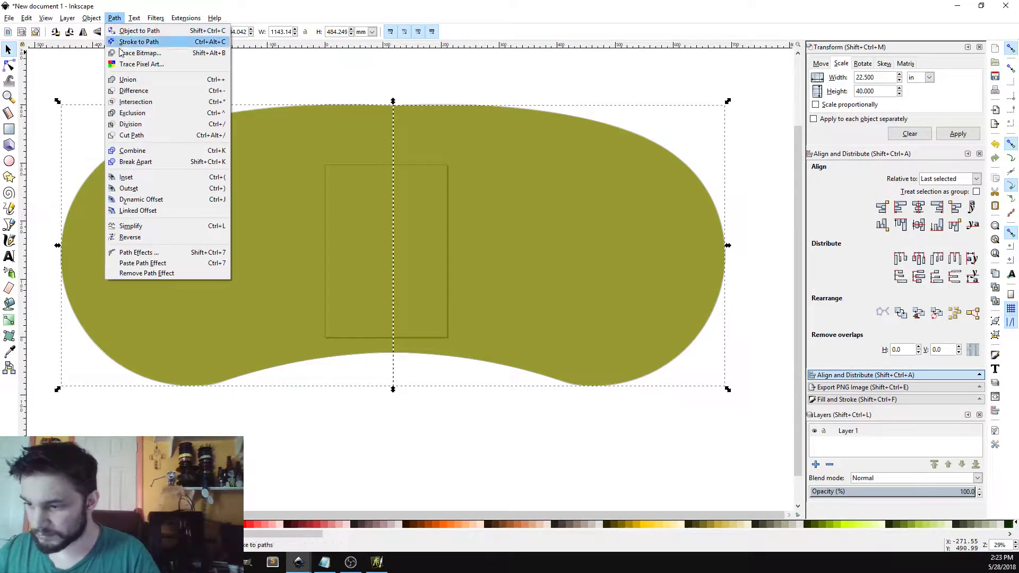
click(146, 80)
click(404, 437)
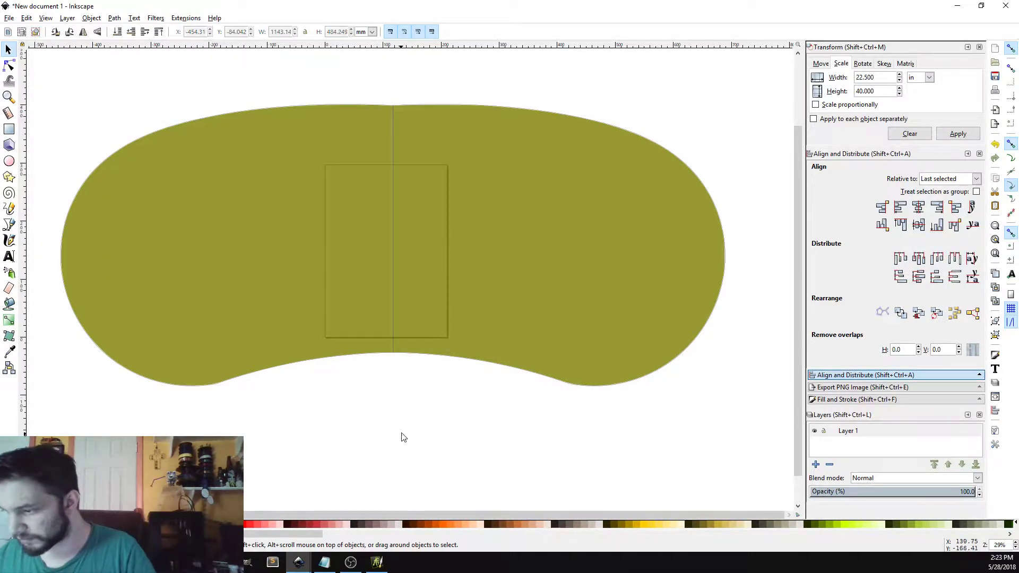
Remove the old thin outline from behind the merged fill and move the fill back up over the page.
click(393, 257)
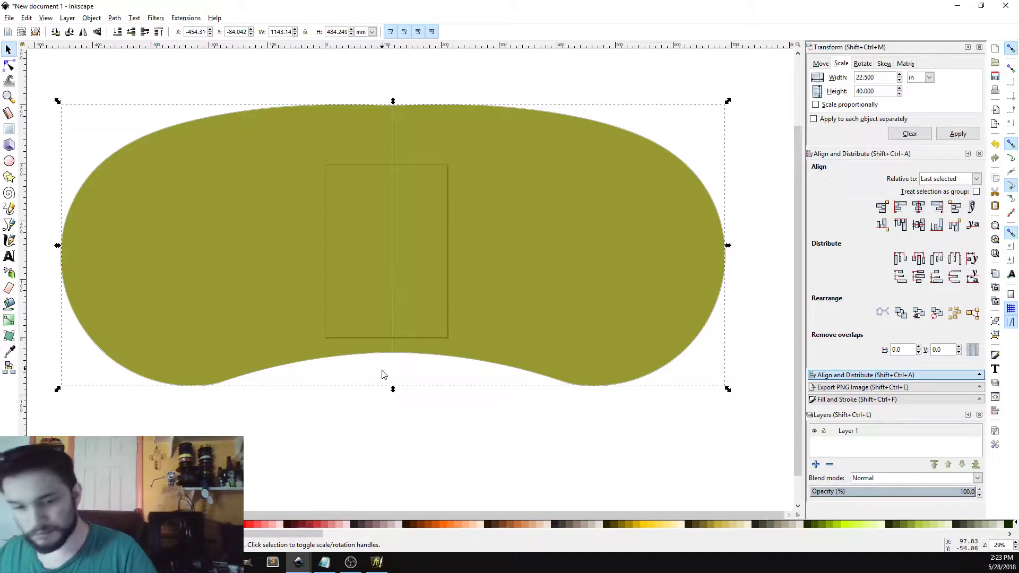
key(Delete)
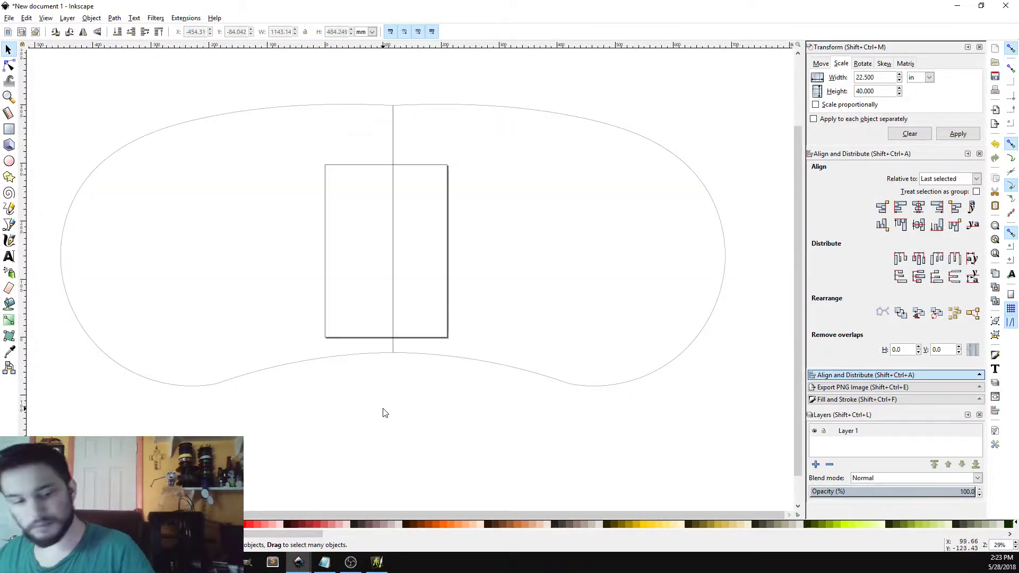
key(ctrl+z)
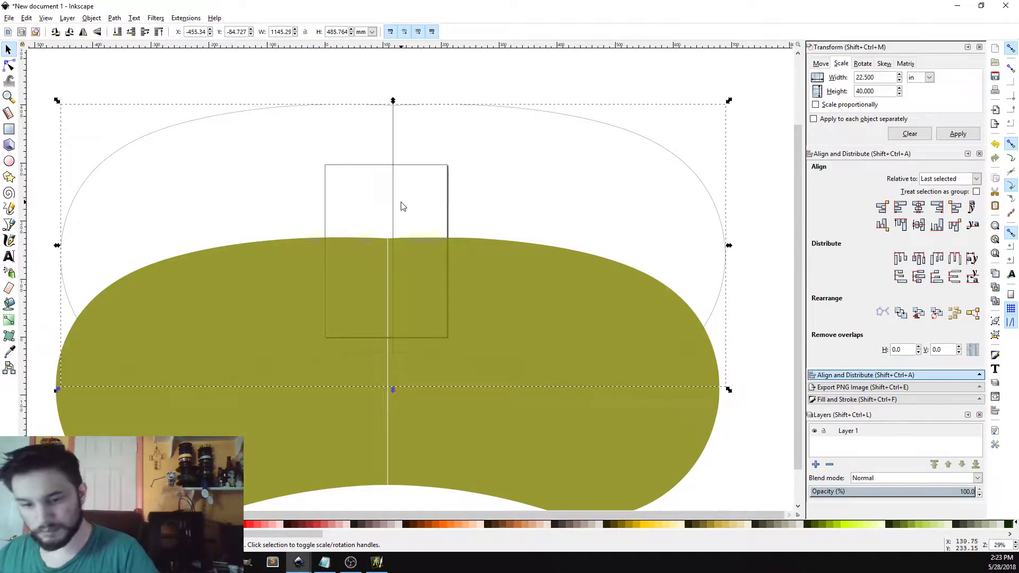
drag(478, 371, 513, 264)
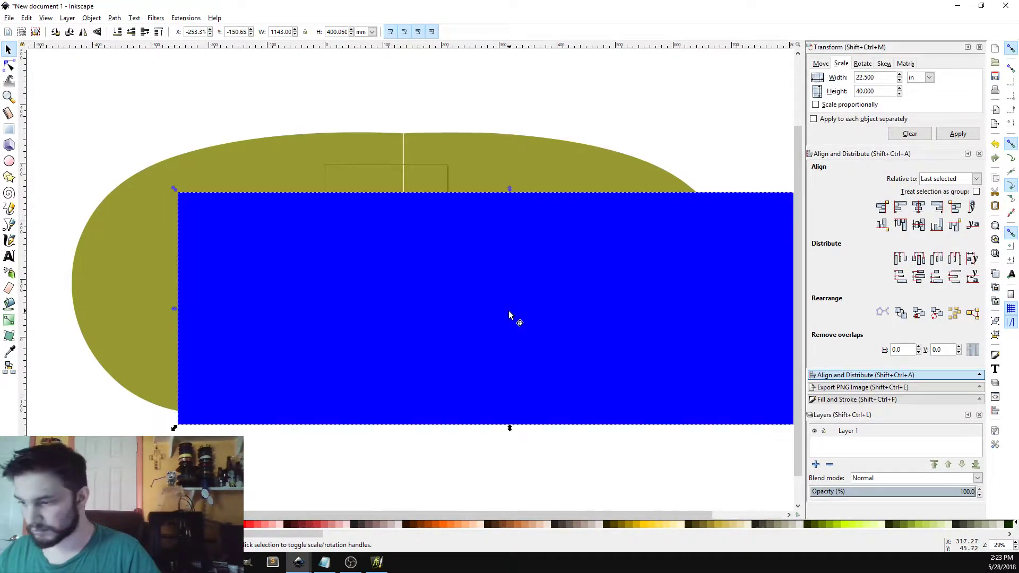
Paste the blue board rectangle, place it over the lap desk shape and lower it to the bottom.
key(ctrl+v)
drag(500, 304, 384, 295)
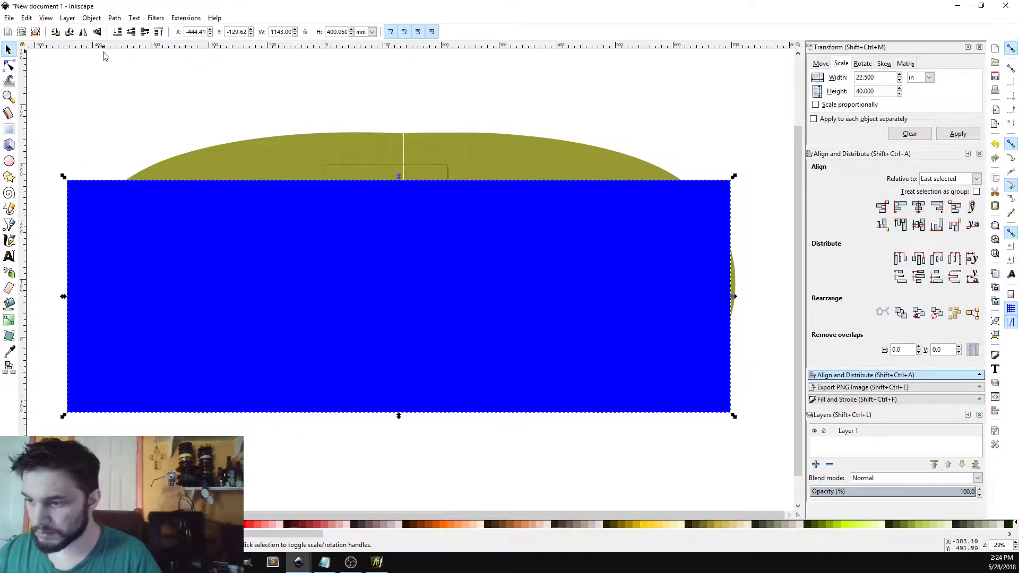
click(118, 31)
Center the lap desk shape and the blue board on each other both horizontally and vertically.
click(486, 162)
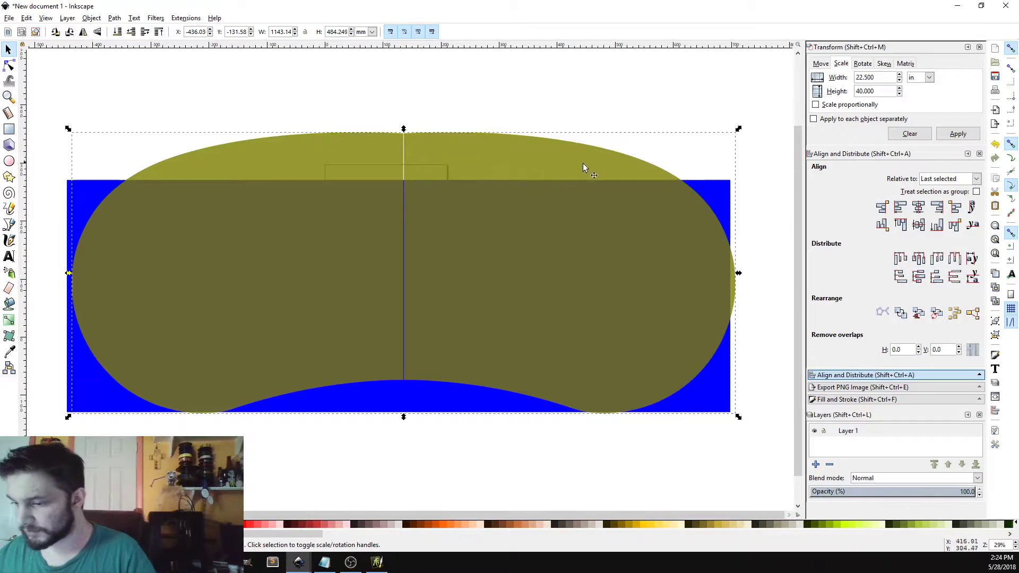
shift+click(718, 395)
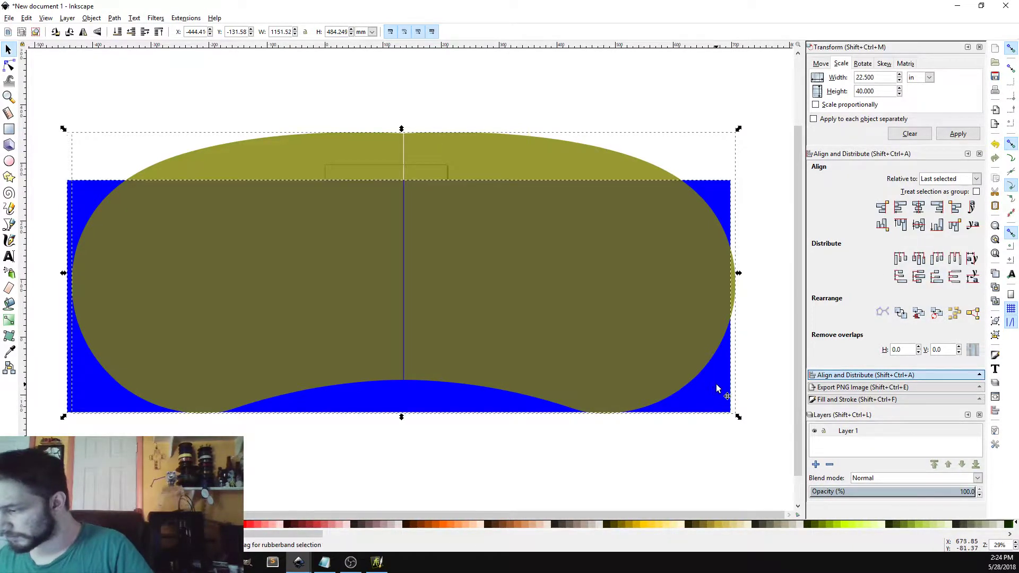
click(920, 210)
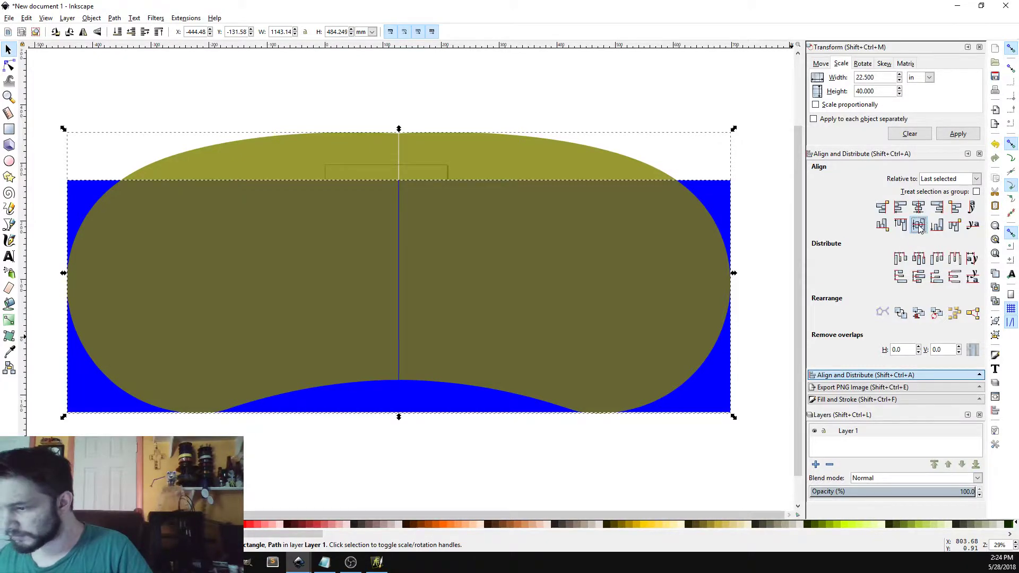
click(924, 228)
click(595, 94)
Draw a narrow rectangle about 14 mm wide and 423 mm tall along the lap desk's center gap.
click(468, 291)
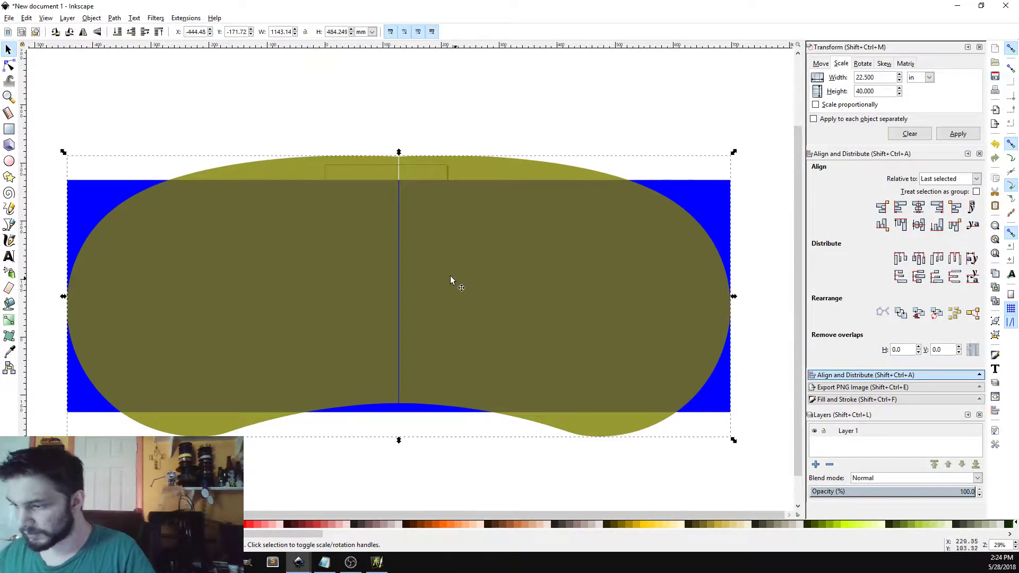
click(9, 65)
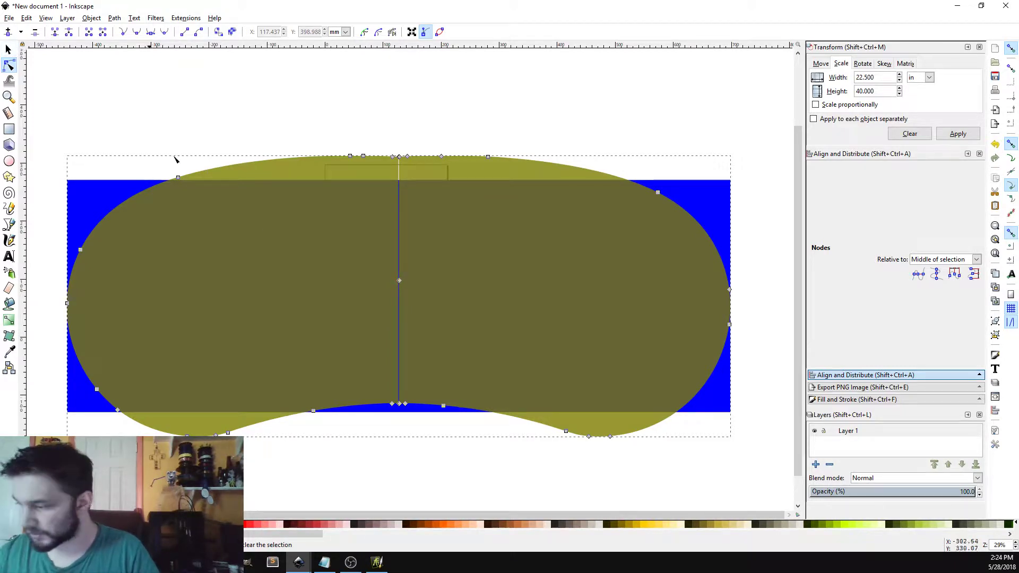
scroll(1015, 546, up, 5)
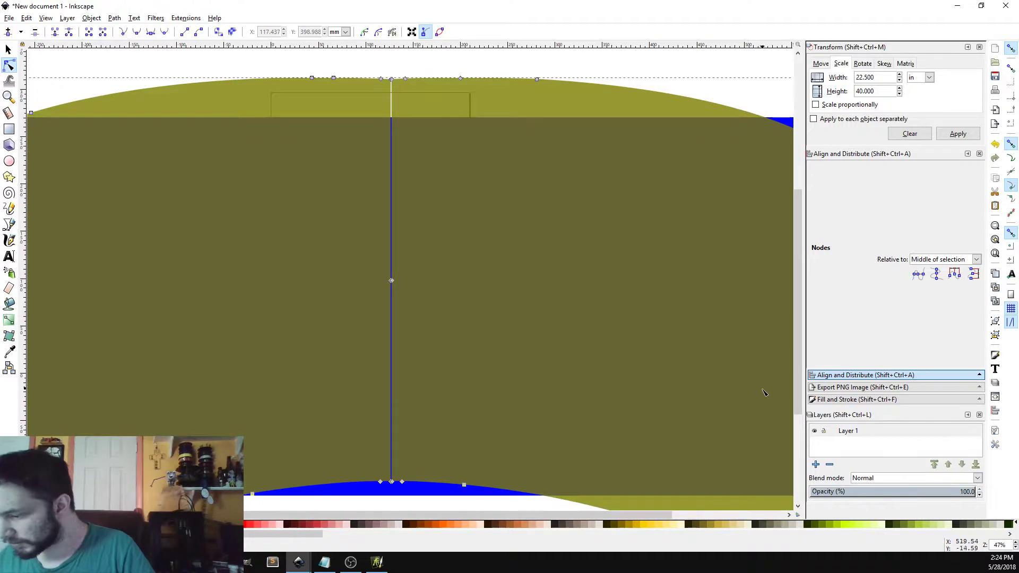
mouse_move(799, 397)
mouse_down()
mouse_move(799, 382)
mouse_move(799, 397)
mouse_up()
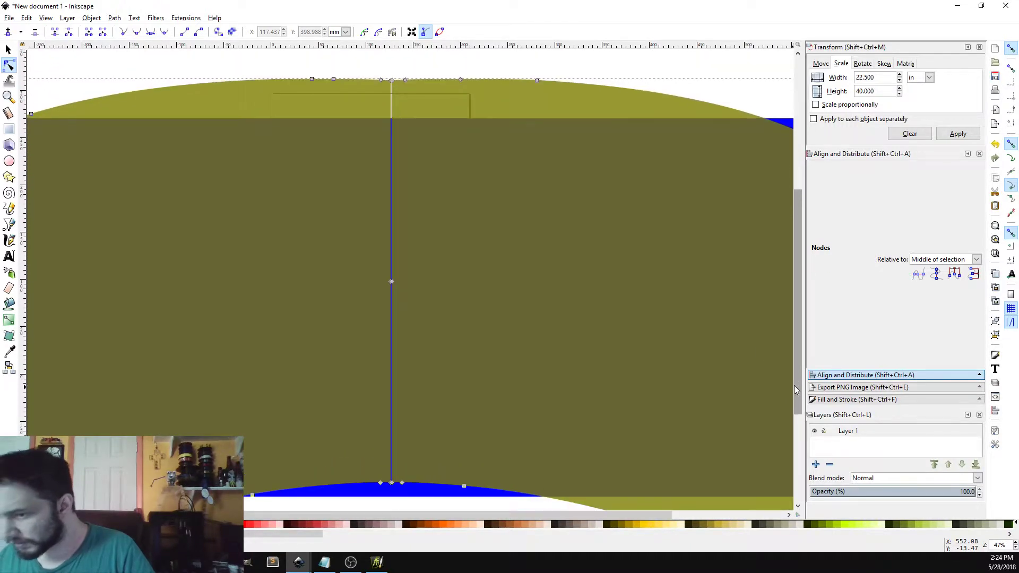
click(9, 145)
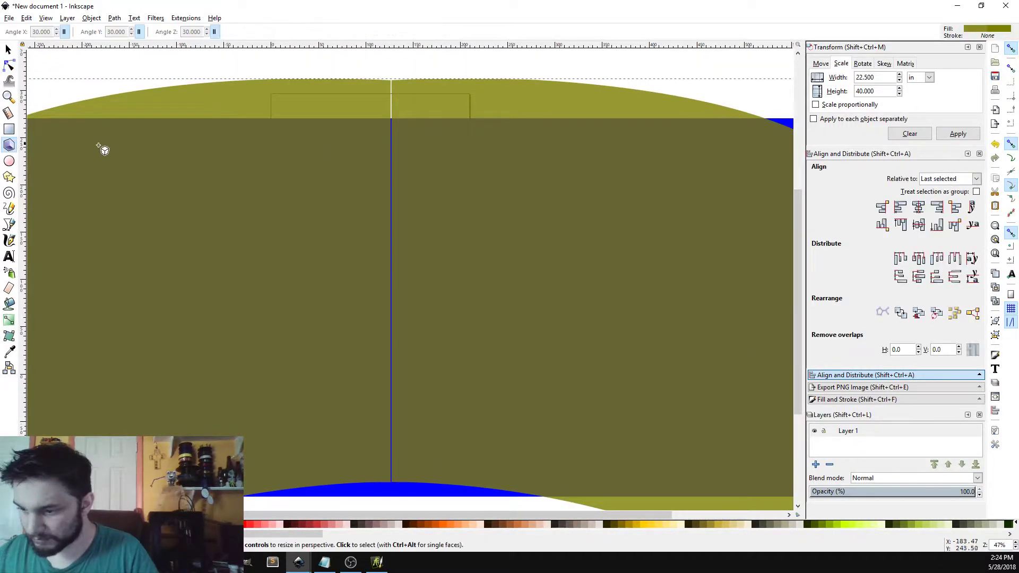
click(9, 129)
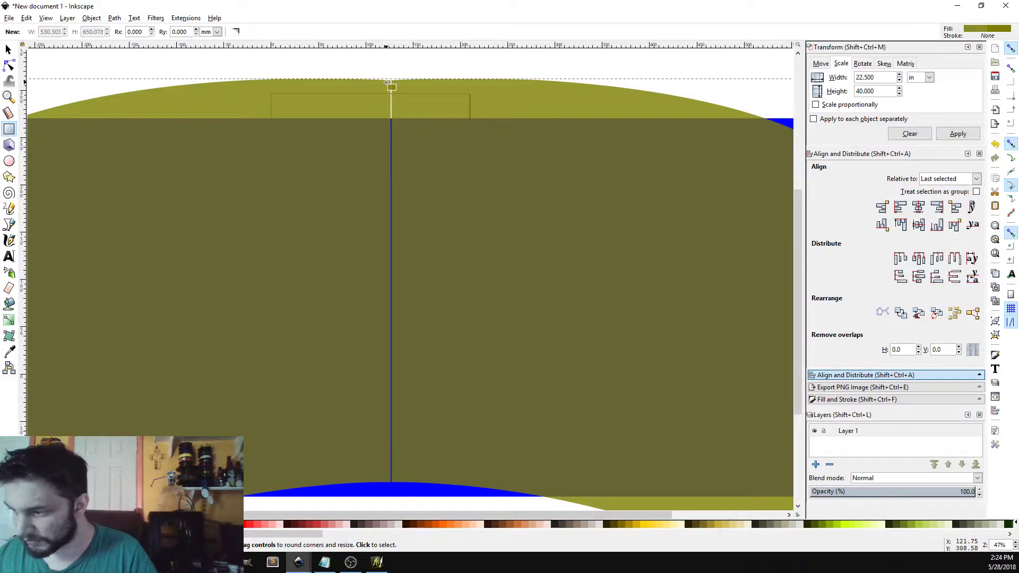
mouse_move(387, 81)
mouse_down()
mouse_move(392, 422)
mouse_move(406, 477)
mouse_up()
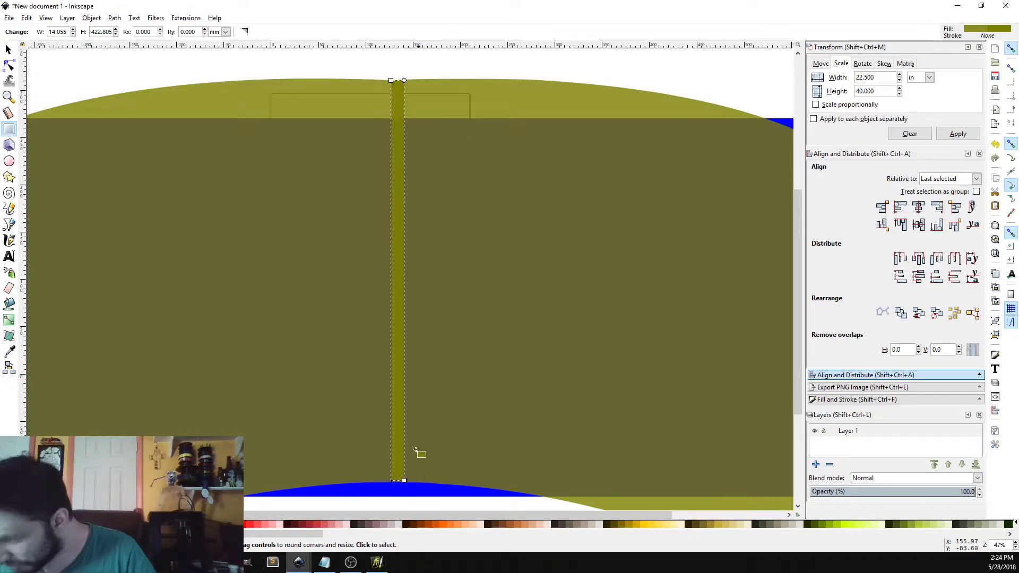
Shift the narrow rectangle sideways until it straddles the lap desk's center gap.
click(8, 50)
drag(394, 224, 388, 229)
key(Left)
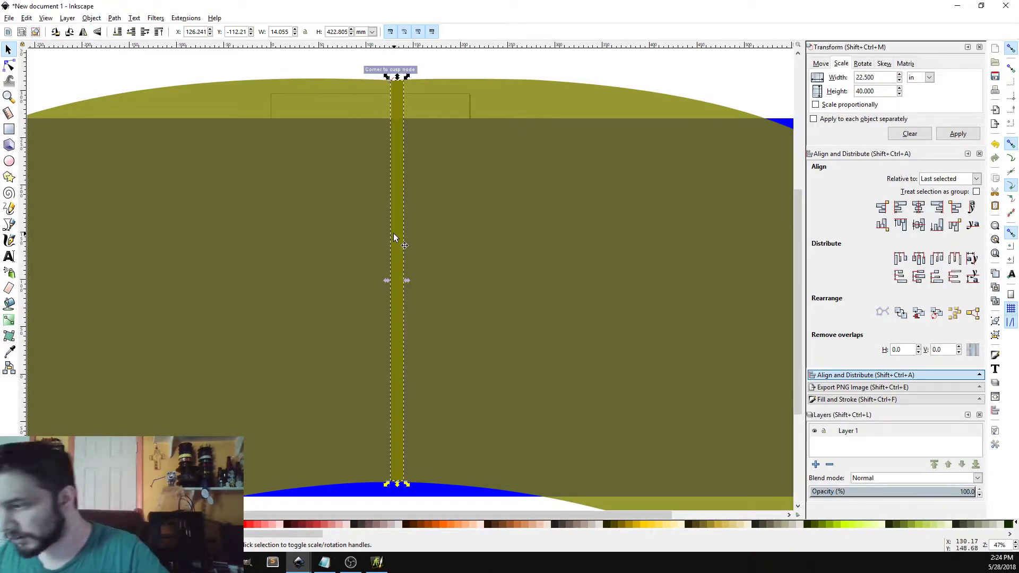
key(Left)
key(Left)
key(Left)
key(Left)
key(Left)
key(Left)
key(Left)
key(Left)
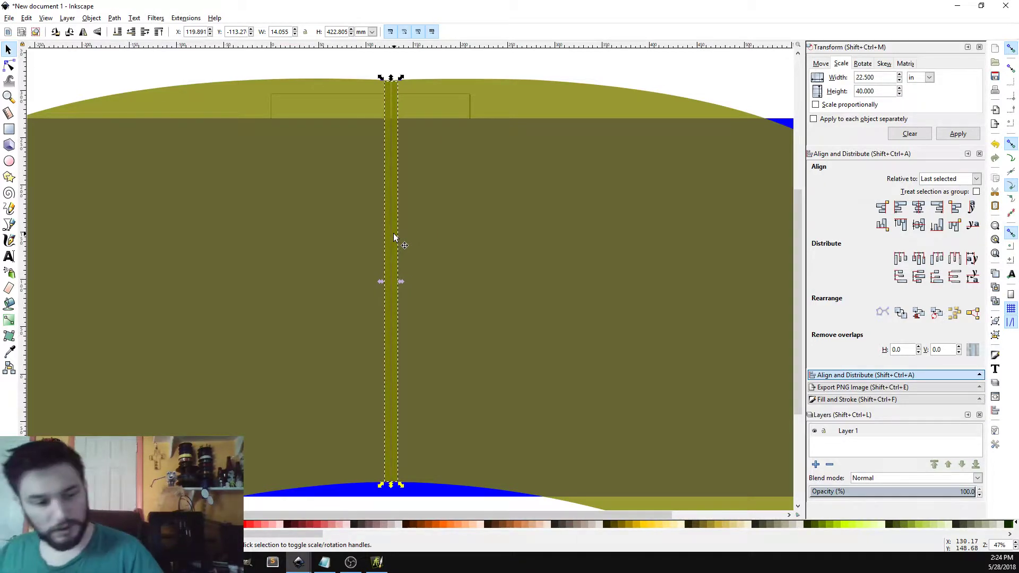
Union the narrow rectangle with the lap desk shape to close the center gap.
shift+click(535, 208)
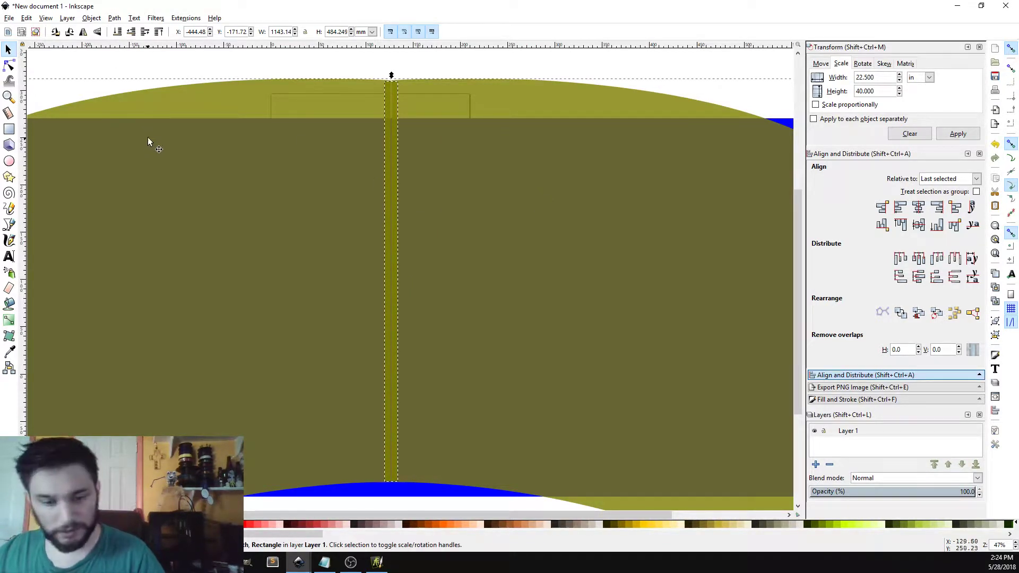
click(135, 17)
mouse_move(114, 17)
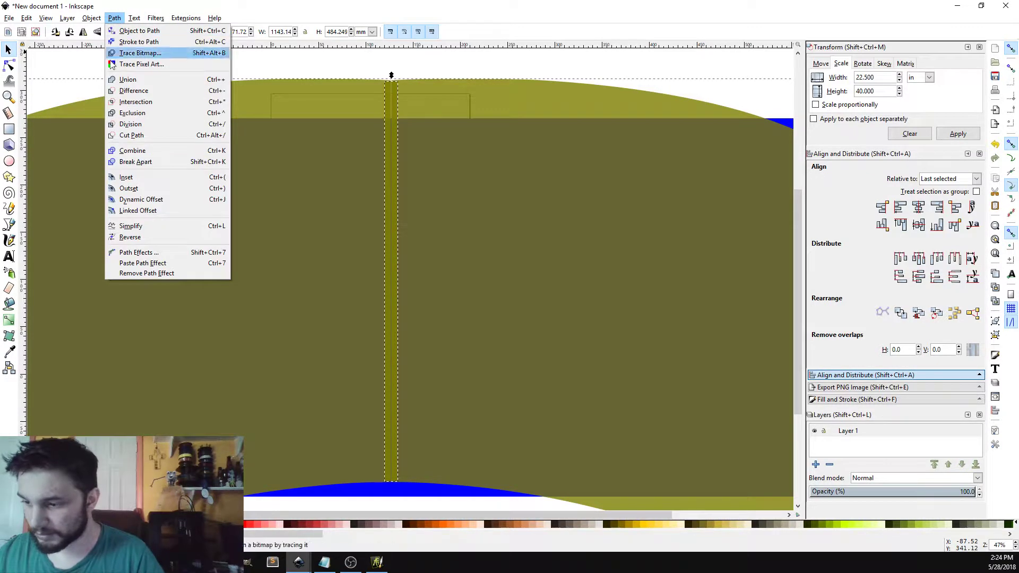
click(136, 88)
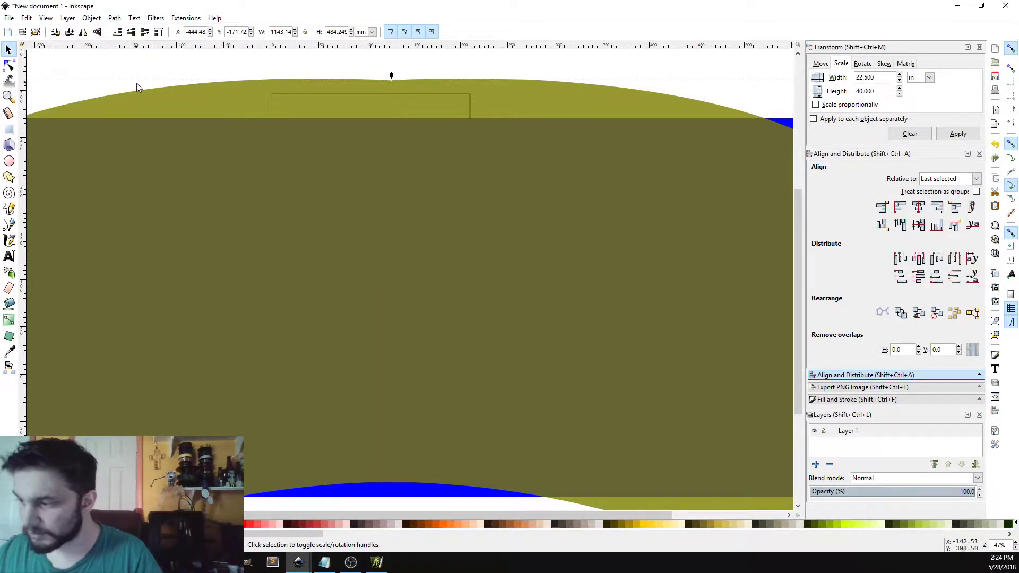
Delete the notch nodes at the middle of the upper edge and retract the neighboring nodes' inner handles to straighten that segment.
click(9, 65)
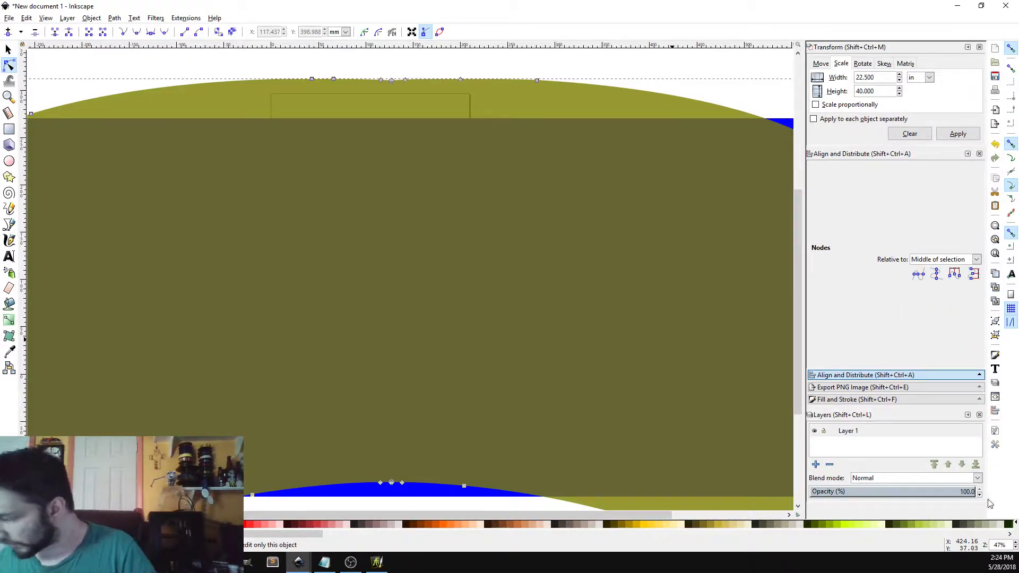
click(1016, 543)
click(1015, 543)
click(1015, 542)
click(1015, 542)
click(1016, 542)
click(1016, 542)
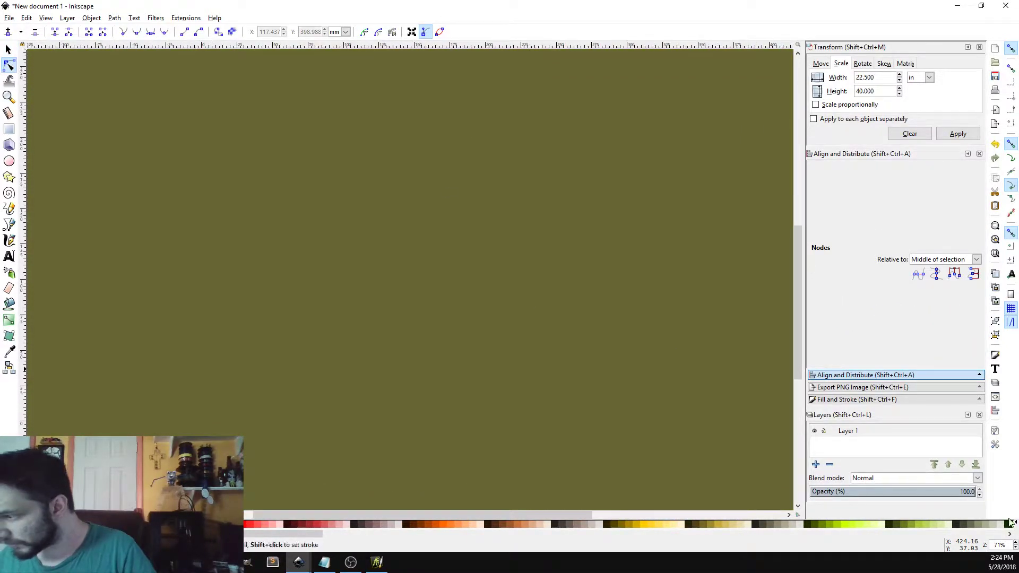
drag(803, 318, 808, 260)
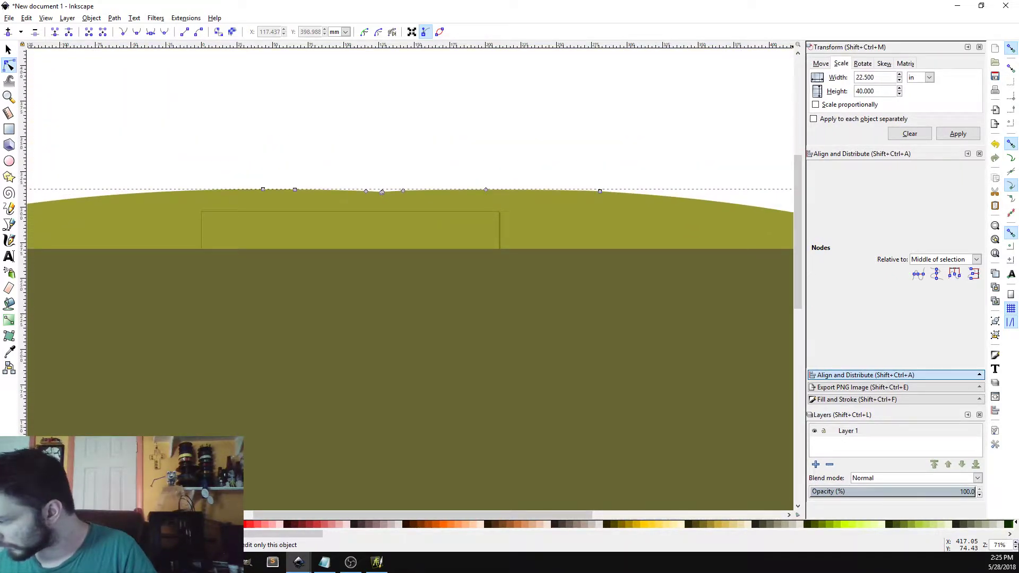
click(1016, 542)
click(1016, 543)
click(1016, 543)
click(1016, 542)
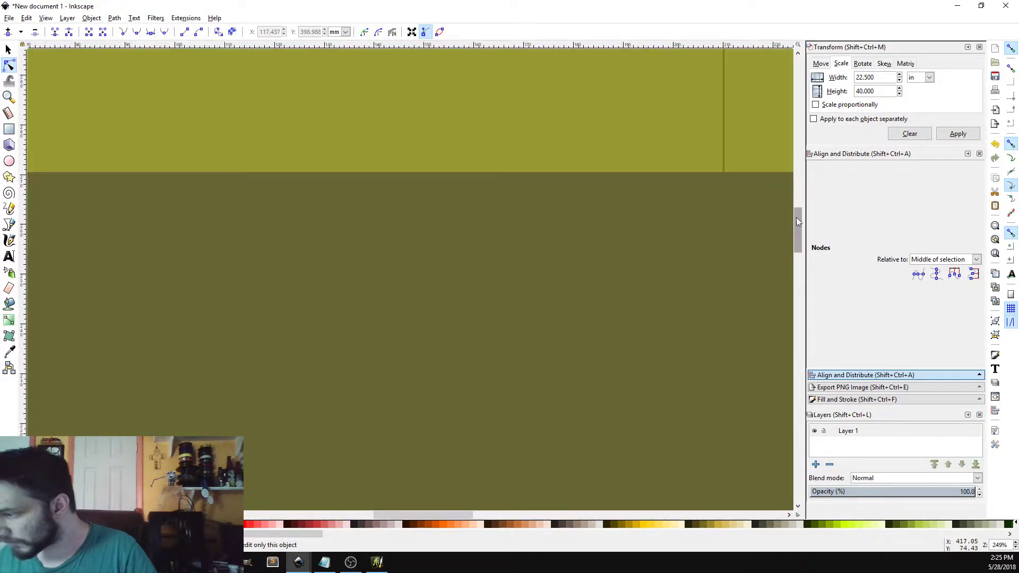
drag(800, 238, 810, 213)
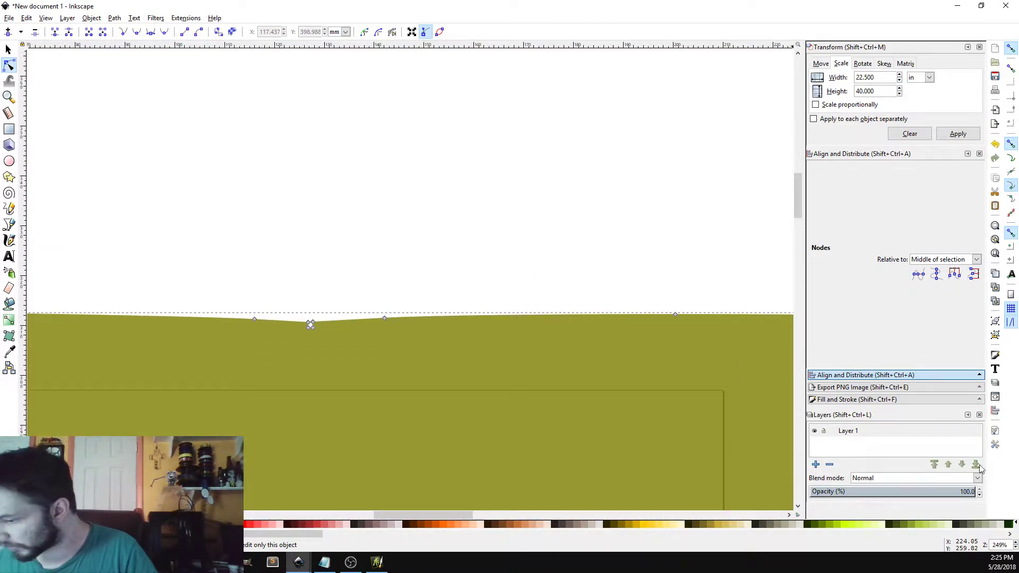
click(1016, 542)
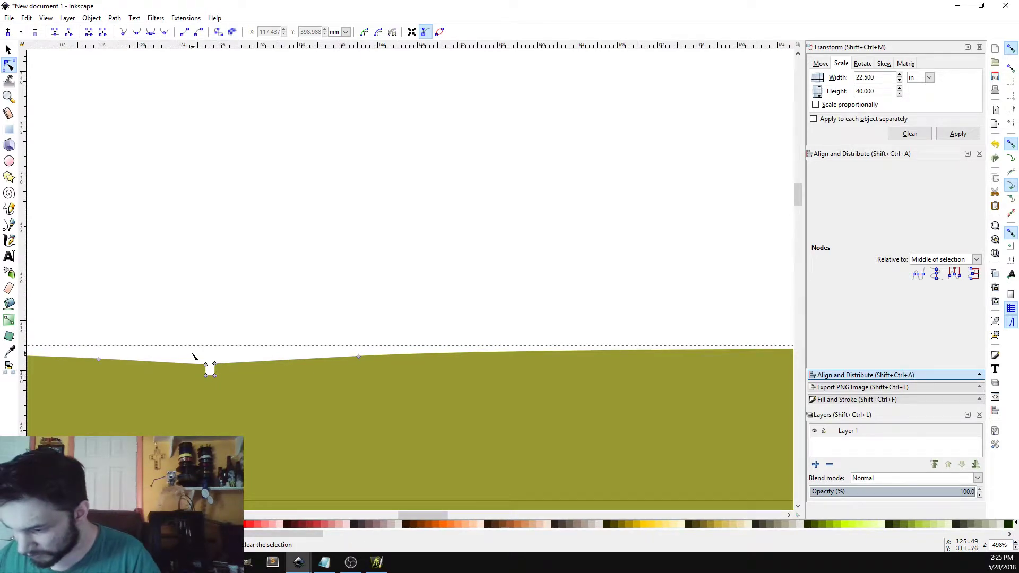
drag(226, 384, 229, 384)
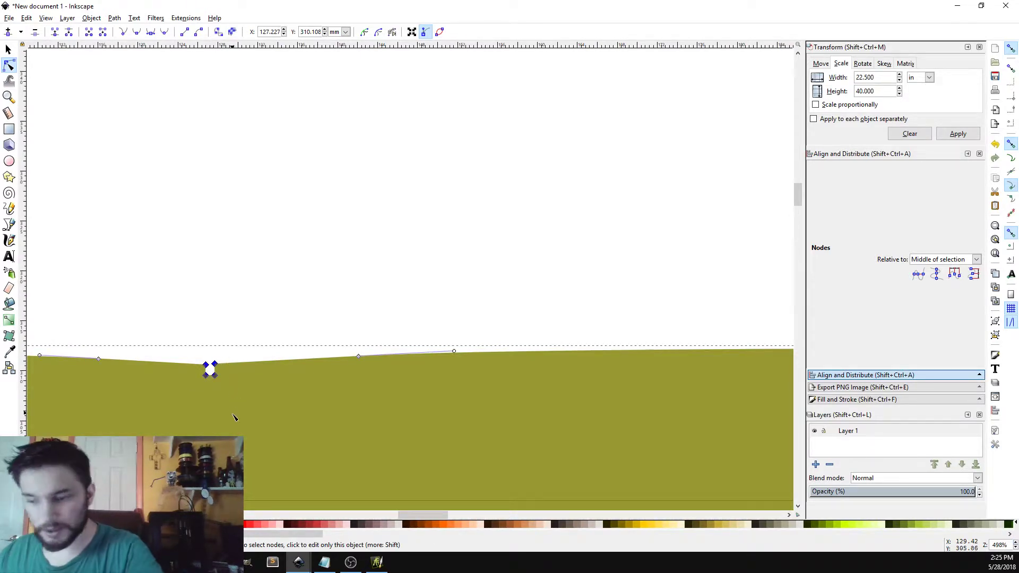
key(Delete)
drag(234, 381, 359, 357)
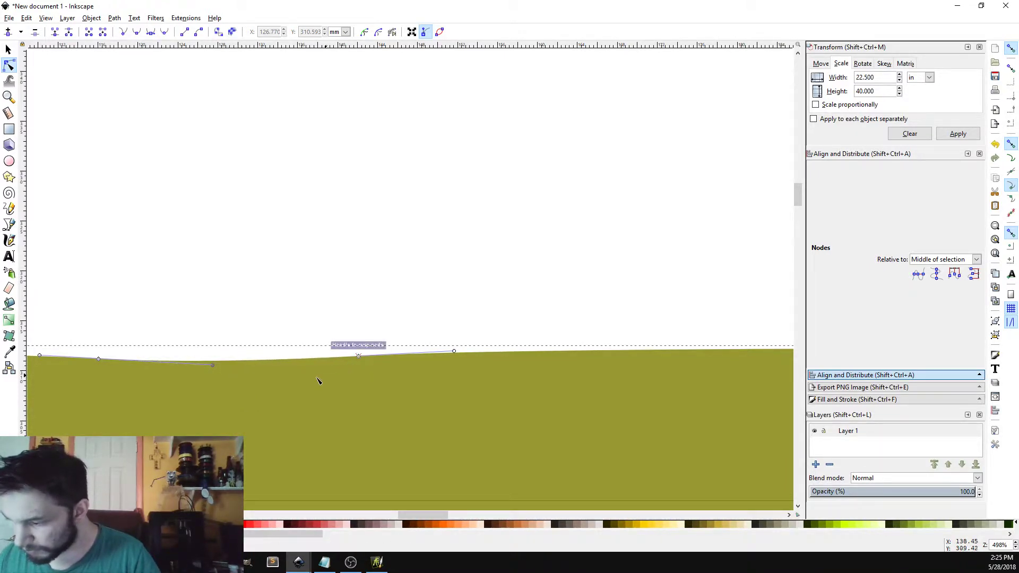
drag(213, 366, 98, 359)
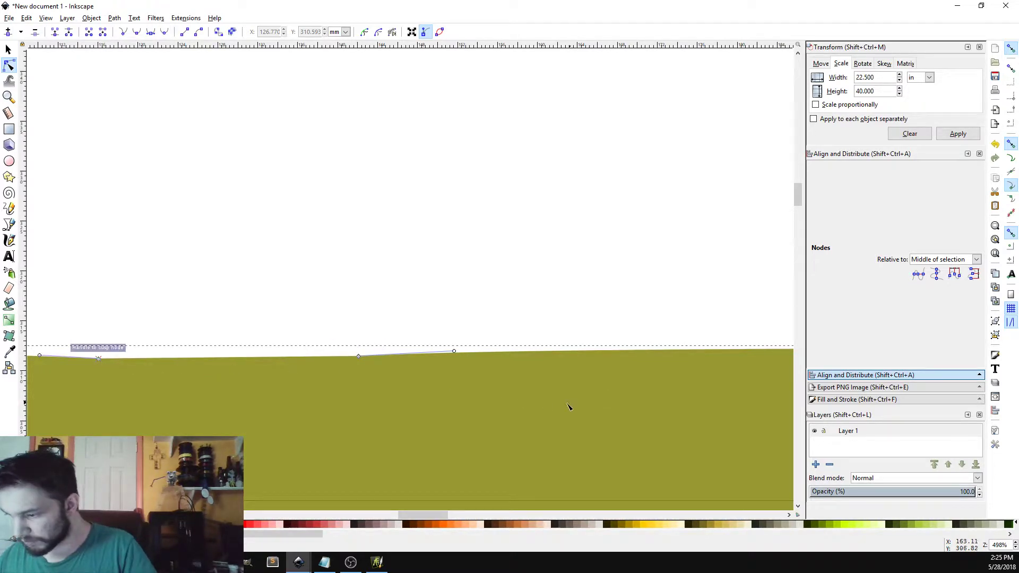
Delete the notch nodes at the middle of the lap desk's scooped lower edge.
drag(796, 191, 795, 411)
drag(187, 278, 230, 318)
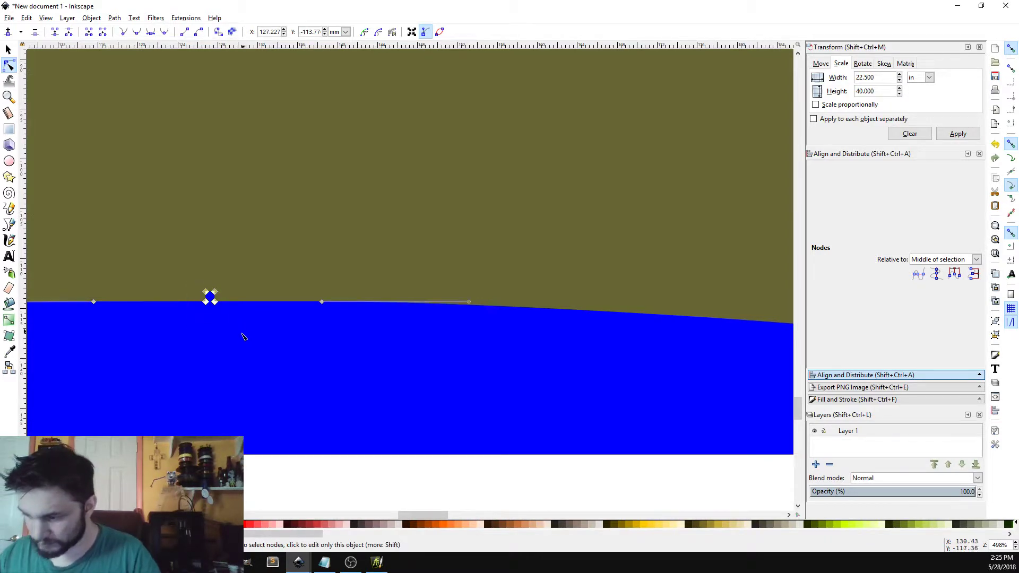
key(Delete)
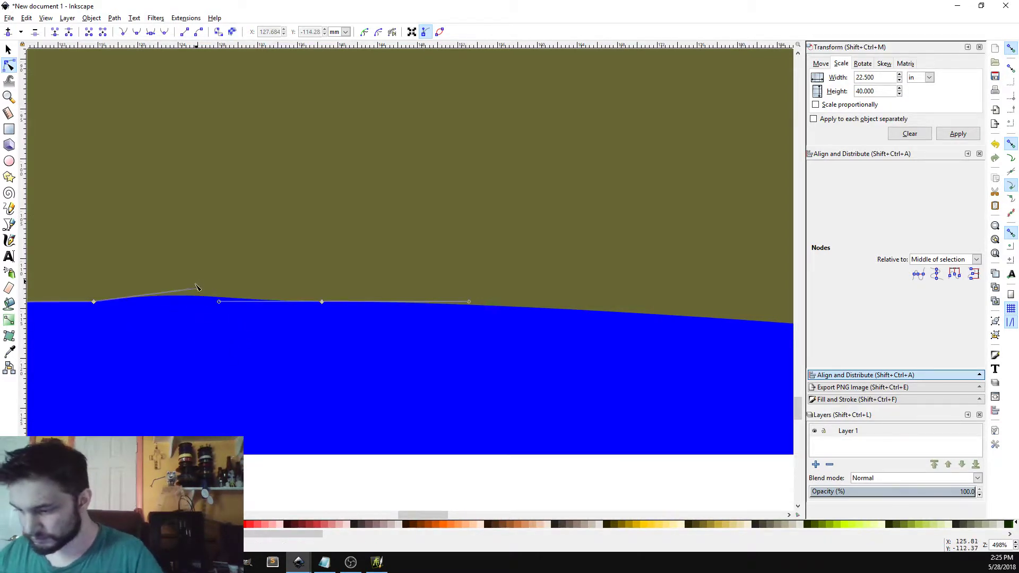
Retract the inner handles of the two middle nodes on the scooped lower edge to straighten the segment between them.
drag(199, 289, 95, 303)
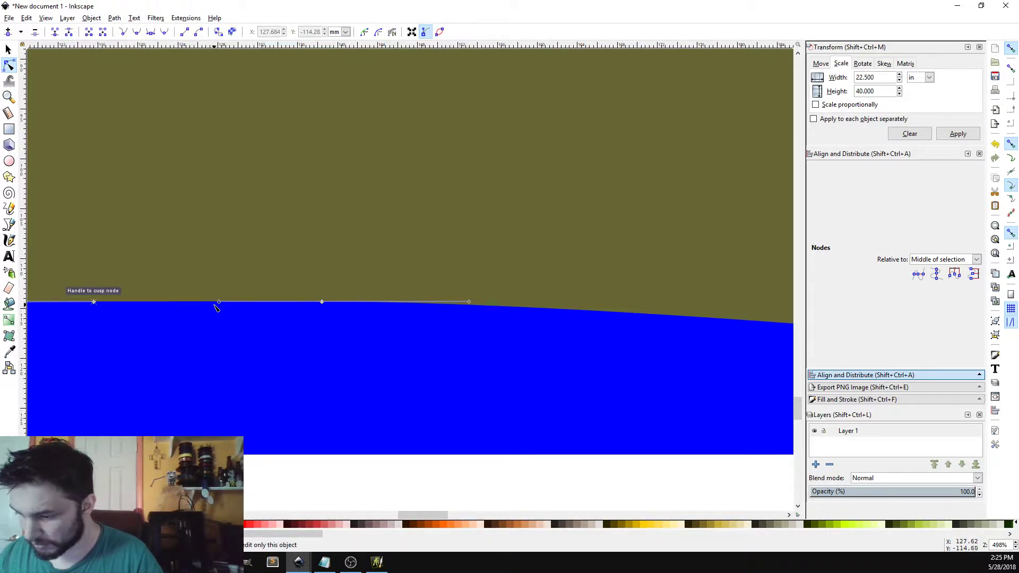
drag(219, 302, 324, 304)
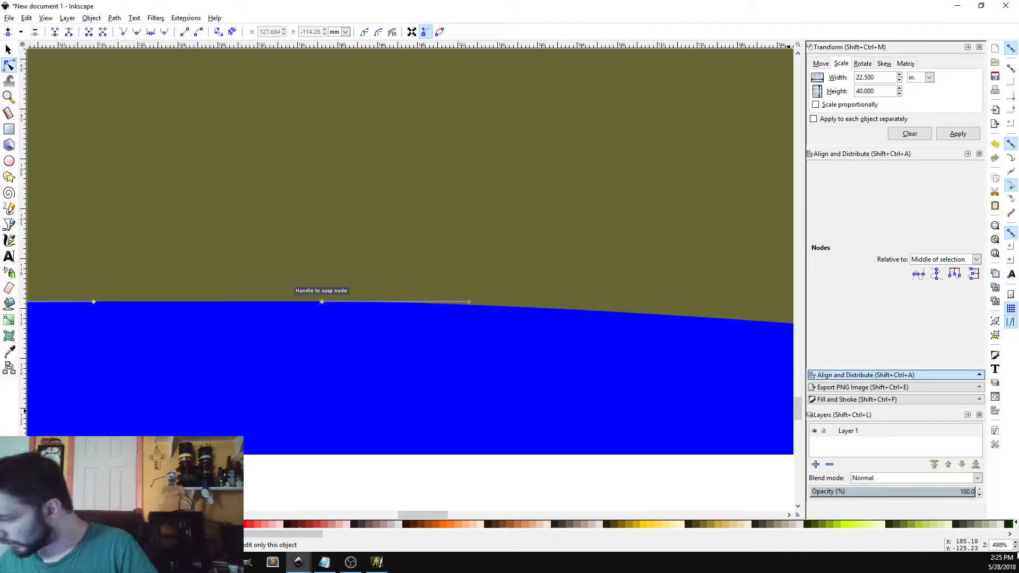
Scale the lap desk shape to 45 in wide by 15.75 in tall to fit the blue board.
click(1015, 549)
click(1015, 550)
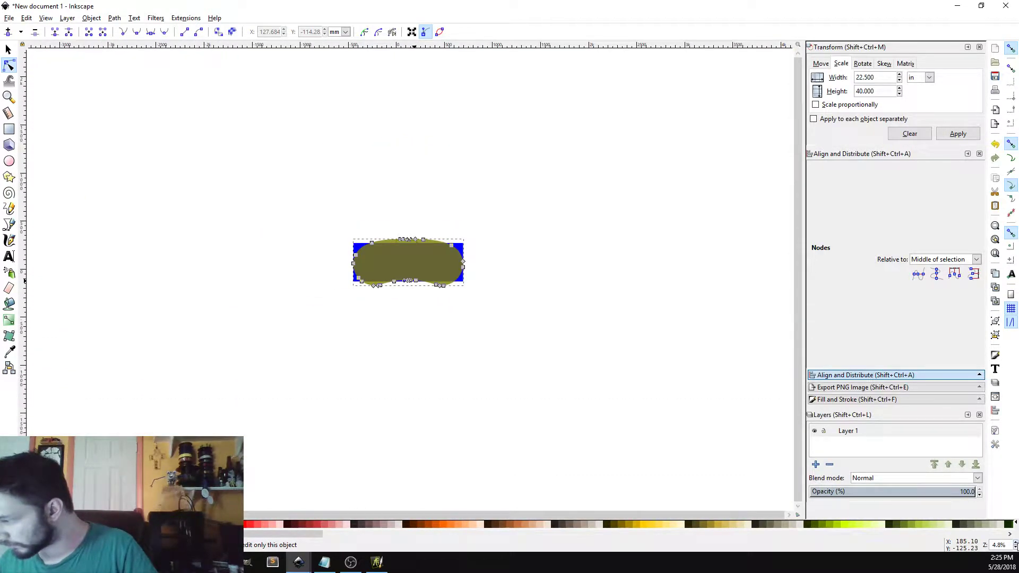
click(1016, 542)
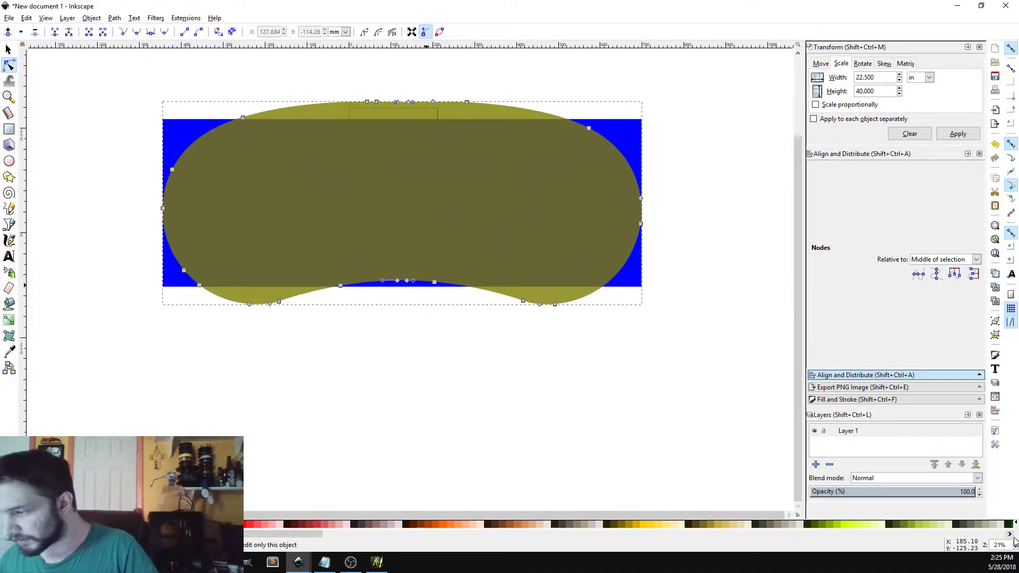
click(1015, 542)
click(1015, 542)
click(1016, 542)
click(1016, 542)
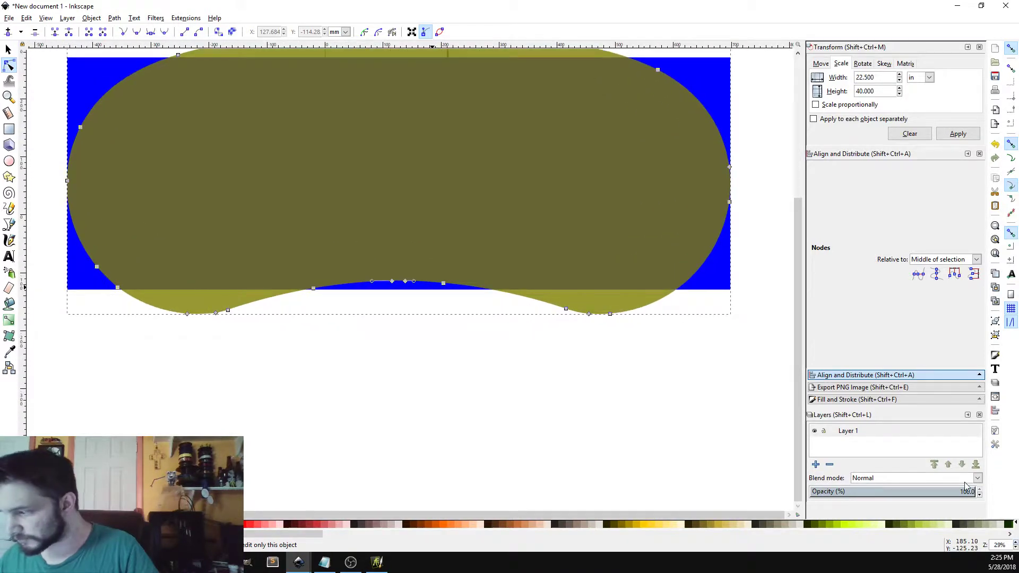
scroll(796, 268, up, 5)
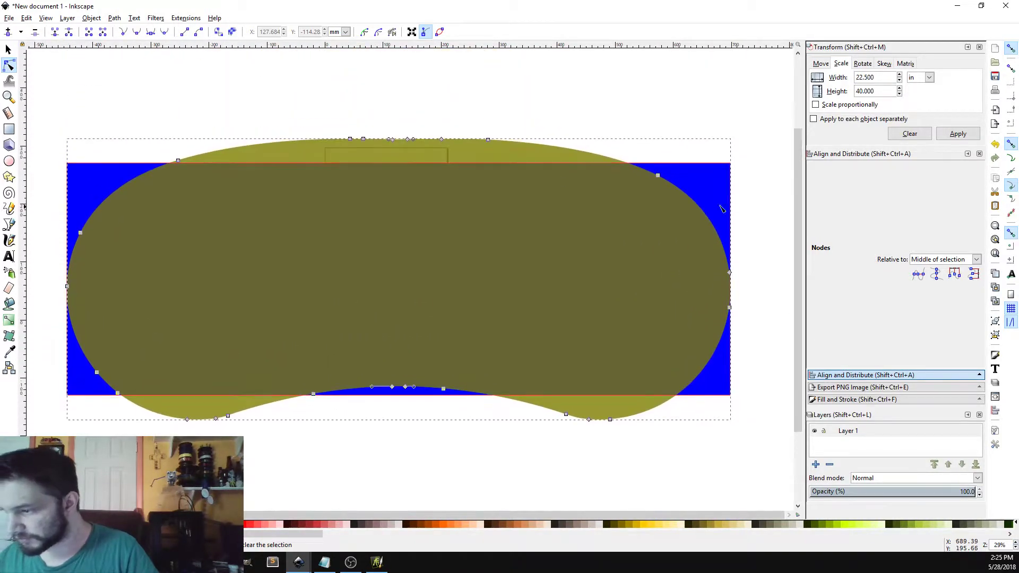
click(8, 48)
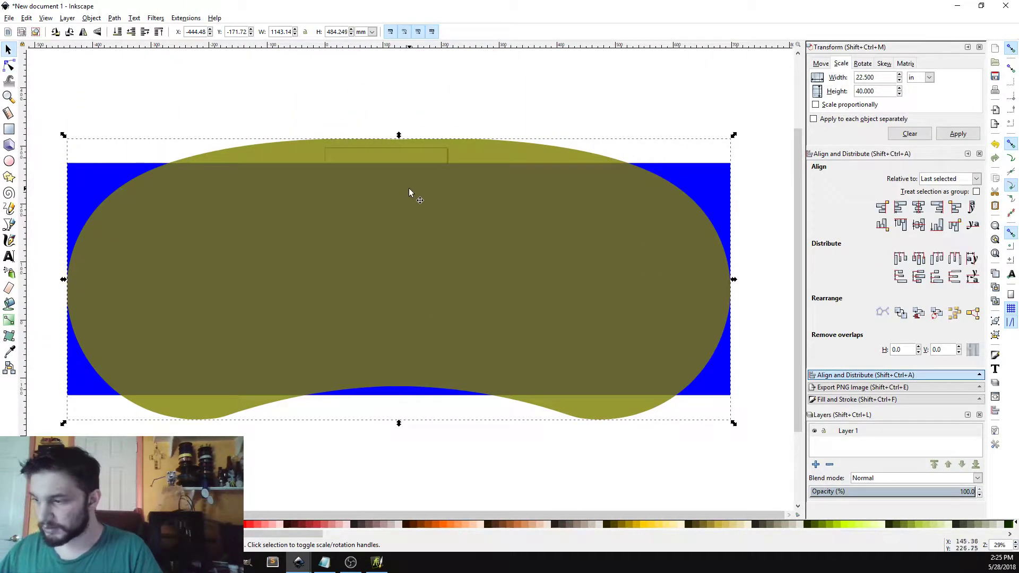
click(407, 215)
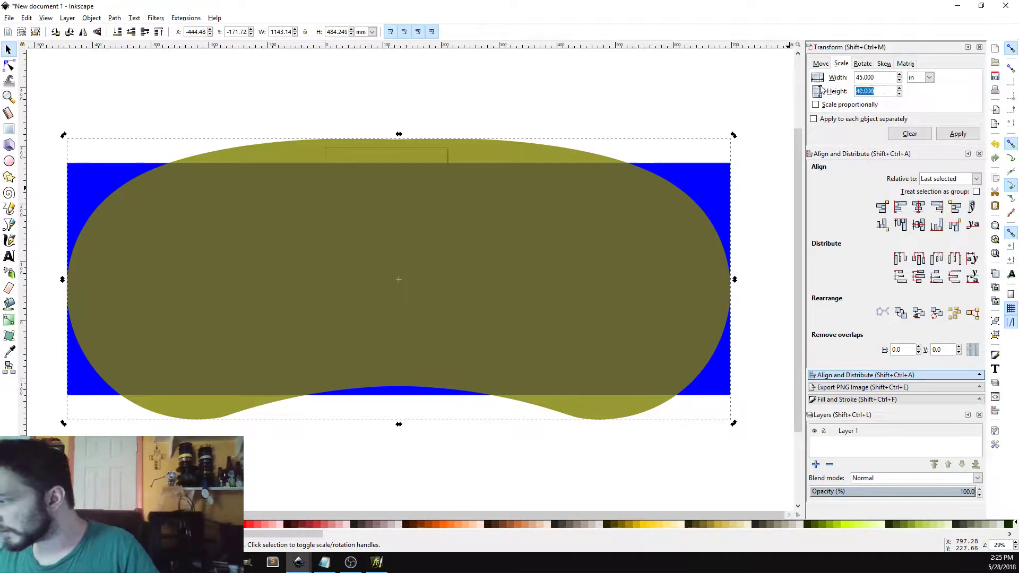
text(15.)
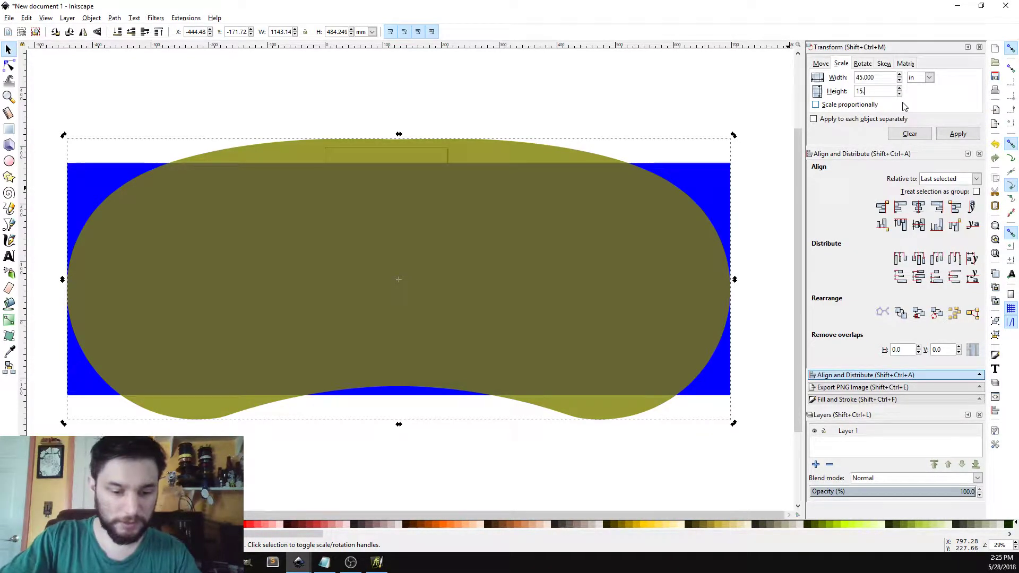
text(75)
key(Return)
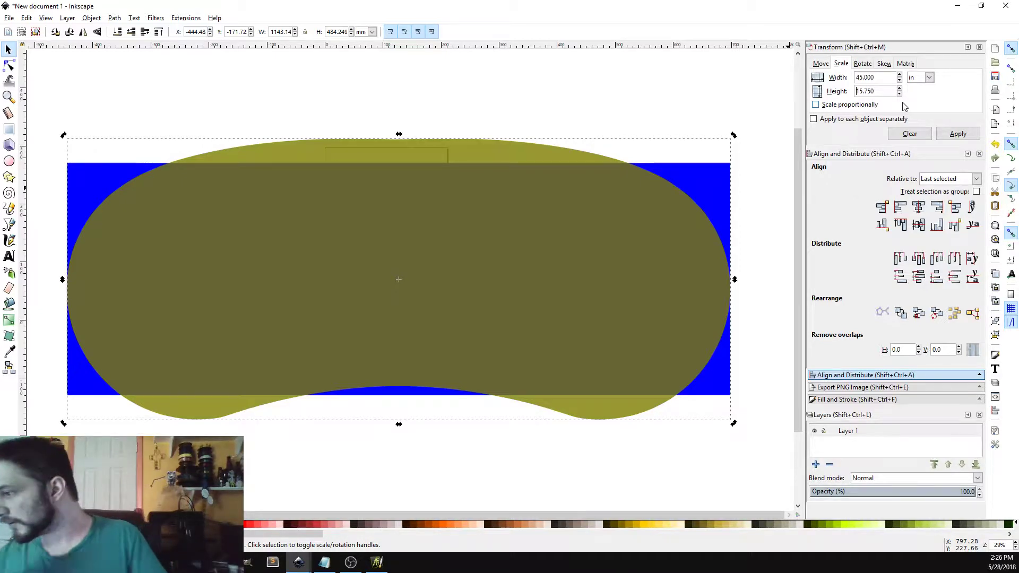
click(954, 134)
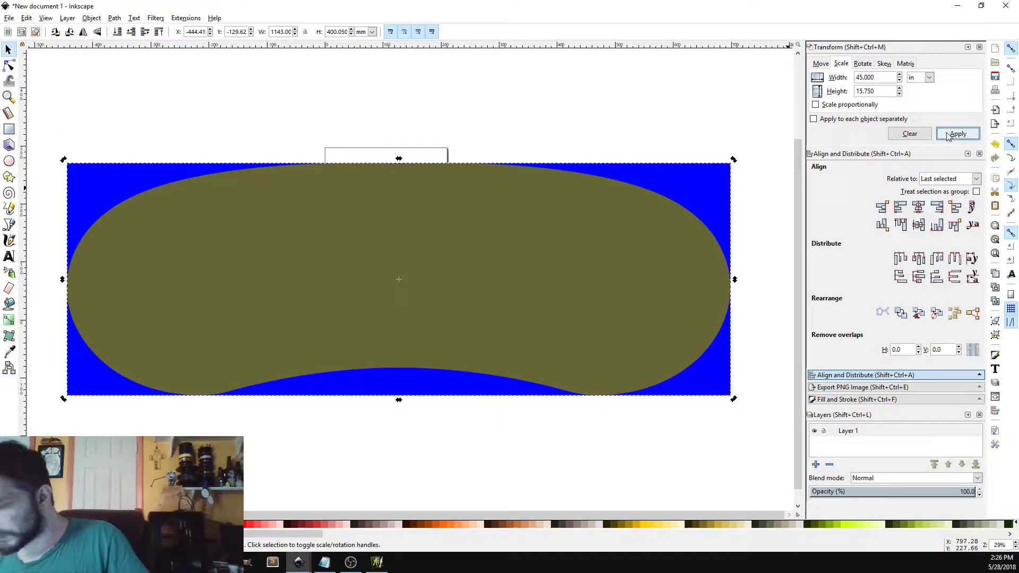
Draw a horizontal rectangle about 885 mm by 44 mm below the blue board and fill it red.
click(457, 452)
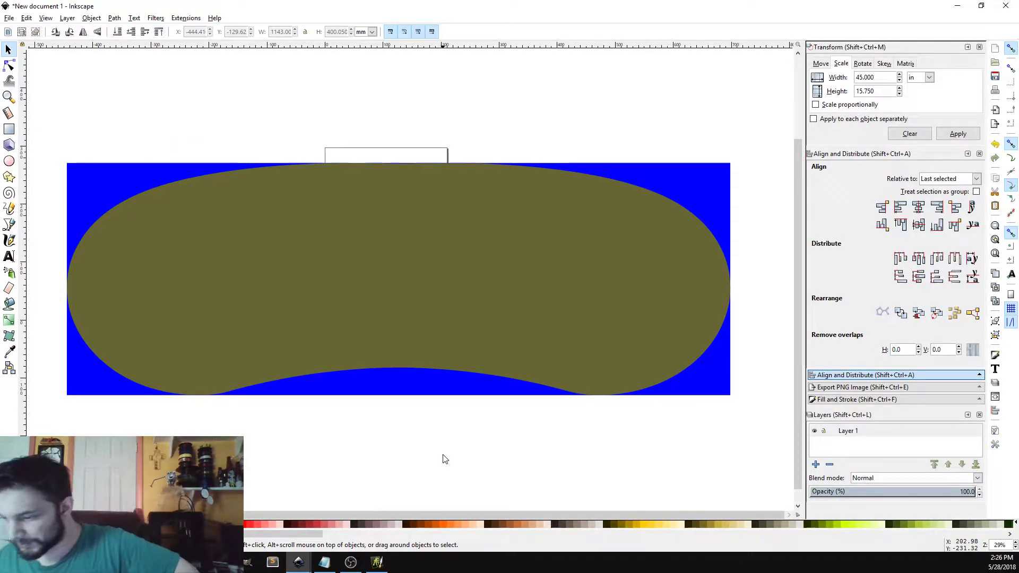
click(403, 384)
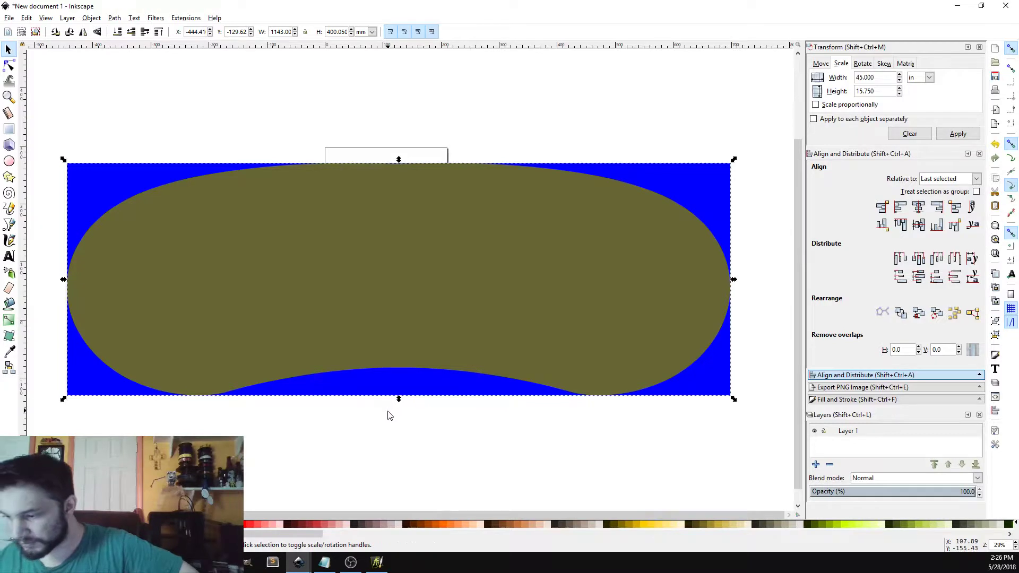
click(9, 129)
mouse_move(146, 451)
mouse_down()
mouse_move(545, 448)
mouse_move(660, 425)
mouse_up()
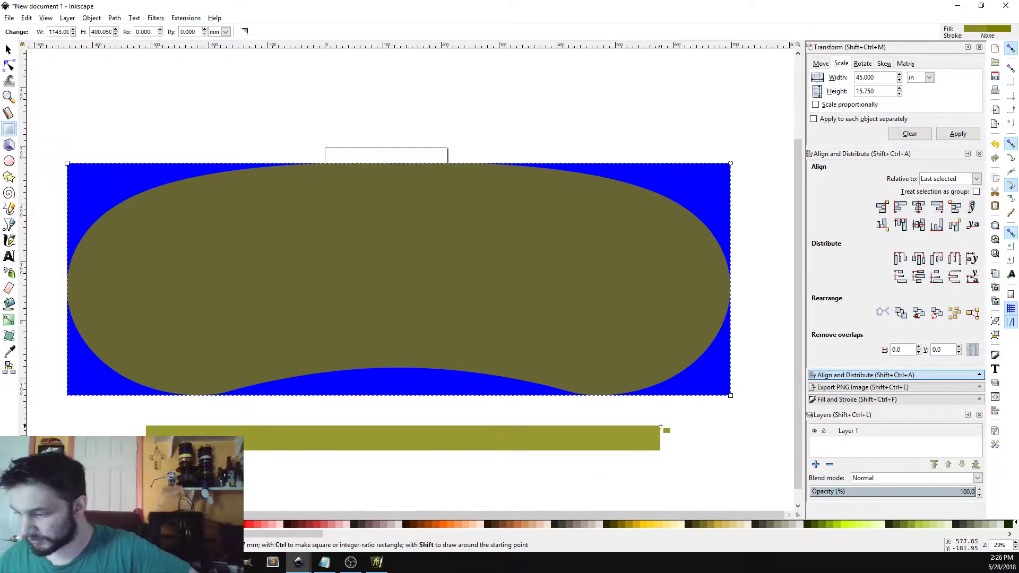
click(123, 524)
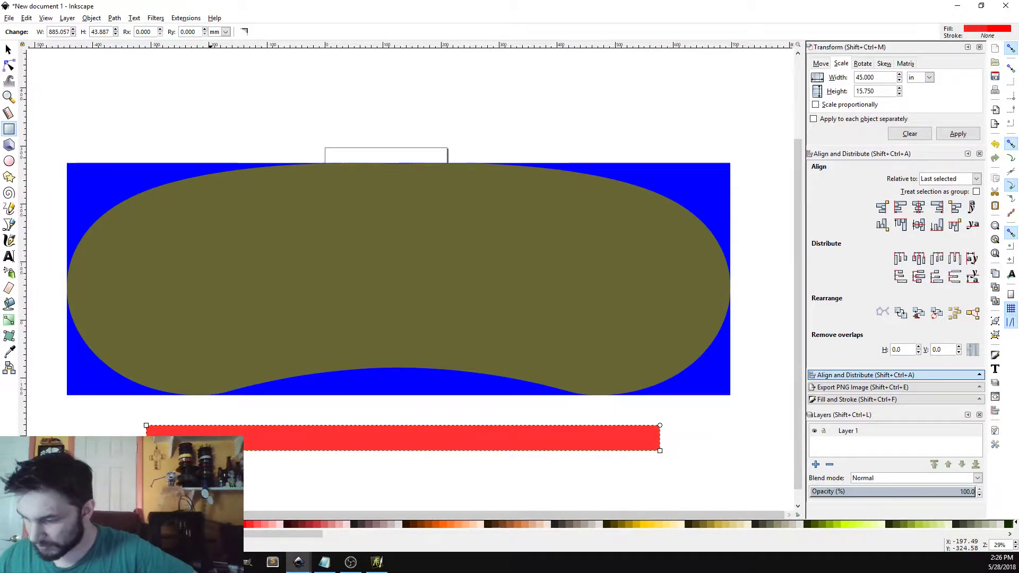
Scale the red rectangle to 45 in wide by 2.5 in tall.
mouse_move(888, 91)
mouse_down()
mouse_move(856, 91)
mouse_move(889, 91)
mouse_up()
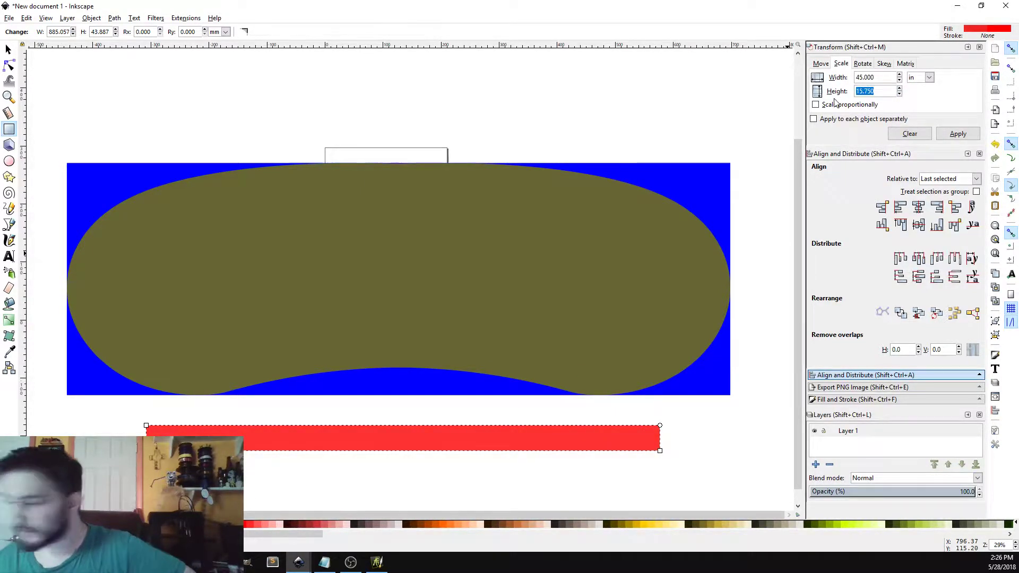
text(2.5)
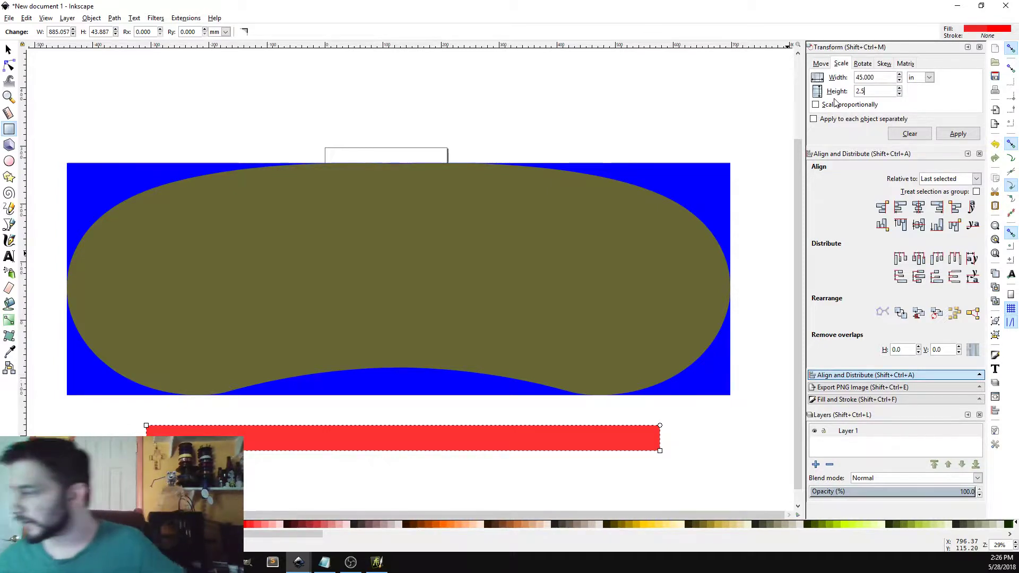
click(962, 135)
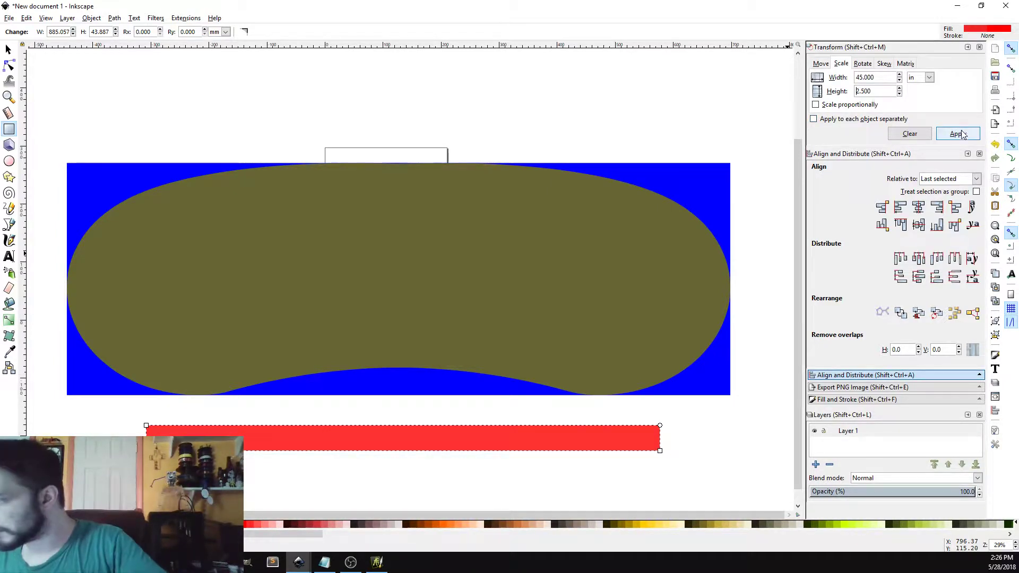
click(962, 135)
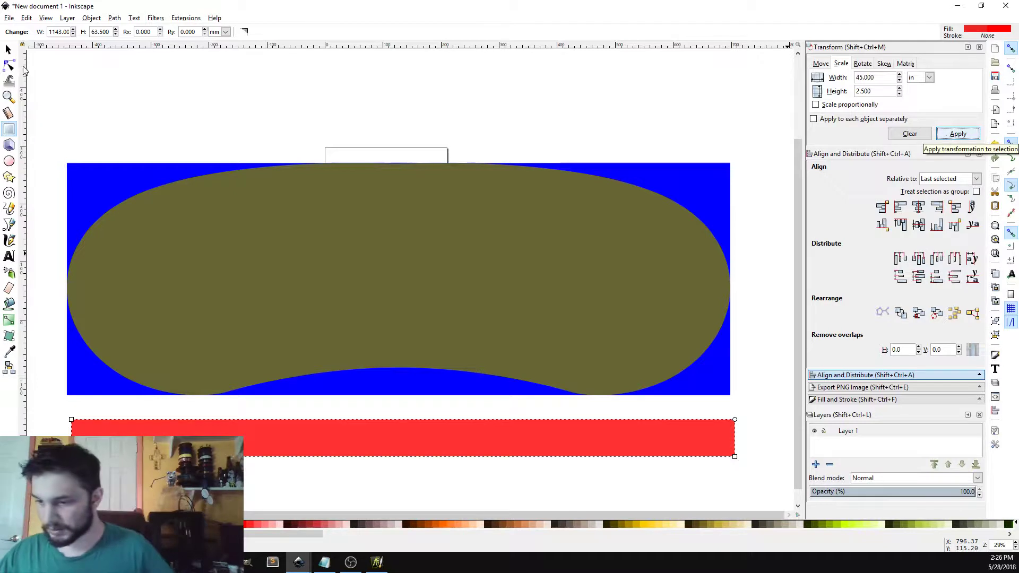
click(9, 50)
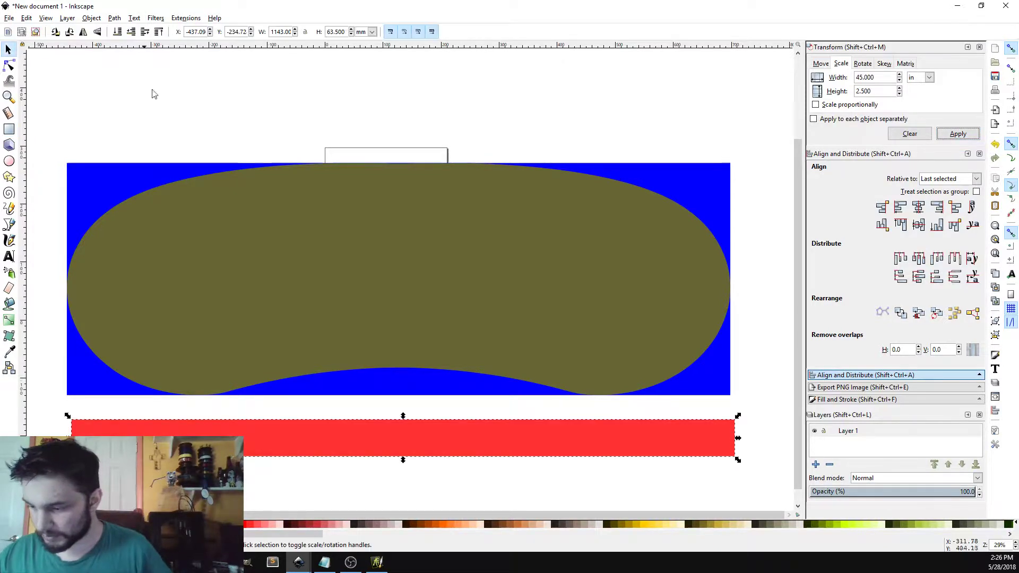
Align the red rectangle's bottom edge with the bottom edge of the blue board.
shift+click(417, 387)
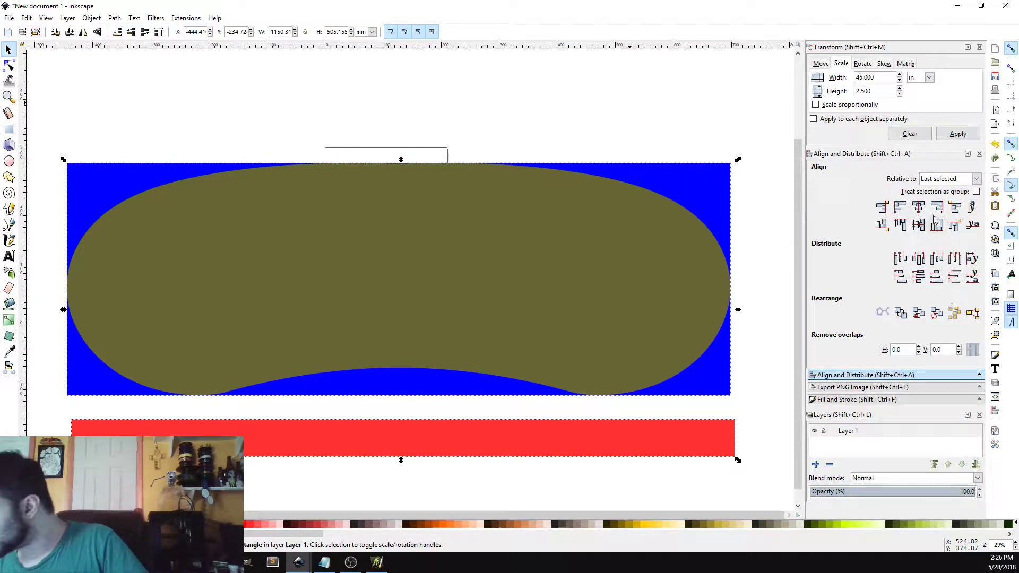
click(886, 226)
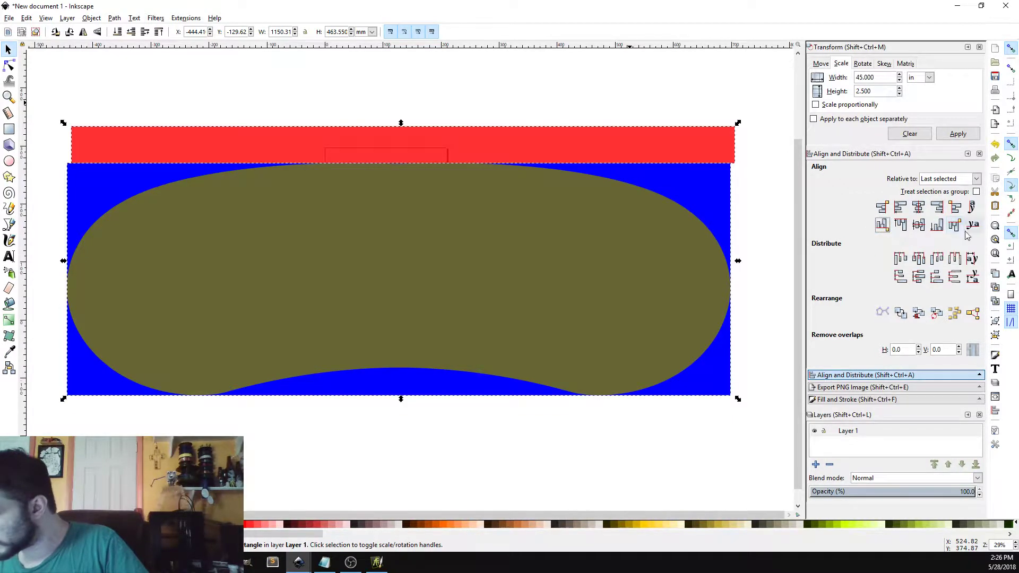
click(936, 227)
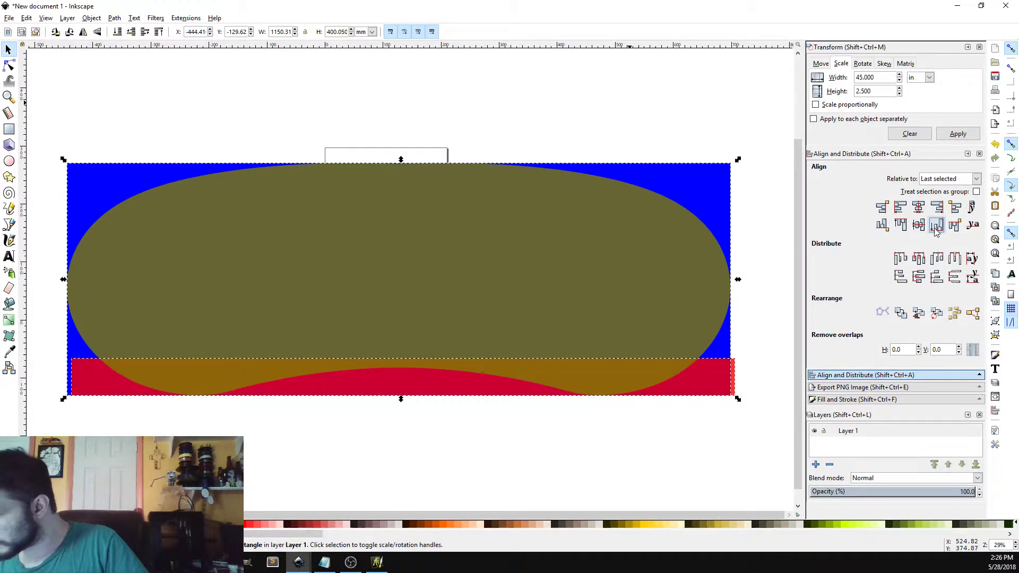
click(402, 464)
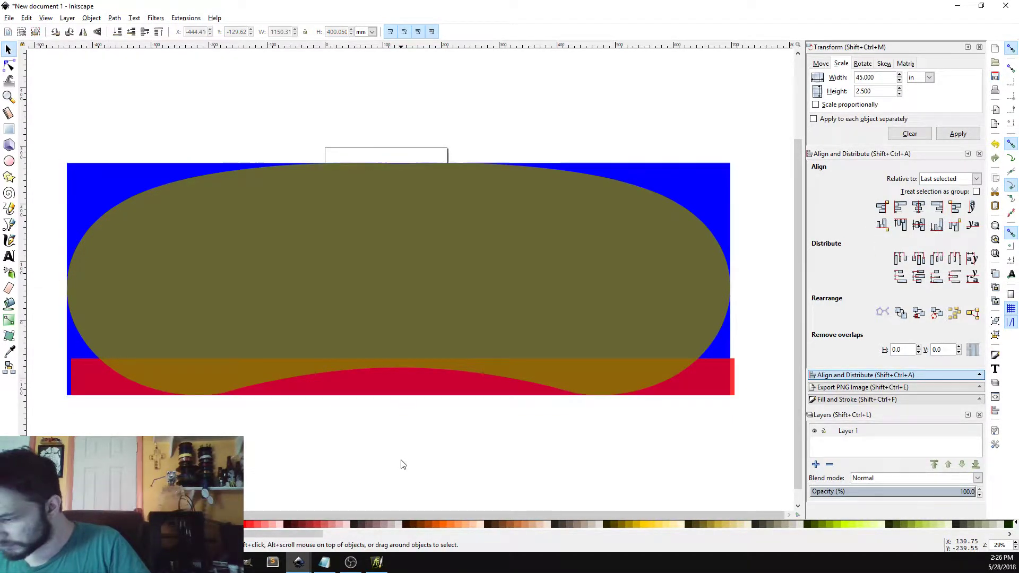
Examine the middle of the lap desk's scooped lower edge and its nodes against the red strip.
click(412, 266)
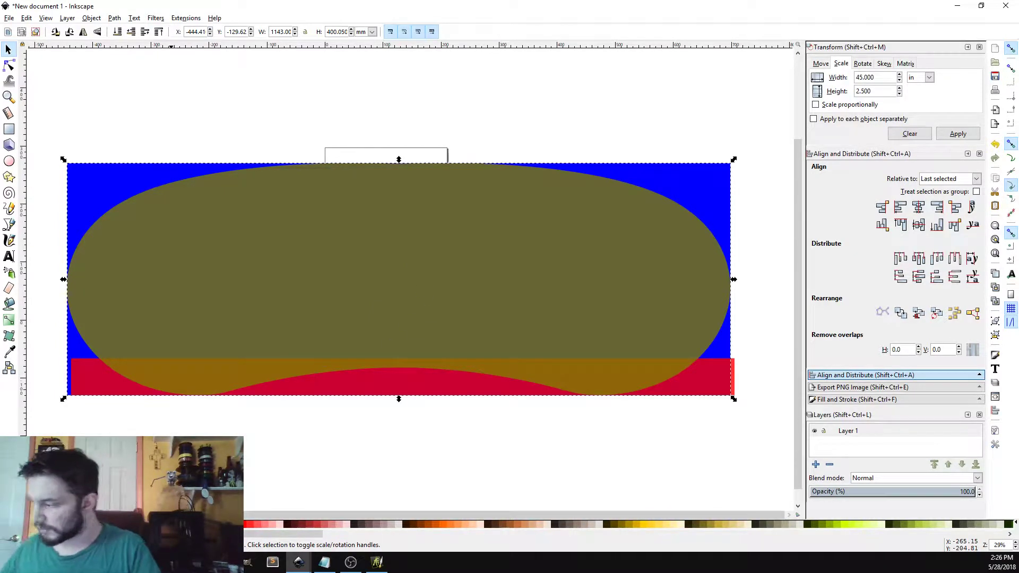
click(1015, 544)
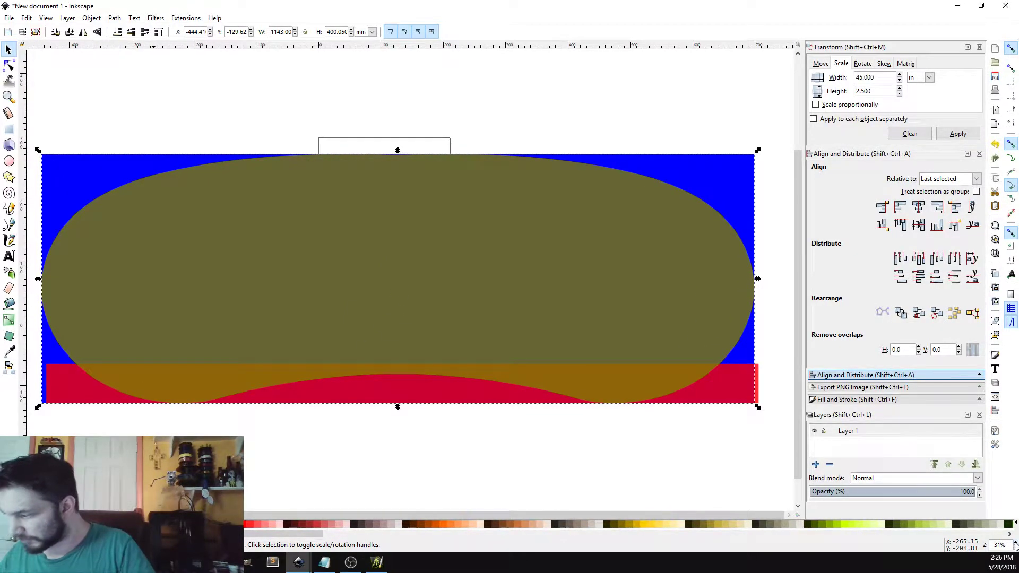
click(1015, 544)
click(1015, 544)
click(1015, 544)
click(1015, 543)
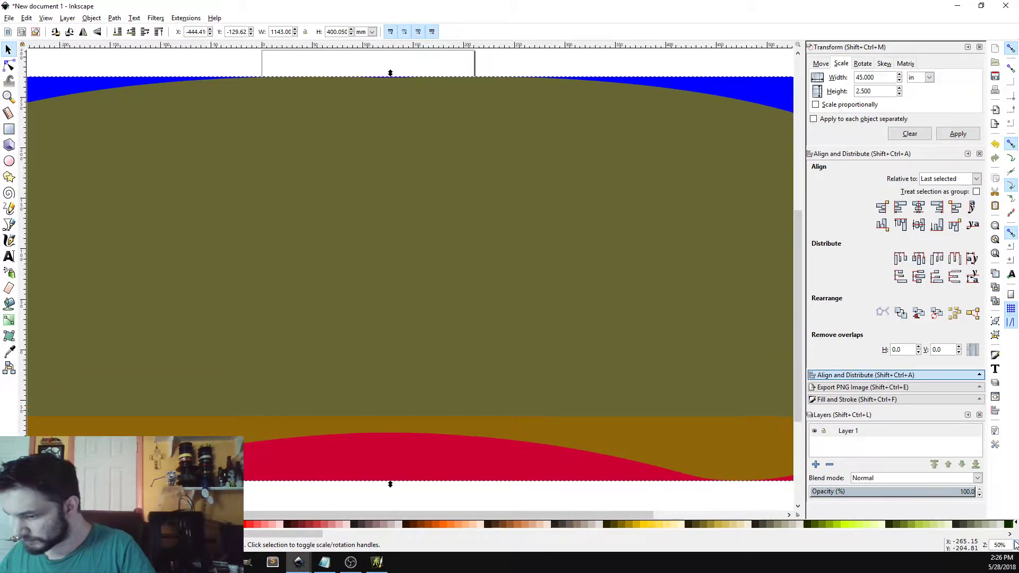
click(1015, 544)
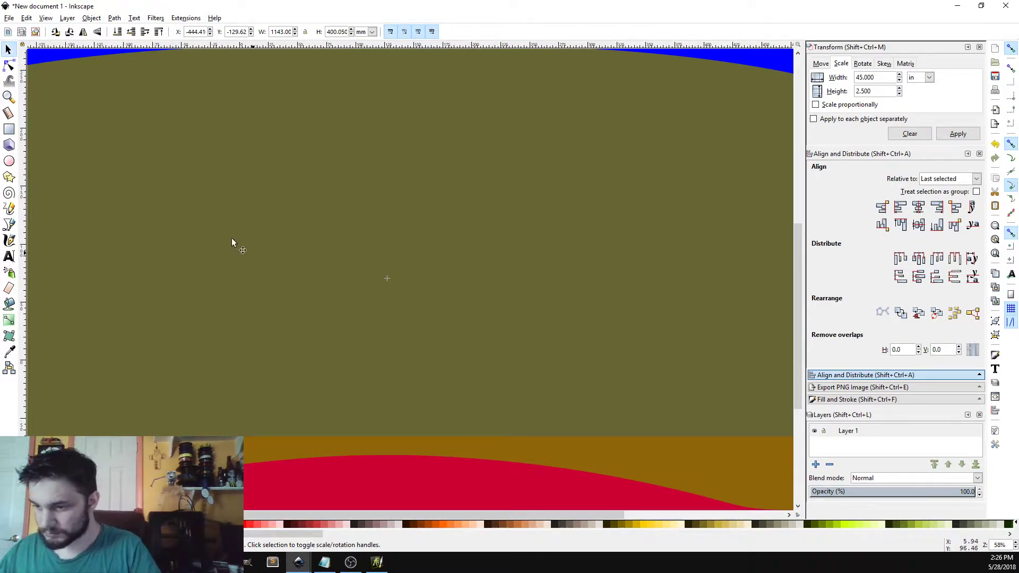
click(16, 64)
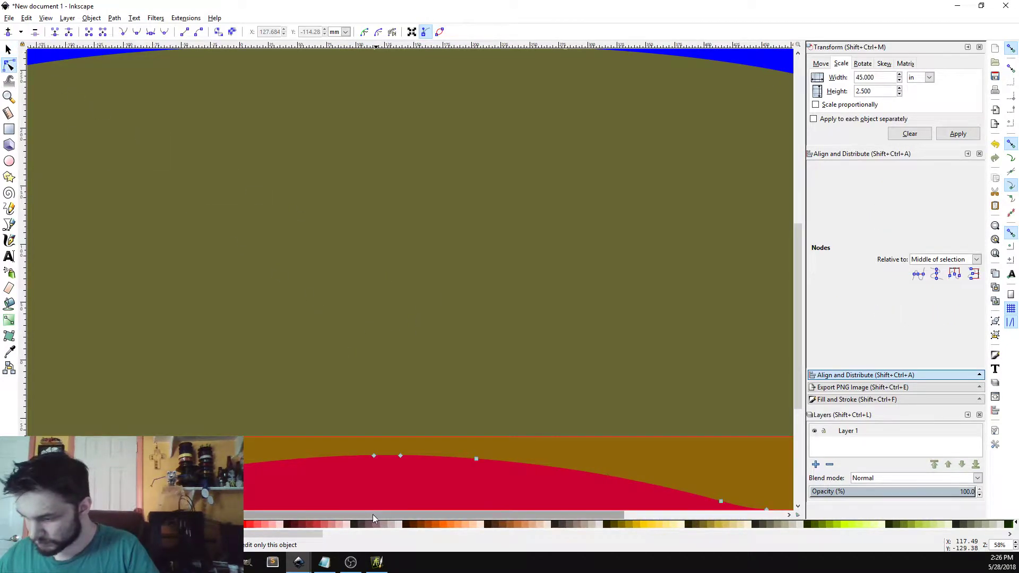
drag(348, 515, 362, 498)
drag(796, 321, 794, 357)
Draw an upright red rectangle about 113 mm by 181 mm across the scooped lower edge.
click(9, 129)
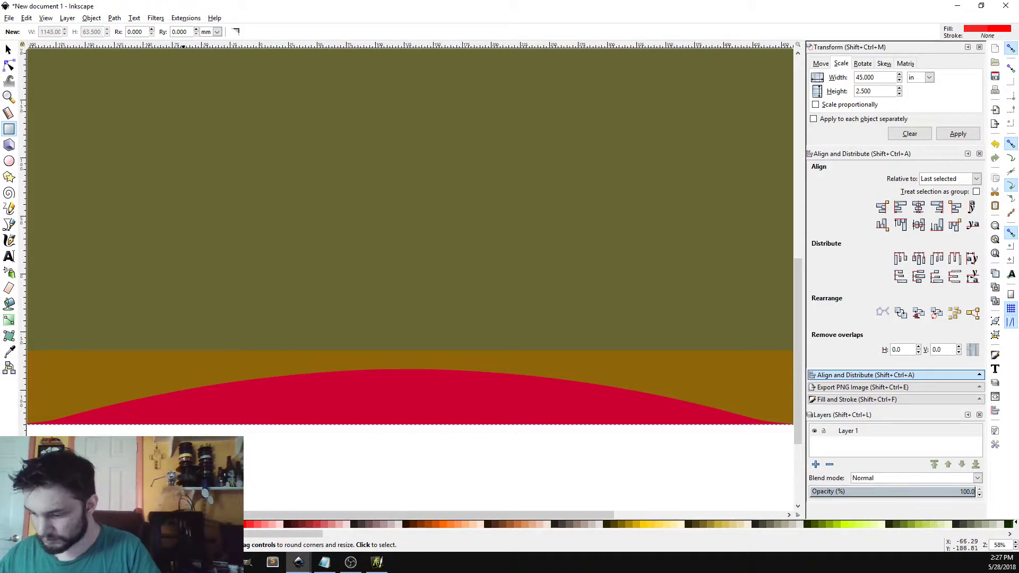
mouse_move(176, 482)
mouse_down()
mouse_move(297, 316)
mouse_move(307, 272)
mouse_up()
click(9, 50)
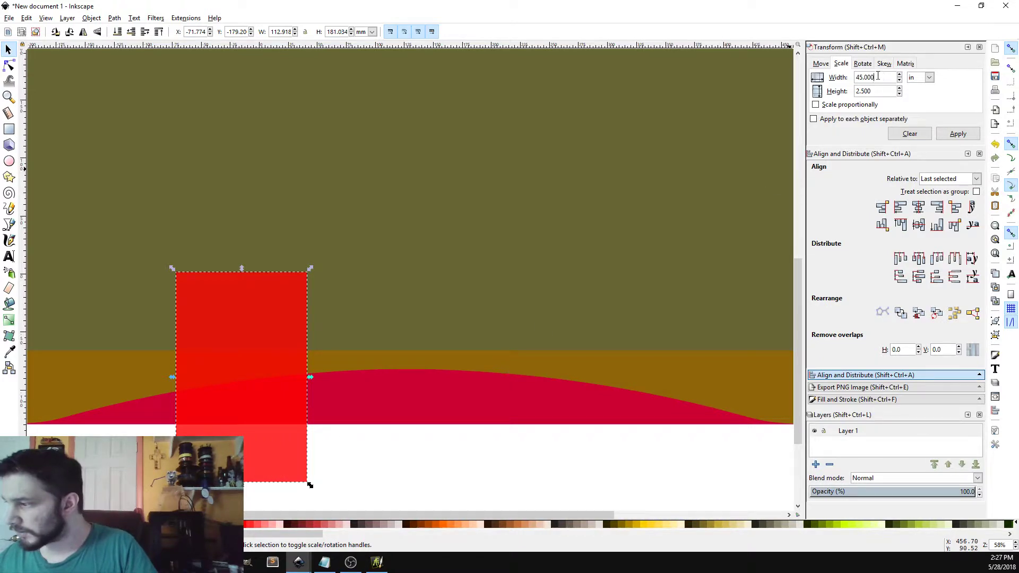
Delete the upright rectangle and scale the red strip along the scooped edge to 20 in wide by 2.5 in tall.
double_click(878, 76)
text(20)
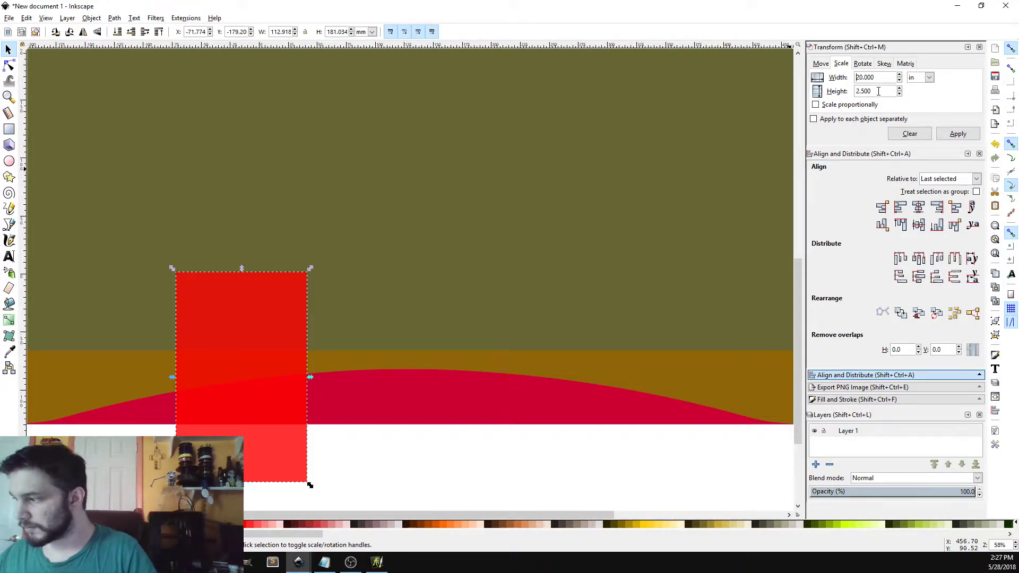
click(254, 462)
key(Delete)
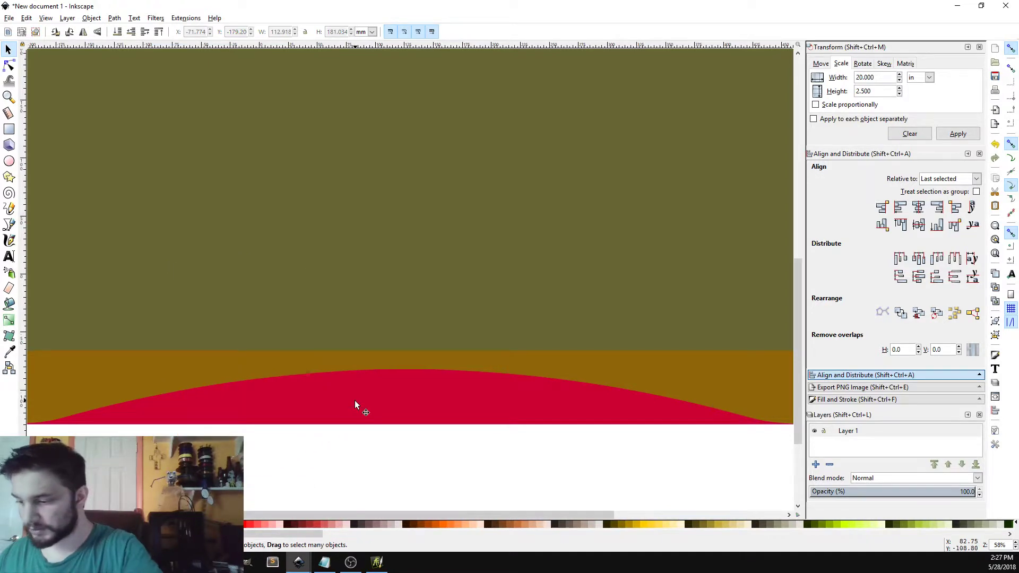
key(r)
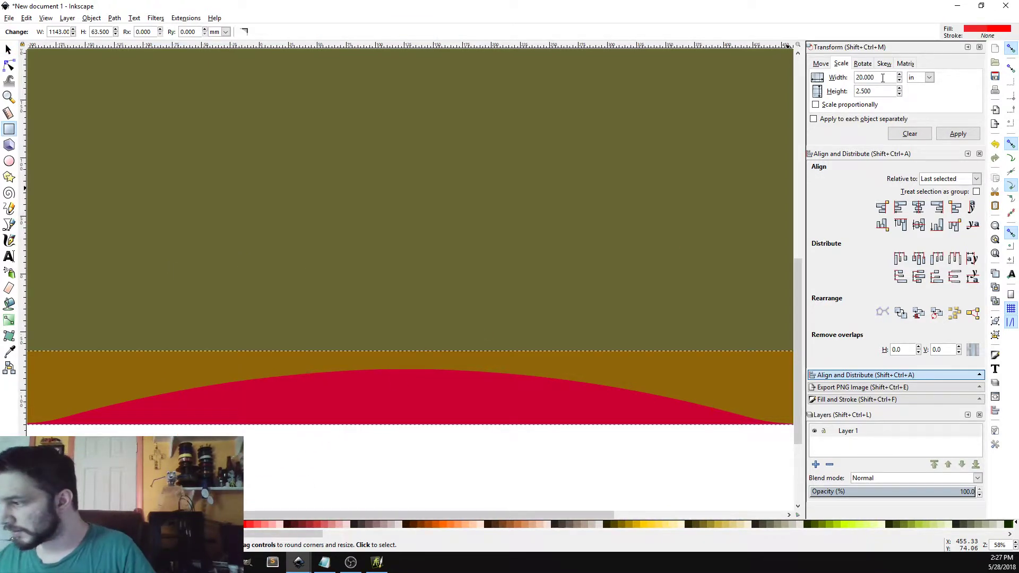
click(957, 134)
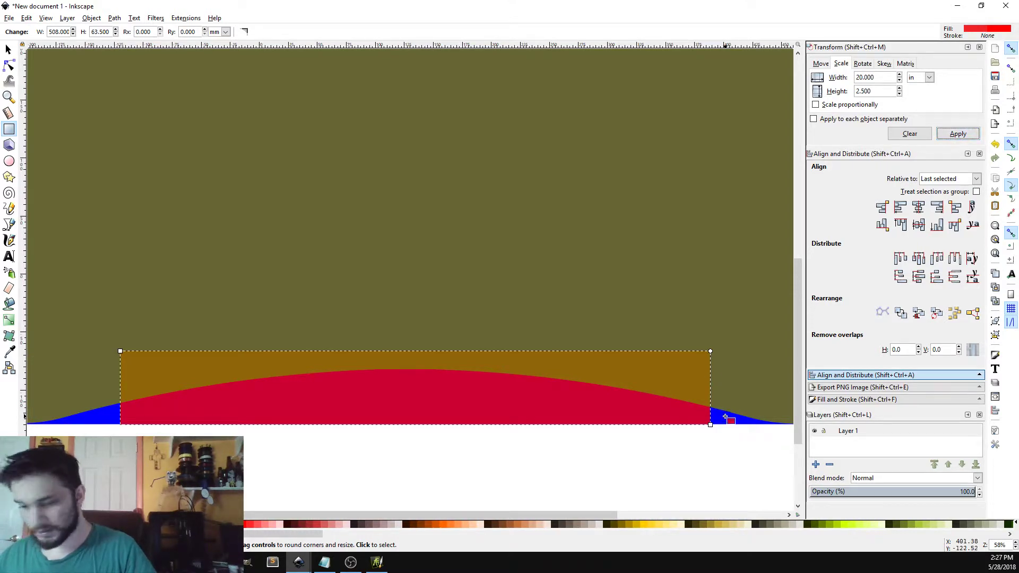
Center the red strip horizontally on the blue board.
click(9, 49)
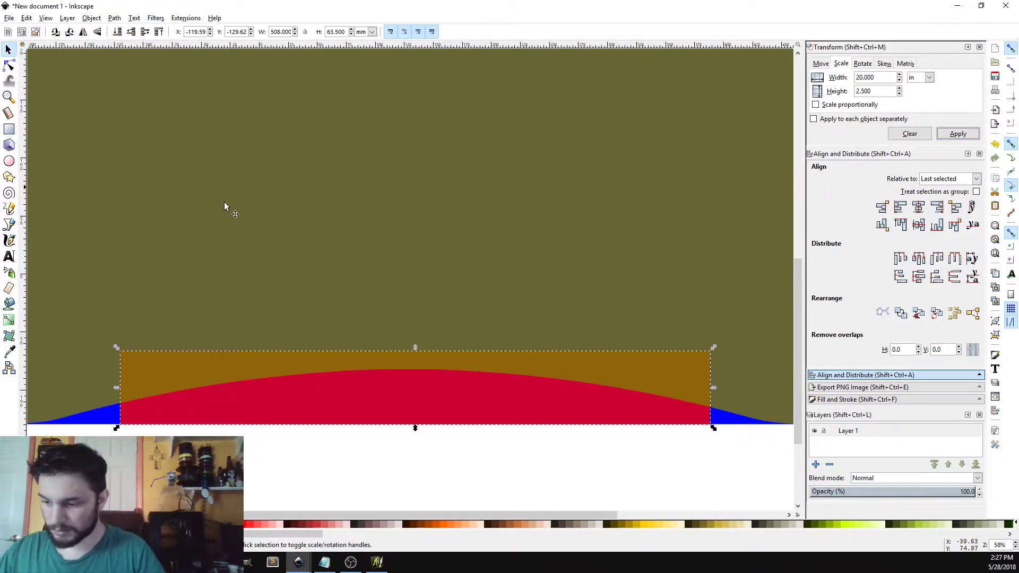
click(112, 418)
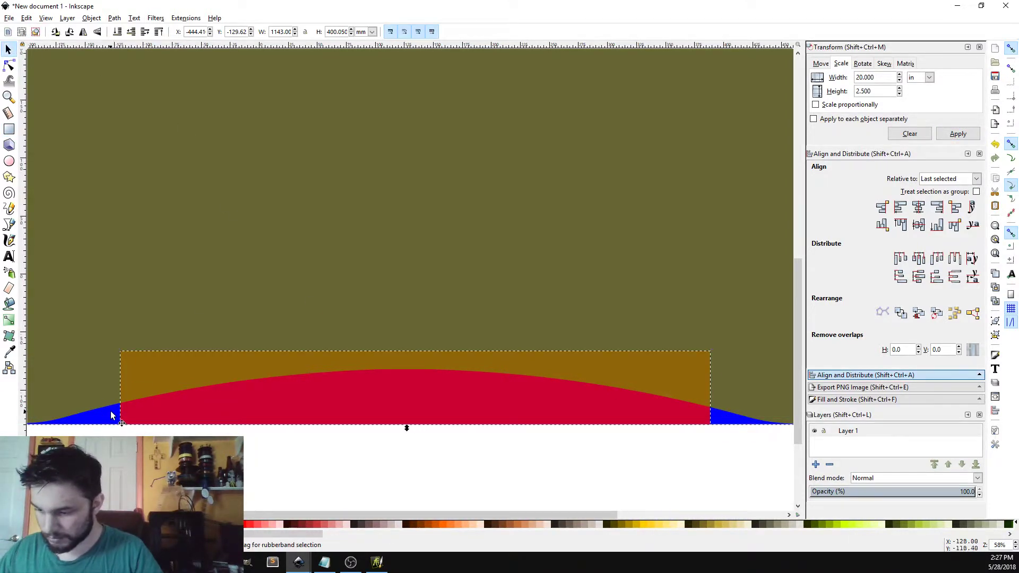
click(921, 210)
click(393, 472)
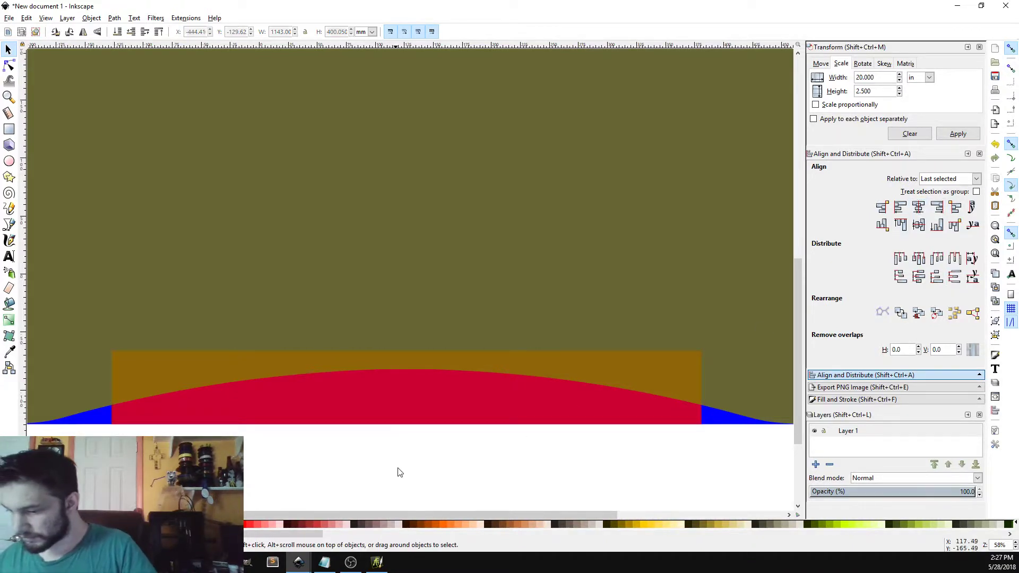
Measure from the lap desk's left low point to the red strip's lower-left corner, with the measuring units set to inches.
mouse_move(464, 516)
mouse_down()
mouse_move(300, 513)
mouse_move(667, 503)
mouse_move(250, 496)
mouse_move(371, 489)
mouse_move(552, 496)
mouse_move(545, 499)
mouse_move(646, 485)
mouse_move(348, 491)
mouse_move(514, 496)
mouse_move(449, 505)
mouse_up()
drag(374, 515, 279, 494)
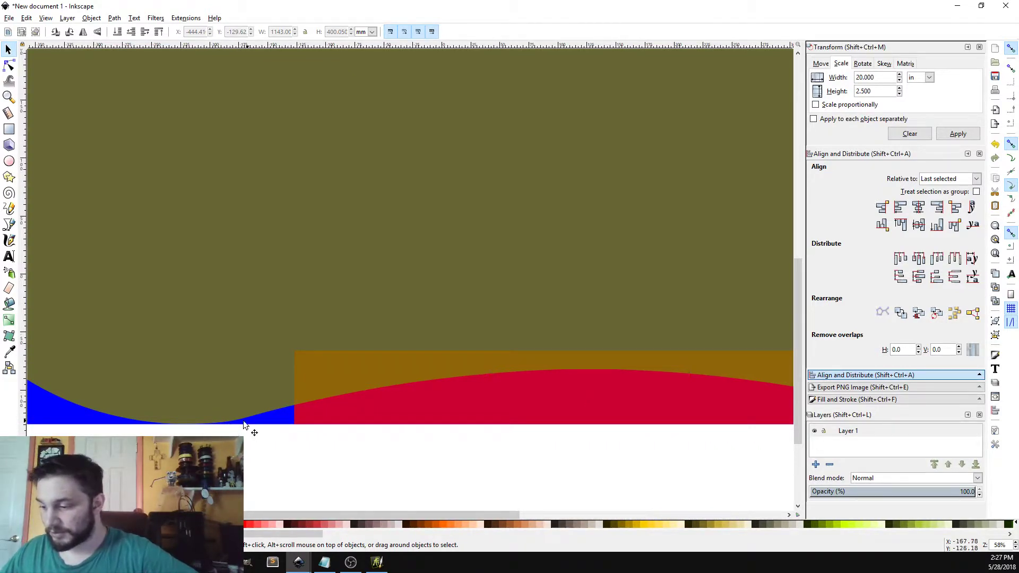
drag(329, 516, 263, 512)
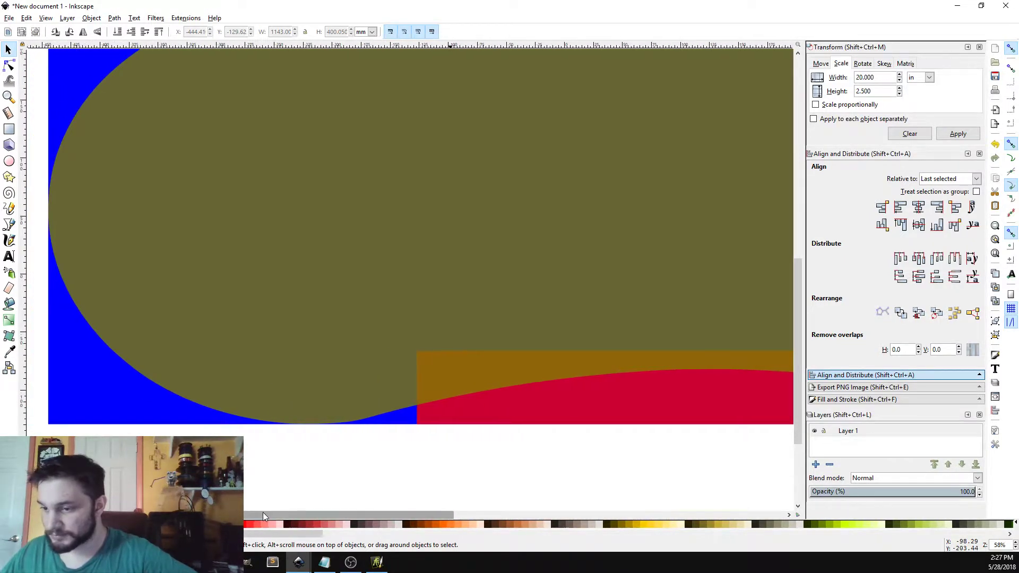
click(8, 113)
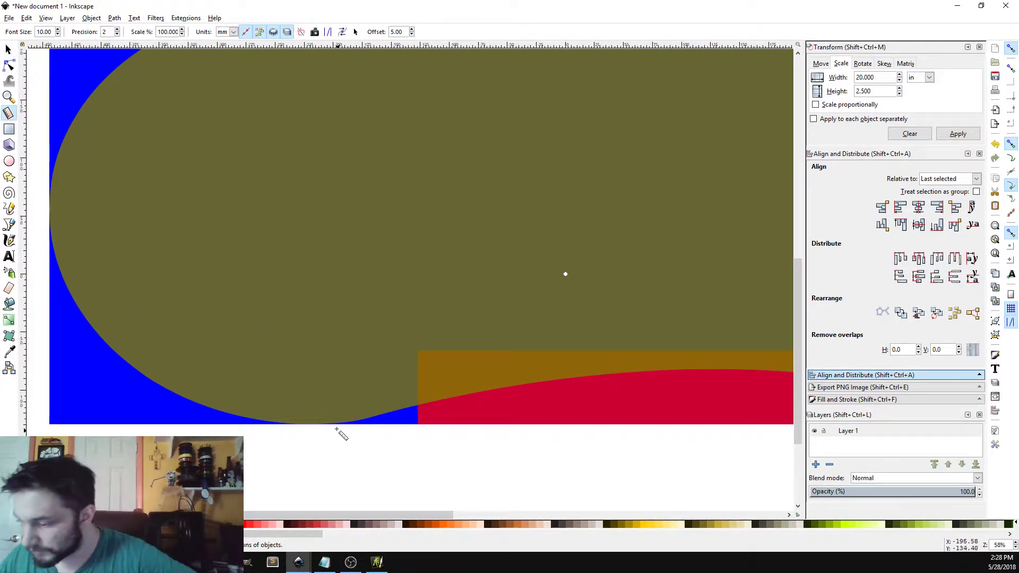
click(314, 425)
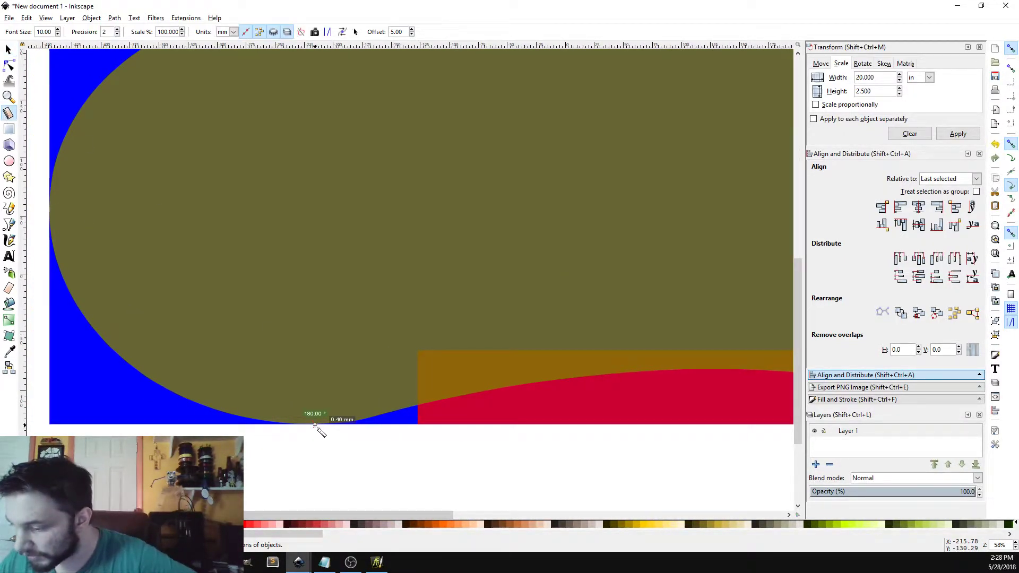
click(418, 424)
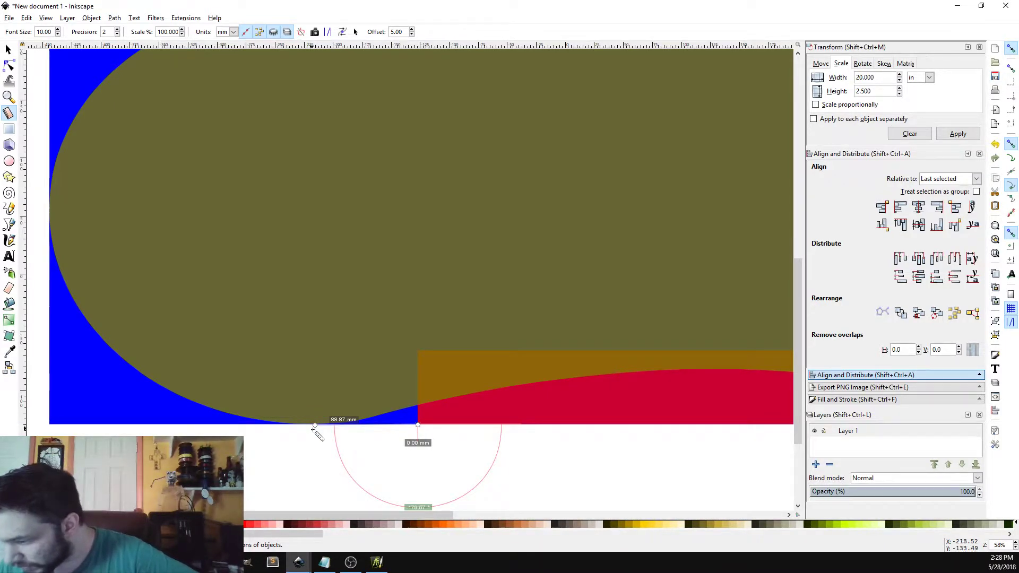
click(237, 33)
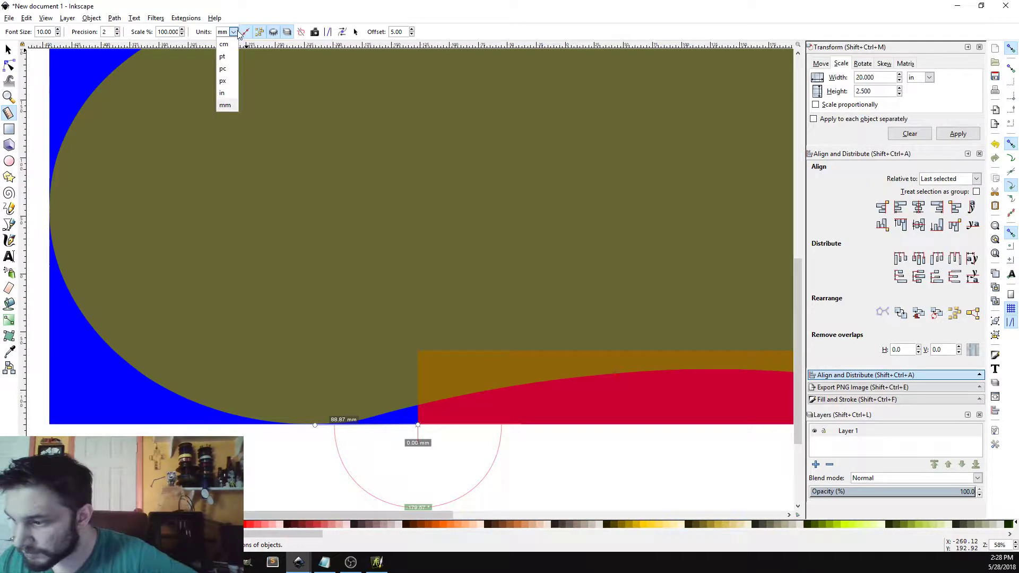
click(228, 98)
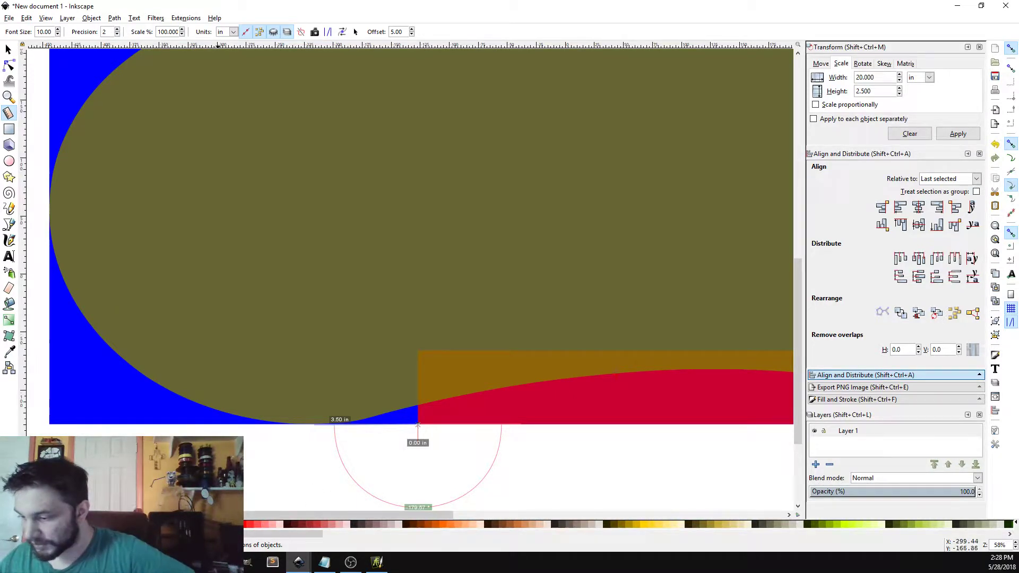
Measure along the bottom edge from the blue board's lower-left corner to the red strip's lower-left corner.
click(218, 468)
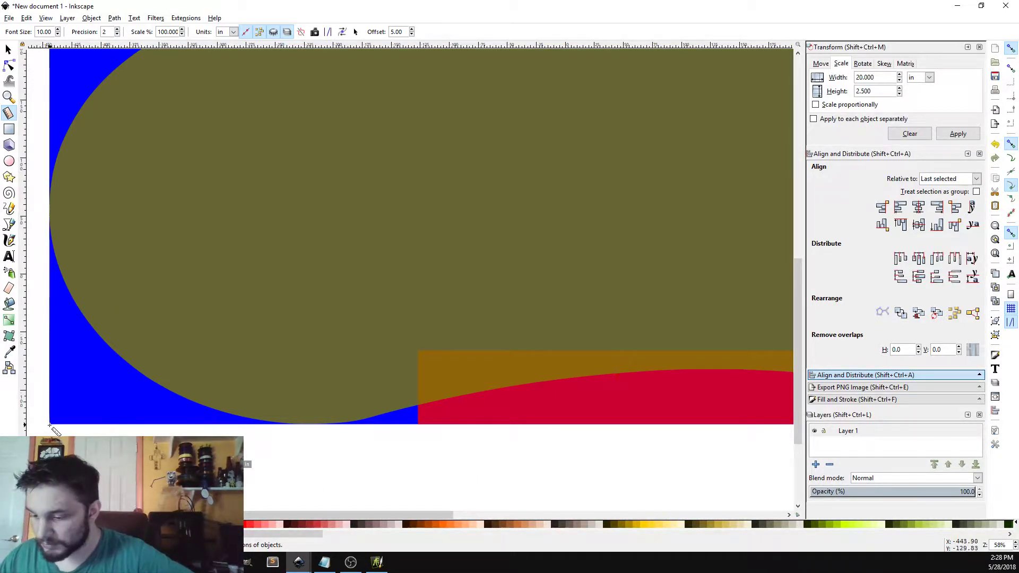
drag(49, 424, 419, 424)
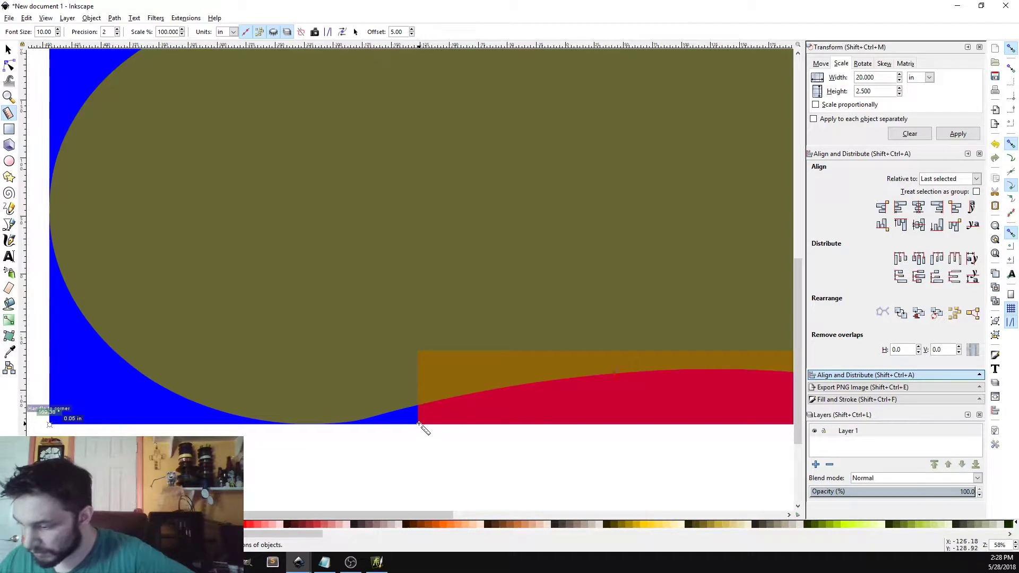
click(418, 425)
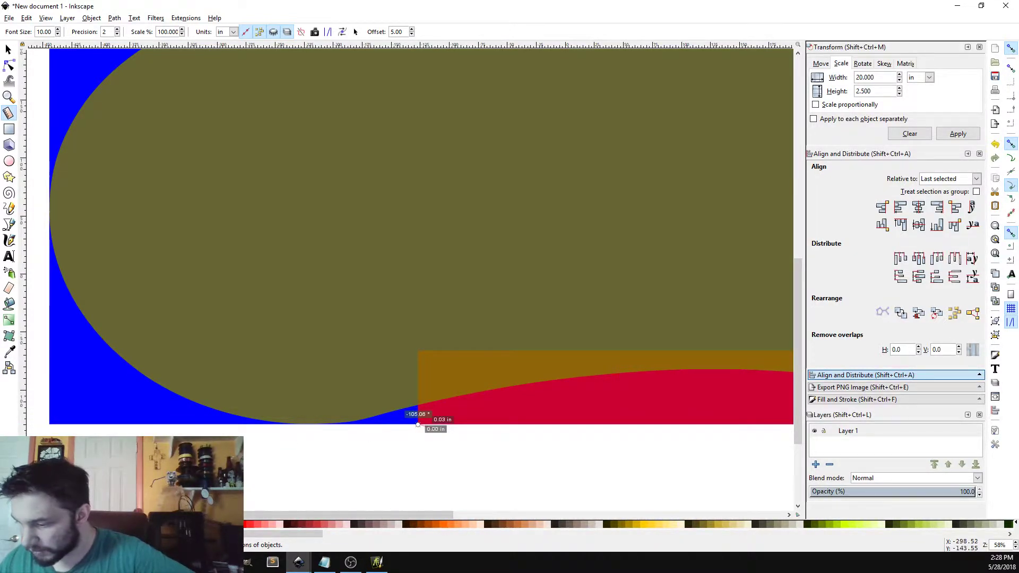
click(49, 425)
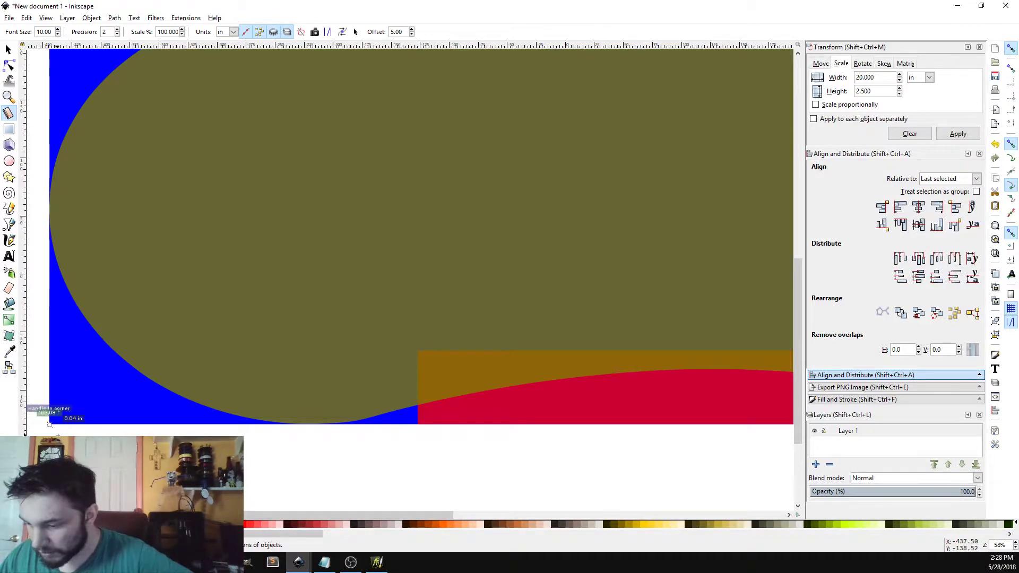
click(421, 424)
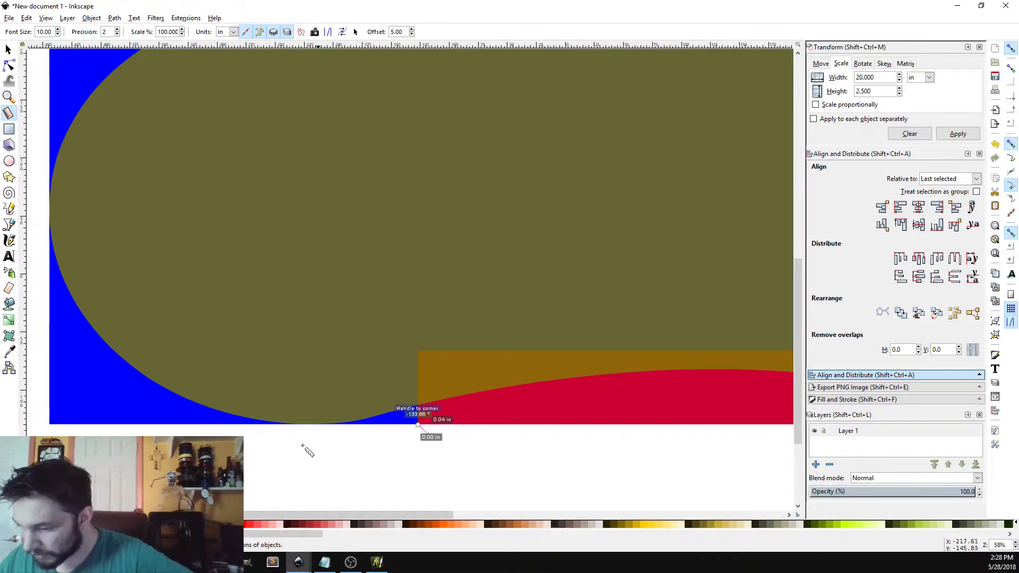
drag(47, 419, 417, 425)
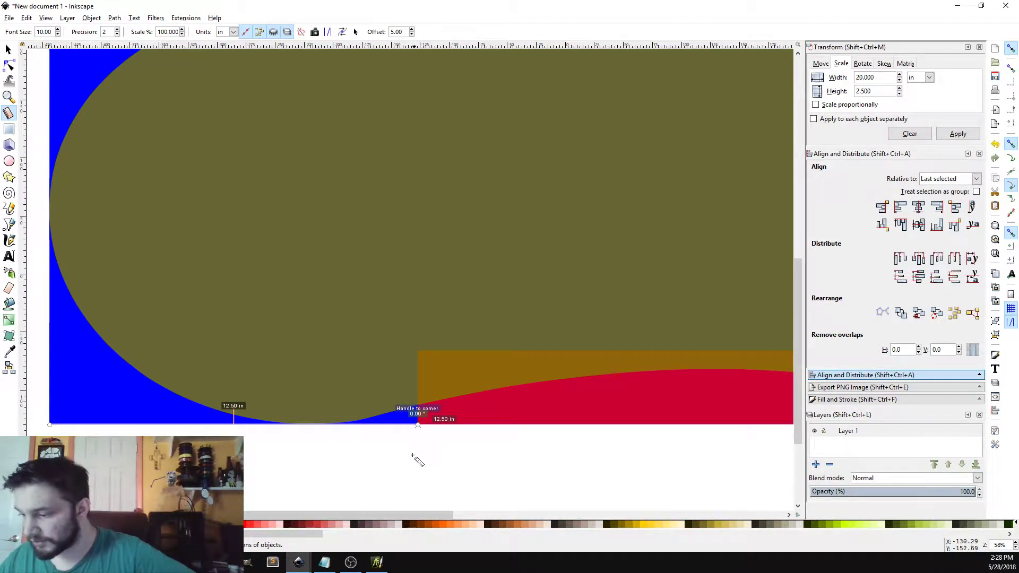
Measure vertically from the board's bottom edge through the middle of the scoop and past the red strip's top edge.
scroll(711, 357, up, 3)
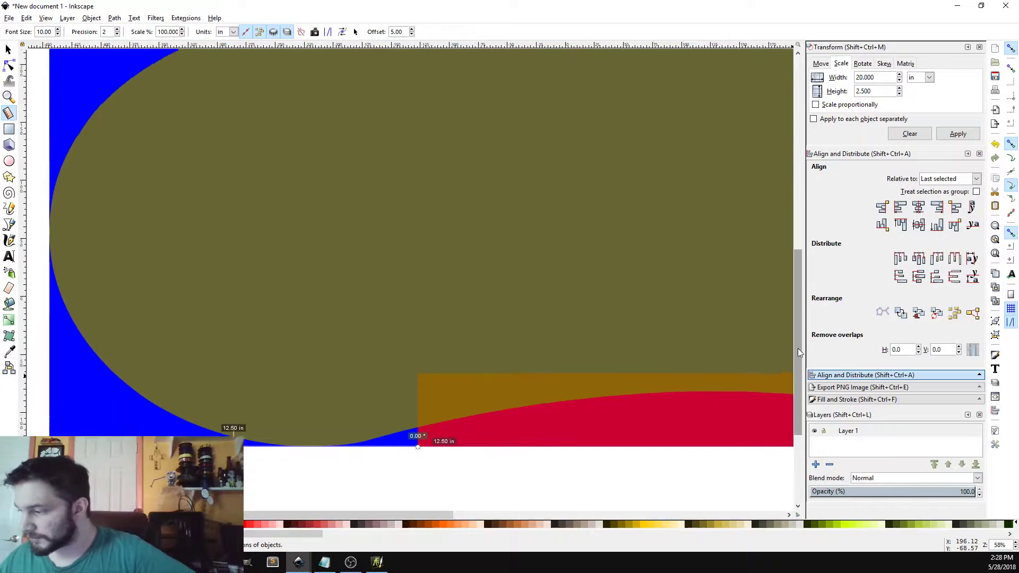
mouse_move(422, 515)
mouse_down()
mouse_move(759, 504)
mouse_move(444, 508)
mouse_move(683, 488)
mouse_move(559, 505)
mouse_move(616, 502)
mouse_move(595, 504)
mouse_up()
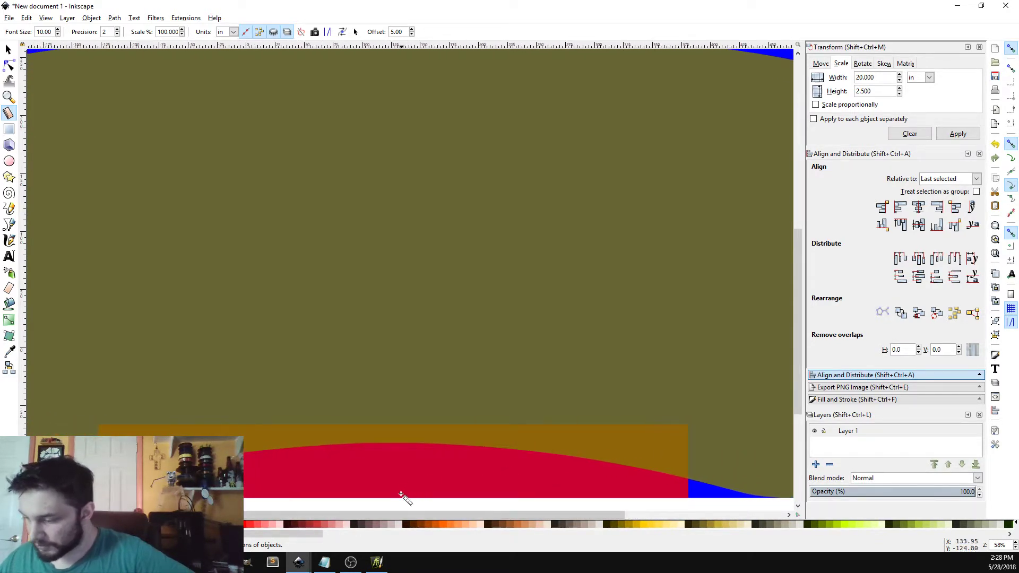
drag(398, 497, 398, 396)
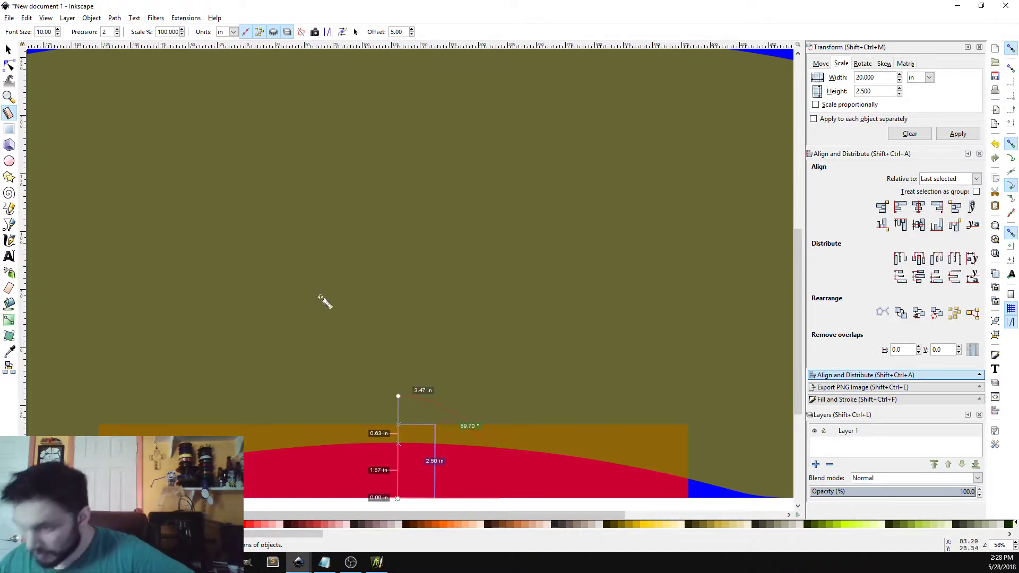
Delete the four inner nodes along the middle of the lap desk's scooped lower edge.
click(9, 64)
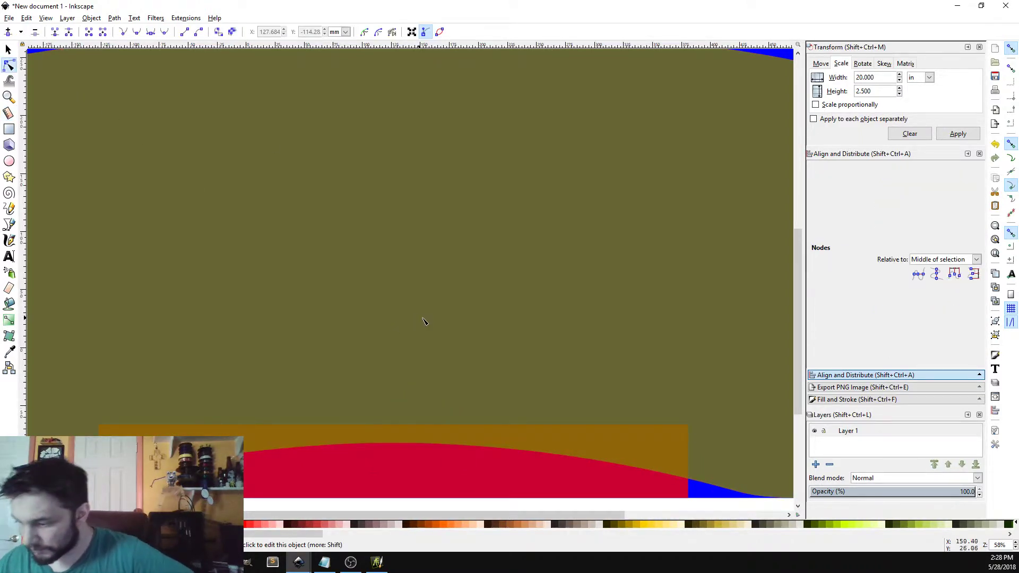
click(431, 332)
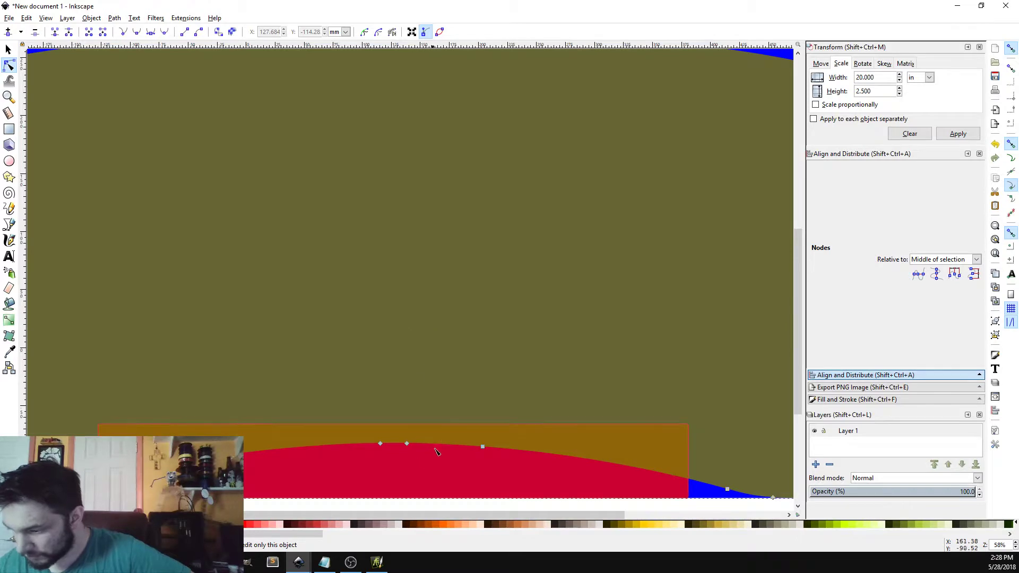
click(380, 443)
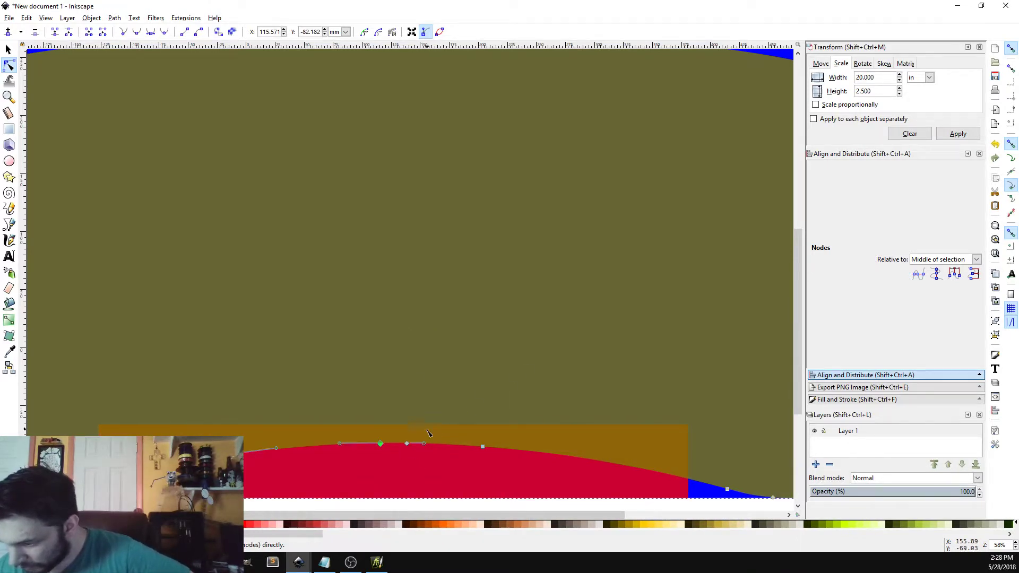
click(406, 443)
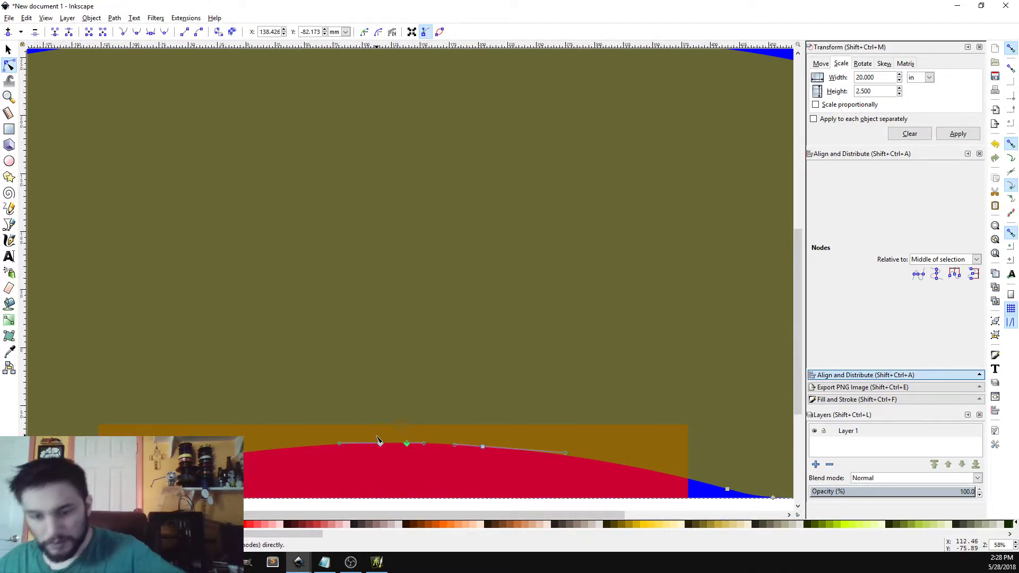
key(Delete)
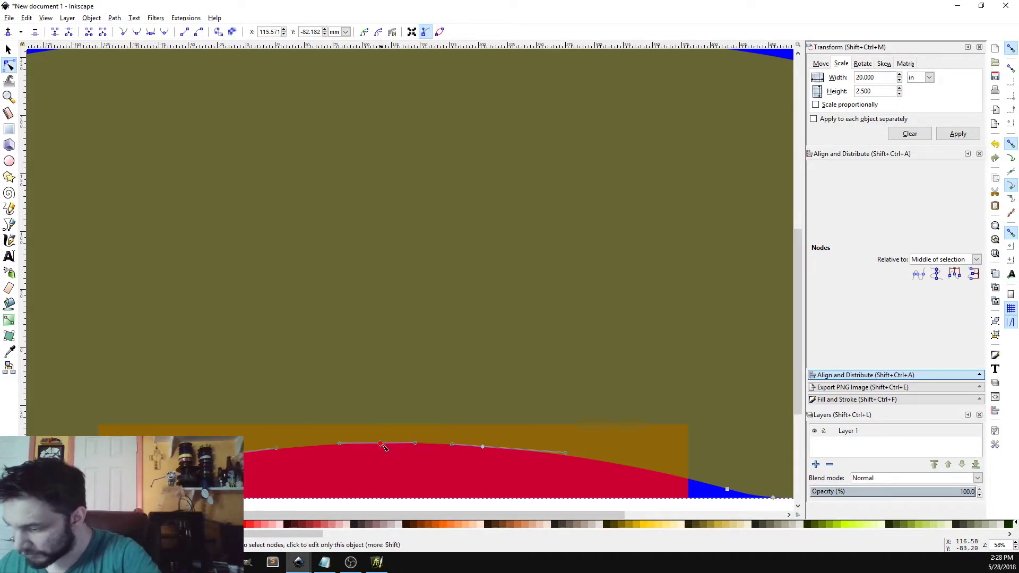
key(Delete)
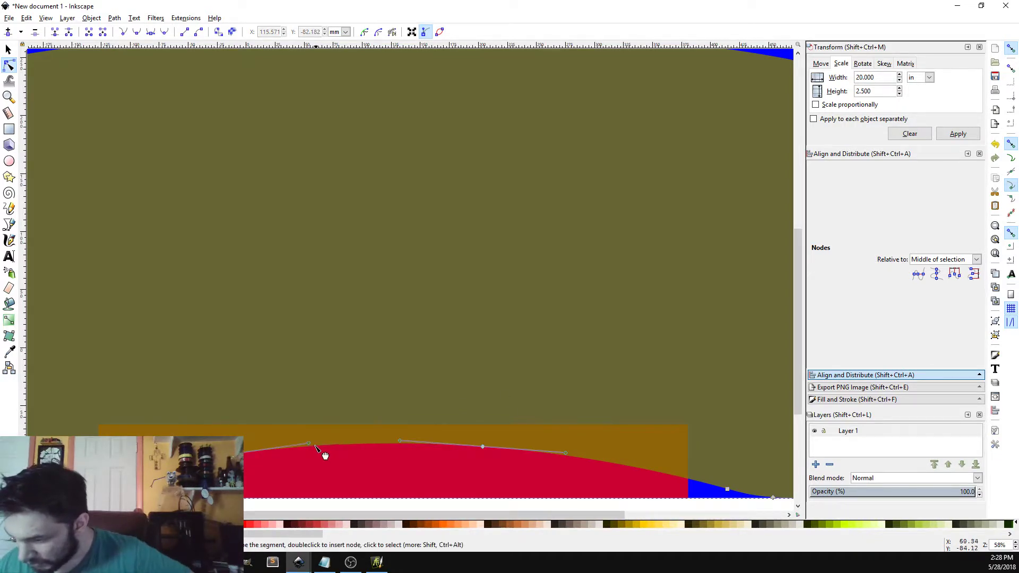
click(222, 455)
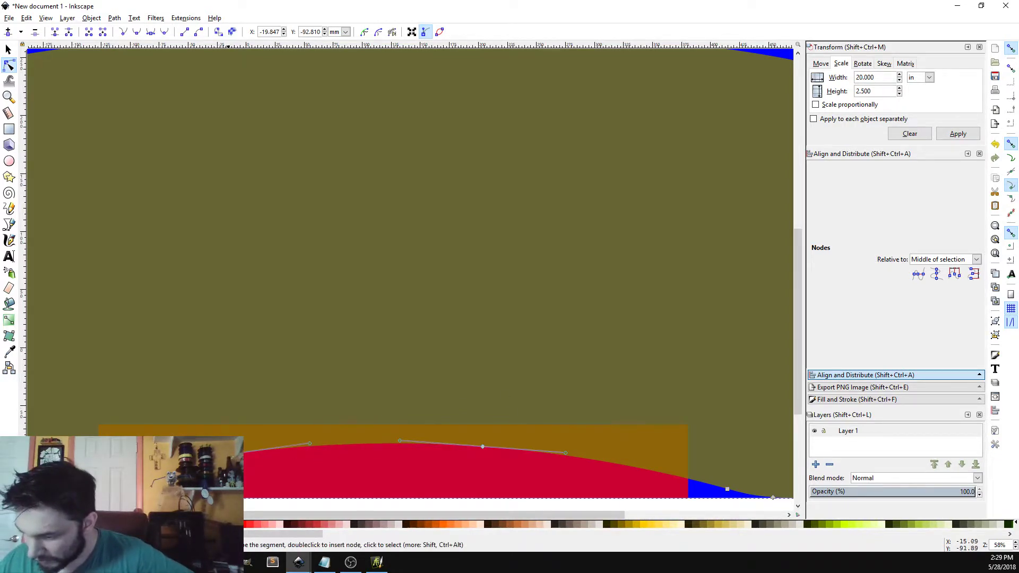
key(Delete)
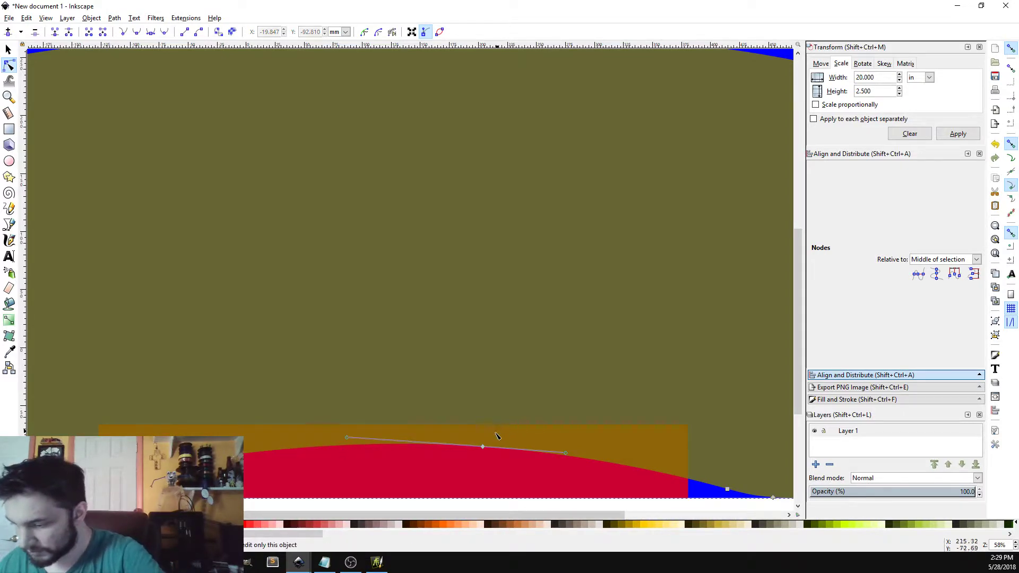
click(482, 447)
key(Delete)
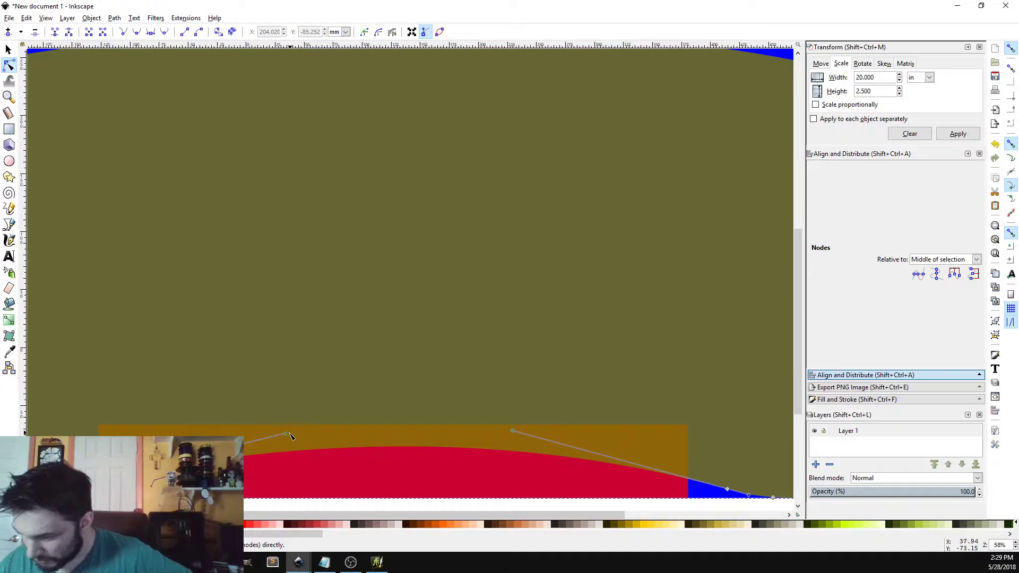
Try to raise the scoop's crest to the red strip's top edge by pulling its two curve handles upward.
drag(290, 435, 295, 388)
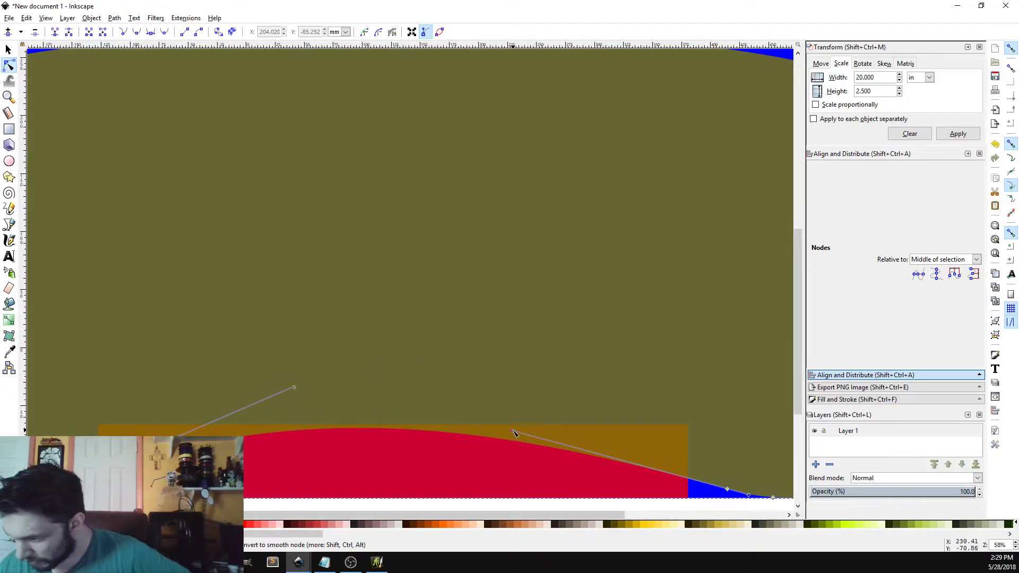
mouse_move(514, 434)
mouse_down()
mouse_move(533, 408)
mouse_move(522, 423)
mouse_up()
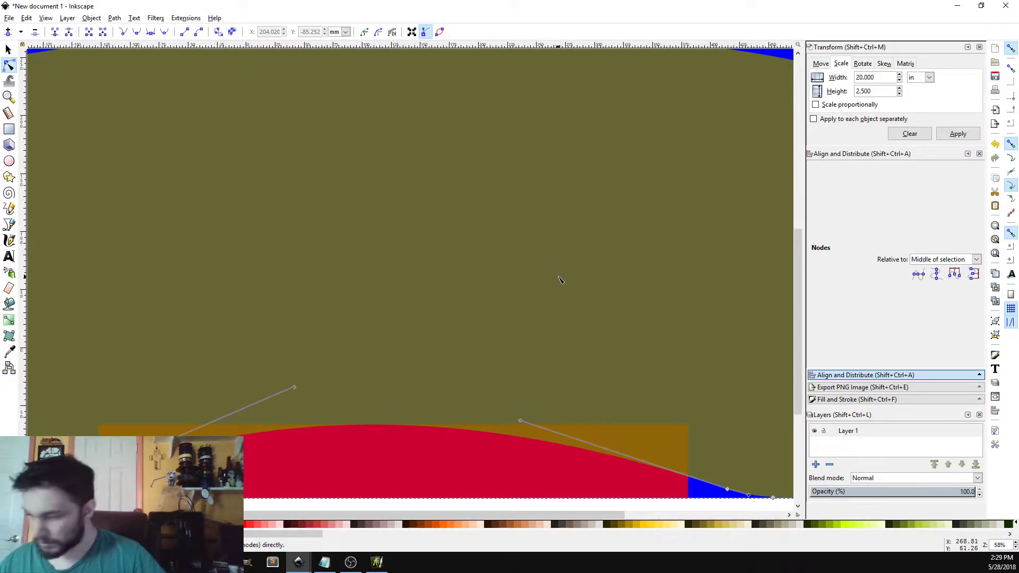
key(ctrl+z)
key(ctrl+z)
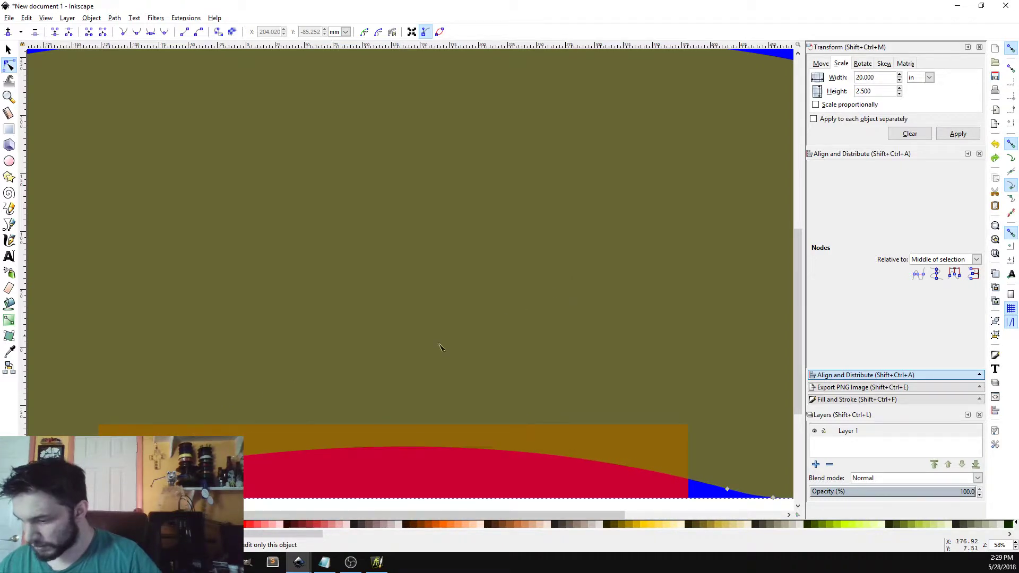
Select the scoop's two end nodes and try raising its left curve handle slightly.
click(52, 489)
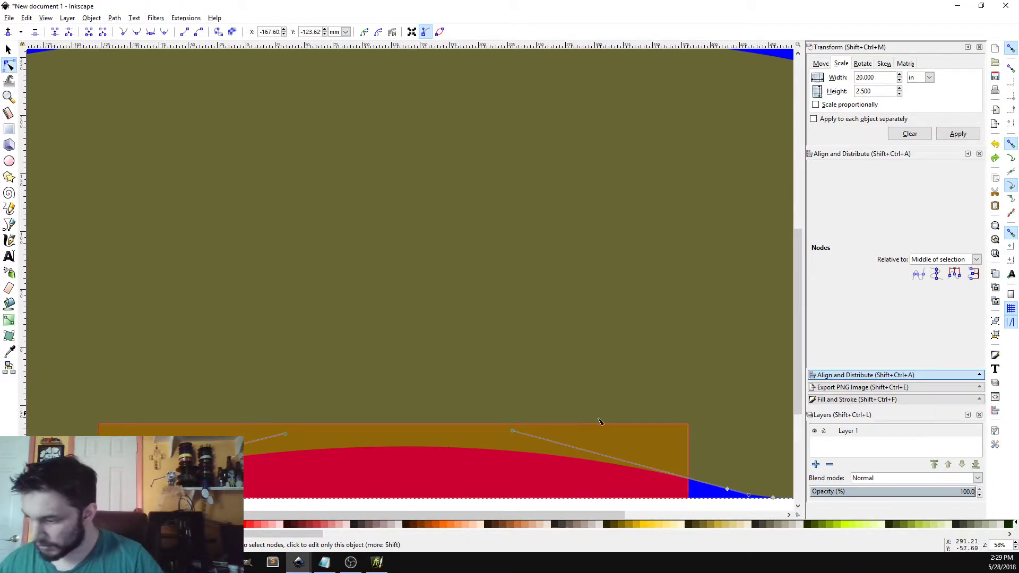
click(728, 489)
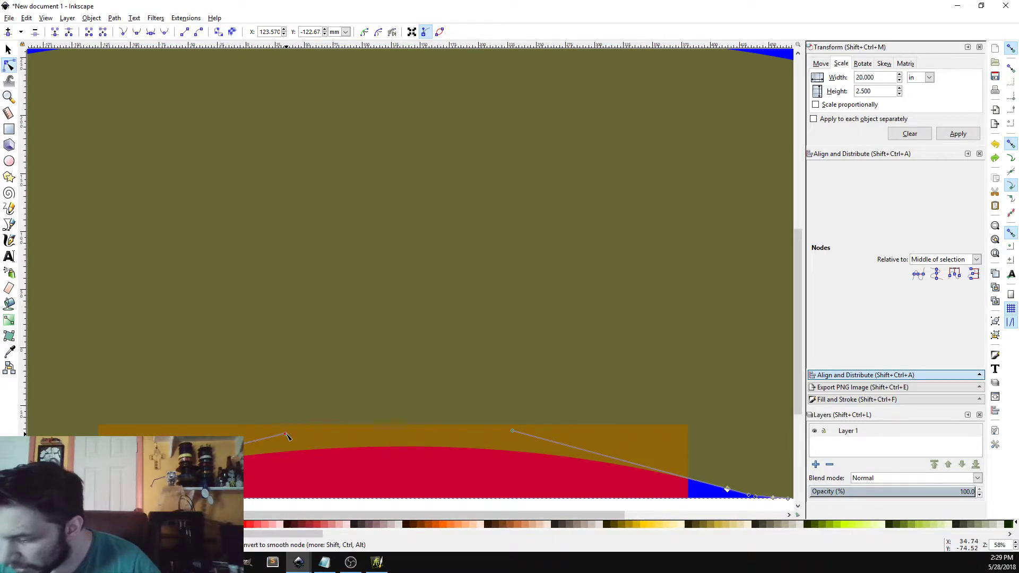
drag(285, 434, 285, 423)
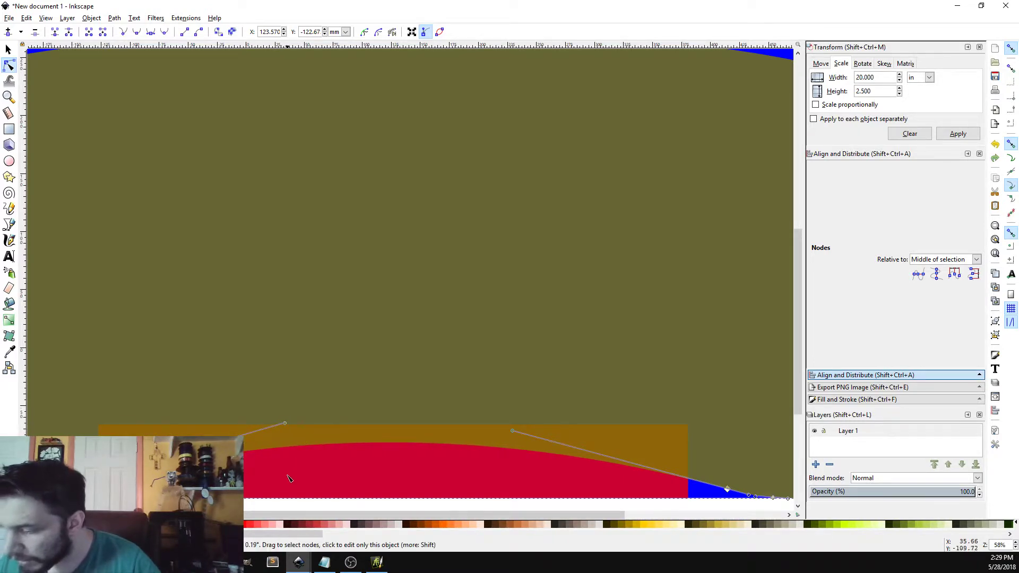
key(ctrl+z)
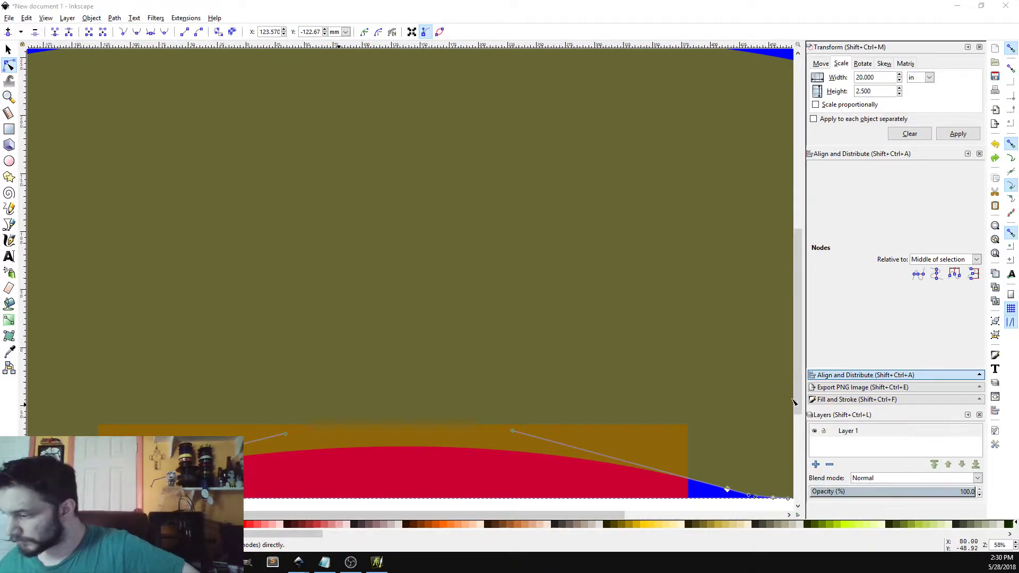
Draw a red rectangle about 657 by 635 mm covering the right half of the lap desk and board, and select it.
drag(795, 403, 804, 335)
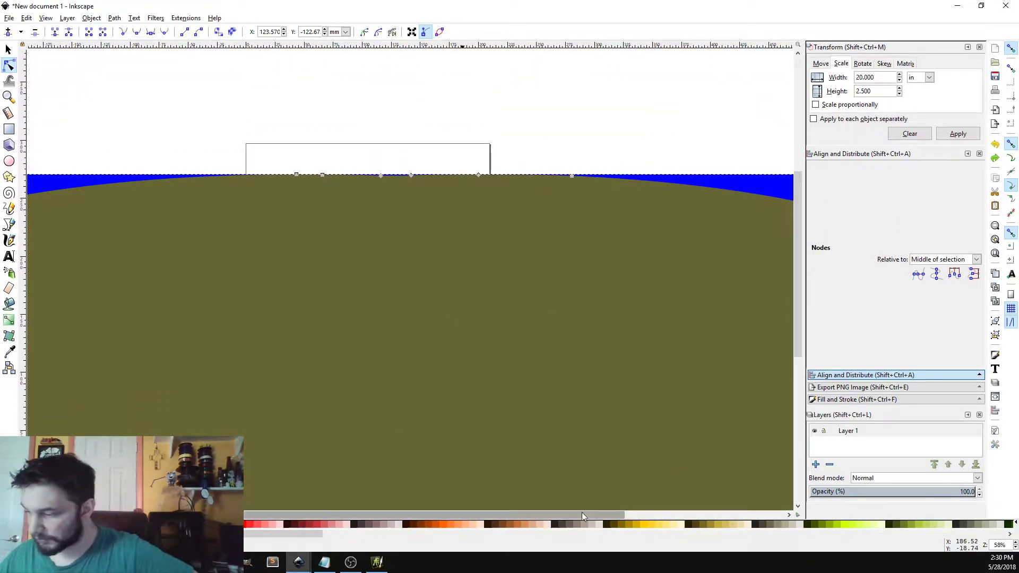
click(1015, 550)
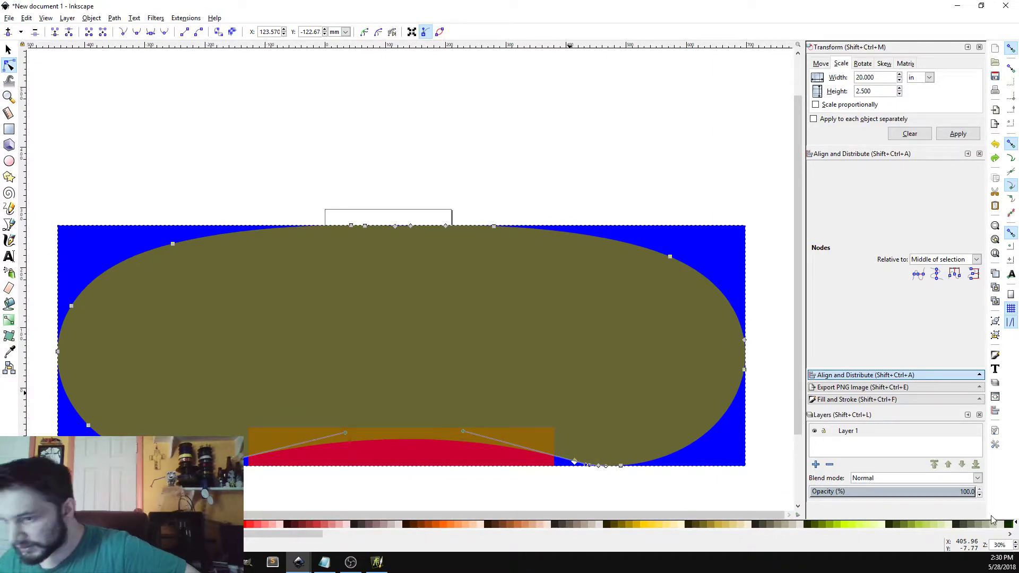
click(9, 129)
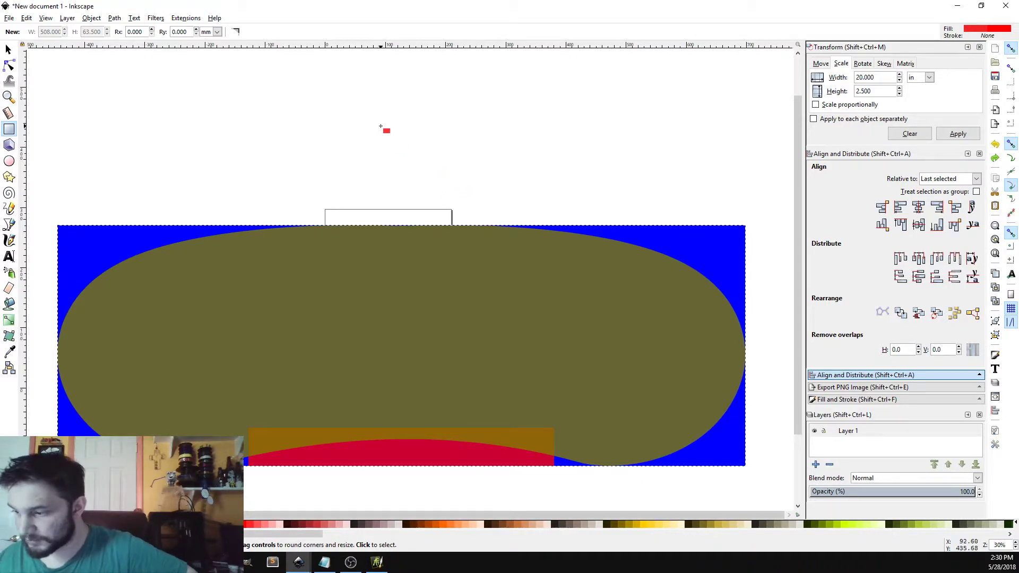
drag(380, 127, 776, 507)
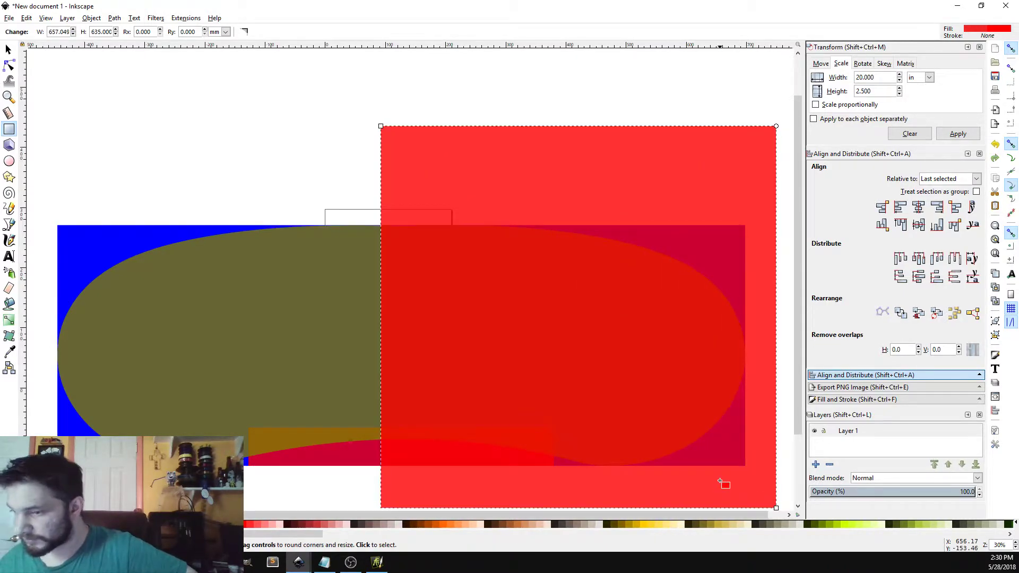
key(s)
click(689, 193)
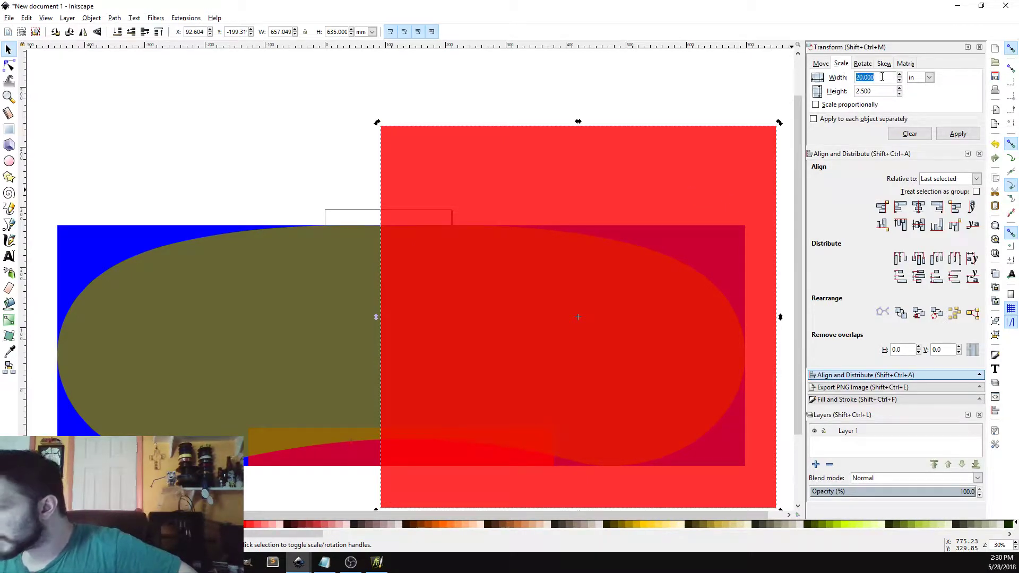
Scale the red rectangle to 22.5 by 30 in and align its right edge with the blue board's right edge.
text(22.5)
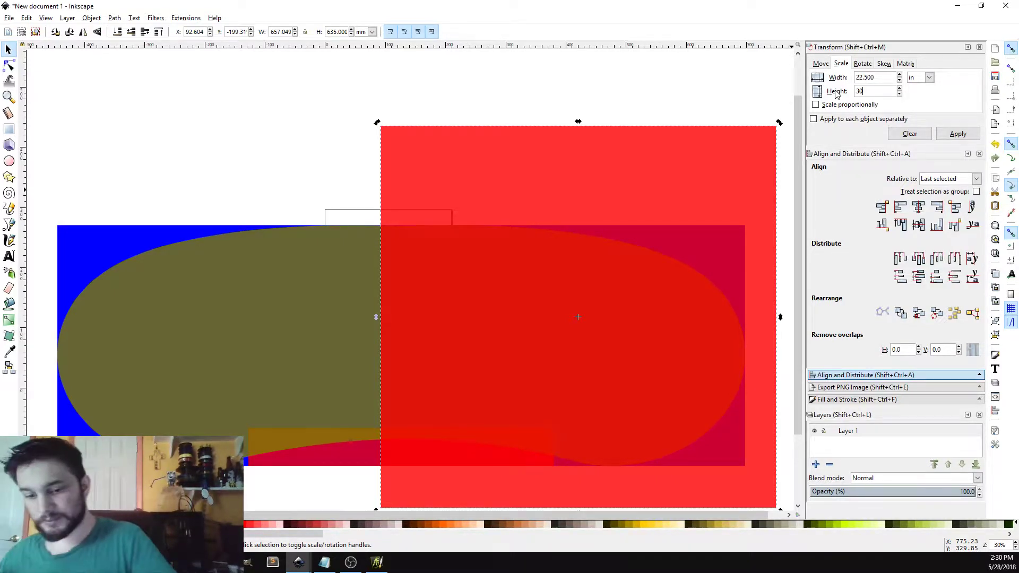
click(958, 134)
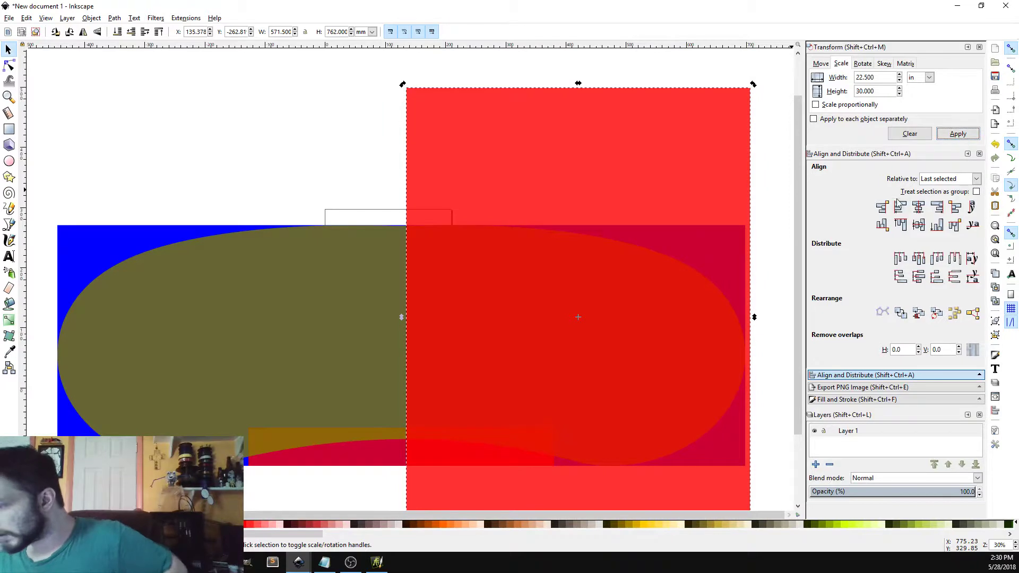
shift+click(72, 241)
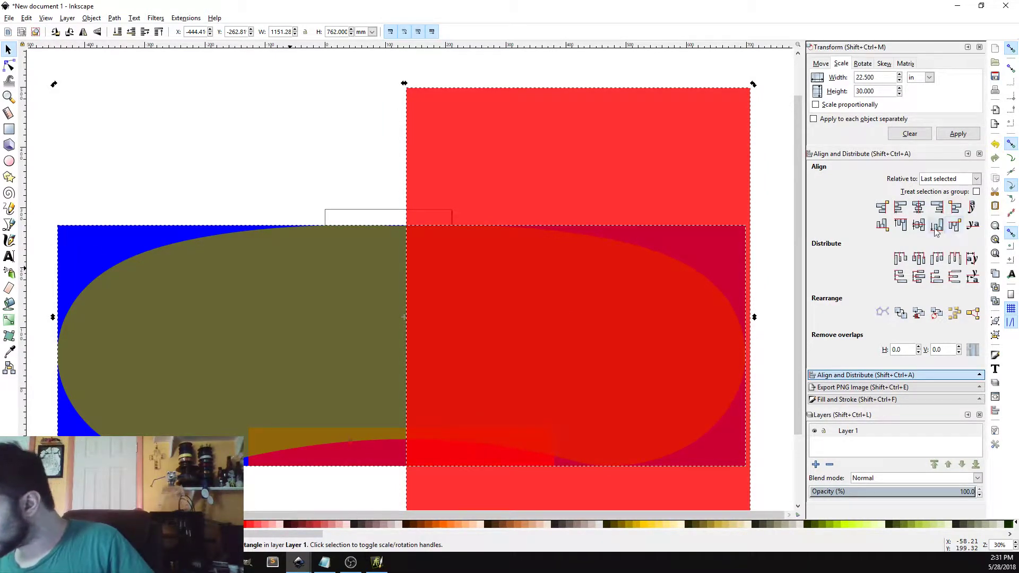
click(937, 207)
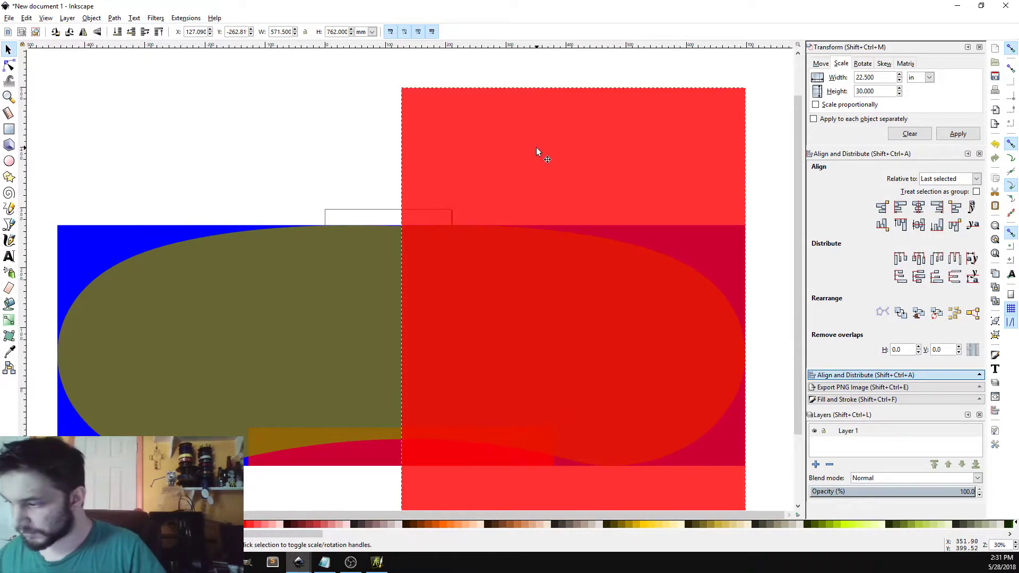
Subtract the large red rectangle from the lap desk shape with Difference, leaving only its left half.
click(274, 318)
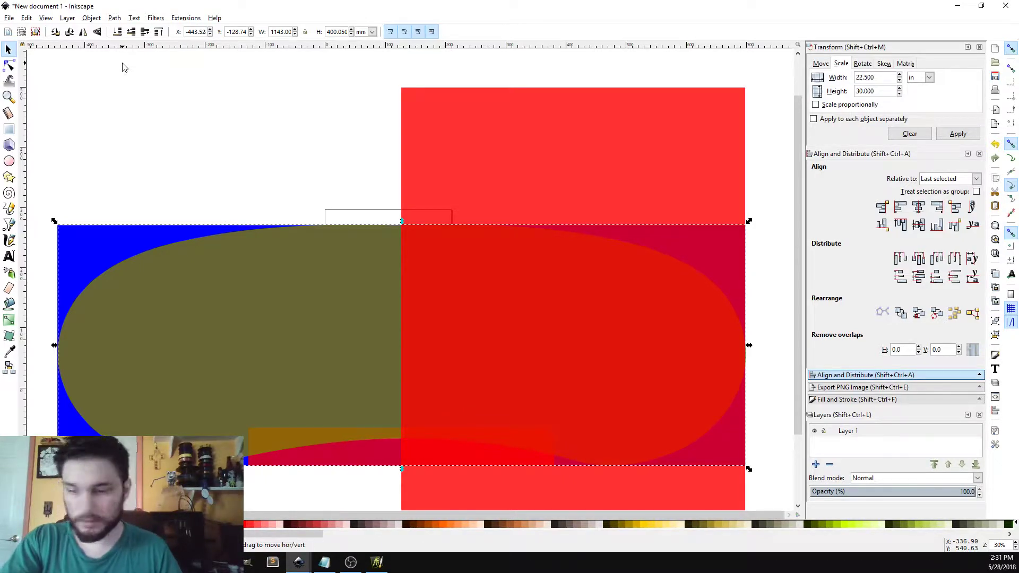
click(232, 135)
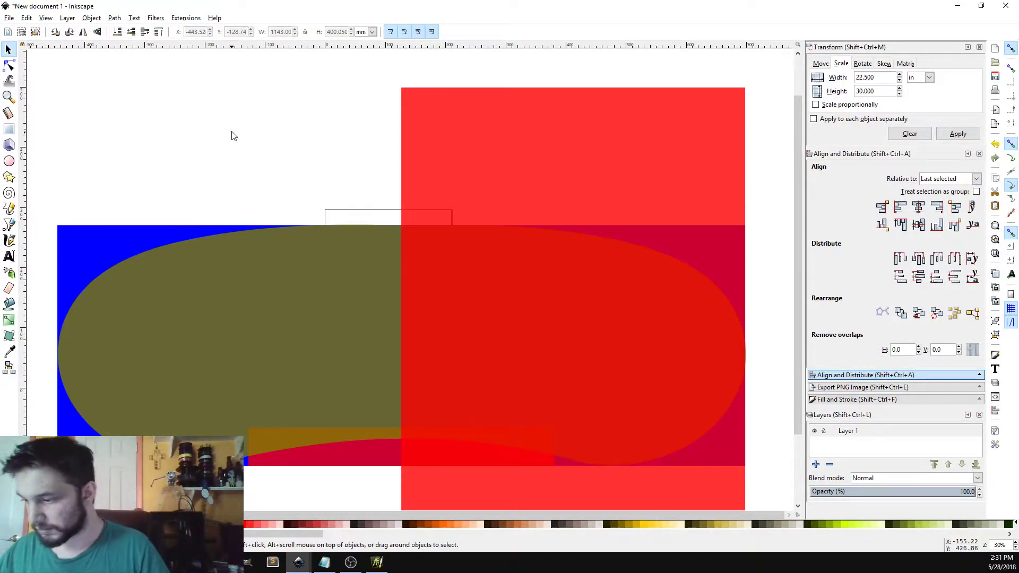
click(498, 176)
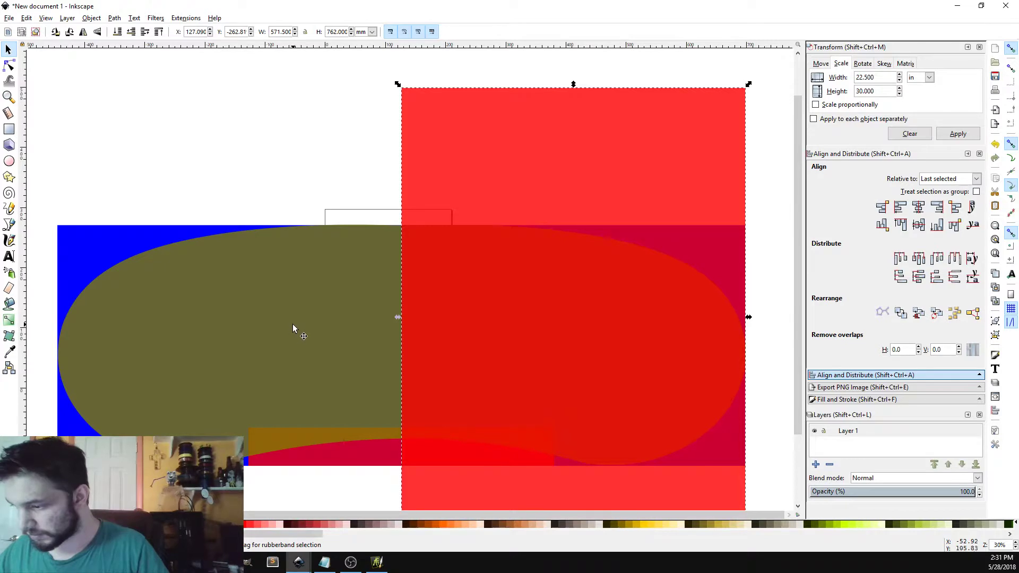
shift+click(276, 322)
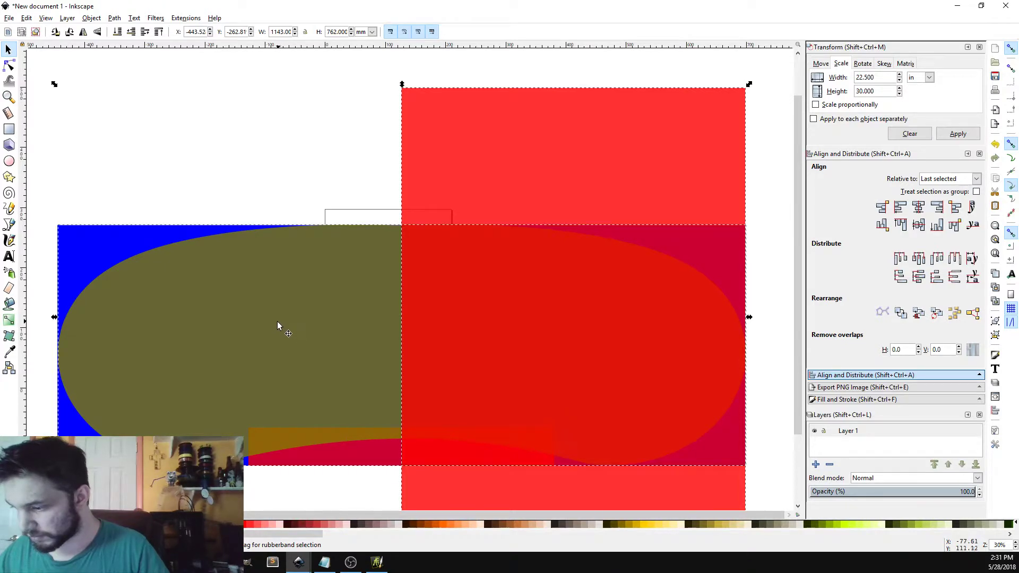
click(114, 18)
click(143, 91)
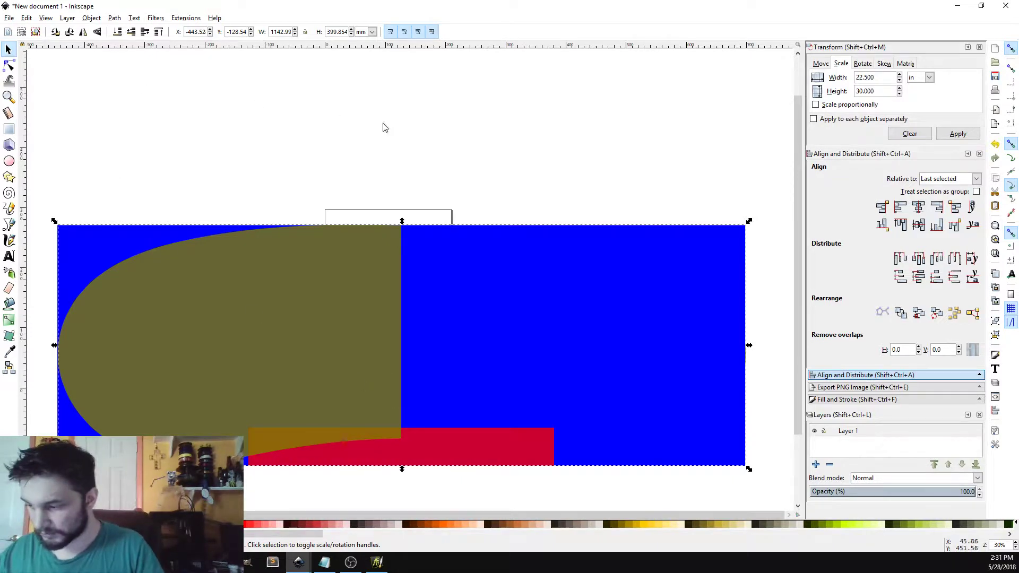
Raise the half shape's lower corner node on the center cut straight up to the red strip's top edge.
scroll(1015, 544, up, 5)
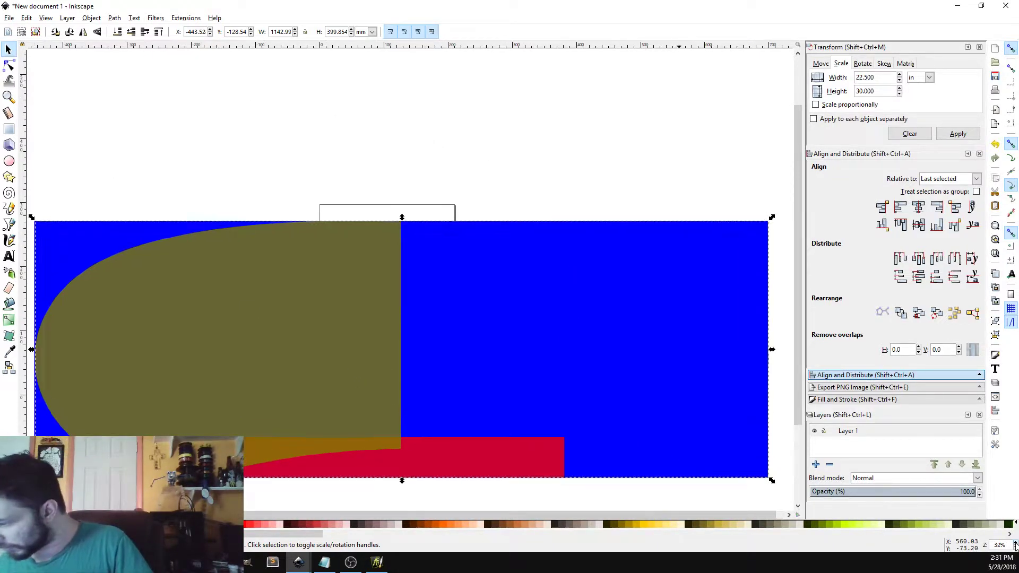
drag(798, 247, 794, 369)
scroll(1013, 544, up, 3)
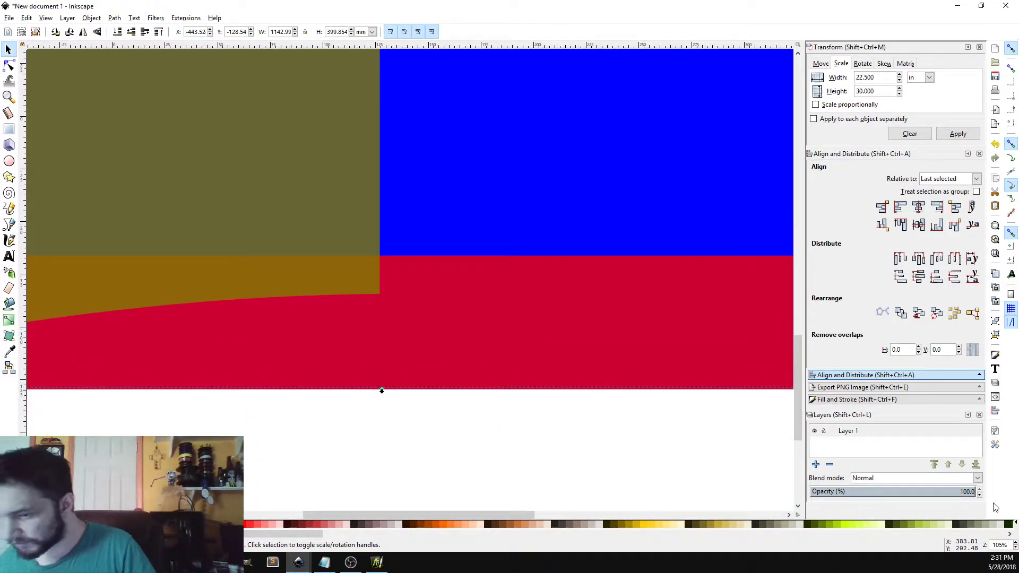
click(8, 65)
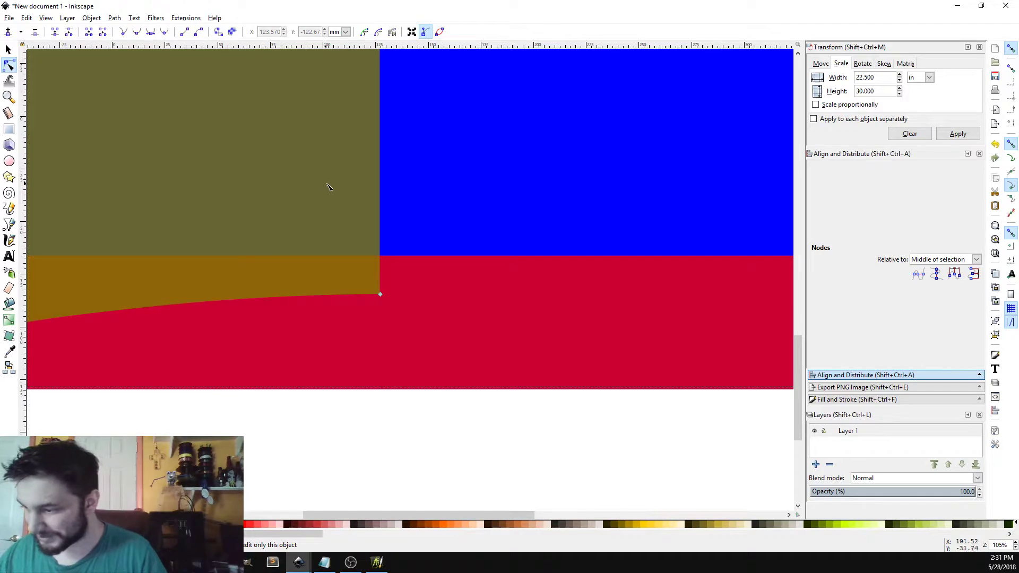
drag(393, 516, 320, 513)
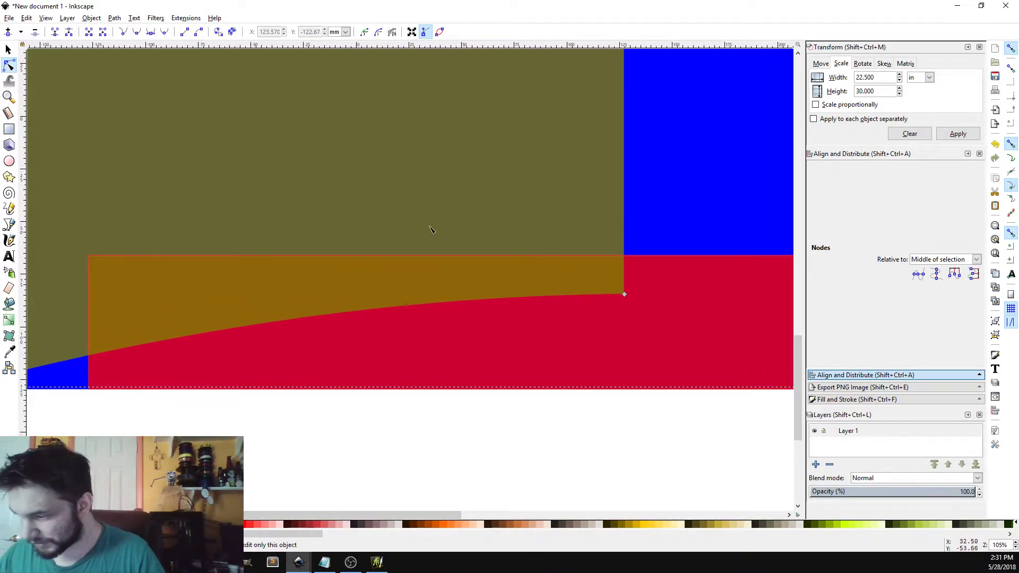
click(625, 296)
drag(625, 296, 621, 258)
key(ctrl+z)
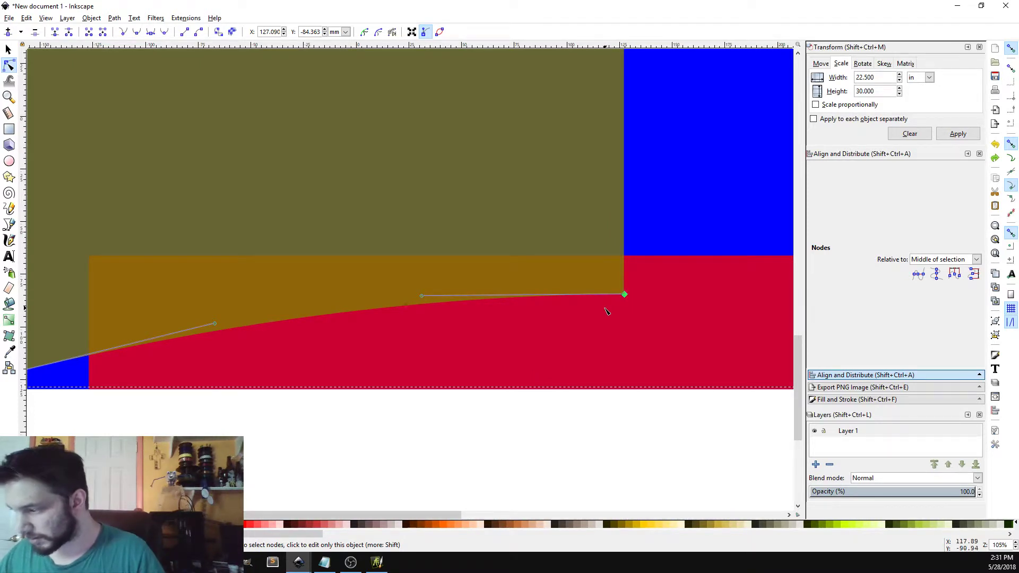
key(Up)
key(Up)
key(Up)
key(Up)
key(Up)
key(Up)
key(Up)
key(Up)
key(Up)
key(Up)
key(Up)
key(Up)
key(Up)
key(Up)
key(Up)
key(Up)
key(Up)
key(Up)
key(Up)
key(Up)
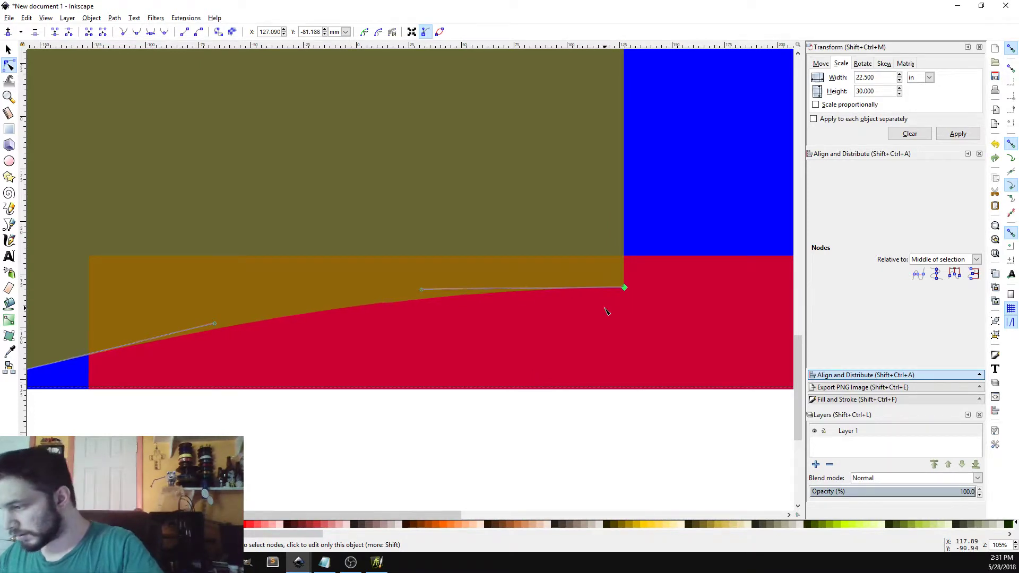
key(Up)
key(Up)
key(Up)
key(Up)
key(Up)
key(Up)
key(Up)
key(Up)
key(Up)
key(Up)
key(Up)
key(Up)
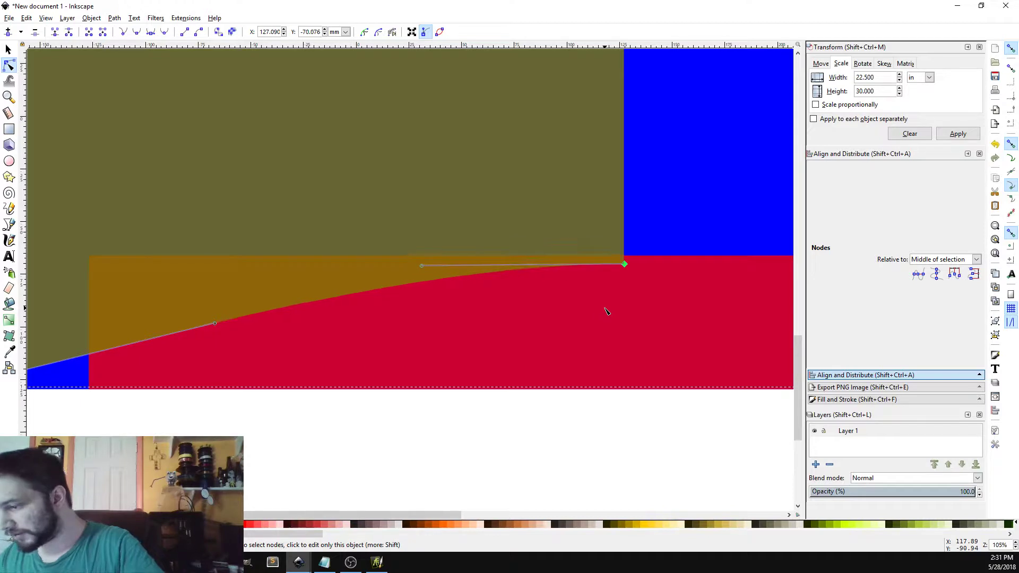
key(Up)
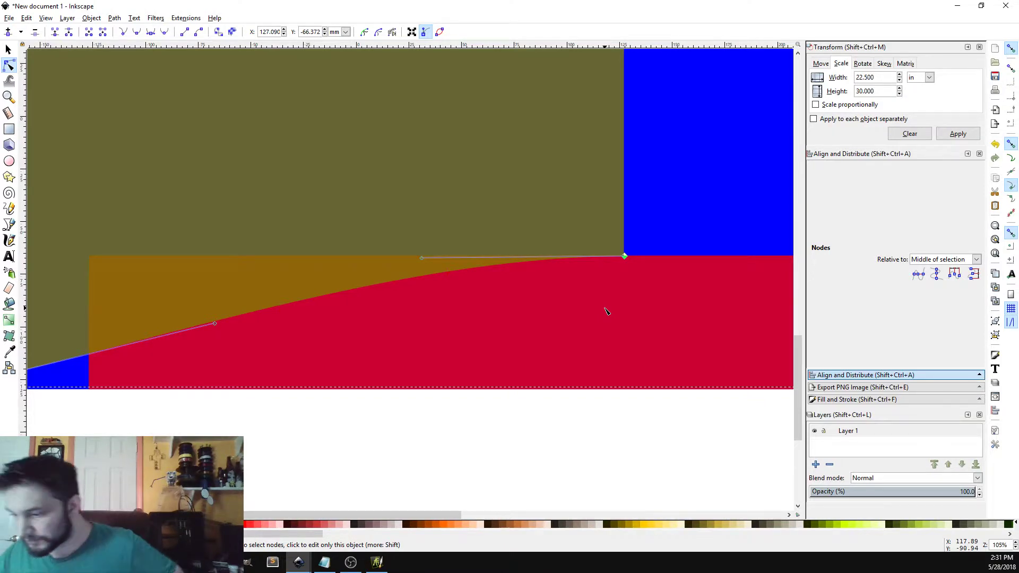
Reshape the scoop curve by lengthening the crest node's handle outward and raising the outer node's handle.
drag(382, 516, 354, 512)
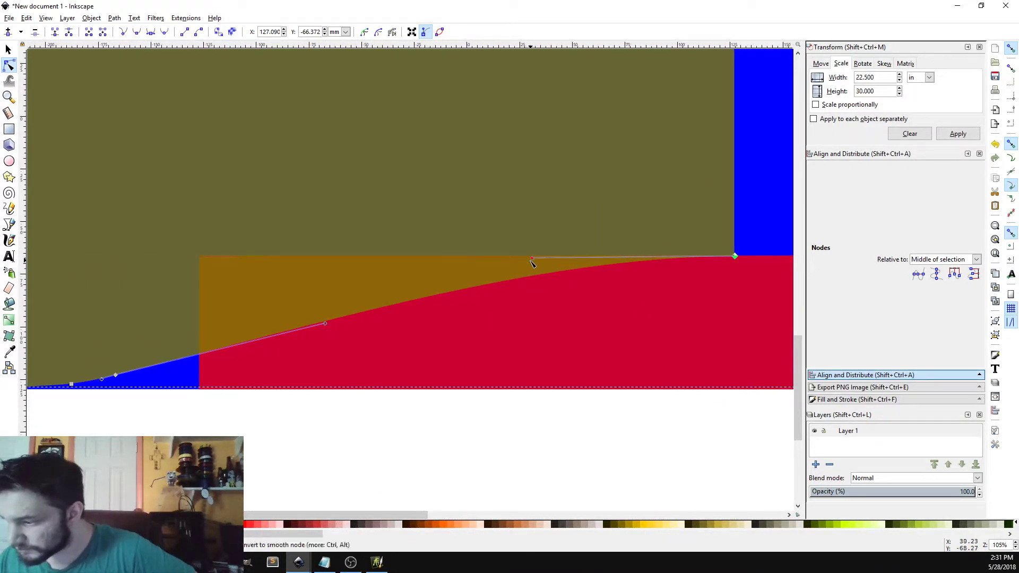
drag(534, 261, 465, 255)
click(328, 324)
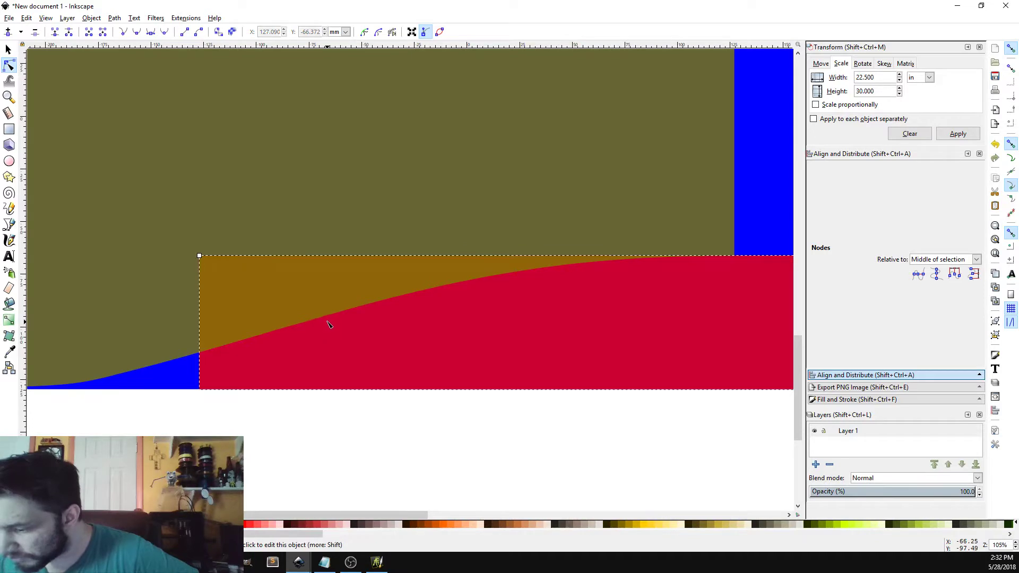
click(141, 333)
click(115, 376)
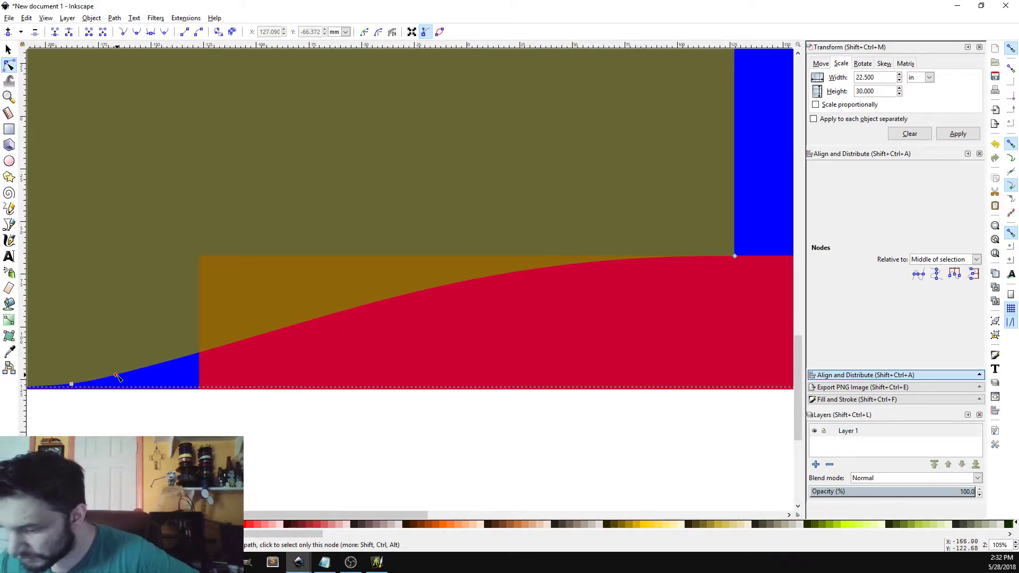
drag(326, 325, 335, 297)
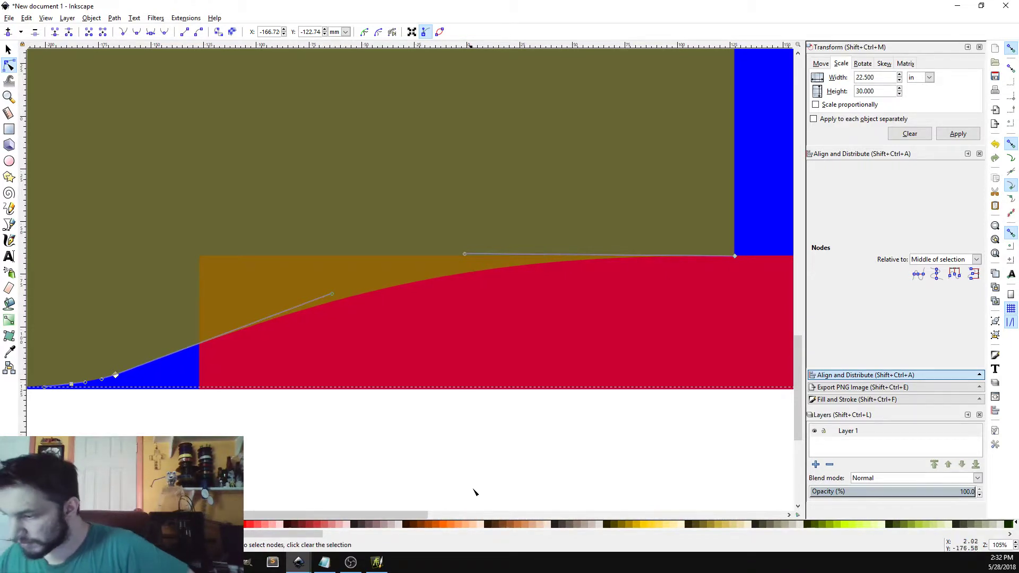
Select the half lap desk and nudge it down slightly onto the blue board's bottom edge.
drag(417, 515, 339, 516)
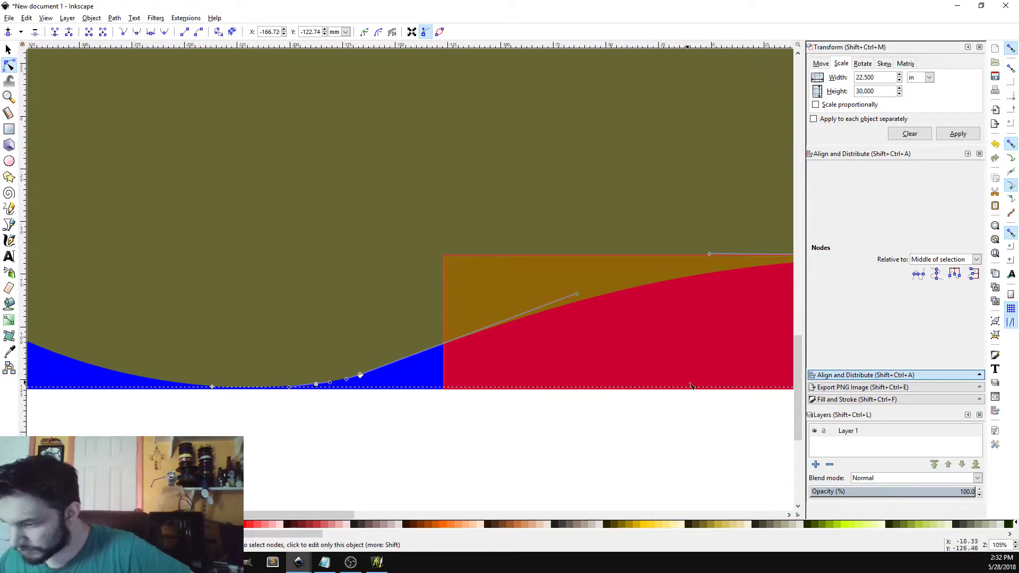
mouse_move(797, 387)
mouse_down()
mouse_move(797, 221)
mouse_move(796, 395)
mouse_up()
key(s)
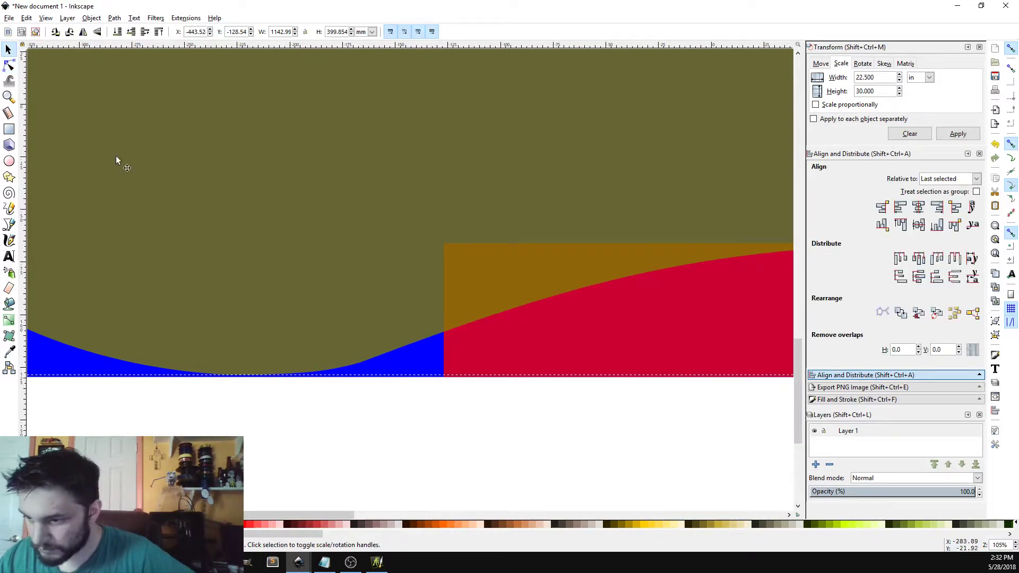
click(83, 416)
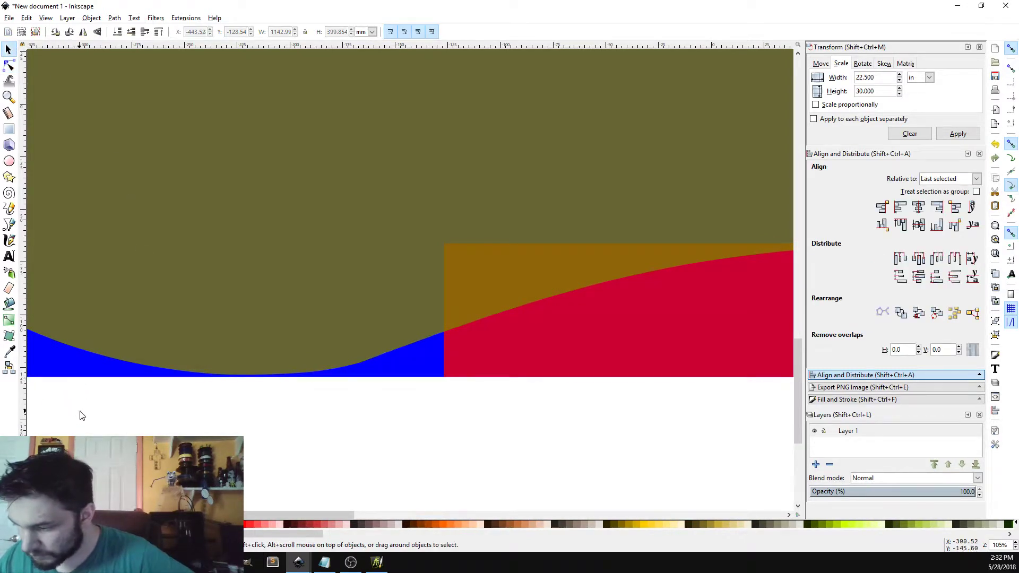
click(72, 366)
click(303, 326)
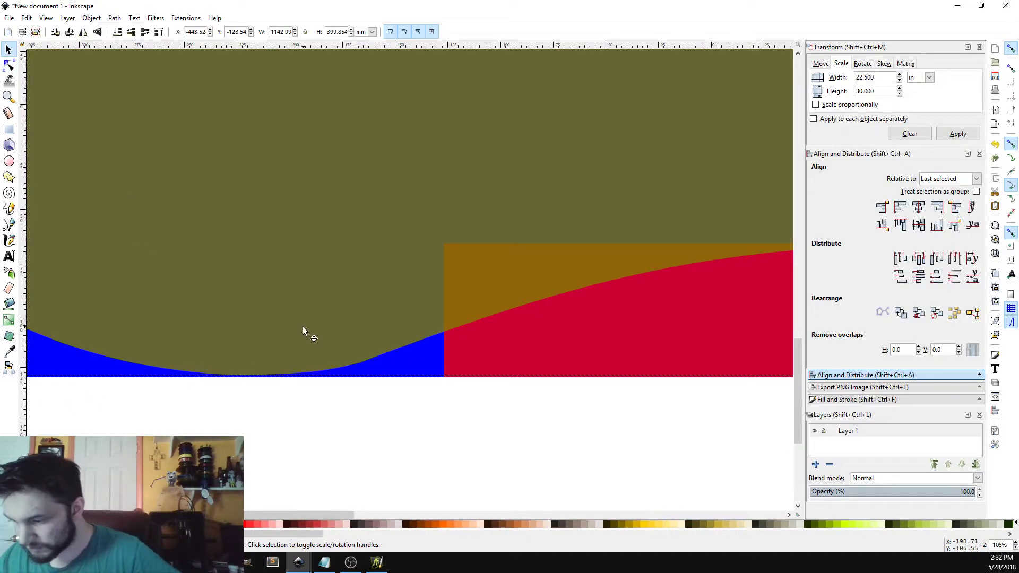
key(Down)
key(Down)
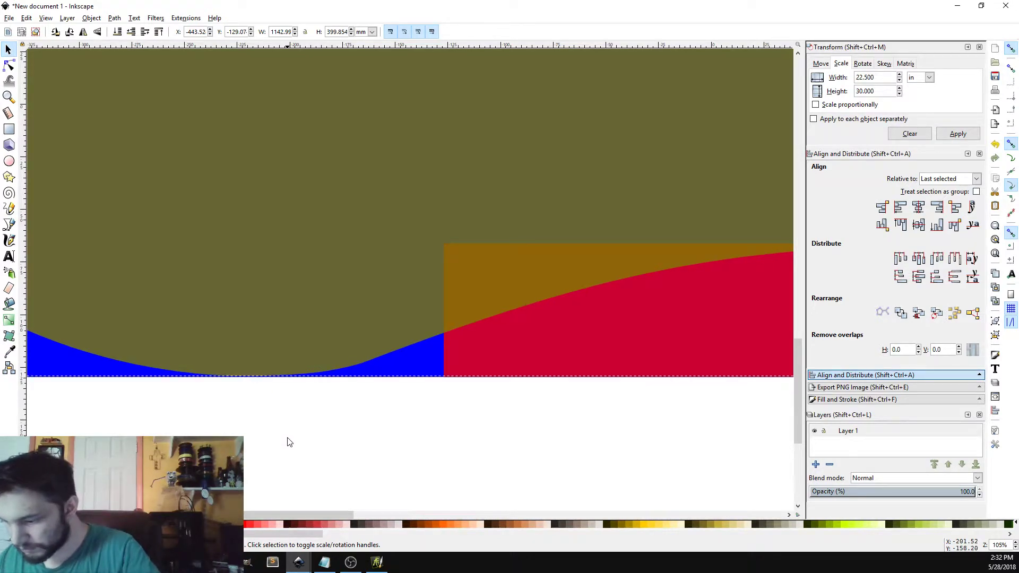
click(321, 428)
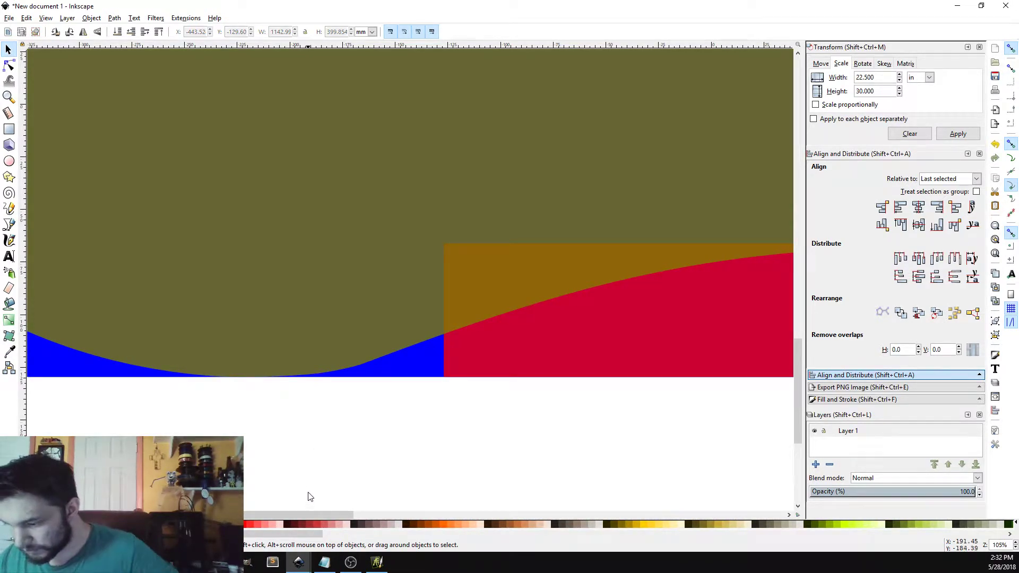
Align the left edge of the half lap desk with the left edge of the blue board.
drag(319, 516, 226, 515)
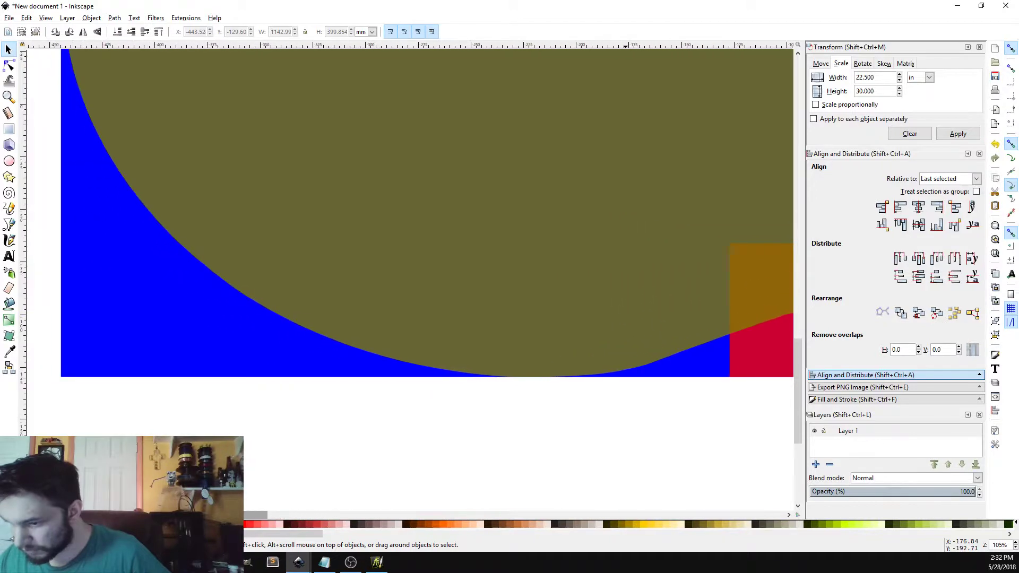
click(370, 247)
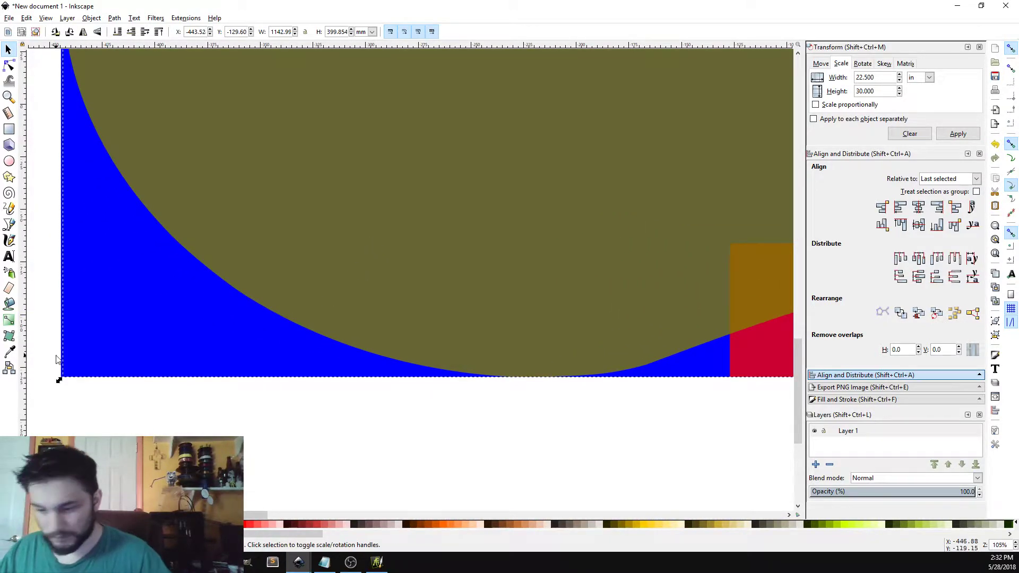
shift+click(60, 321)
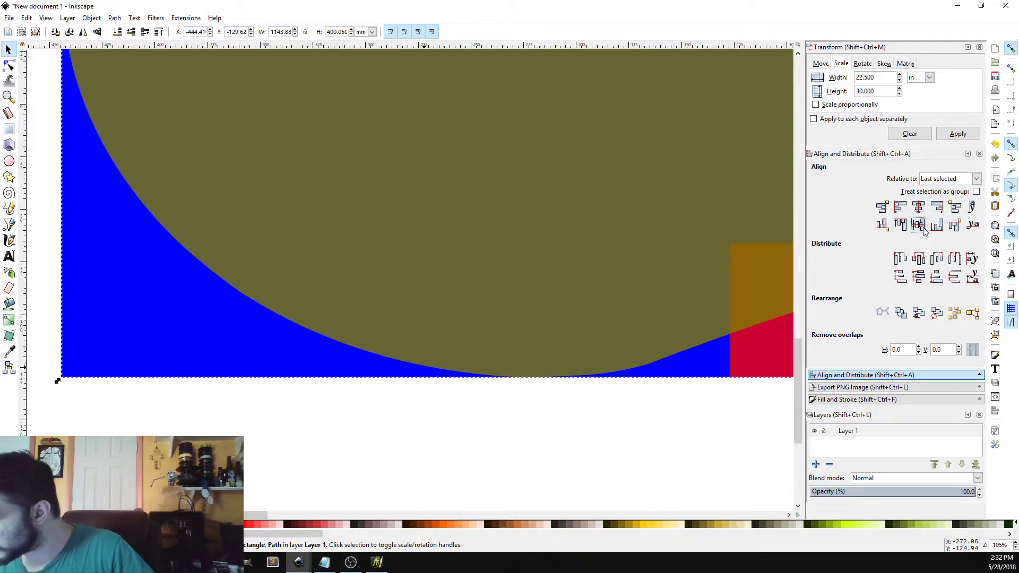
click(901, 209)
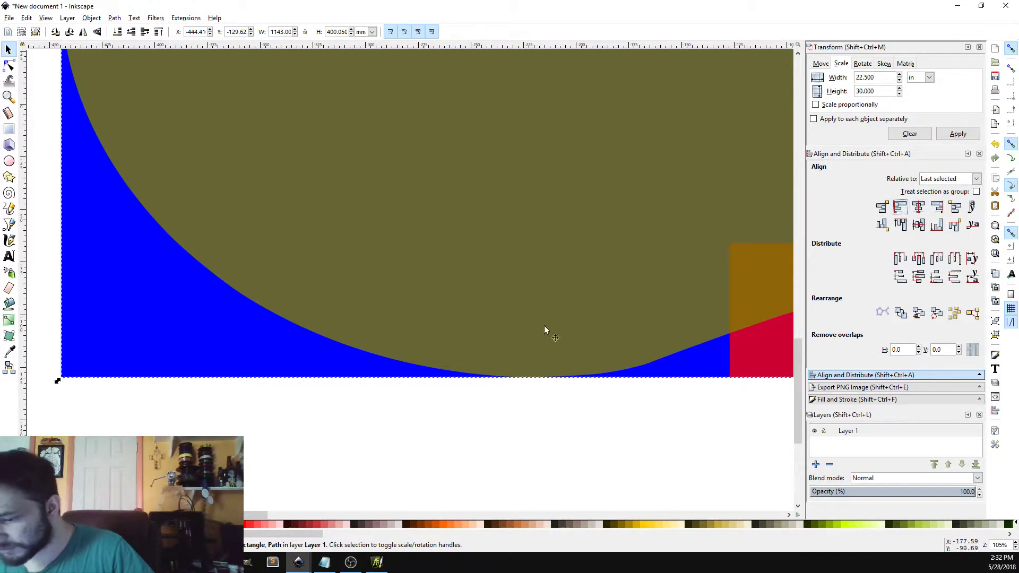
Nudge the half shape's lower corner node on the center cut up onto the red strip's top edge.
drag(253, 520, 535, 500)
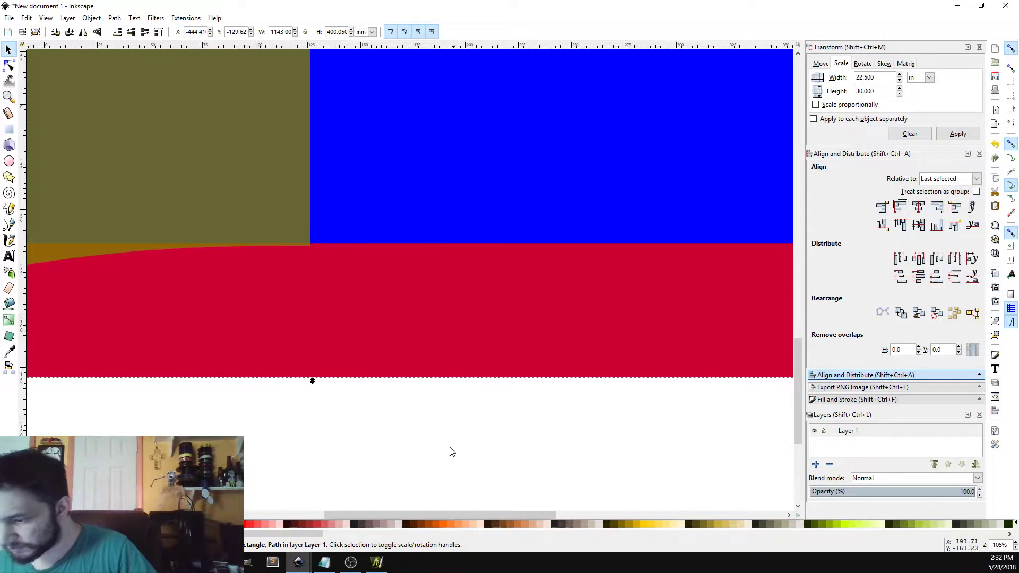
click(525, 430)
drag(797, 393, 803, 366)
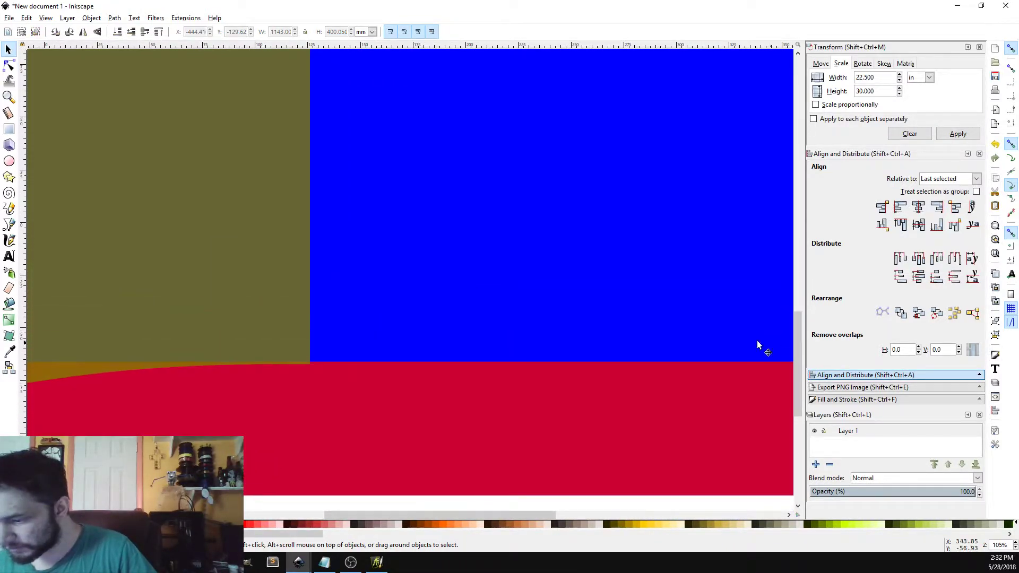
click(9, 64)
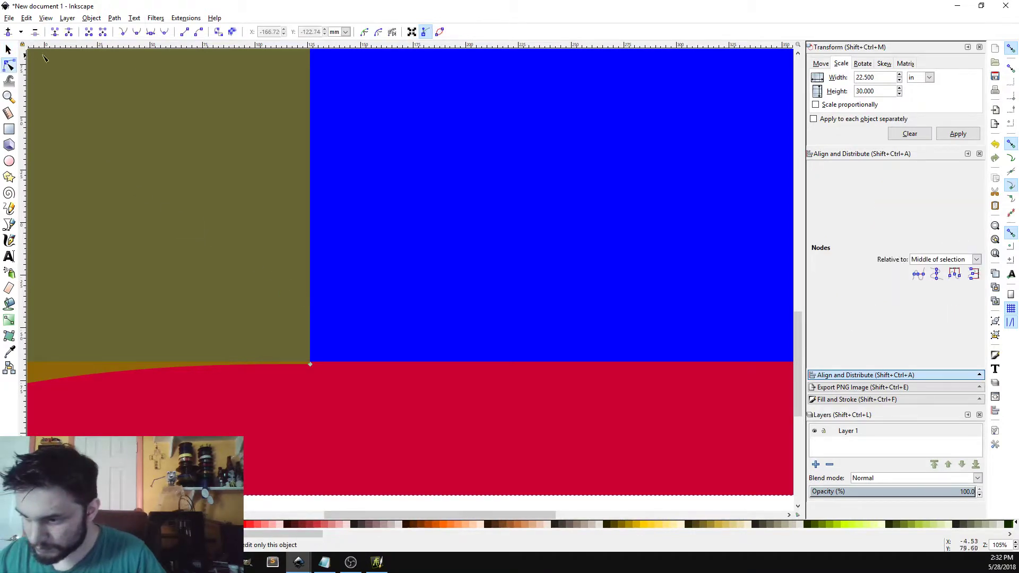
click(311, 364)
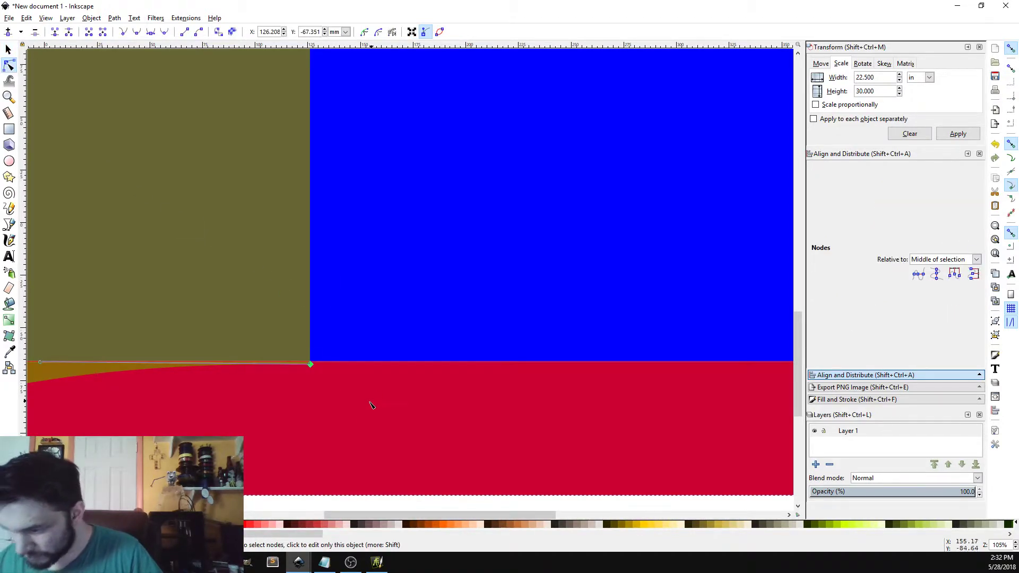
key(Up)
key(Up)
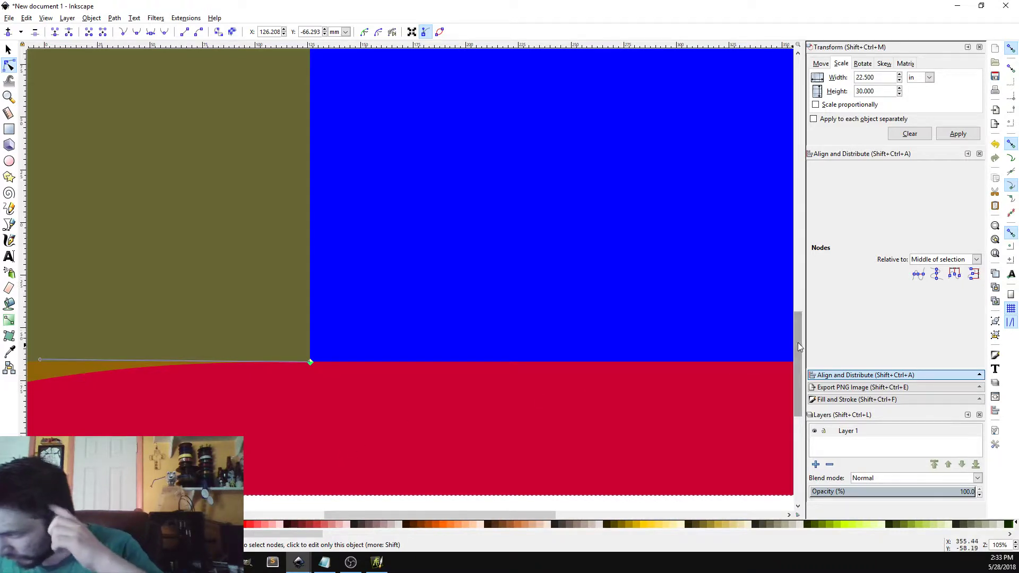
Delete the extra node on the half shape's lower outer curve, between the side node and the bottommost node.
scroll(796, 366, down, 5)
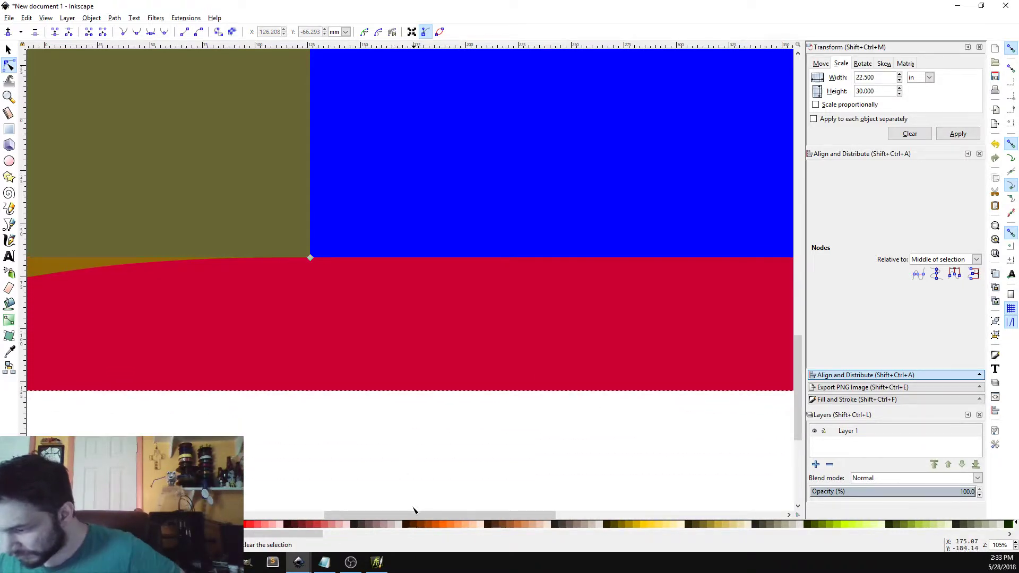
drag(412, 515, 120, 518)
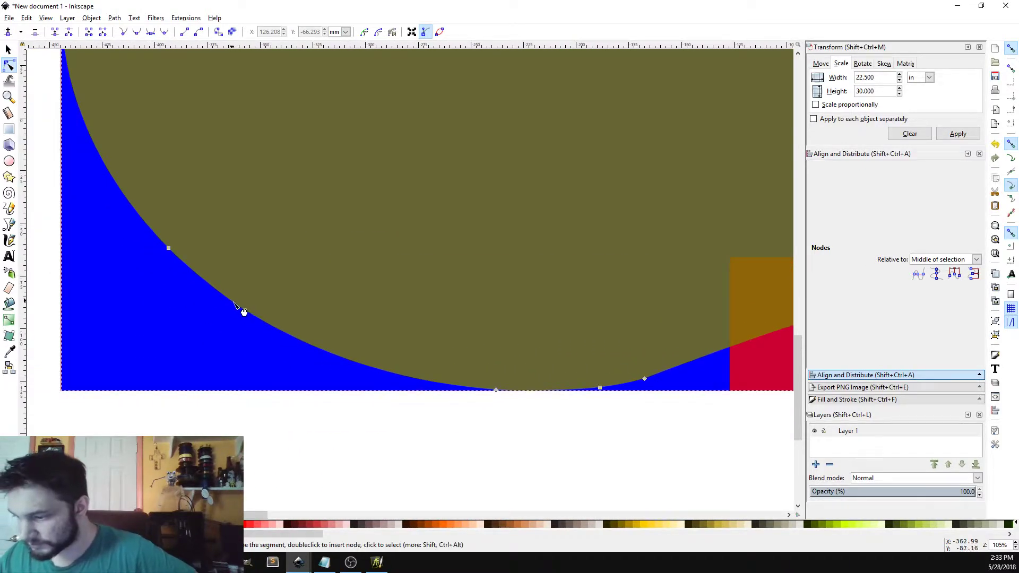
click(245, 310)
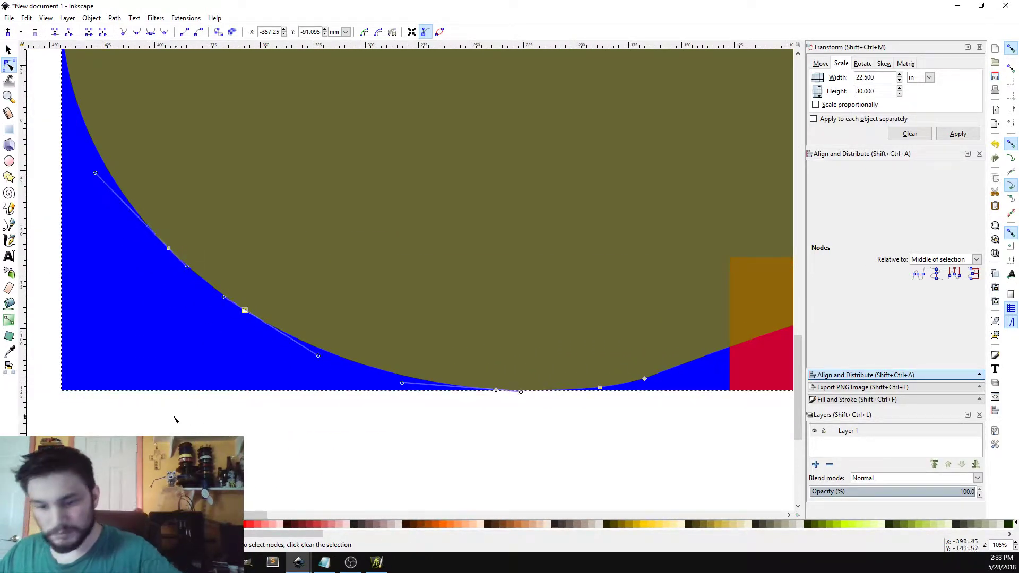
key(Delete)
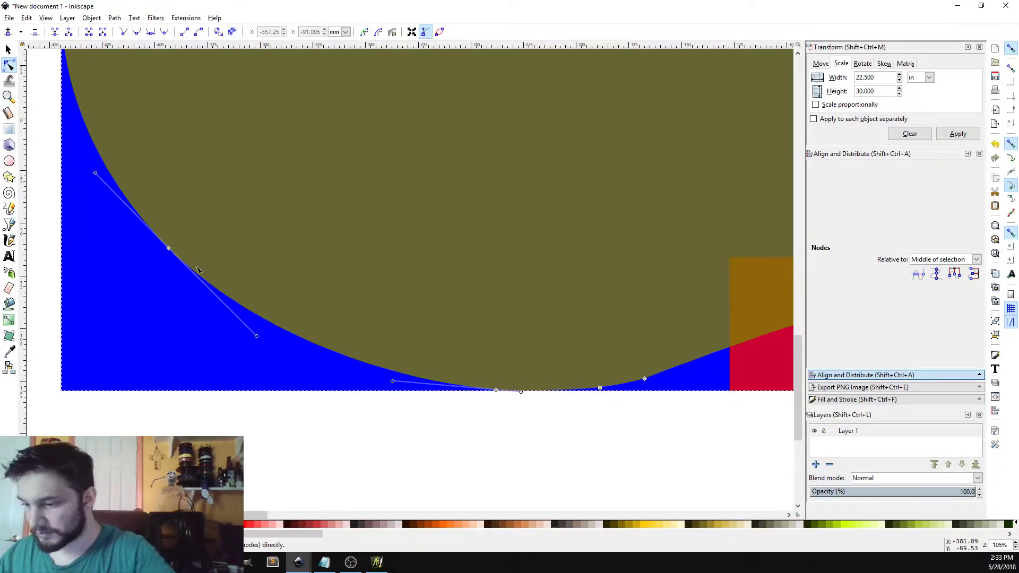
Raise the half shape's upper corner node on the center cut to the blue board's top edge.
drag(795, 360, 795, 240)
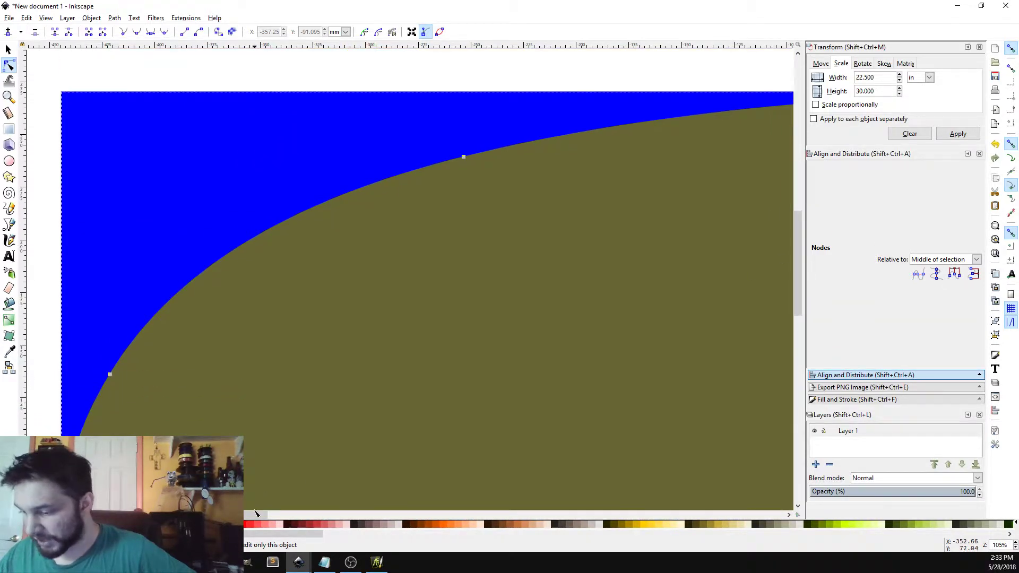
drag(258, 516, 471, 506)
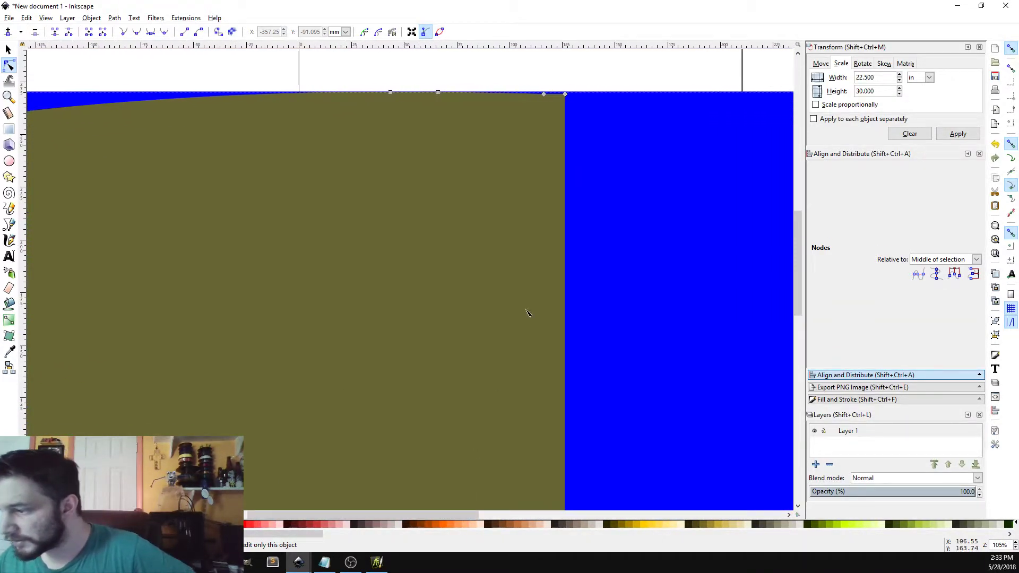
click(566, 95)
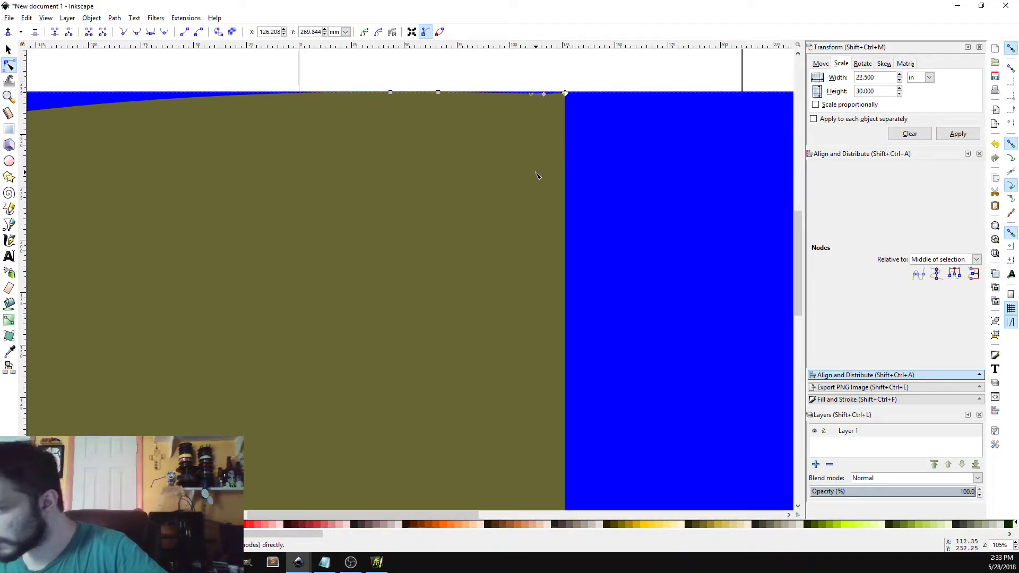
Delete the node beside the upper center corner and pull in the neighbouring curve handles to flatten the top edge.
click(545, 94)
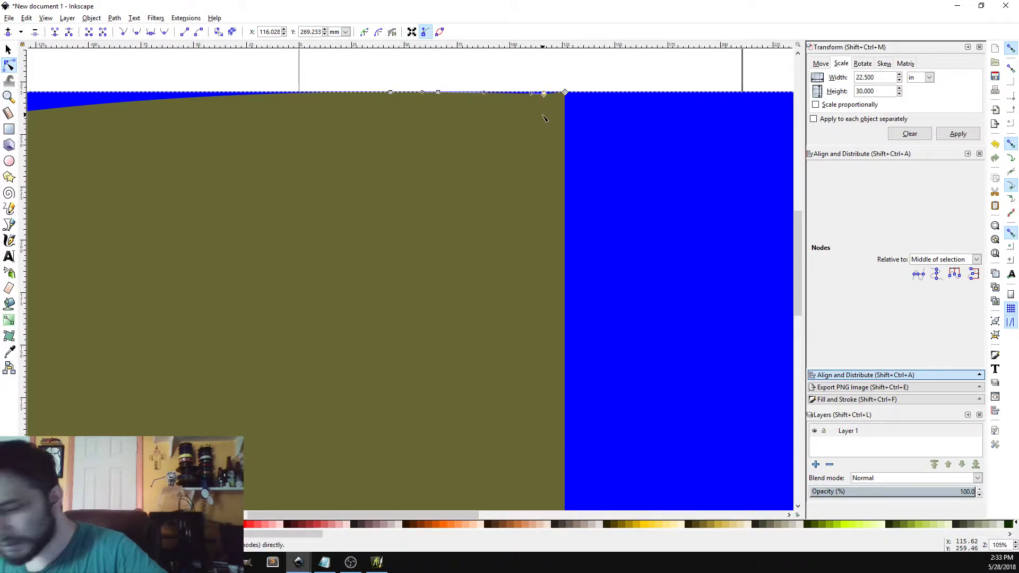
key(Delete)
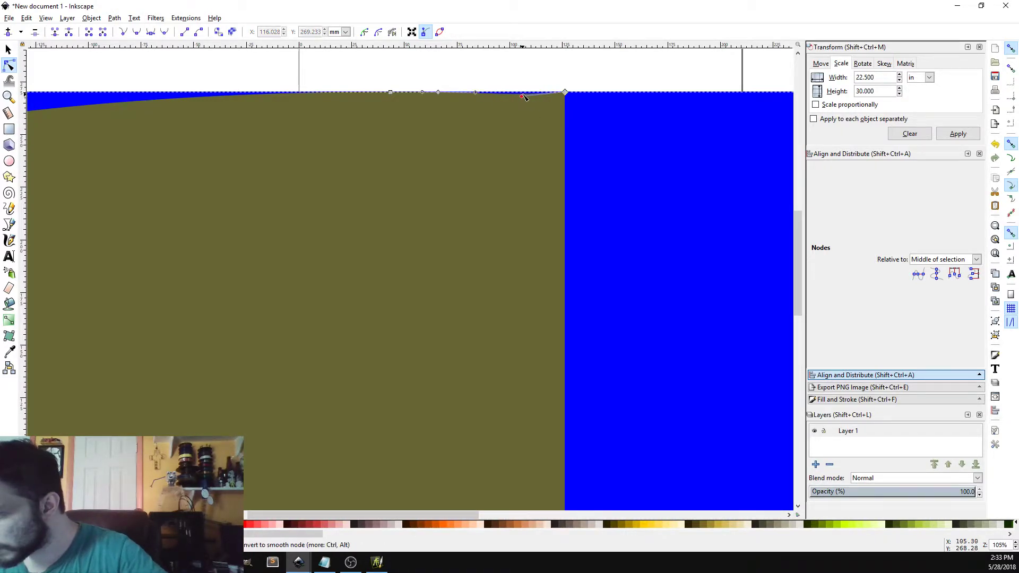
drag(523, 95, 560, 93)
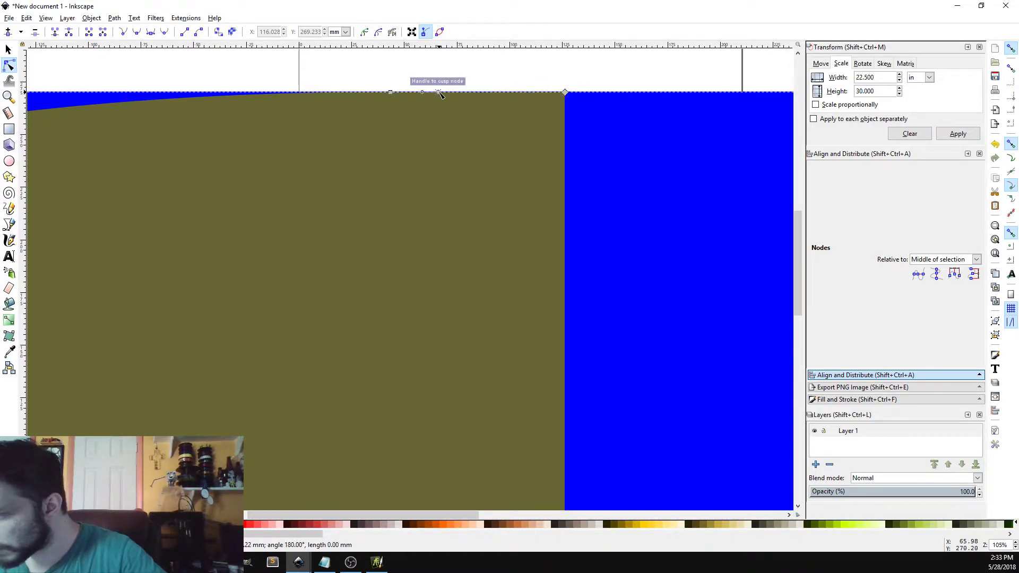
Delete the extra node at X 65.976 mm on the olive shape's top edge and select the neighbouring top-edge node.
click(439, 92)
key(Delete)
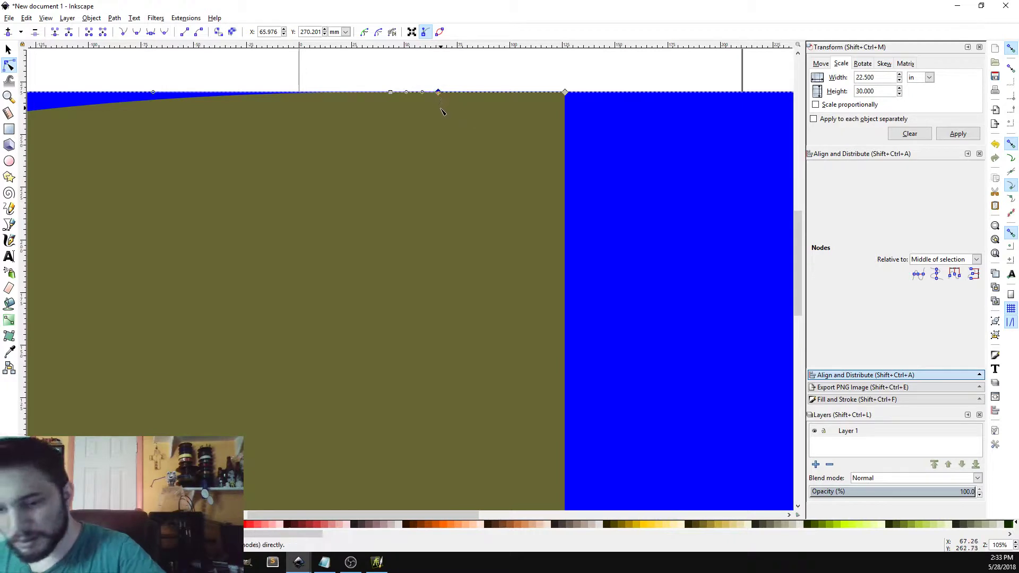
click(390, 98)
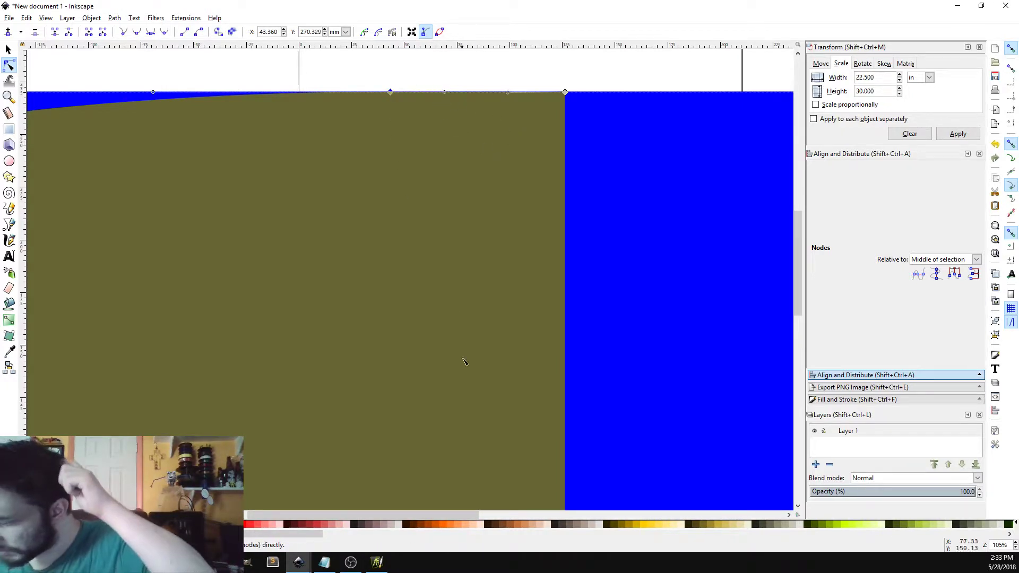
Move the upper-left curve node to about X -287.4 mm, Y 253.307 mm and lower its right handle onto the top edge line.
drag(421, 514, 211, 504)
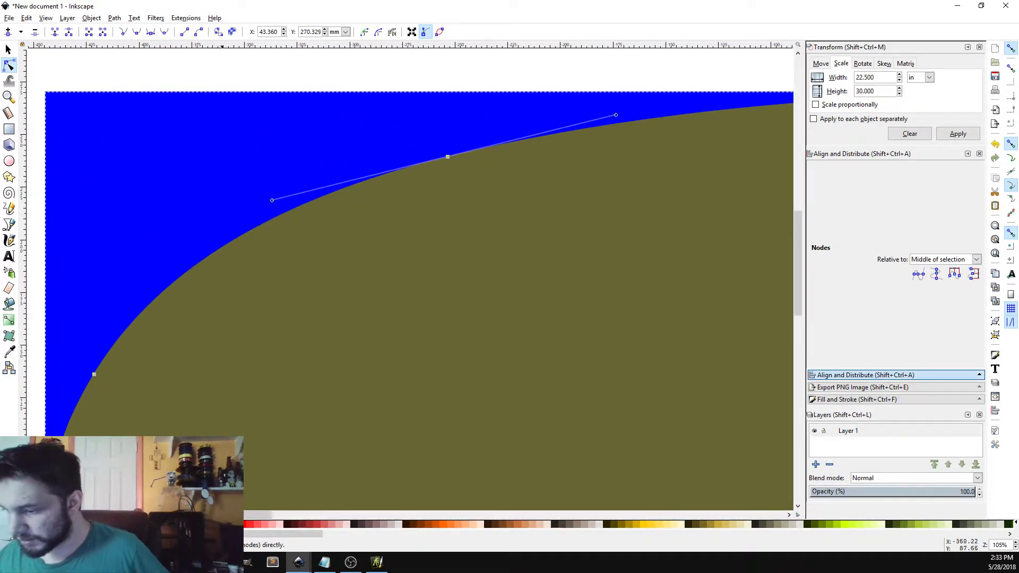
click(448, 157)
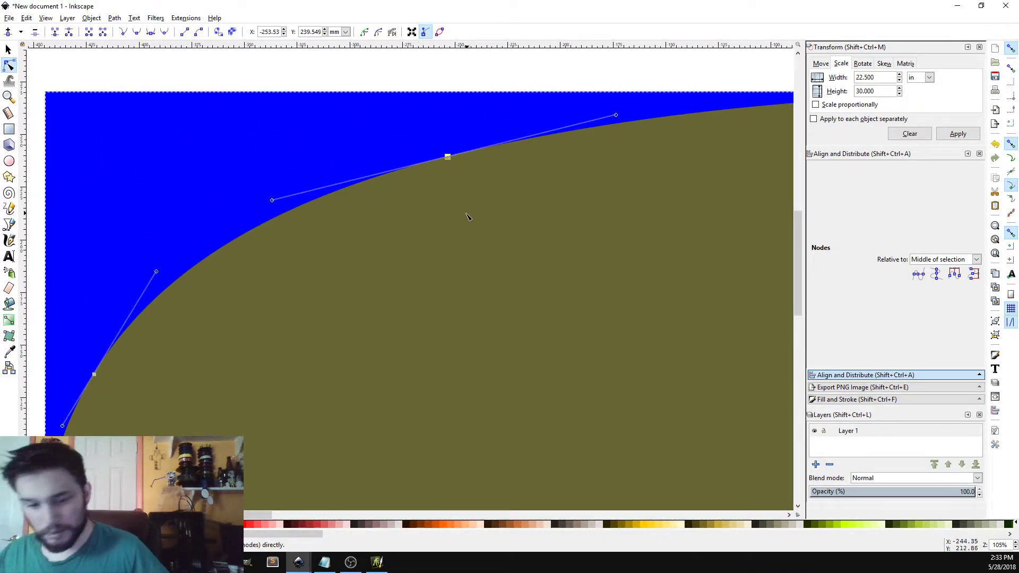
key(Left)
key(Left)
key(Left)
key(Left)
key(Left)
key(Left)
key(Left)
key(Left)
key(Left)
key(Left)
key(Left)
key(Left)
key(Left)
key(Left)
key(Left)
key(Left)
key(Left)
key(Left)
key(Left)
key(Left)
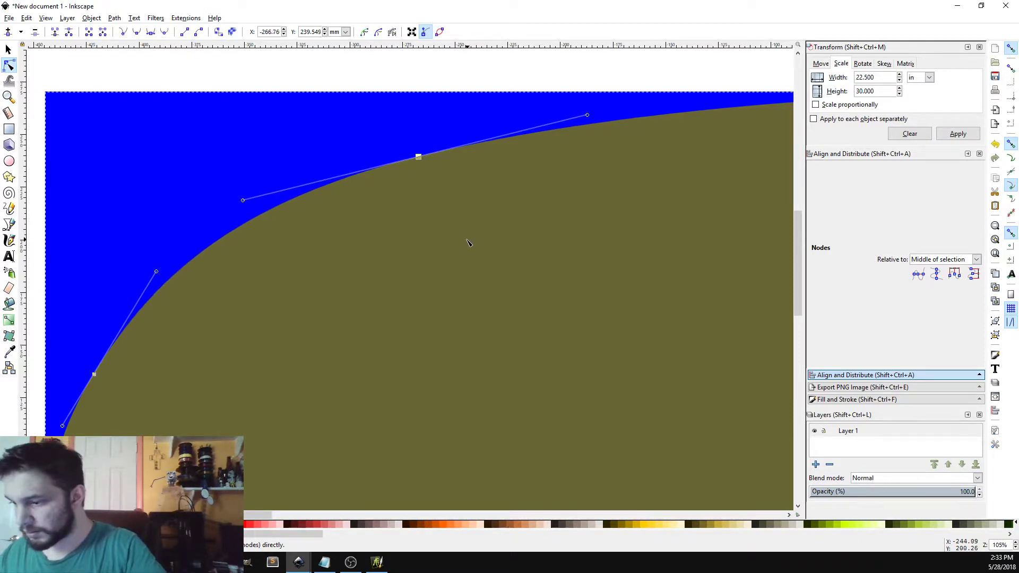
key(Left)
key(Left)
key(Left)
key(Left)
key(Left)
key(Left)
key(Left)
key(Left)
key(Up)
key(Up)
key(Up)
key(Up)
key(Up)
key(Up)
key(Up)
key(Up)
key(Up)
key(Up)
key(Up)
key(Up)
key(Up)
key(Up)
key(Up)
key(Up)
key(Up)
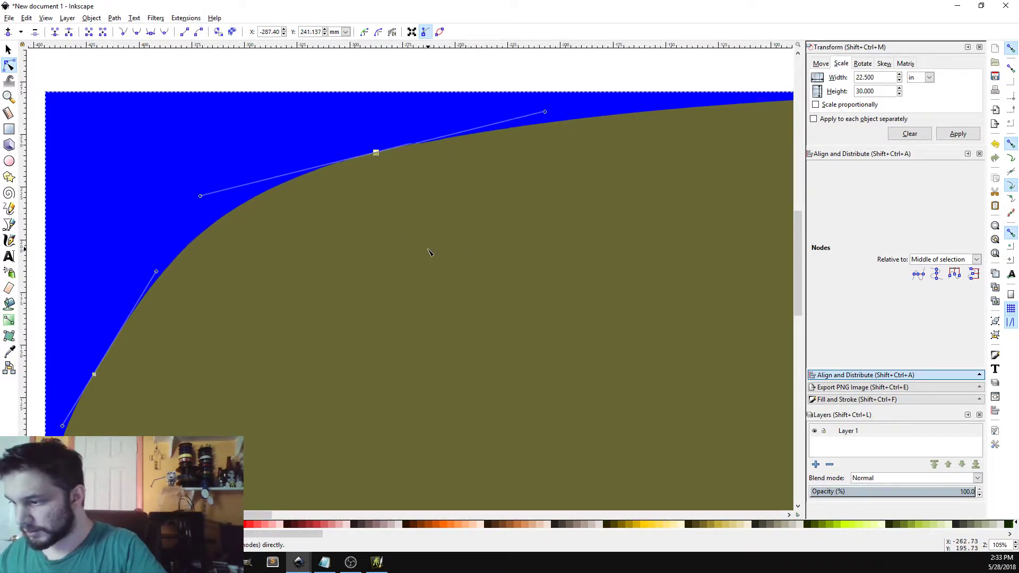
key(Up)
key(Up)
key(Up)
key(Up)
key(Up)
key(Up)
key(Up)
key(Up)
key(Up)
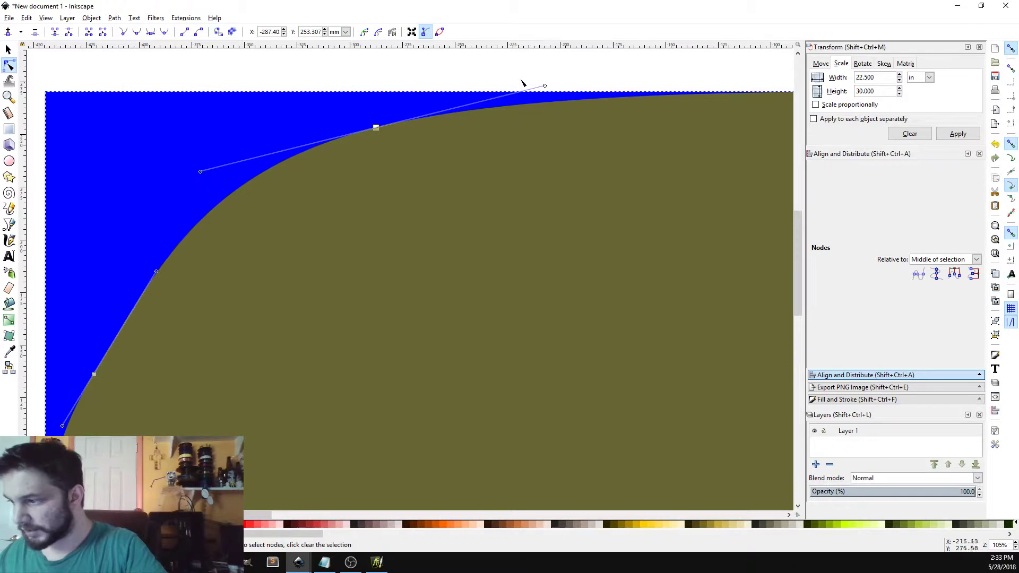
drag(546, 86, 545, 92)
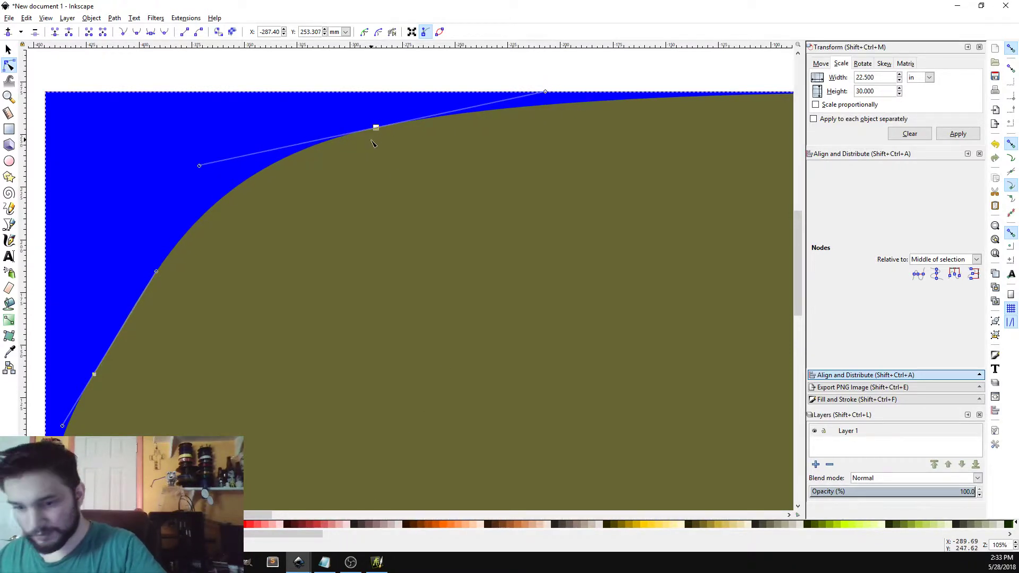
Delete the upper-left curve node, and try reshaping the arc with the remaining left node's upper handle, undoing that handle change.
key(Delete)
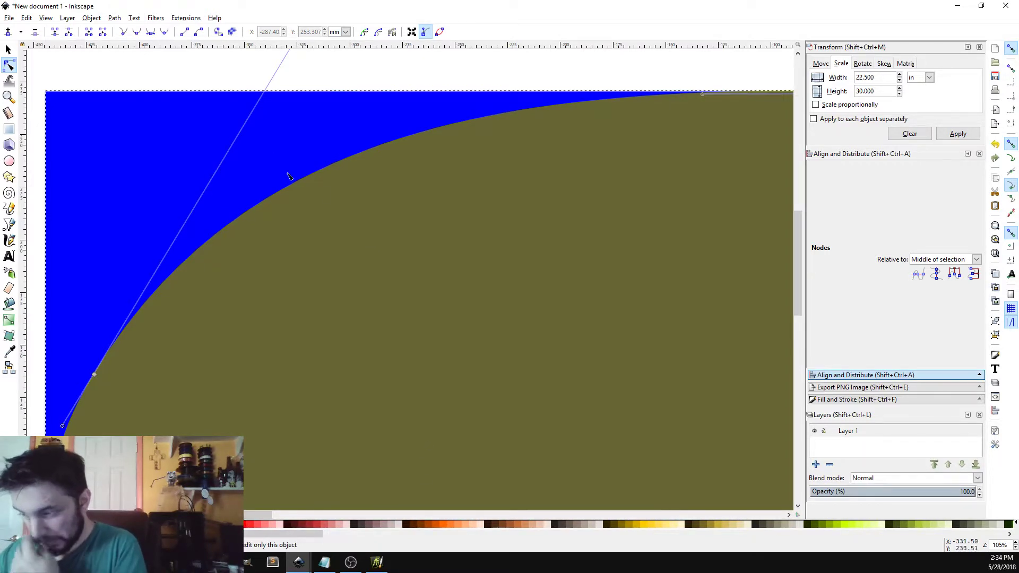
drag(798, 253, 798, 238)
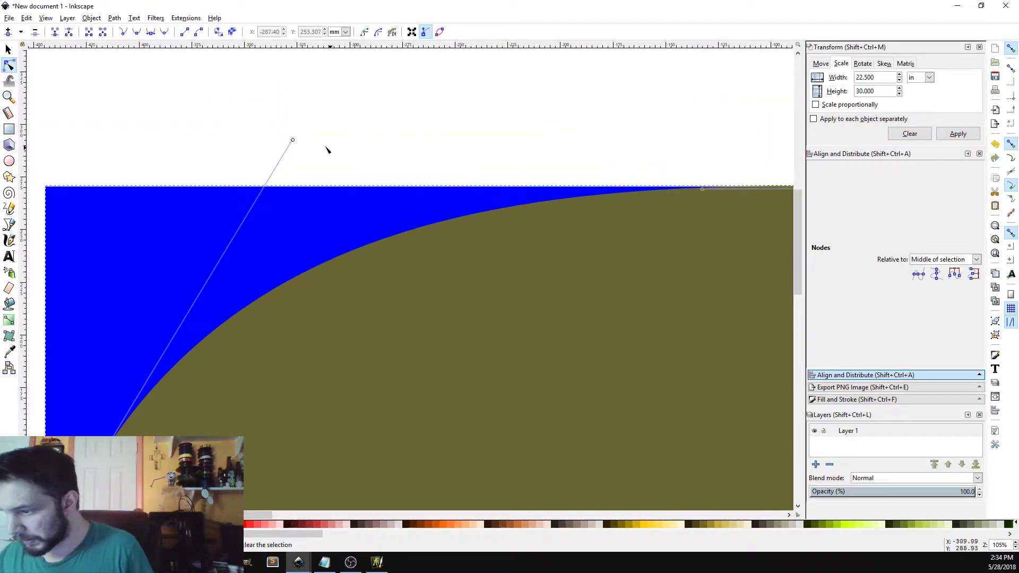
drag(293, 140, 175, 145)
key(ctrl+z)
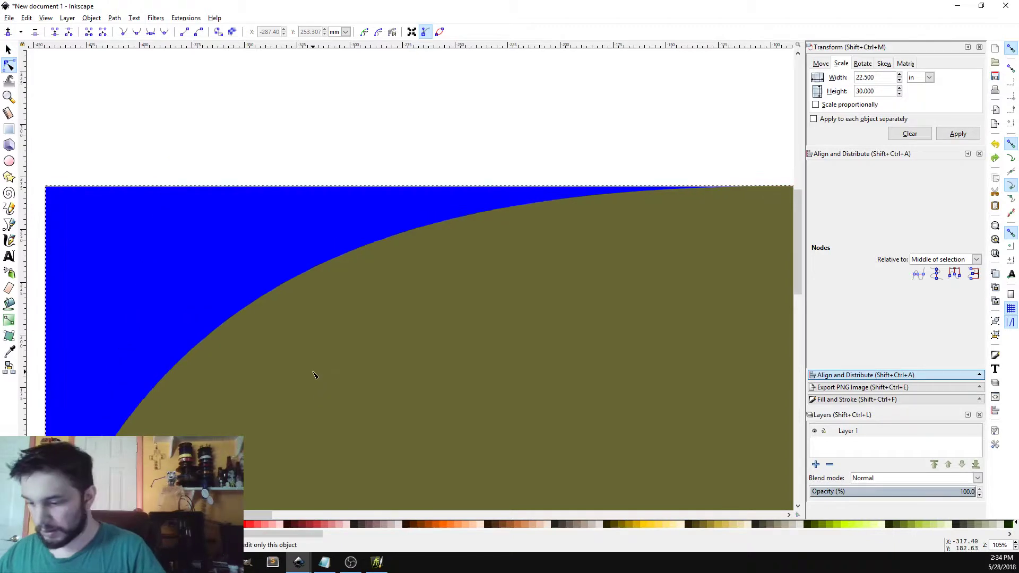
Inspect the lower curve and whole outline, and measure two diagonal spans inside the olive shape.
drag(797, 285, 547, 367)
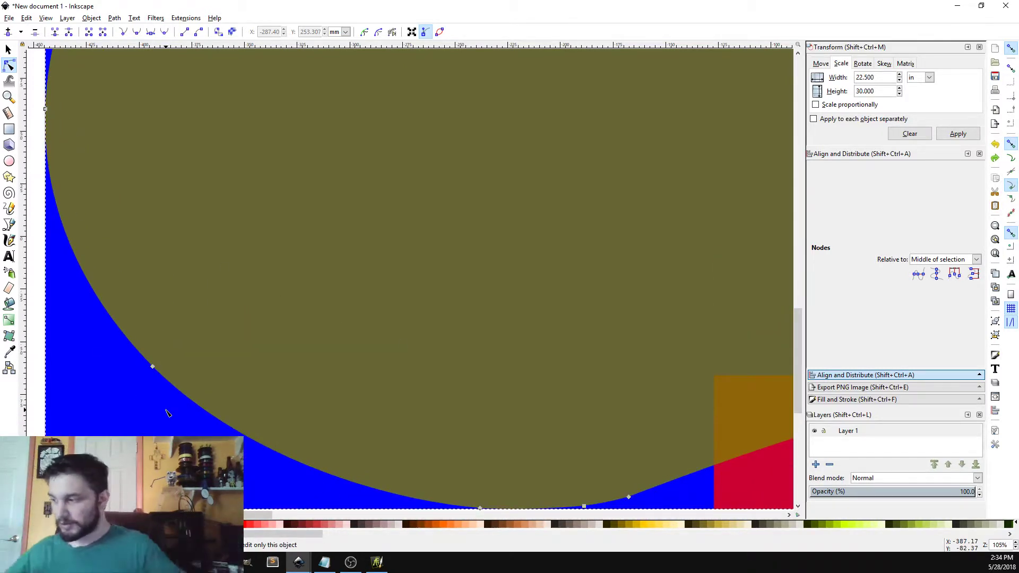
drag(800, 346, 799, 256)
click(1014, 548)
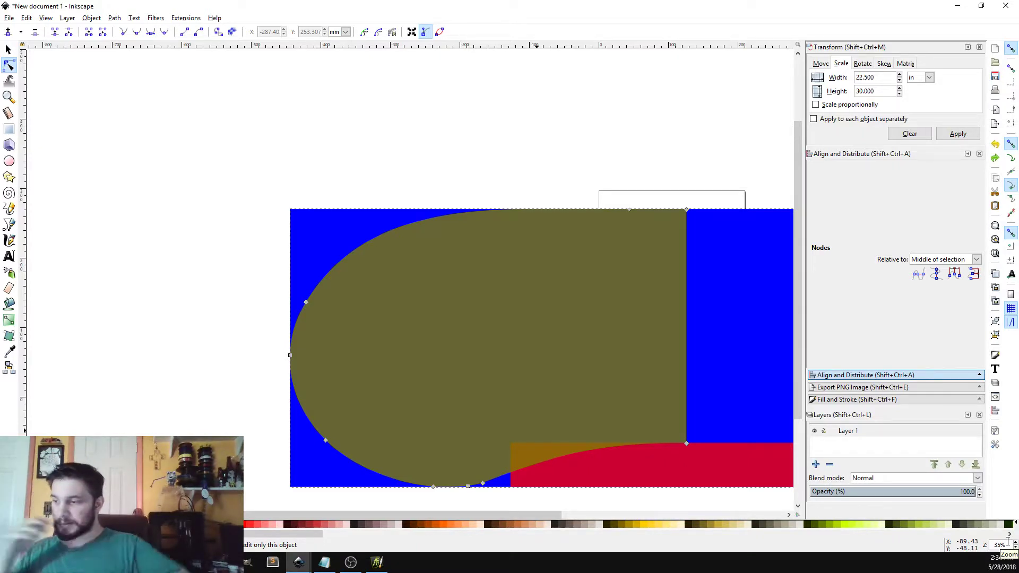
click(10, 113)
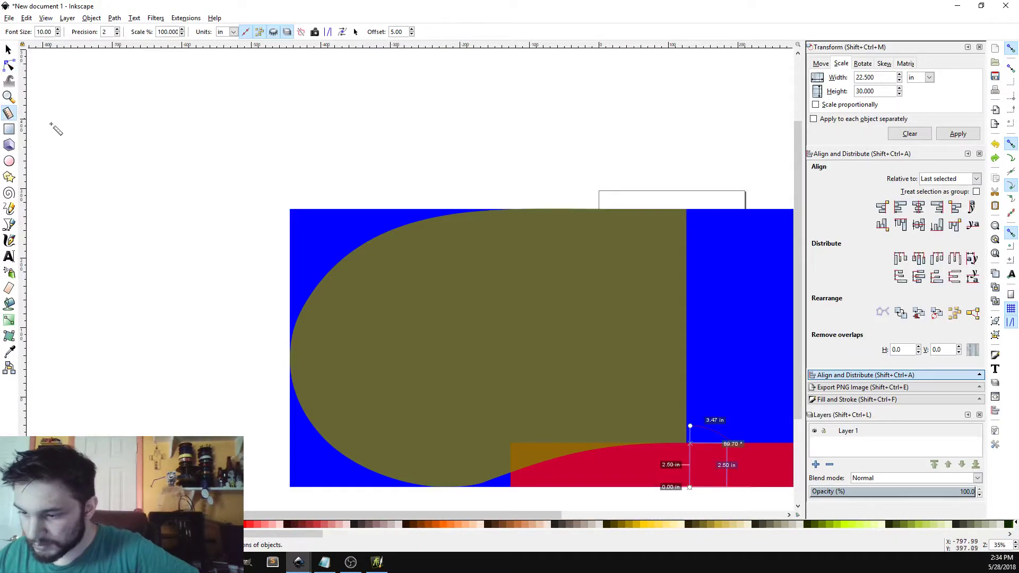
drag(336, 415, 608, 295)
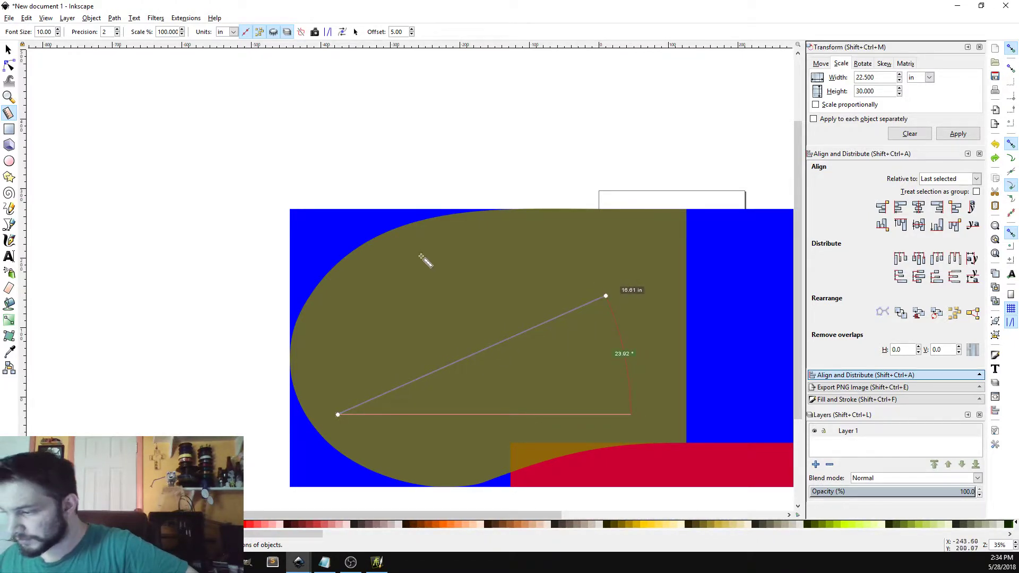
drag(403, 249, 488, 429)
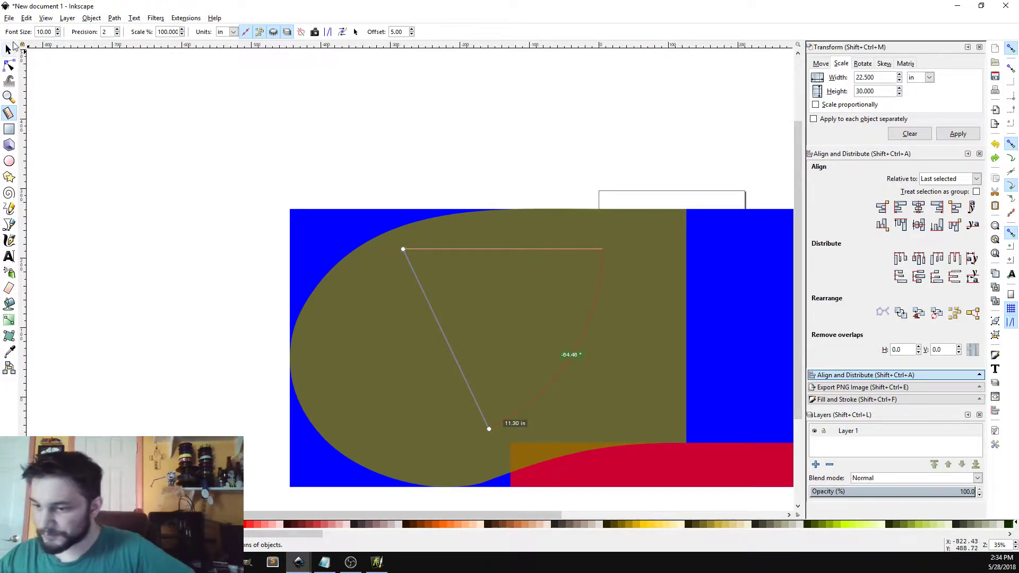
Select the top-edge node of the olive path and extend its left handle toward the upper-left corner.
click(8, 50)
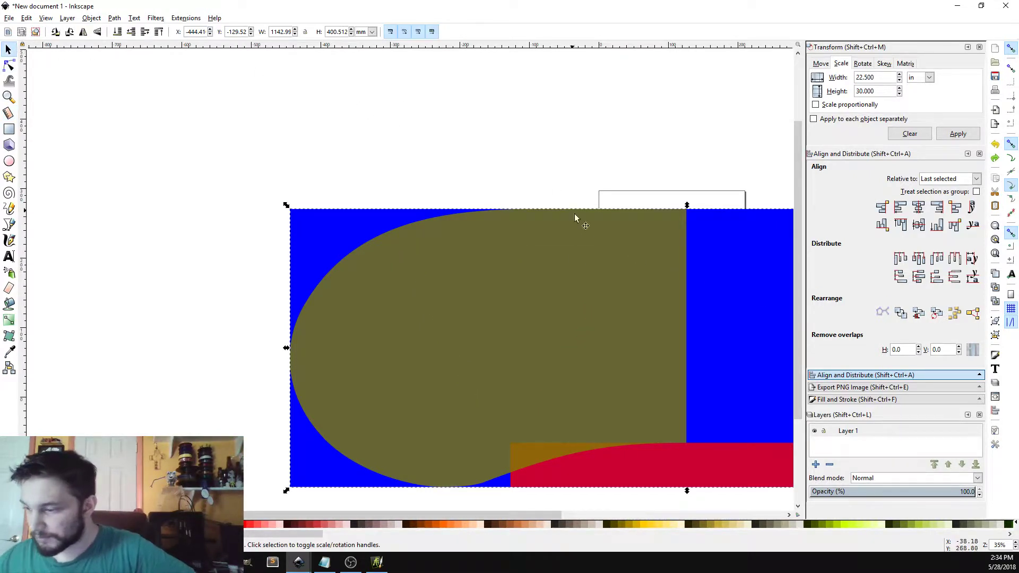
click(10, 66)
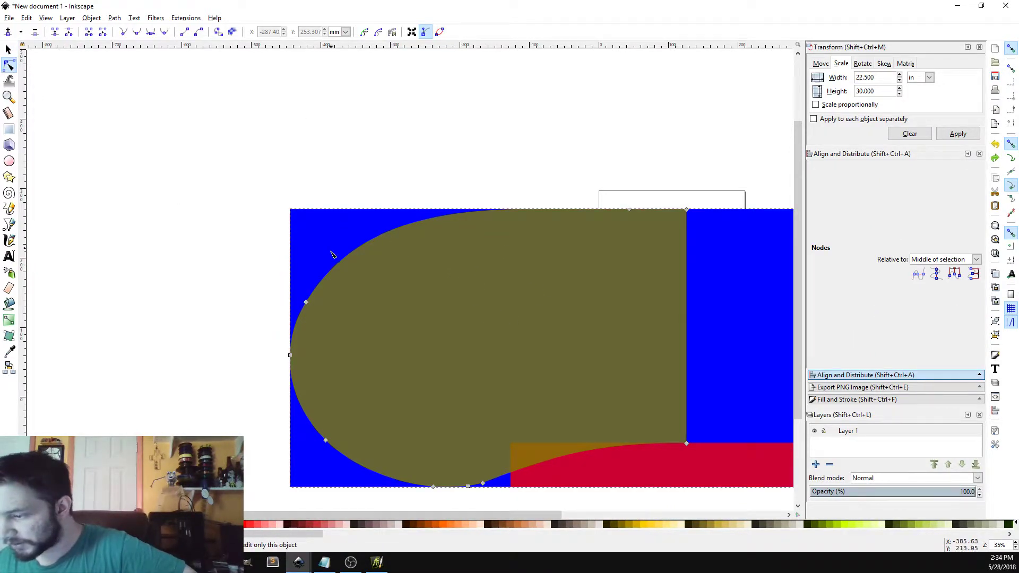
drag(799, 288, 799, 287)
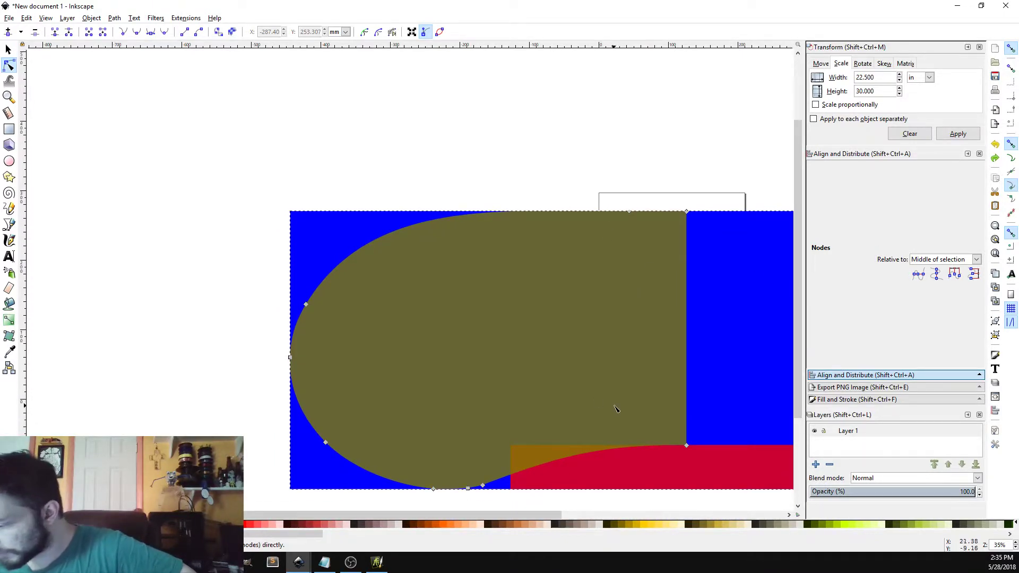
click(1015, 543)
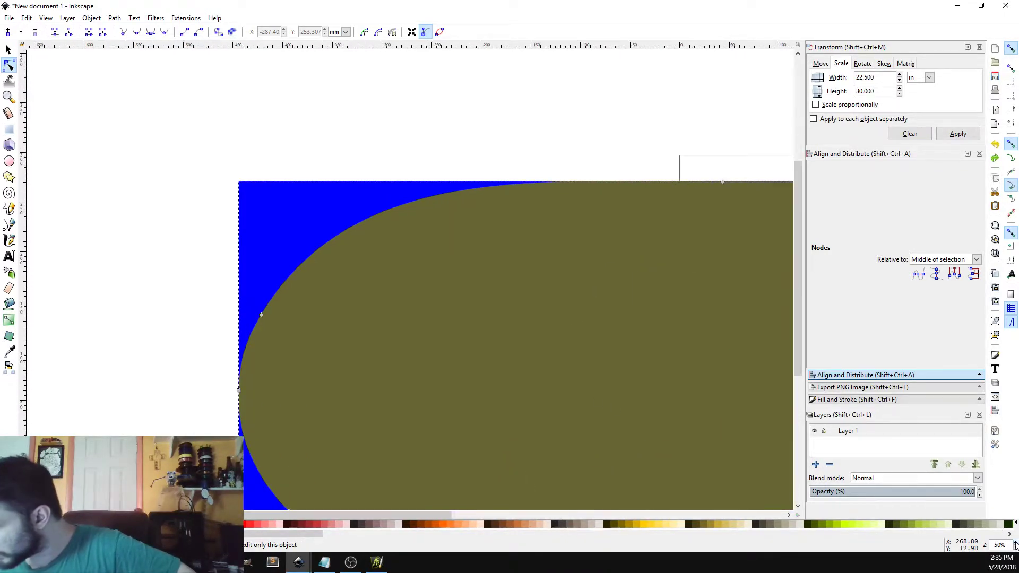
click(1015, 543)
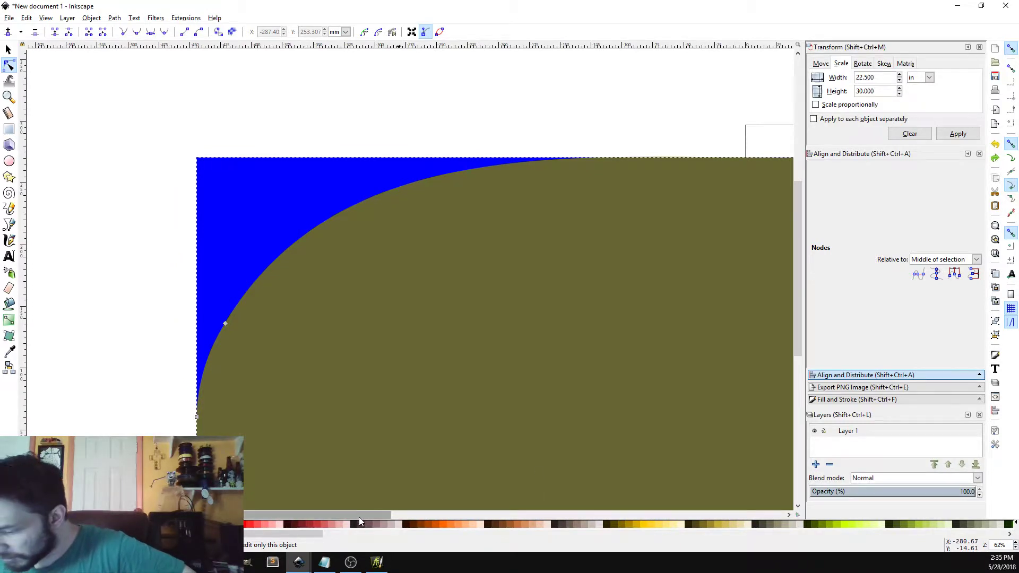
drag(358, 516, 433, 519)
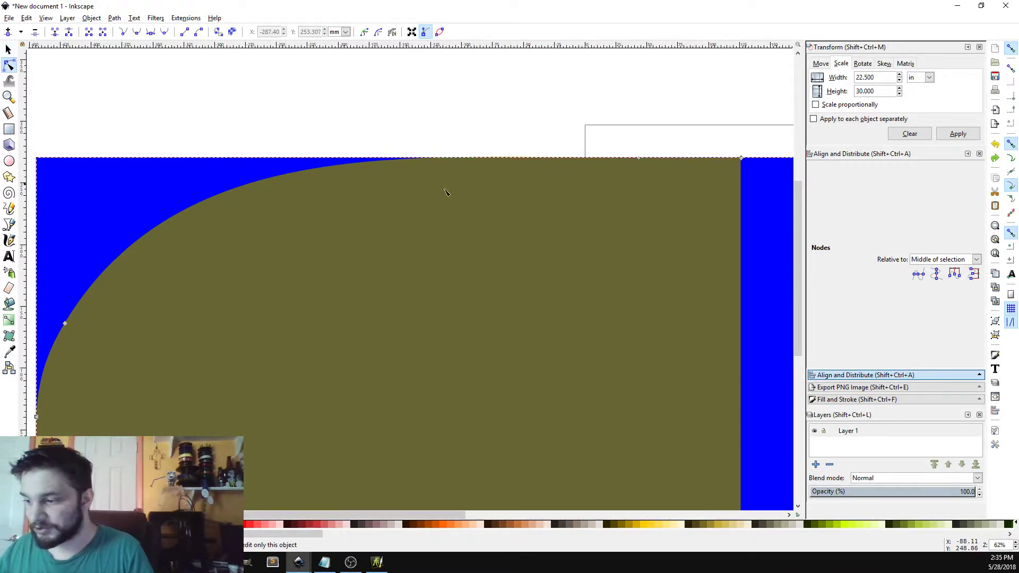
double_click(639, 159)
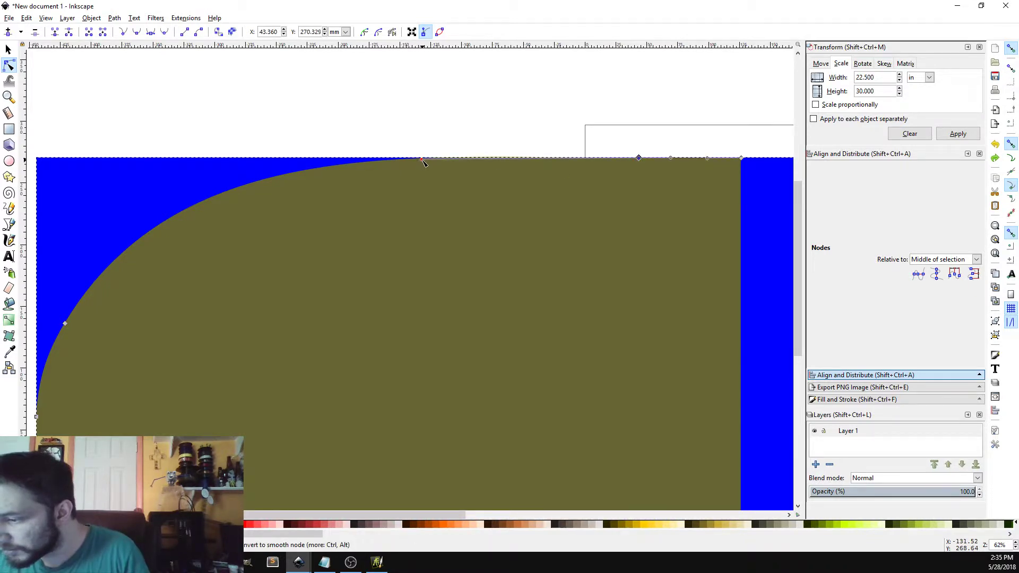
drag(424, 162, 238, 163)
Delete the upper node on the left arc and align the adjoining handles horizontally along the top edge and vertically along the left edge.
click(65, 323)
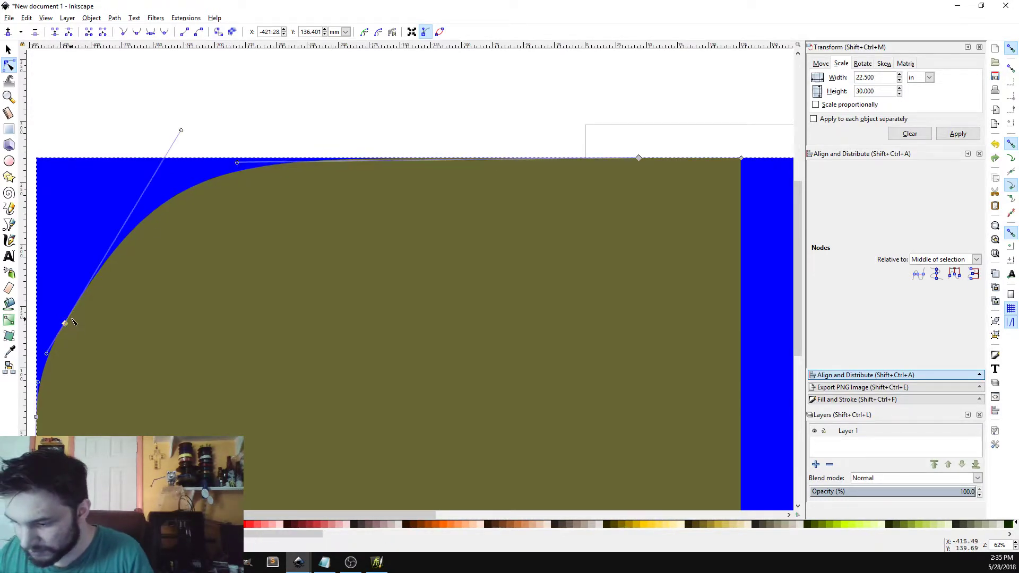
key(Delete)
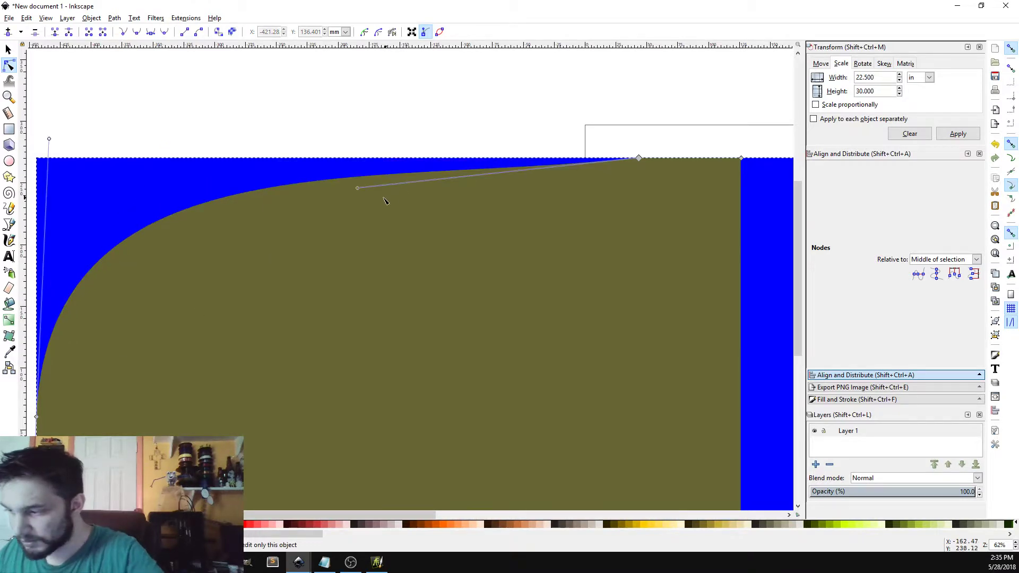
drag(357, 188, 223, 159)
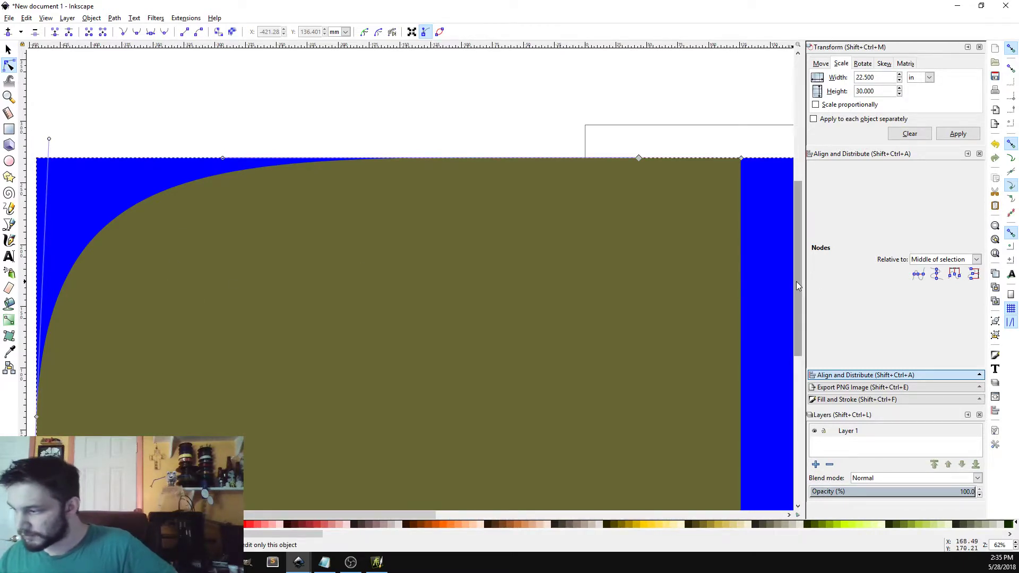
drag(797, 282, 795, 305)
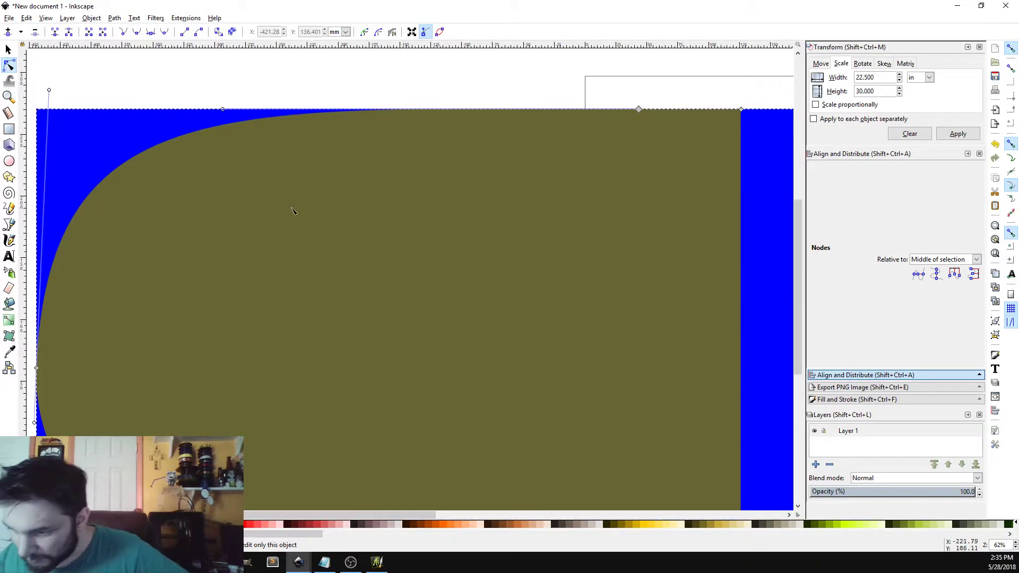
drag(49, 90, 38, 93)
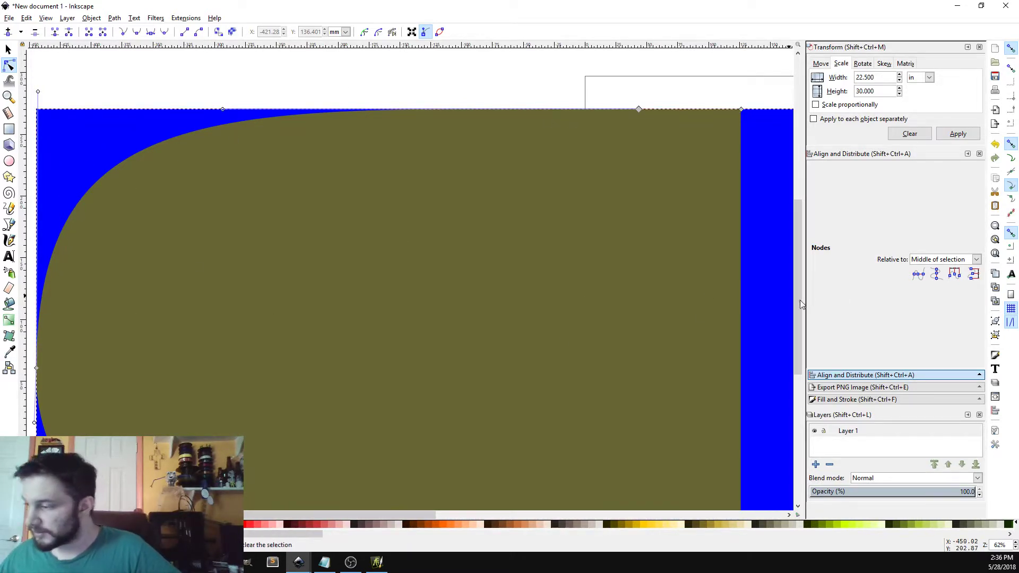
Check the lower curve and the complete rounded outline against the blue and red rectangles, and deselect the shape.
drag(801, 304, 806, 361)
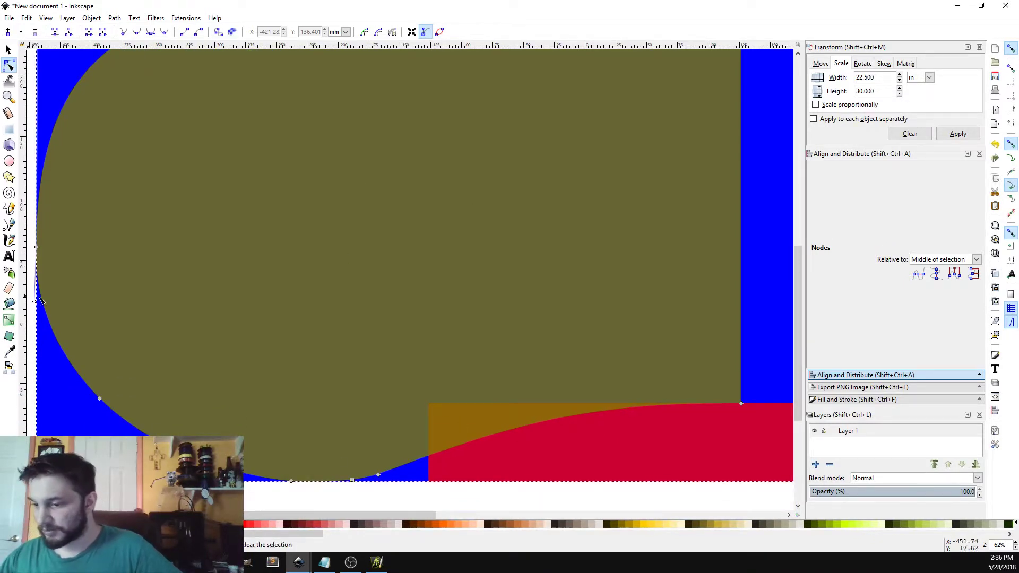
mouse_move(798, 350)
mouse_down()
mouse_move(801, 296)
mouse_move(802, 366)
mouse_up()
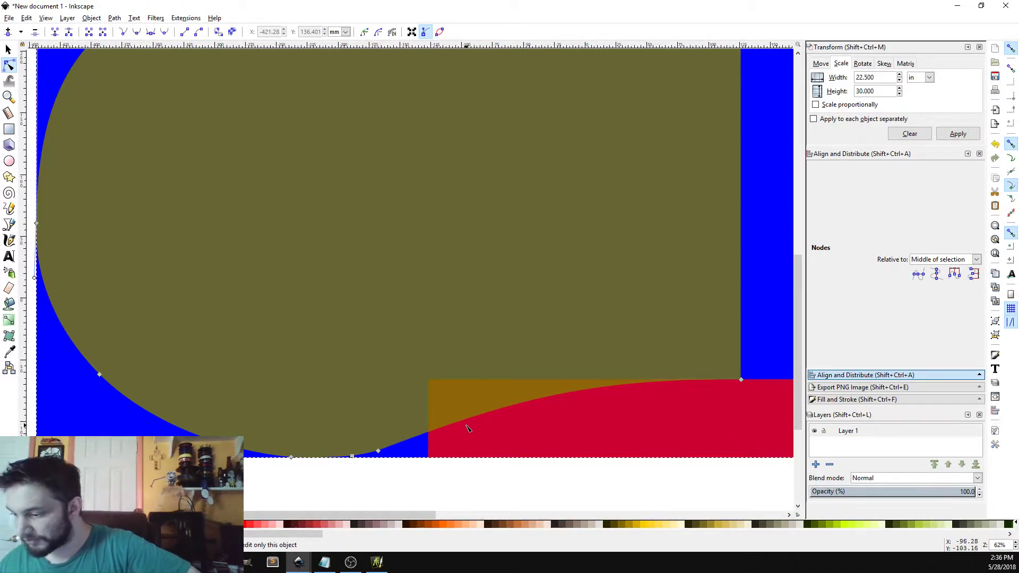
drag(800, 398, 802, 340)
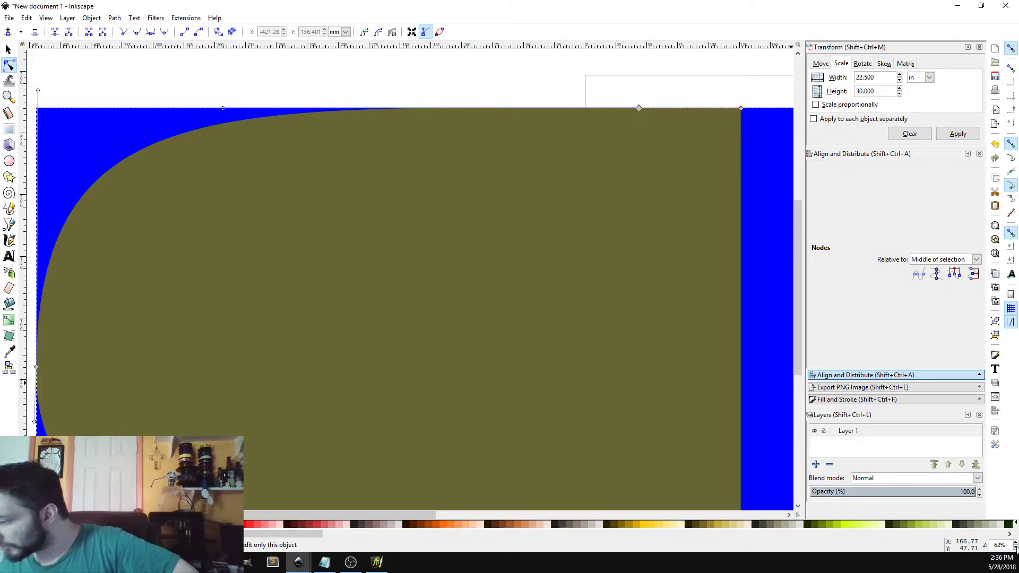
click(1016, 548)
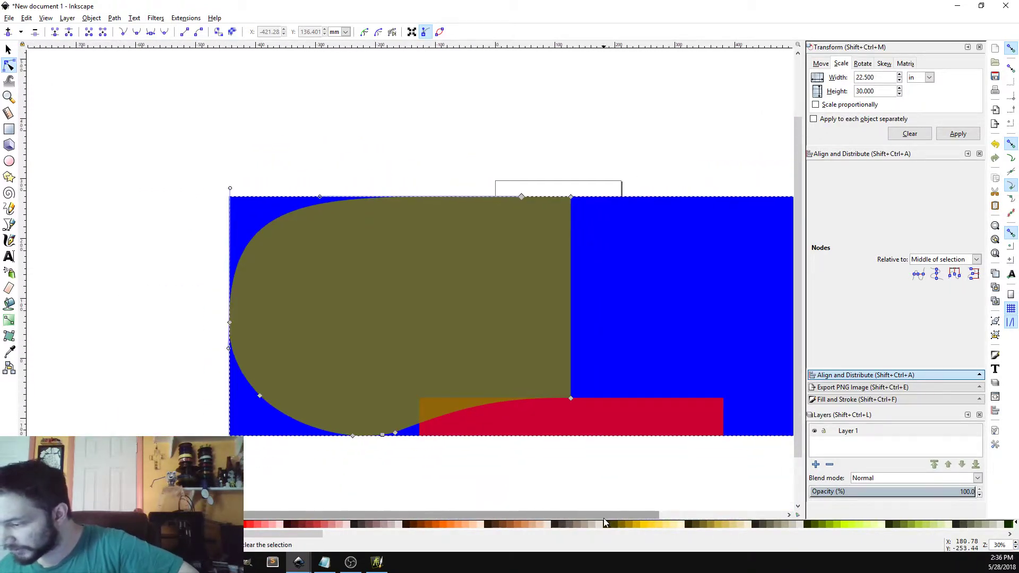
drag(606, 517, 678, 518)
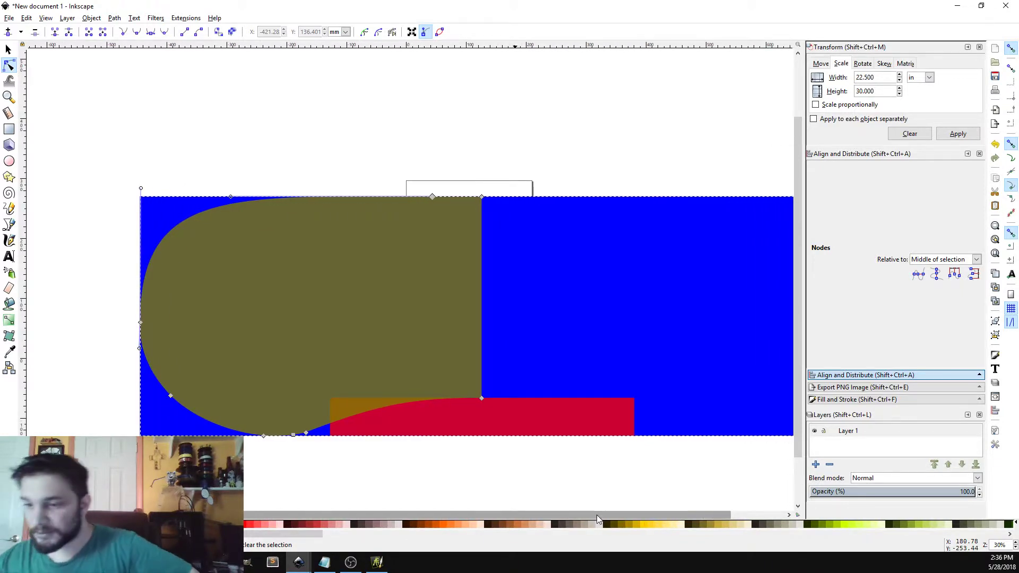
key(s)
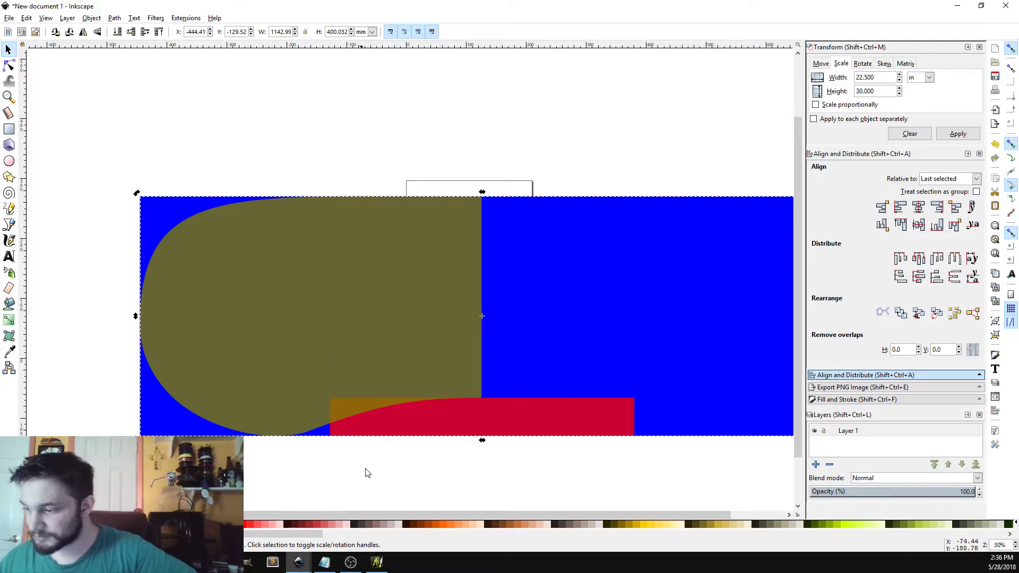
click(385, 475)
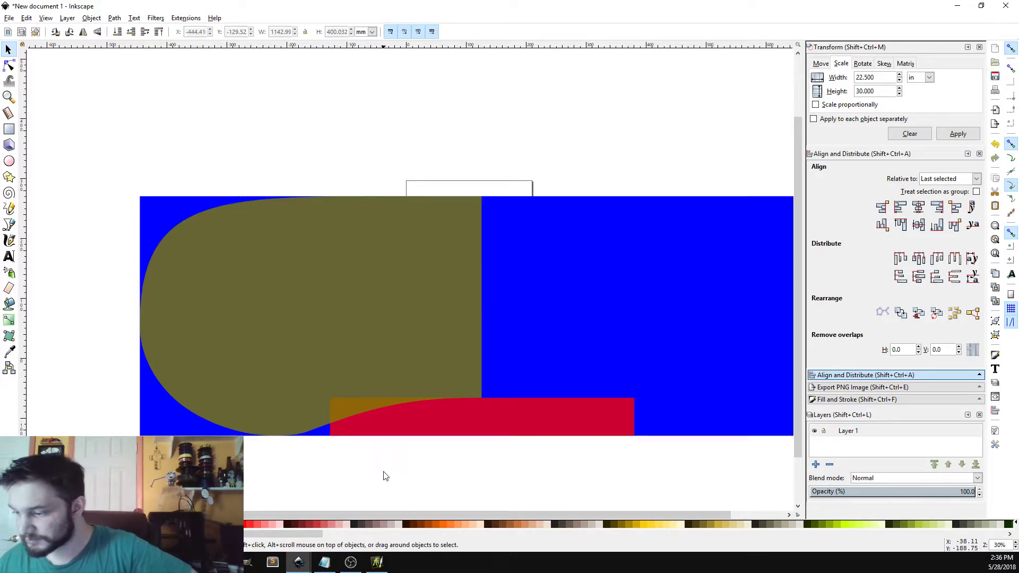
Duplicate the olive half-shape and flip the copy horizontally to form the right half.
click(324, 561)
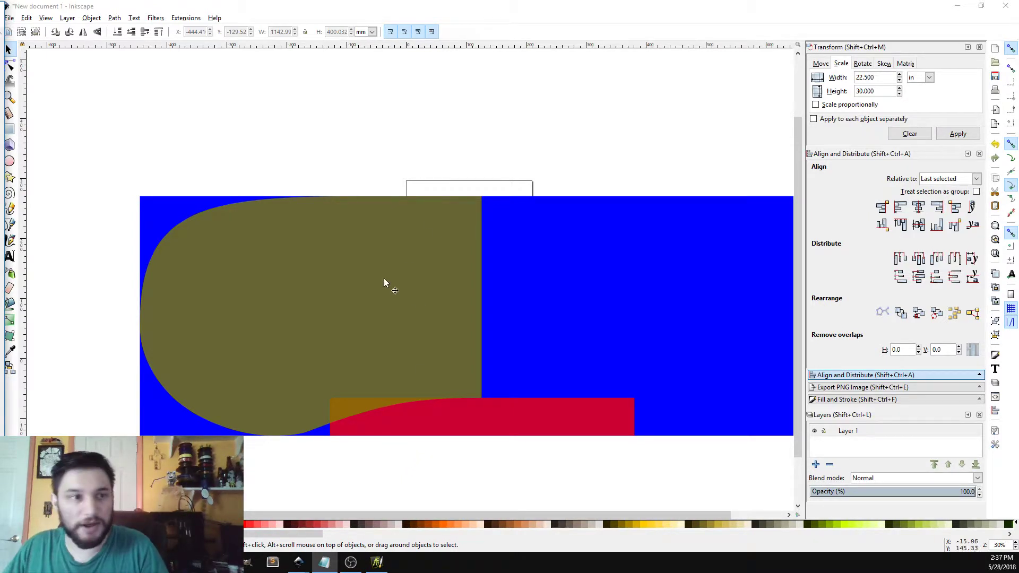
click(313, 337)
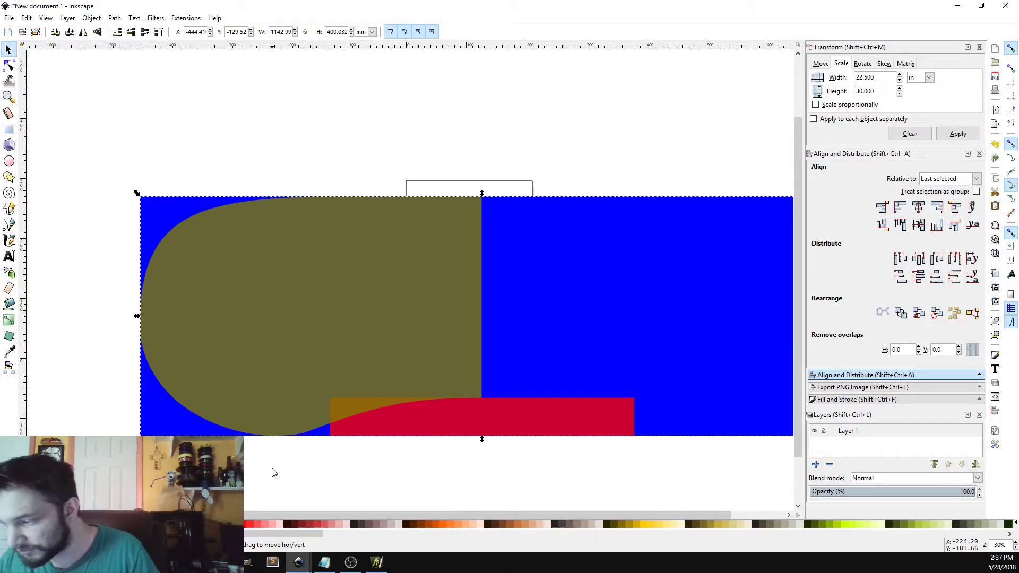
key(ctrl+d)
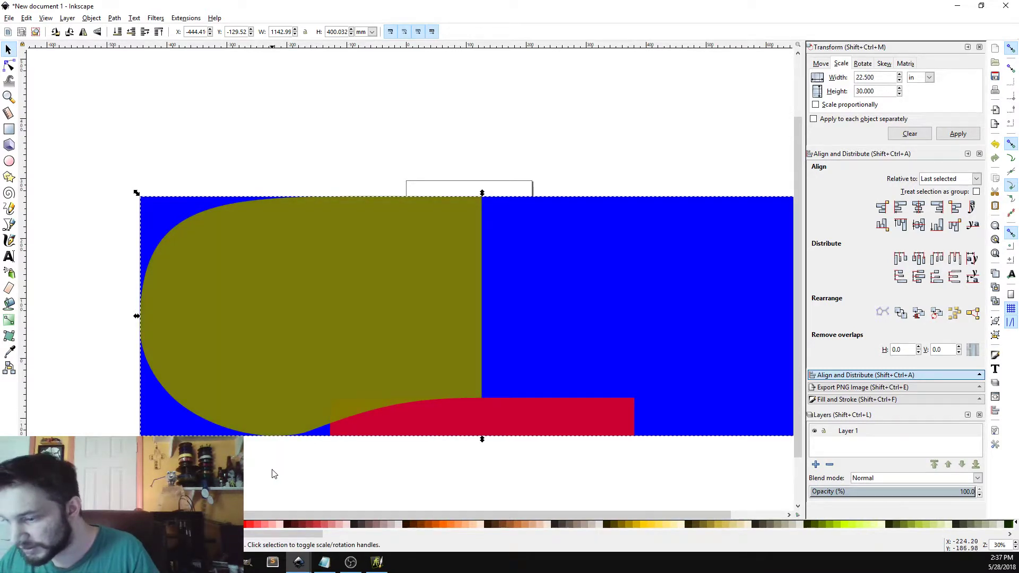
click(91, 18)
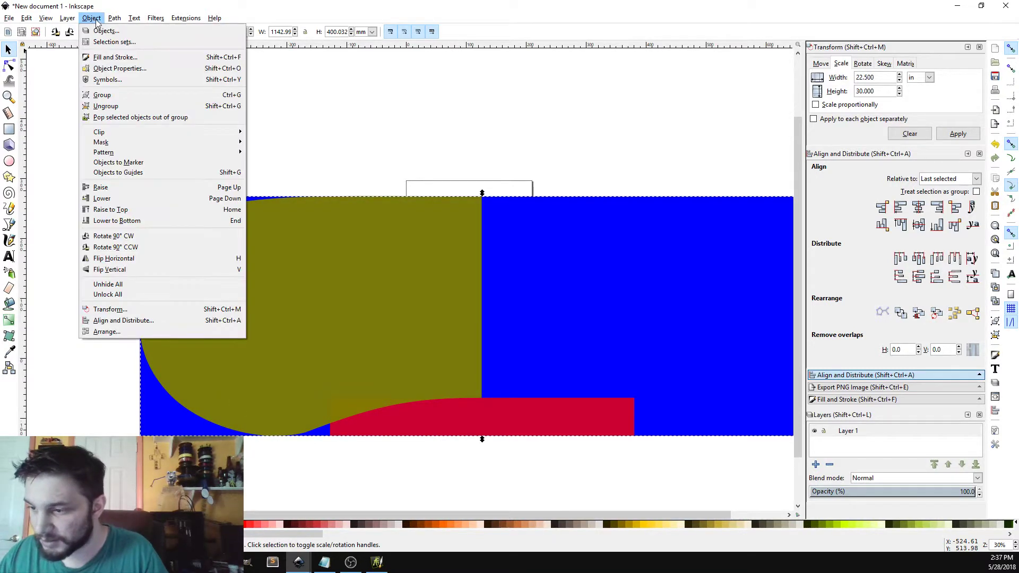
click(148, 260)
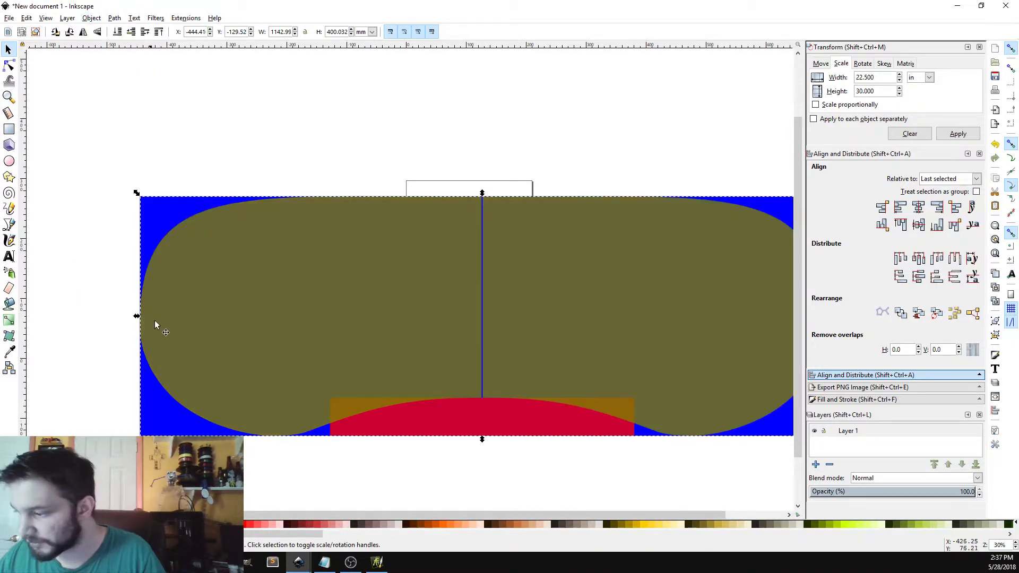
Move the mirrored right half slightly left so its straight edge meets the left half at the centre.
click(423, 478)
drag(578, 313, 505, 328)
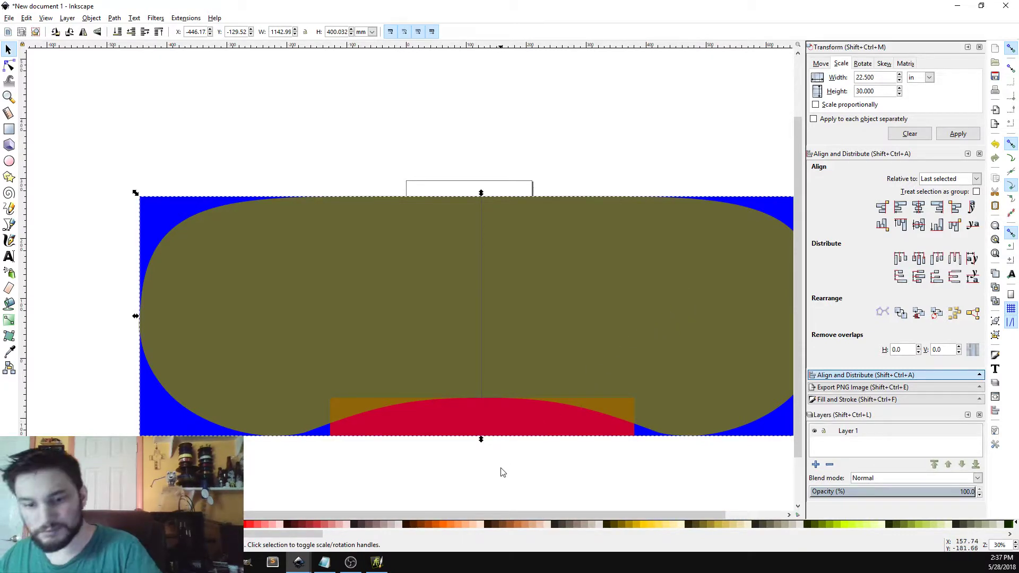
key(Delete)
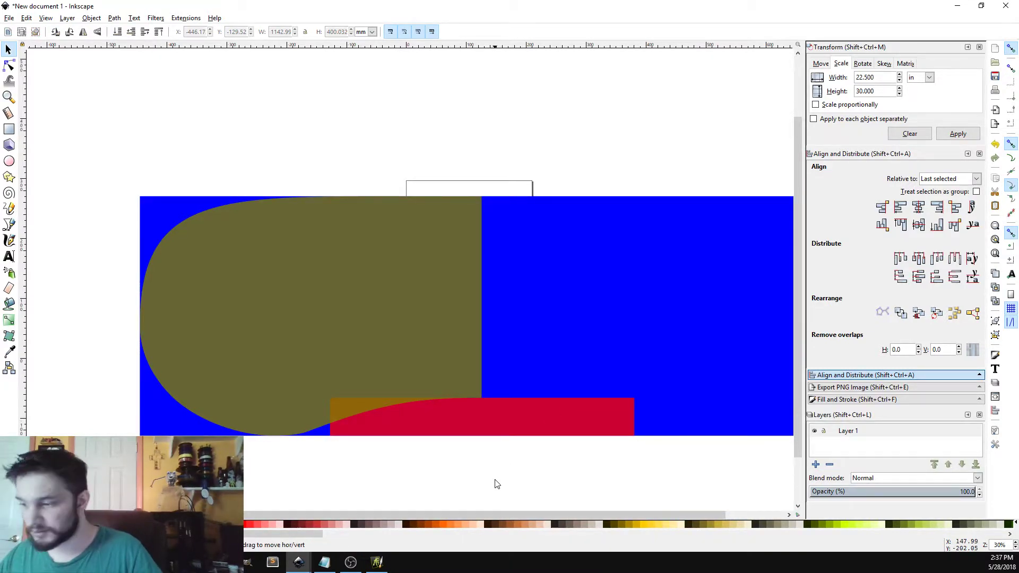
key(ctrl+z)
drag(437, 333, 445, 326)
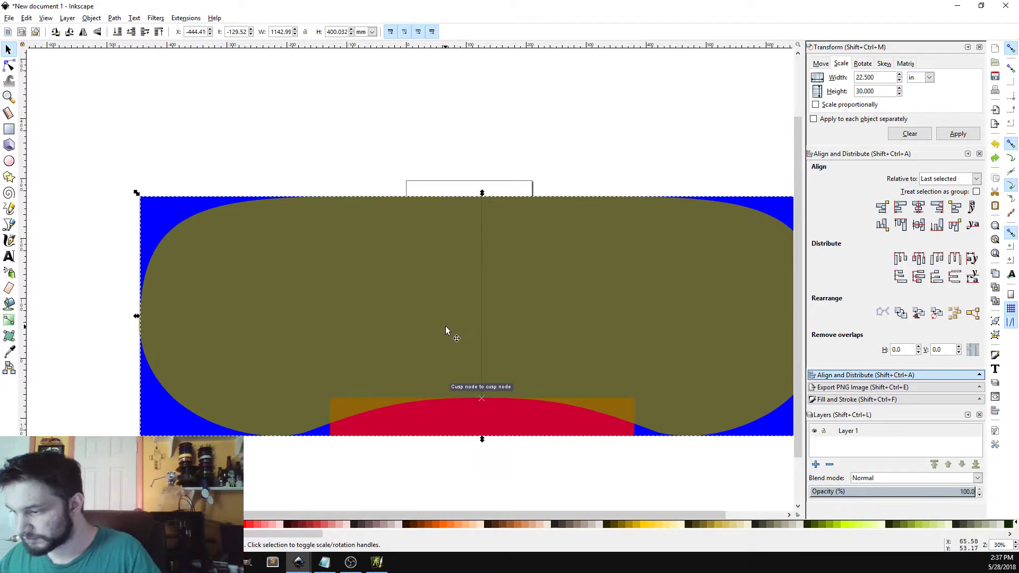
key(ctrl+z)
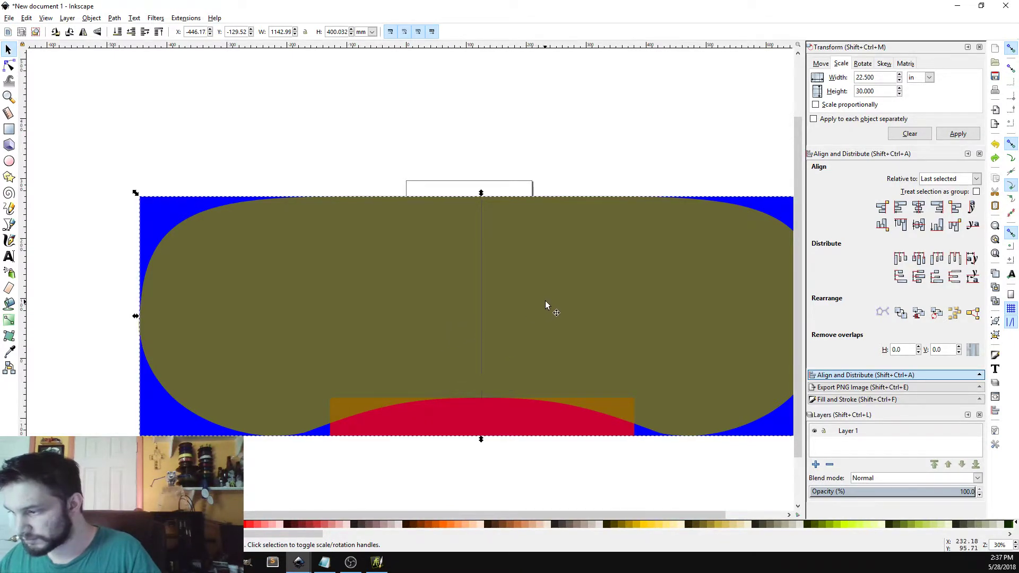
click(535, 301)
click(486, 471)
drag(455, 343, 451, 331)
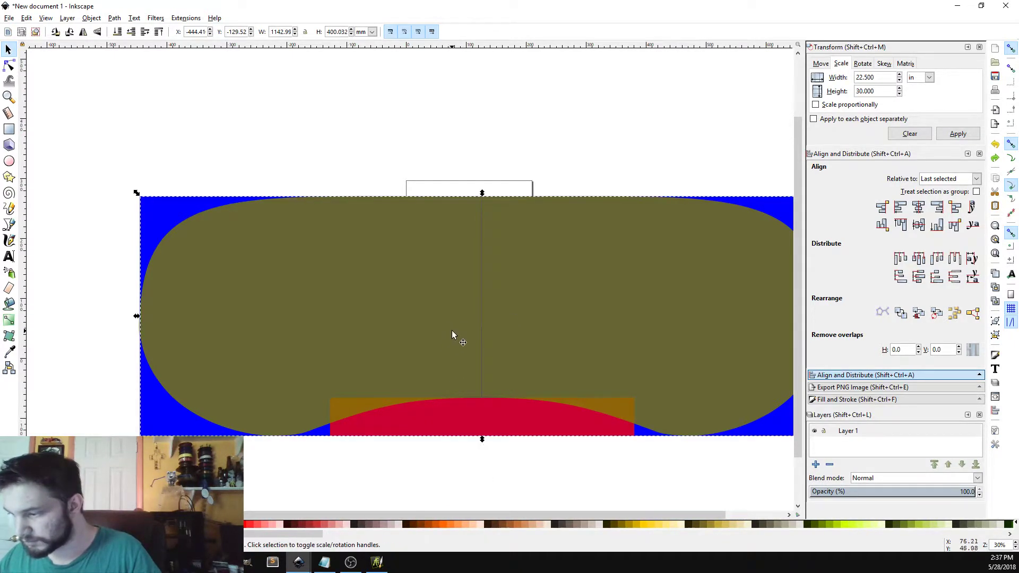
Delete the two stray nodes at the right edge of the left half's path and the mirrored pair at the left edge of the right half's path.
drag(503, 514, 568, 512)
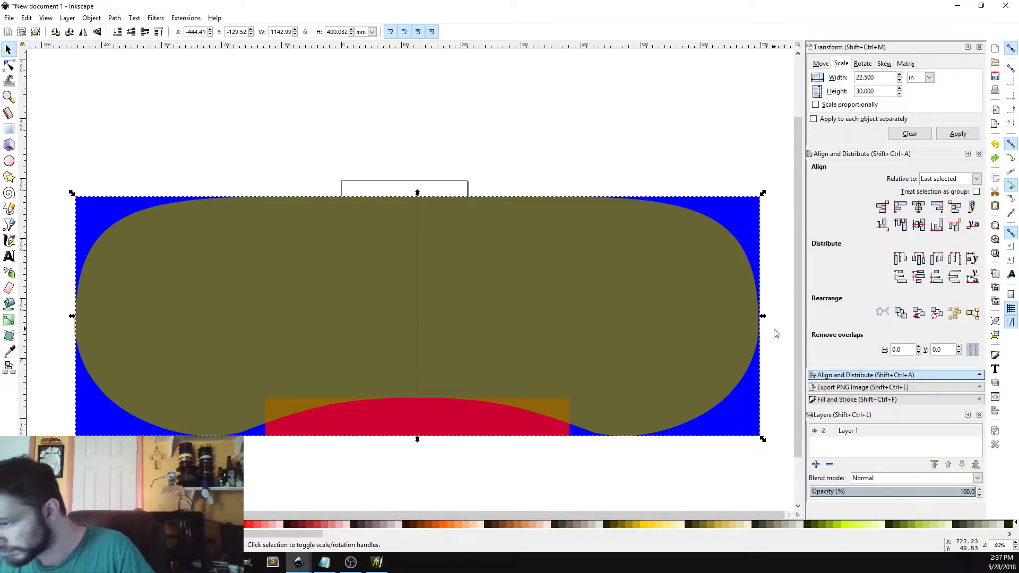
click(9, 65)
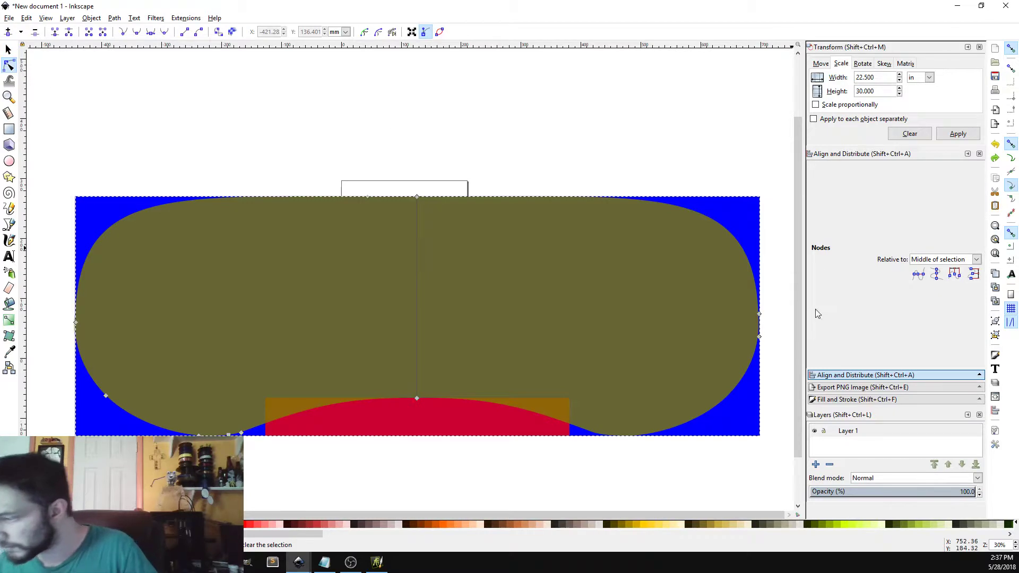
drag(774, 301, 751, 380)
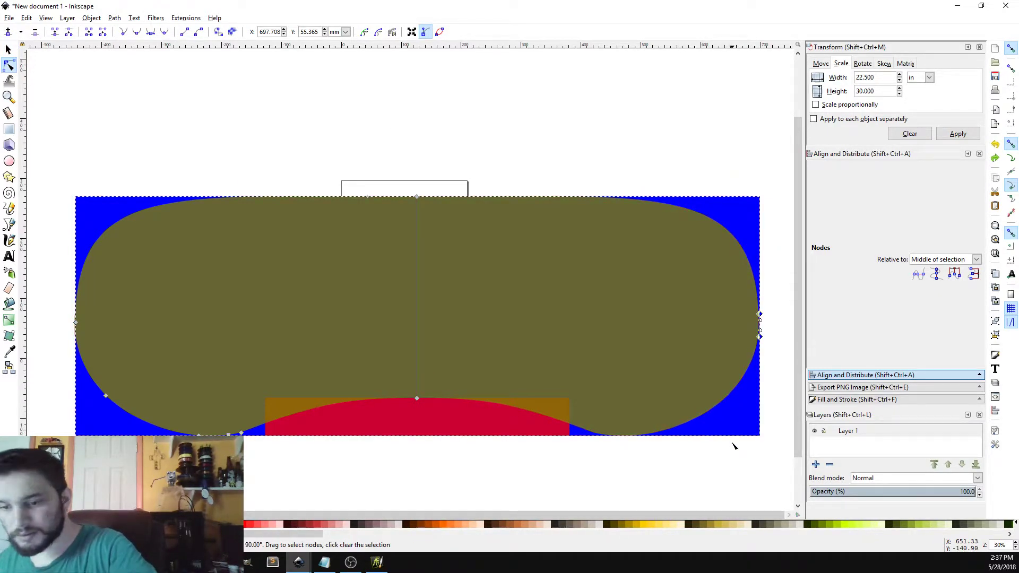
key(Delete)
key(ctrl+z)
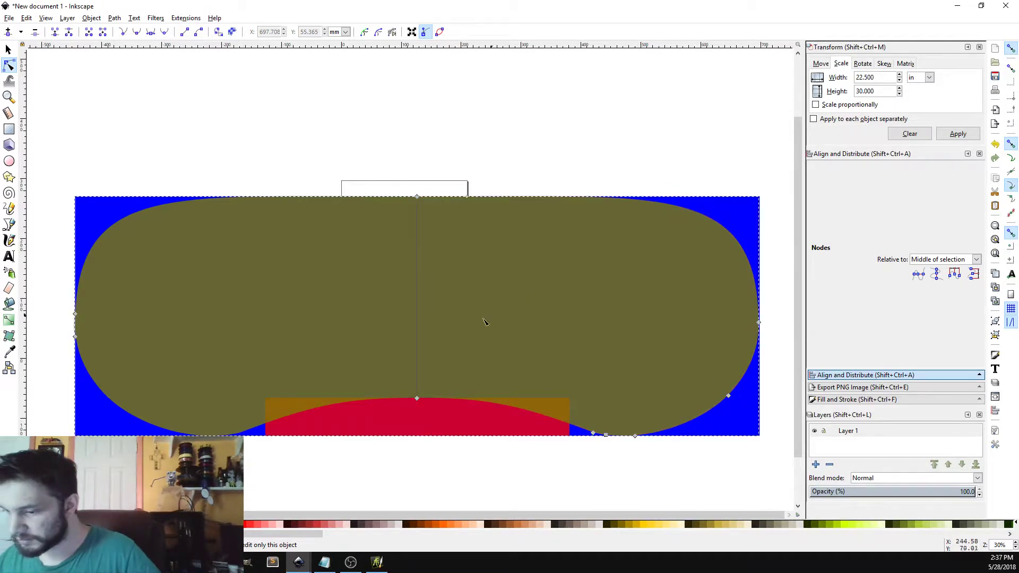
drag(53, 297, 115, 388)
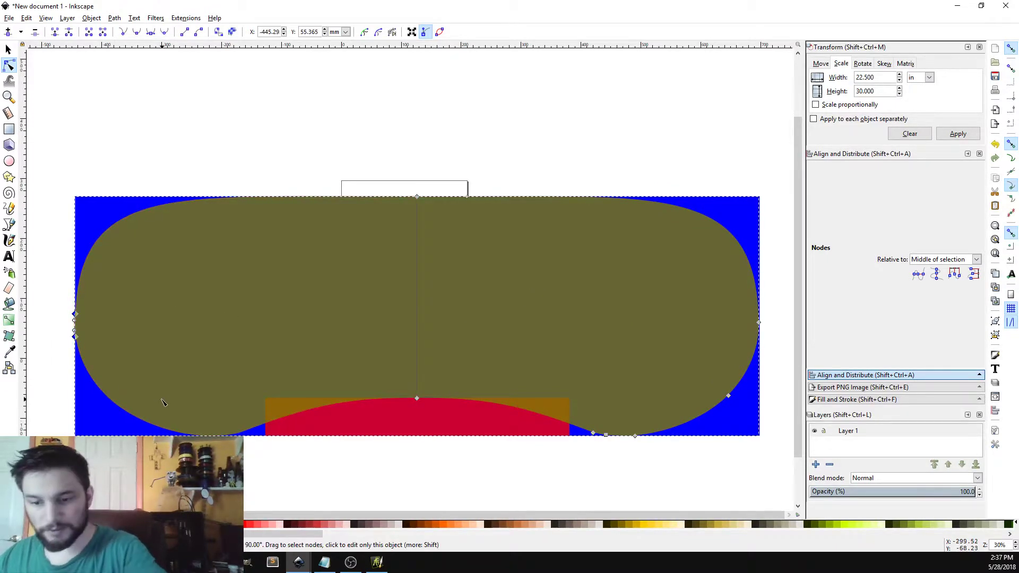
key(Delete)
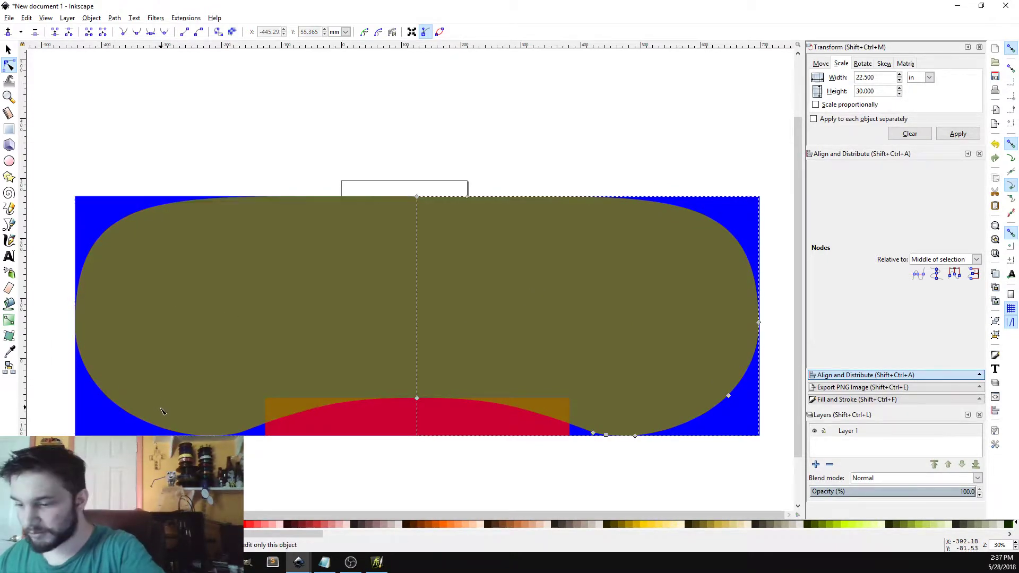
click(299, 486)
click(9, 50)
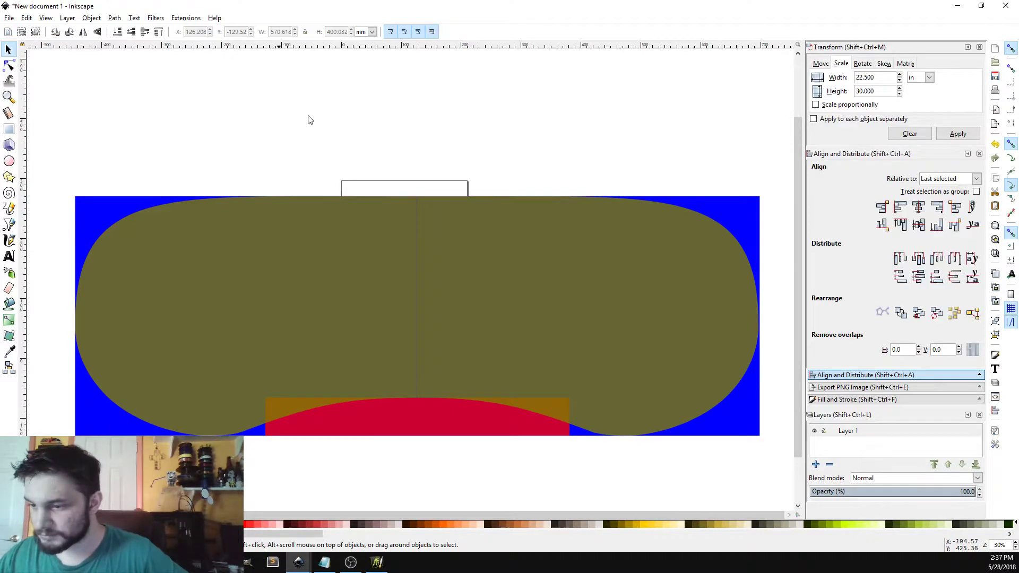
click(490, 287)
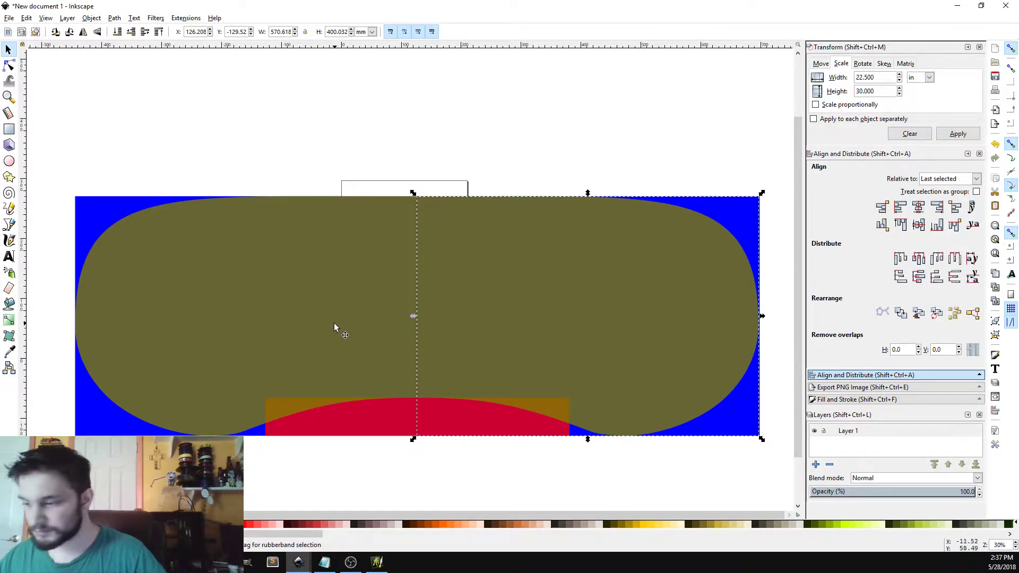
shift+click(355, 309)
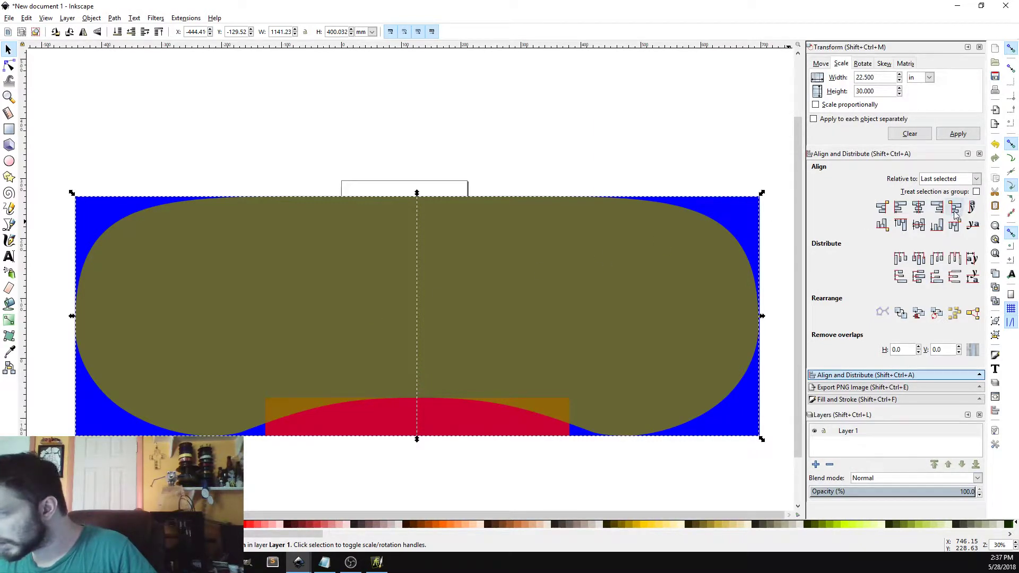
click(553, 118)
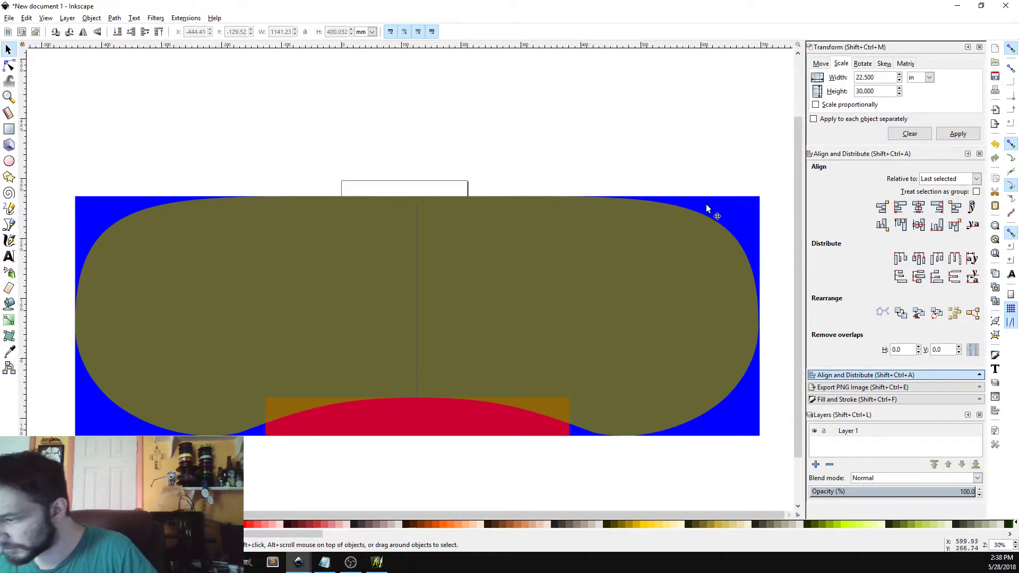
Align the right olive half to the blue rectangle, centred vertically and flush with its right edge.
click(688, 312)
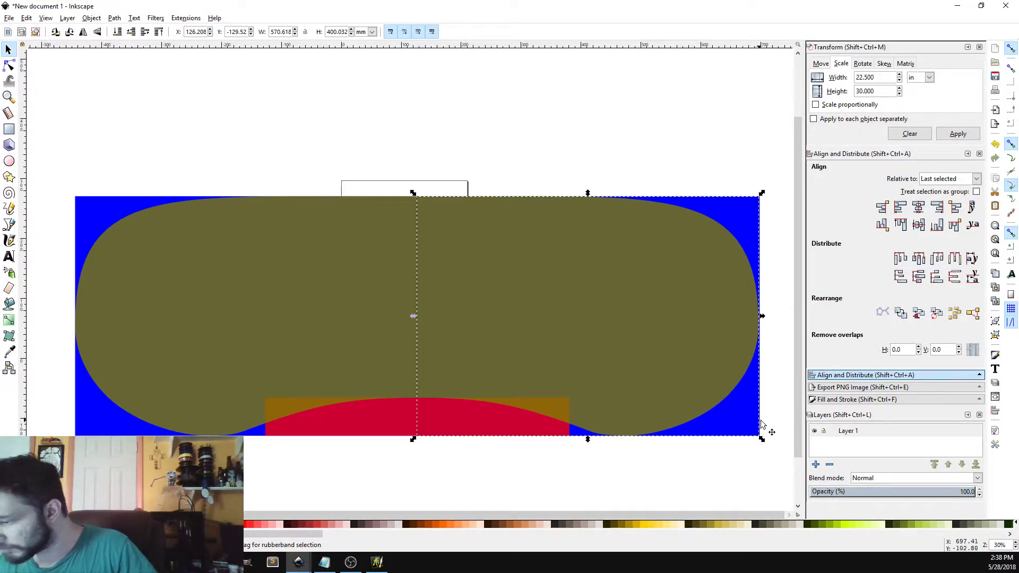
shift+click(255, 433)
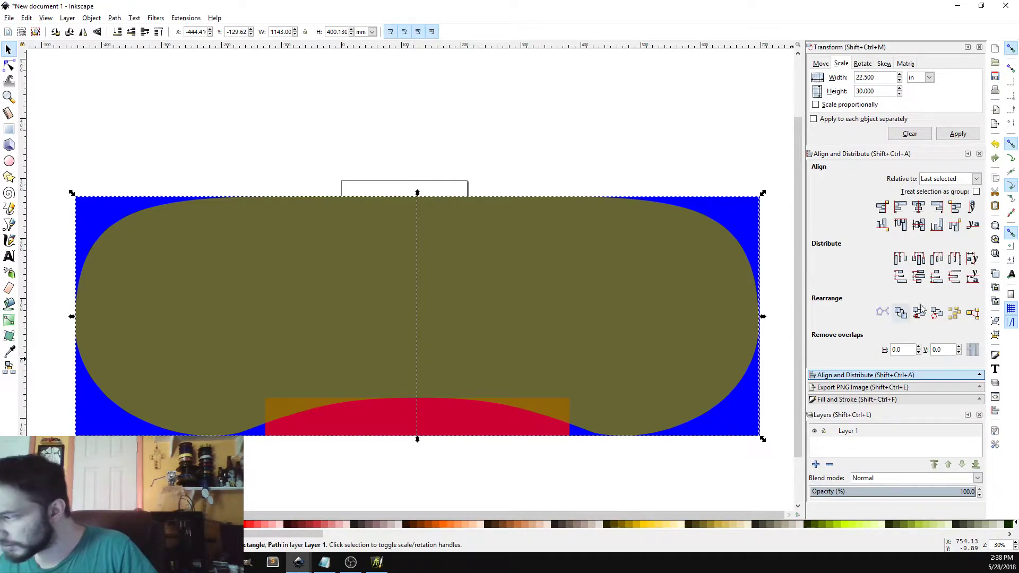
click(919, 225)
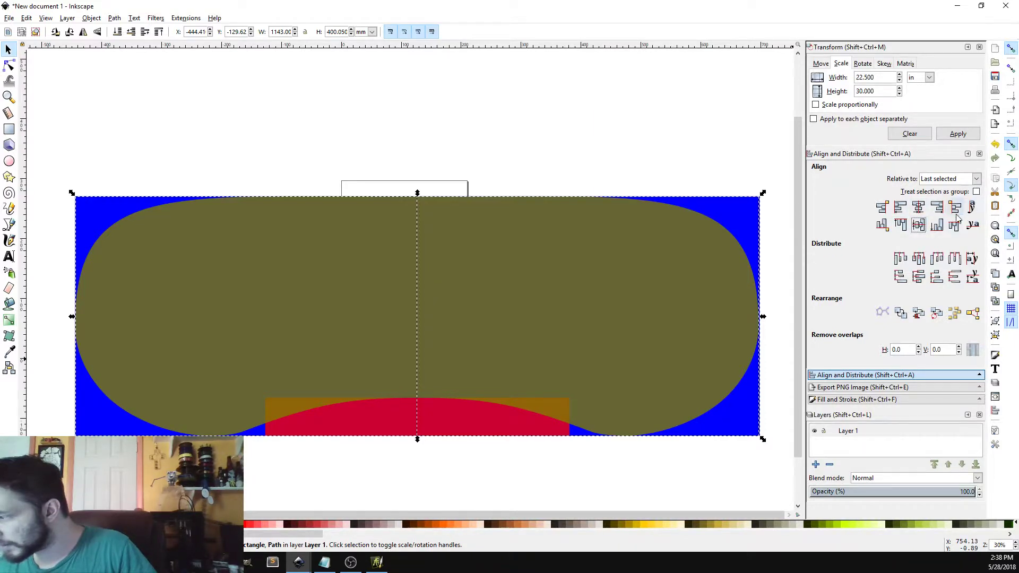
click(936, 208)
click(537, 123)
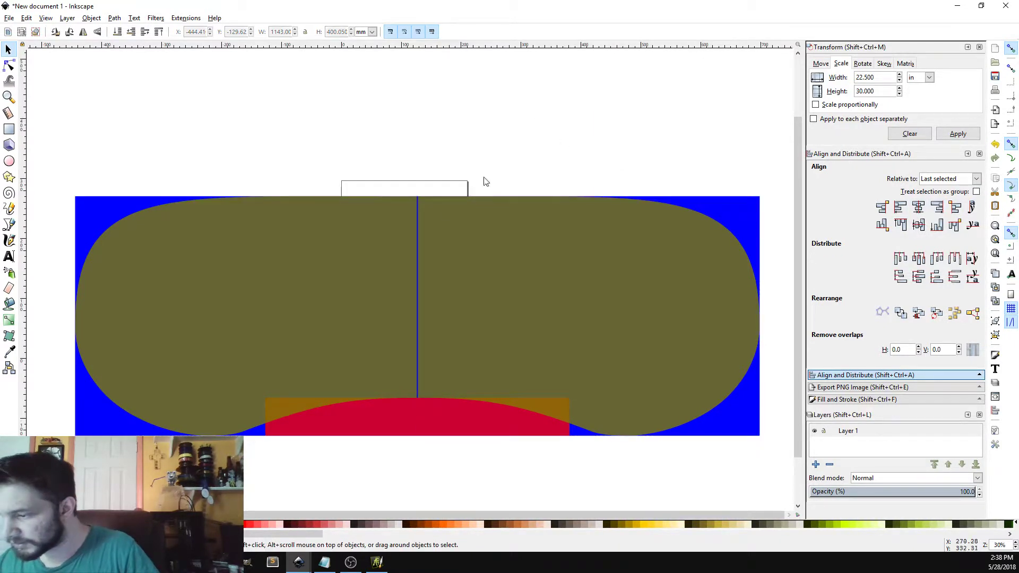
Centre the left olive half vertically on the blue rectangle.
click(263, 348)
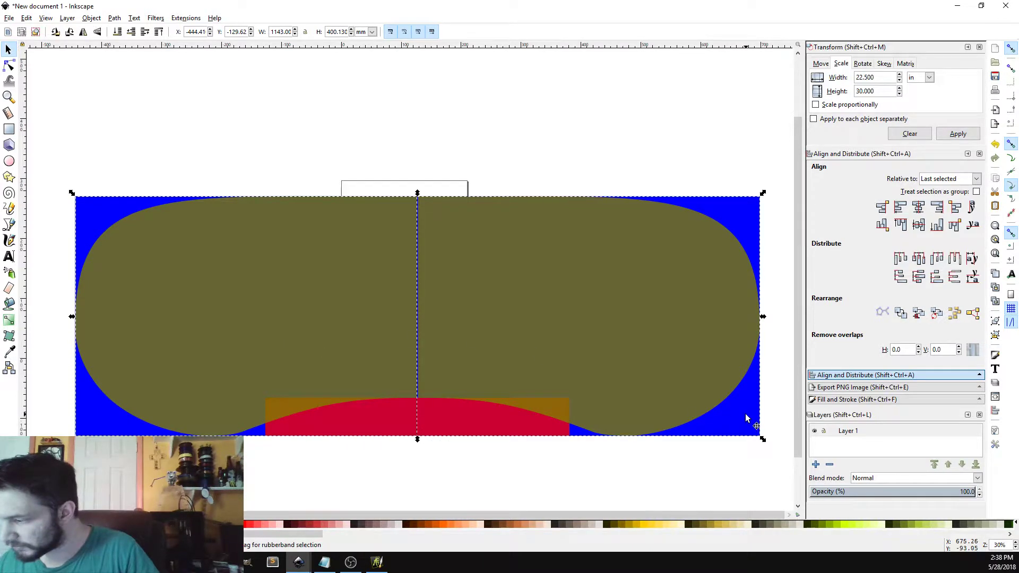
click(919, 225)
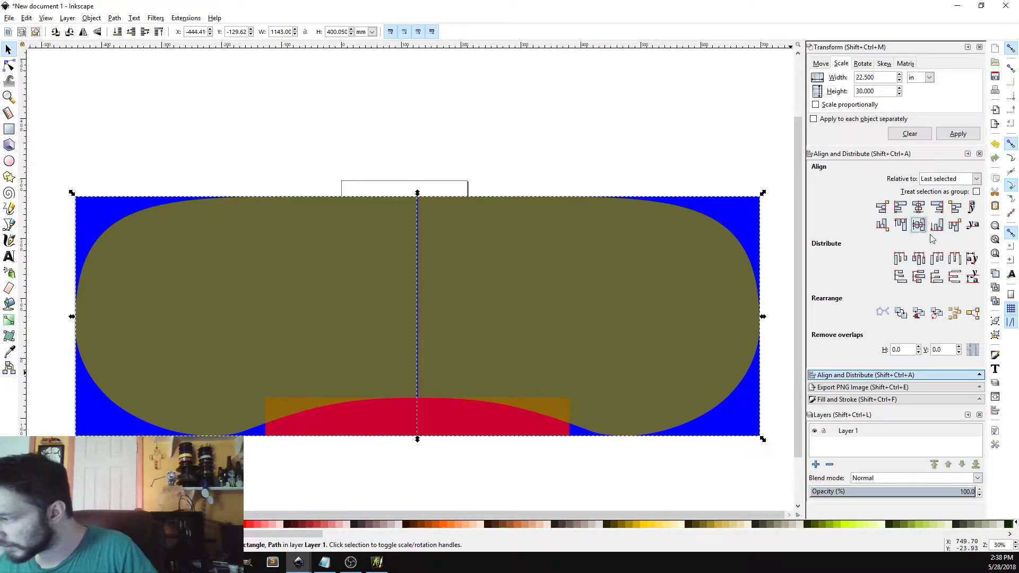
click(476, 136)
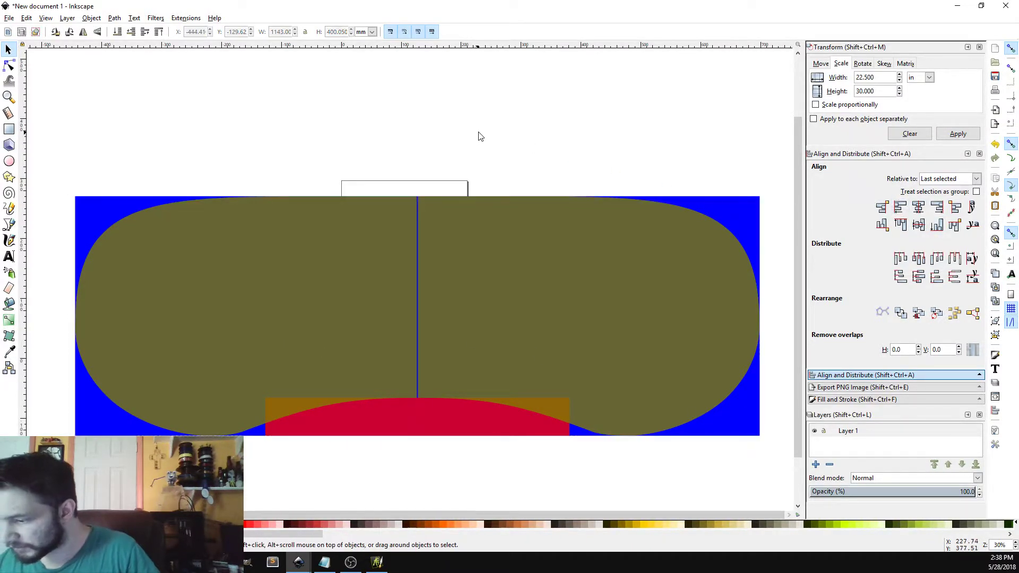
click(310, 325)
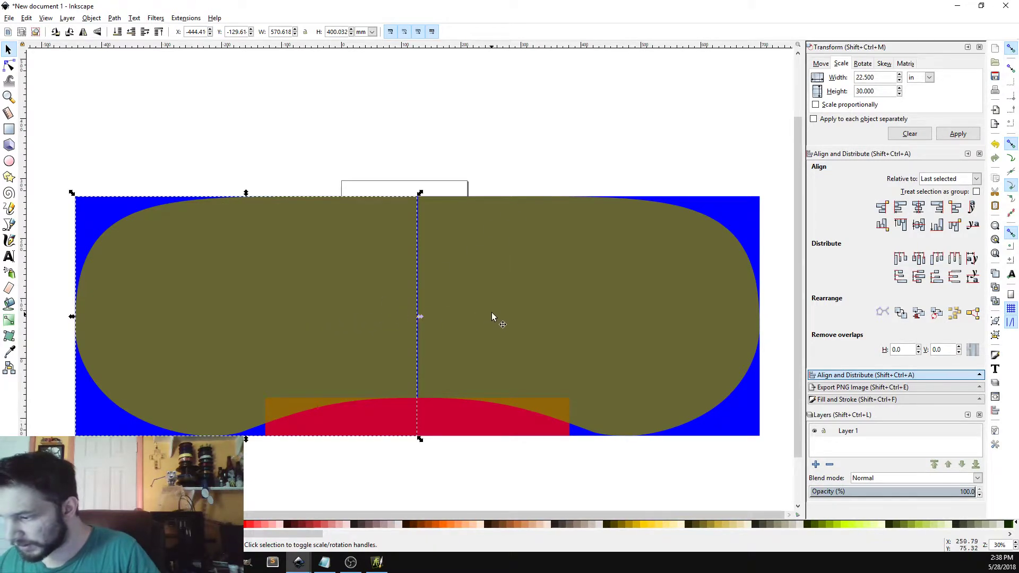
shift+click(519, 281)
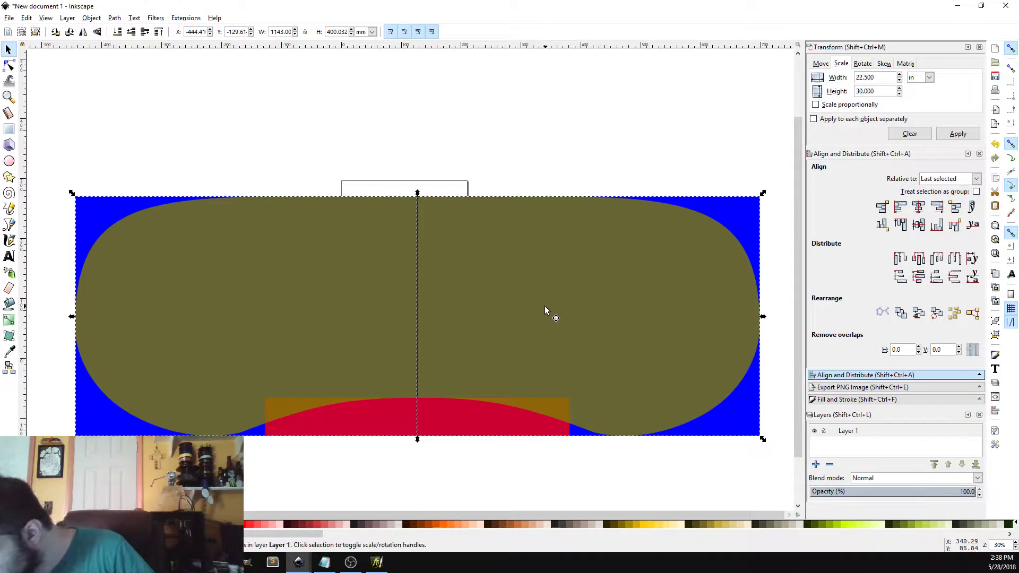
click(378, 98)
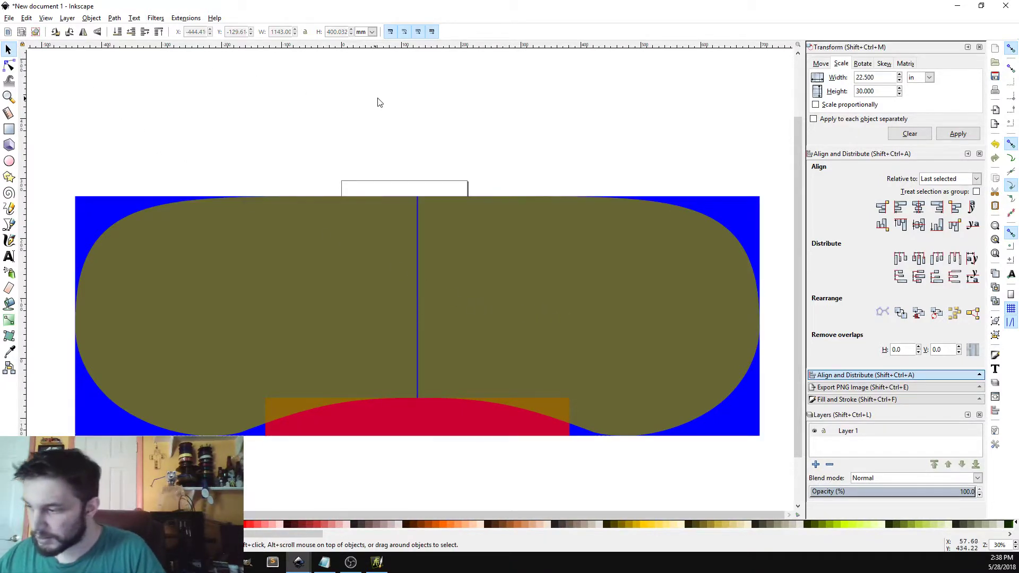
Draw a narrow red rectangle about 54 mm wide and 326 mm high over the central gap, overlapping both olive halves.
click(9, 129)
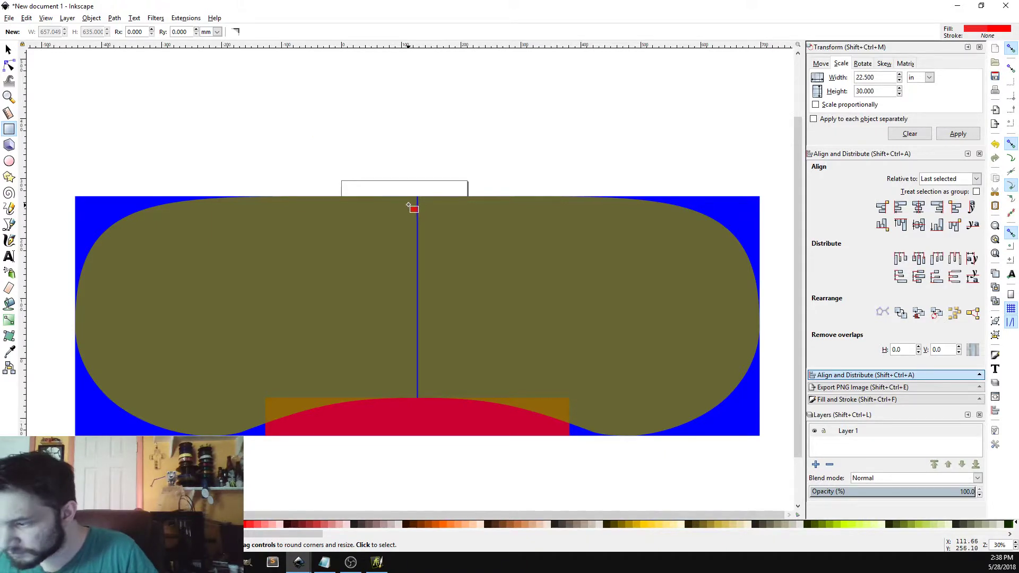
drag(414, 203, 428, 391)
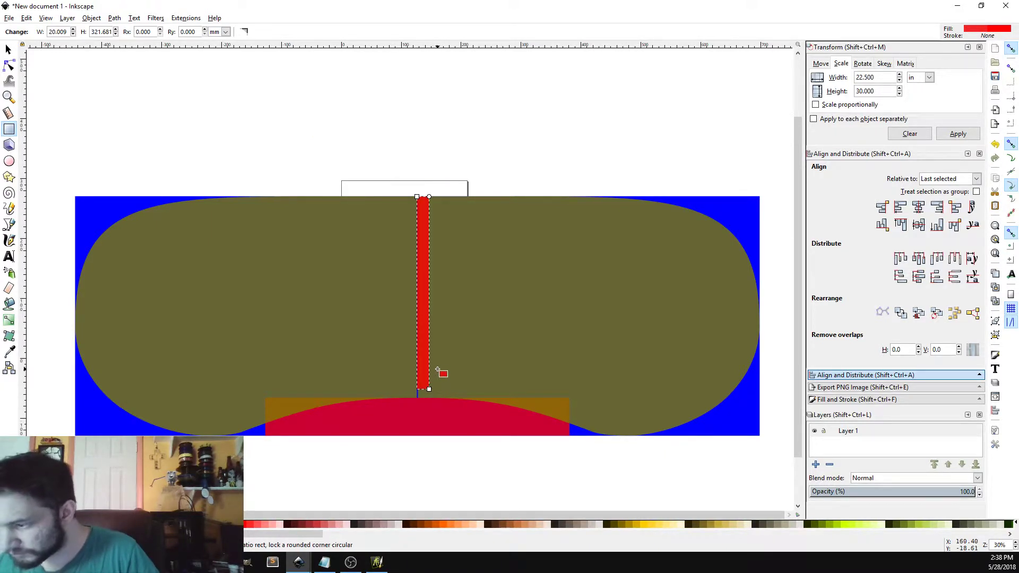
key(ctrl+z)
drag(405, 203, 434, 391)
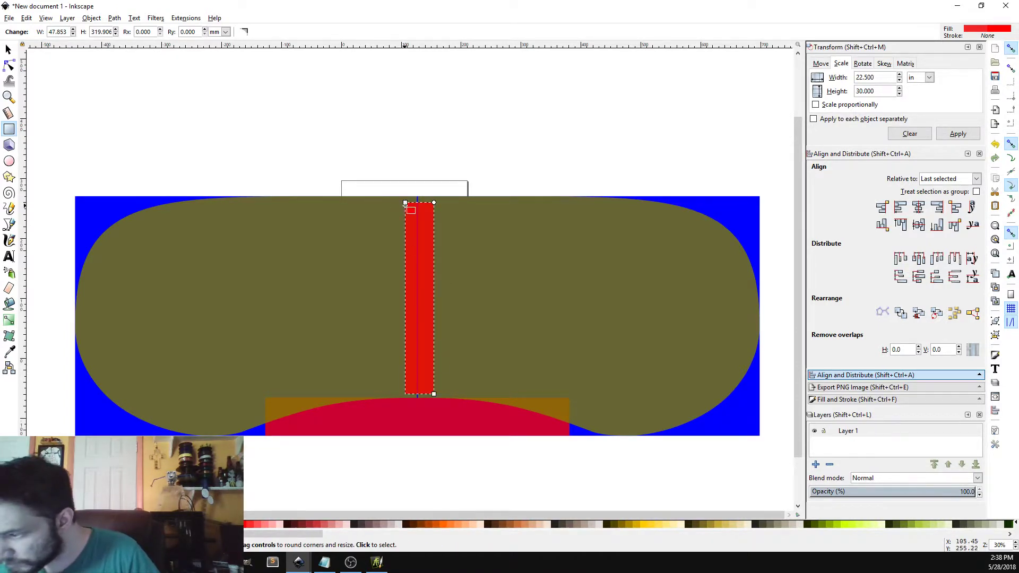
drag(405, 203, 402, 199)
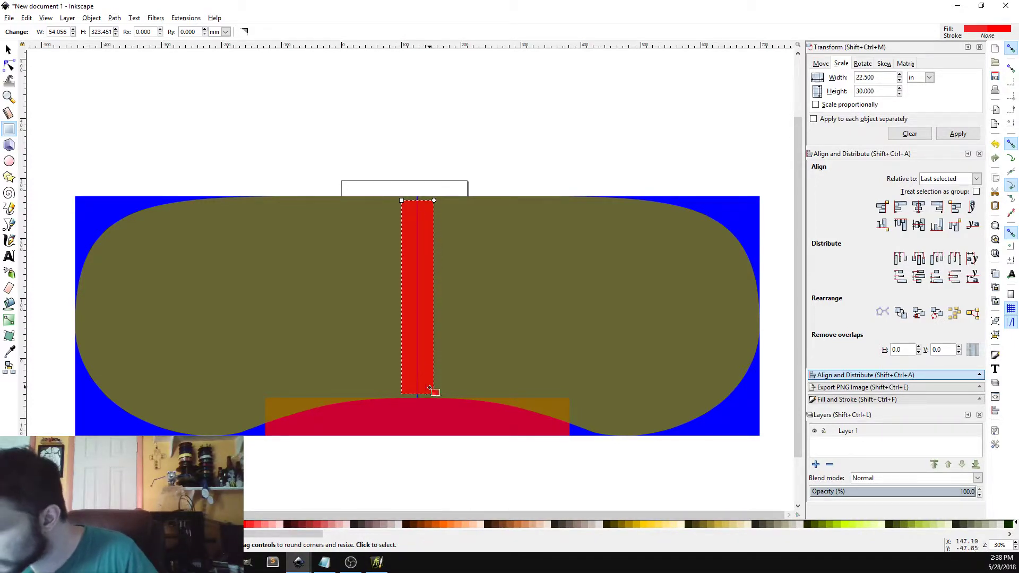
drag(433, 396, 434, 397)
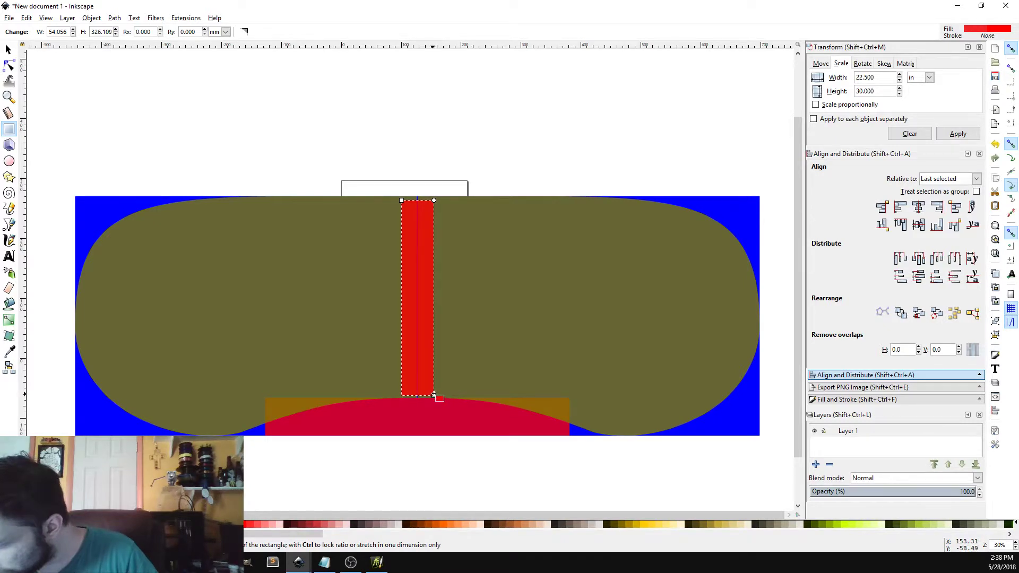
Union the narrow red rectangle with both olive halves into a single path.
click(8, 50)
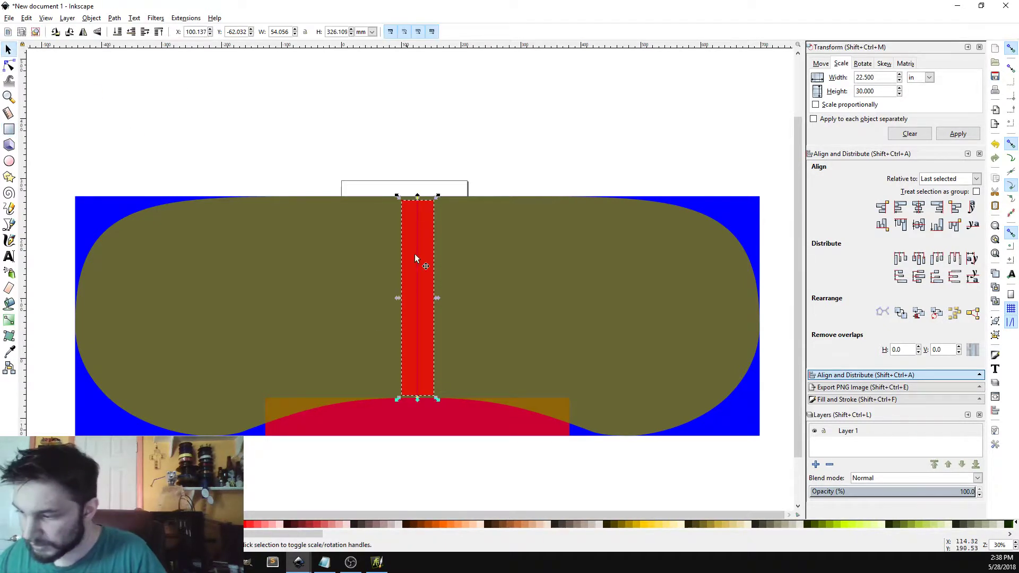
click(322, 295)
shift+click(523, 258)
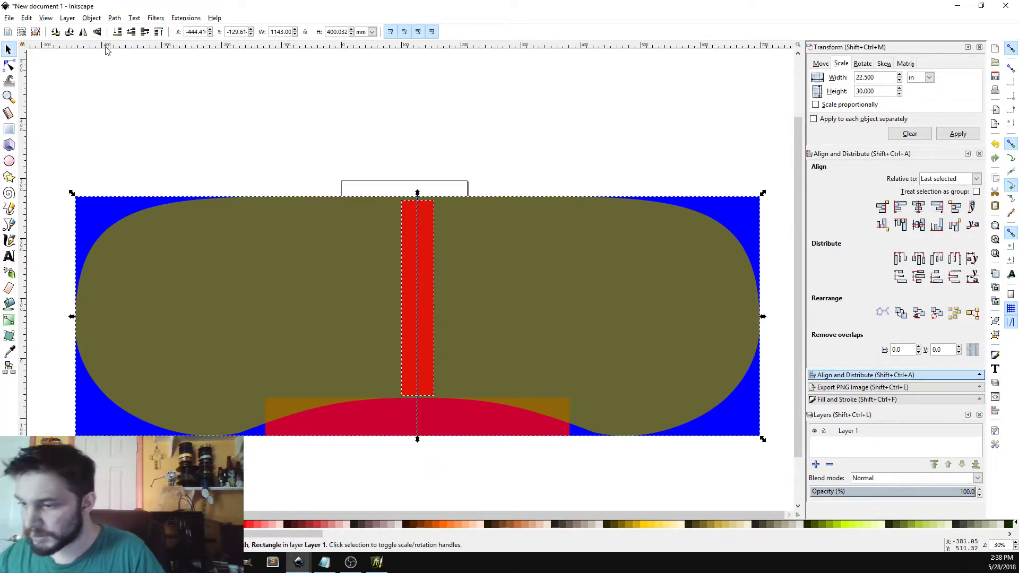
click(91, 19)
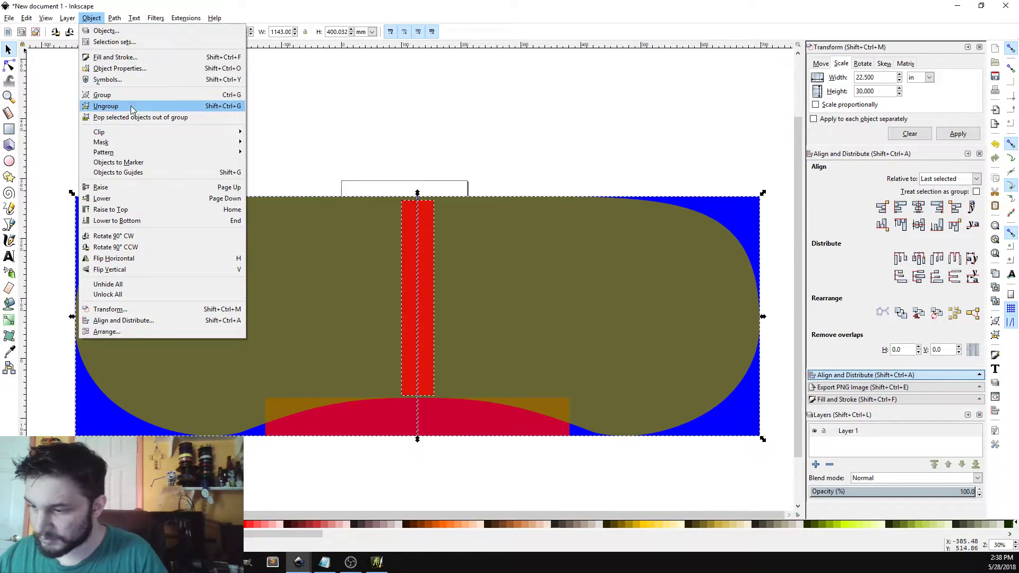
mouse_move(114, 18)
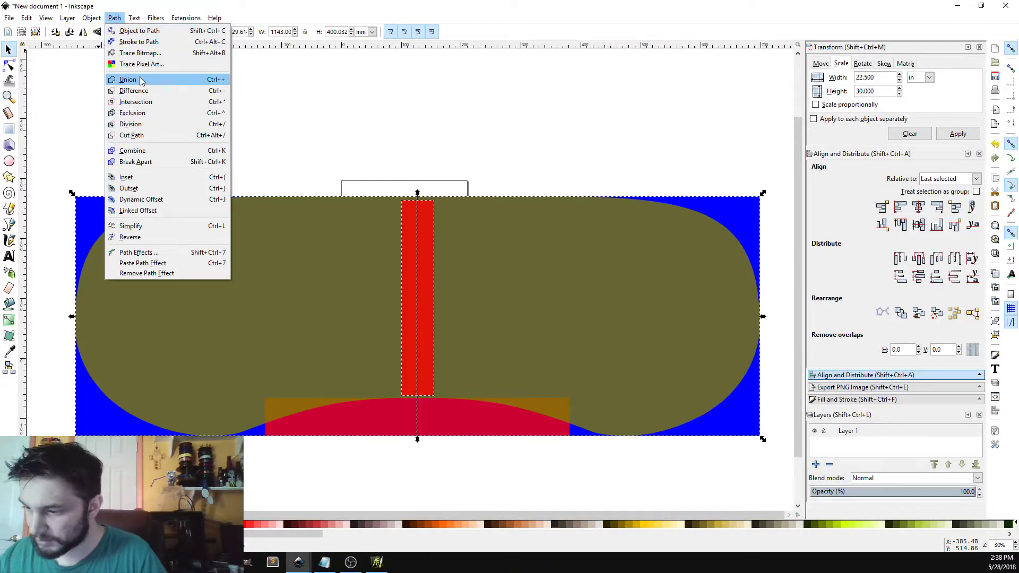
click(127, 79)
click(547, 130)
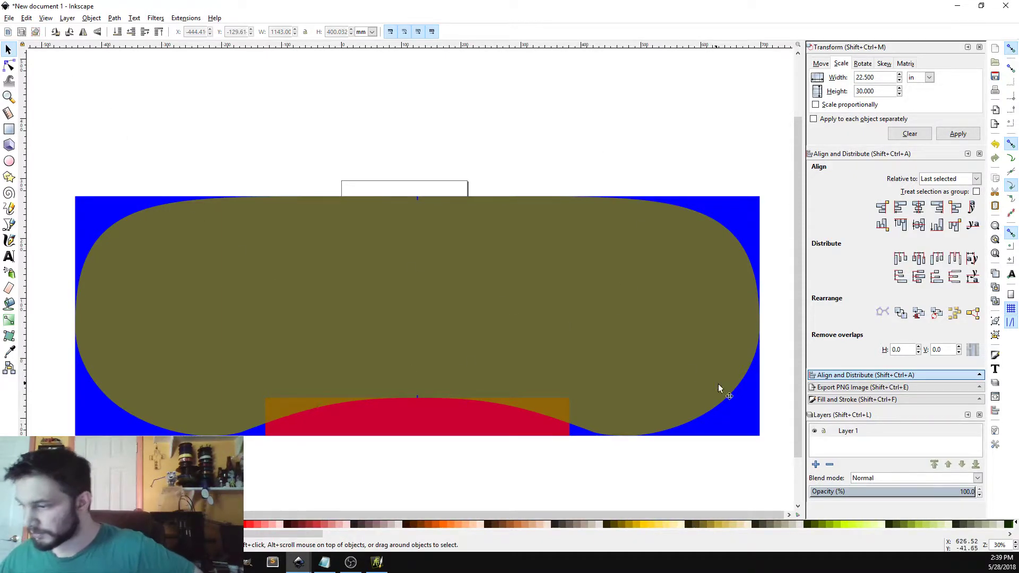
Inspect the merged olive outline along its top and bottom edges, especially around the central seam.
click(1015, 543)
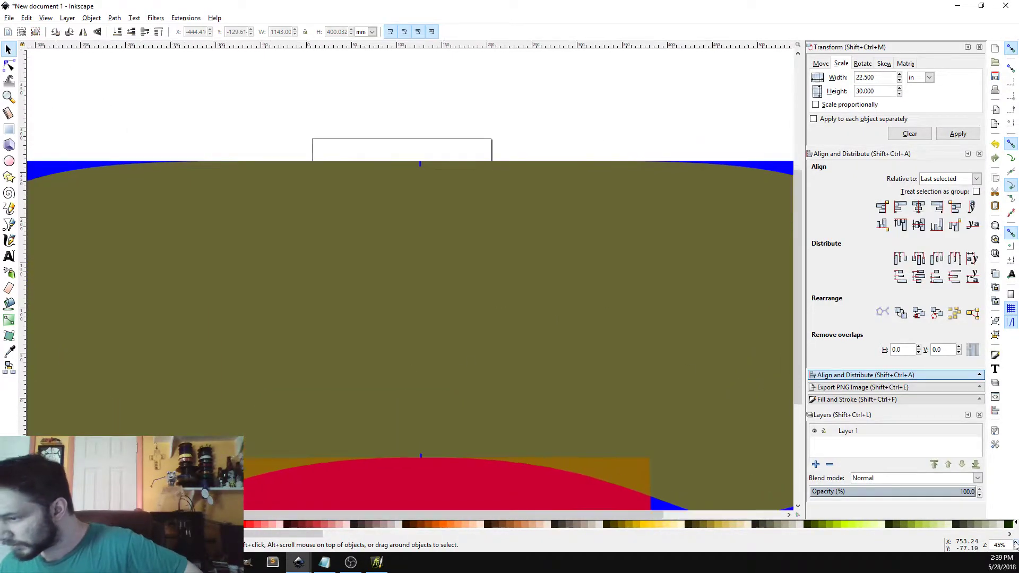
click(1015, 543)
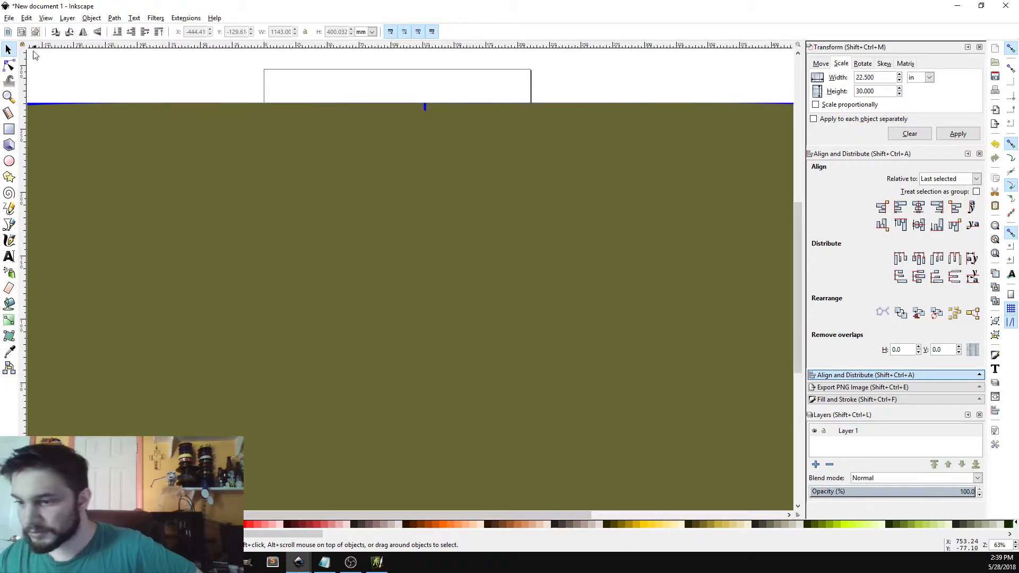
click(545, 274)
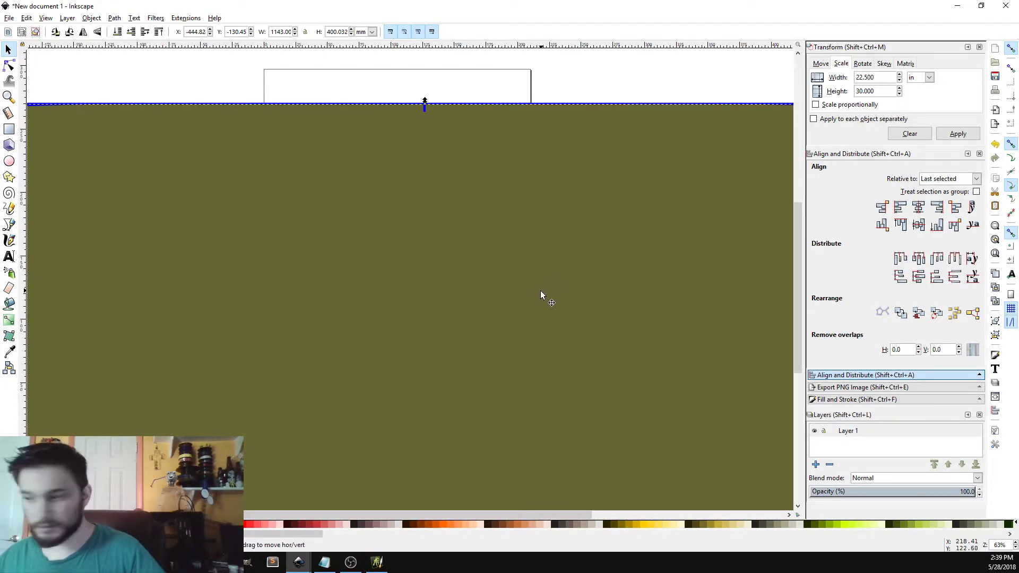
key(ctrl+z)
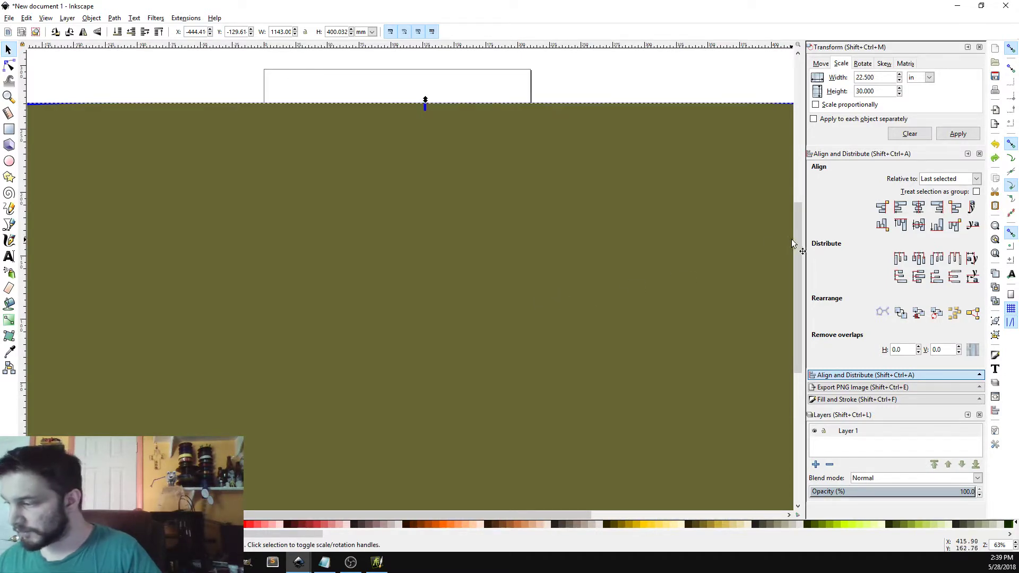
drag(793, 243, 781, 371)
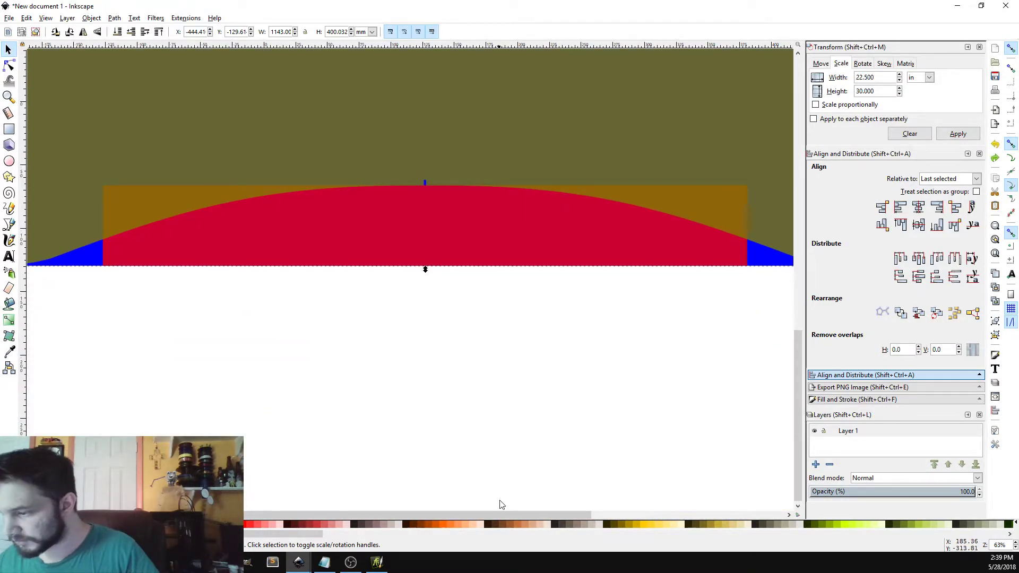
drag(487, 517, 286, 511)
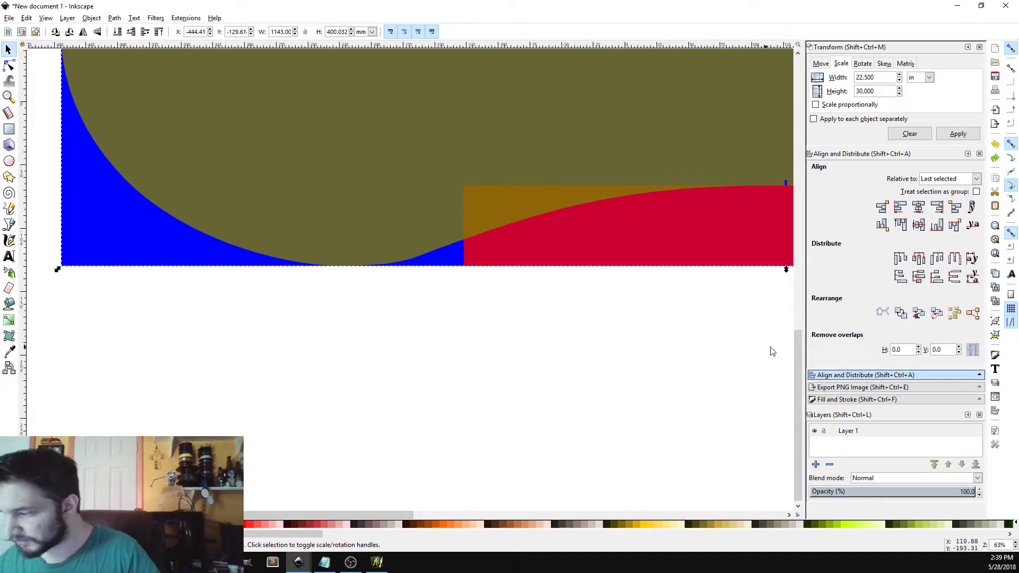
drag(797, 355, 809, 198)
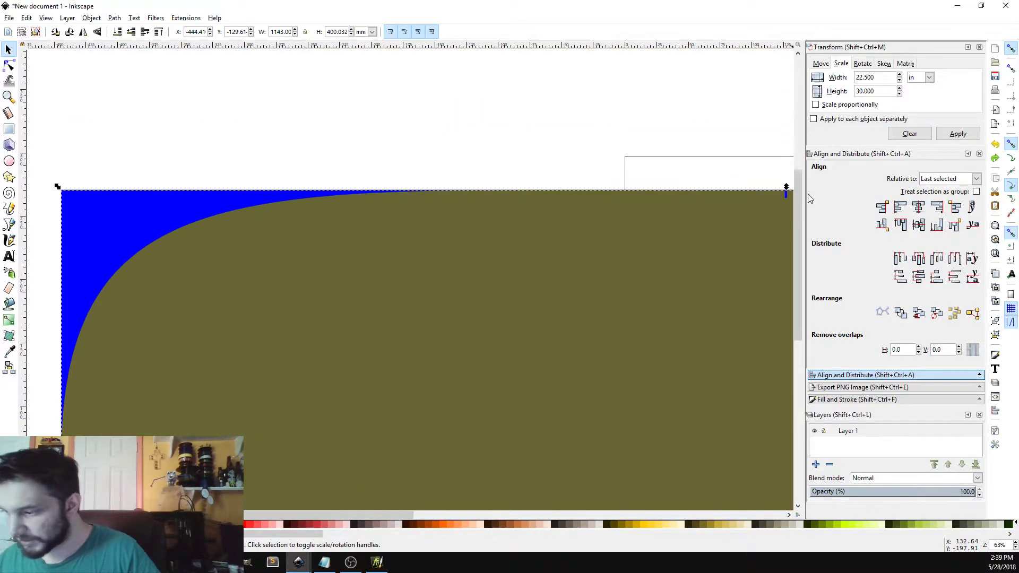
drag(358, 516, 516, 490)
key(Escape)
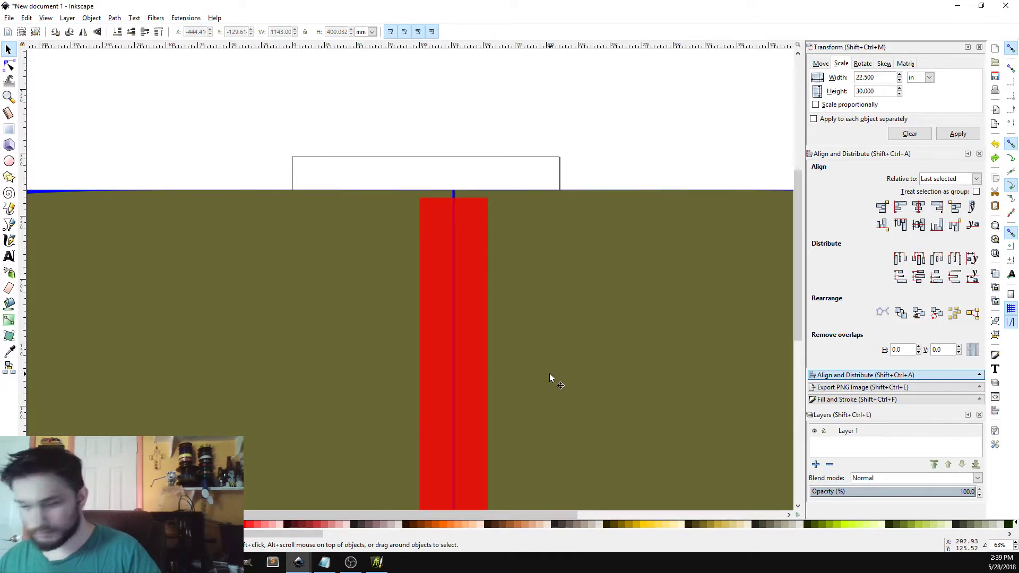
Select the merged olive shape and show its dimensions in inches.
click(499, 219)
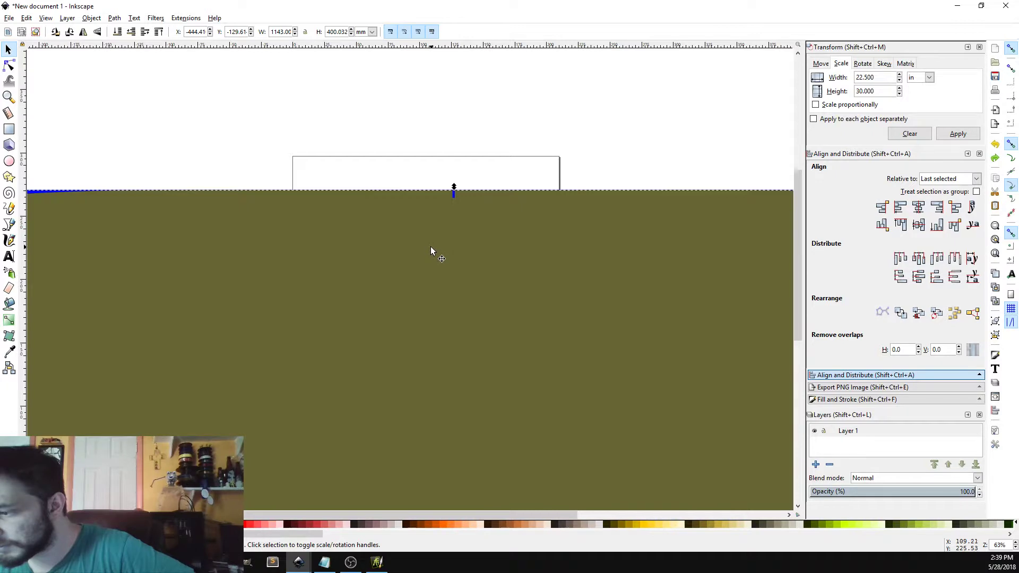
click(373, 32)
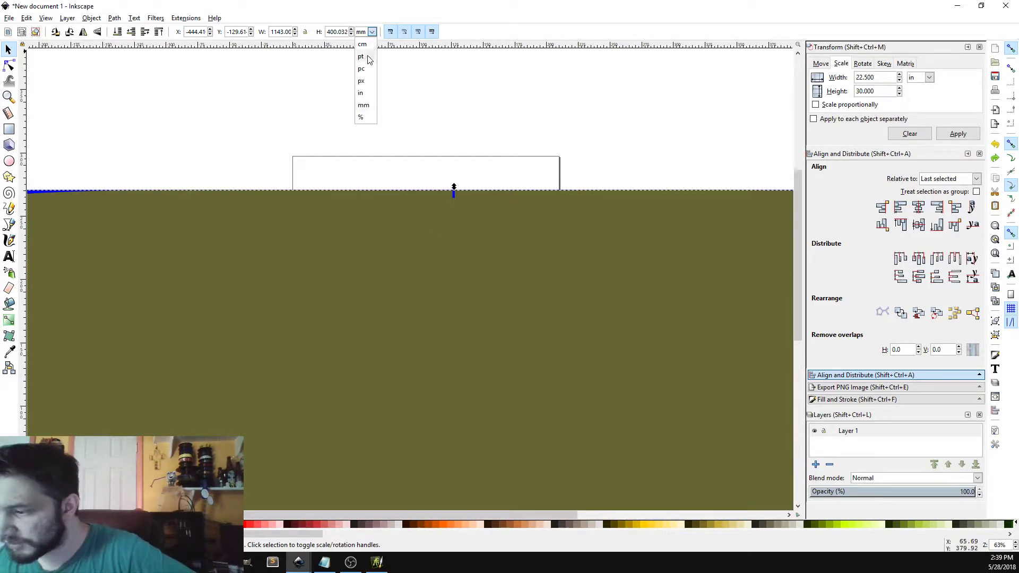
click(360, 94)
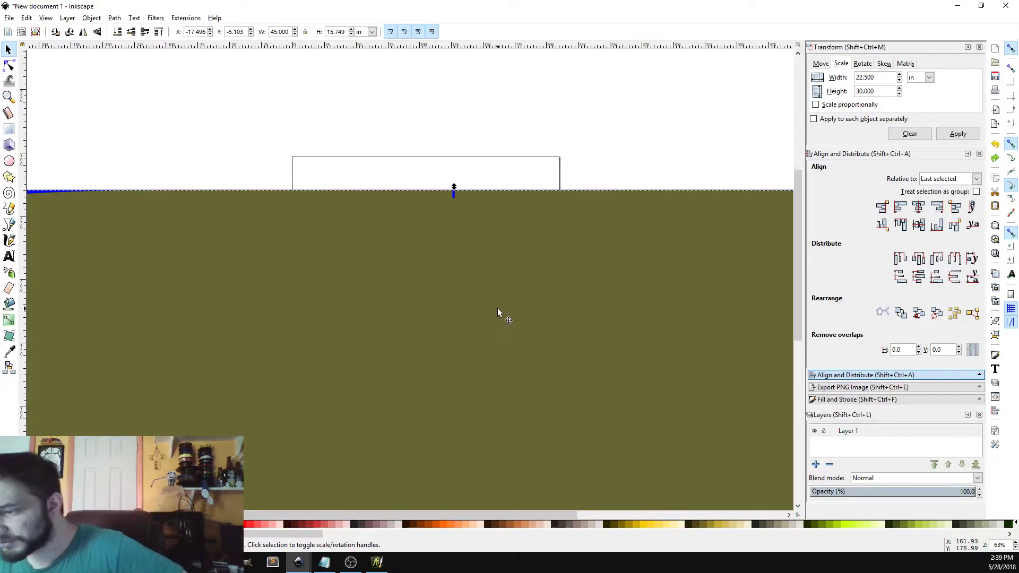
Delete the nodes of the small notch at the outline's top centre and retract the adjoining curve handles to straighten the edge.
click(9, 65)
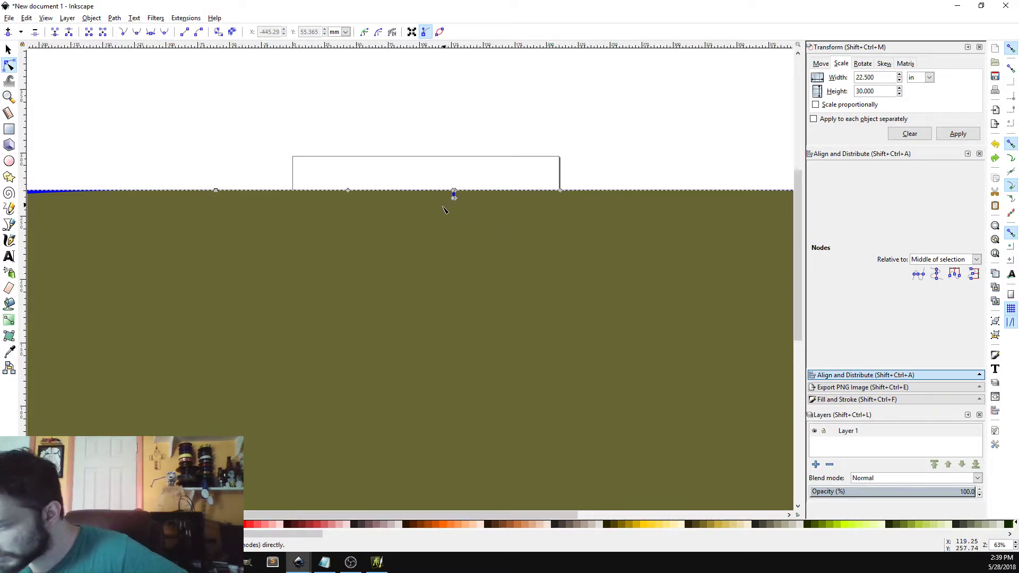
drag(435, 220, 492, 166)
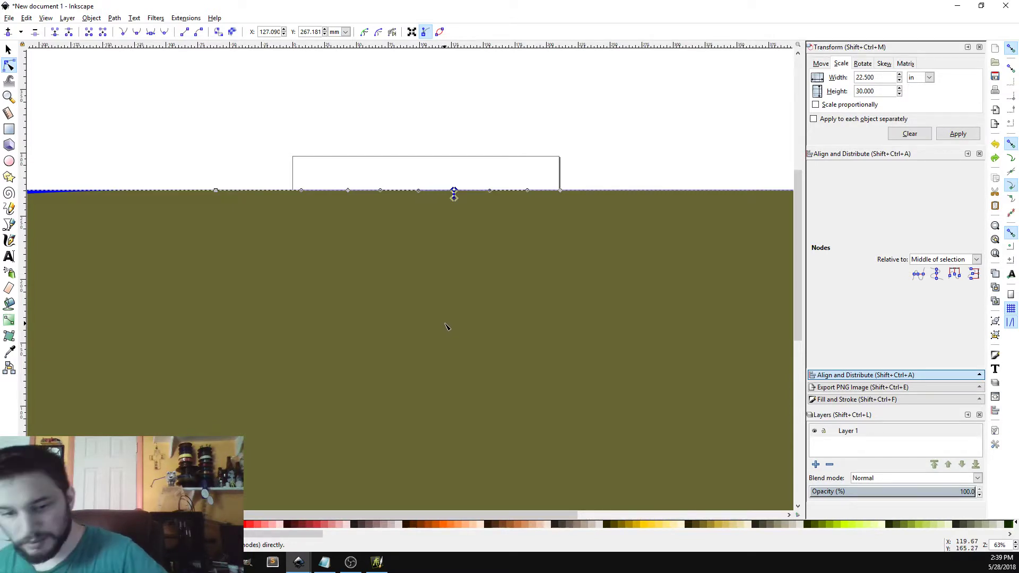
key(Delete)
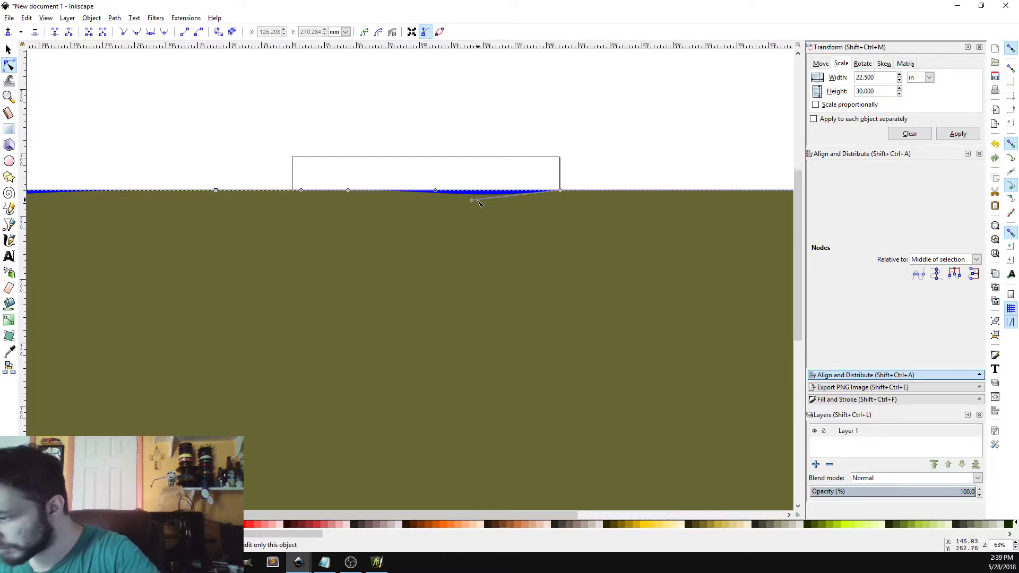
drag(472, 200, 561, 193)
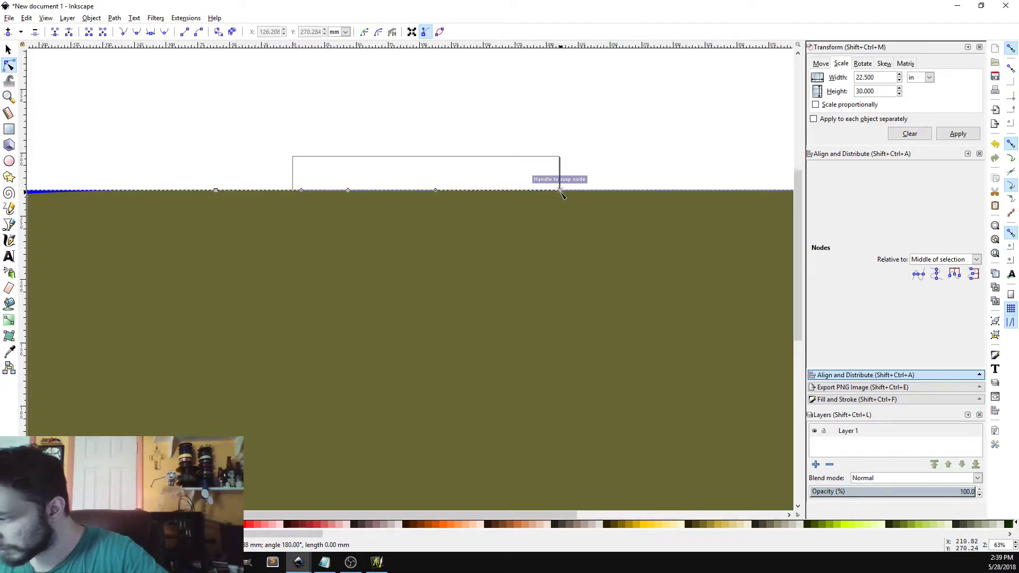
drag(435, 190, 347, 191)
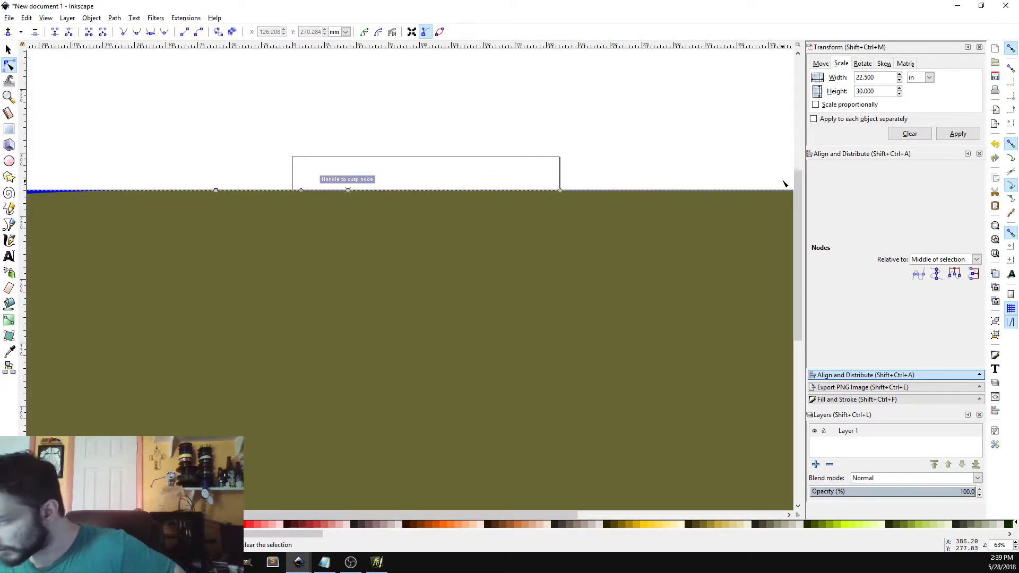
Try to delete all the nodes of the small notch at the outline's bottom centre.
drag(801, 194, 787, 341)
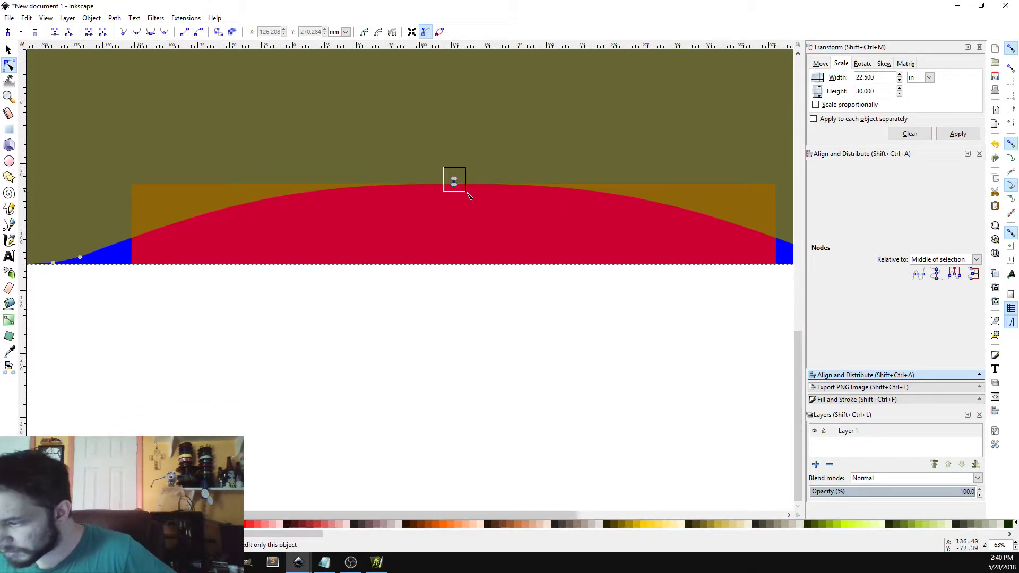
click(454, 182)
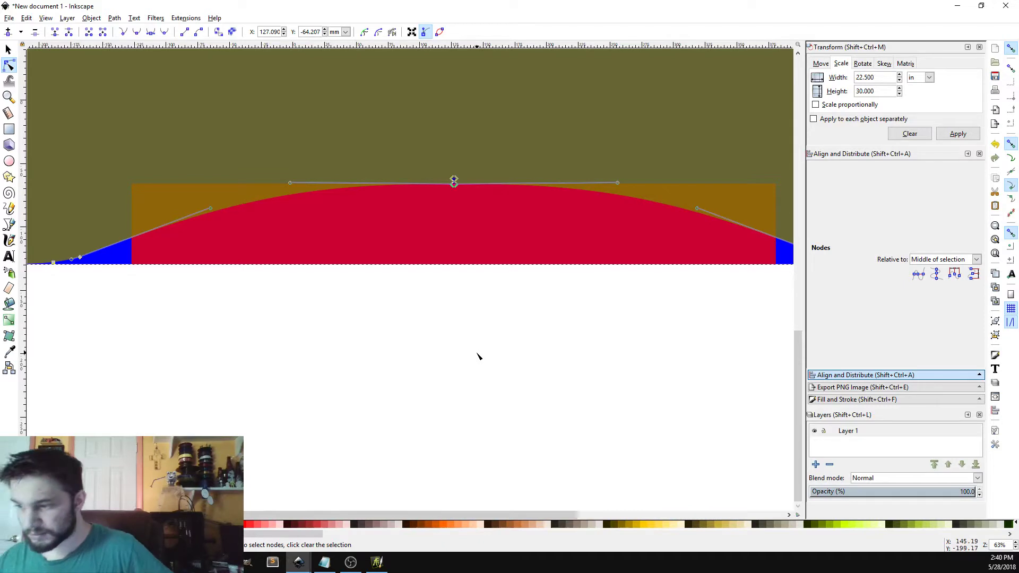
key(Delete)
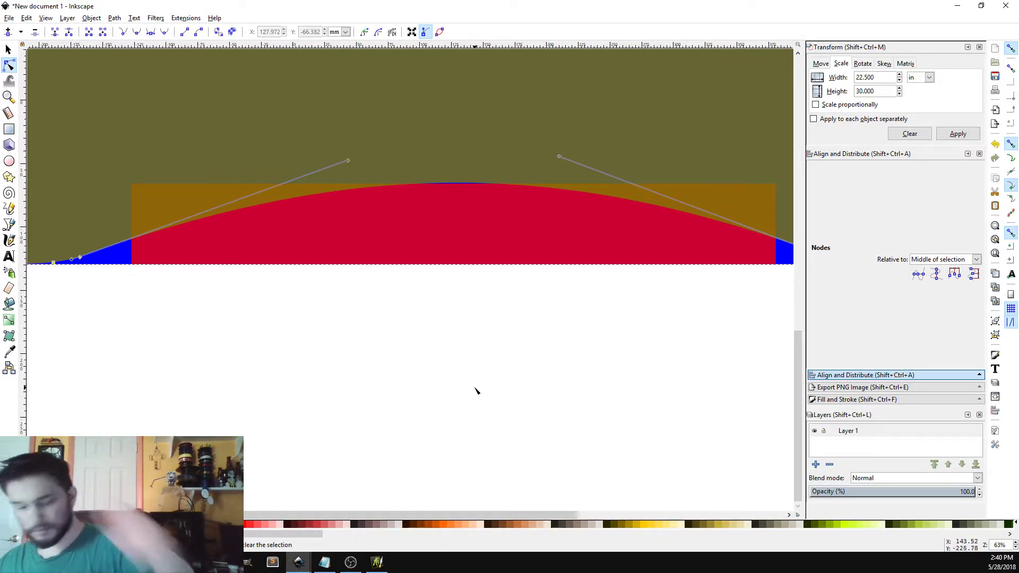
key(ctrl+z)
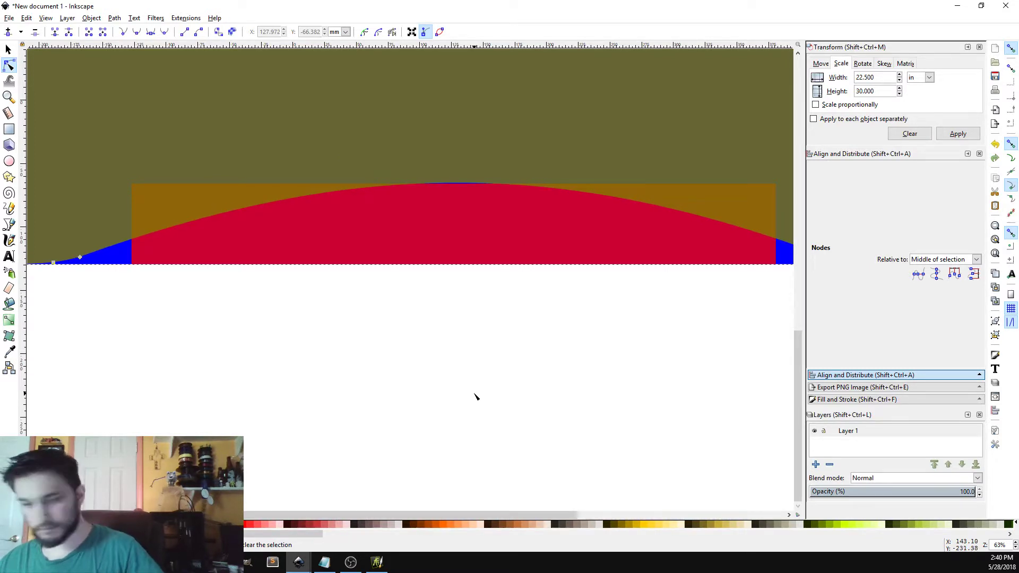
key(ctrl+z)
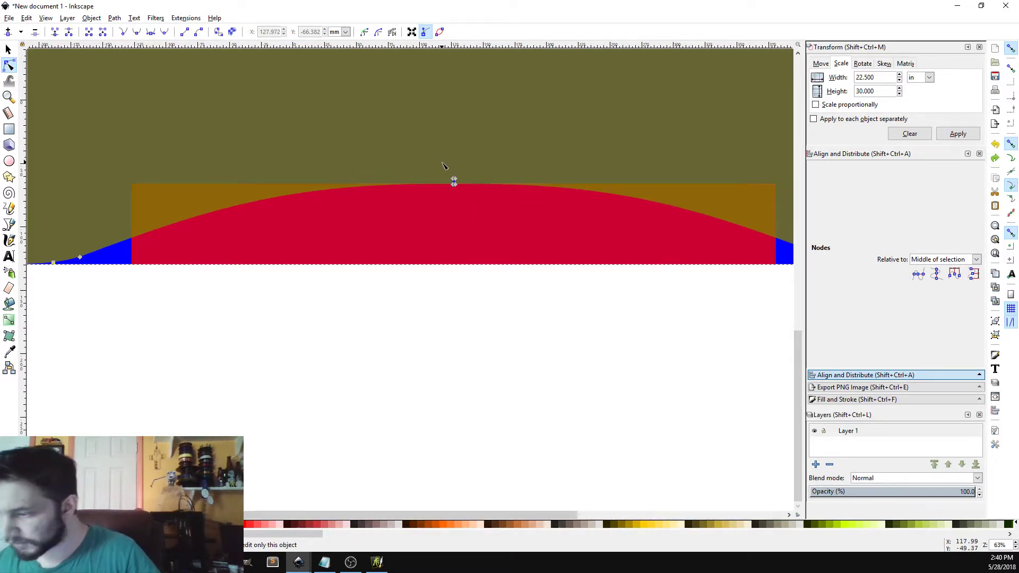
Close the notch at the outline's bottom centre by deleting only its upper pair of nodes, keeping the arch curve.
click(454, 181)
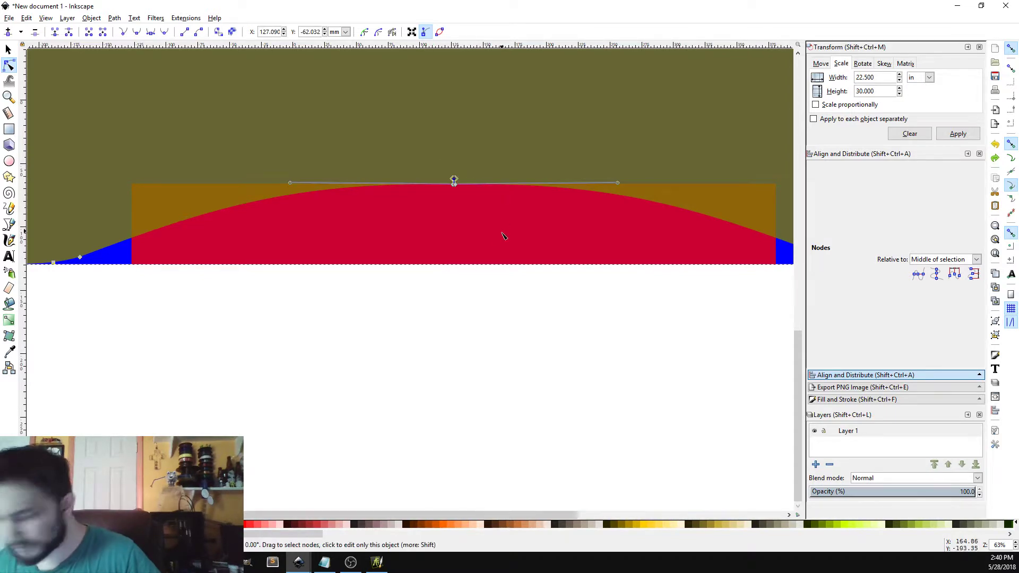
key(Delete)
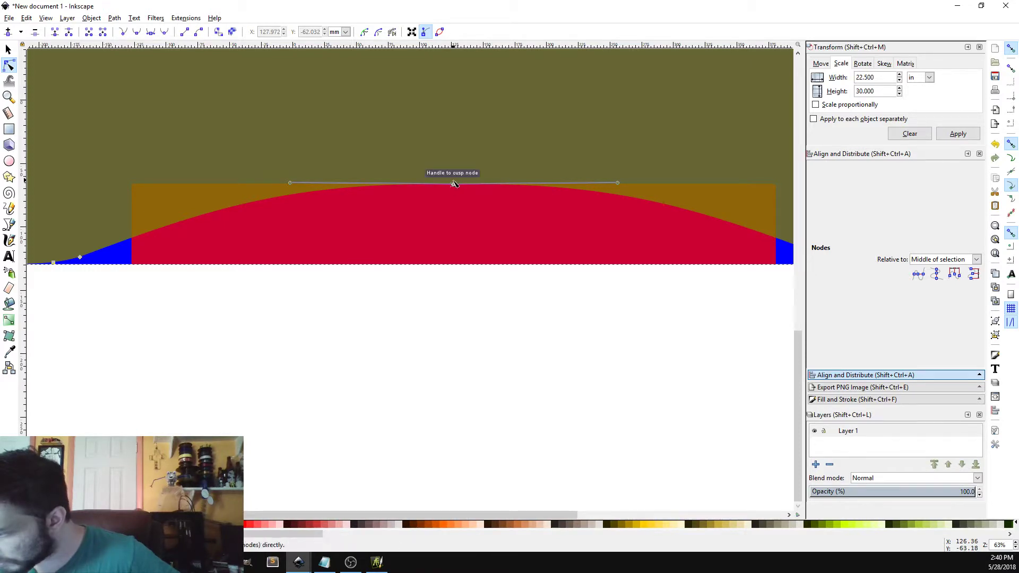
click(480, 377)
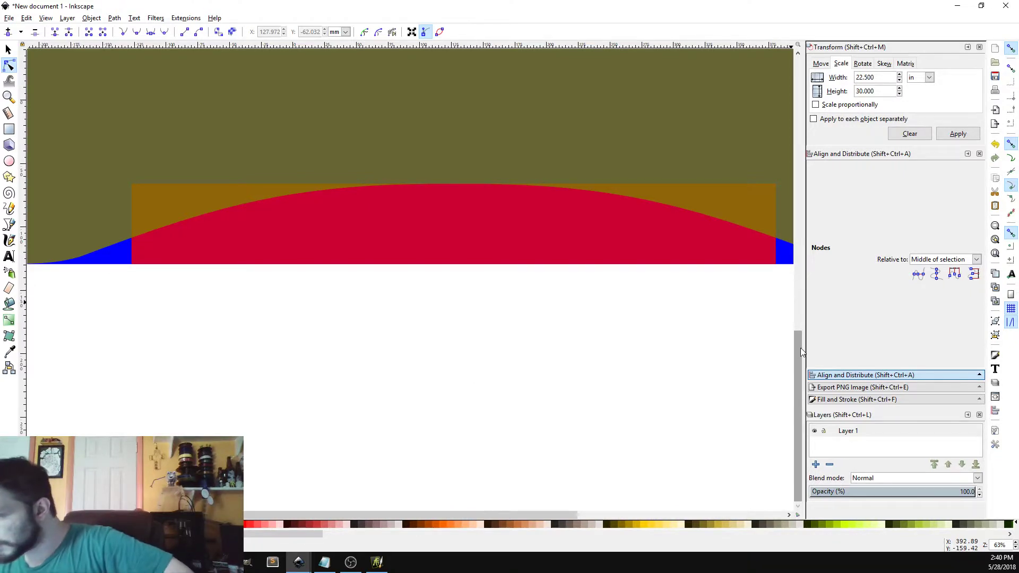
Measure distances across the left part of the olive shape, vertically and horizontally, in inches.
drag(800, 348, 788, 232)
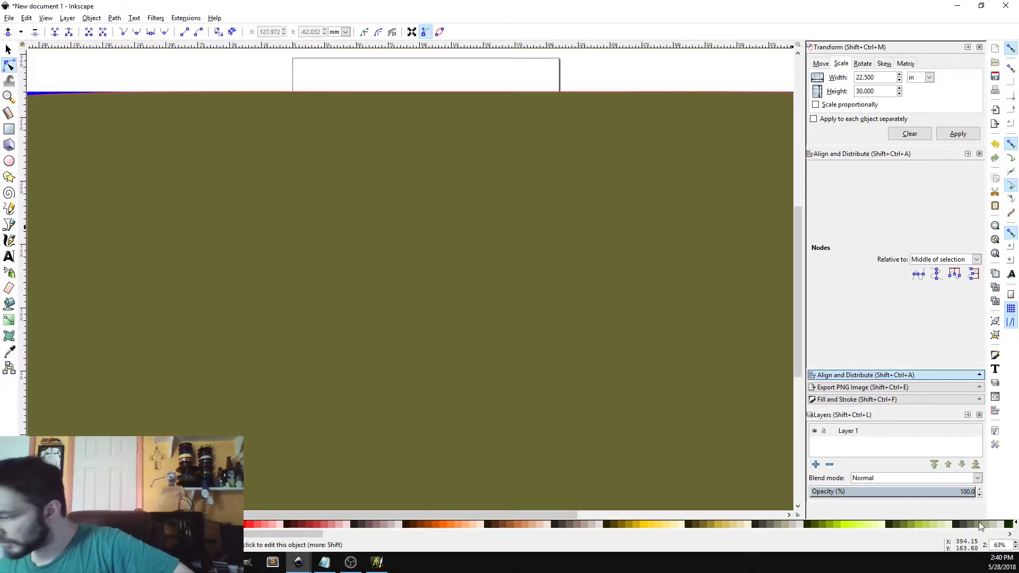
click(1016, 547)
click(1015, 548)
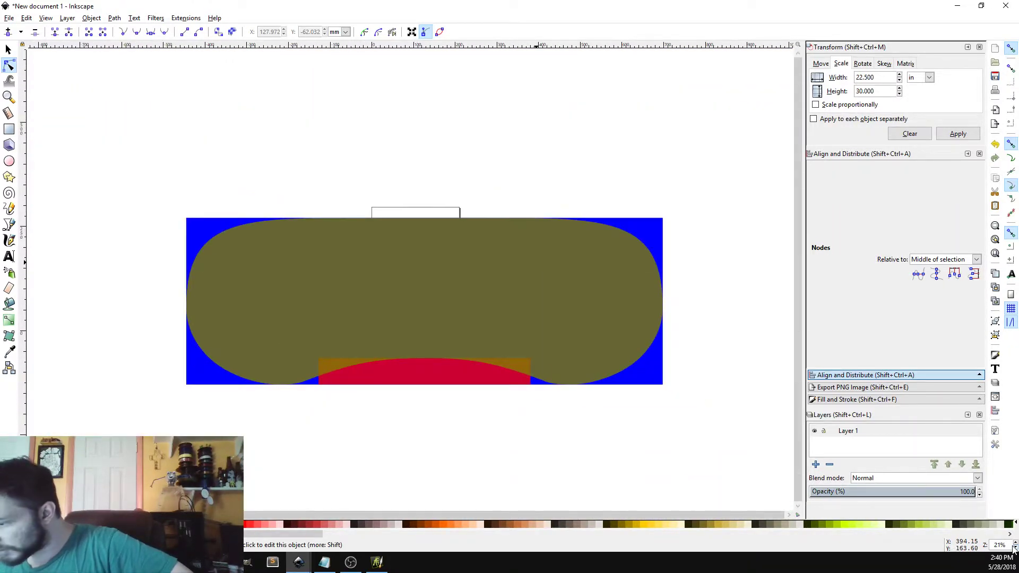
key(s)
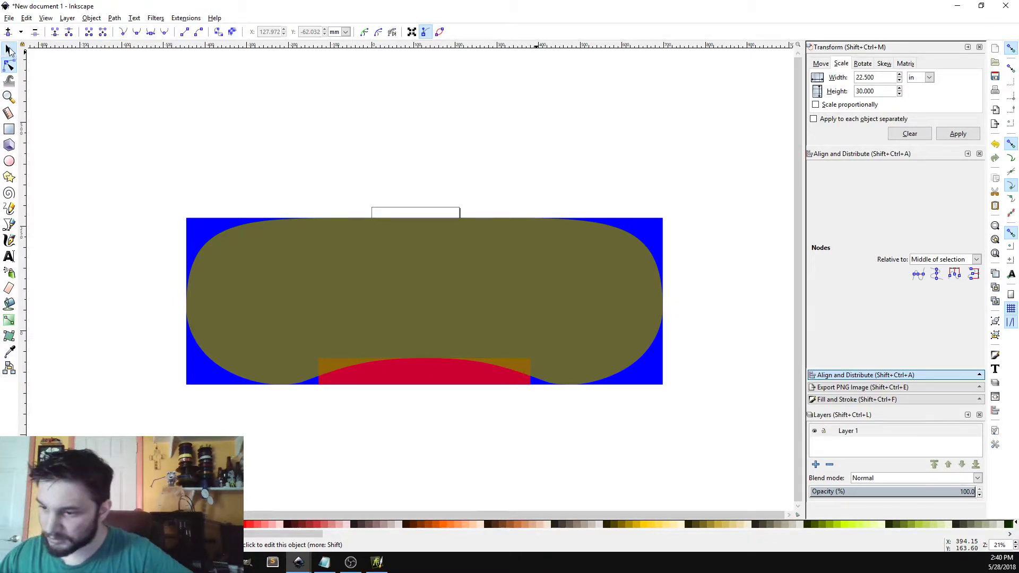
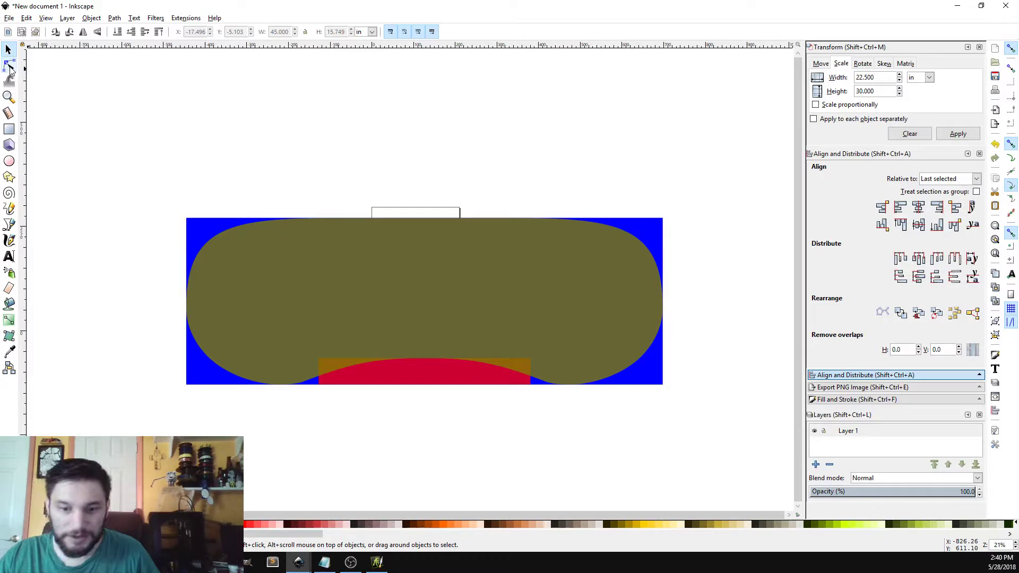
click(8, 113)
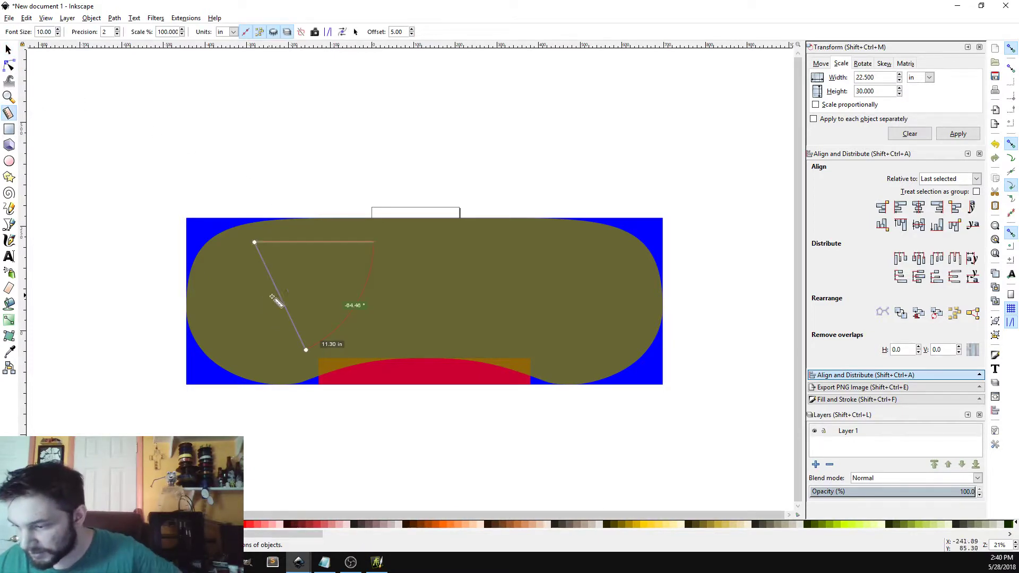
drag(286, 351, 296, 221)
drag(202, 296, 347, 294)
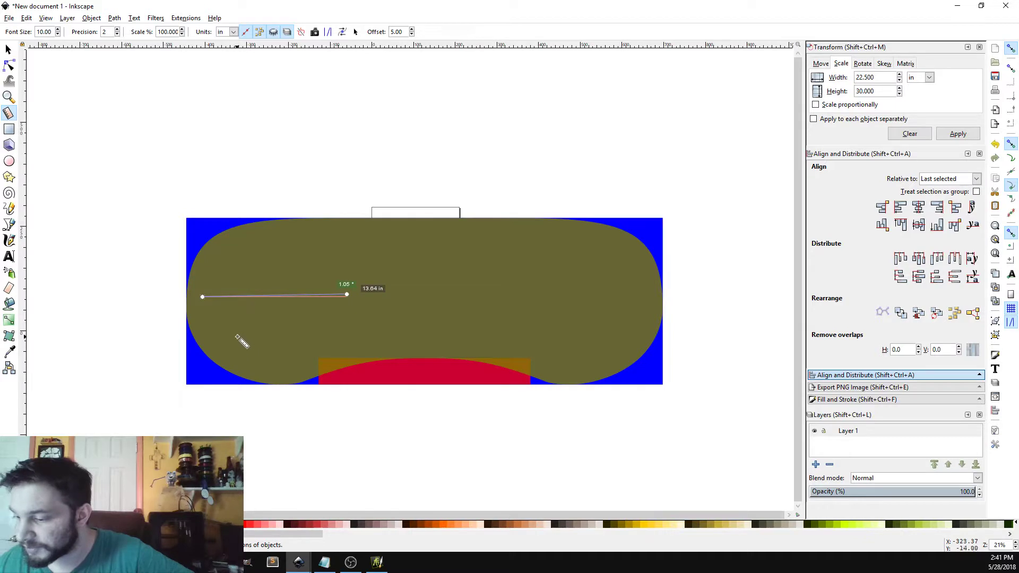
Measure diagonally across the left half of the olive shape and horizontally from near its left edge to its middle.
drag(232, 344, 353, 292)
drag(233, 236, 301, 349)
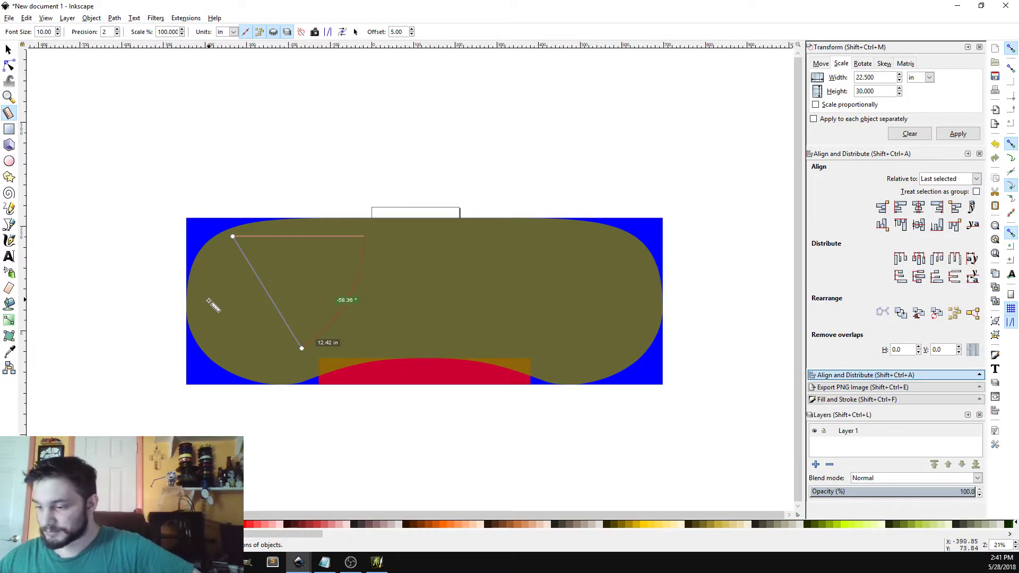
drag(208, 302, 424, 310)
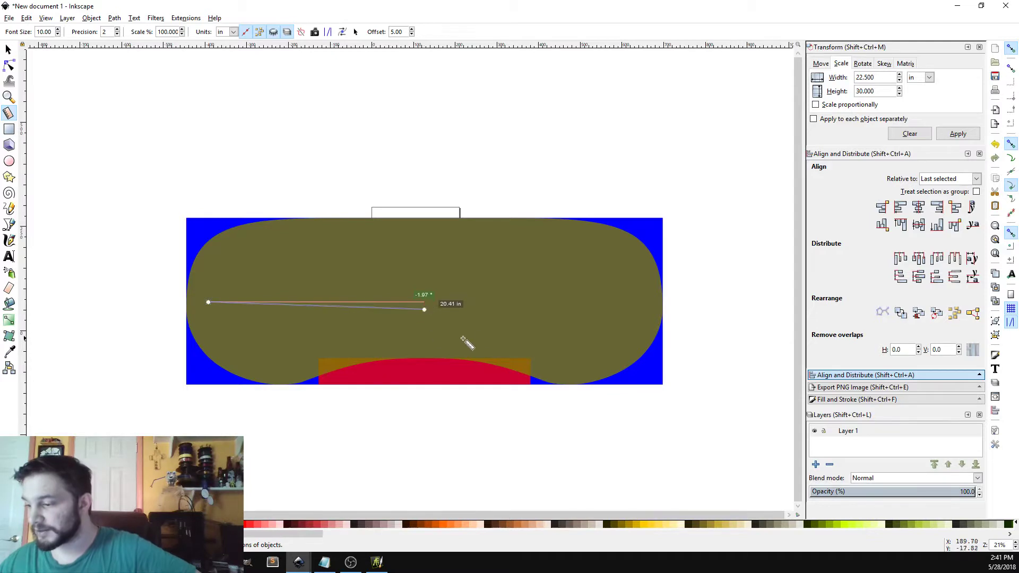
drag(320, 456, 321, 458)
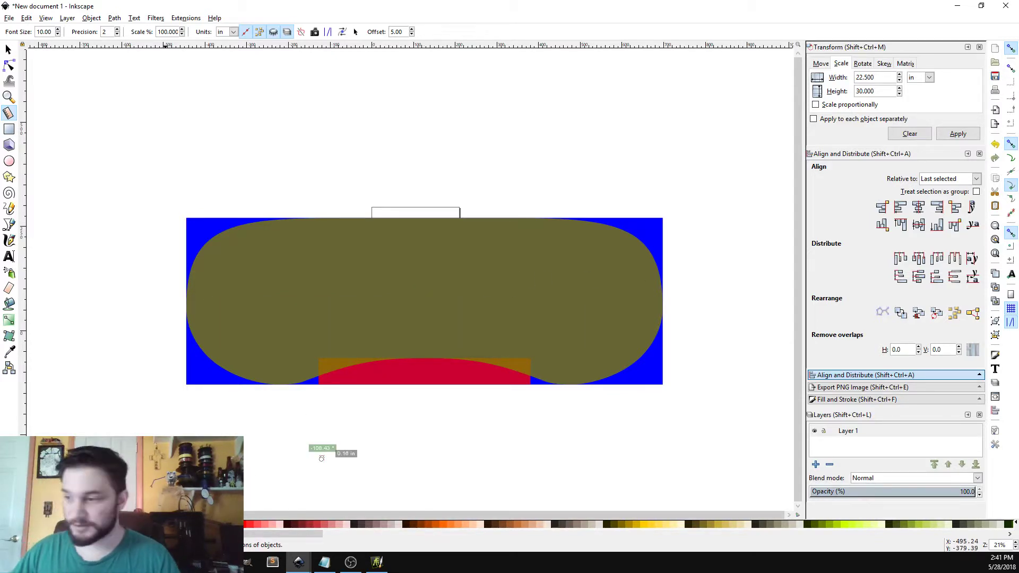
Save the drawing as an Inkscape SVG named DeskBase in the Video folder's GKWP6_CustomLapDesk subfolder on the Data (D:) drive.
key(ctrl+s)
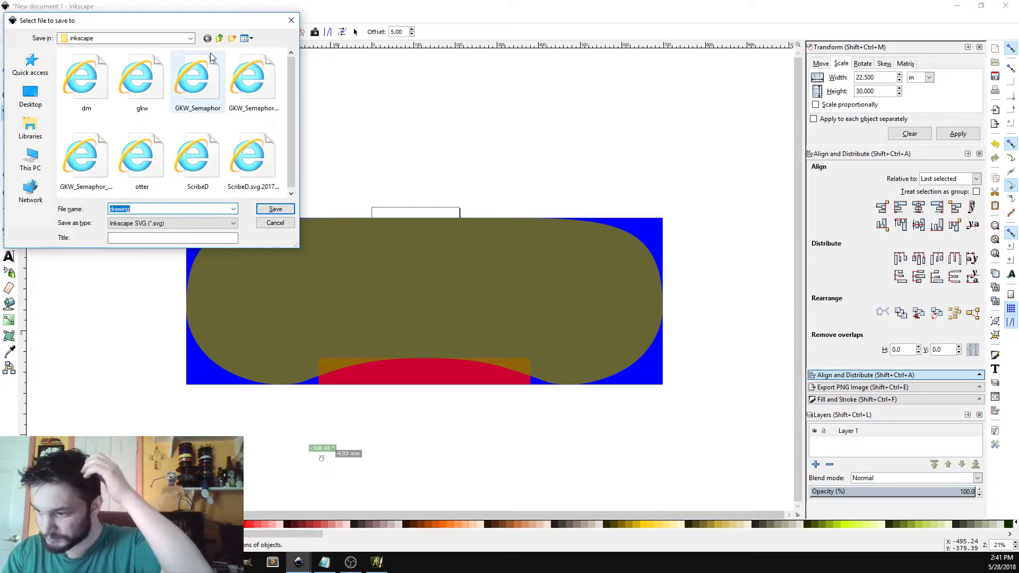
click(220, 39)
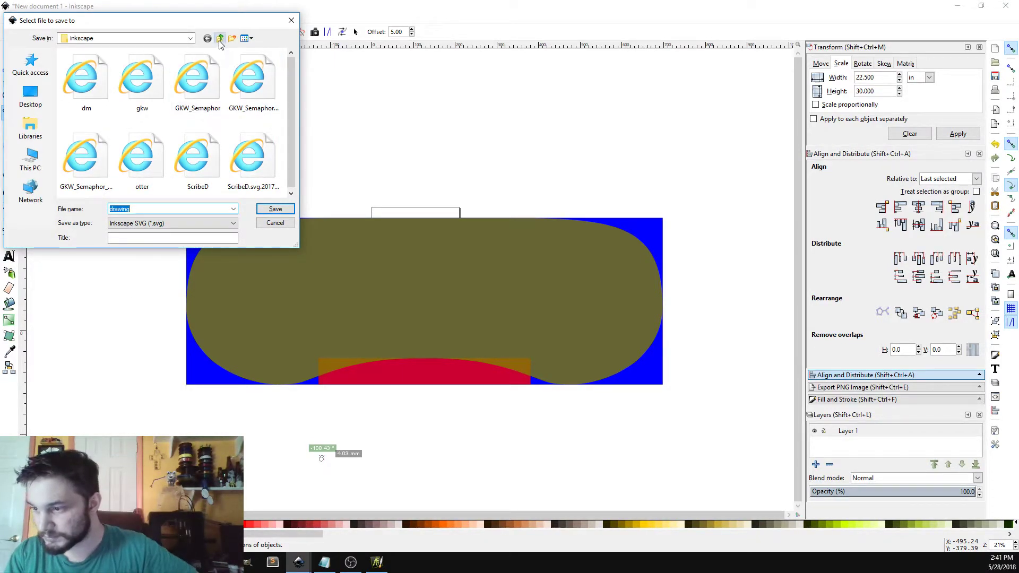
scroll(83, 130, down, 1)
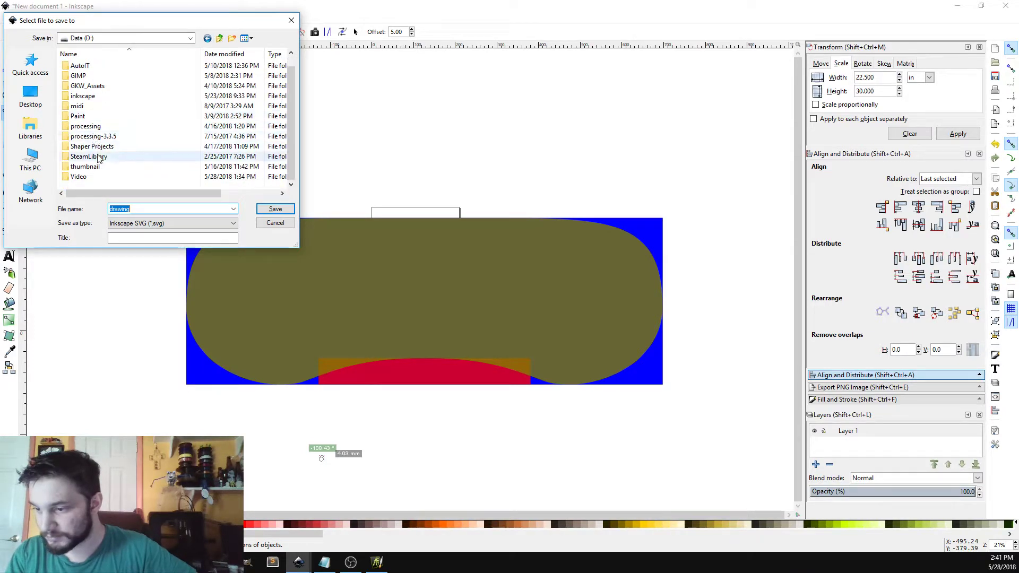
double_click(83, 179)
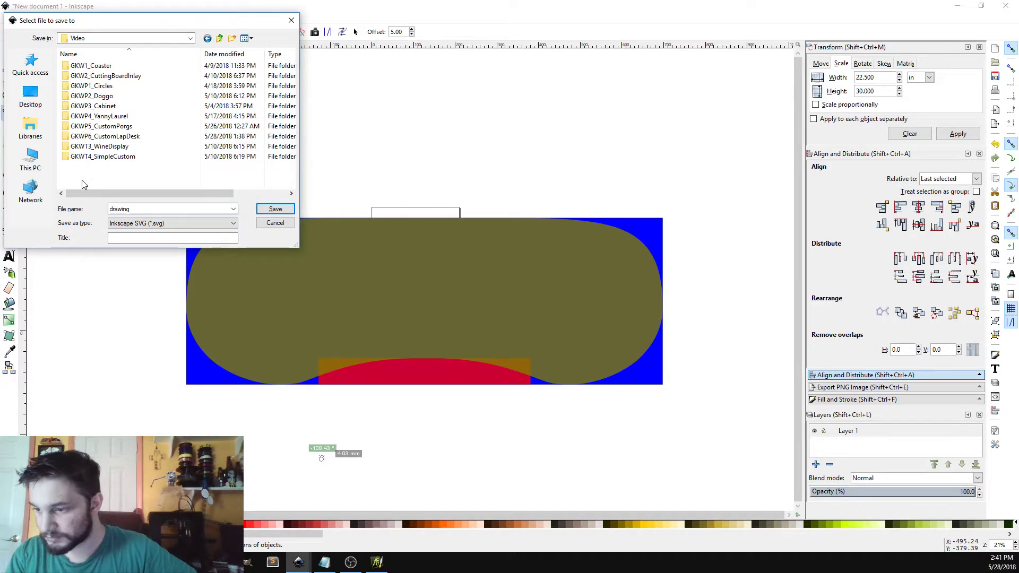
double_click(115, 136)
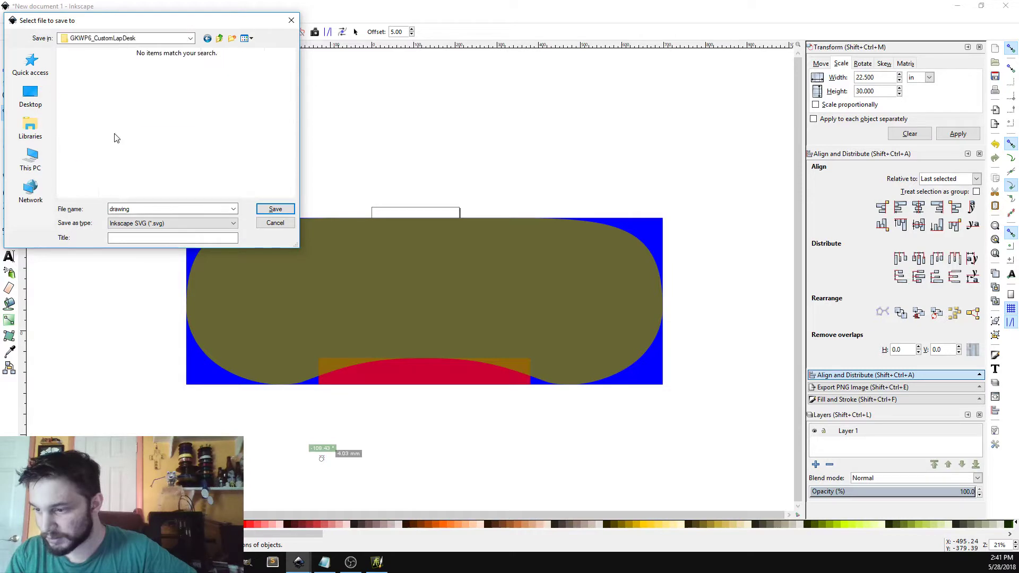
double_click(137, 207)
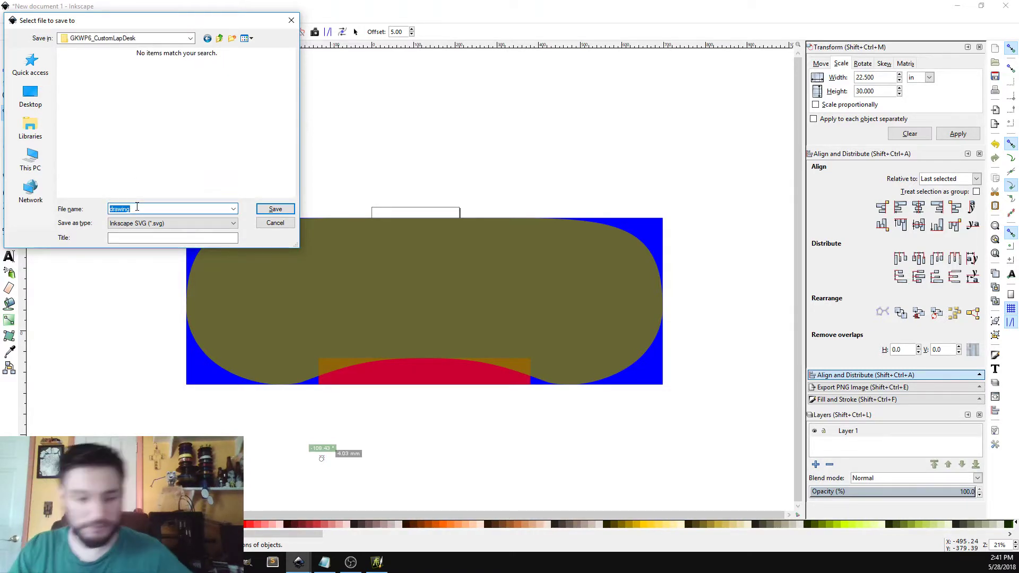
text(dESKbA)
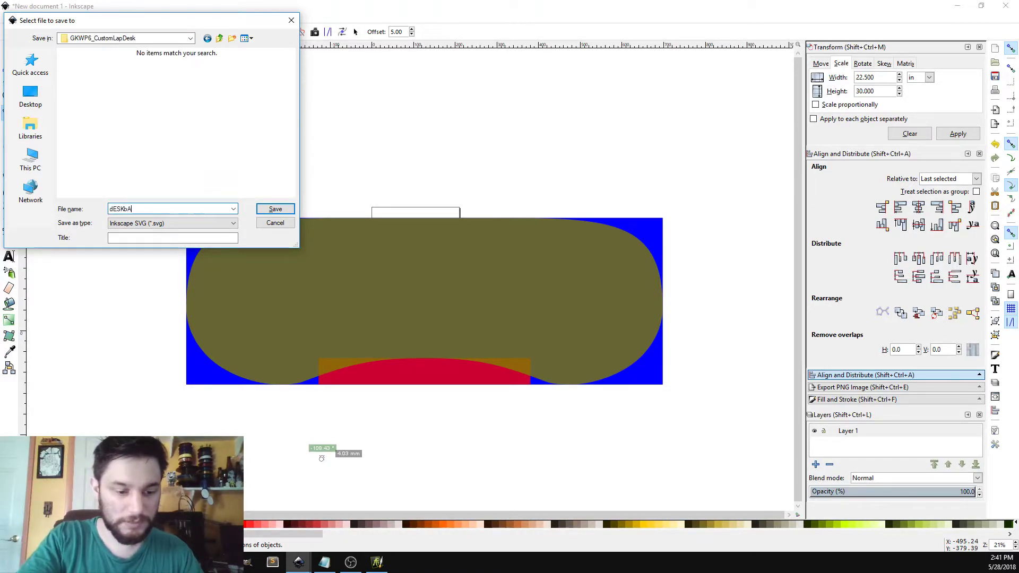
text(SE)
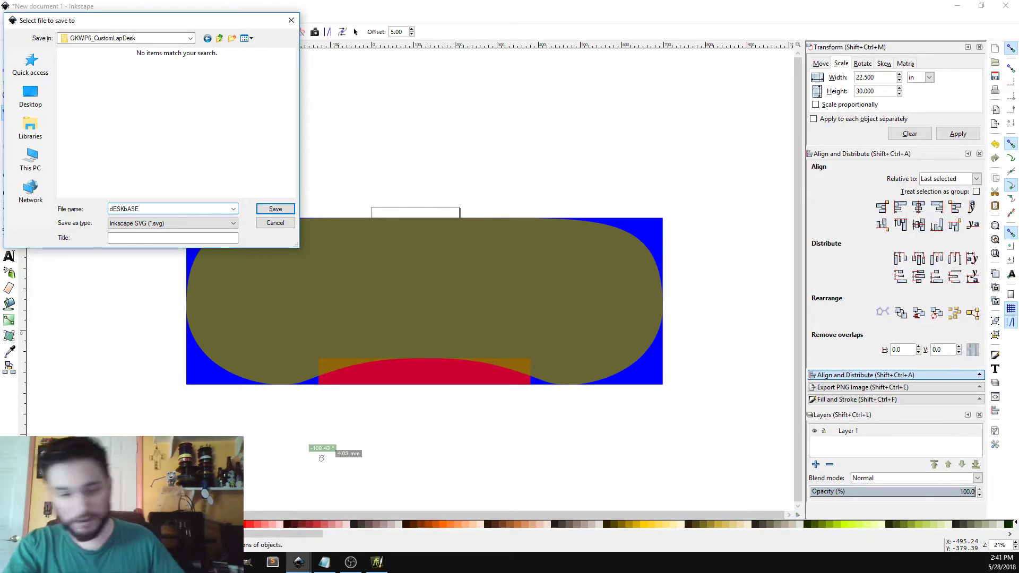
key(BackSpace)
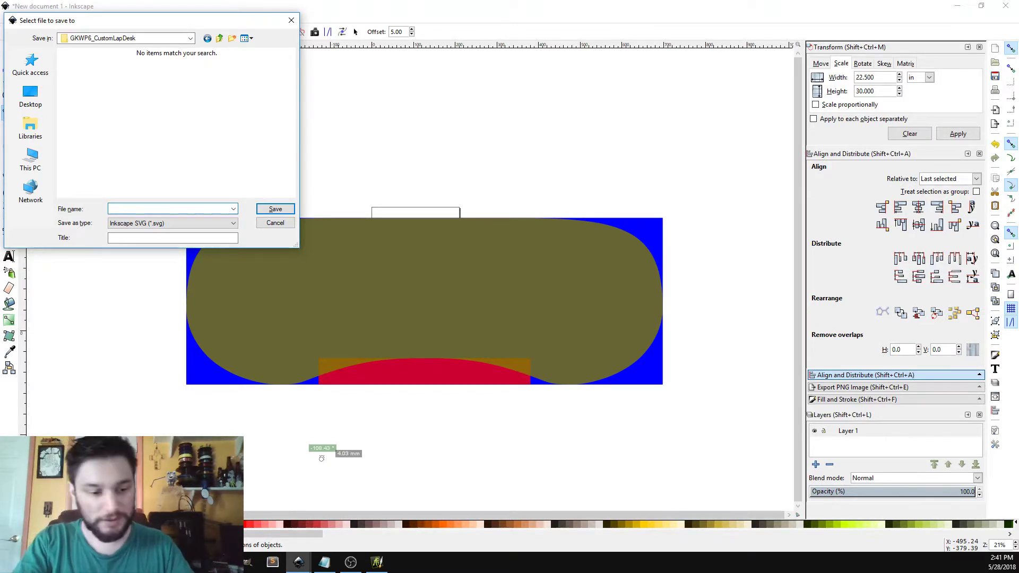
text(DeskBase)
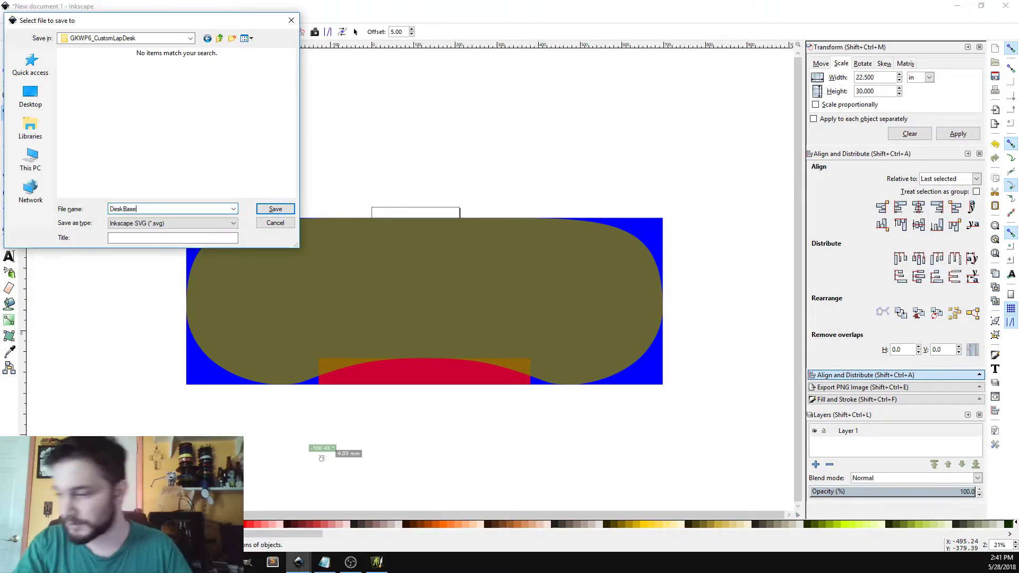
key(Return)
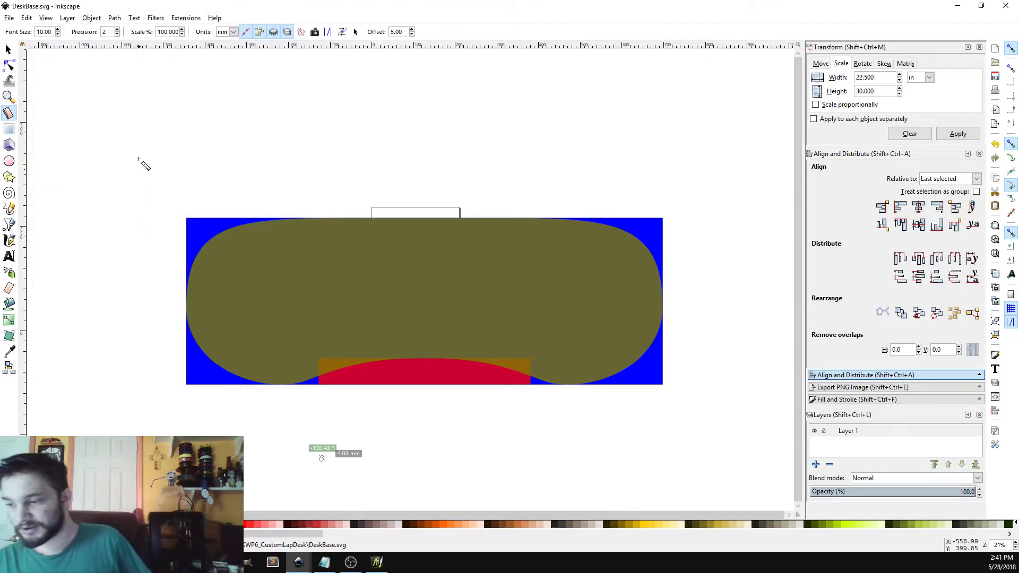
Save the drawing under the new name DeskWithMousepad in the same GKWP6_CustomLapDesk folder.
click(8, 20)
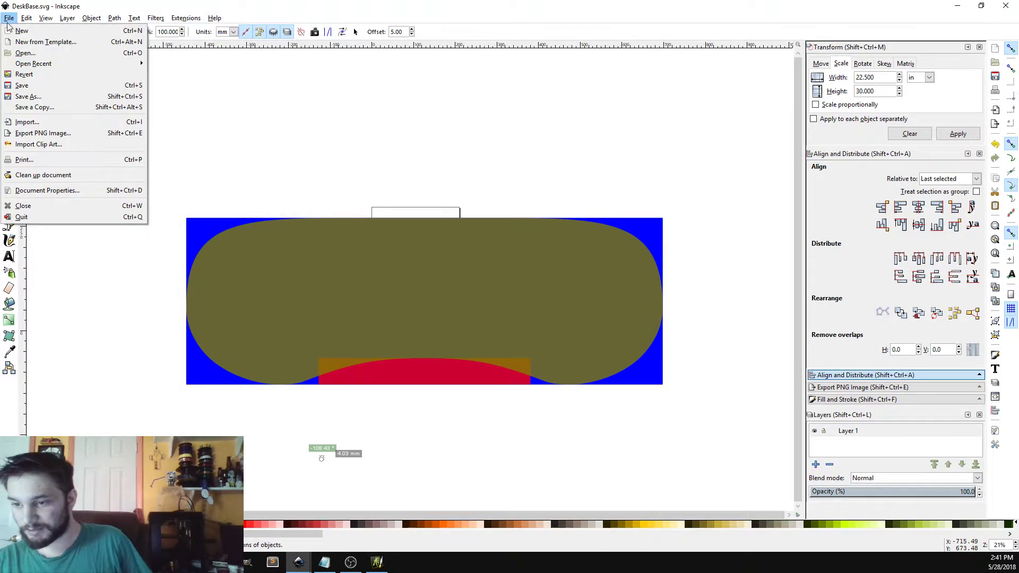
click(37, 99)
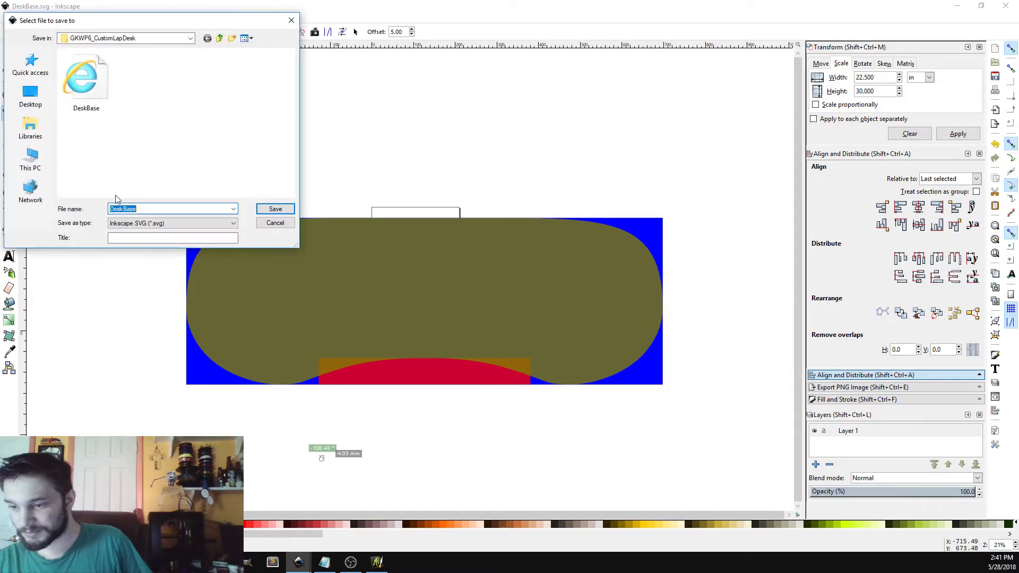
text(Desk)
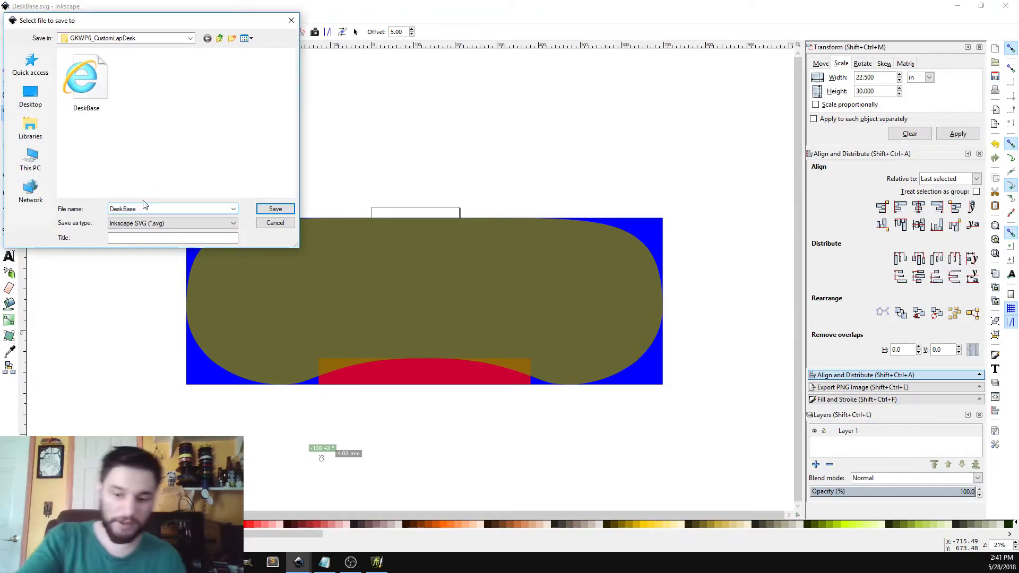
text(W)
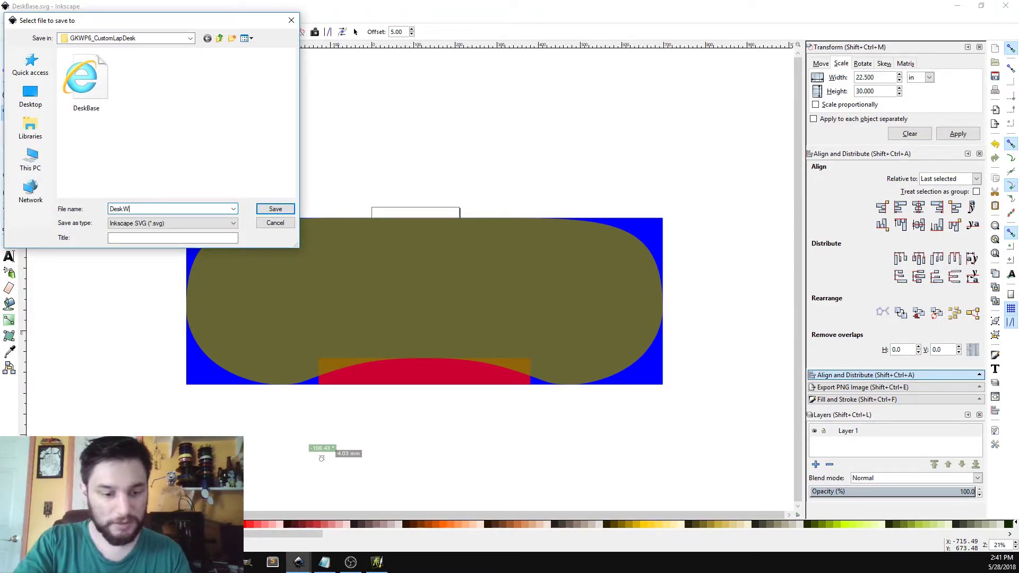
text(ithMousepad)
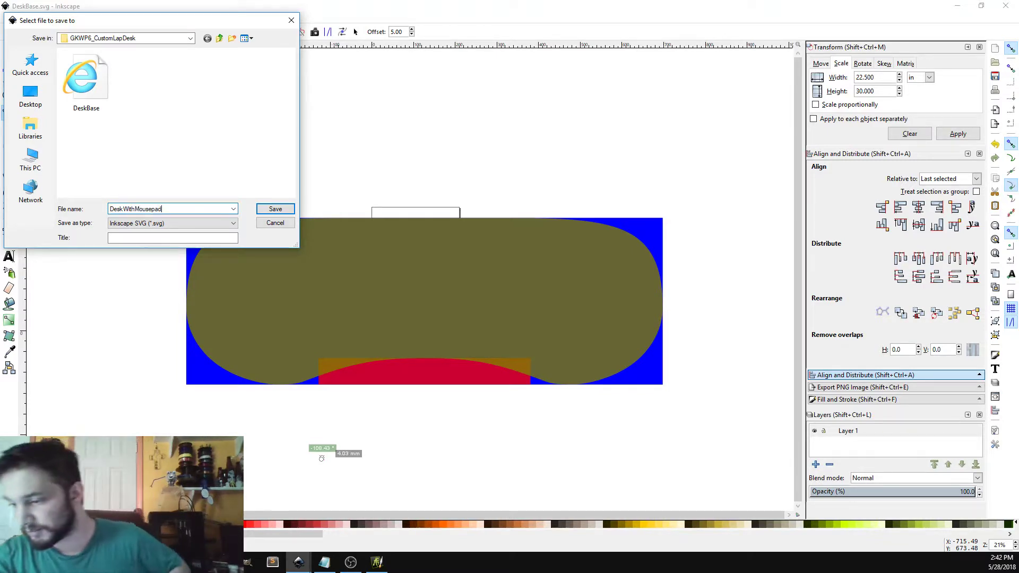
key(Return)
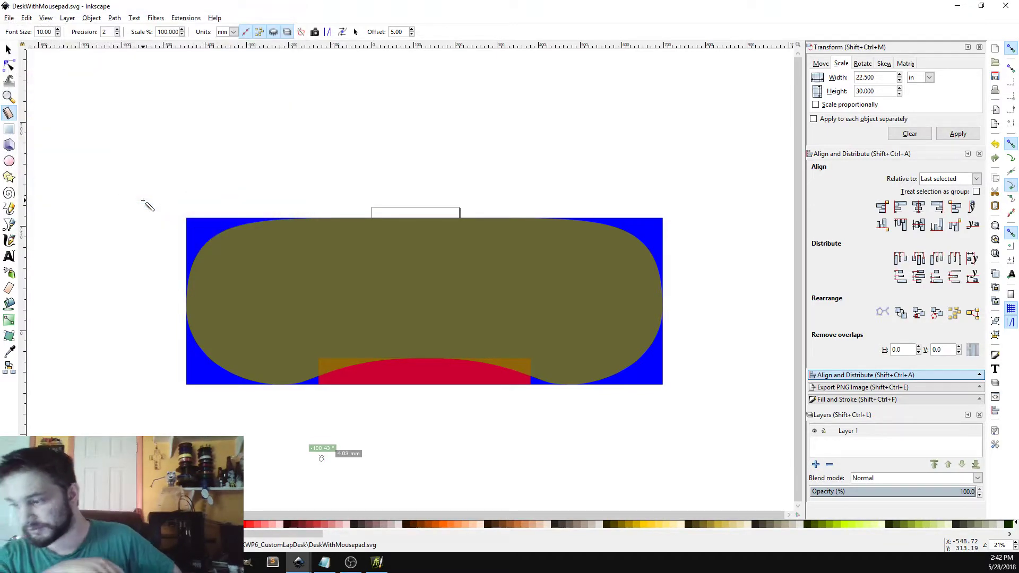
Draw a green rectangle about 258 mm wide and 186 mm high in the empty area above the olive shape.
click(9, 129)
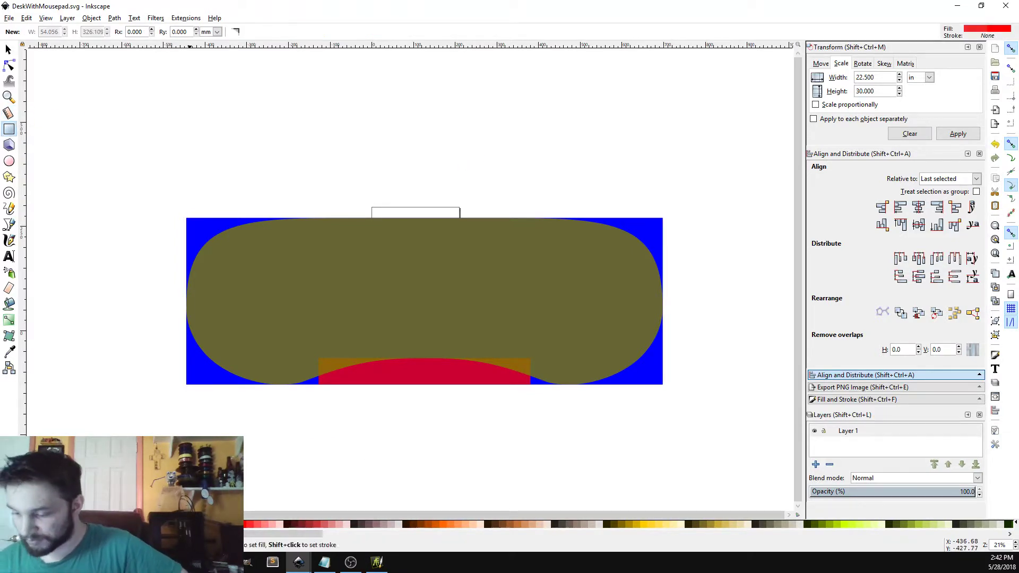
click(146, 525)
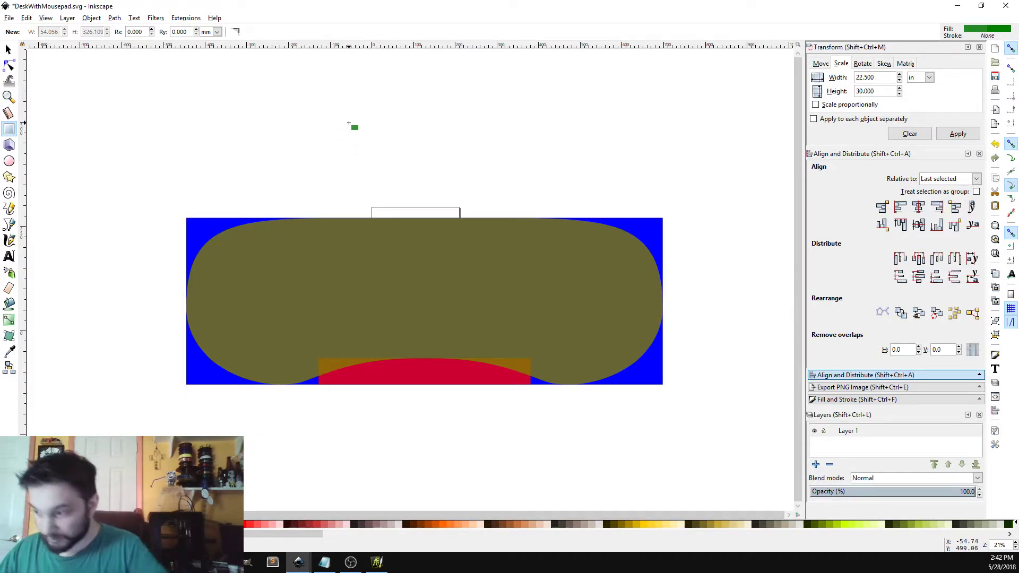
drag(360, 92, 468, 170)
Scale the green rectangle to a width of 14 in and a height of 11.75 in.
key(s)
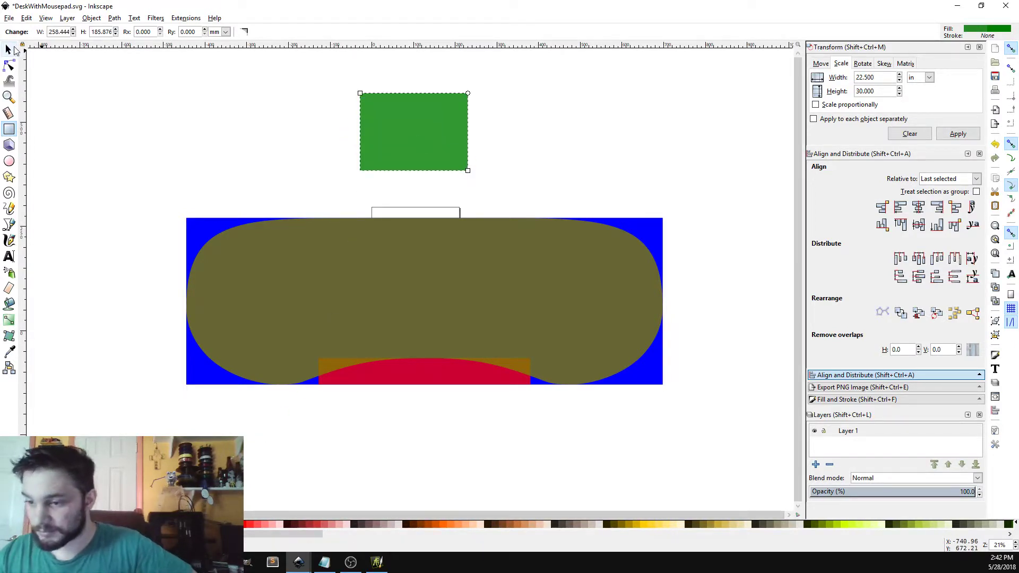
click(425, 129)
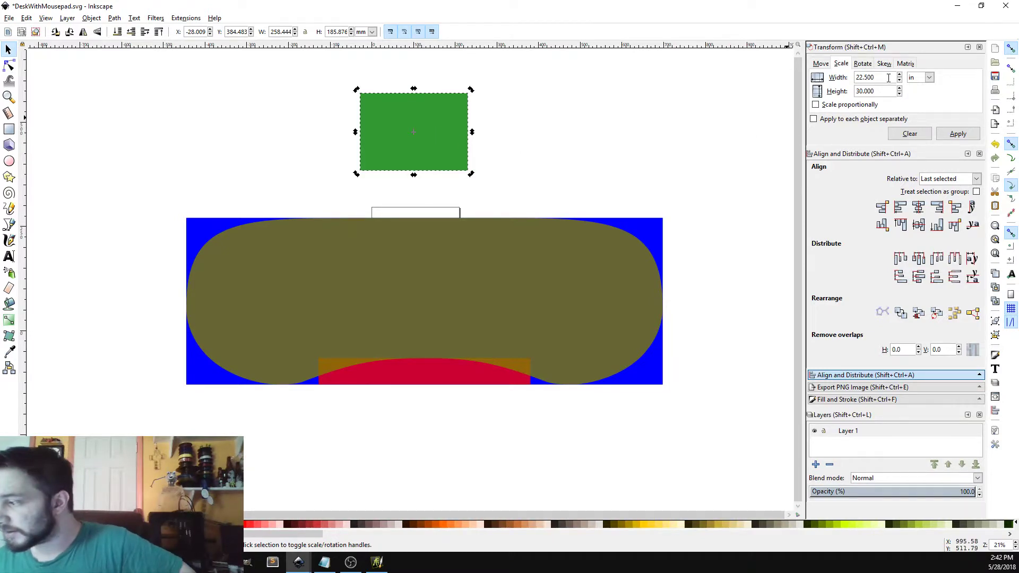
drag(888, 78, 826, 101)
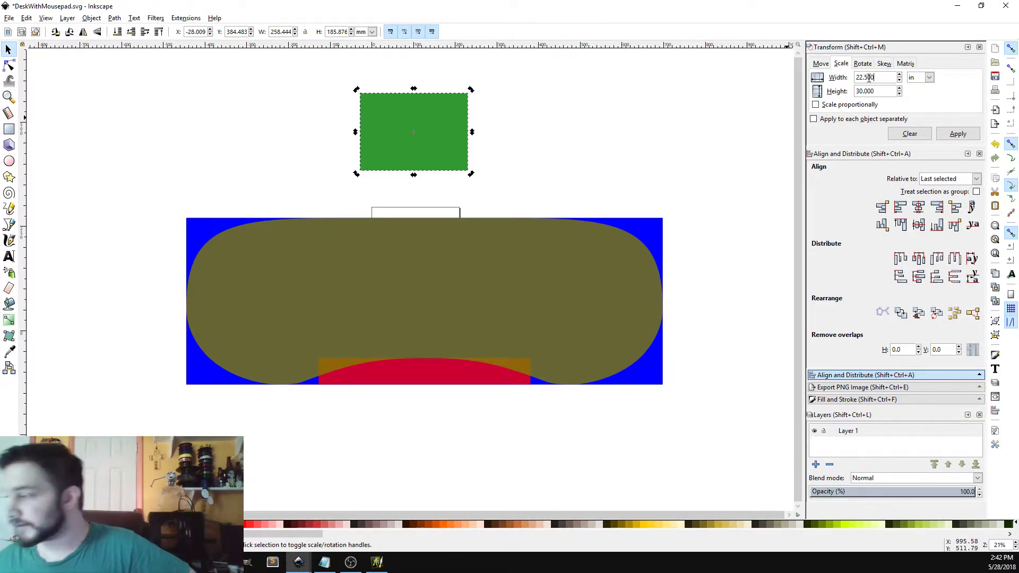
text(14)
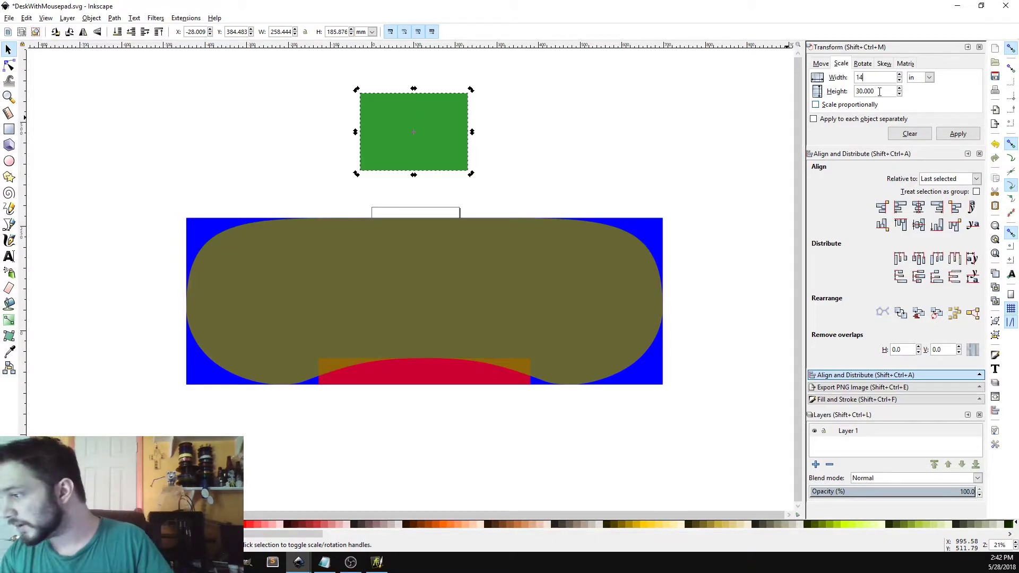
key(Tab)
text(11)
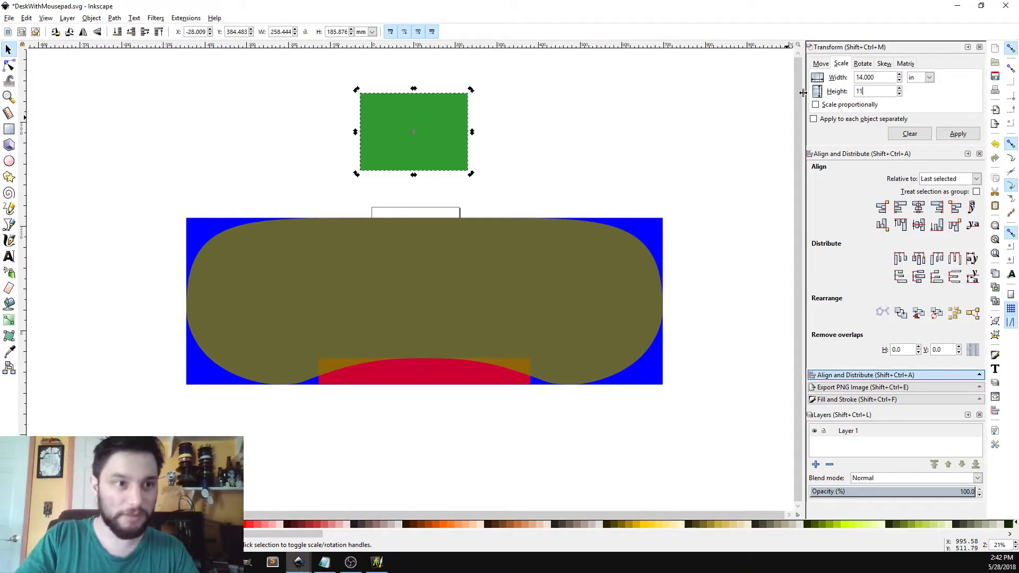
text(.750)
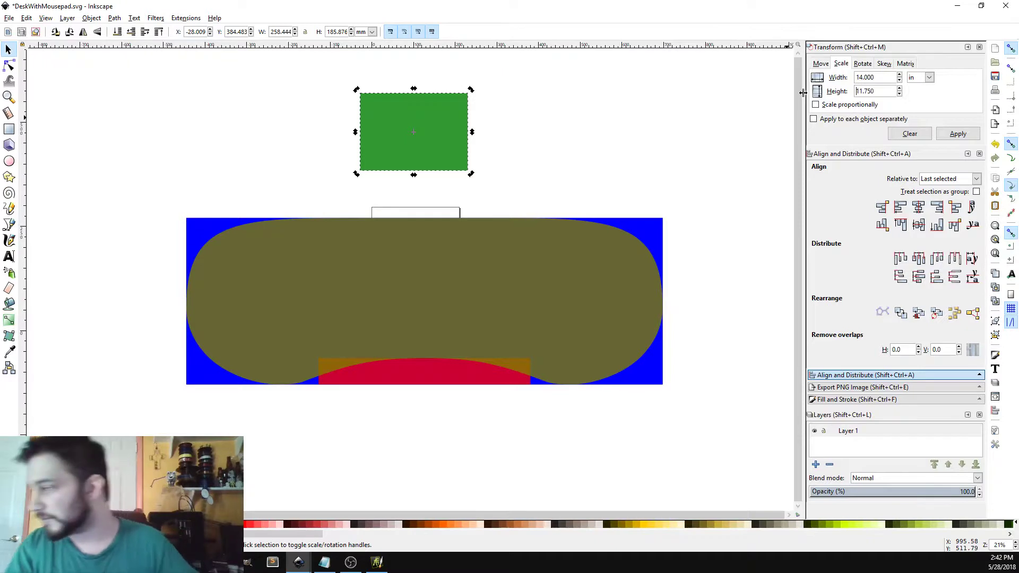
click(957, 134)
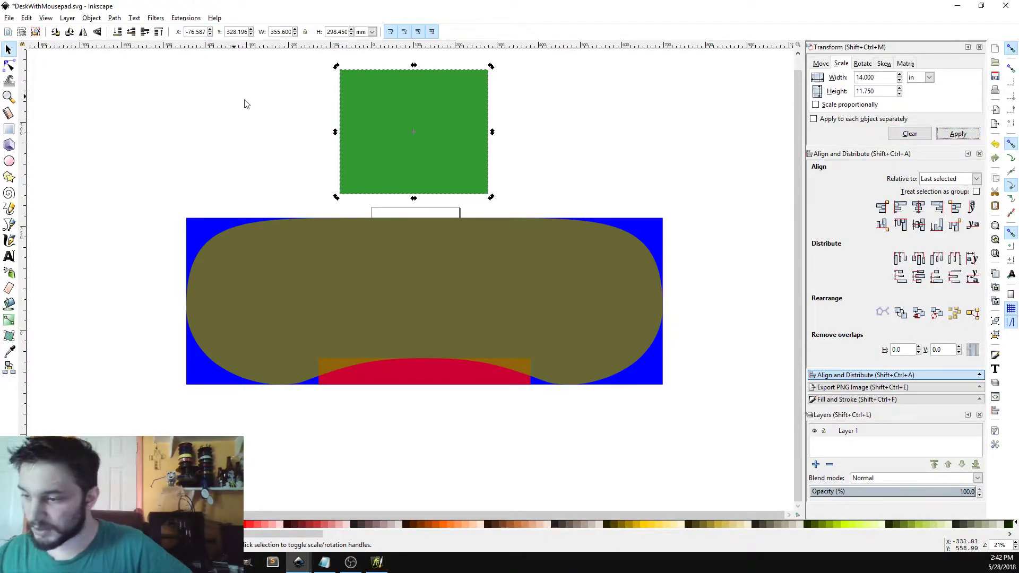
Try the green rectangle over the right part of the olive shape, and move it back to the empty area above.
drag(428, 126, 566, 293)
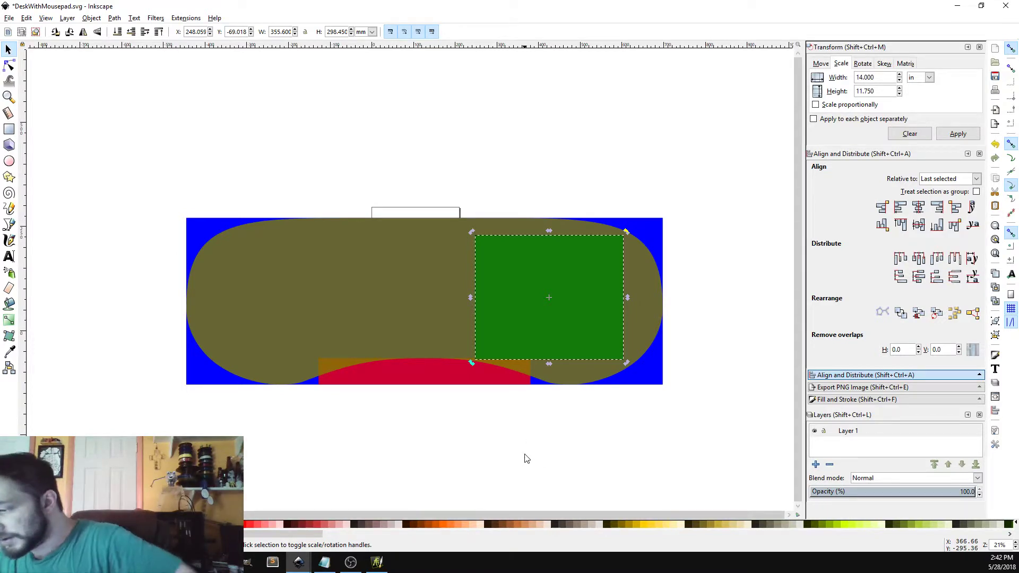
drag(572, 298, 402, 152)
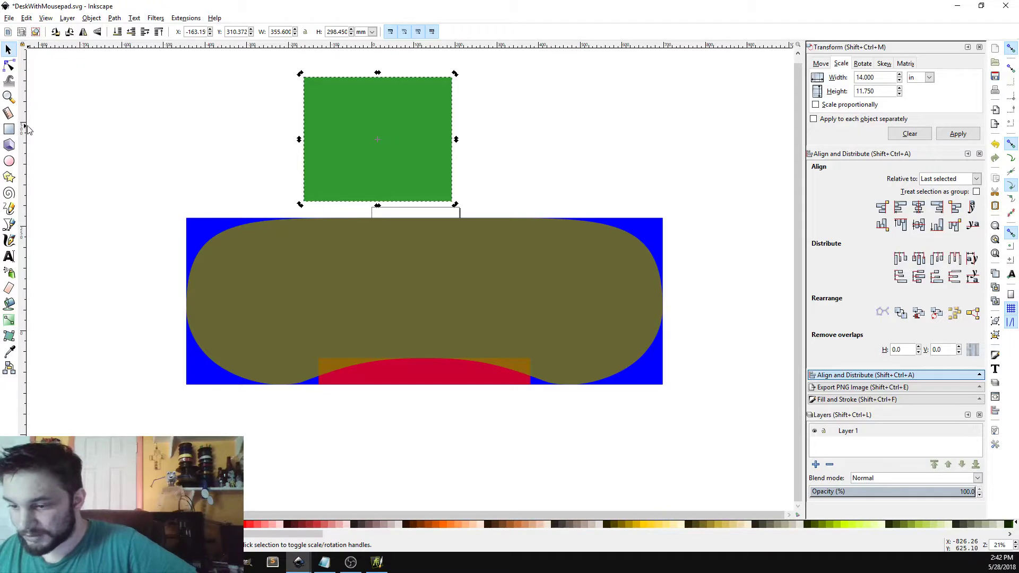
click(115, 18)
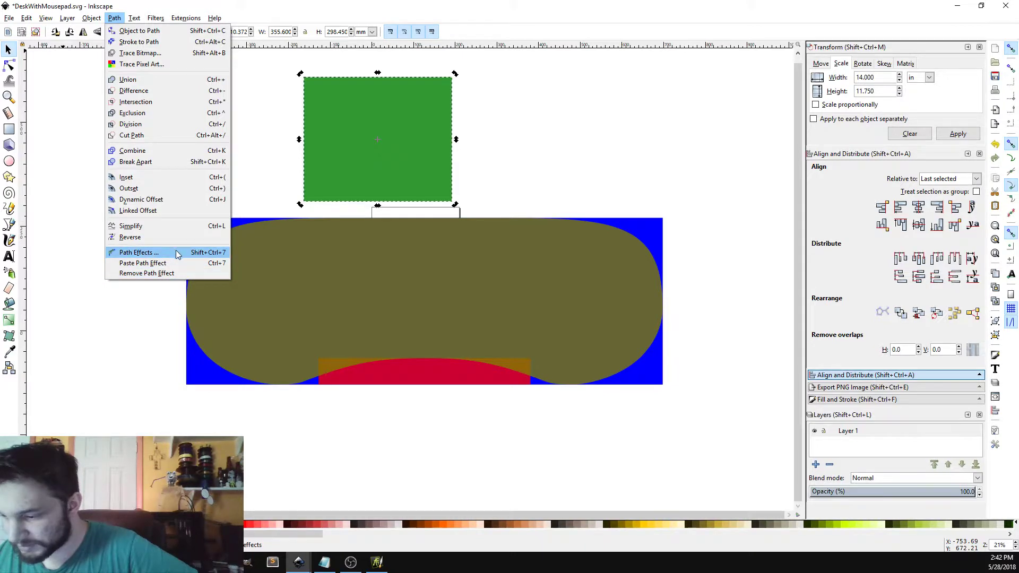
click(186, 18)
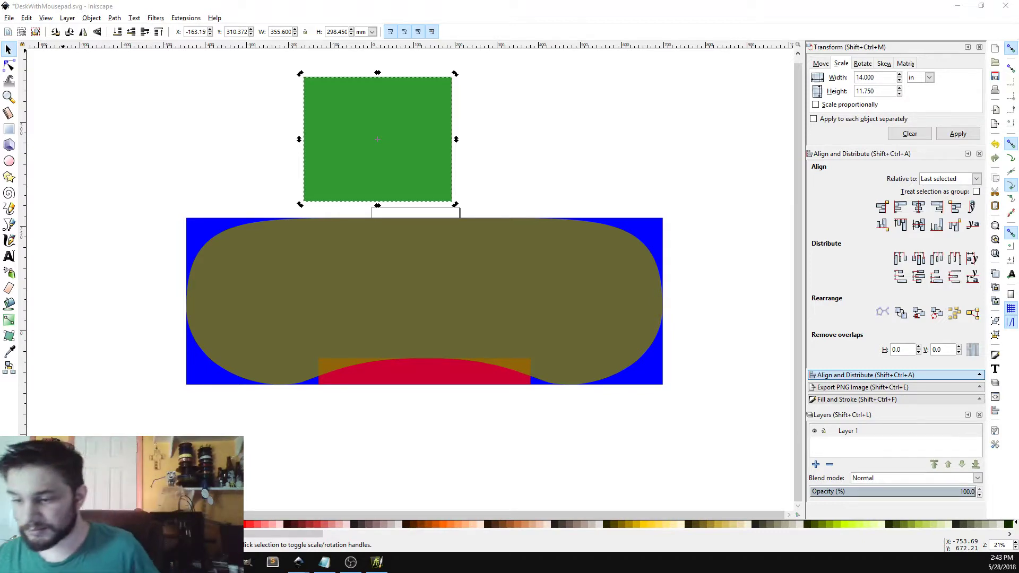
Round the green rectangle's corners with a horizontal and vertical radius of 0.5 in.
click(9, 129)
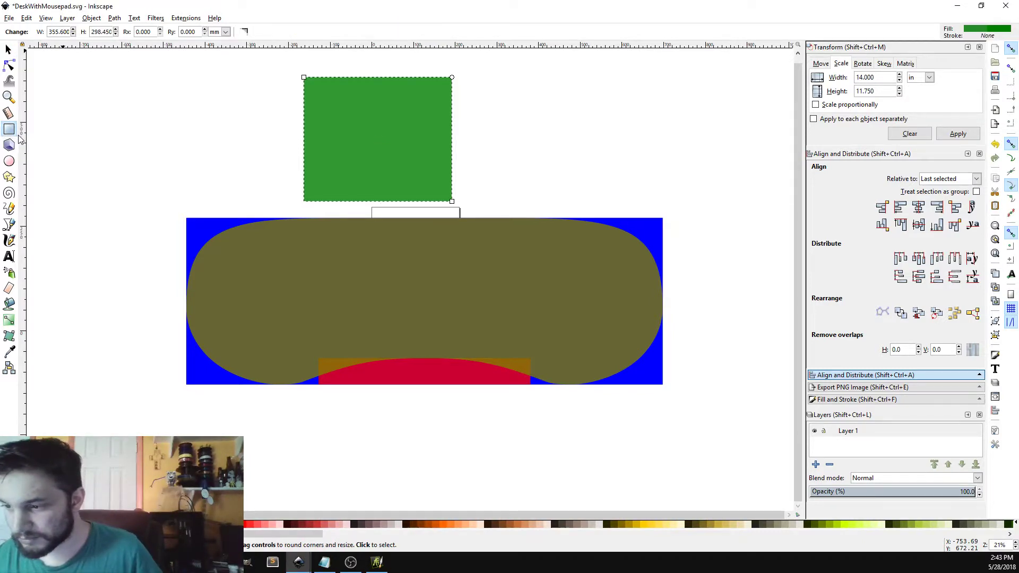
click(245, 33)
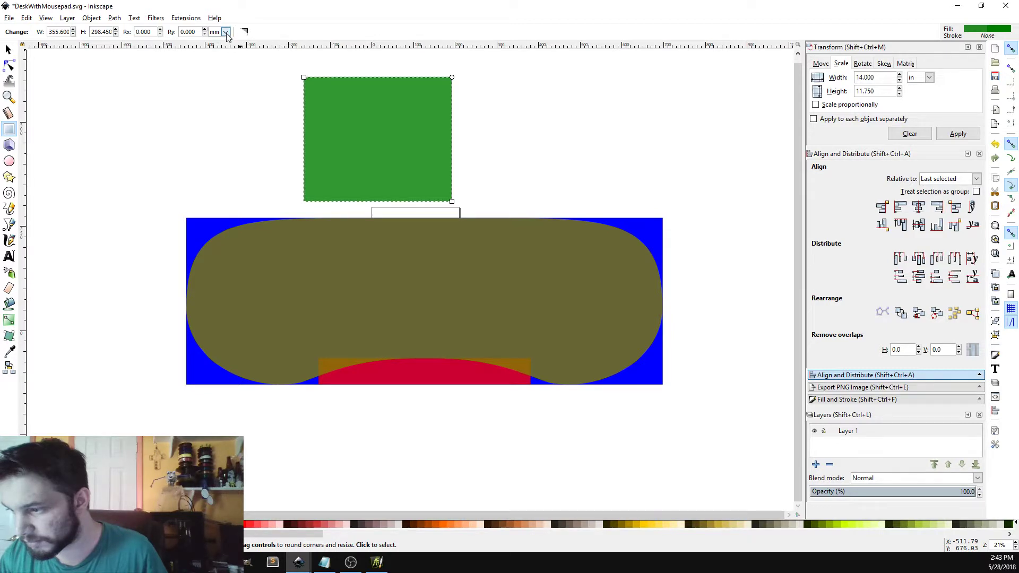
click(225, 32)
click(224, 88)
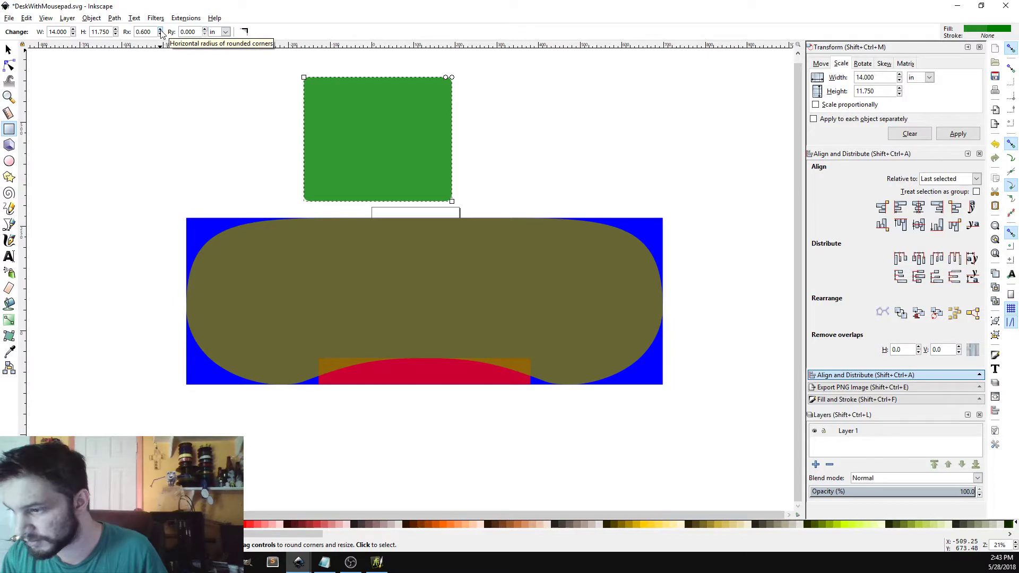
click(160, 33)
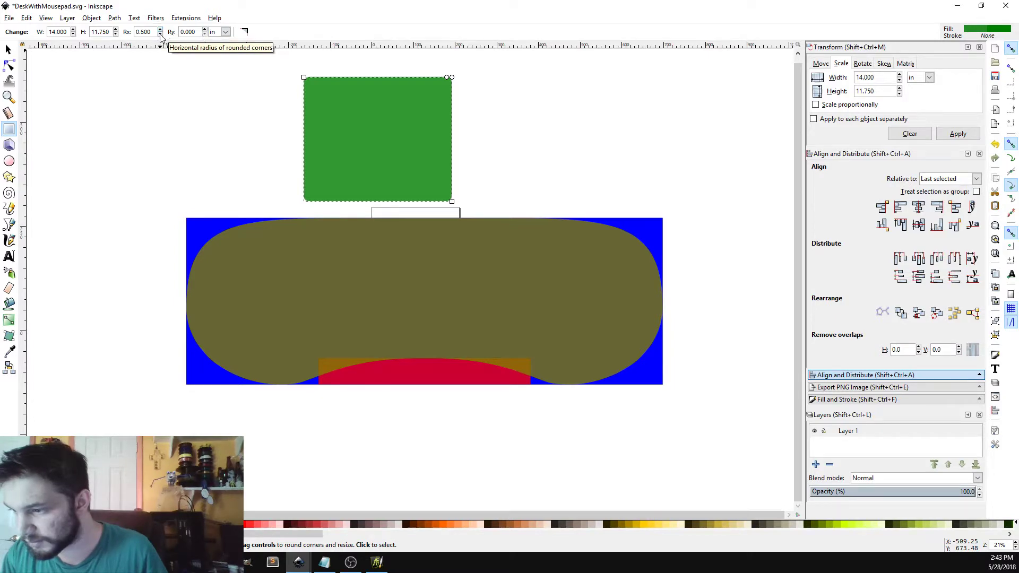
click(205, 30)
click(205, 29)
click(205, 30)
click(204, 30)
click(205, 29)
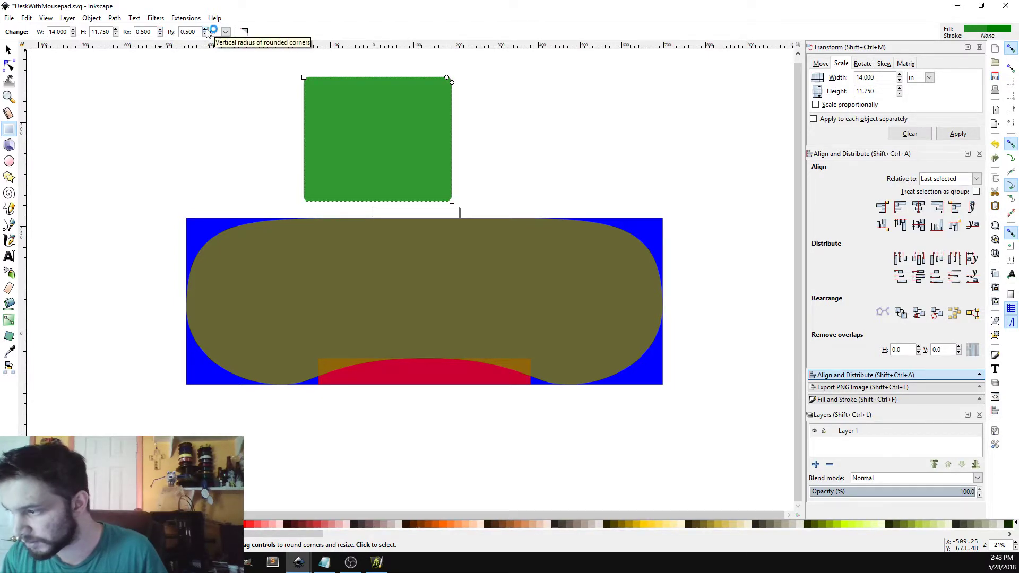
click(8, 49)
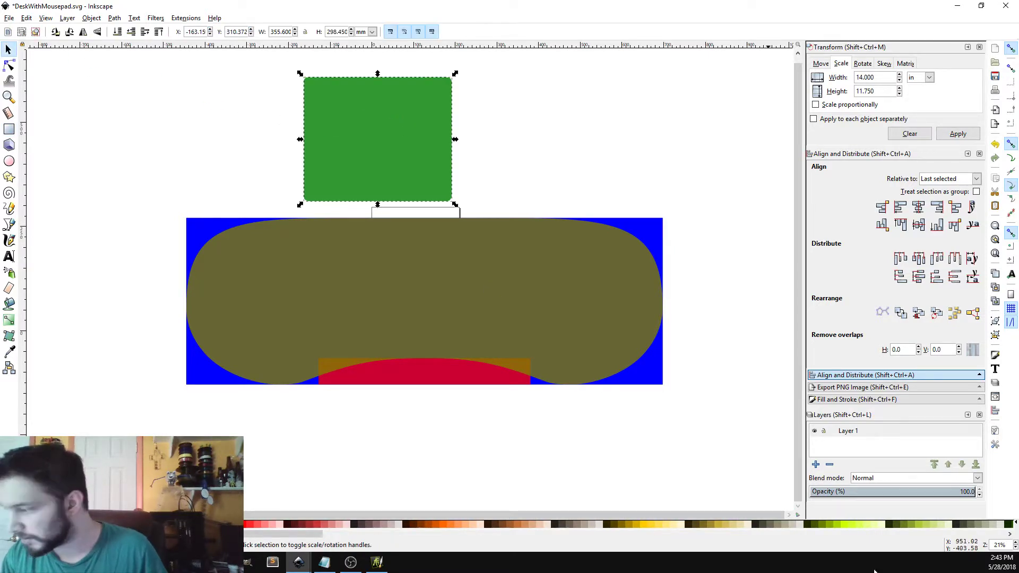
Draw a circle about 18 mm in diameter inside the green rectangle as a gauge for the corner radius.
scroll(1015, 545, up, 8)
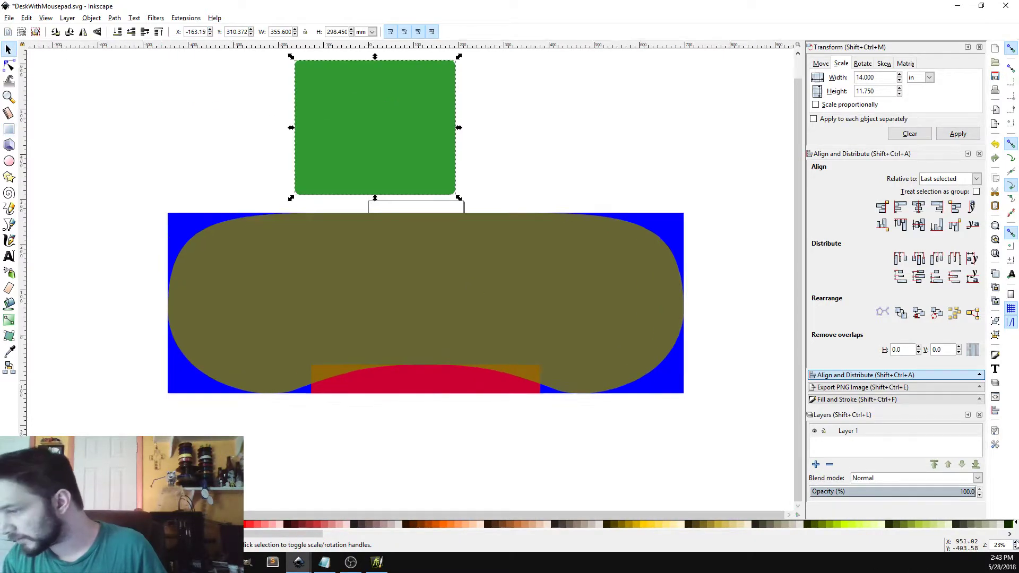
scroll(698, 302, up, 6)
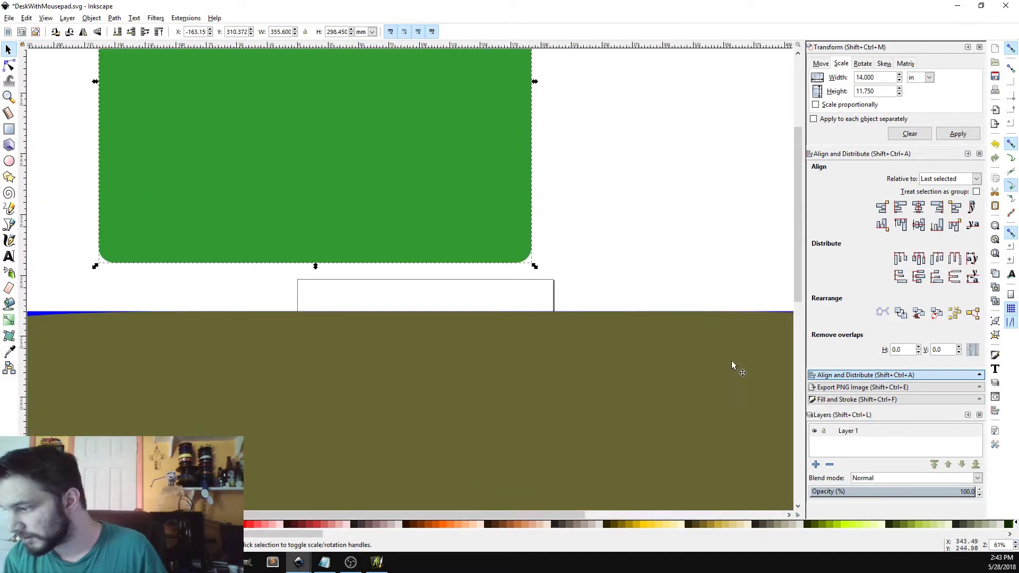
scroll(1016, 545, up, 6)
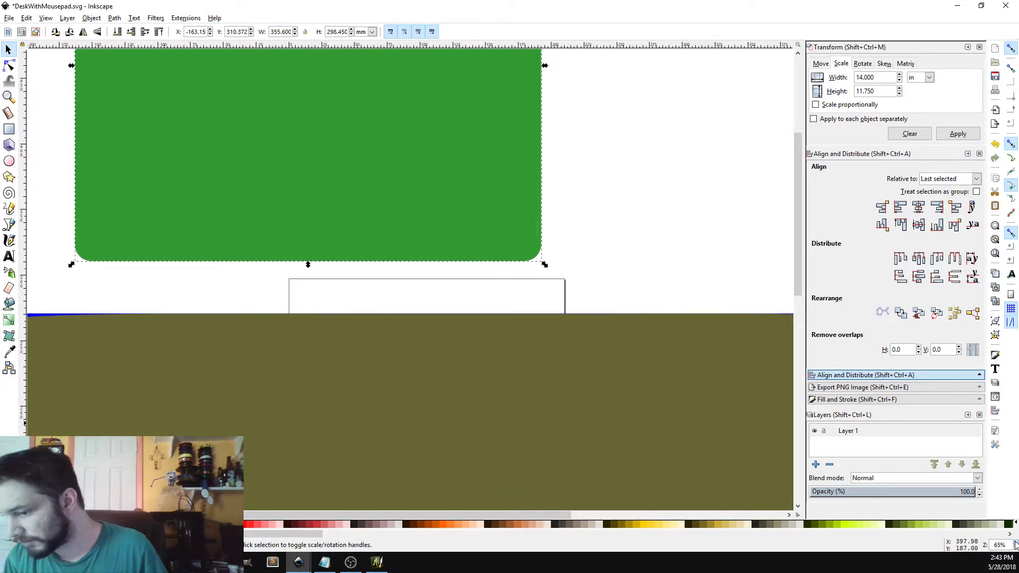
scroll(1016, 545, up, 2)
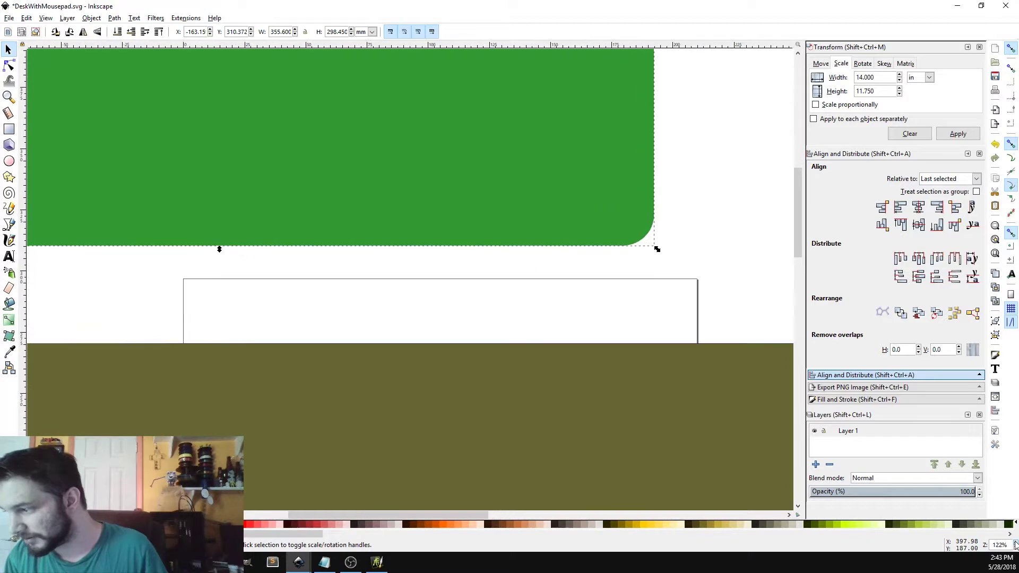
scroll(779, 328, up, 2)
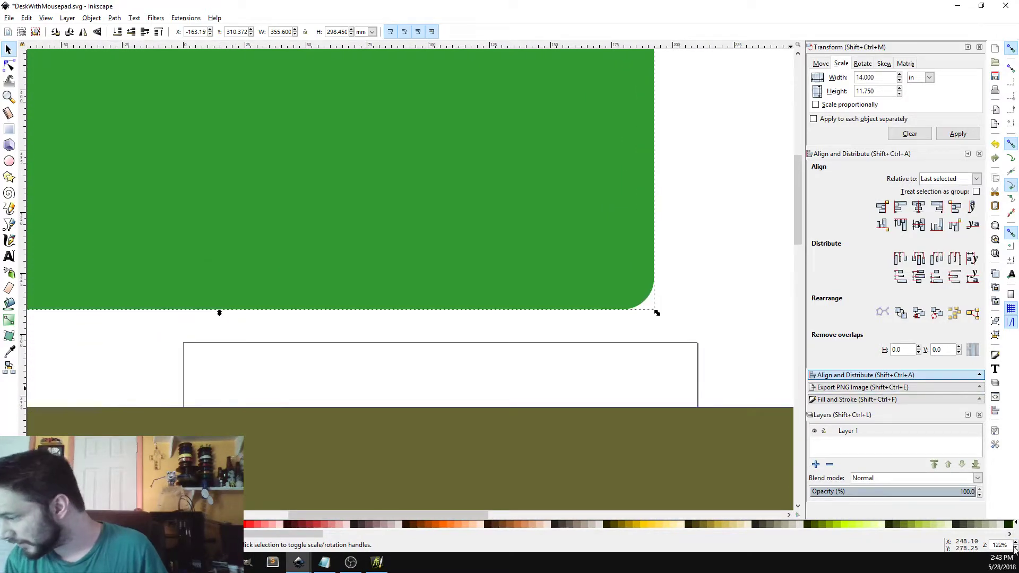
scroll(1016, 545, up, 4)
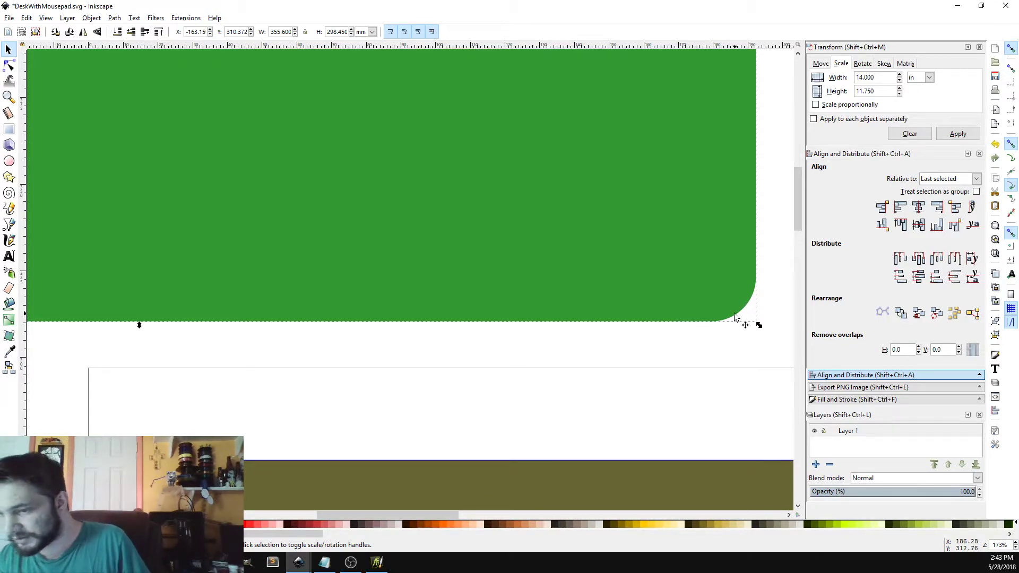
click(9, 161)
drag(433, 187, 496, 251)
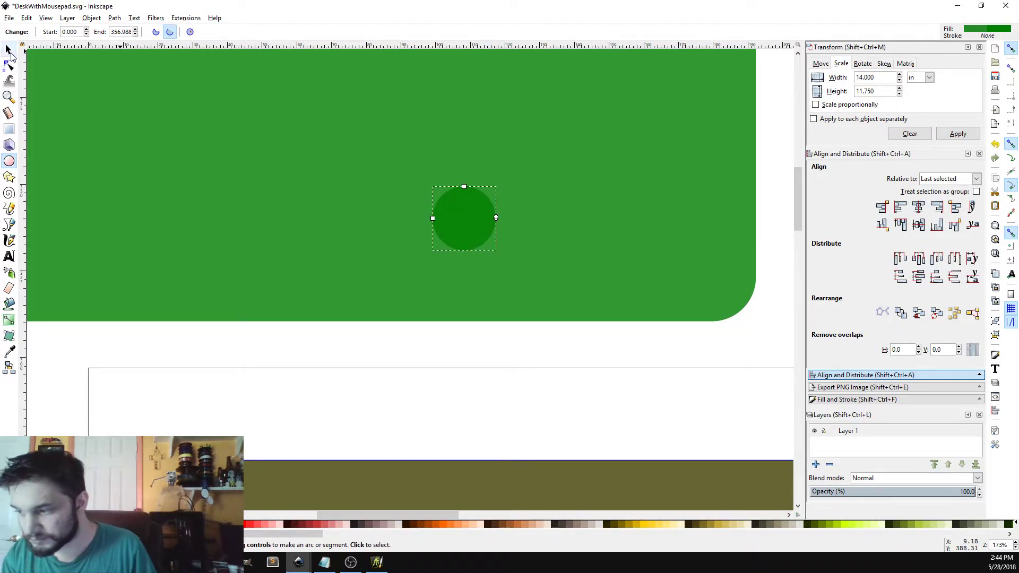
click(10, 51)
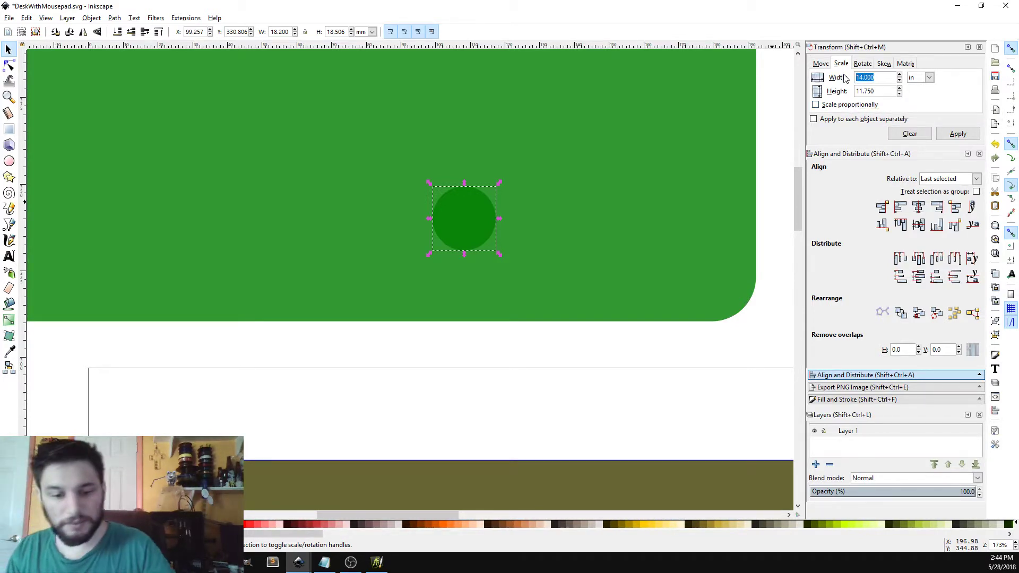
Check the rectangle's lower-right rounded corner against the circle scaled to 1 in × 1 in, and delete the circle.
text(1)
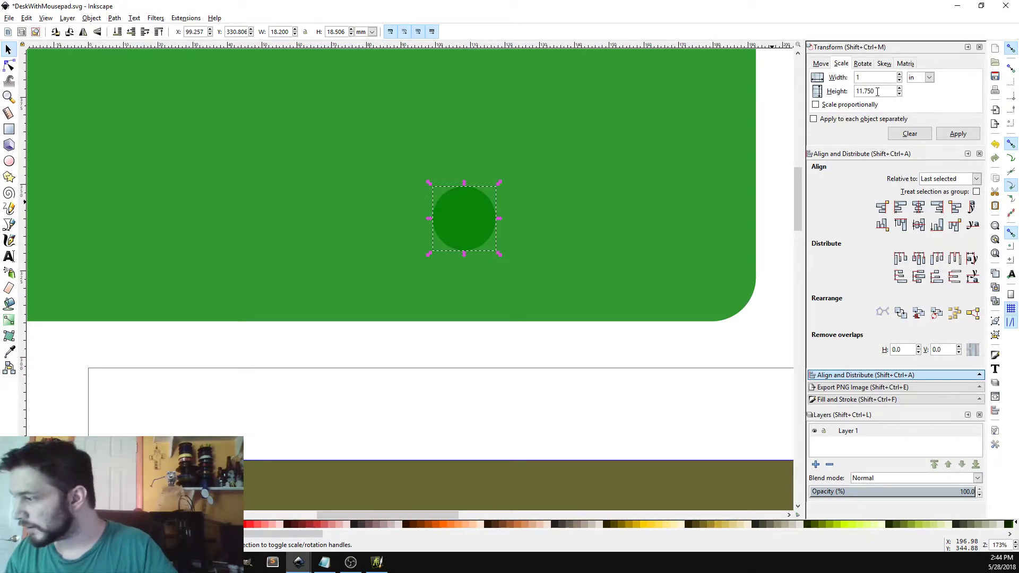
click(958, 134)
drag(447, 213, 700, 272)
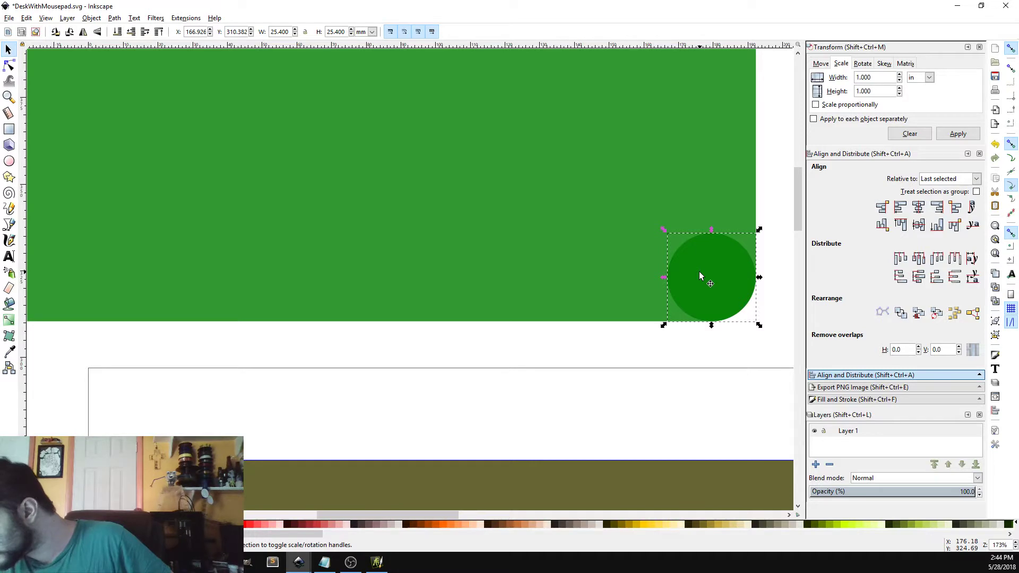
key(ctrl+z)
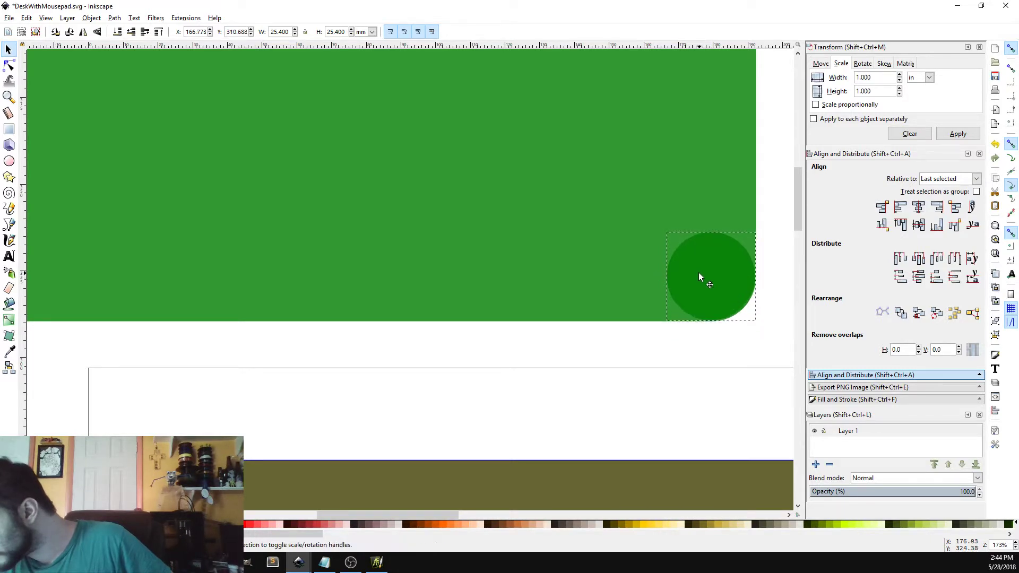
key(Delete)
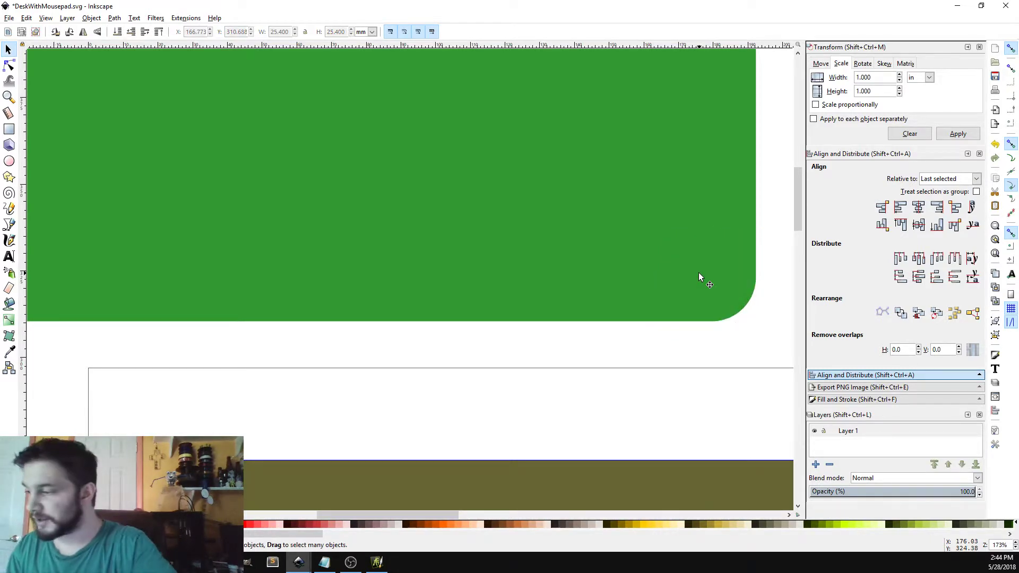
Move the rounded green rectangle onto the right part of the olive desk shape.
scroll(700, 297, down, 6)
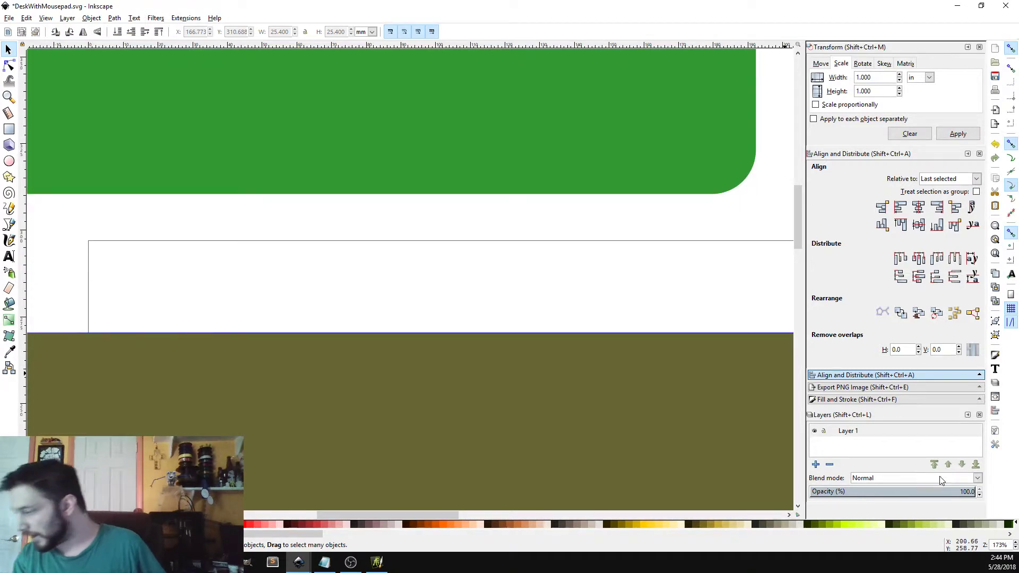
click(1016, 548)
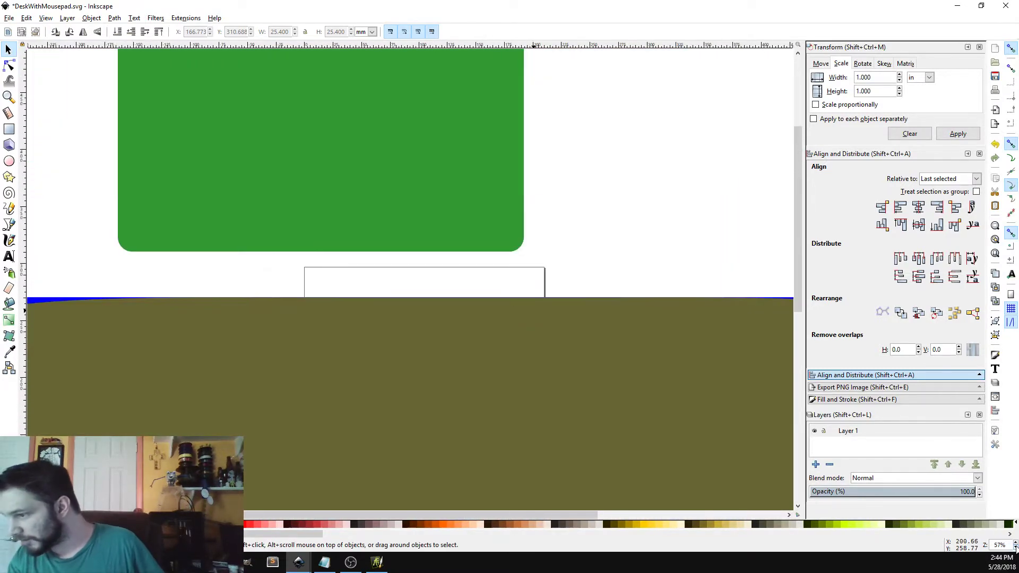
click(1016, 548)
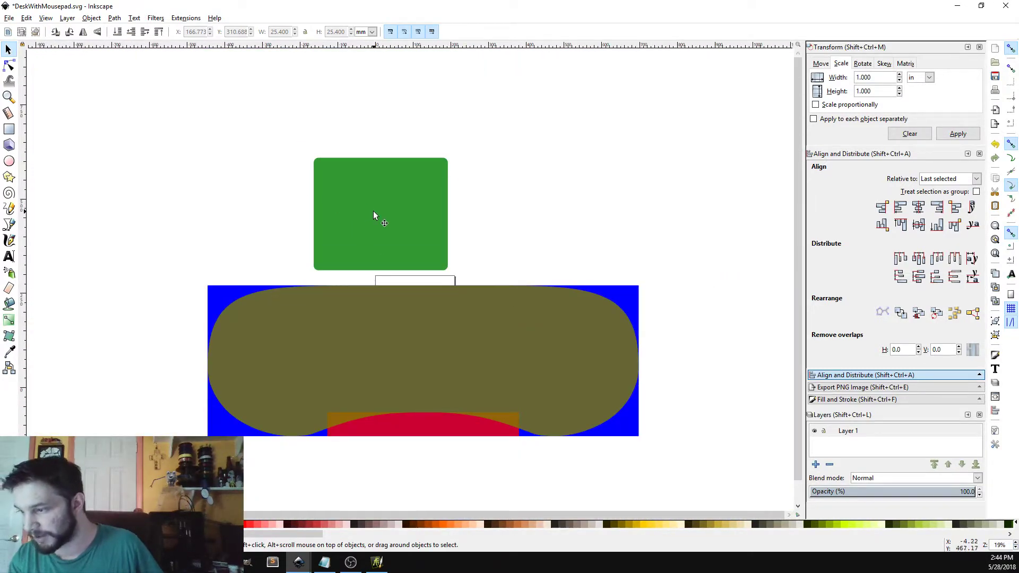
drag(375, 214, 536, 356)
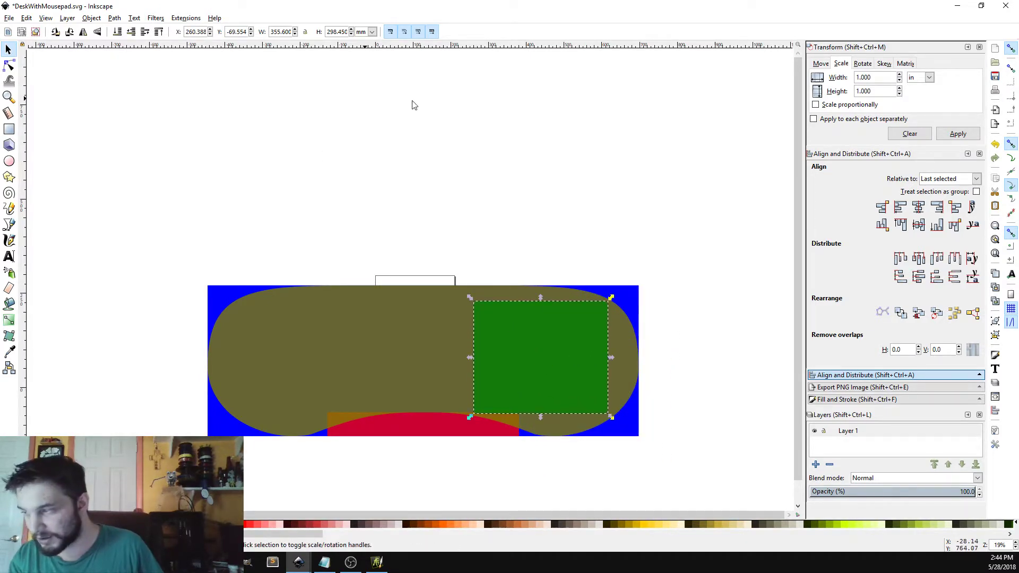
Rotate the green rectangle 10° clockwise and clear the selection.
click(863, 64)
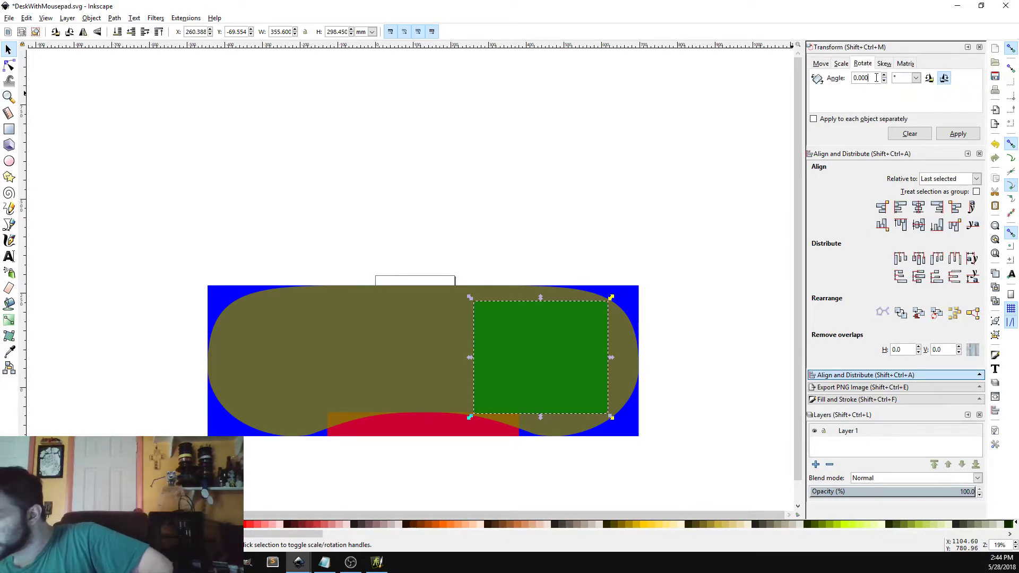
double_click(861, 78)
text(10)
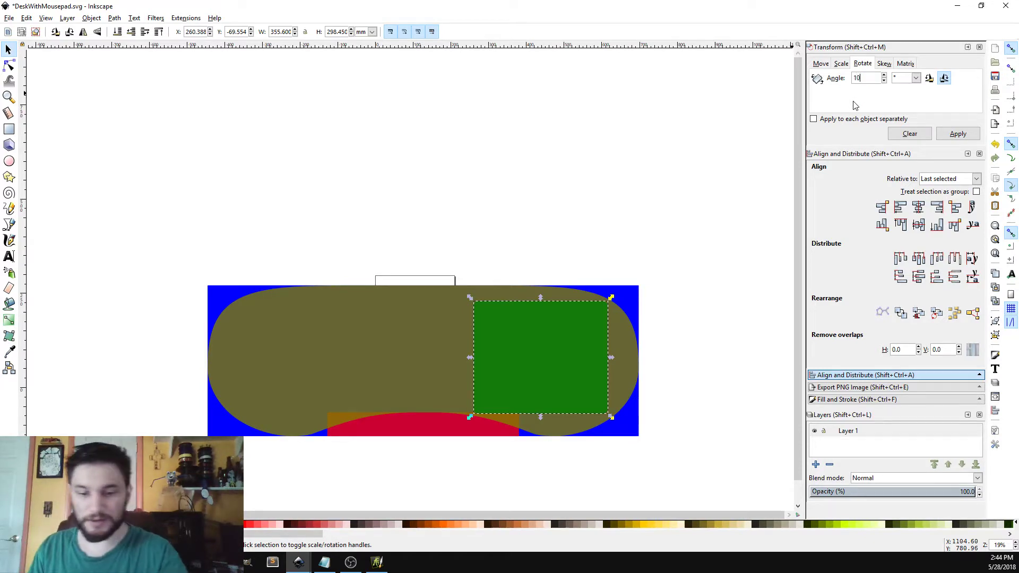
click(952, 135)
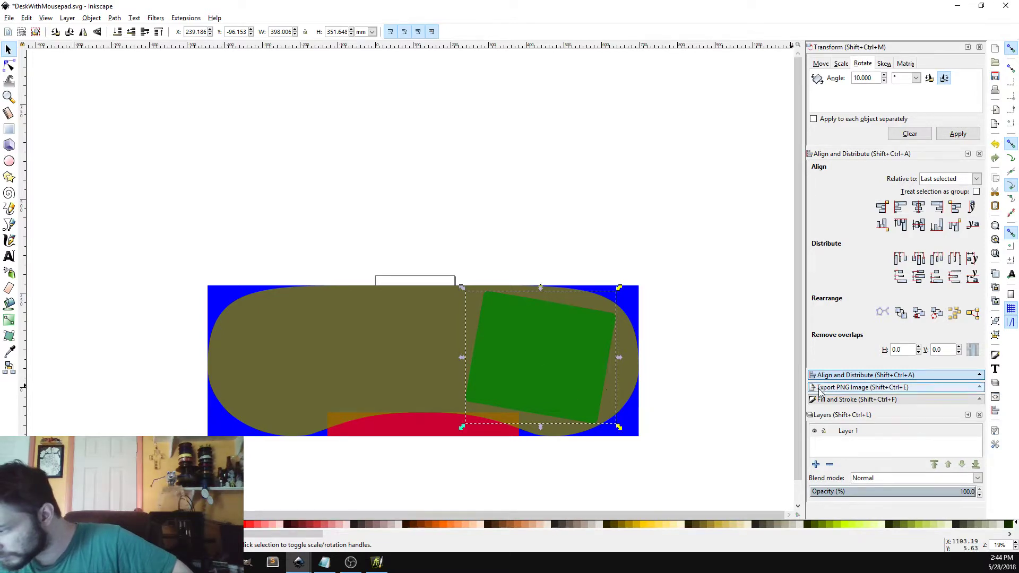
click(673, 388)
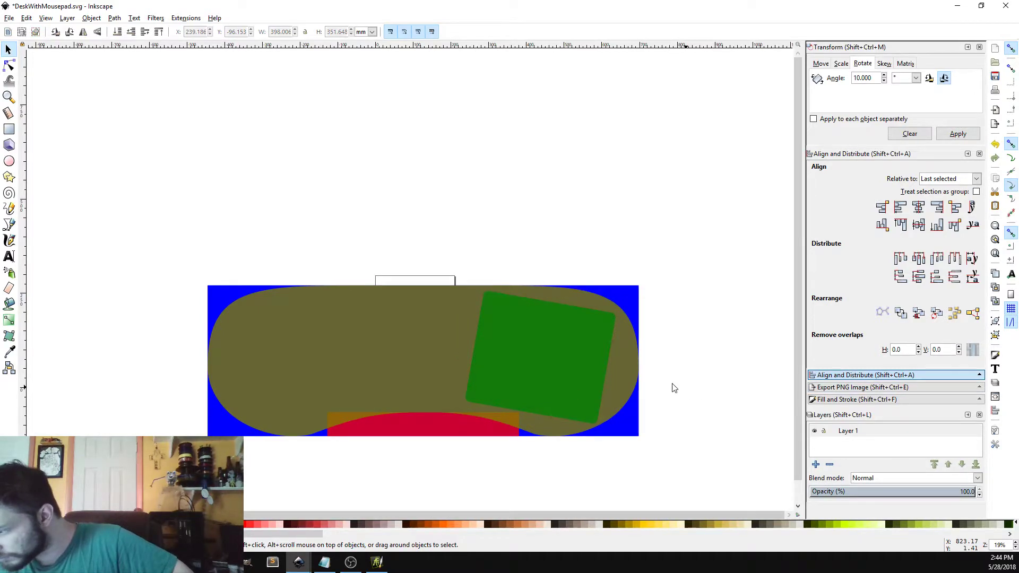
click(539, 368)
click(714, 420)
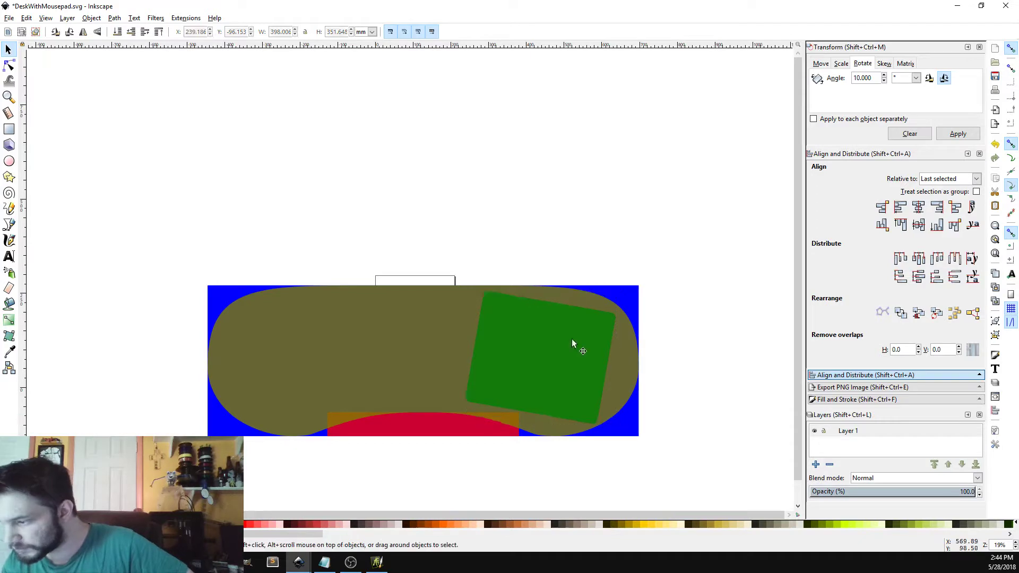
Set the Measure tool's units to inches and measure the gap between the green rectangle's upper-left corner and the desk's top edge.
click(11, 112)
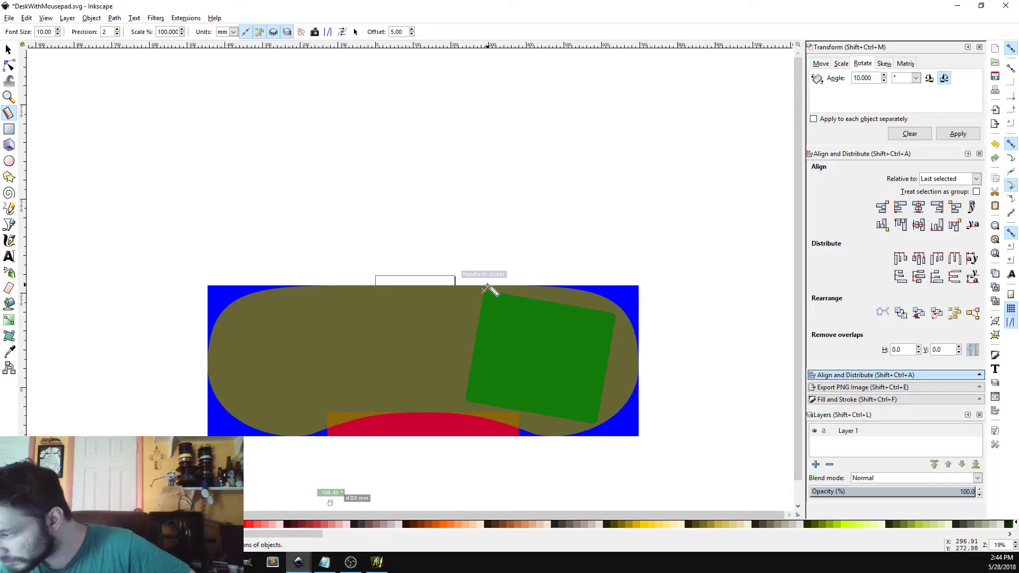
drag(488, 285, 484, 290)
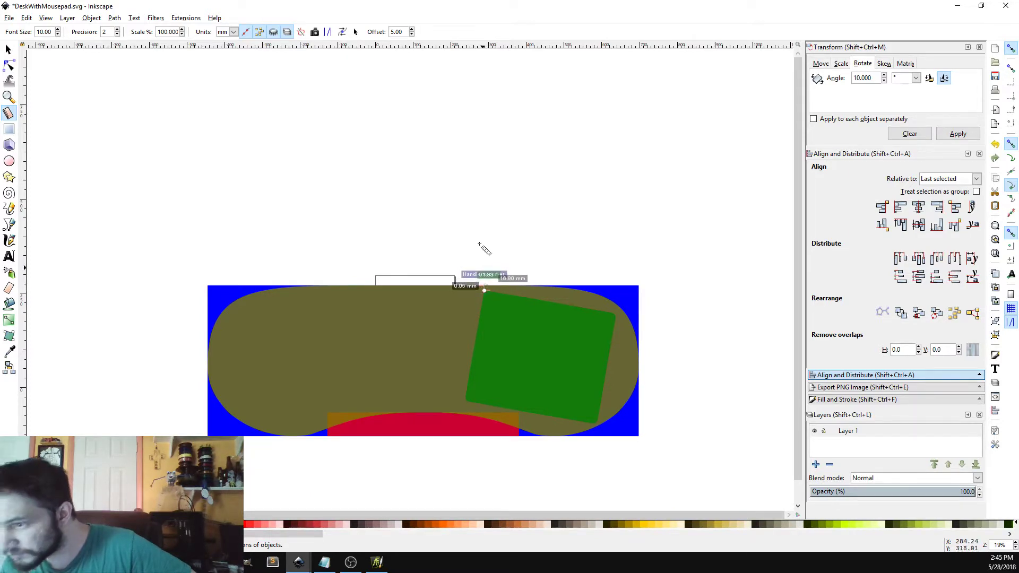
click(234, 32)
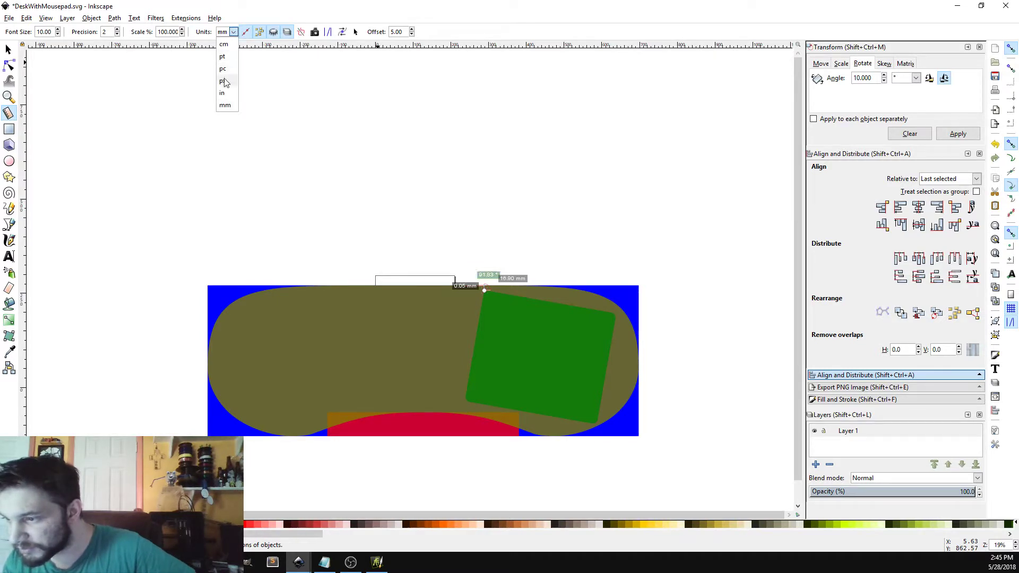
click(225, 95)
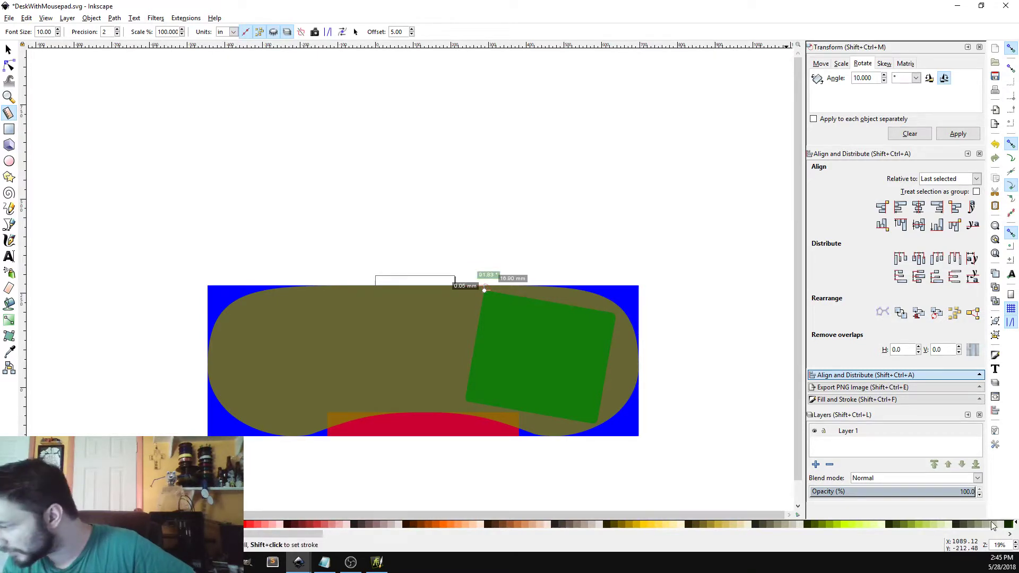
click(1016, 543)
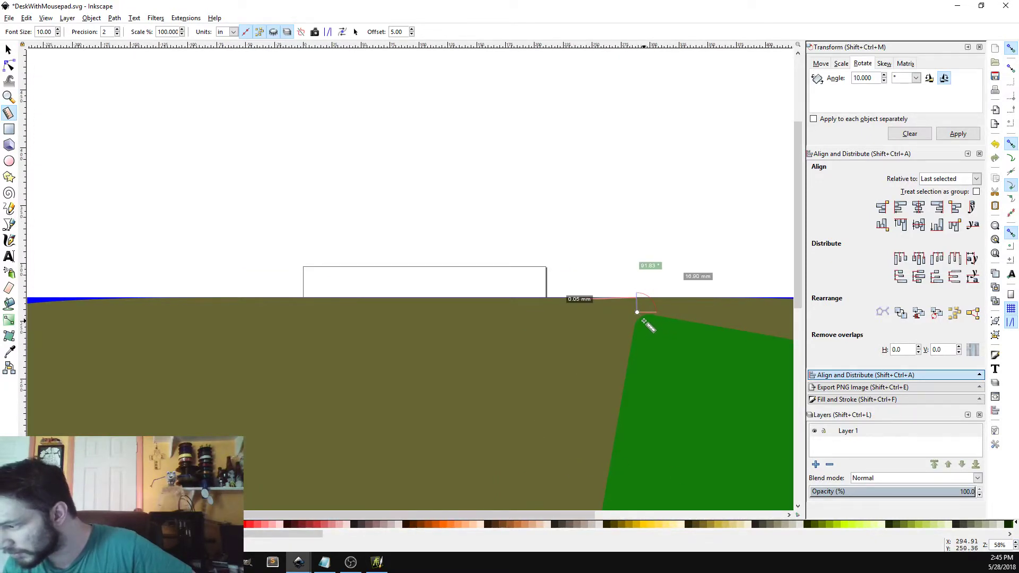
drag(649, 317, 647, 298)
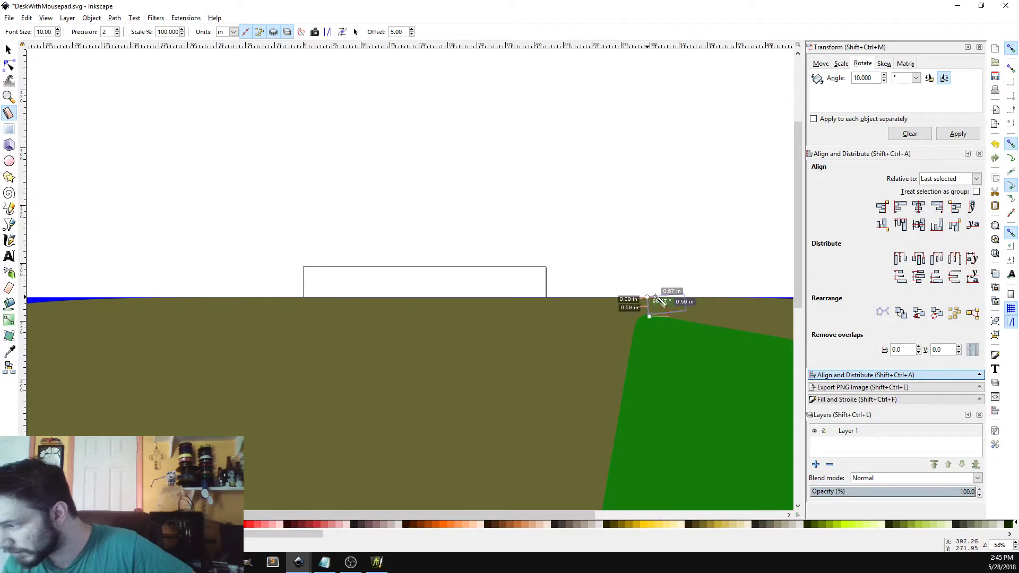
scroll(716, 287, down, 10)
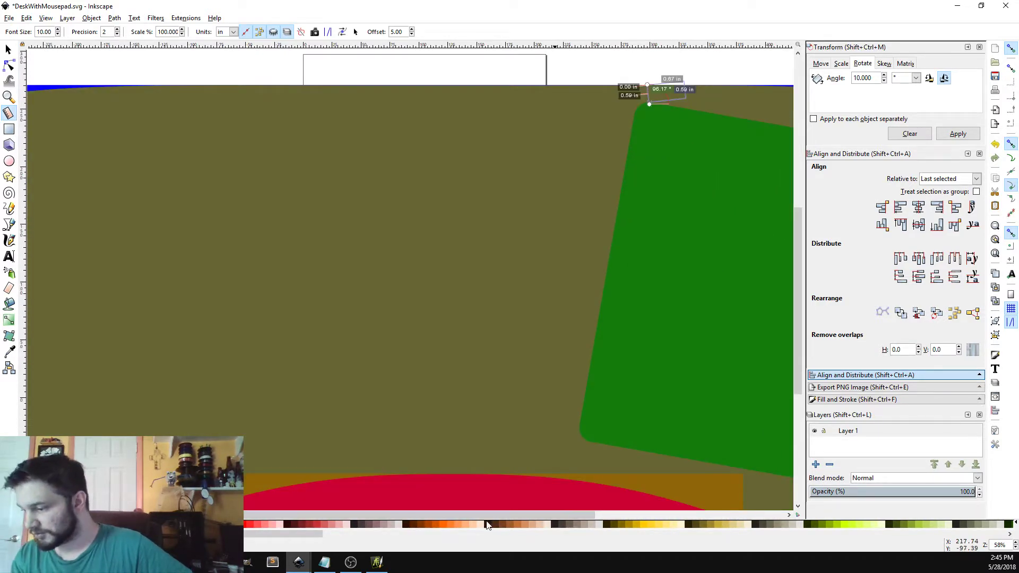
drag(488, 514, 664, 514)
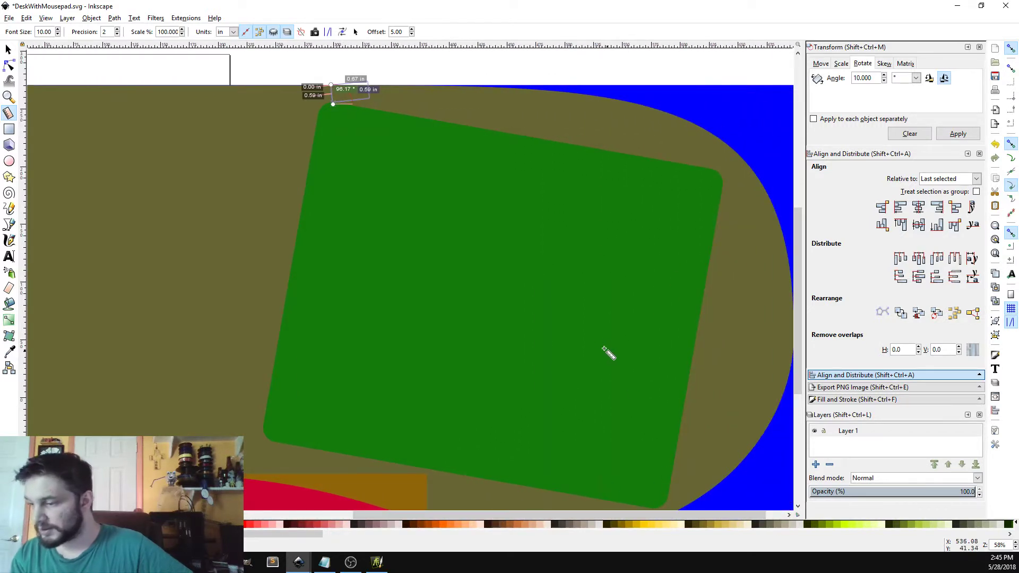
Measure the gap between the green rectangle's lower-left corner and the desk's curved lower edge.
scroll(604, 349, down, 2)
scroll(594, 341, up, 2)
scroll(593, 342, down, 1)
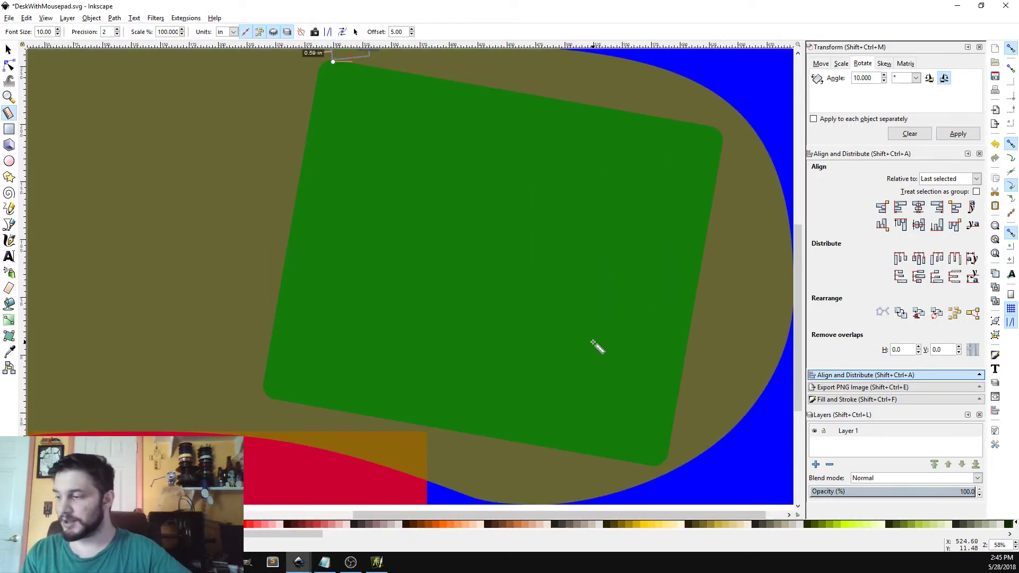
scroll(595, 344, up, 1)
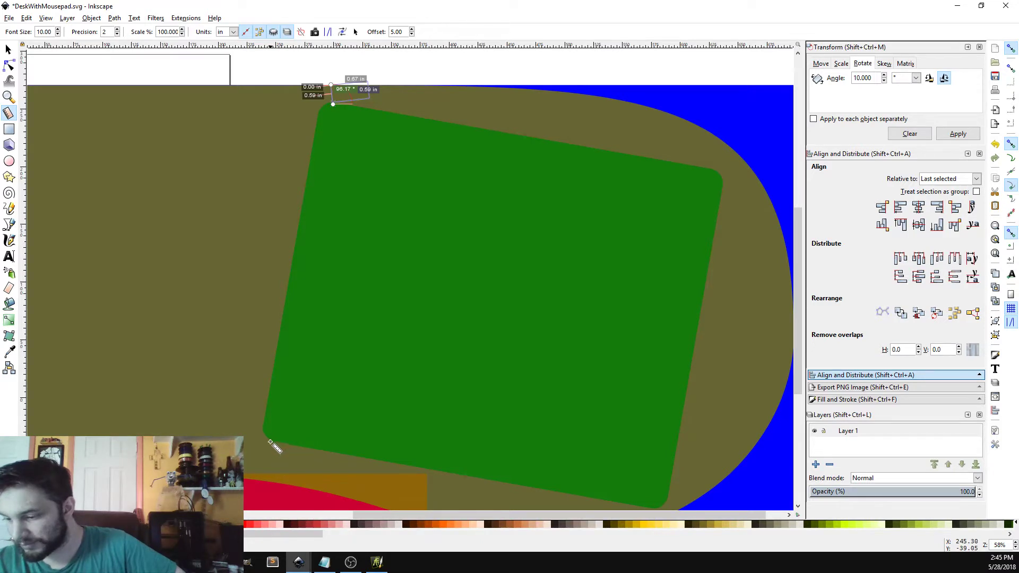
scroll(324, 425, down, 4)
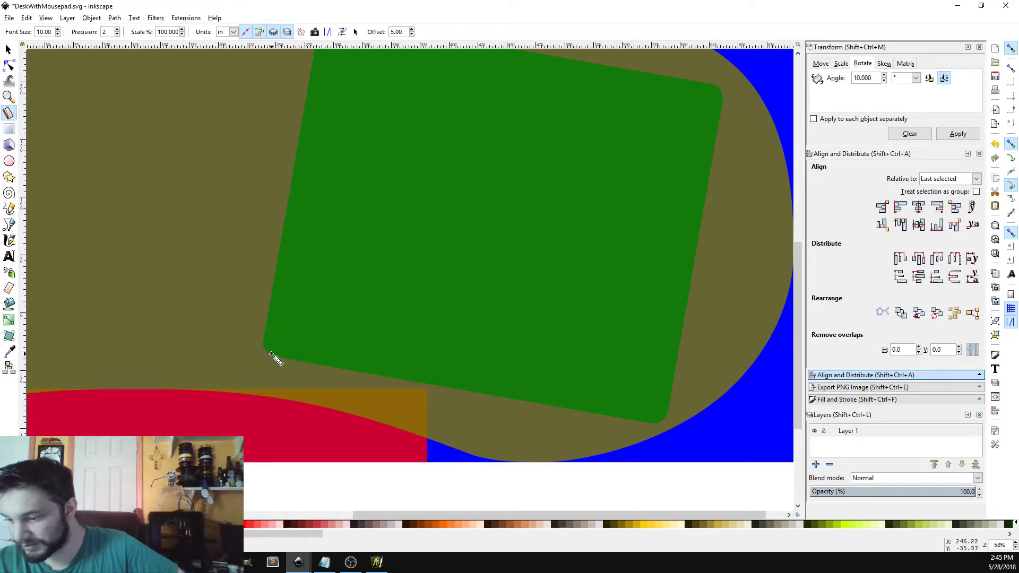
drag(271, 355, 263, 397)
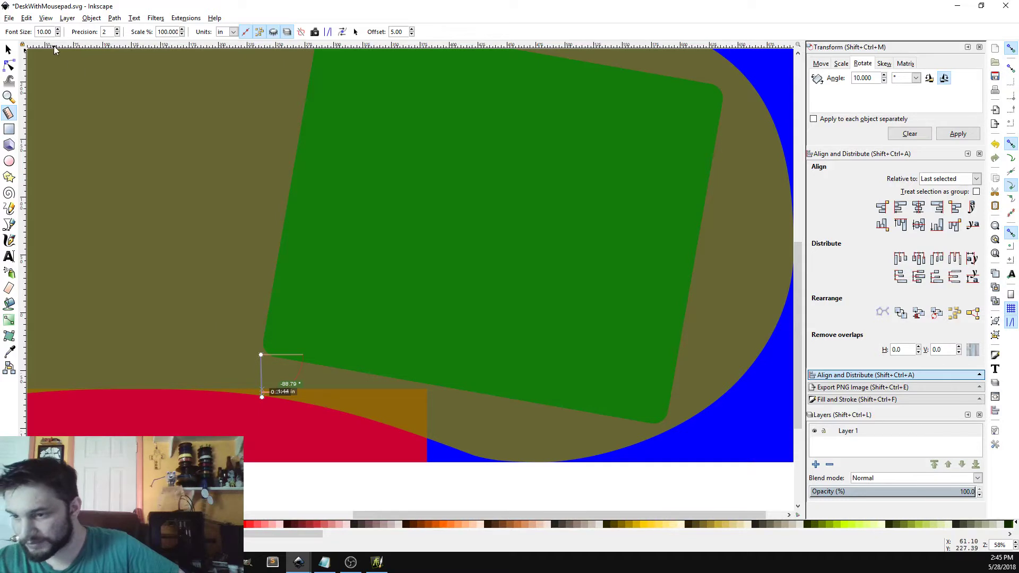
Nudge the green rectangle left and slightly down, to about X 201.6 mm and Y -99.3 mm.
click(8, 48)
click(408, 236)
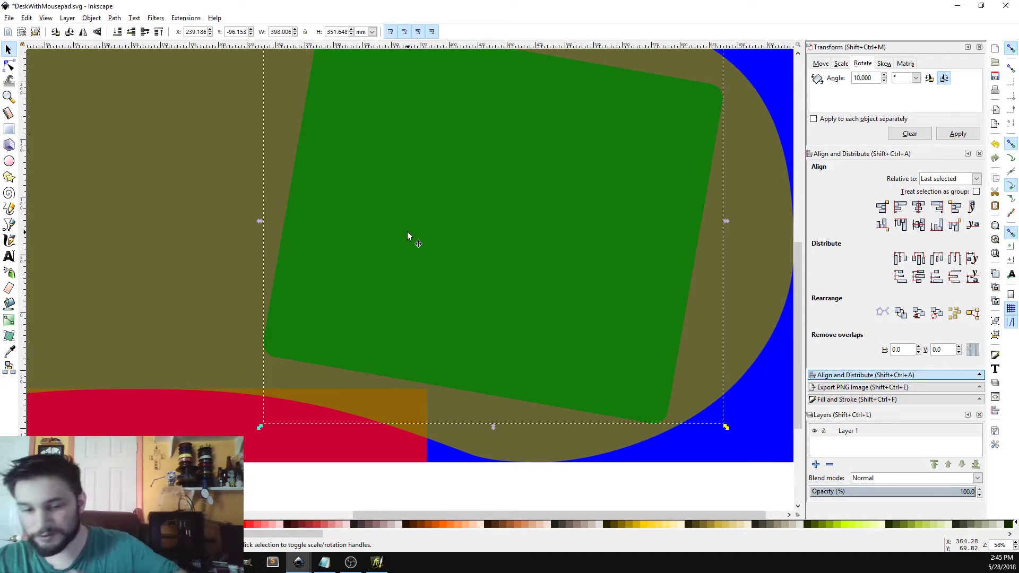
key(shift+Left)
key(shift+Left)
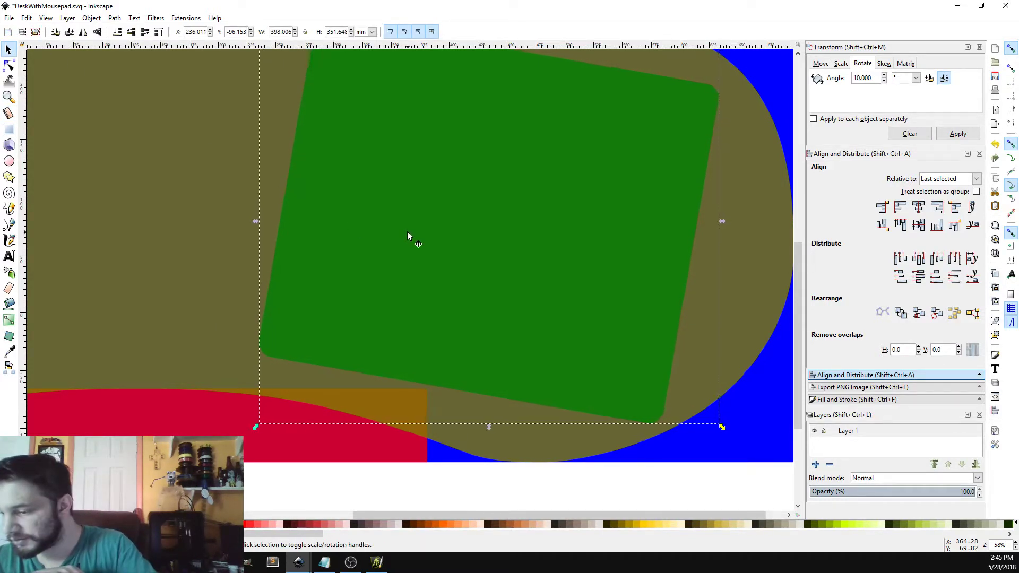
key(Down)
key(Down)
key(Down)
key(Down)
key(Down)
key(Down)
key(Left)
key(Left)
key(Left)
key(Left)
key(Left)
key(Left)
key(Left)
key(Left)
key(Left)
key(Left)
key(Left)
key(Left)
key(Left)
key(Left)
key(Left)
key(Left)
key(Left)
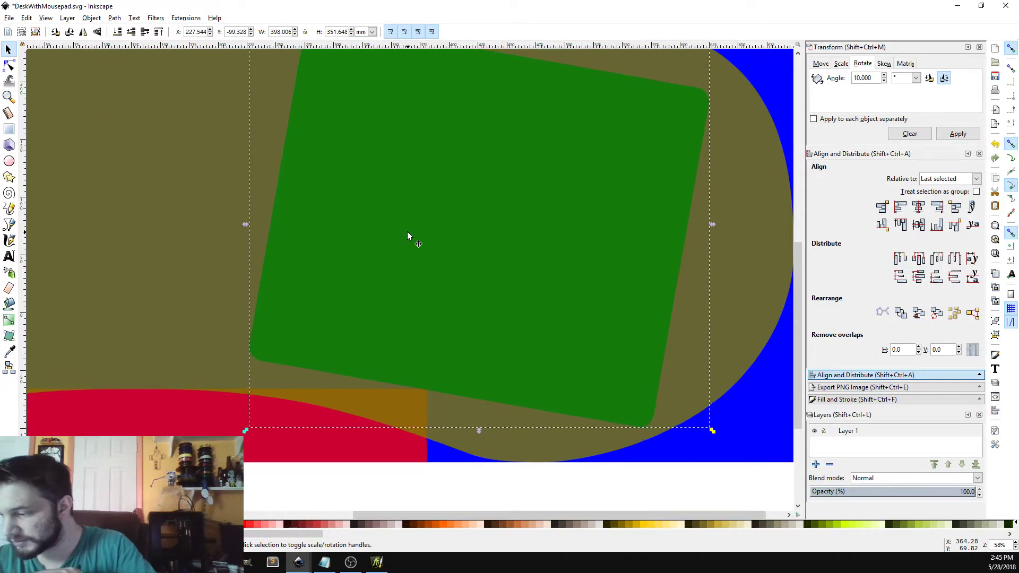
key(Left)
key(Left)
key(Left)
key(Left)
key(Left)
key(Left)
key(Left)
key(Left)
key(Left)
key(Left)
key(Left)
key(Left)
key(Left)
key(Left)
key(Left)
key(Left)
key(Left)
key(Left)
key(Left)
key(Left)
key(Left)
key(Left)
key(Left)
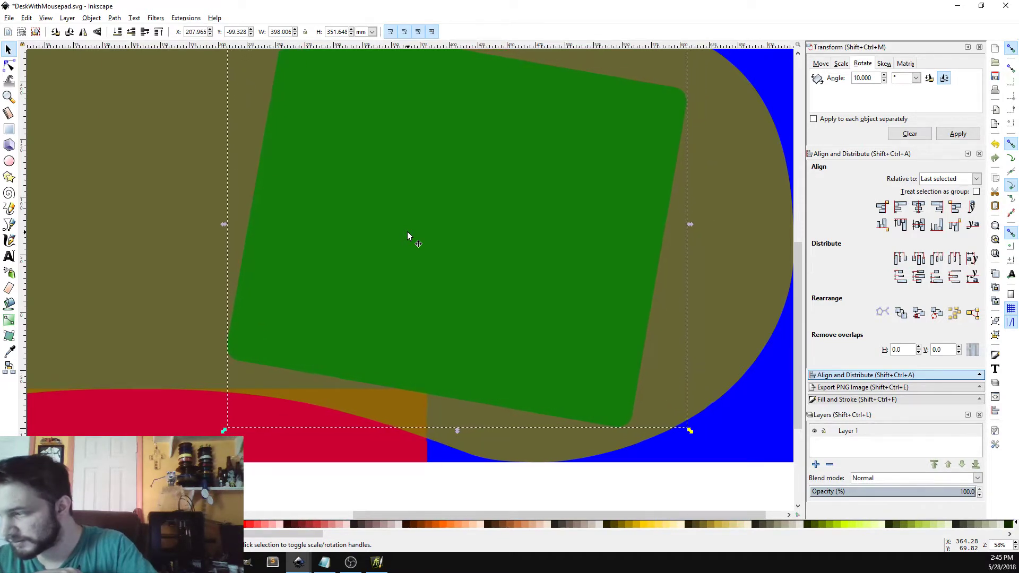
key(Left)
key(Left)
key(Left)
key(Left)
key(Left)
key(Left)
key(Left)
key(Left)
key(Left)
key(Left)
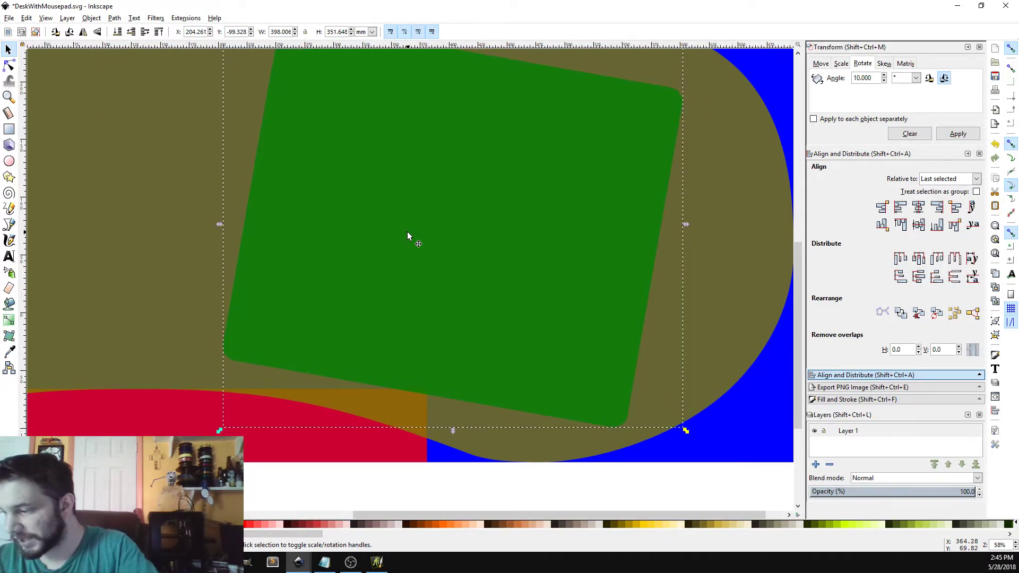
key(Left)
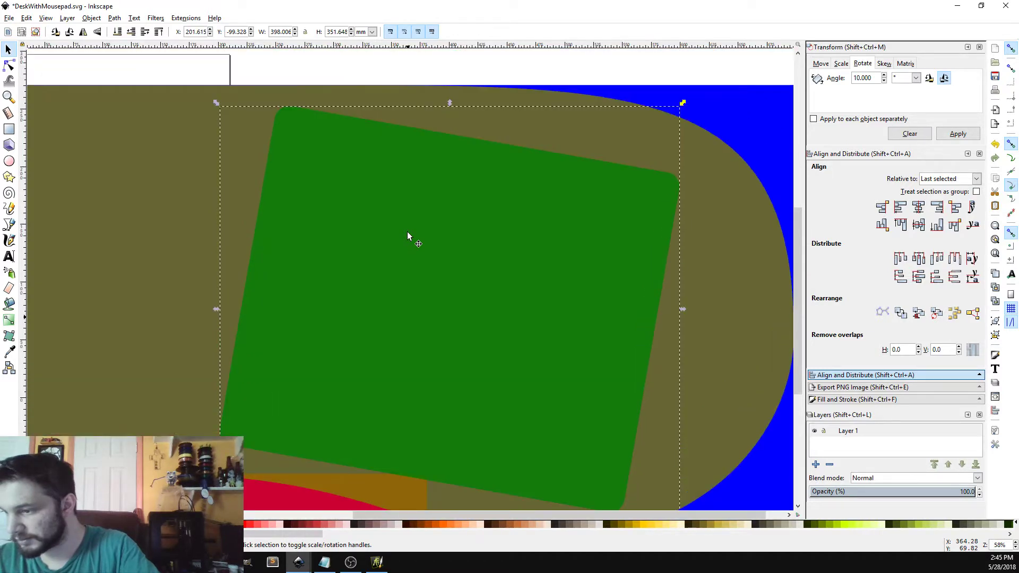
Nudge the green rectangle further down and left, to about X 196 mm and Y -105 mm.
key(Down)
key(Down)
key(Down)
key(Down)
key(Down)
key(Down)
key(Down)
key(Down)
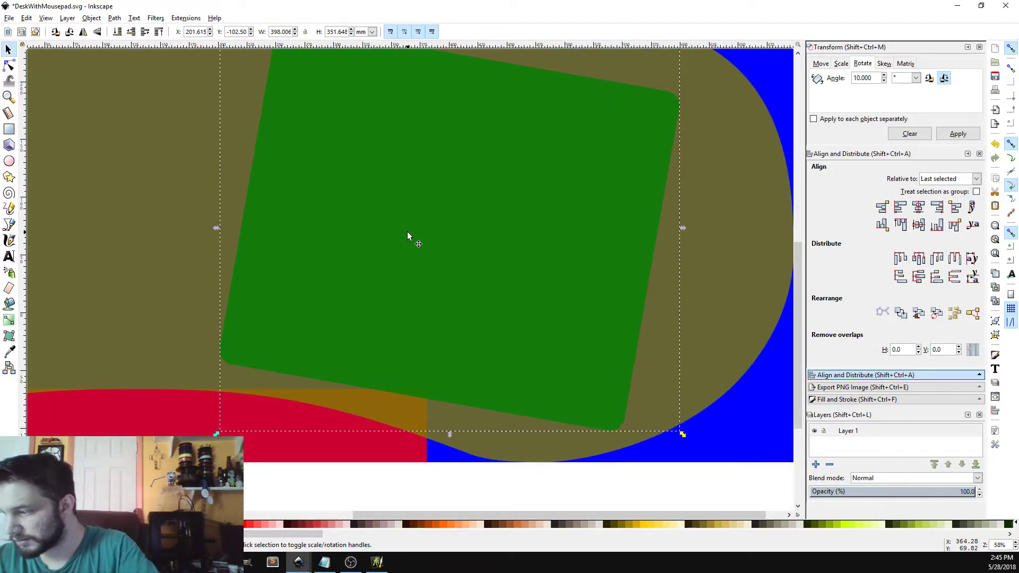
key(Down)
key(Down)
key(Down)
key(Left)
key(Left)
key(Left)
key(Left)
key(Left)
key(Left)
key(Left)
key(Left)
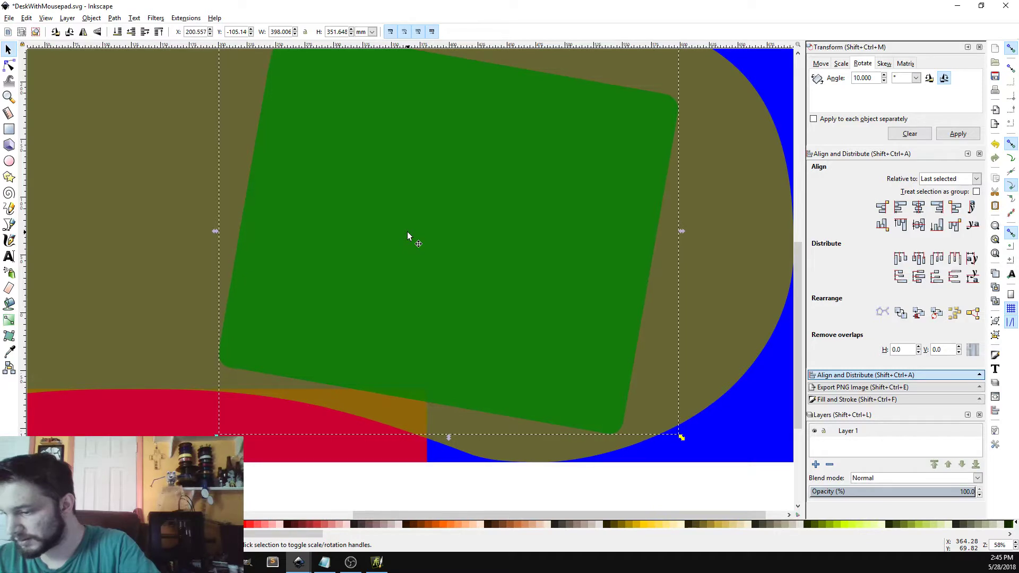
key(Left)
key(Left)
key(Left)
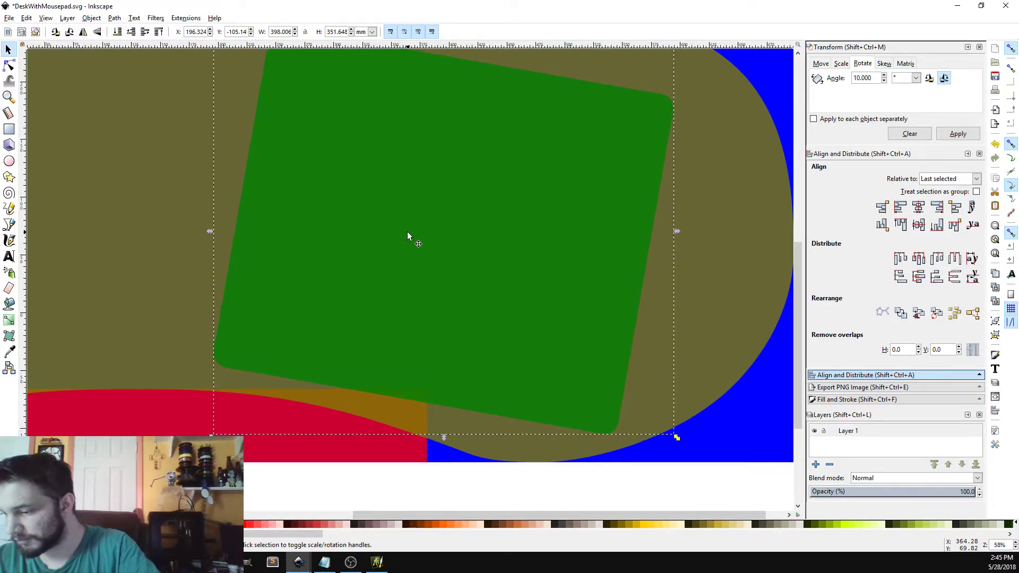
Fine-tune the green rectangle between the desk's upper and lower edges, nudging it up to about X 195.3 mm and Y -102 mm.
scroll(407, 232, up, 4)
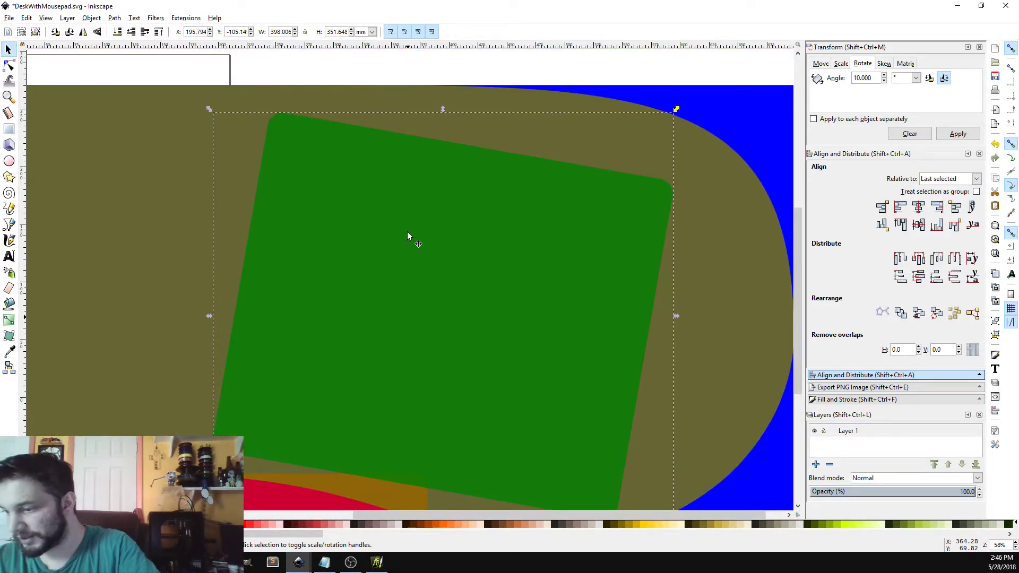
scroll(407, 231, down, 2)
key(Up)
key(Up)
key(Up)
key(Up)
scroll(407, 232, up, 2)
key(Up)
key(Up)
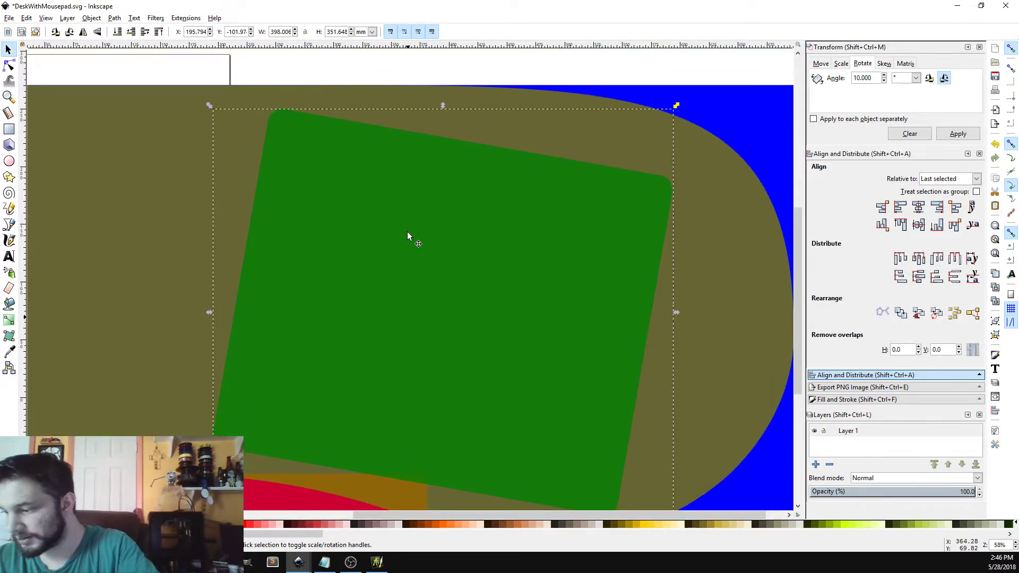
scroll(406, 231, down, 2)
scroll(407, 232, up, 2)
key(Up)
key(Up)
key(Up)
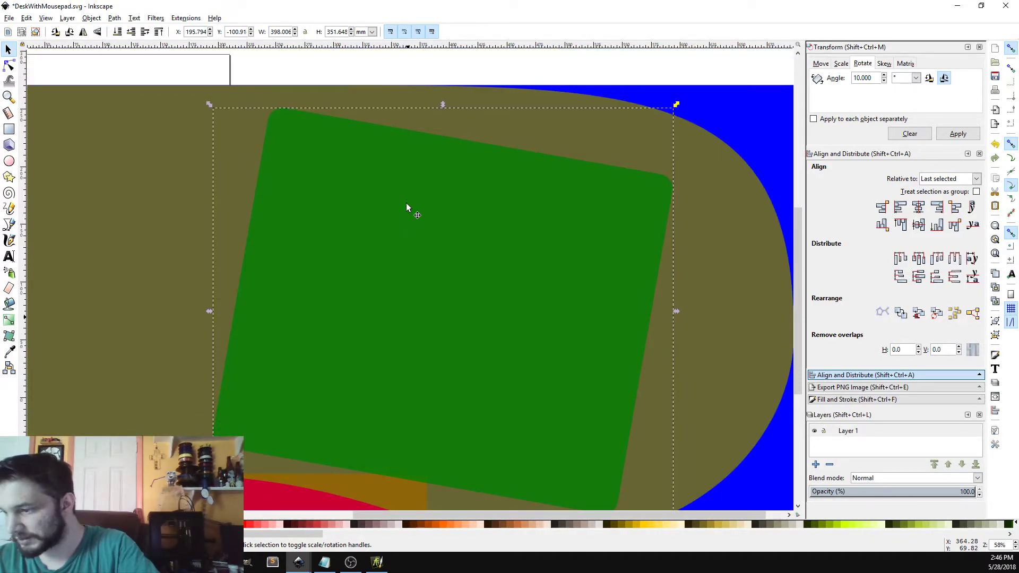
key(Down)
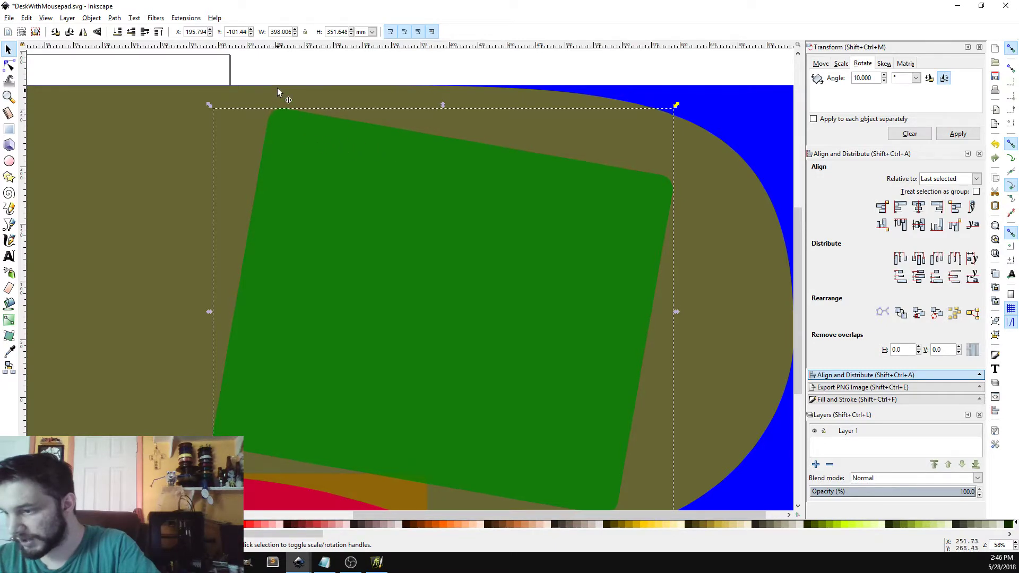
scroll(254, 286, down, 4)
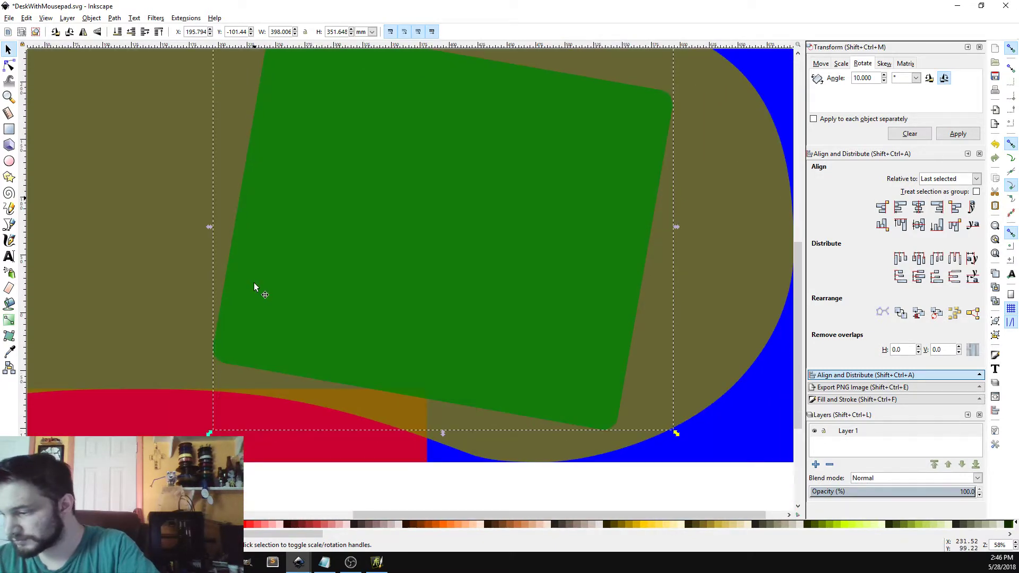
key(Left)
key(Down)
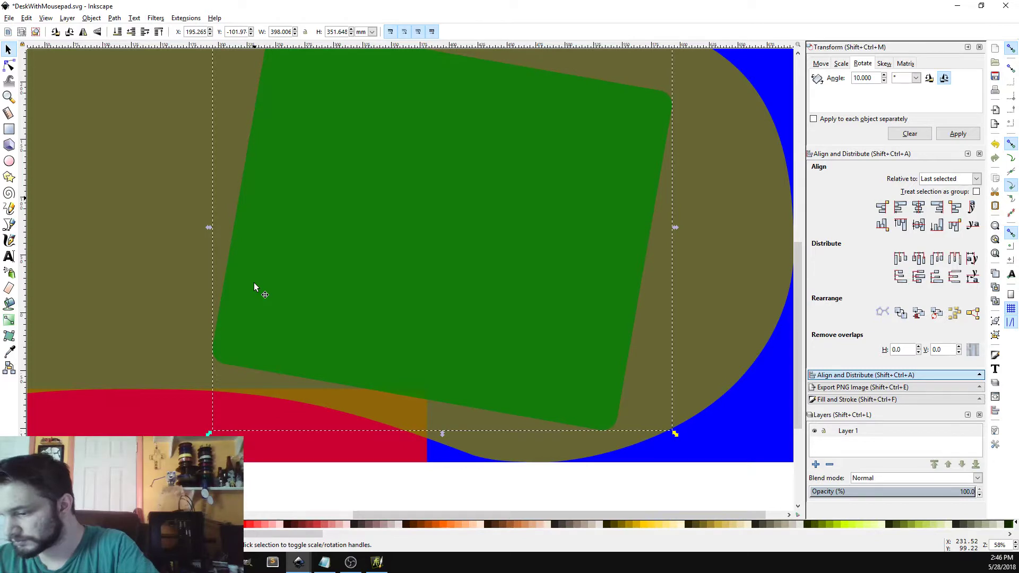
scroll(254, 284, up, 4)
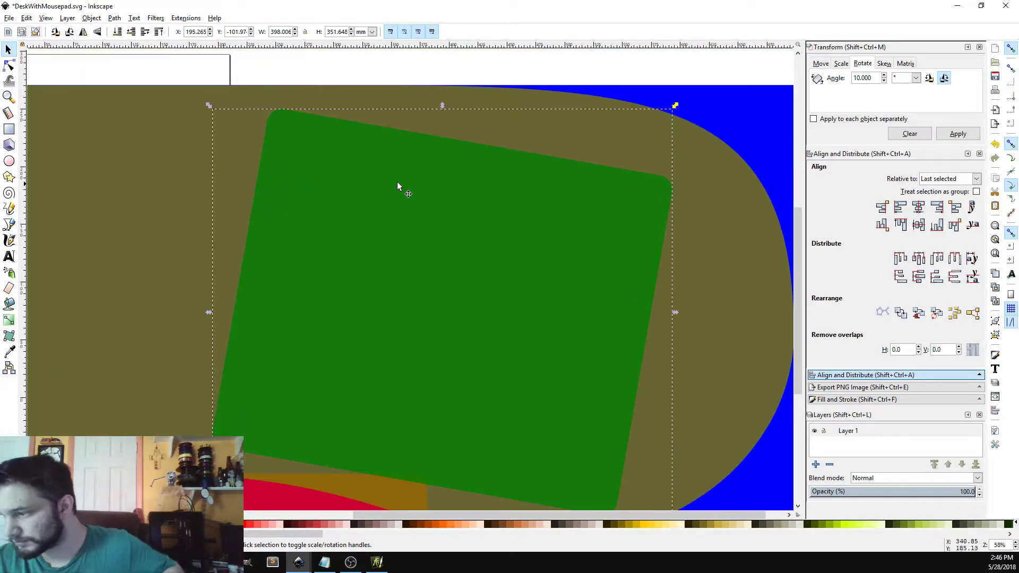
Clear the selection and examine the green mousepad area's placement within the whole desk outline.
click(453, 64)
scroll(475, 191, down, 4)
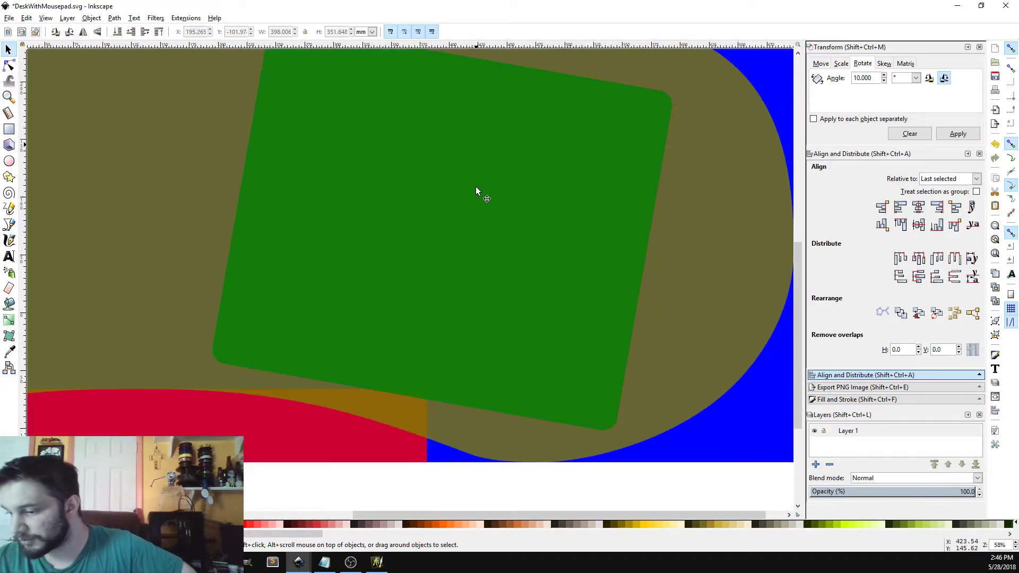
drag(490, 514, 298, 513)
drag(170, 509, 467, 500)
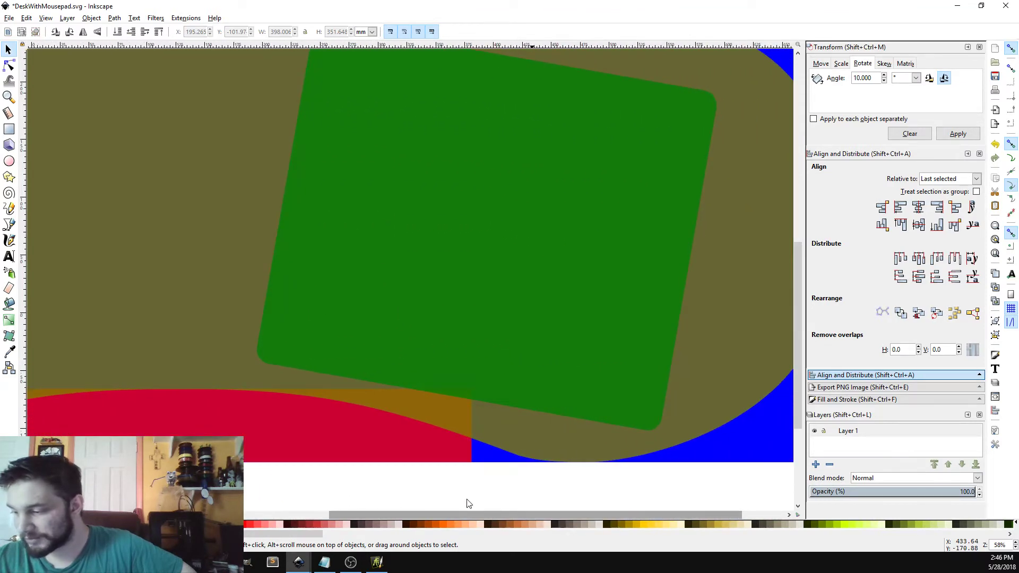
scroll(518, 447, up, 5)
scroll(518, 447, up, 2)
scroll(531, 451, down, 4)
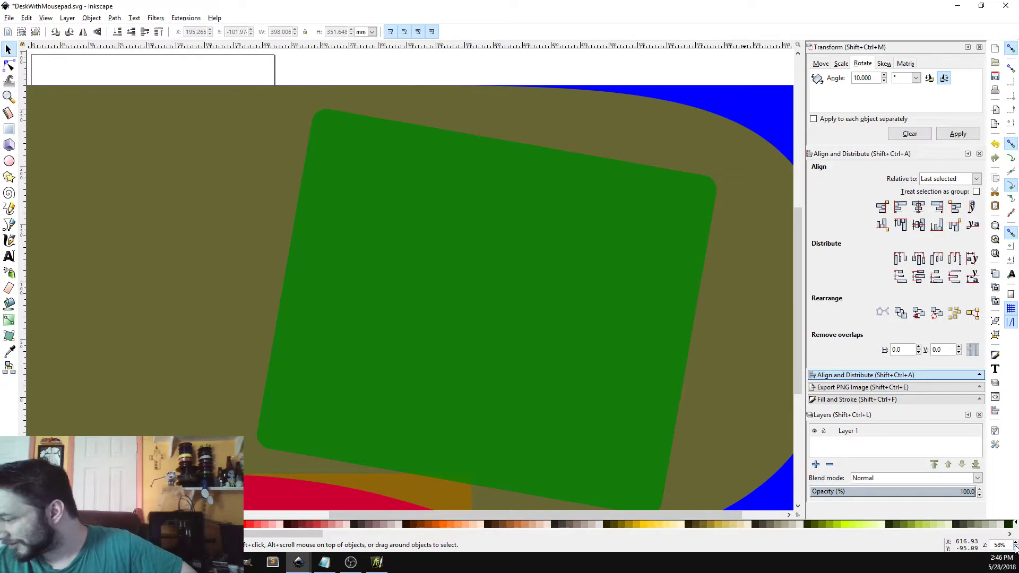
scroll(1015, 548, down, 5)
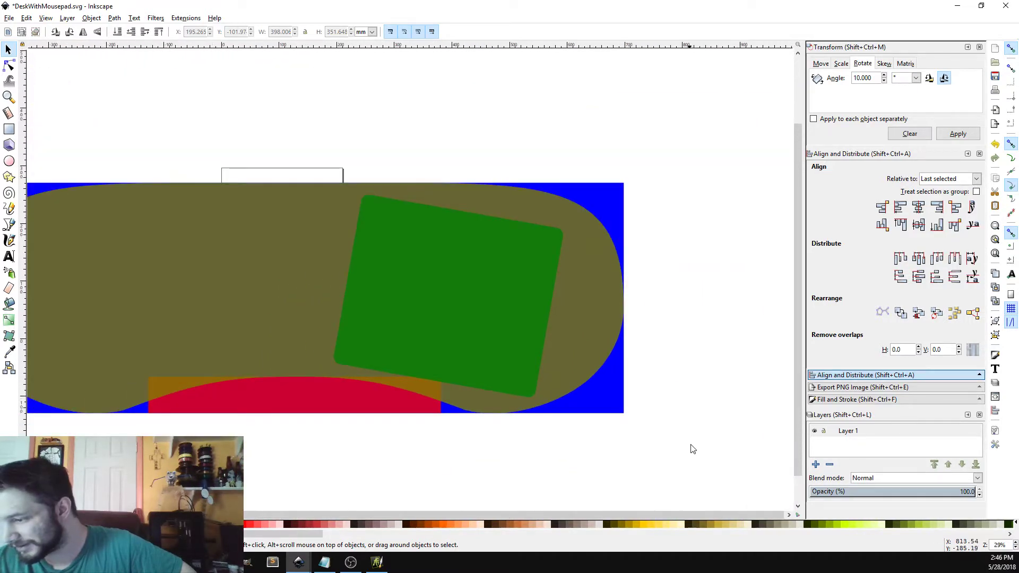
drag(649, 519, 558, 514)
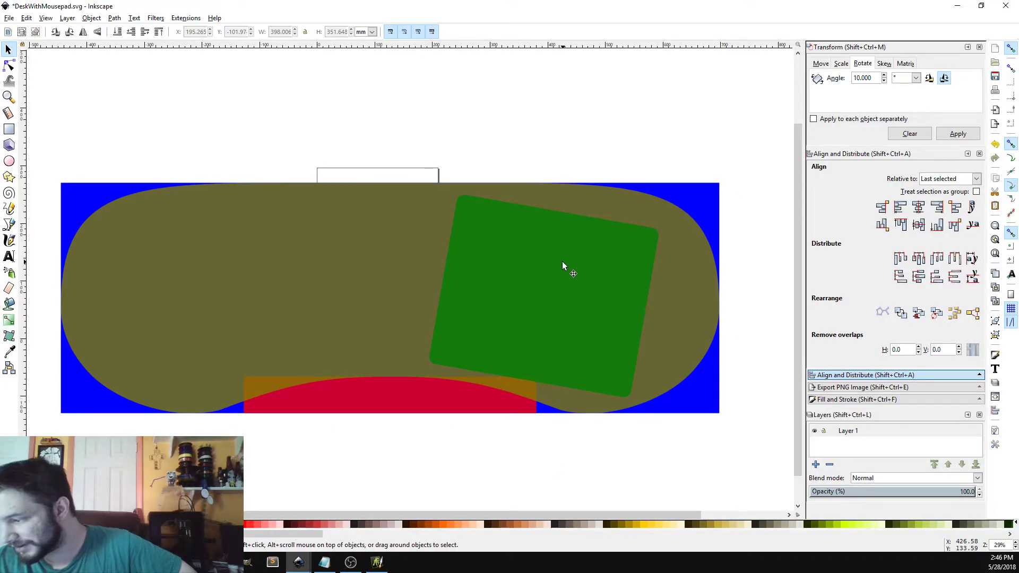
Duplicate the olive desk shape and scale the copy proportionally to a width of 5 in.
click(372, 291)
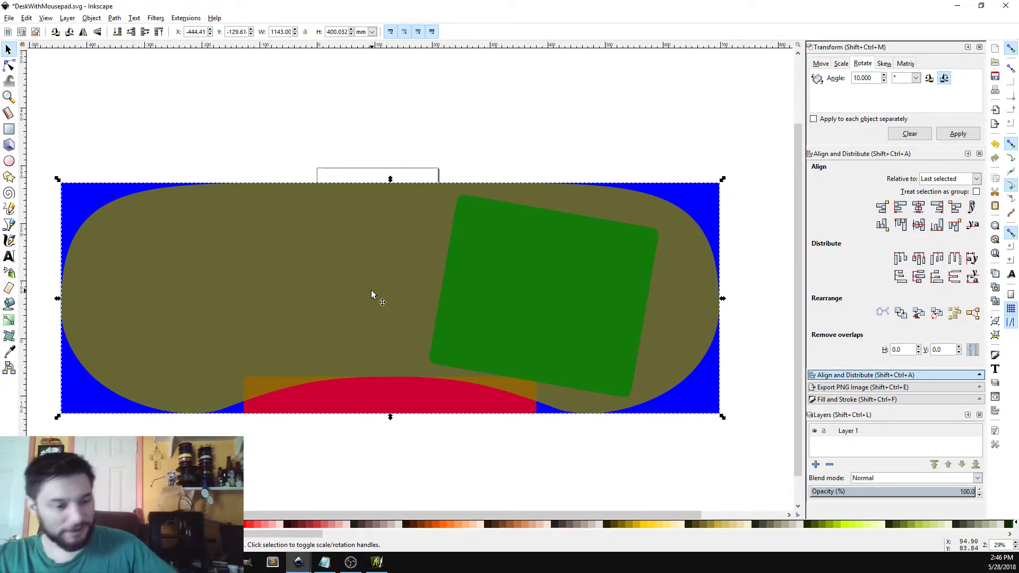
key(Page_Up)
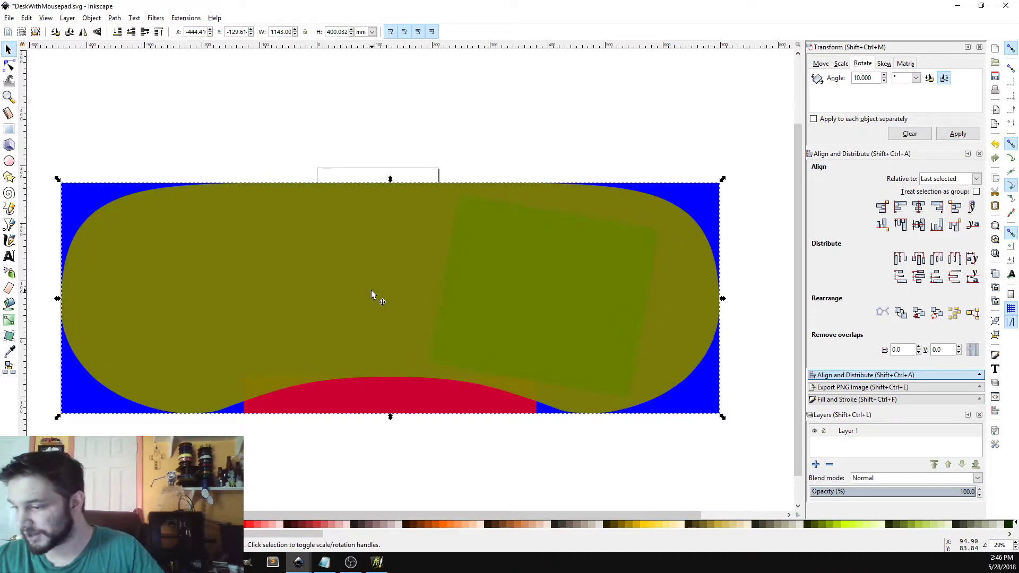
click(840, 64)
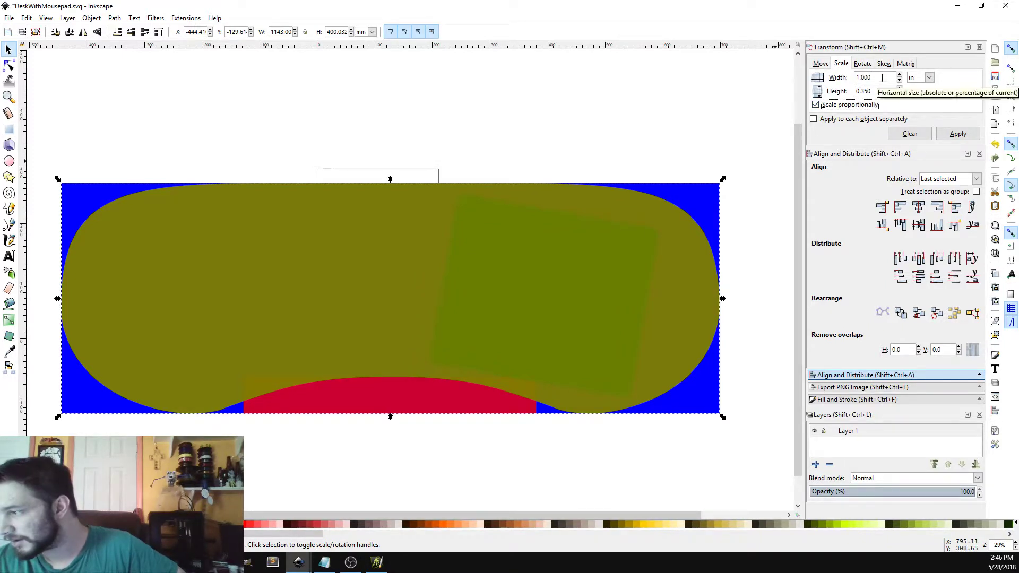
drag(885, 79, 852, 79)
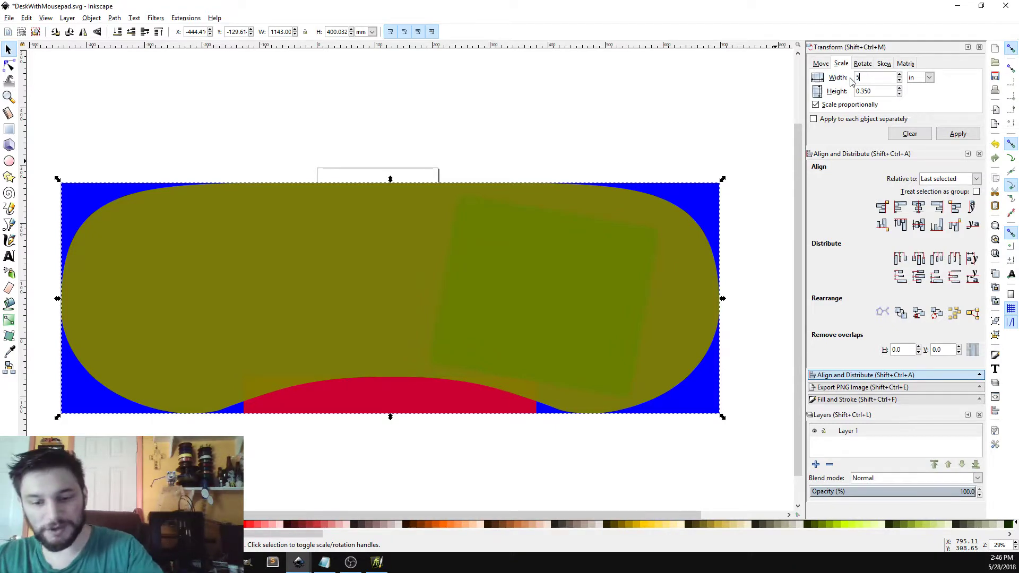
click(958, 133)
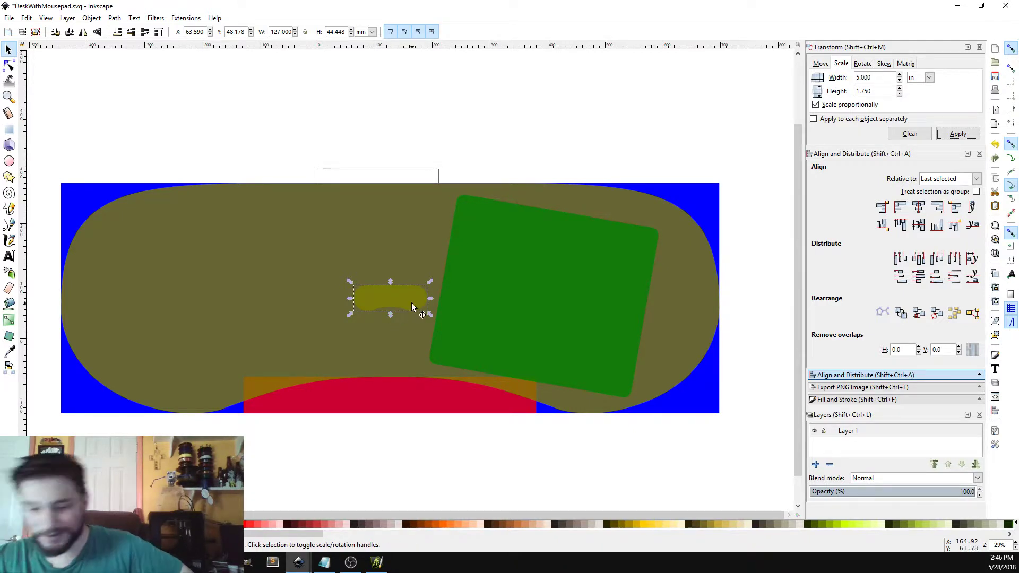
key(shift+Tab)
key(shift+Tab)
key(shift+Tab)
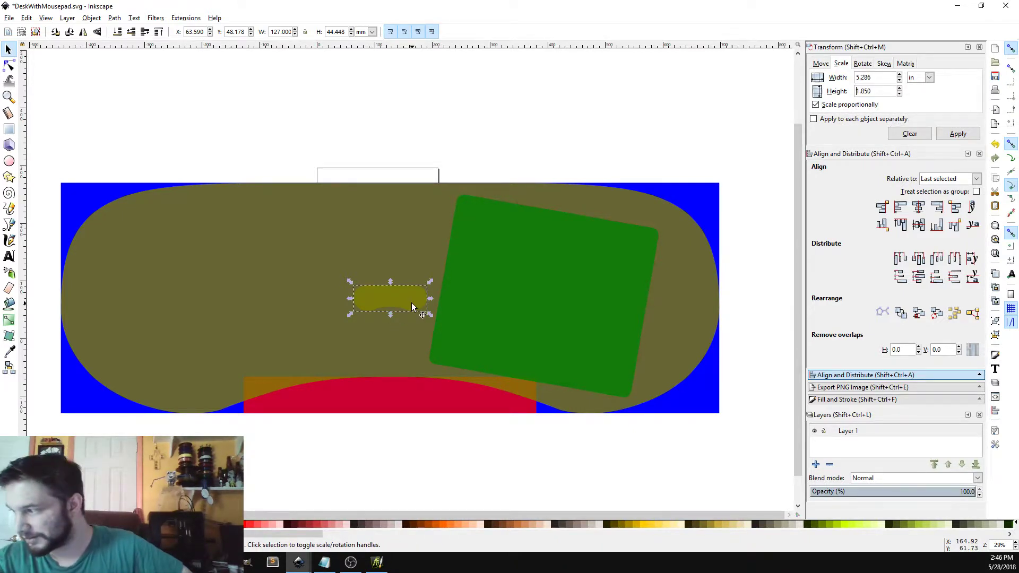
key(Down)
key(Down)
key(Down)
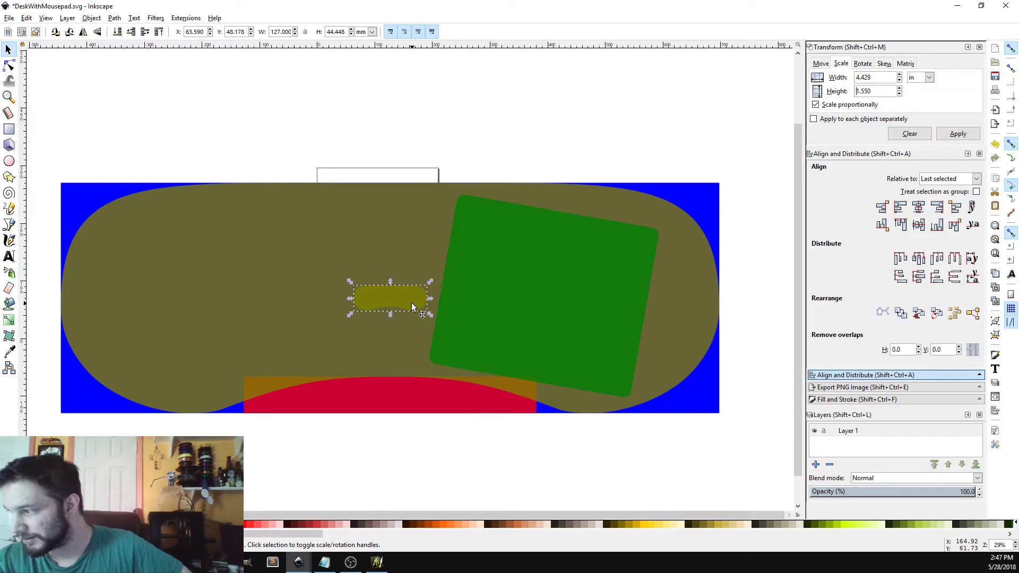
text(11)
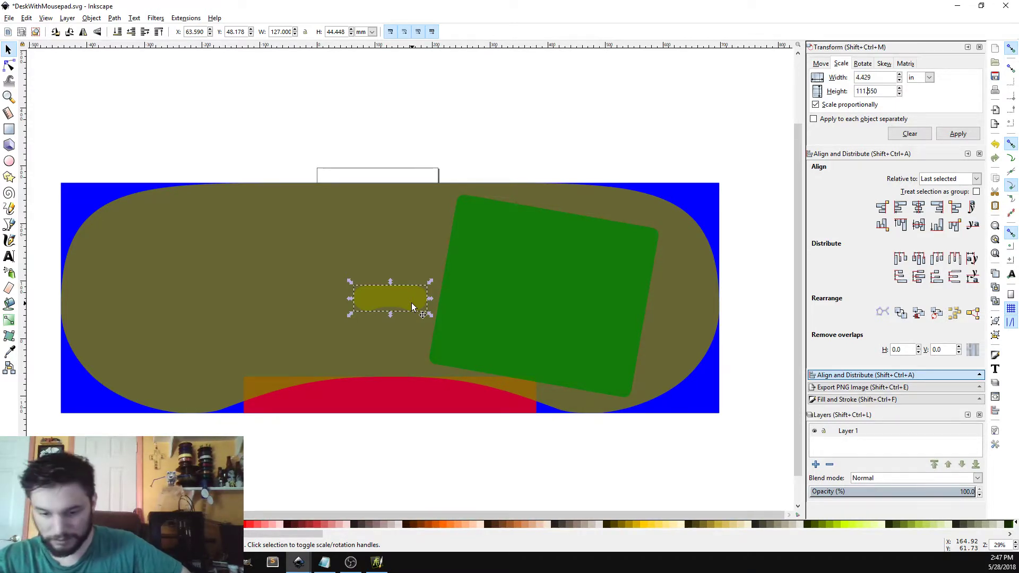
key(Down)
key(Down)
key(Down)
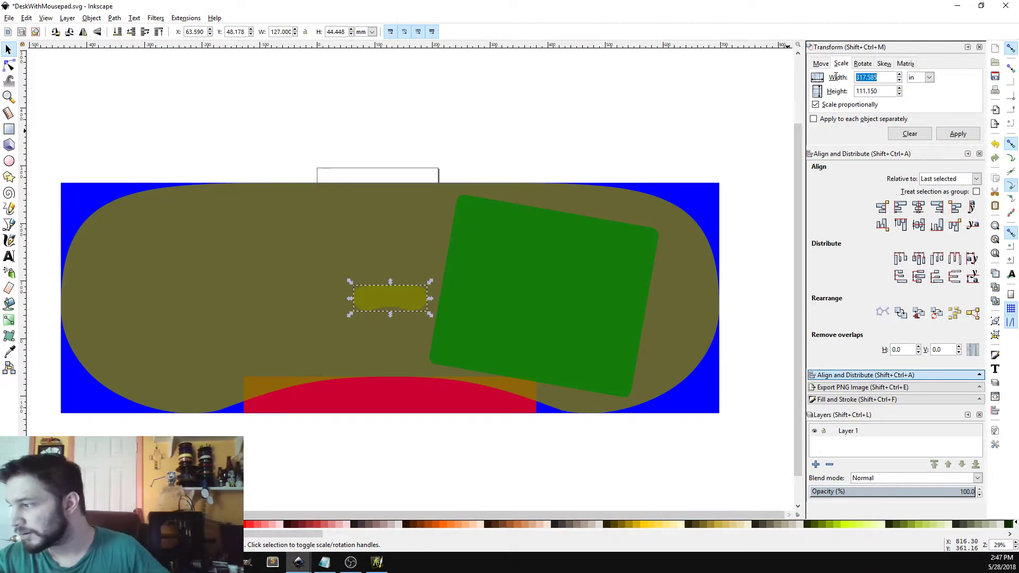
text(5)
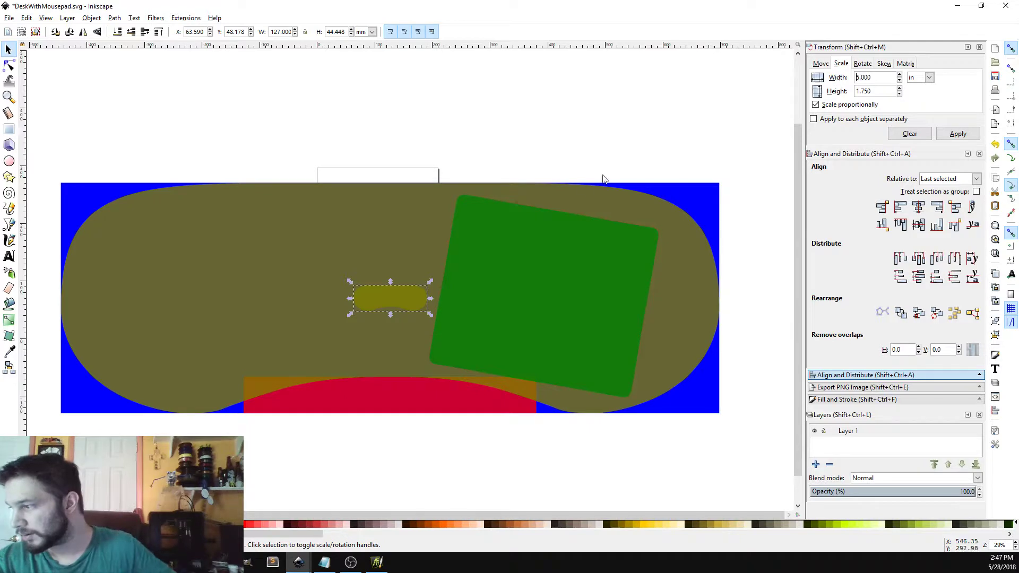
Nudge the small 5 in shape straight up to about Y 205 mm, near the olive desk's upper edge.
click(401, 306)
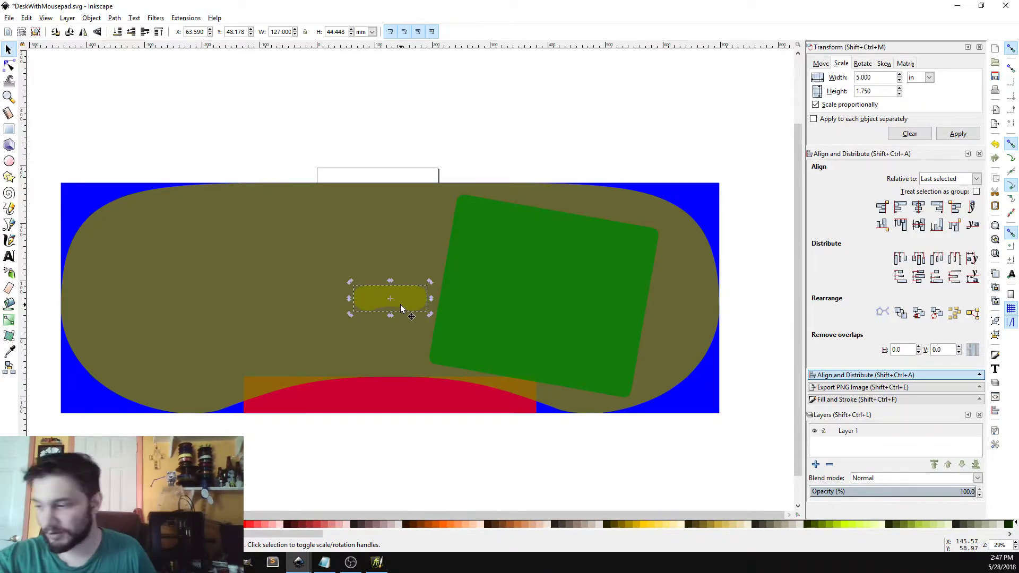
key(Up)
key(Up)
key(shift+Up)
key(shift+Up)
key(shift+Up)
key(shift+Up)
key(shift+Up)
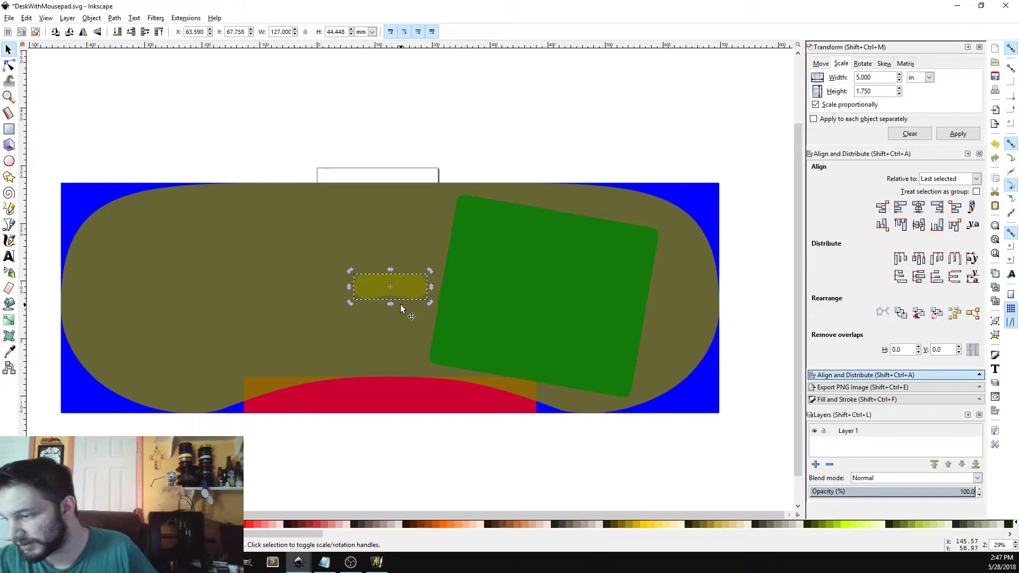
key(shift+Up)
key(shift+Up)
key(shift+Up)
key(shift+Up)
key(shift+Up)
key(shift+Up)
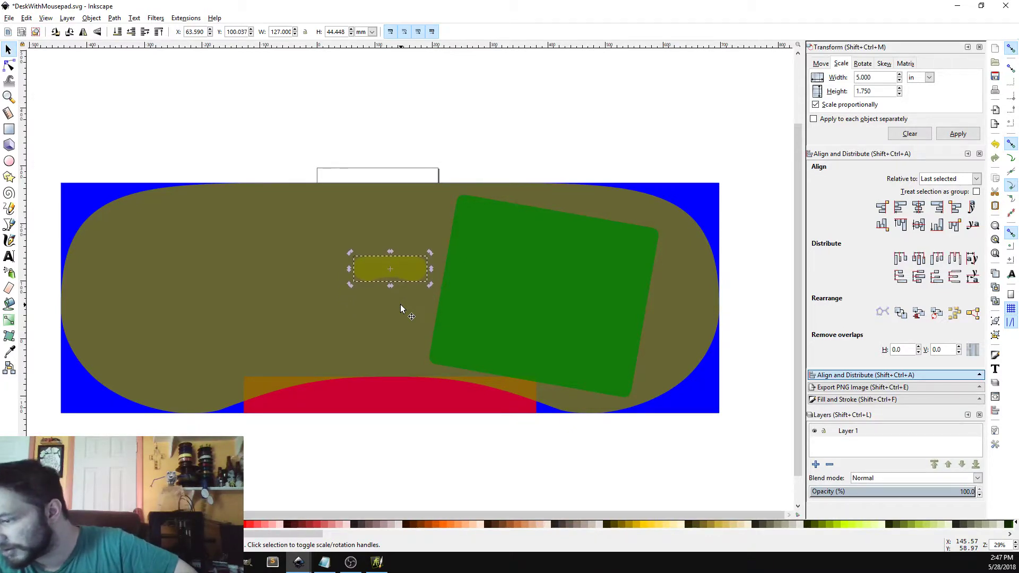
key(shift+Up)
key(shift+Up)
key(shift+Up)
key(shift+Up)
key(shift+Up)
key(shift+Up)
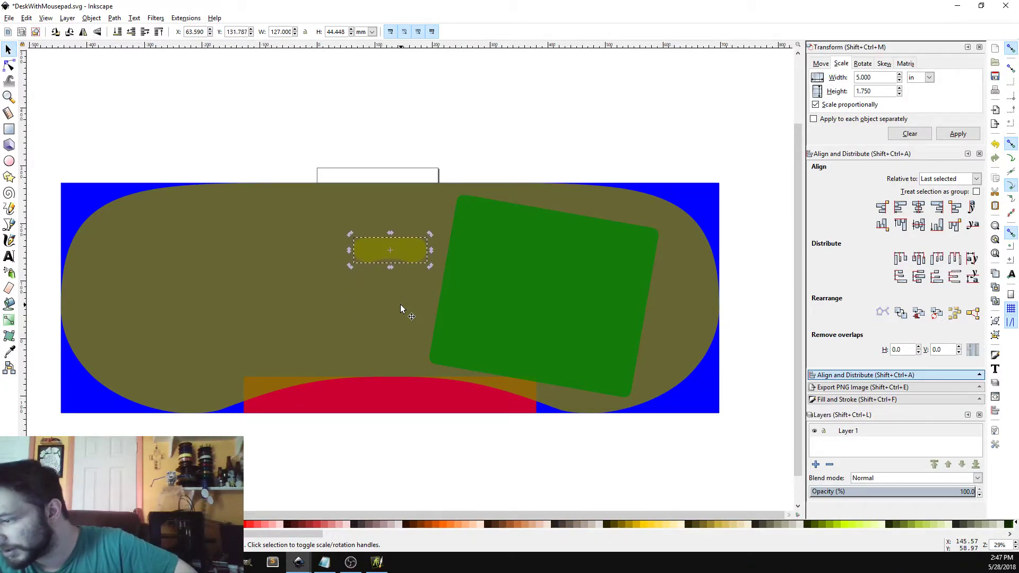
key(Up)
key(shift+Up)
key(shift+Up)
key(shift+Up)
key(shift+Up)
key(shift+Up)
key(shift+Up)
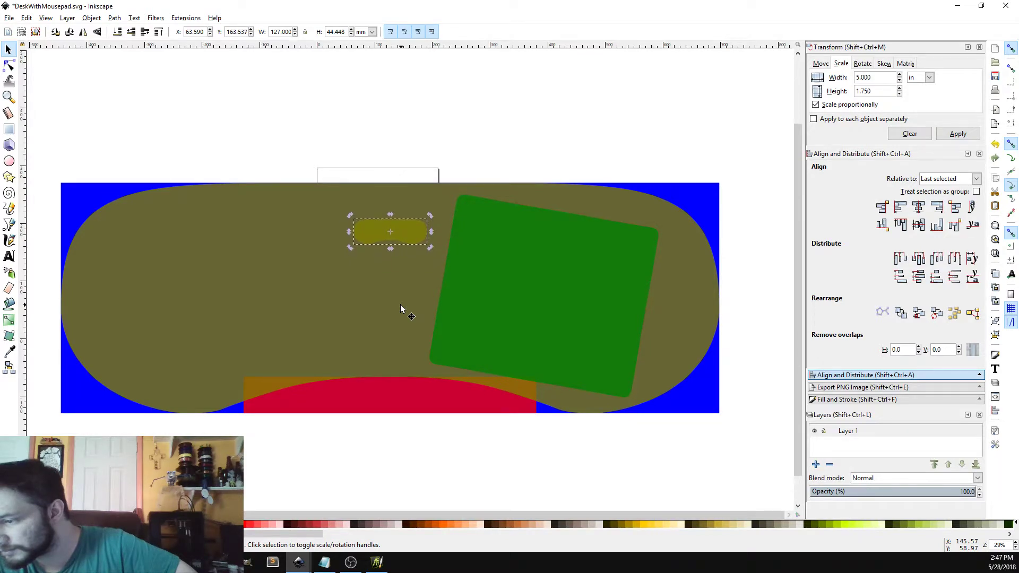
key(Up)
key(shift+Up)
key(shift+Up)
key(shift+Up)
key(shift+Up)
key(shift+Up)
key(shift+Up)
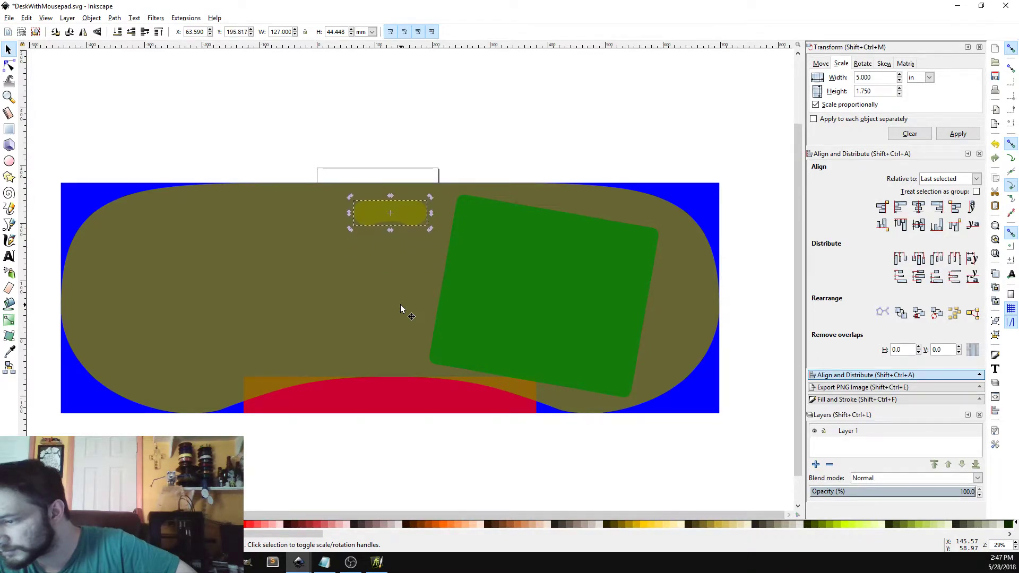
key(Up)
key(Up)
key(Up)
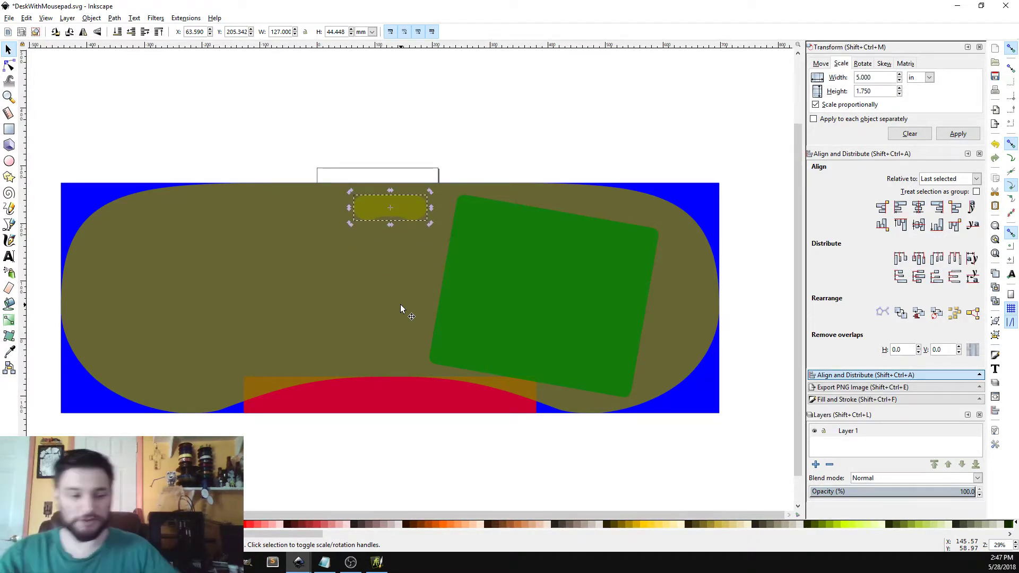
Centre the small shape horizontally on the olive desk shape and try to nudge it slightly further up.
shift+click(400, 304)
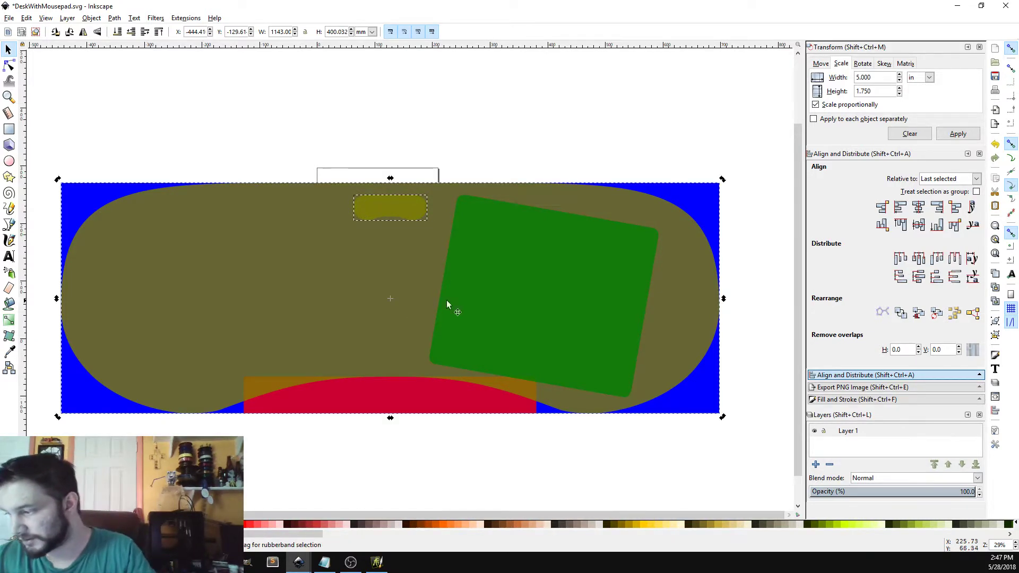
click(920, 211)
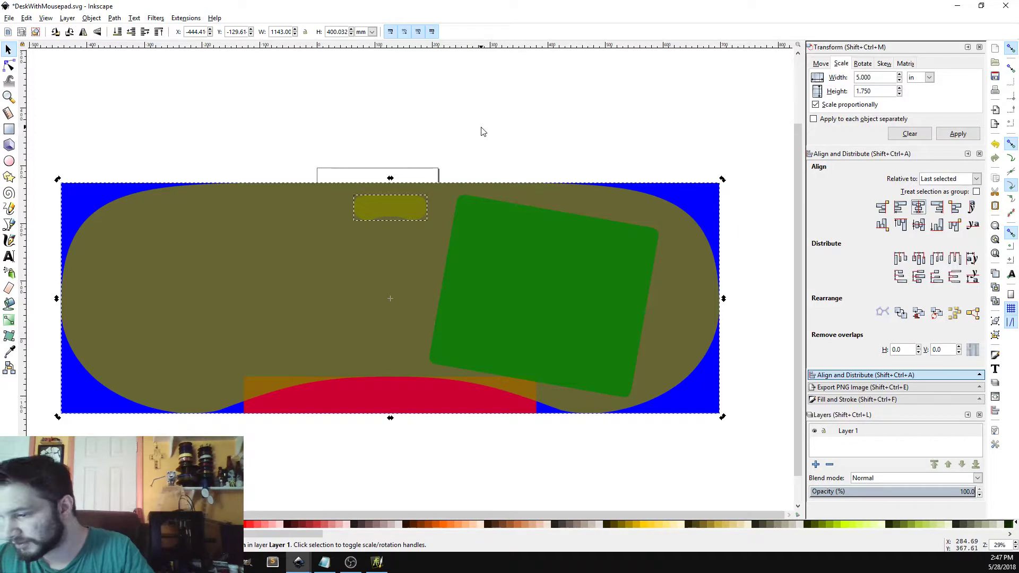
click(388, 208)
key(Up)
key(Up)
key(Up)
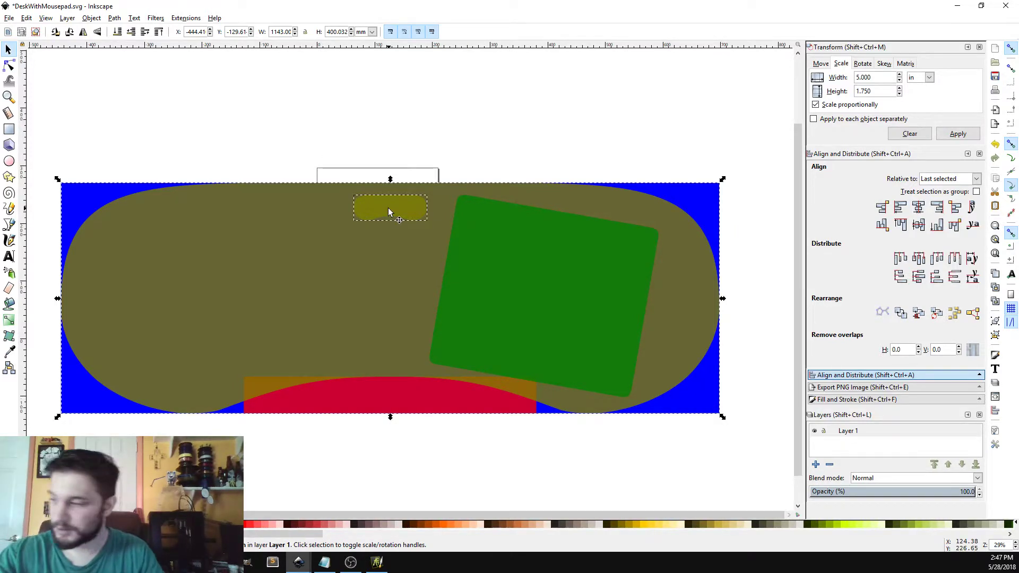
key(Up)
key(Up)
key(Up)
key(Up)
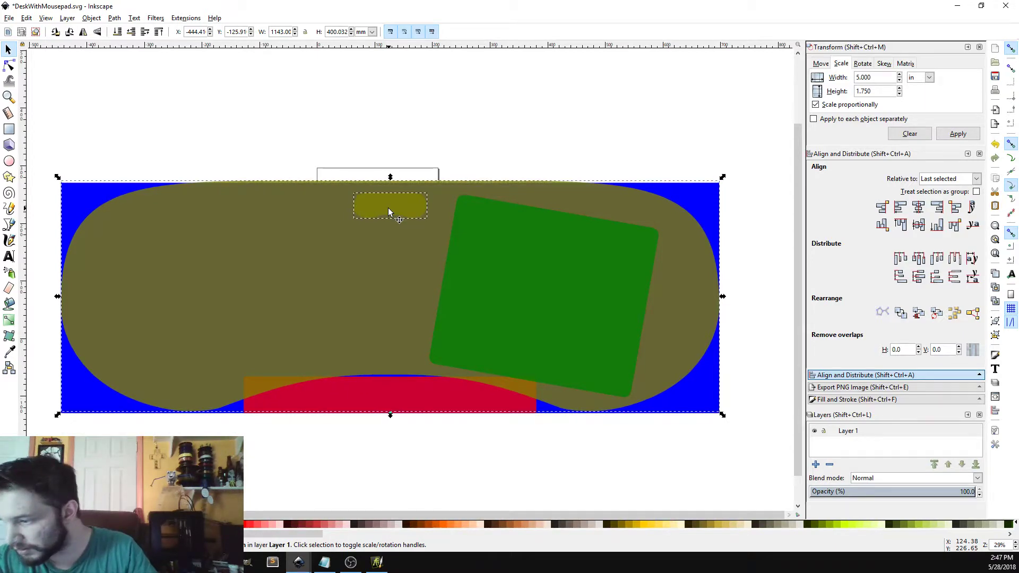
Undo the upward nudges of the small shape and the desk, and clear the selection.
key(ctrl+z)
key(ctrl+z)
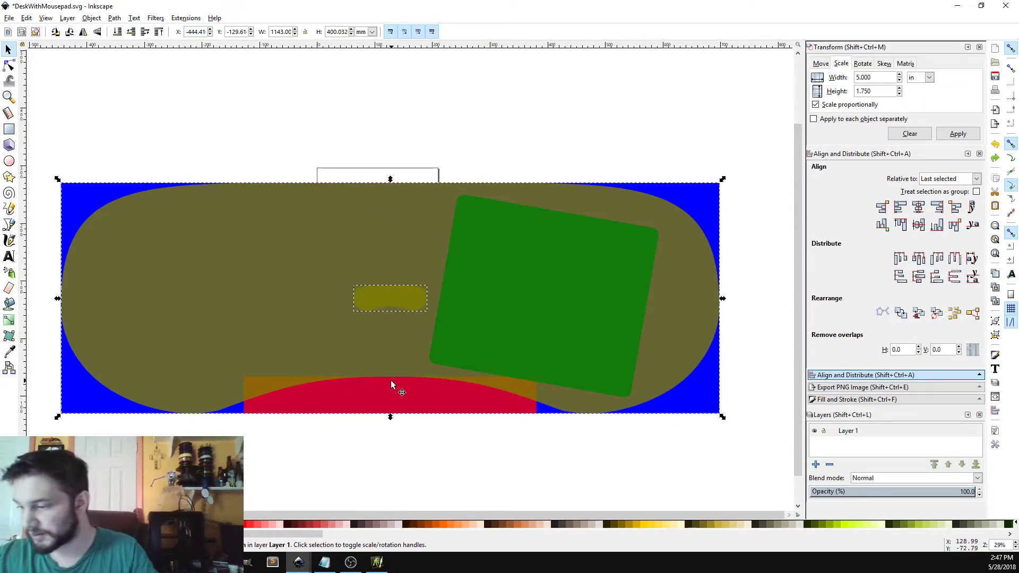
click(423, 138)
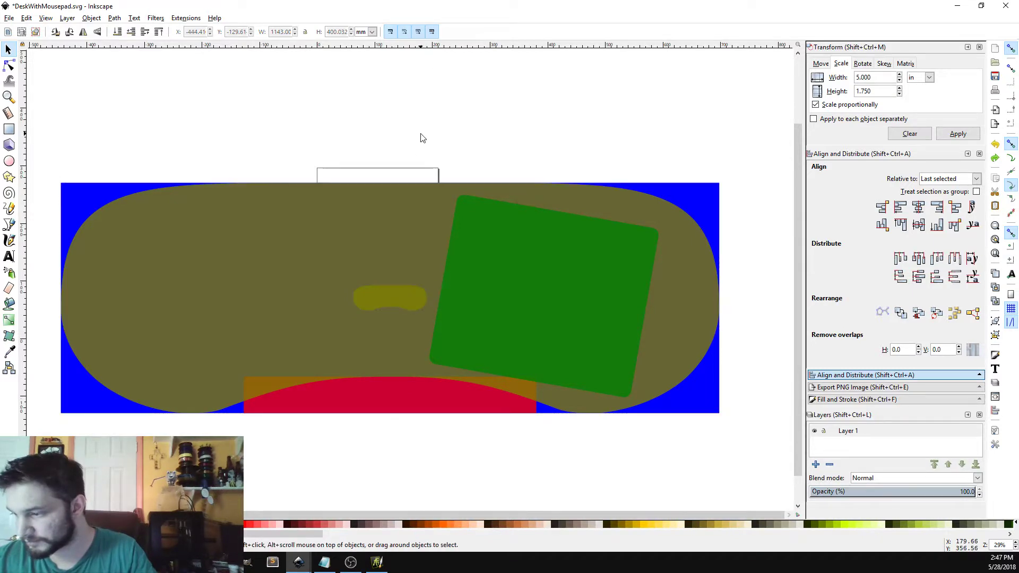
Move the small shape up near the desk's upper edge, at about Y 206 mm, and centre it horizontally on the olive desk shape.
click(395, 302)
drag(395, 303, 387, 205)
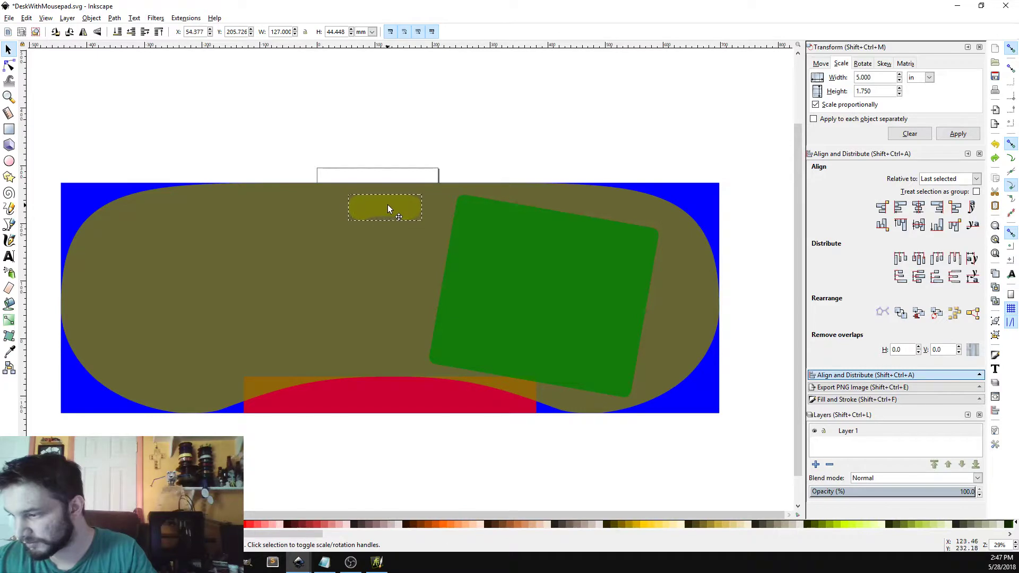
shift+click(379, 313)
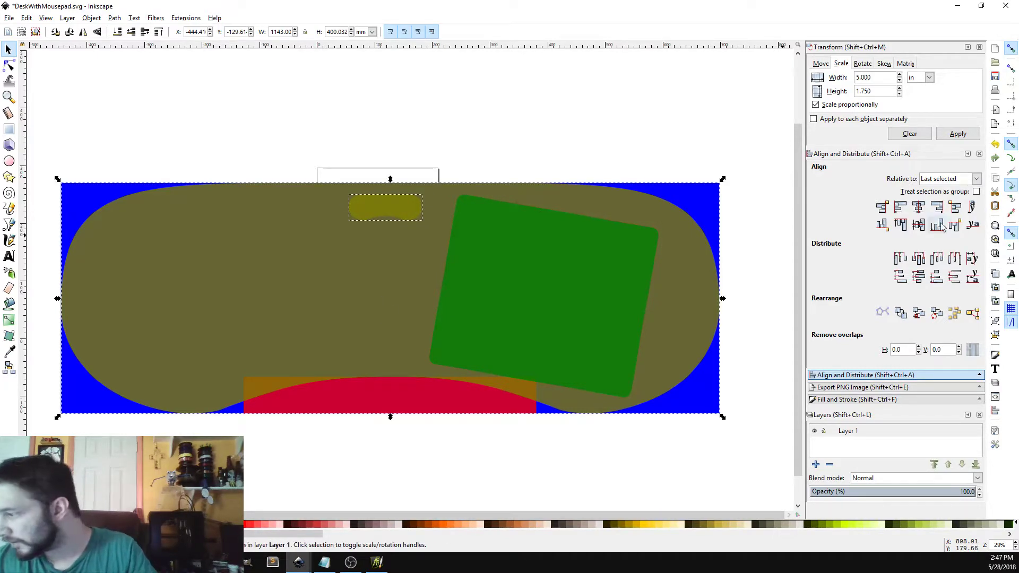
click(919, 207)
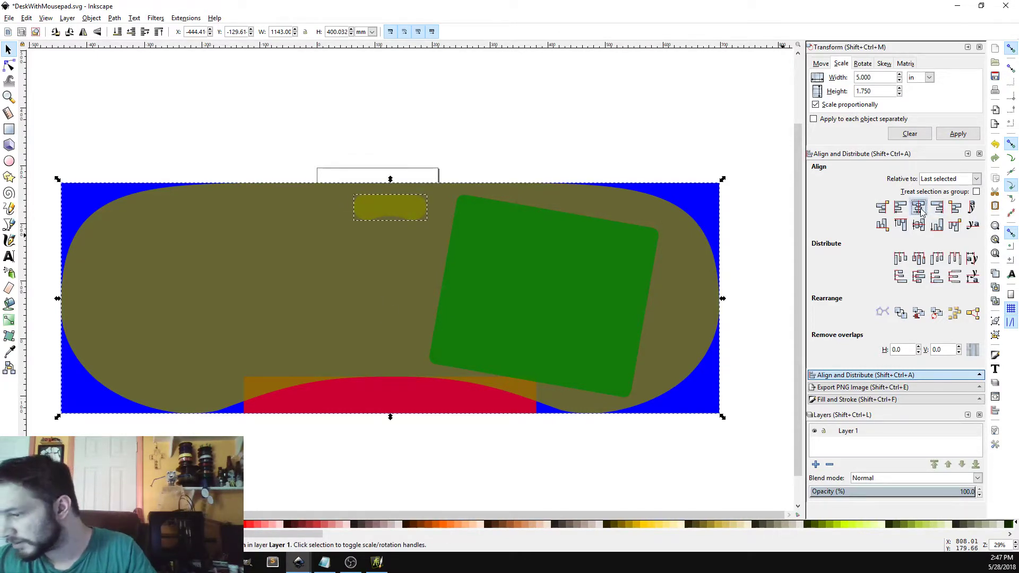
click(477, 139)
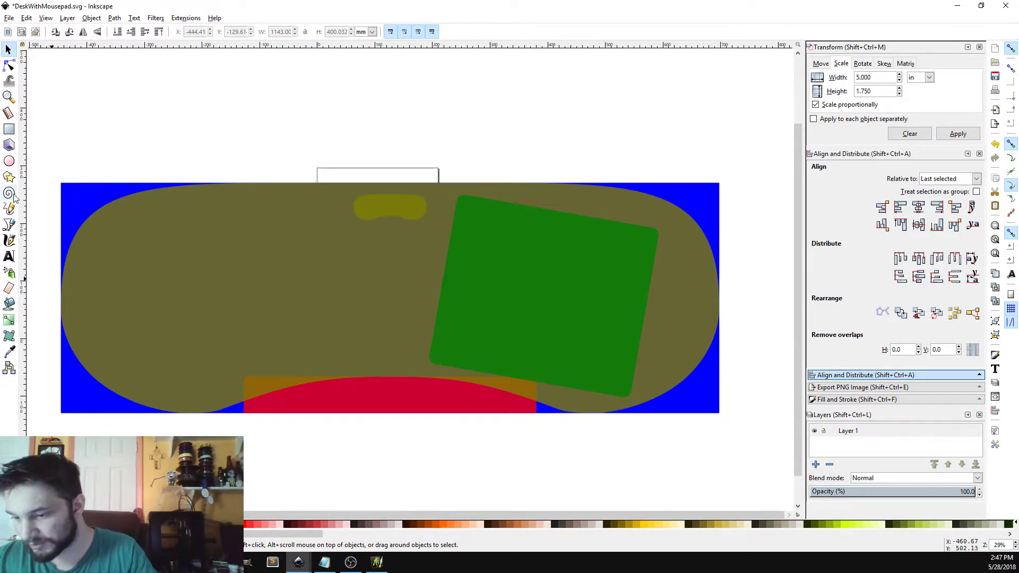
Measure the vertical gap between the desk's upper edge and the top of the small shape in inches.
click(11, 113)
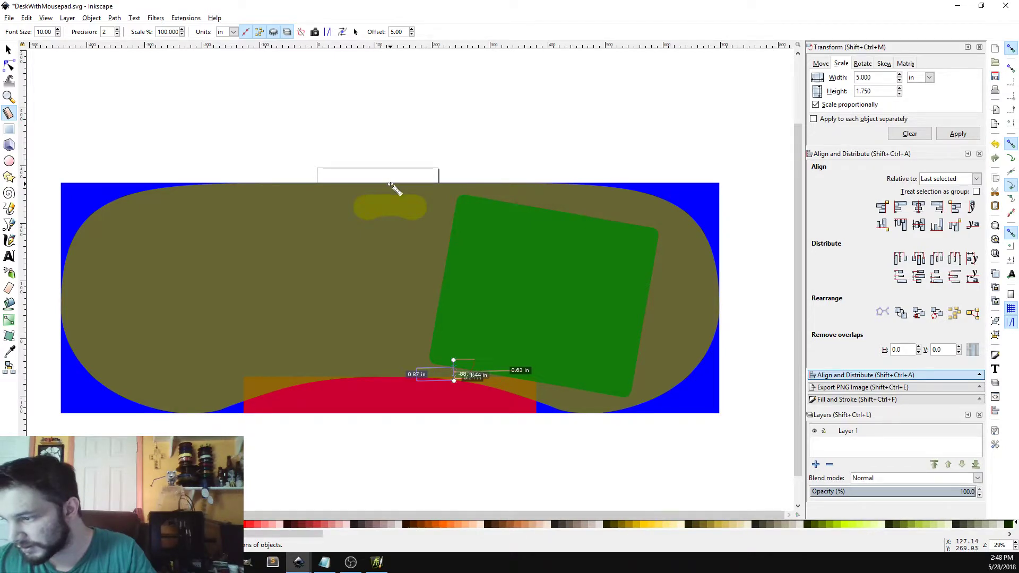
drag(391, 183, 391, 197)
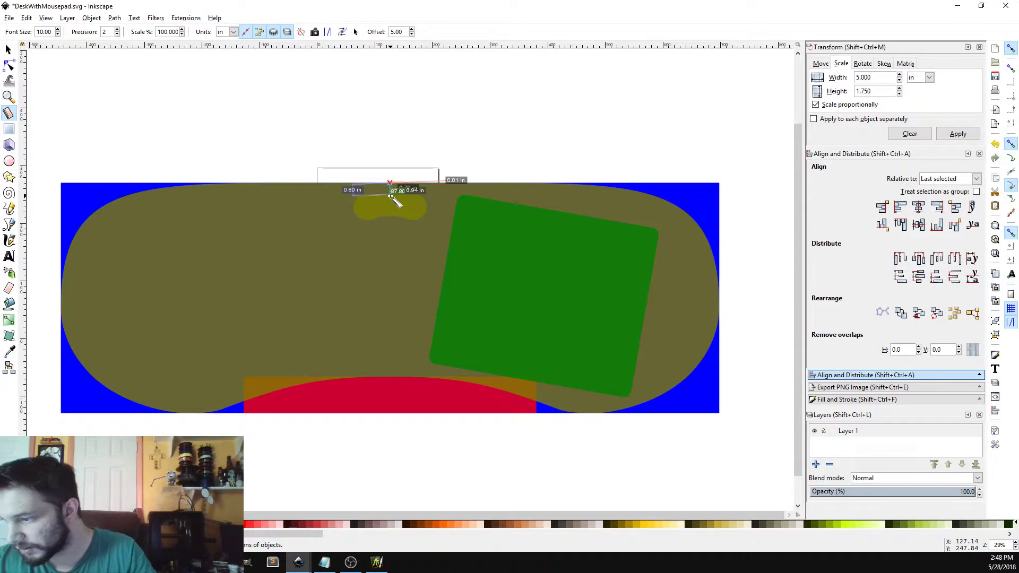
key(s)
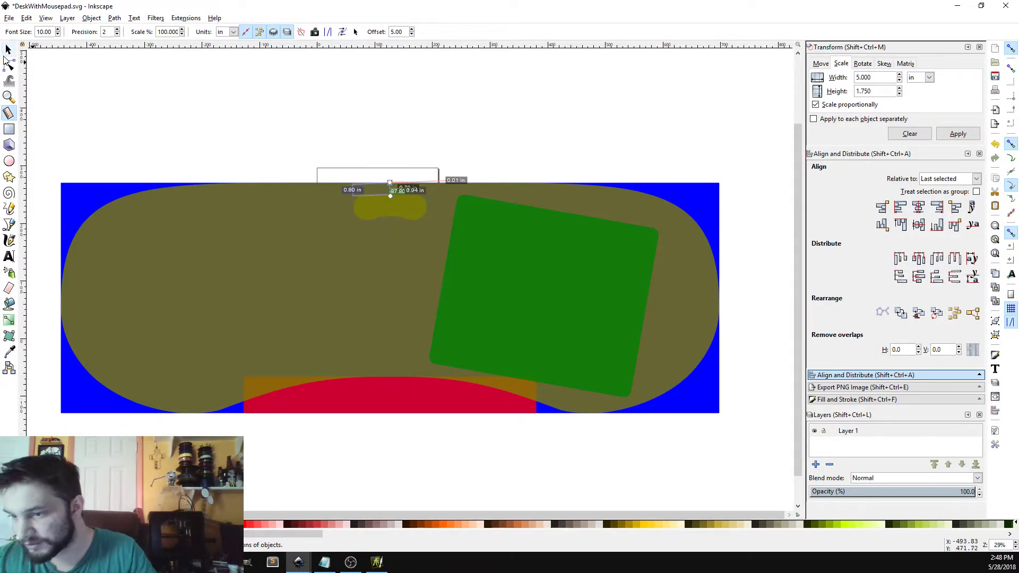
Move the small shape down with a relative vertical move of -0.2 in, and clear the selection.
click(390, 206)
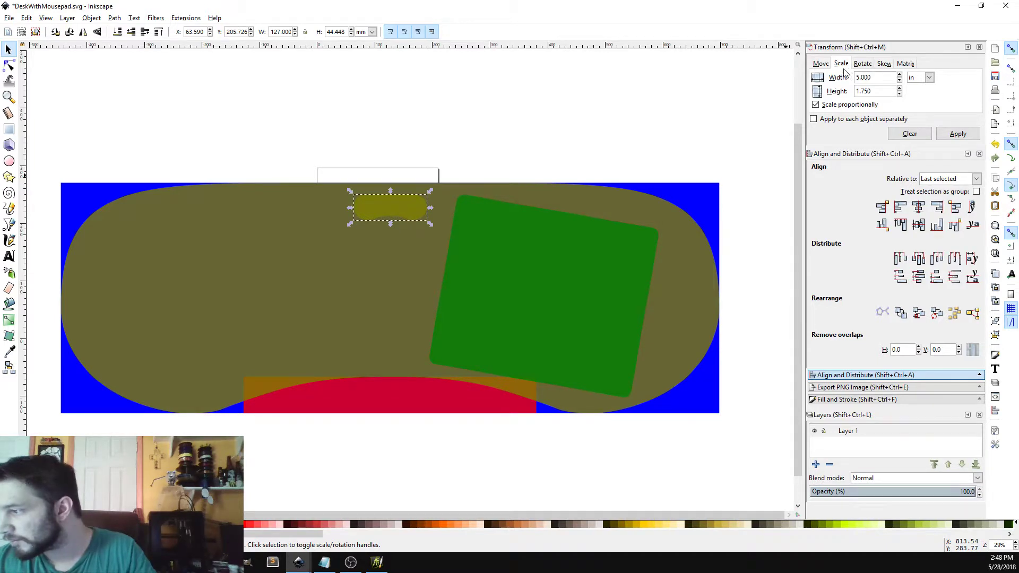
click(821, 64)
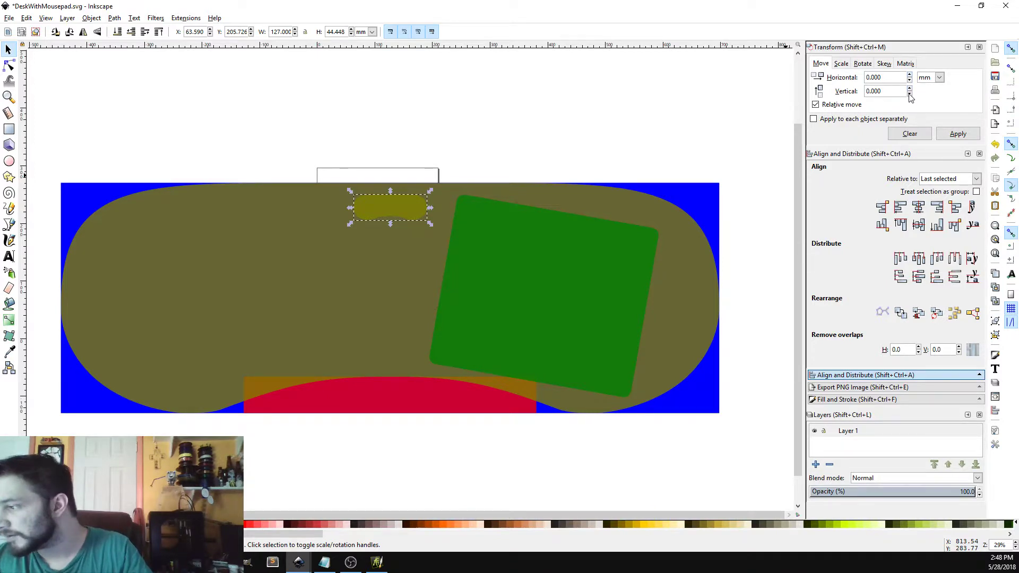
click(884, 91)
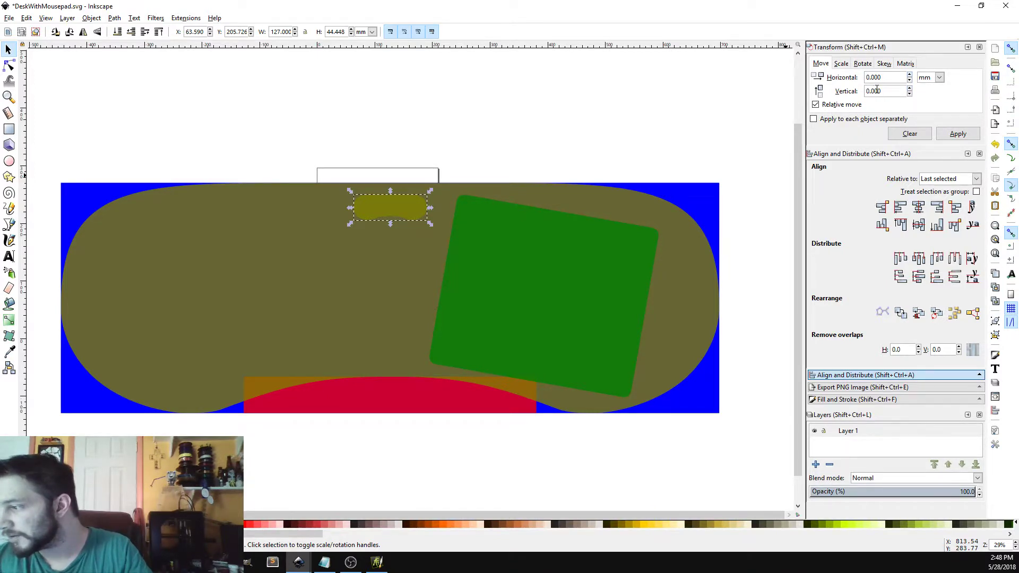
key(ctrl+a)
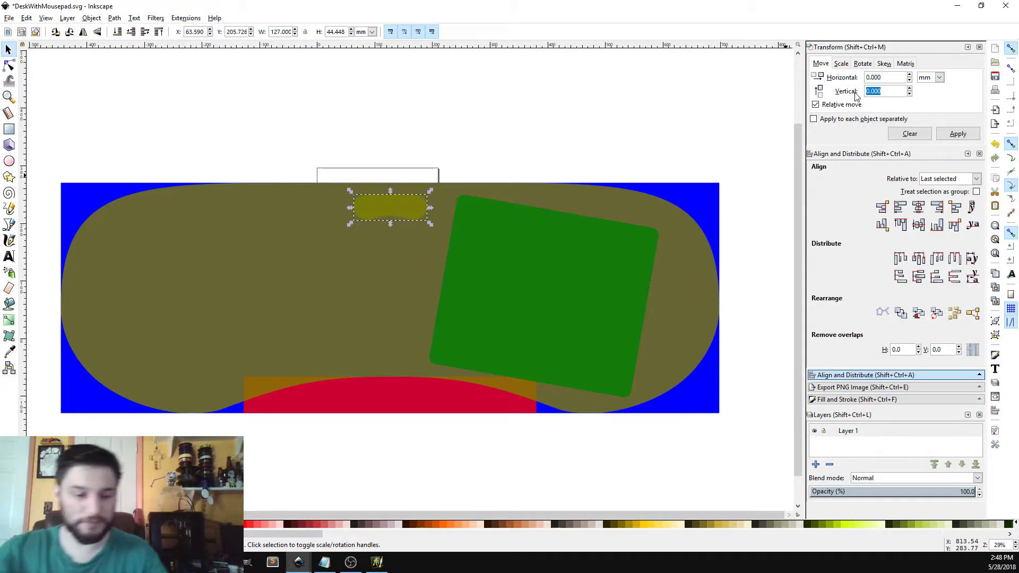
key(BackSpace)
text(.2)
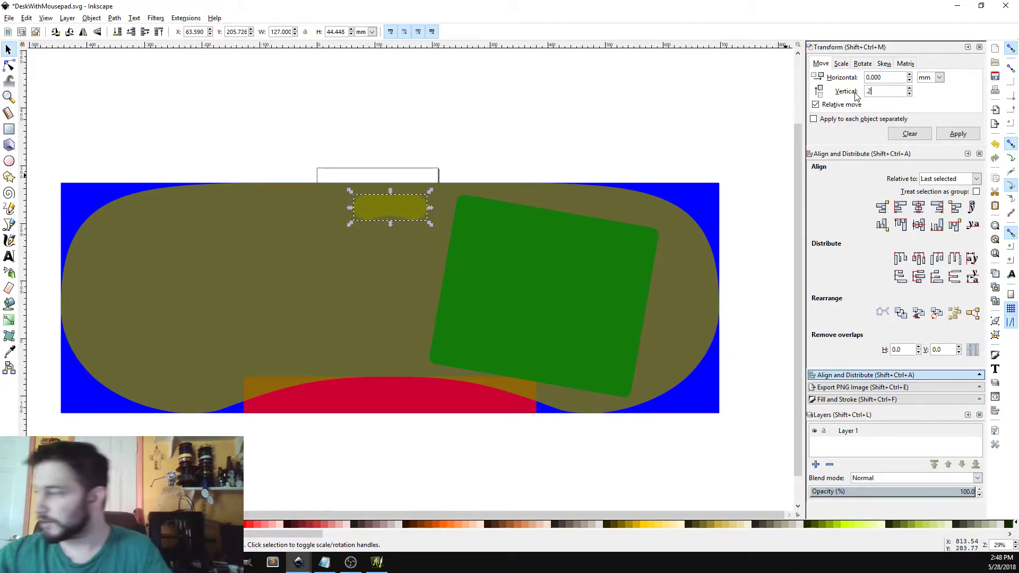
click(939, 78)
click(929, 139)
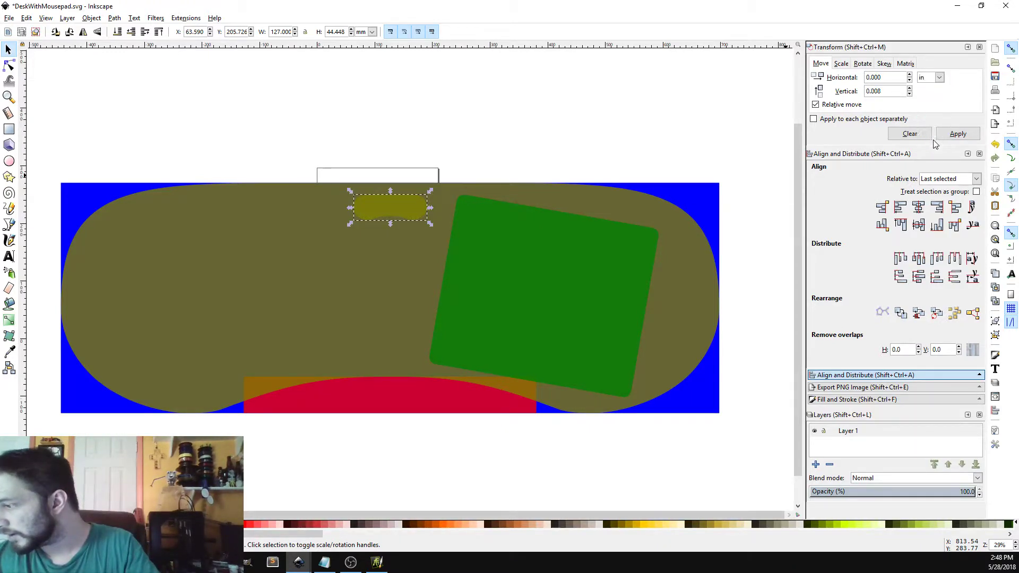
drag(882, 91, 874, 91)
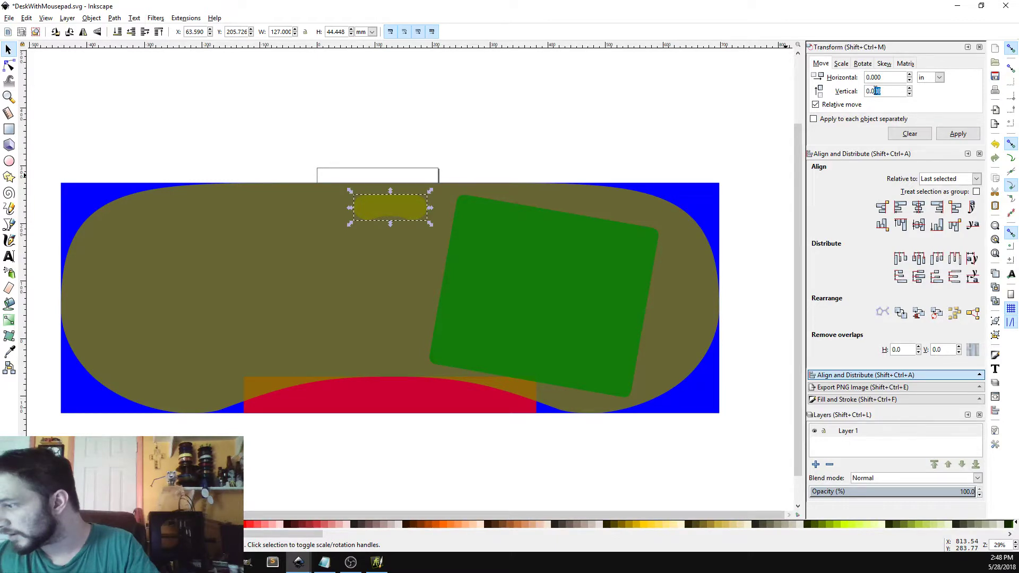
text(2)
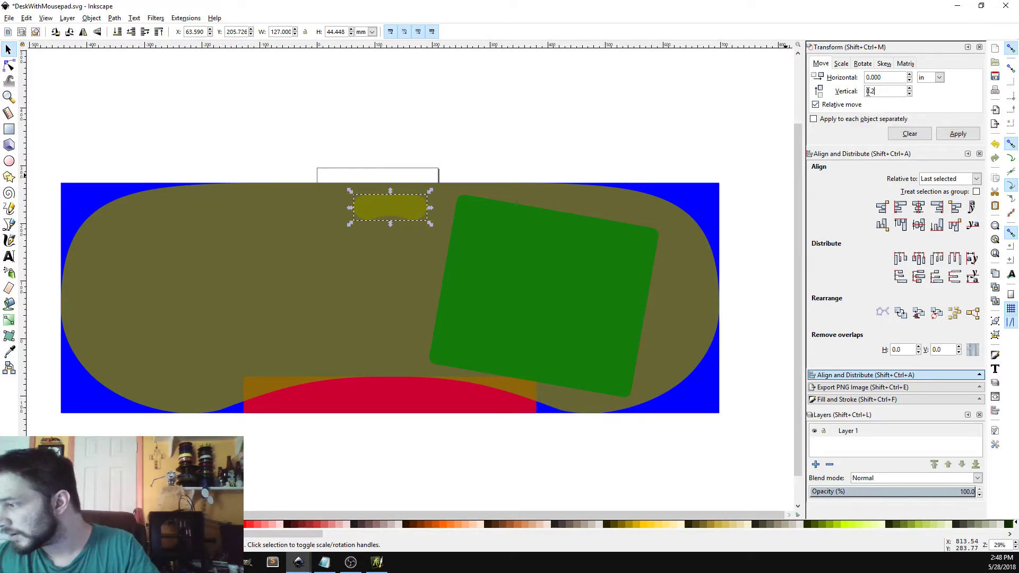
text(-)
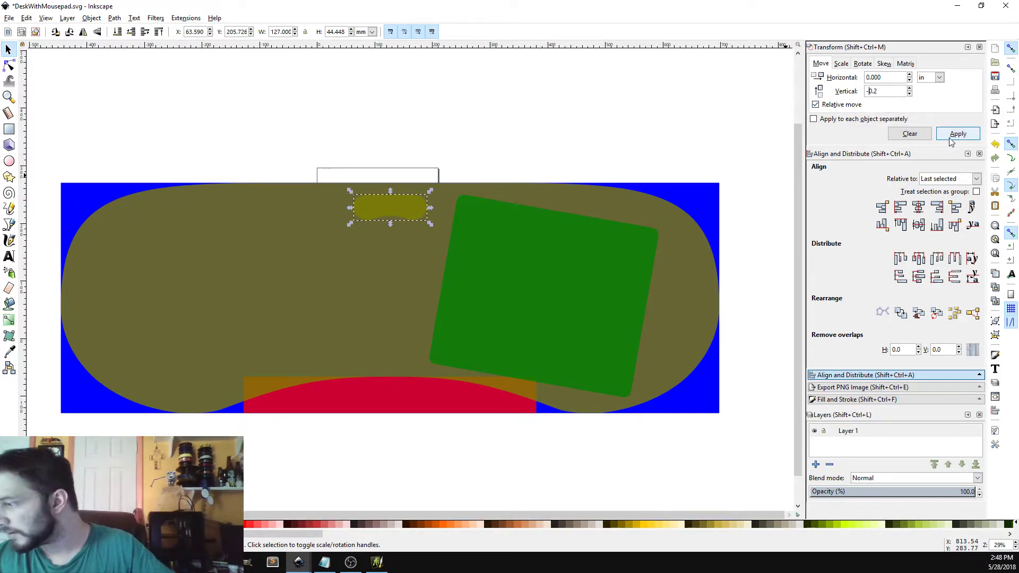
click(952, 135)
click(584, 146)
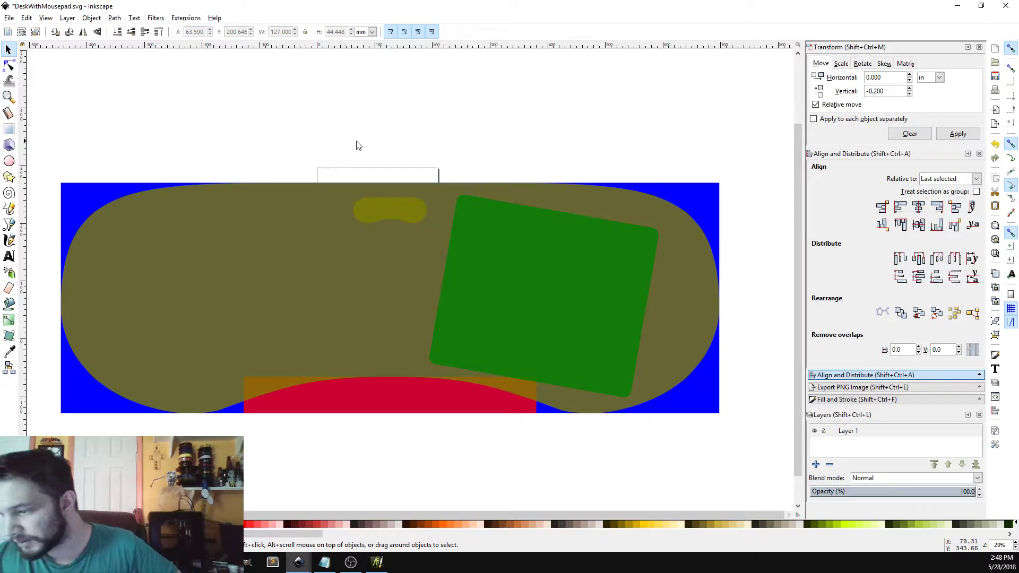
Measure the vertical gap in inches between the desk's upper edge and the top of the small shape.
click(8, 112)
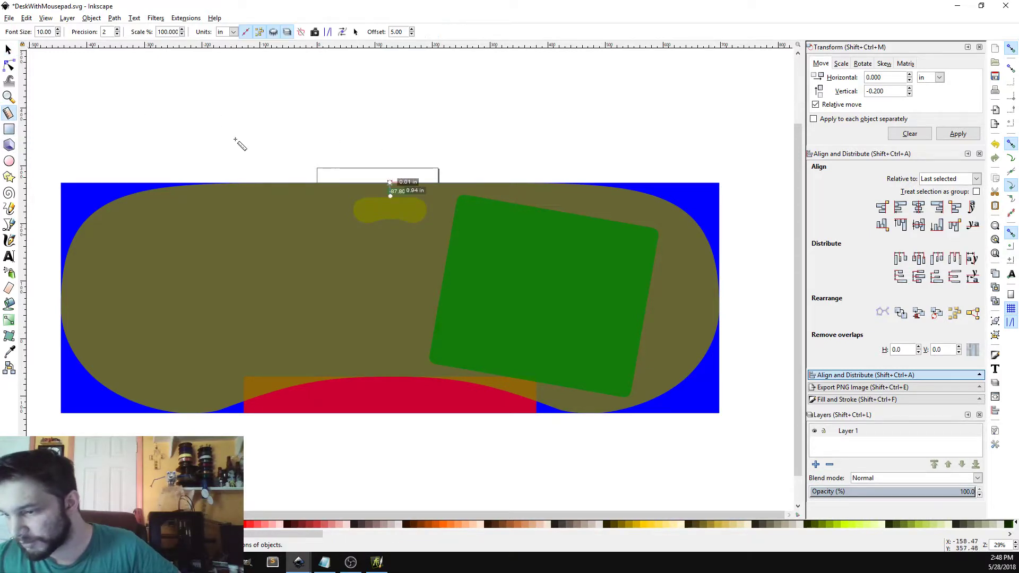
click(436, 116)
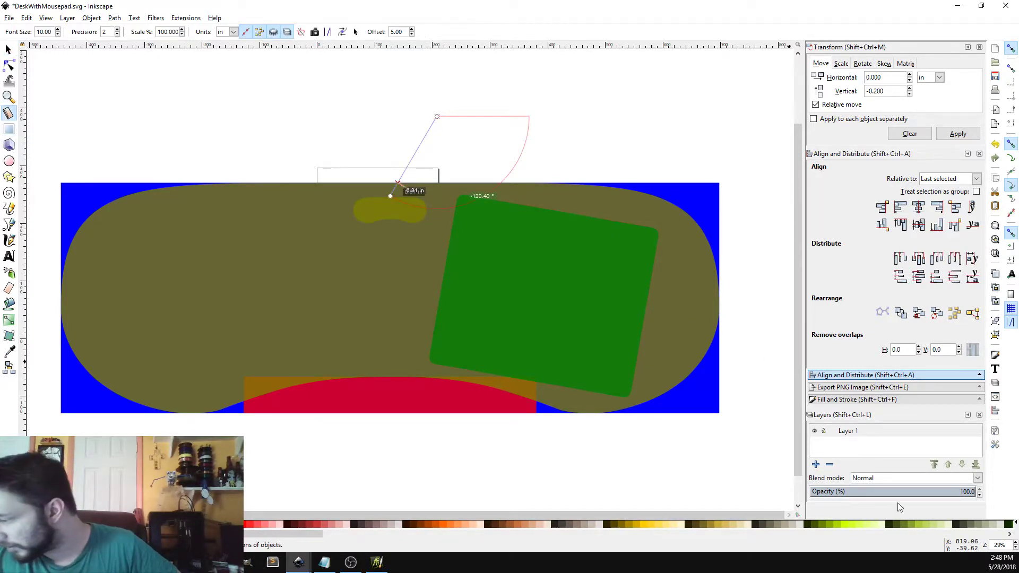
click(1015, 547)
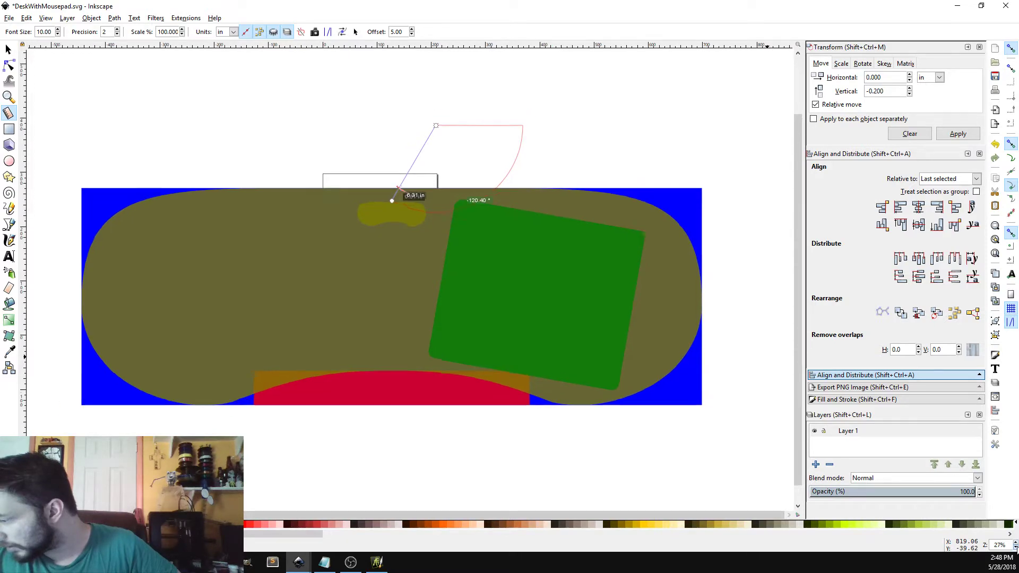
click(1015, 543)
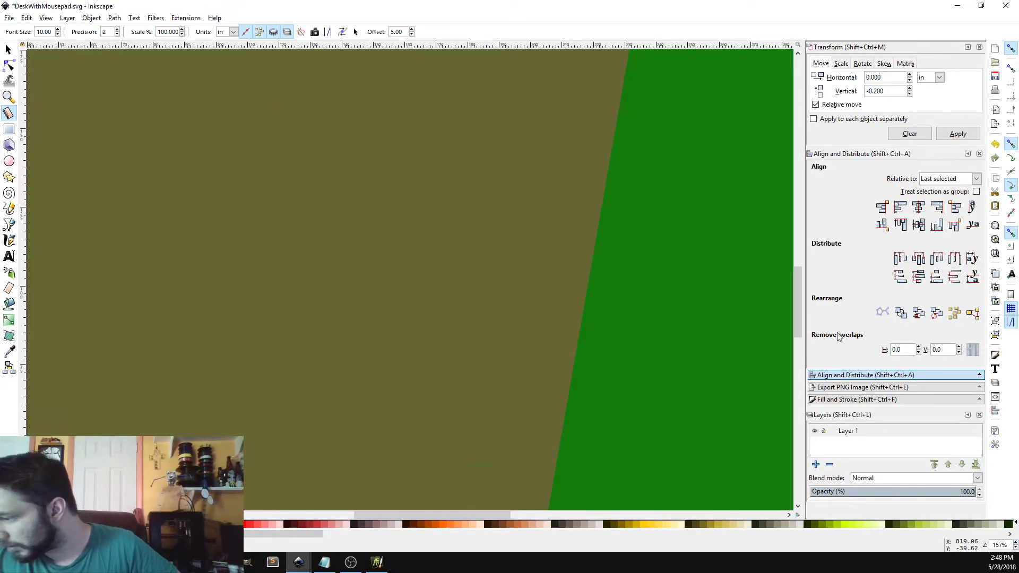
scroll(528, 255, up, 10)
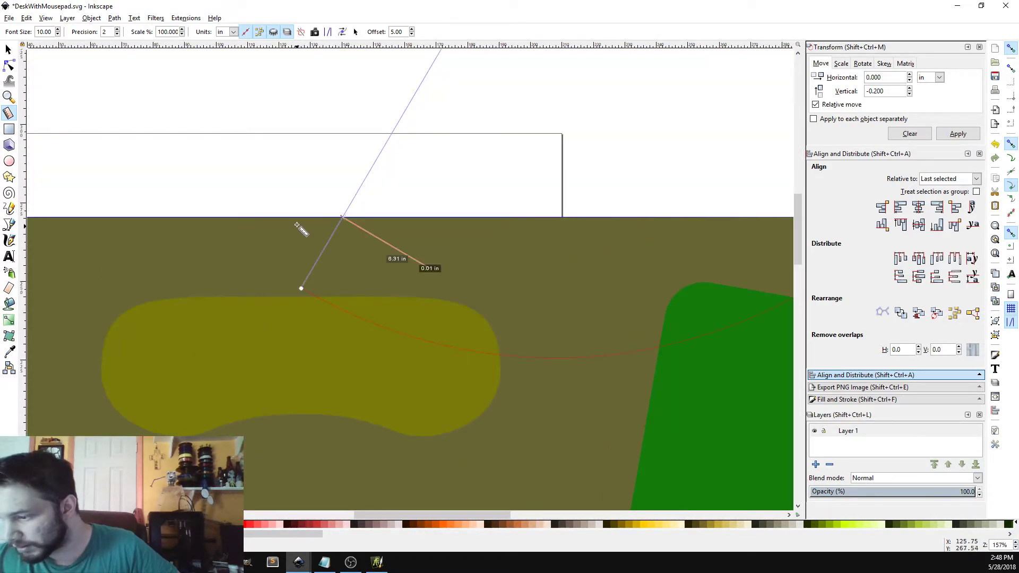
drag(297, 218, 296, 341)
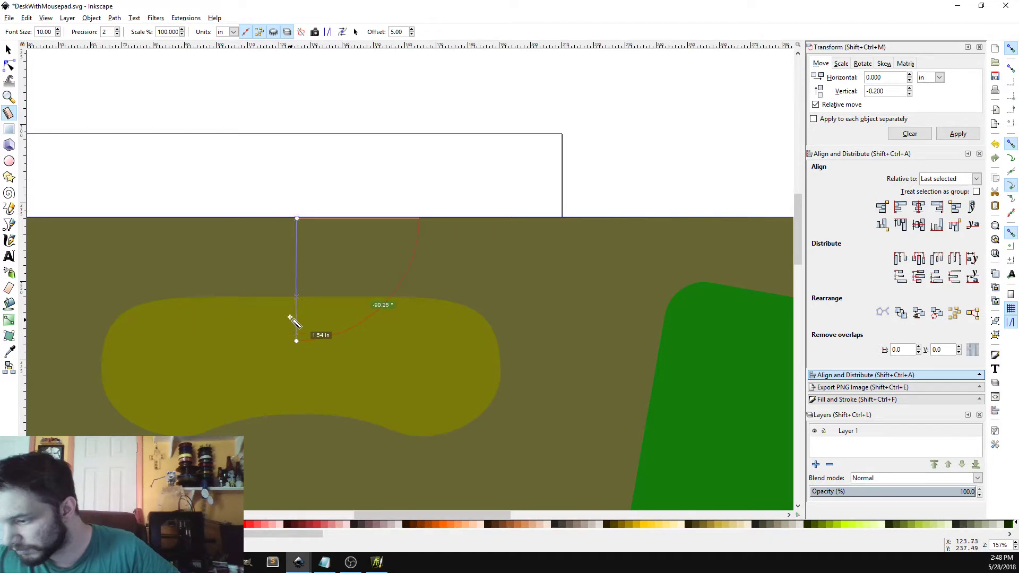
drag(296, 295, 296, 295)
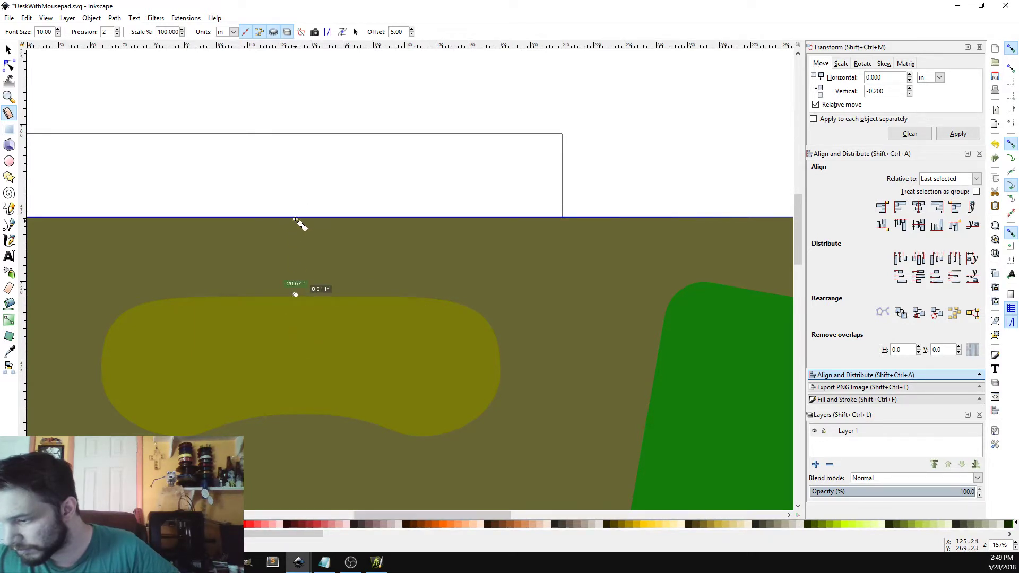
drag(295, 216, 297, 296)
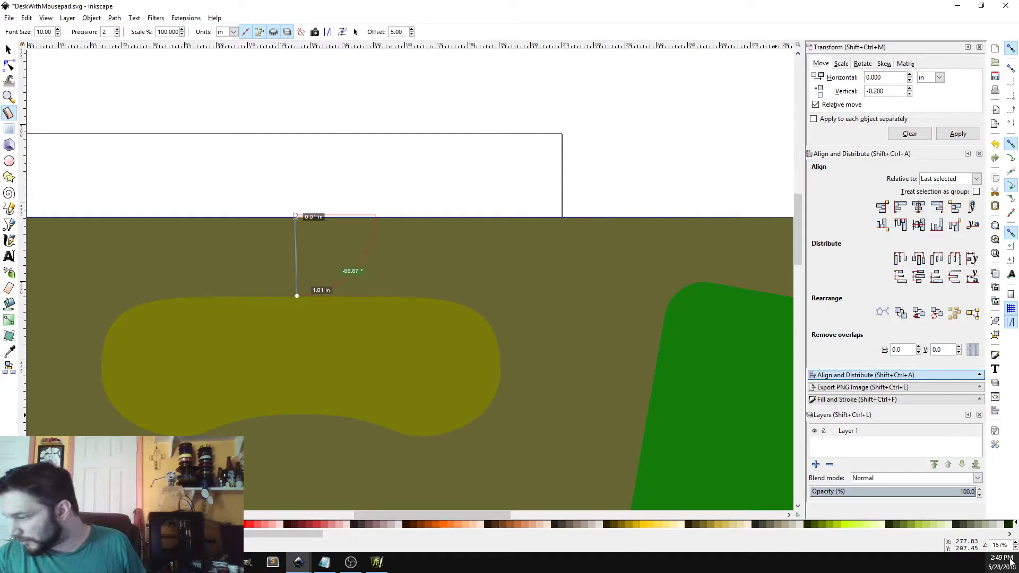
scroll(1016, 548, down, 6)
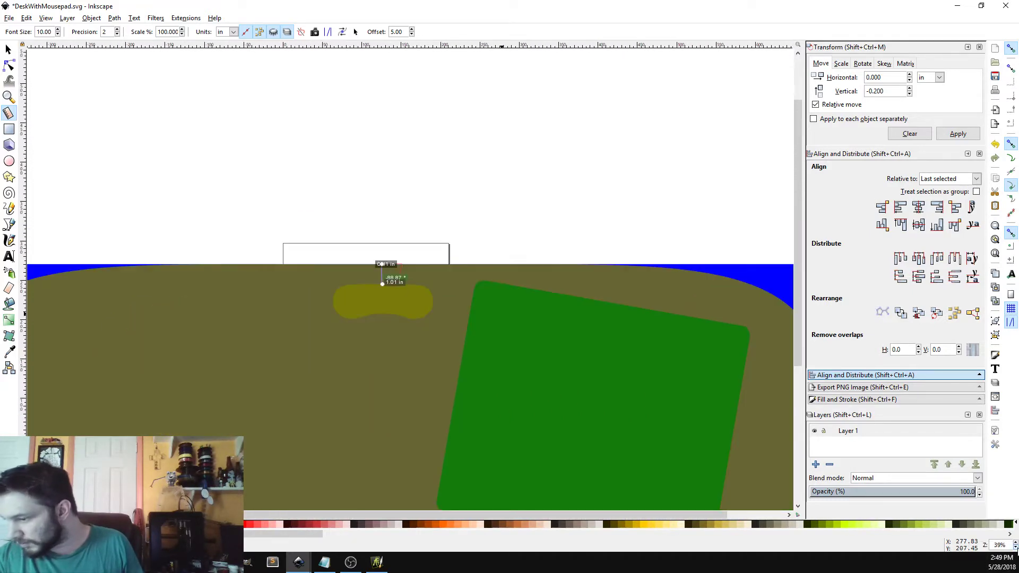
scroll(1015, 548, down, 2)
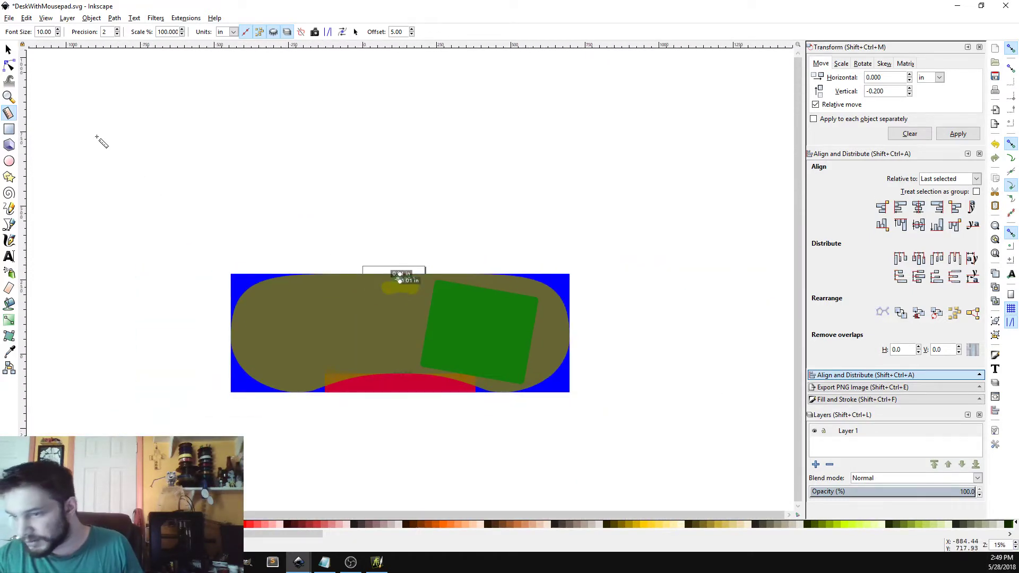
Cut the small shape out of the olive desk shape near its upper edge with Difference, keeping a duplicate of it in place.
click(8, 49)
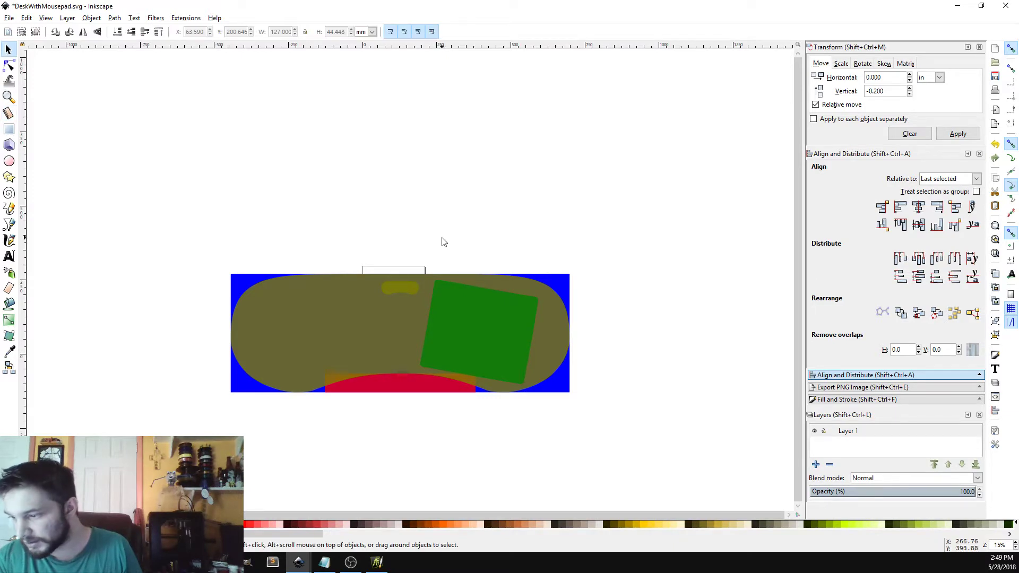
click(404, 288)
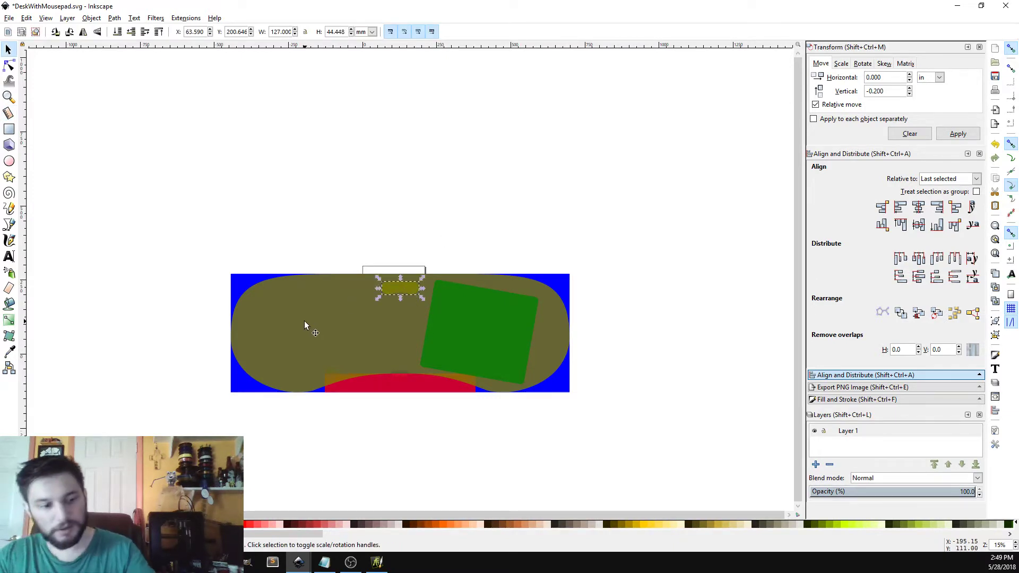
shift+click(320, 327)
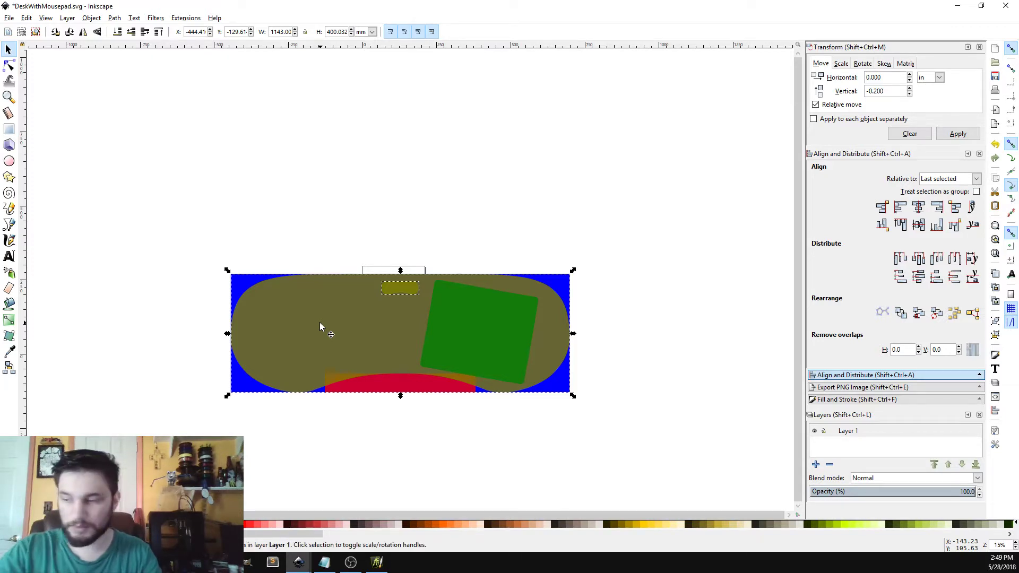
click(350, 100)
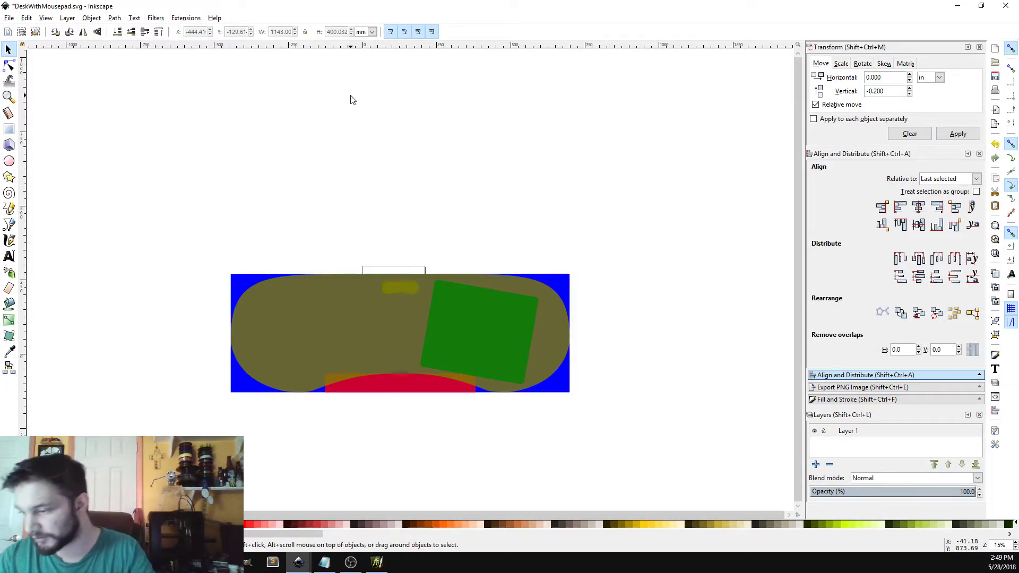
click(403, 288)
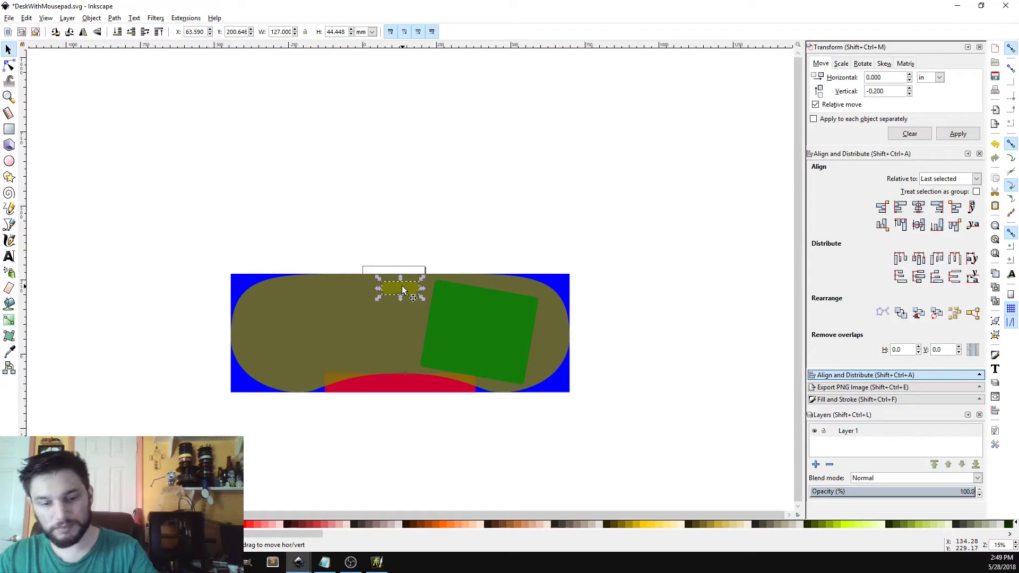
shift+click(301, 330)
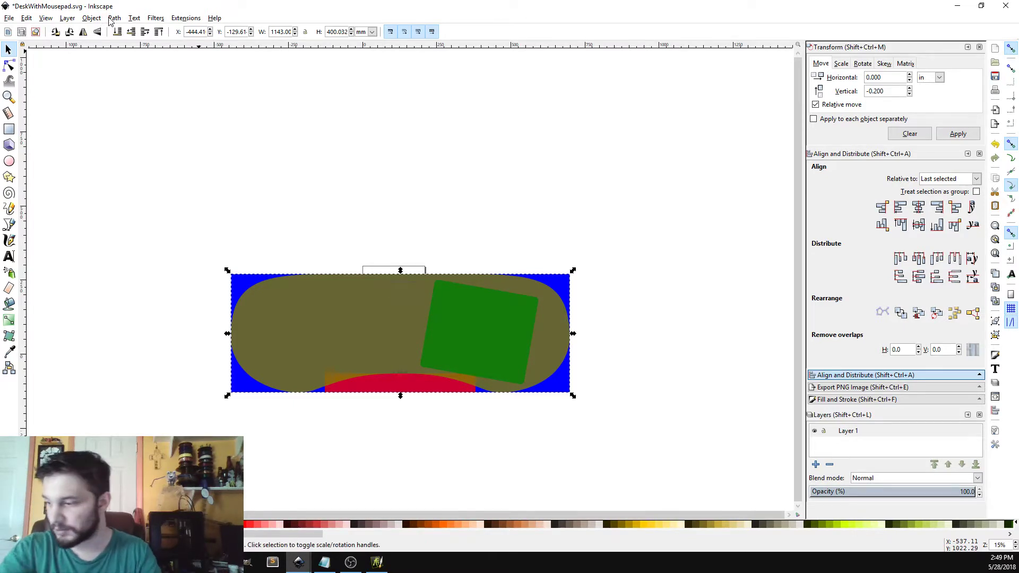
Rotate the remaining small shape by 90° and move it to the desk's left end, at about X -411 mm, Y 14 mm.
click(408, 290)
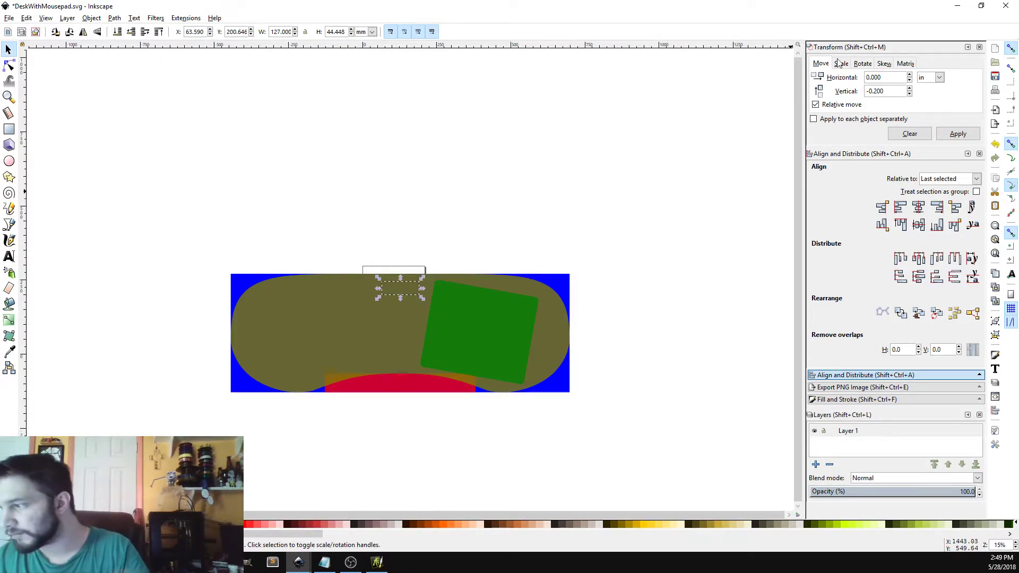
click(860, 63)
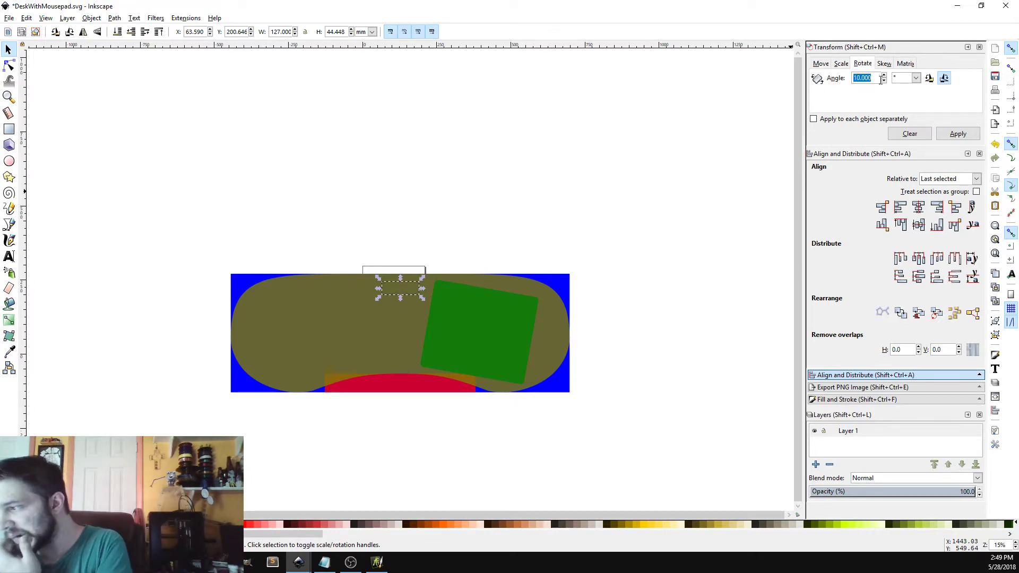
text(90)
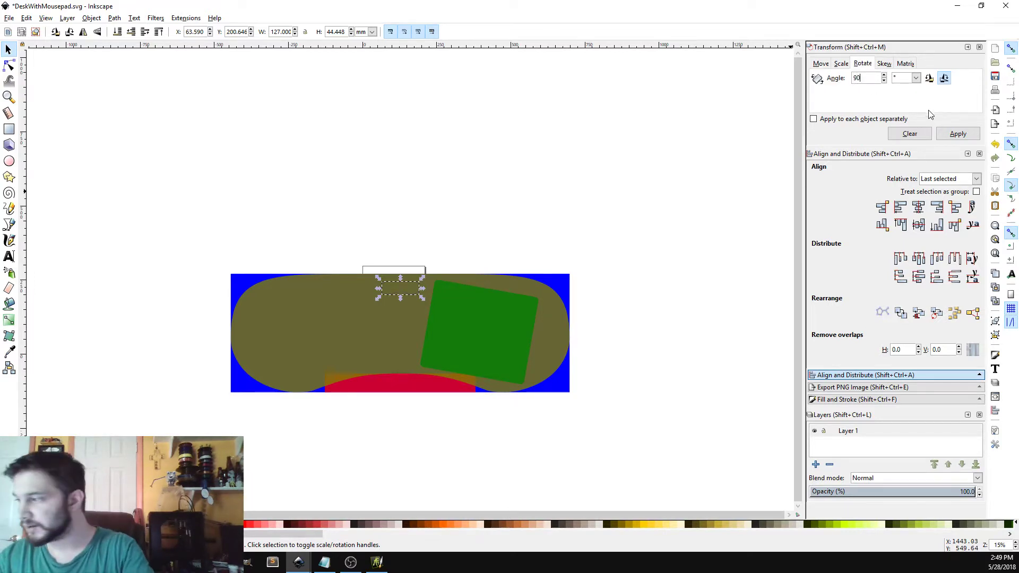
click(943, 135)
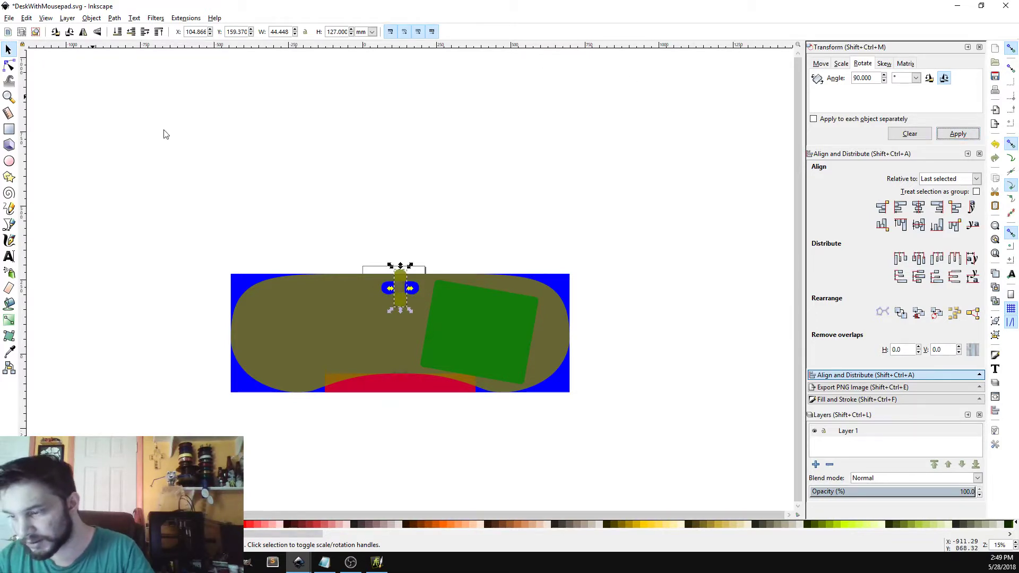
drag(399, 295, 243, 340)
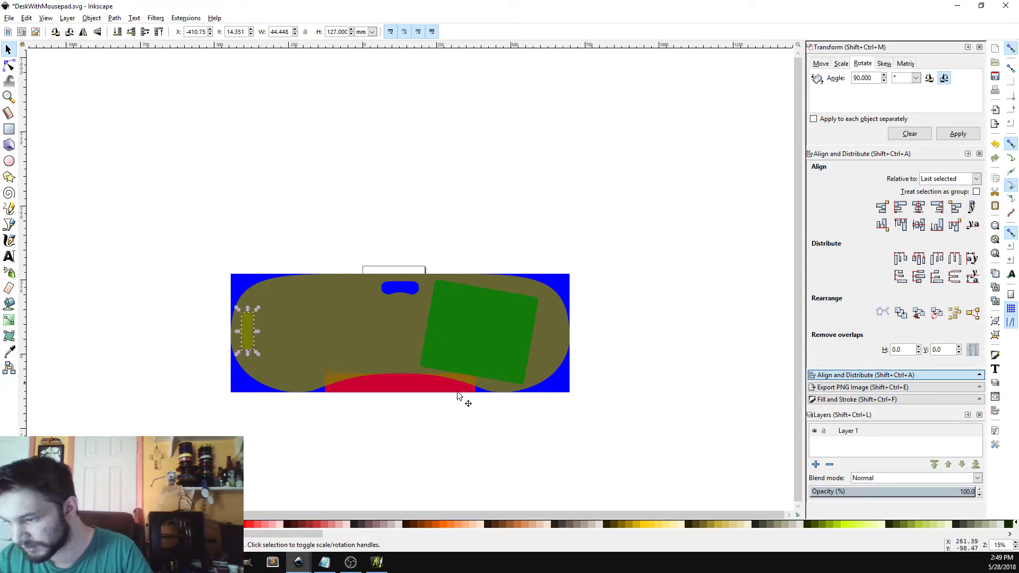
Centre the rotated small shape vertically on the olive desk shape, and clear the selection.
click(1016, 543)
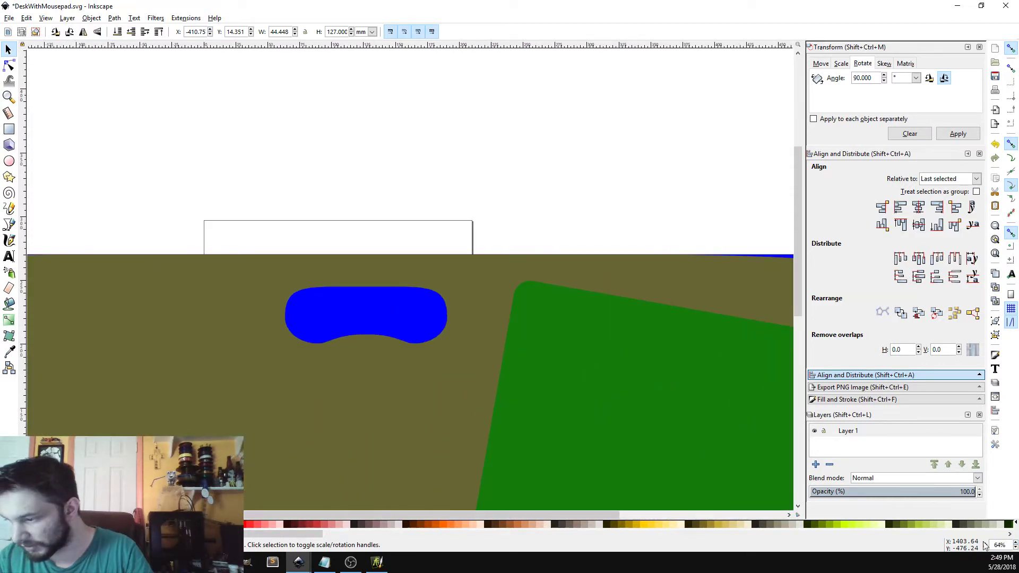
drag(529, 515, 312, 512)
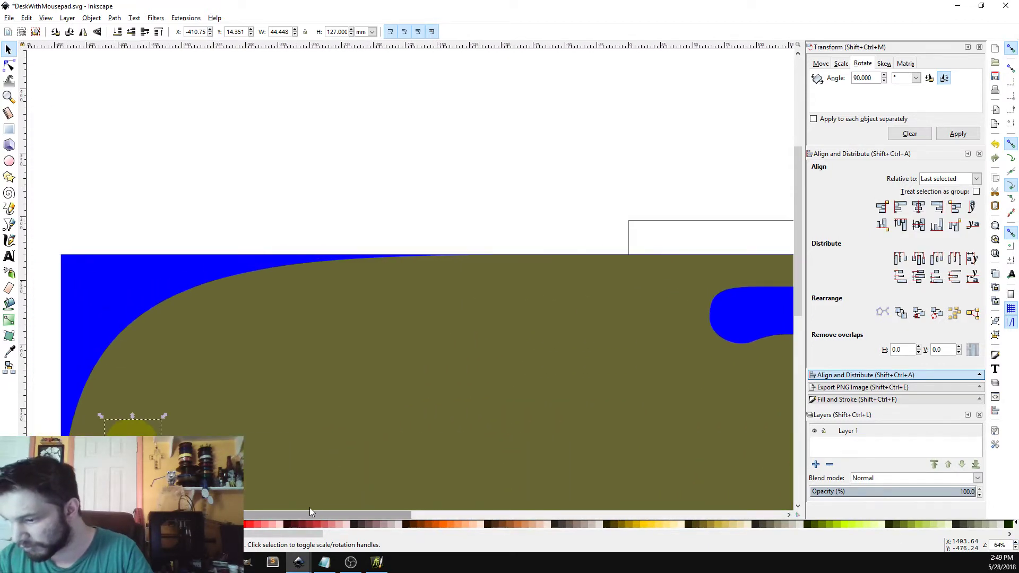
scroll(230, 417, down, 8)
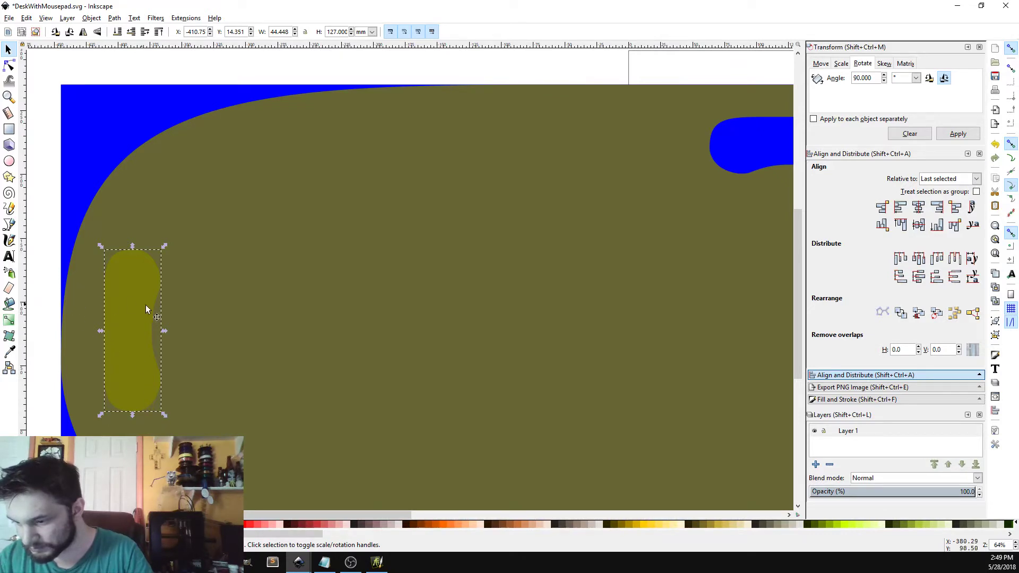
shift+click(257, 301)
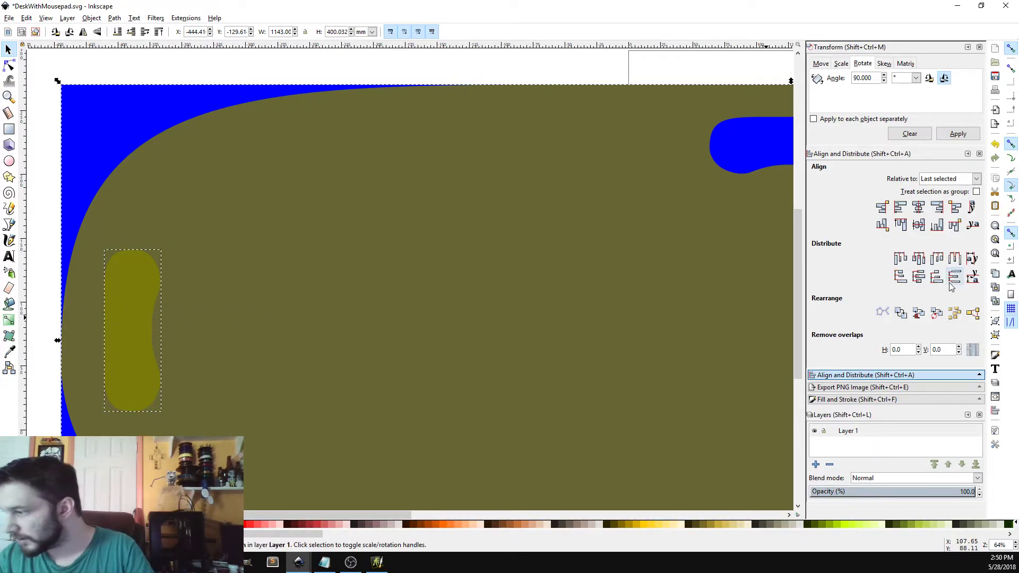
click(919, 225)
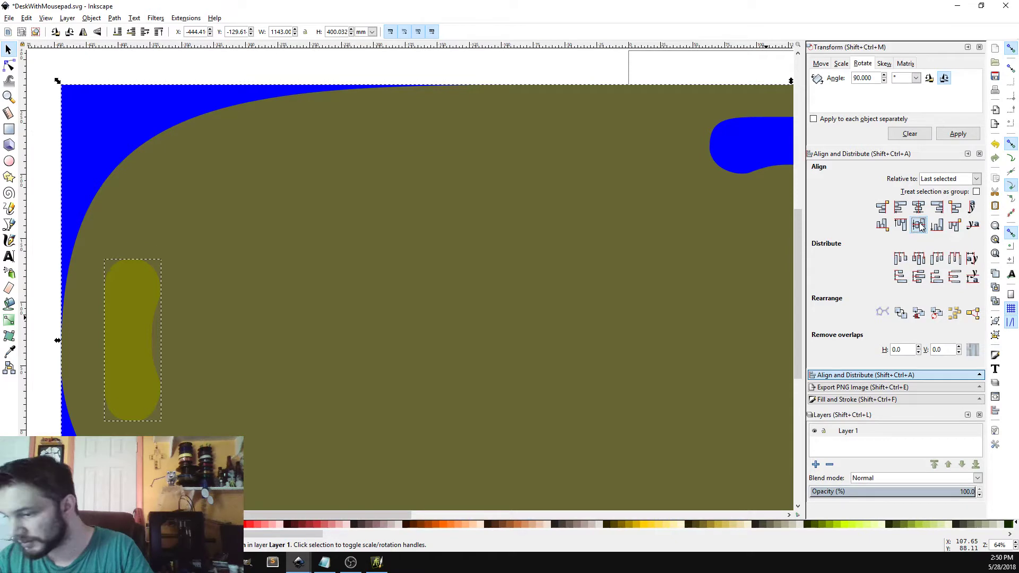
click(37, 340)
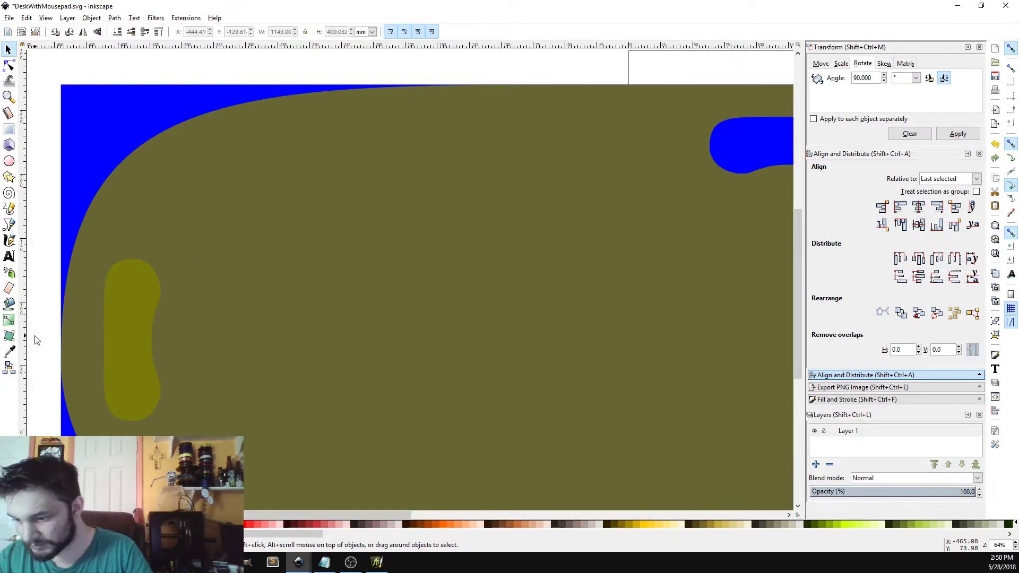
Measure the gaps between the desk's left edge and the upper and lower corners of the rotated small shape.
click(129, 336)
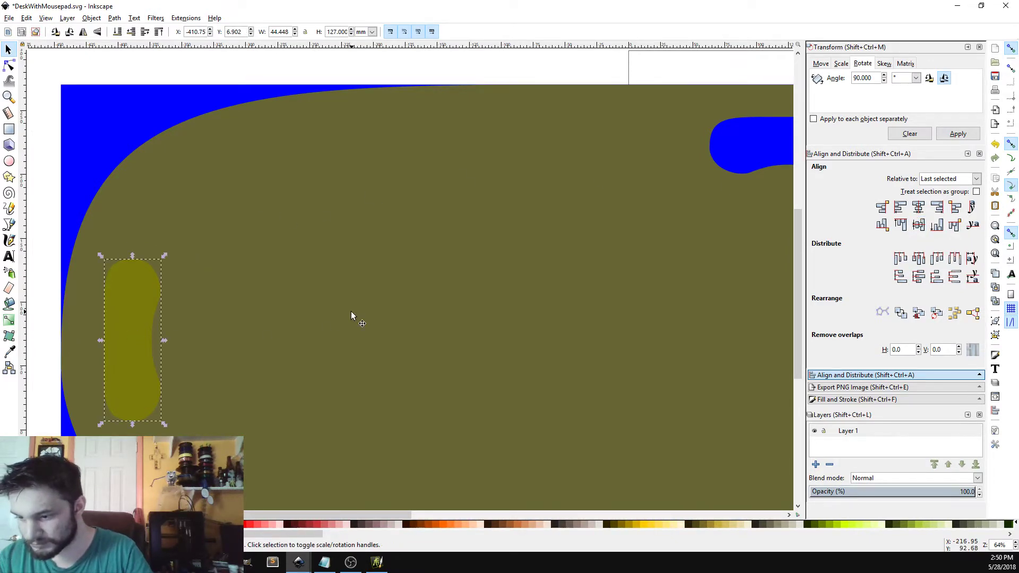
click(8, 113)
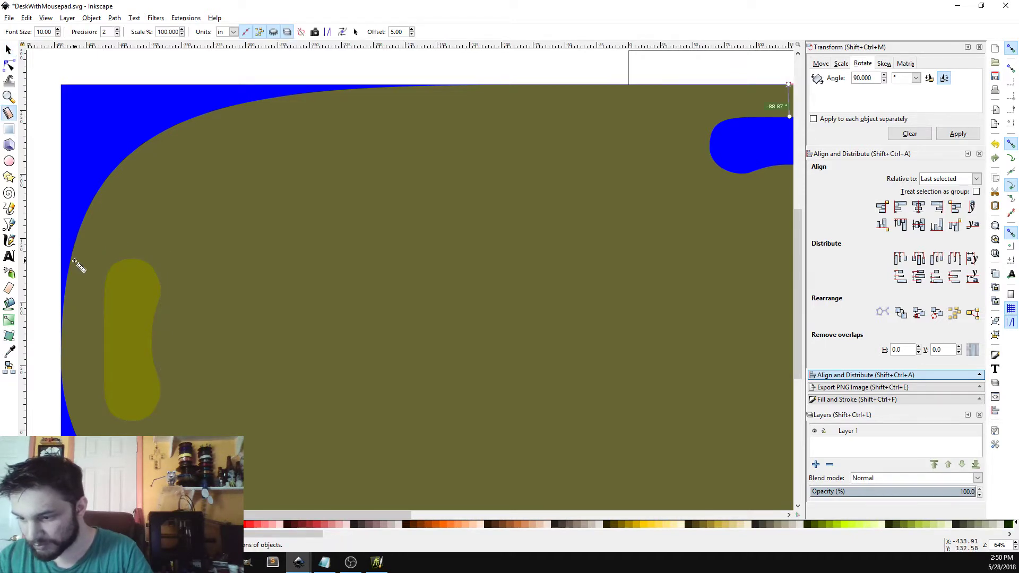
drag(73, 252, 108, 272)
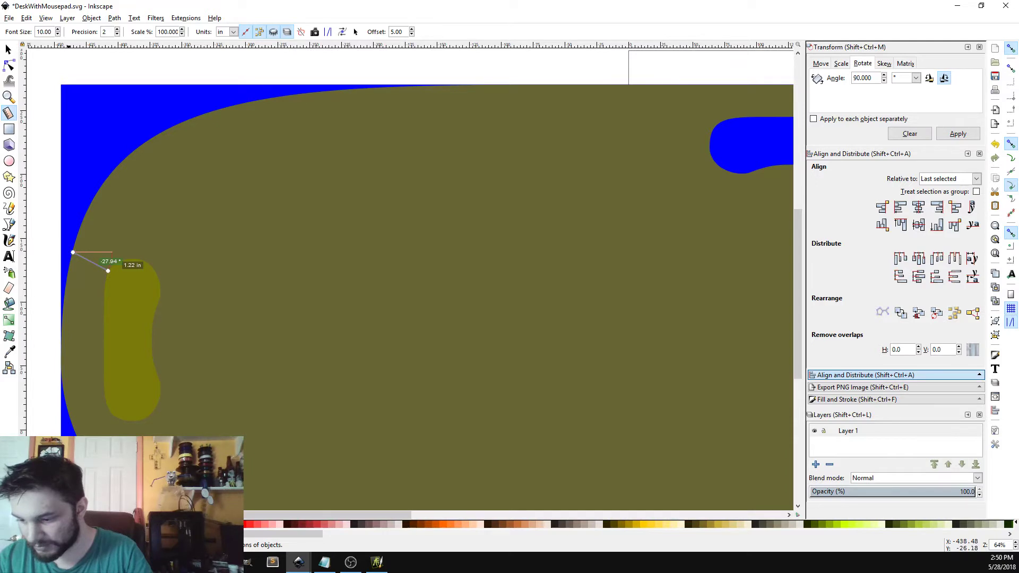
drag(73, 429, 108, 408)
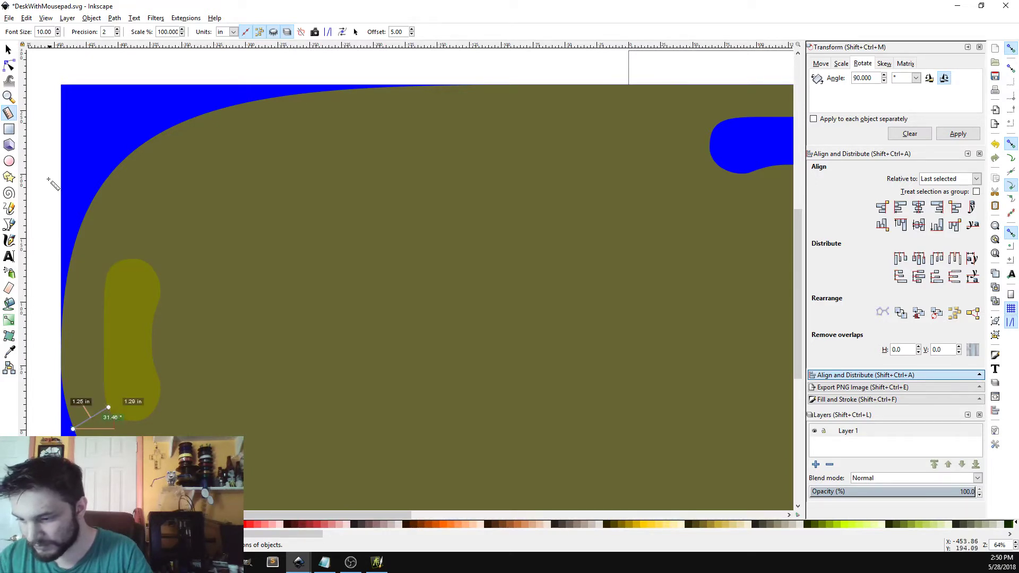
Cut the rotated small shape out of the desk's left end with a Difference operation.
click(8, 49)
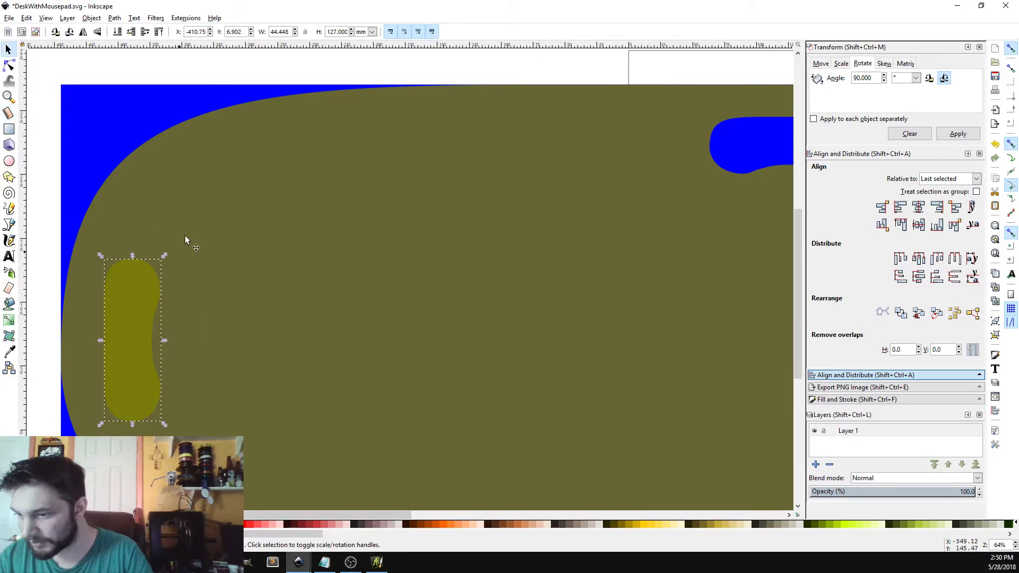
shift+click(317, 226)
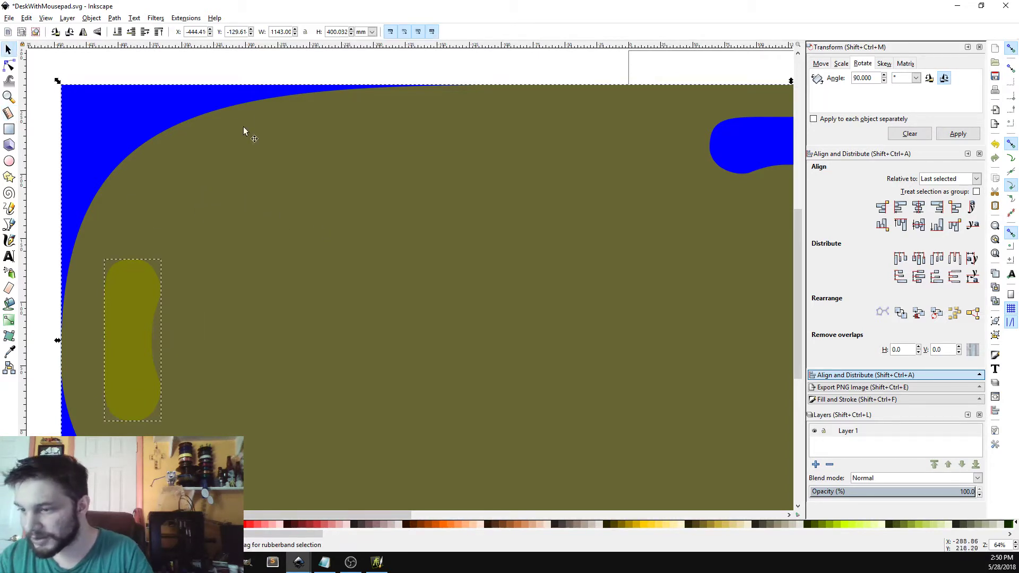
click(115, 18)
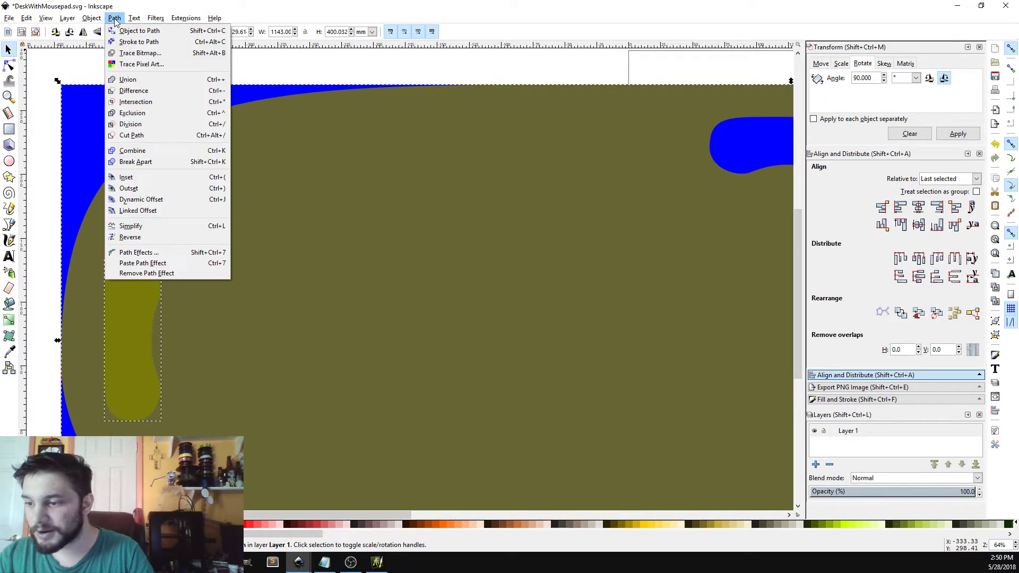
click(115, 18)
key(ctrl+minus)
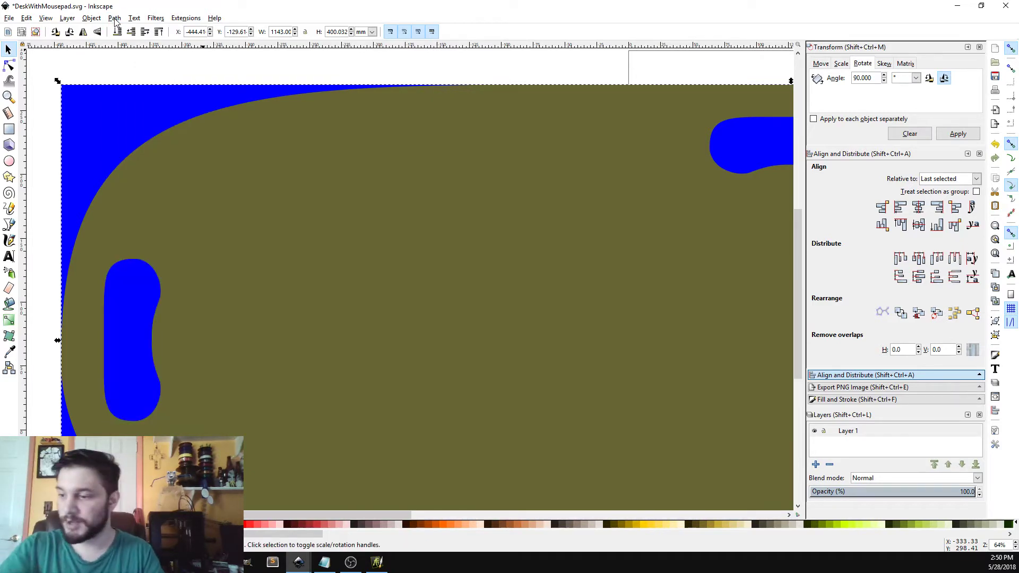
Rotate the green mousepad shape by -5° and move it to about X 223 mm, Y -76 mm, leaving nothing selected.
scroll(498, 301, down, 3)
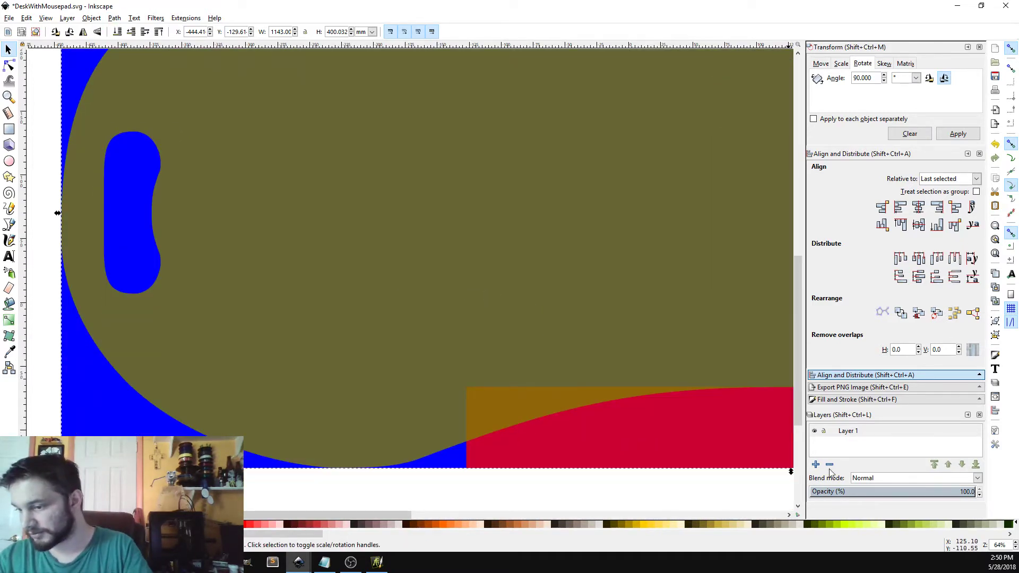
scroll(1015, 550, down, 5)
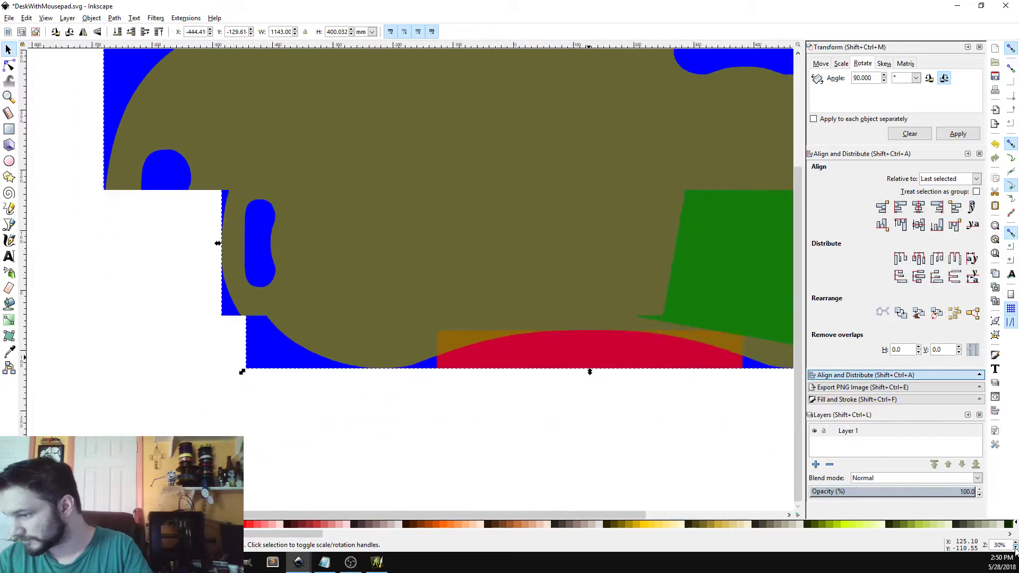
drag(512, 514, 571, 506)
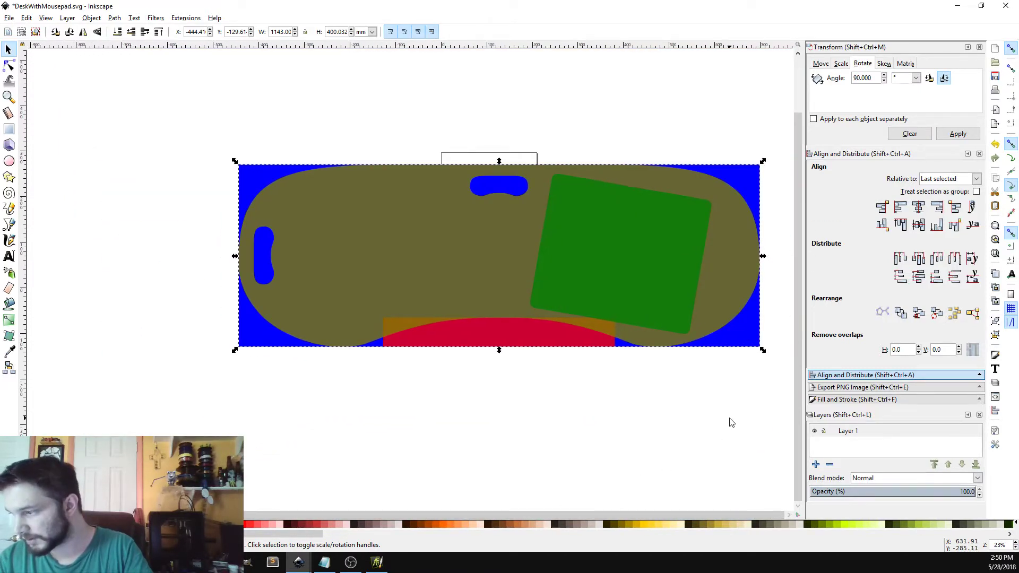
click(649, 248)
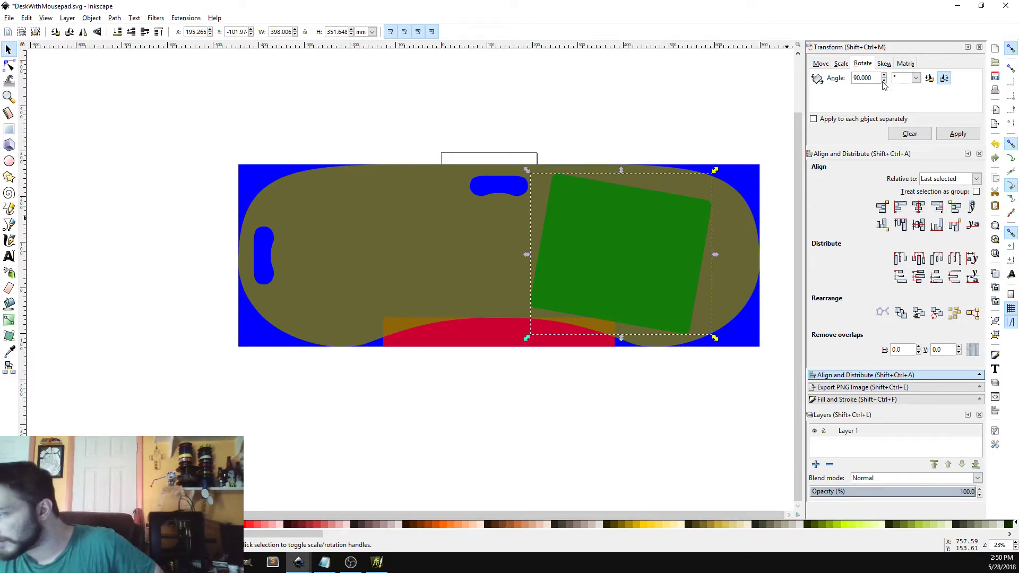
drag(878, 78, 804, 77)
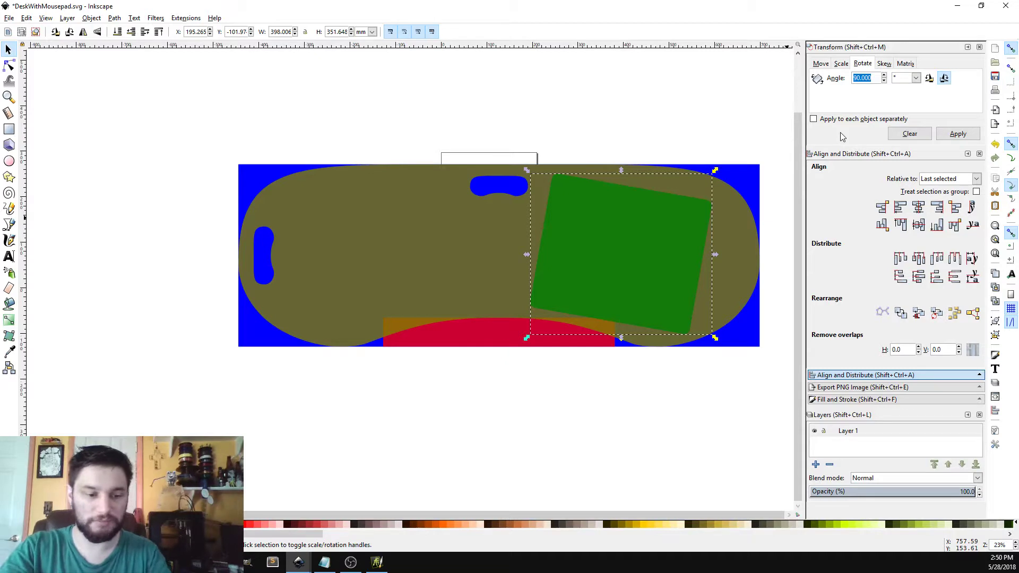
text(-5)
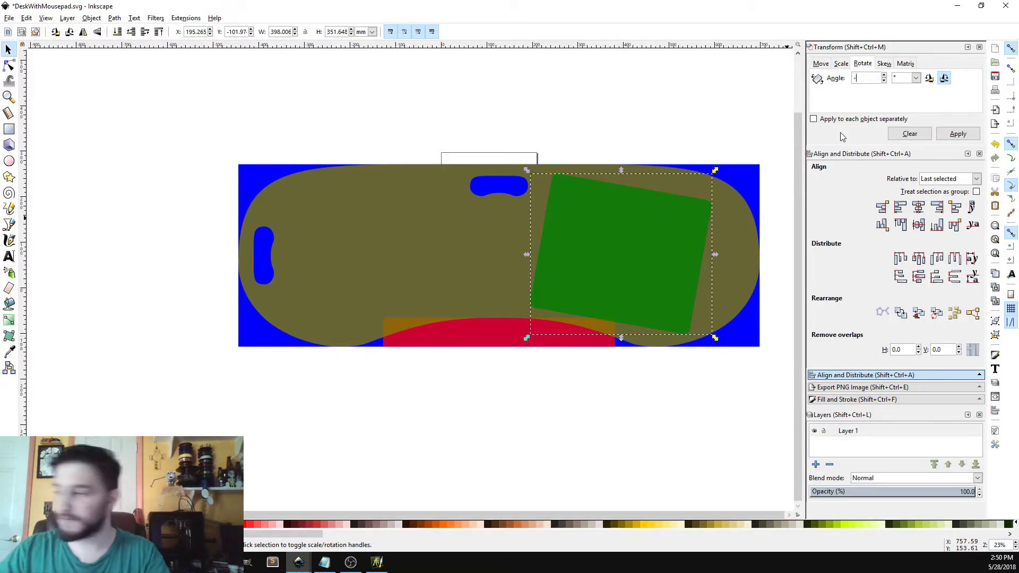
click(954, 139)
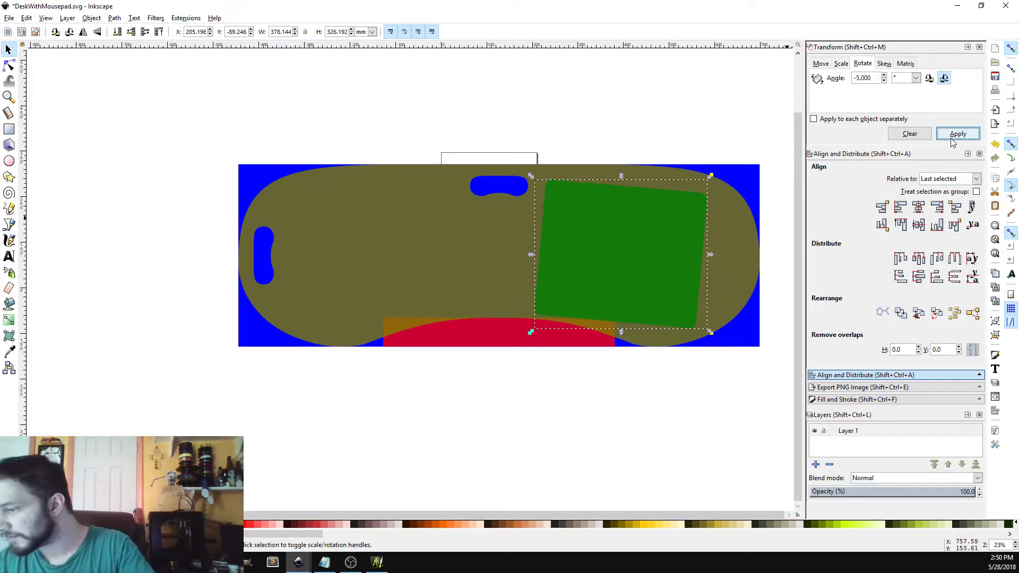
click(953, 139)
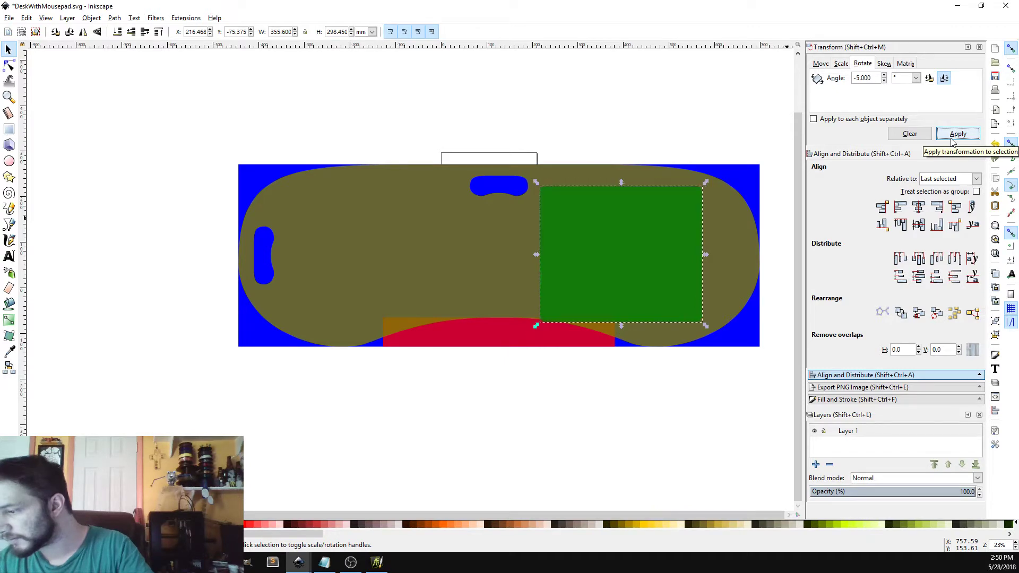
click(953, 139)
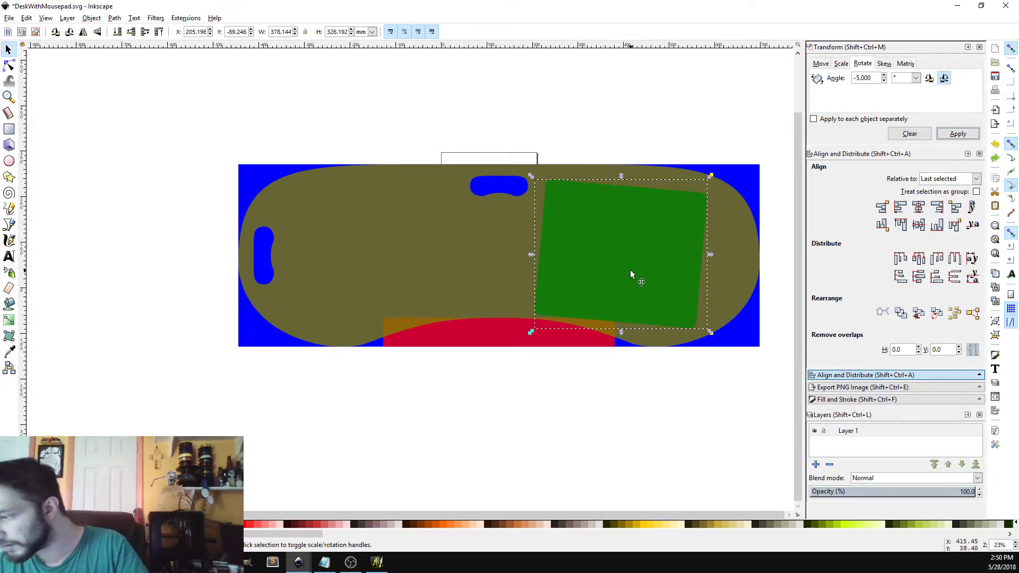
drag(631, 271, 639, 262)
click(647, 435)
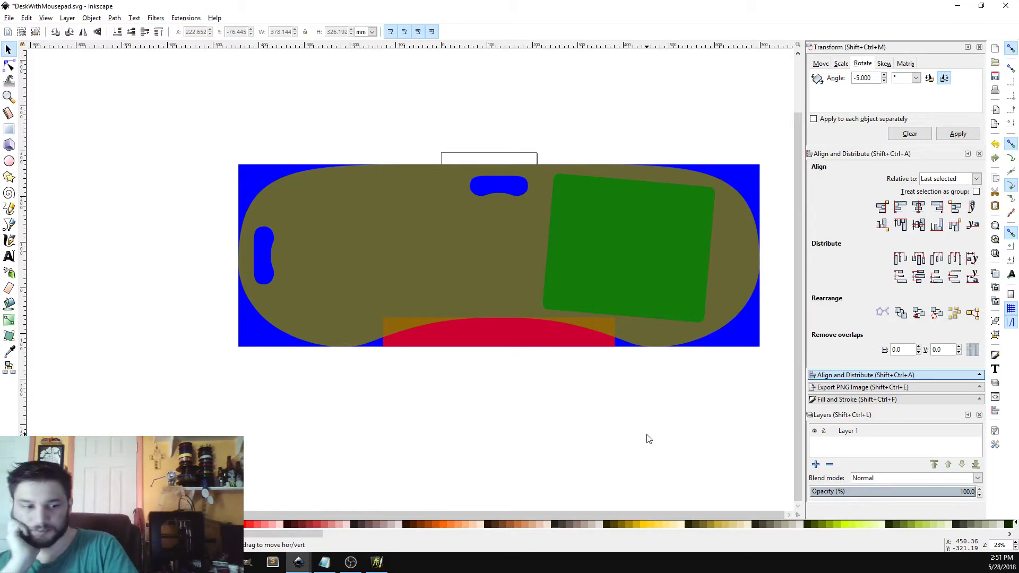
Compare the mousepad's previous and new placements by undoing and redoing its rotation and move.
key(ctrl+z)
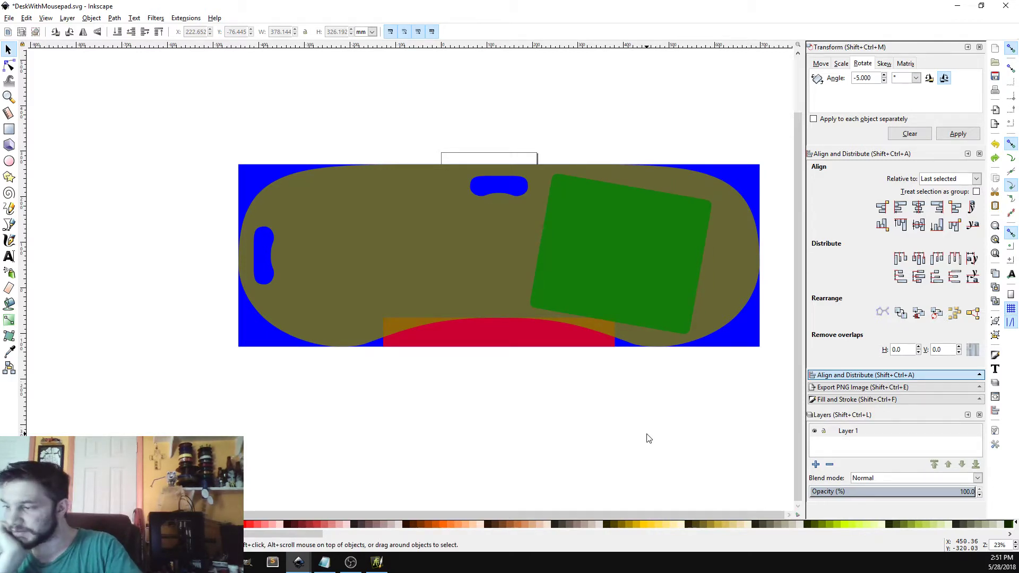
key(ctrl+shift+z)
key(ctrl+shift+z)
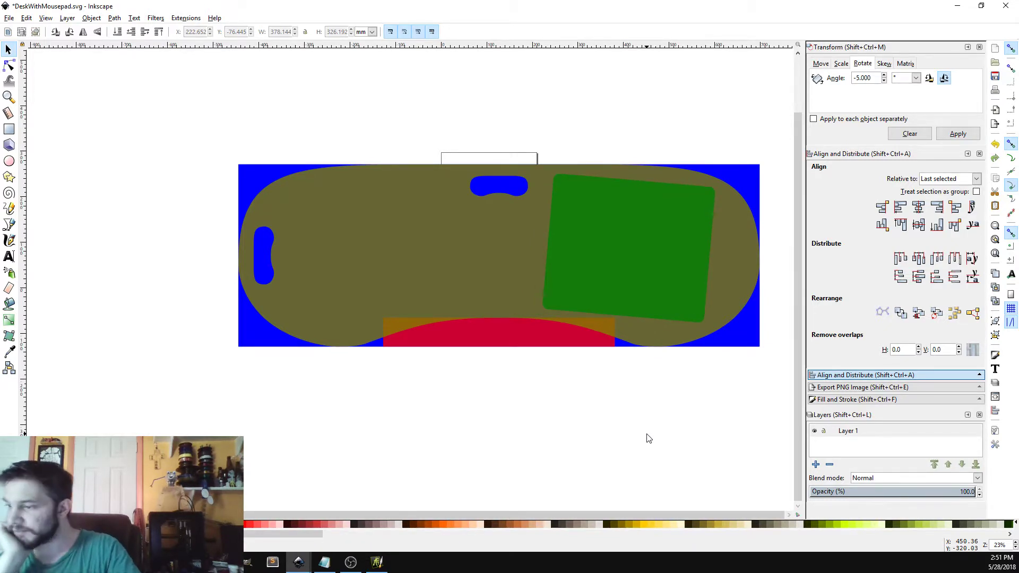
key(ctrl+z)
key(ctrl+z)
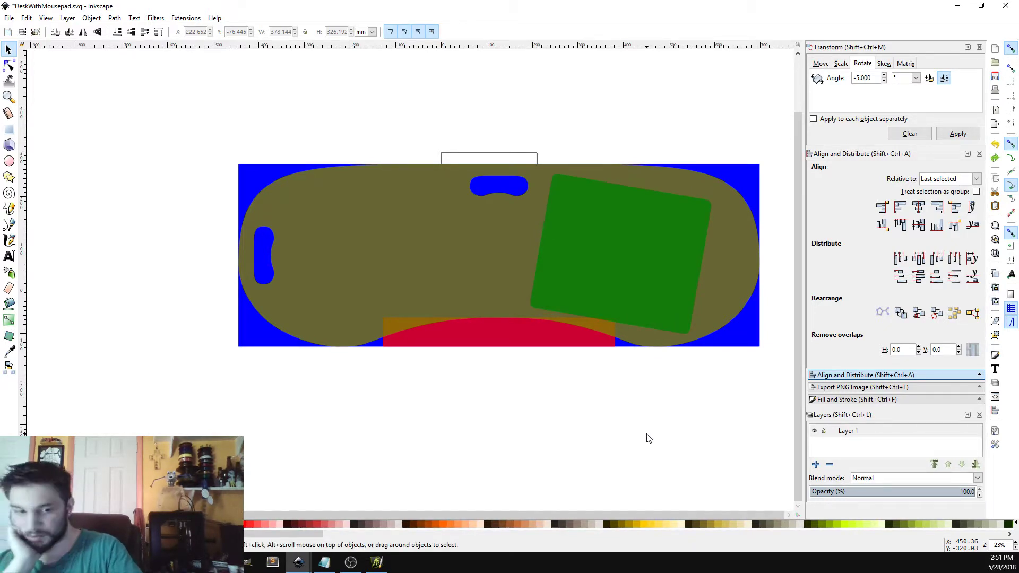
key(ctrl+shift+z)
key(ctrl+shift+z)
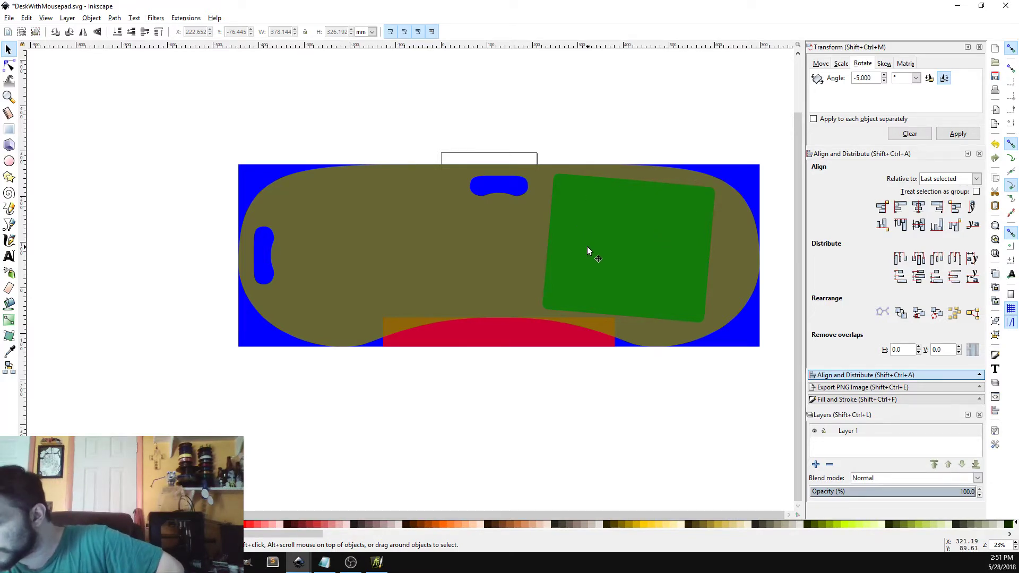
Measure the gap between the desk's upper edge and the mousepad's upper-left corner, and inspect the clearance around its lower corners.
scroll(773, 371, up, 2)
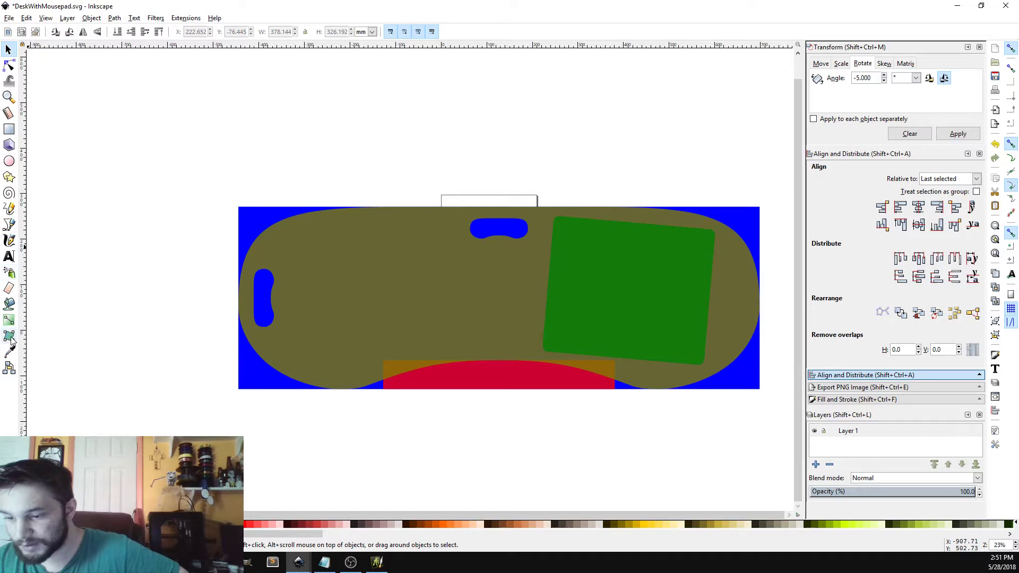
click(8, 112)
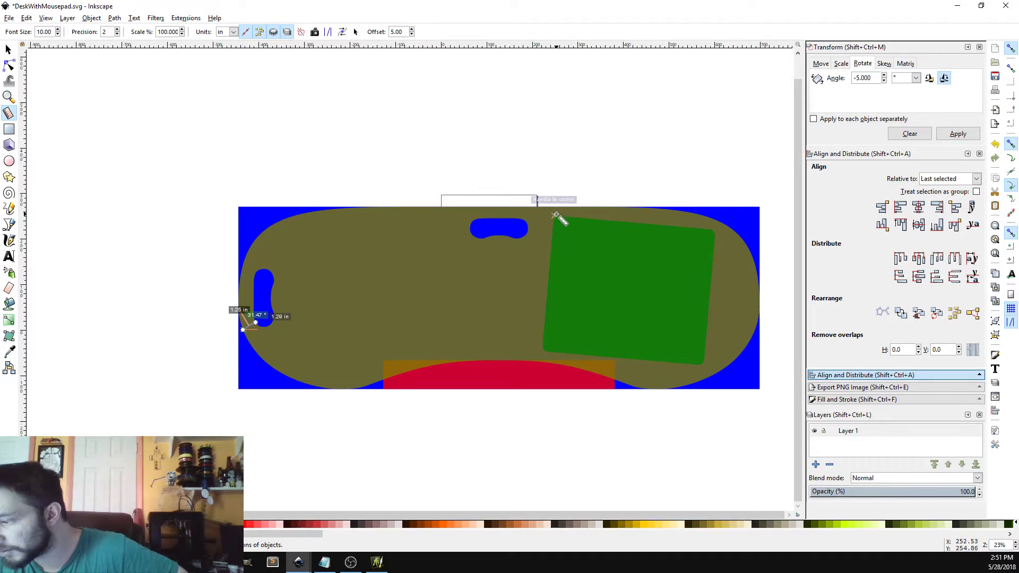
drag(557, 206, 554, 207)
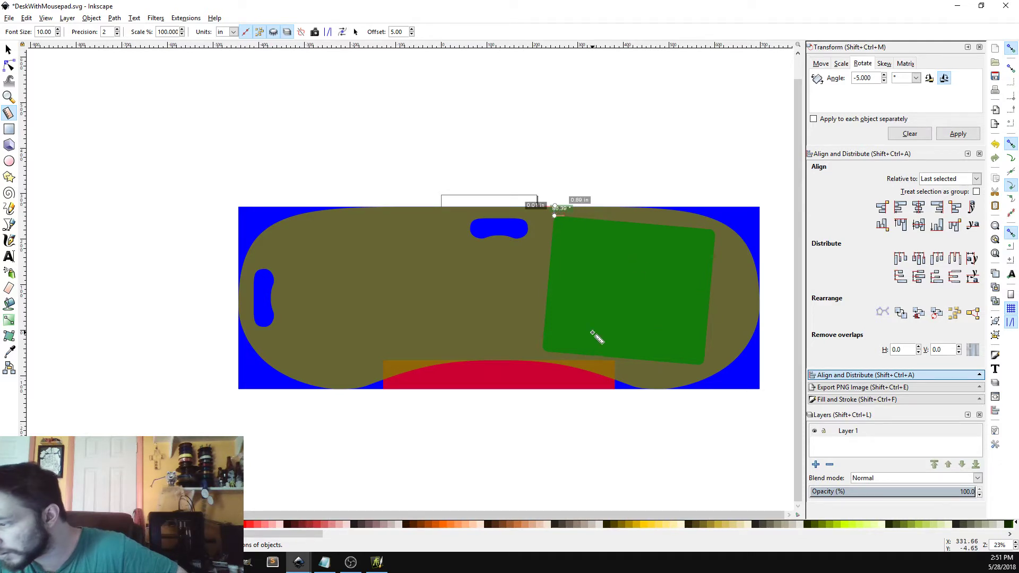
scroll(668, 437, up, 3)
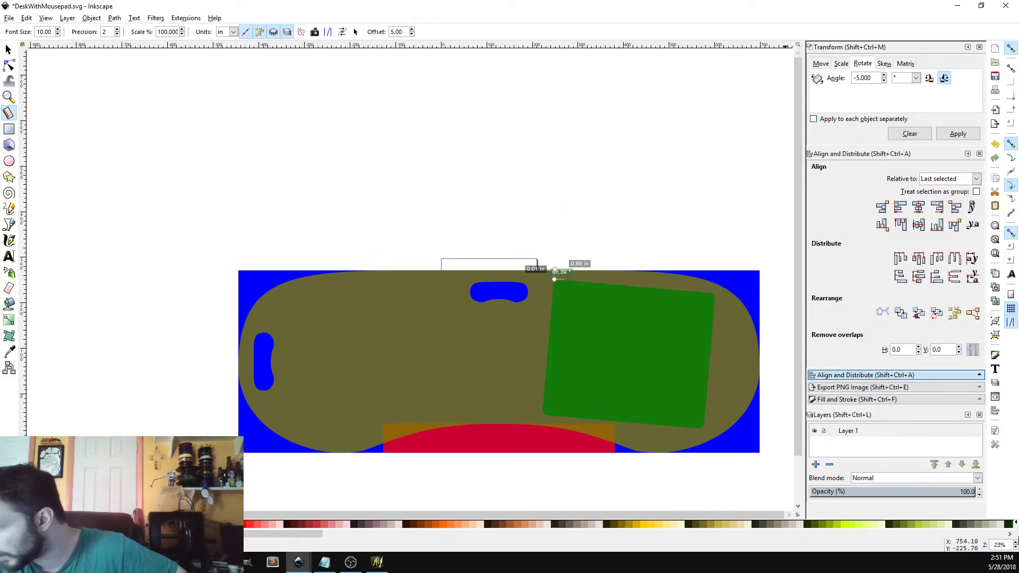
scroll(1015, 547, up, 5)
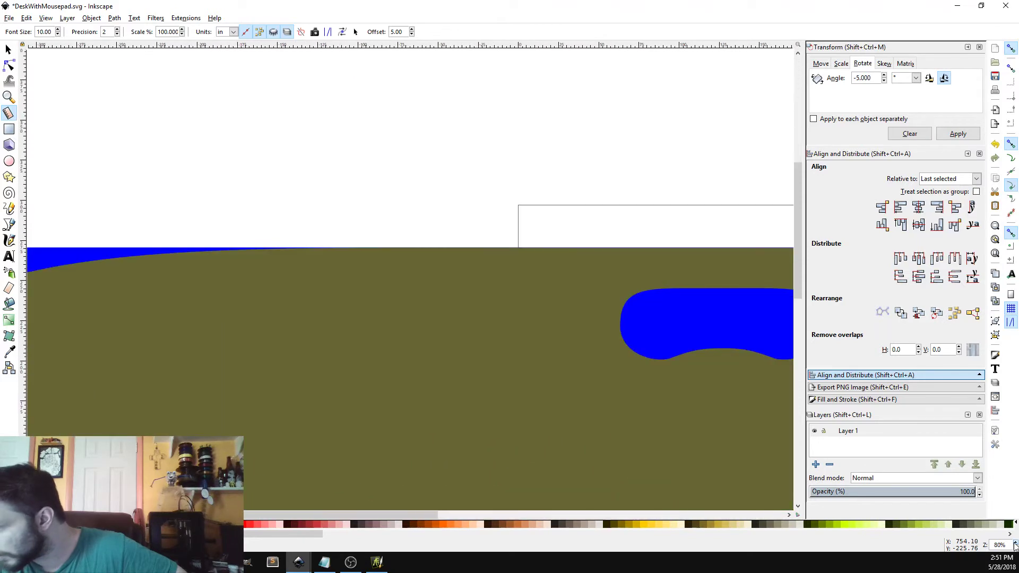
drag(423, 516, 628, 502)
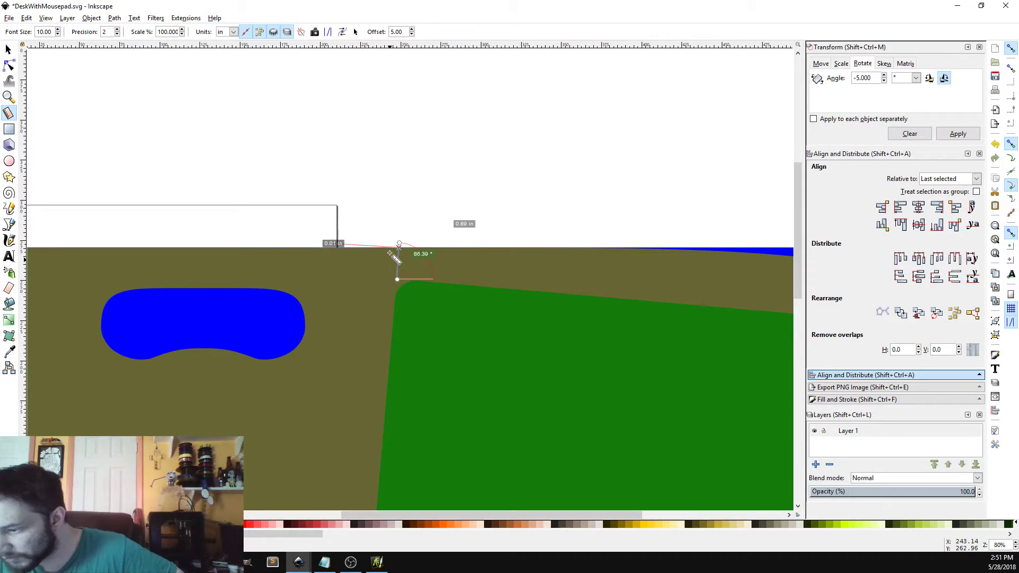
drag(403, 202, 400, 243)
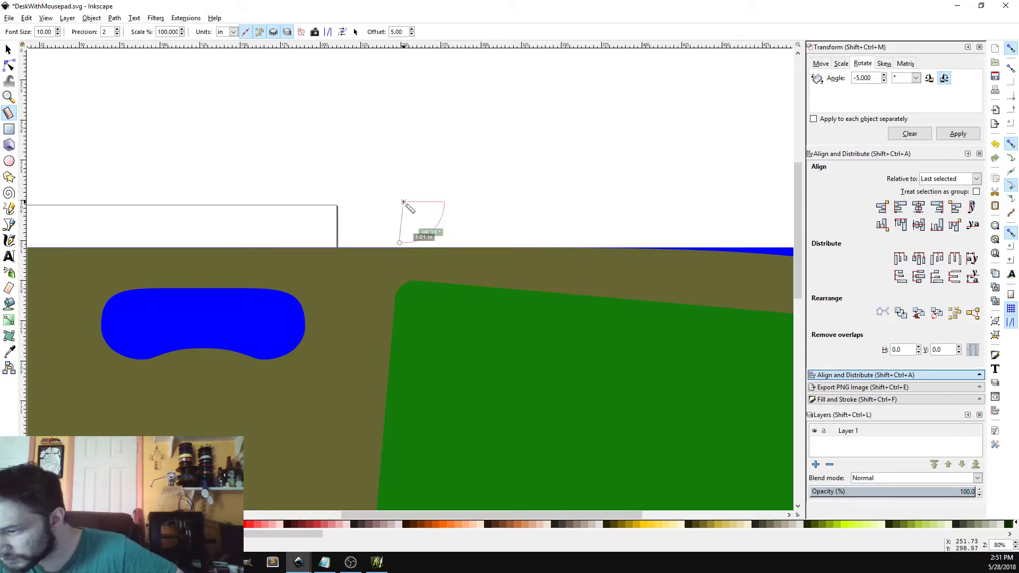
drag(410, 283, 493, 182)
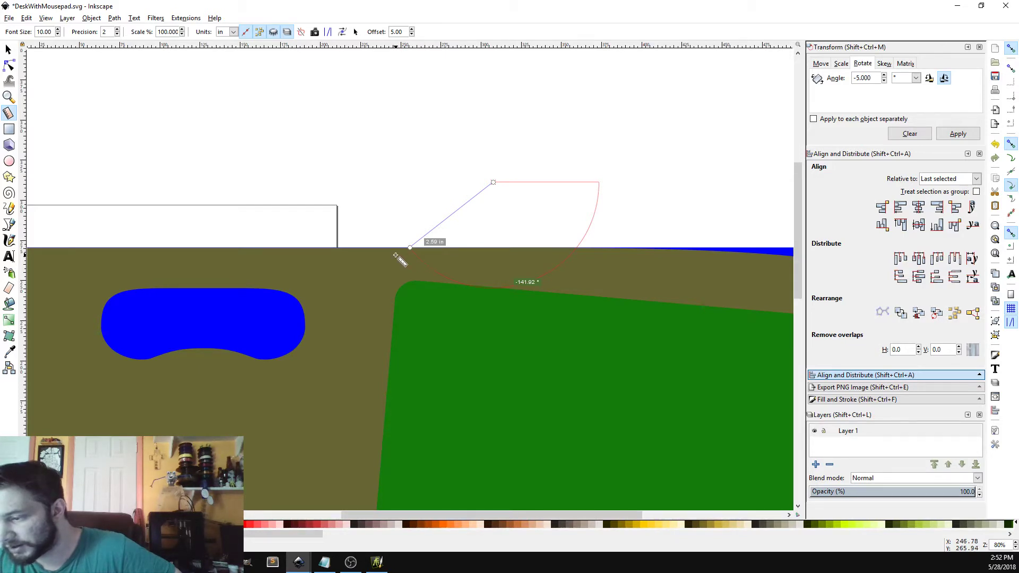
drag(402, 248, 403, 253)
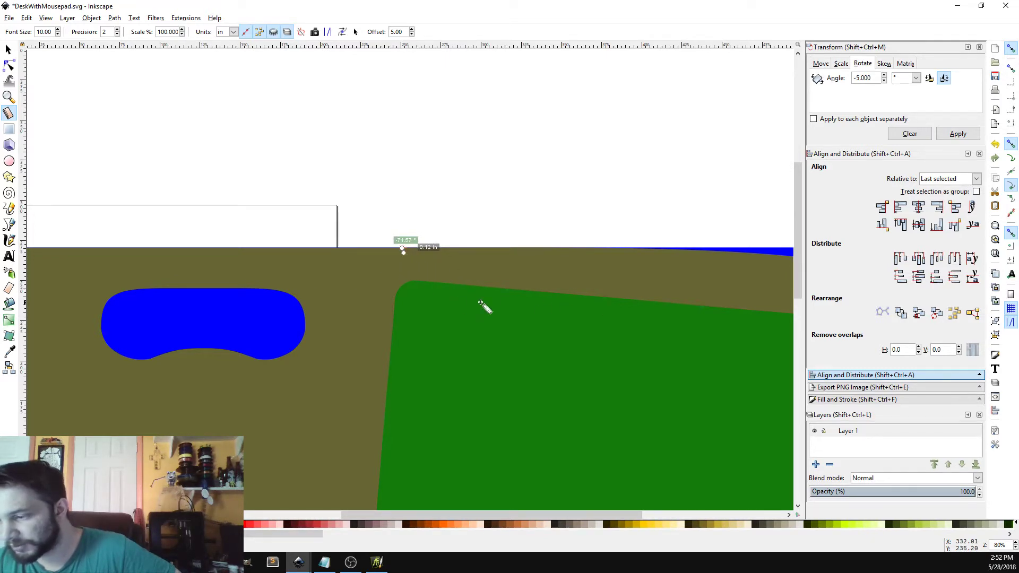
drag(478, 514, 626, 520)
scroll(674, 339, down, 10)
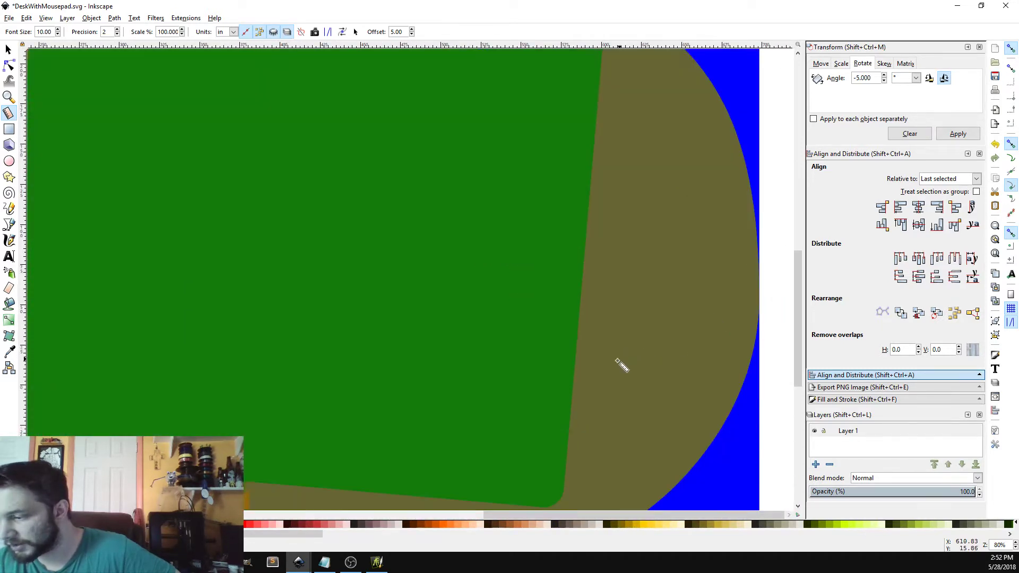
drag(537, 518, 337, 499)
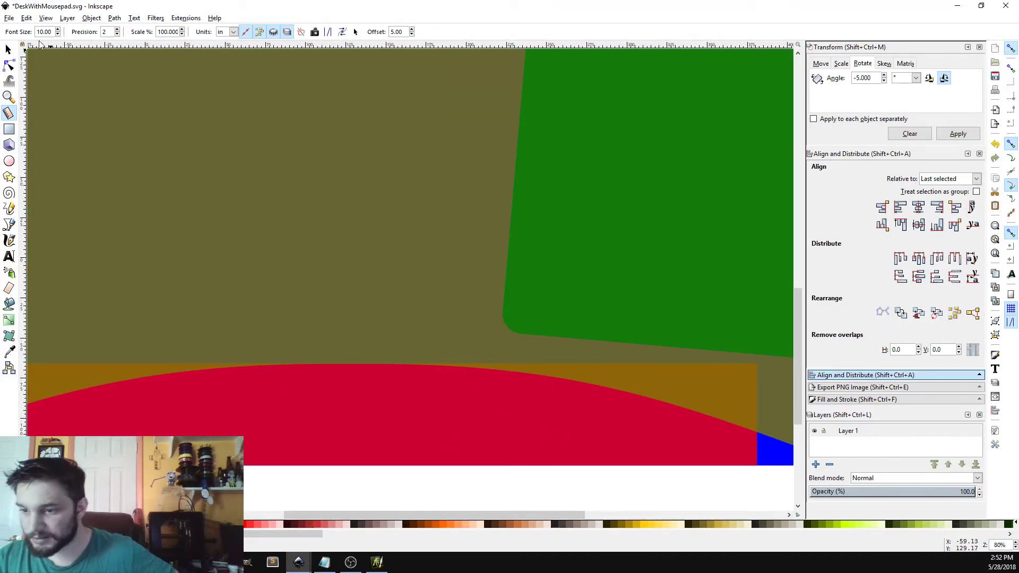
Leave the Measure tool and save the desk drawing under its existing file name.
click(8, 49)
scroll(672, 407, up, 8)
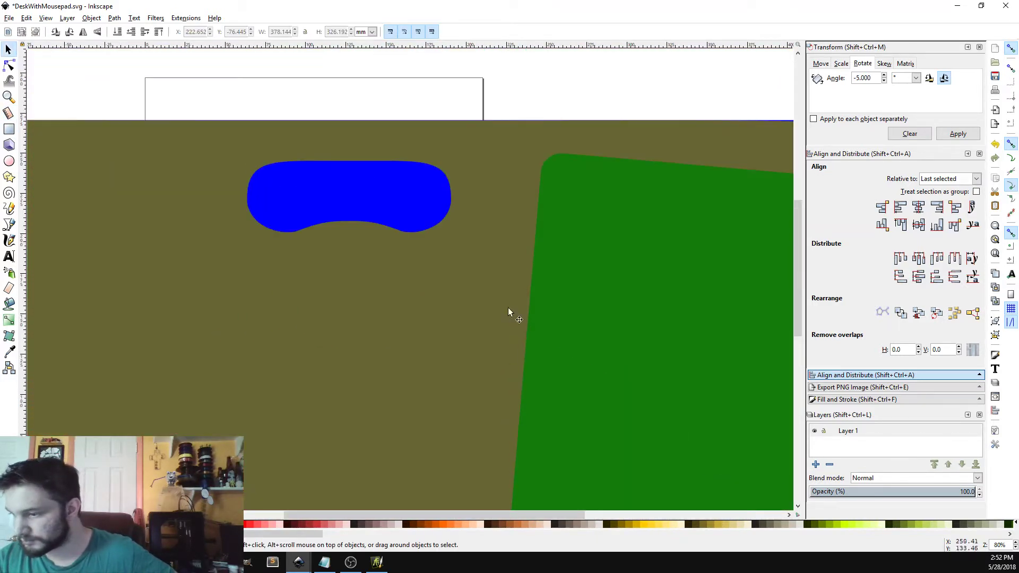
key(ctrl+s)
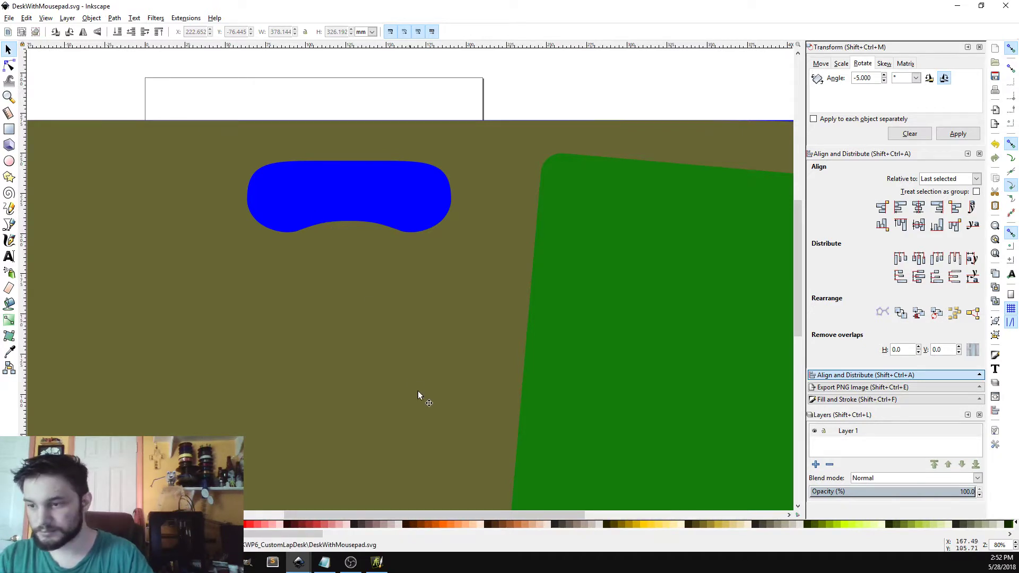
Save a copy of the drawing as DeskWithMousepad_ForShaper in Inkscape SVG format in the GKWP6_CustomLapDesk folder.
drag(427, 512, 516, 505)
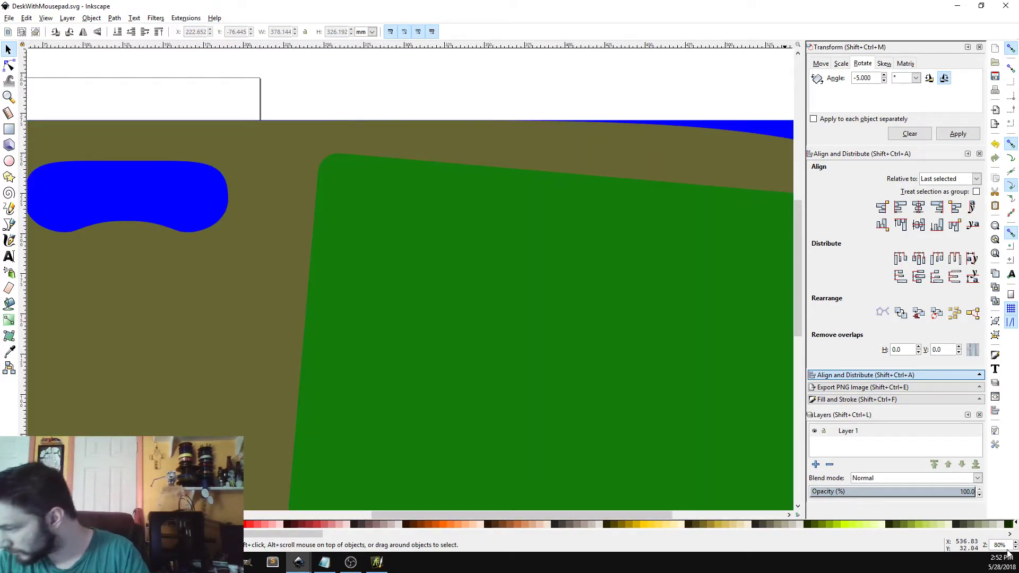
scroll(1015, 551, down, 5)
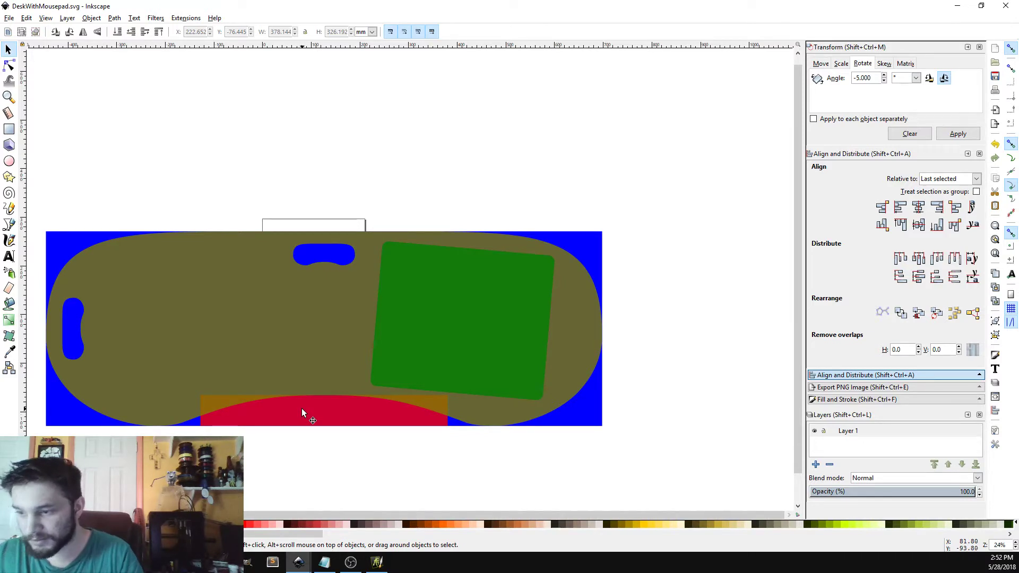
click(8, 18)
click(35, 101)
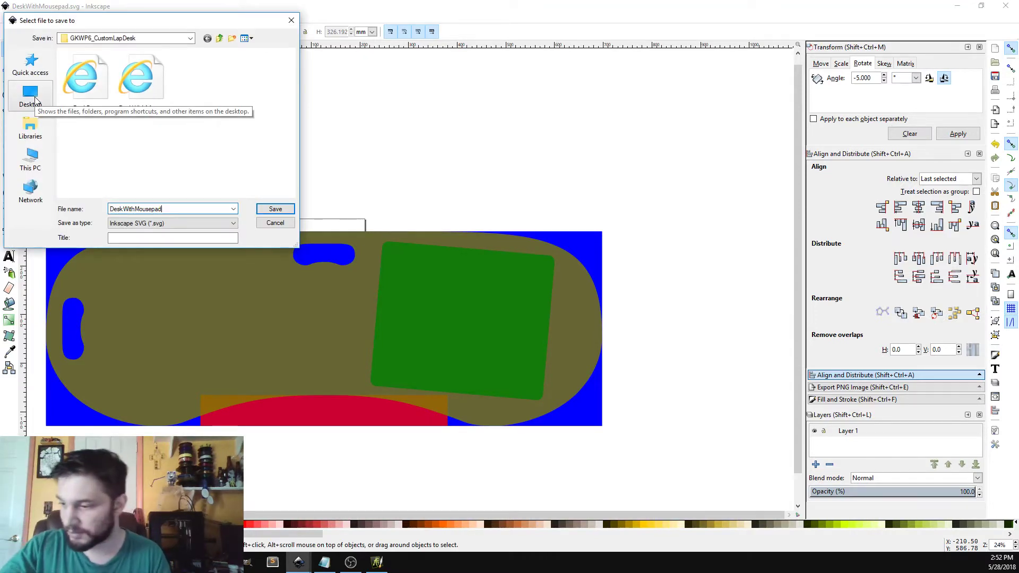
text(_F)
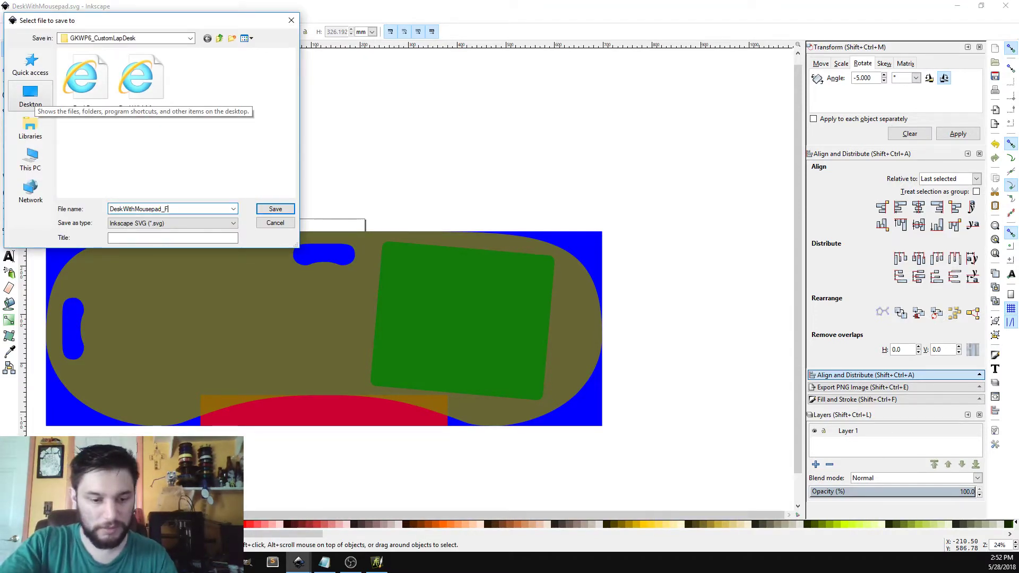
text(orShaper)
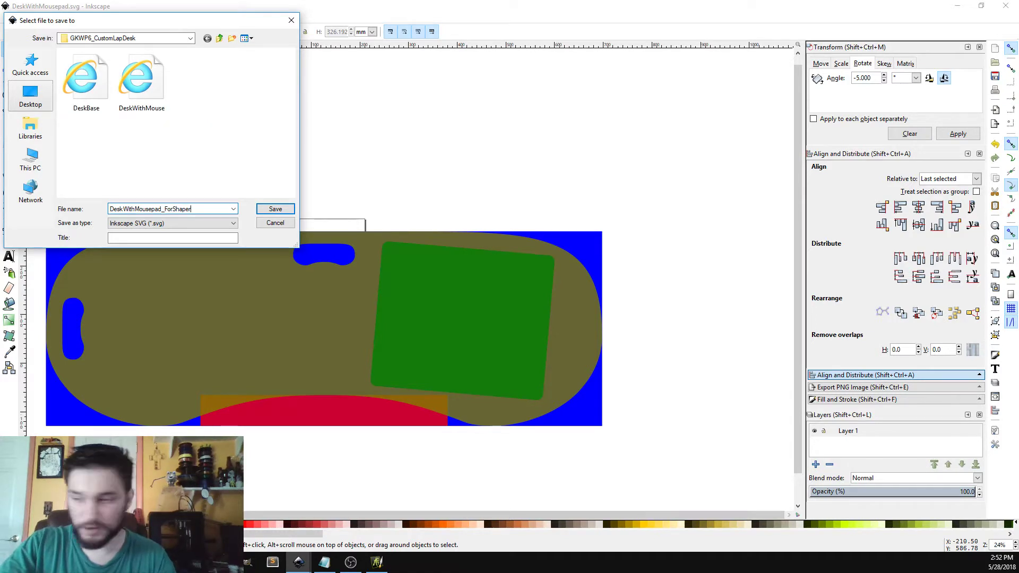
key(Return)
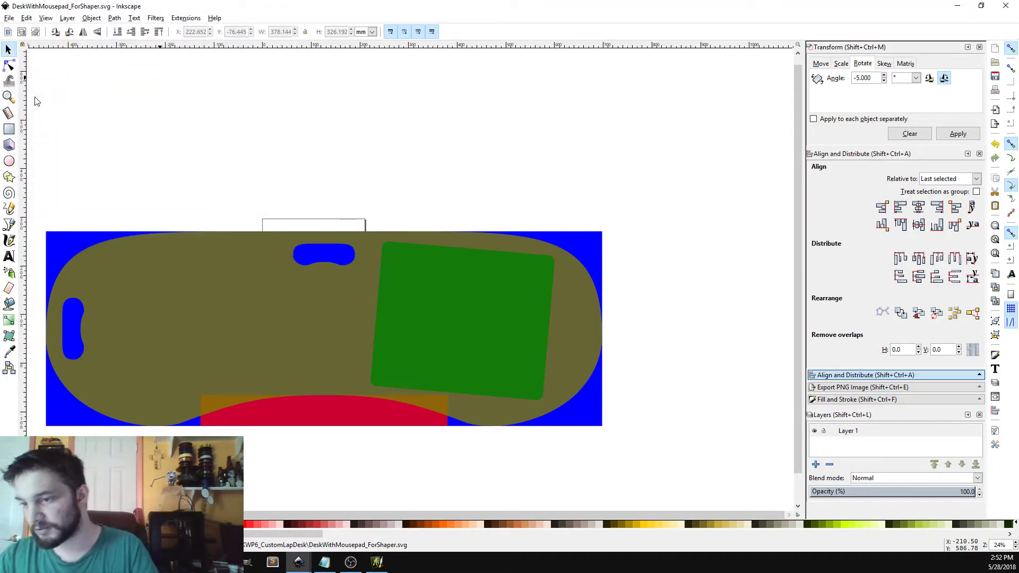
Delete the red shape at the desk's lower edge and the blue background rectangle behind the desk.
click(319, 413)
key(Delete)
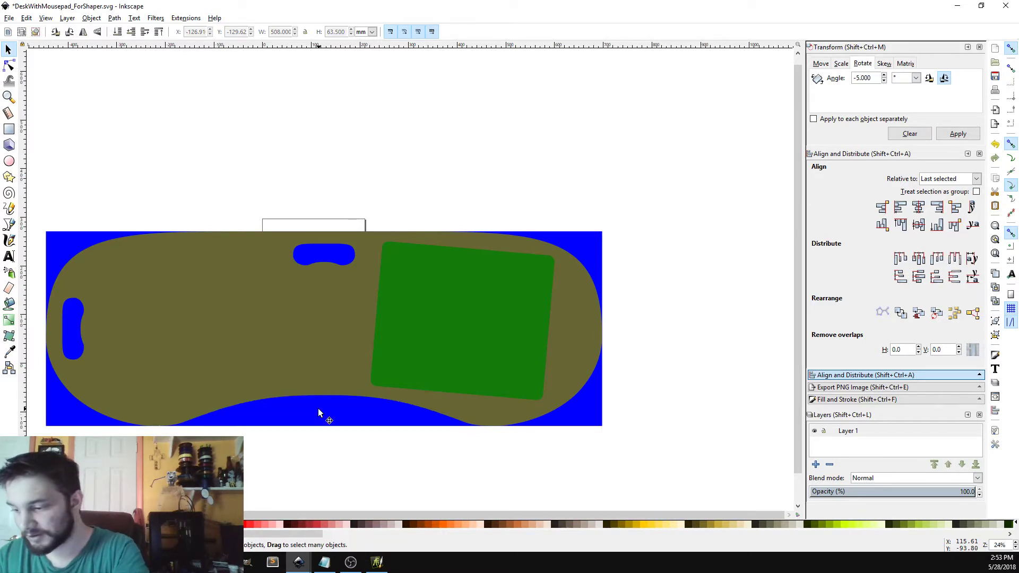
click(320, 413)
key(Delete)
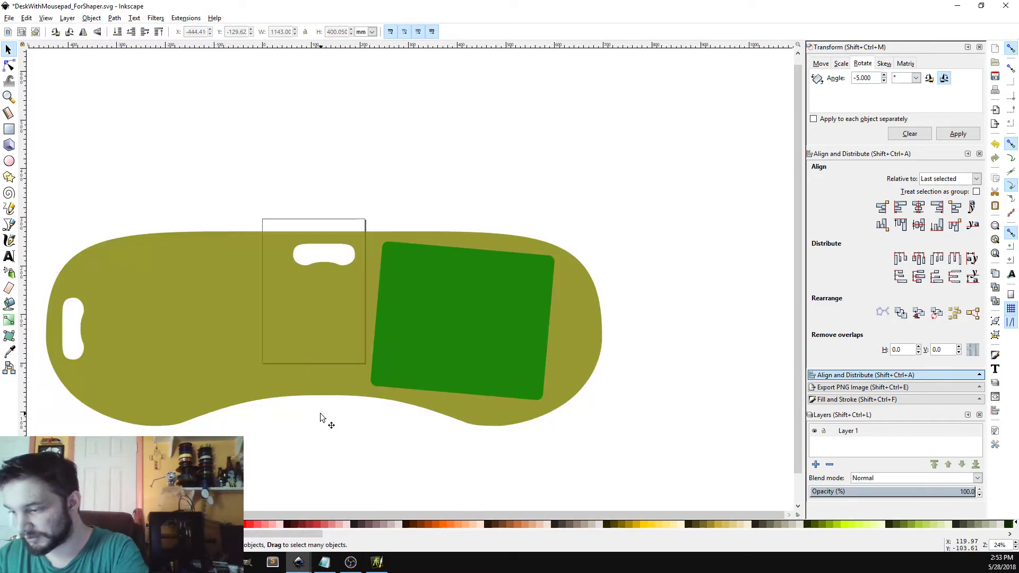
Make the fills of the desk body and the mousepad area fully opaque by setting their alpha to 255.
click(313, 339)
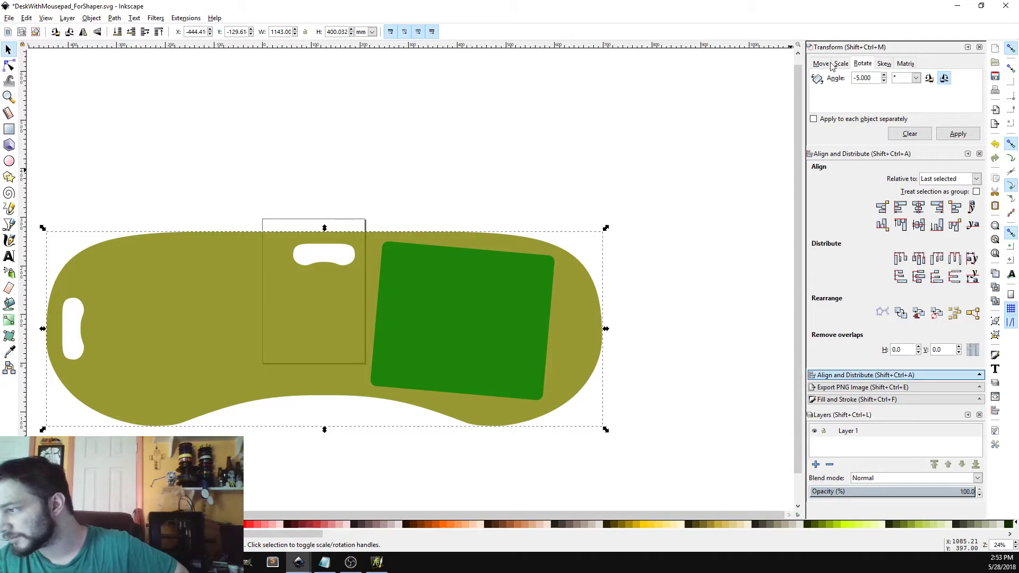
click(839, 400)
drag(905, 275, 947, 271)
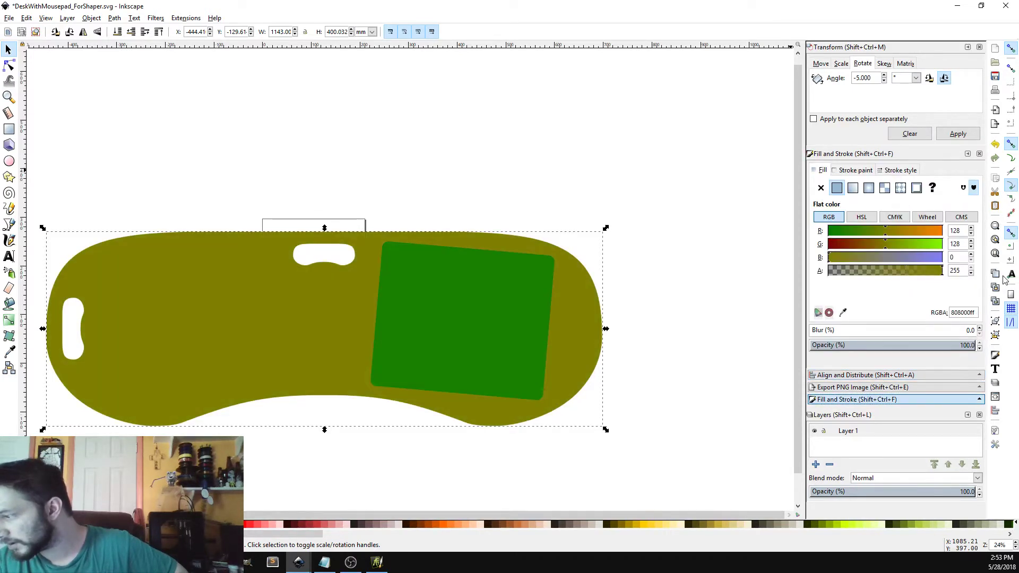
click(469, 336)
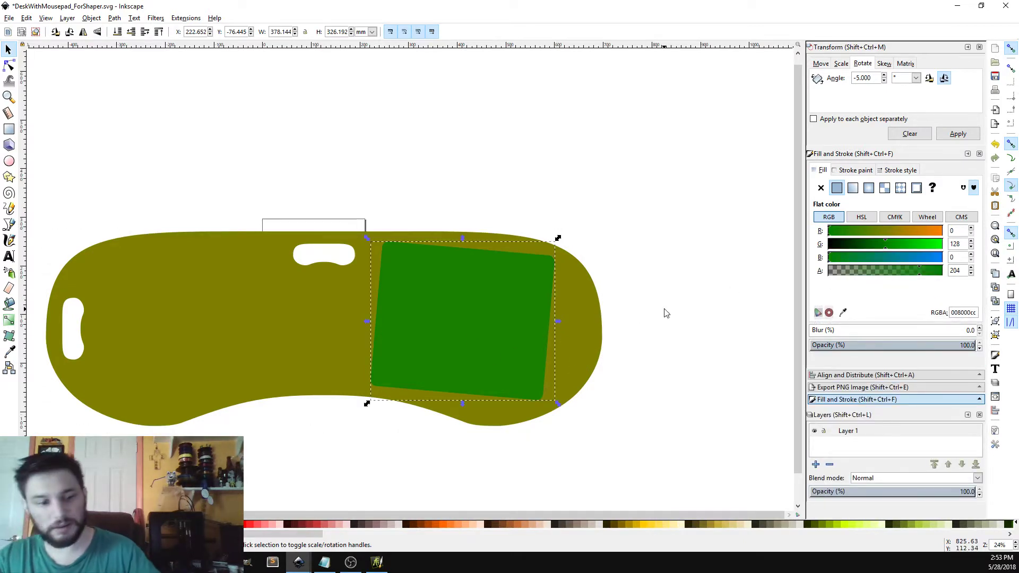
key(ctrl+z)
key(ctrl+shift+z)
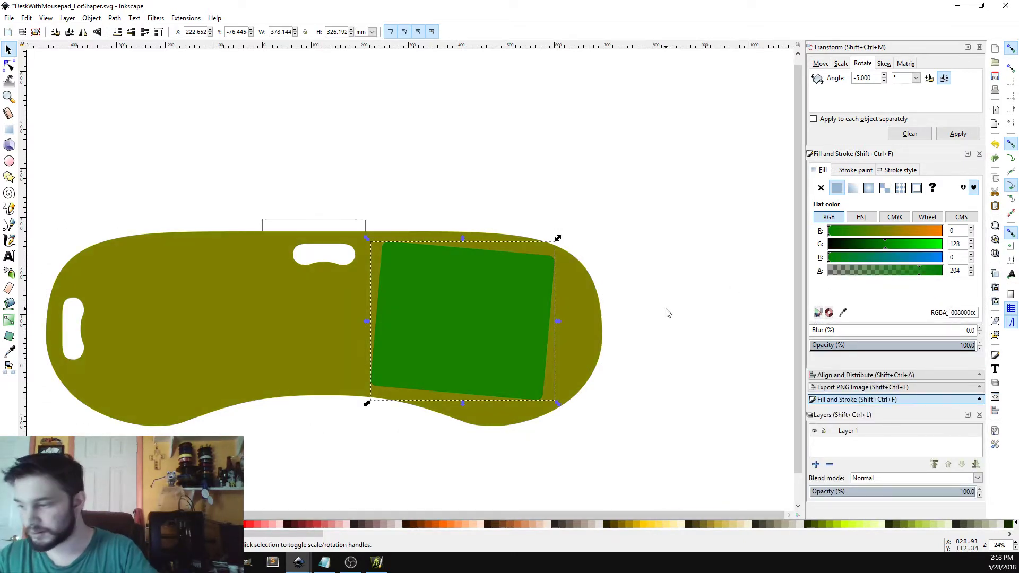
drag(926, 273, 1015, 271)
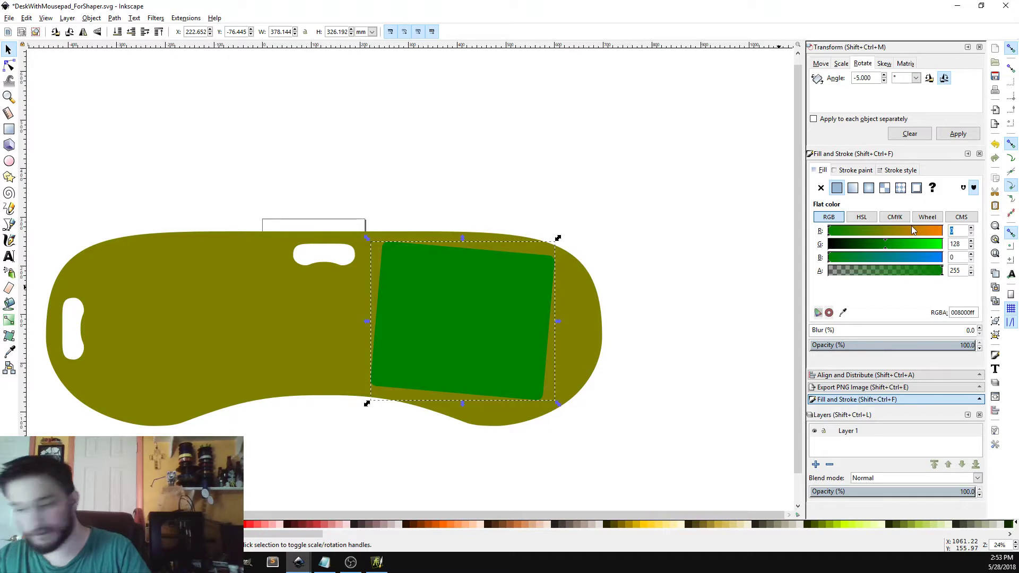
Recolor the mousepad area mid-grey with RGB values 127, 127, 127.
text(127)
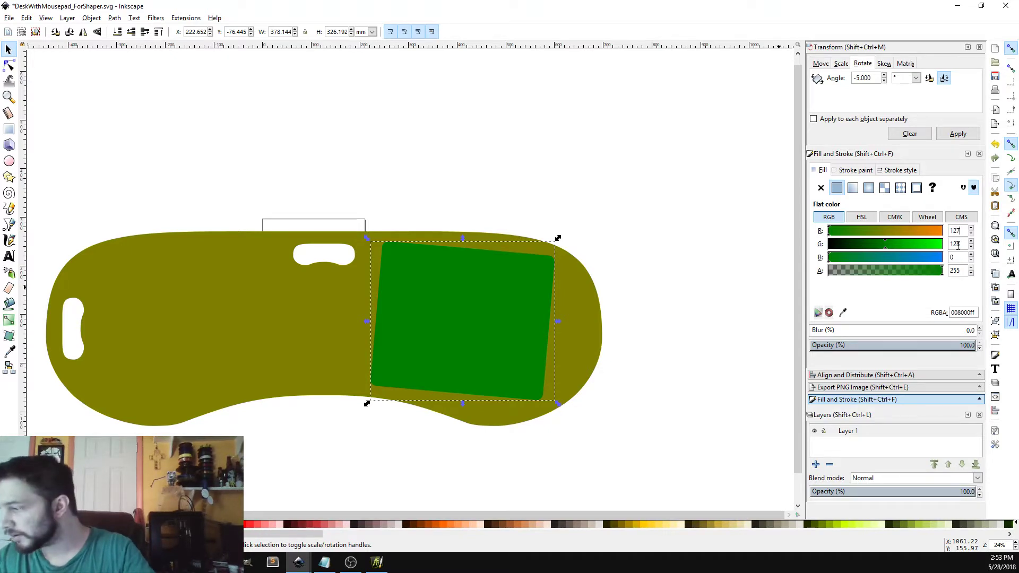
click(958, 244)
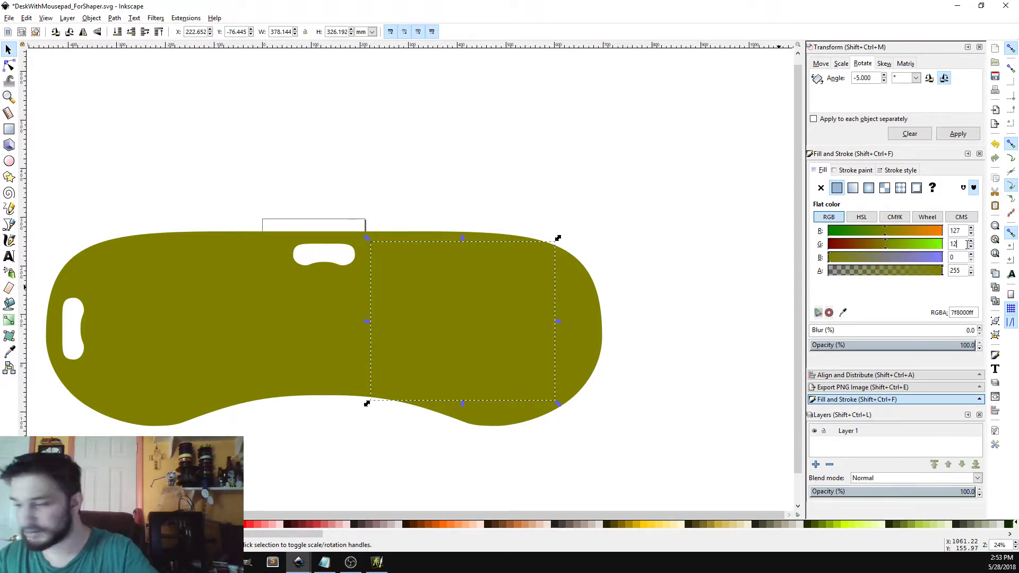
click(954, 257)
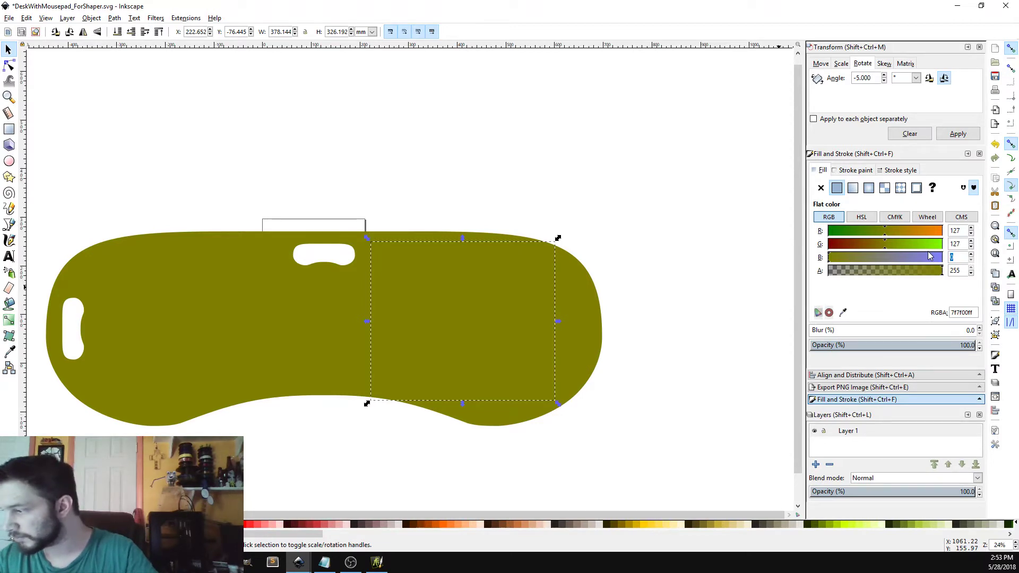
text(127)
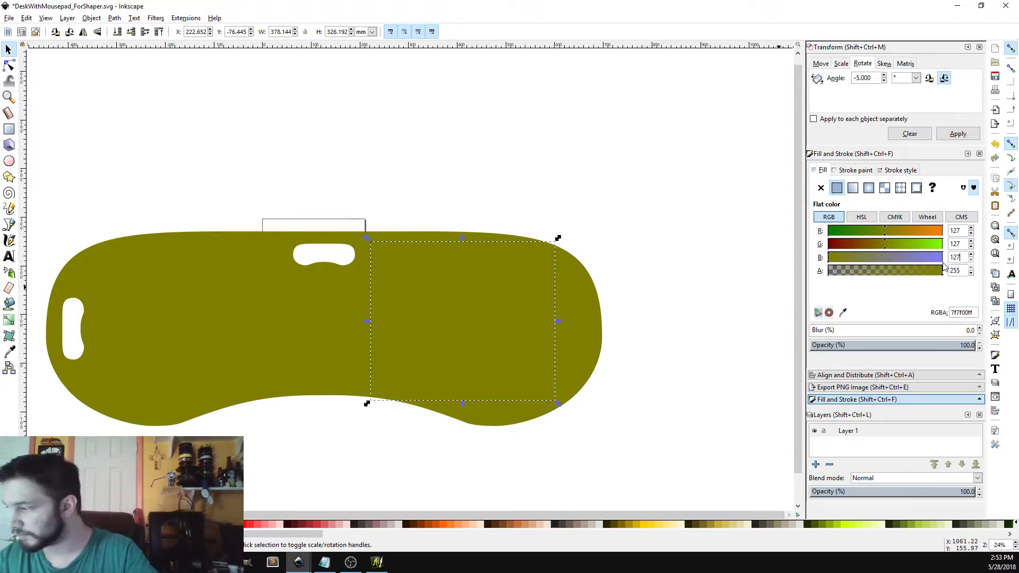
key(Return)
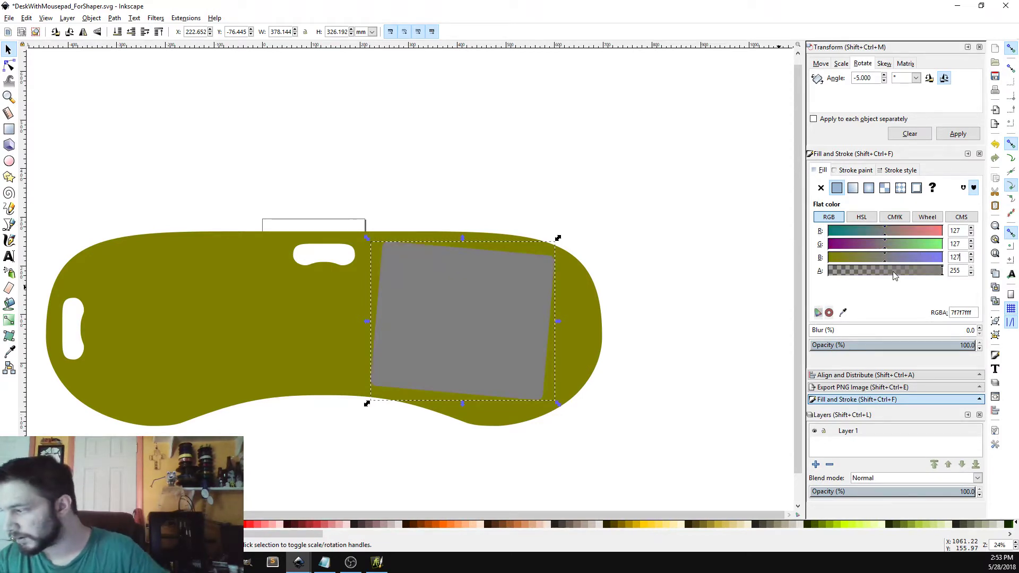
Unset the fill paint of the desk body and deselect it.
click(218, 281)
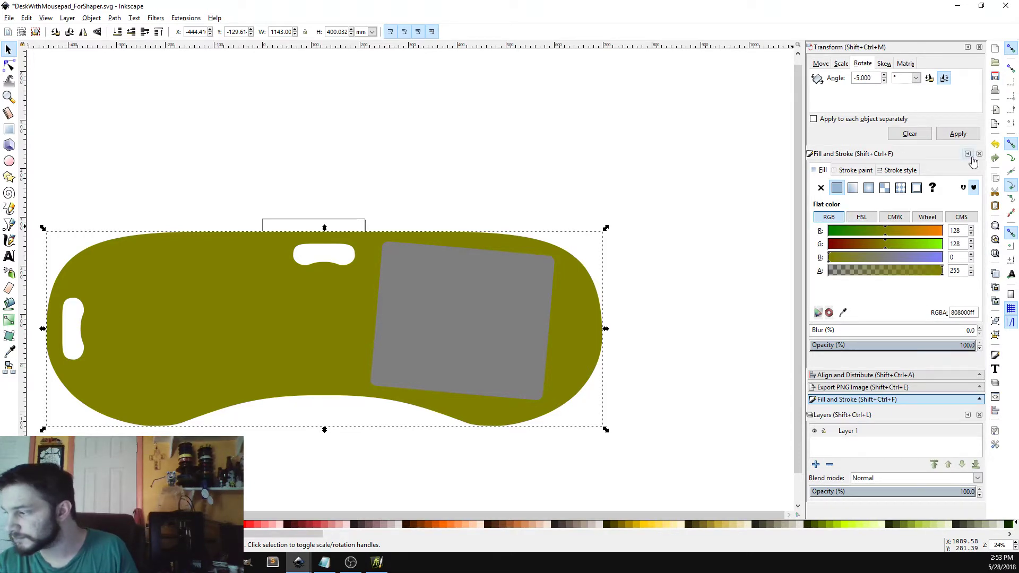
click(932, 190)
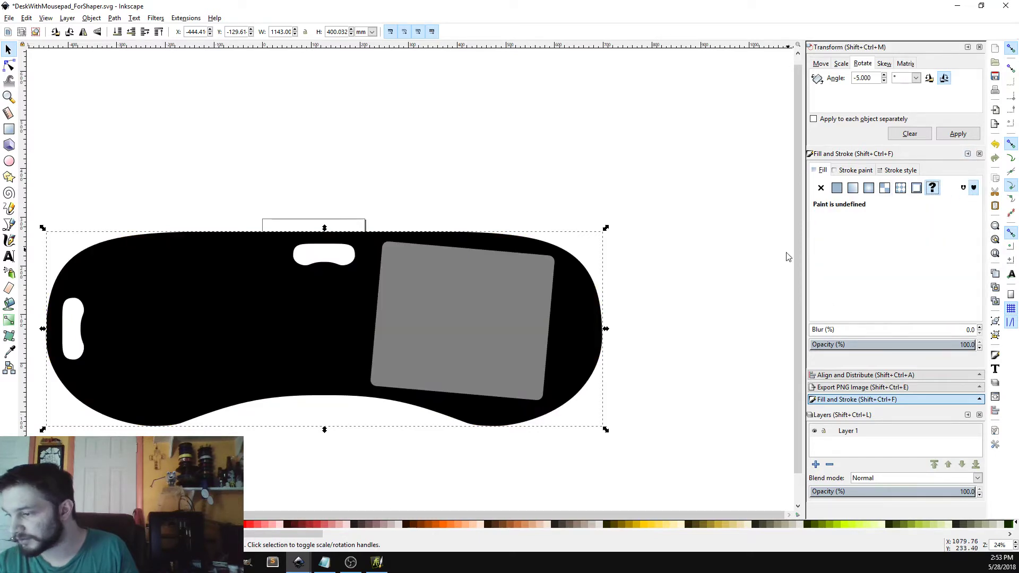
click(744, 317)
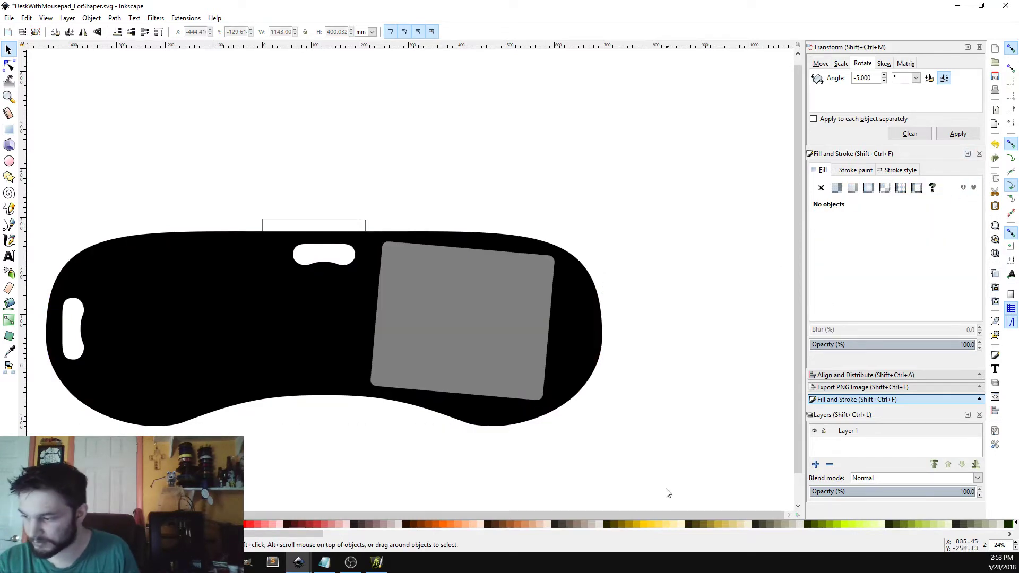
Measure the horizontal distance from the mousepad's right edge to the desk's right edge, with the measurement units set to inches.
drag(656, 514, 556, 510)
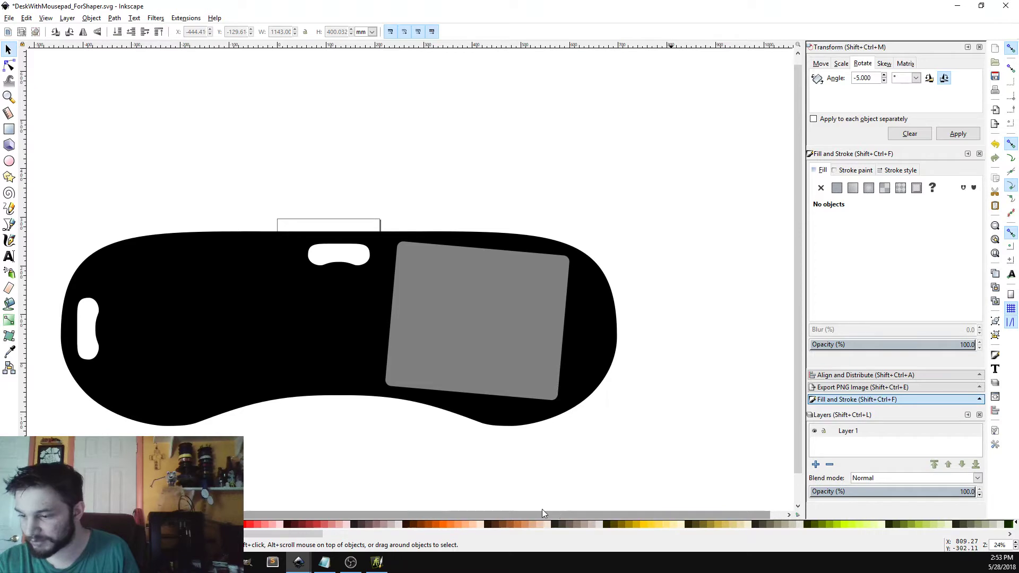
scroll(649, 501, down, 4)
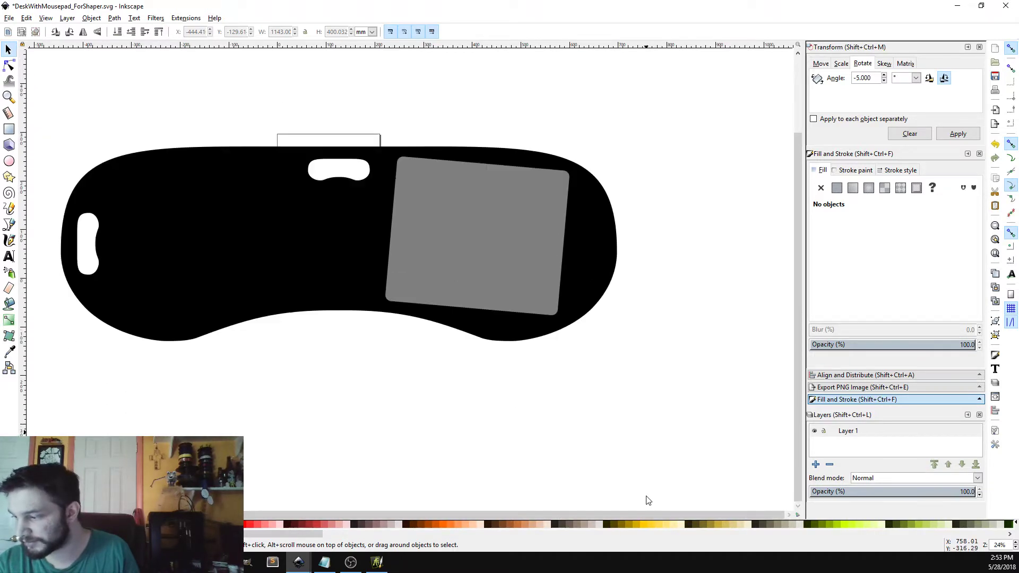
scroll(647, 500, up, 4)
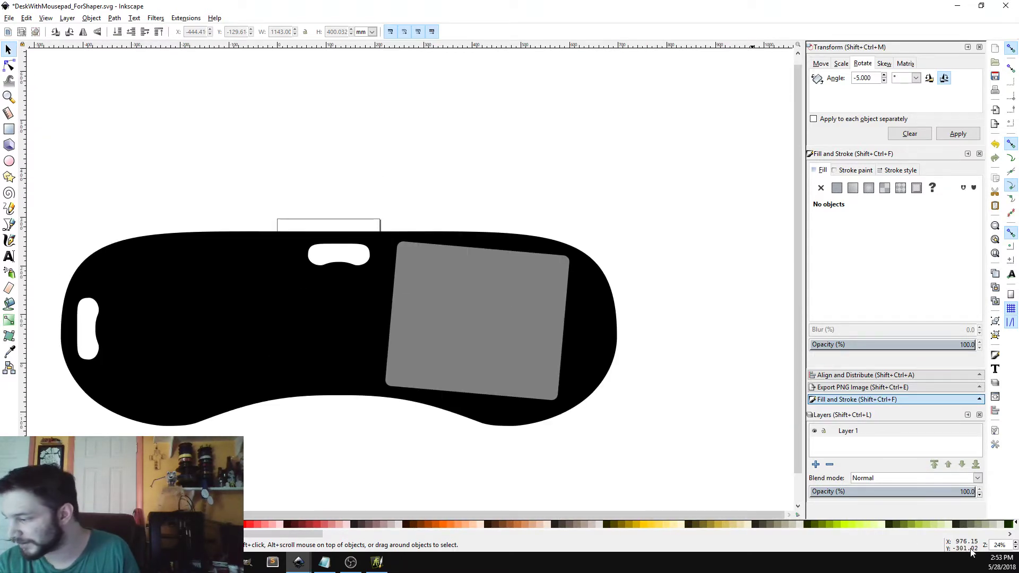
click(1015, 543)
click(1016, 543)
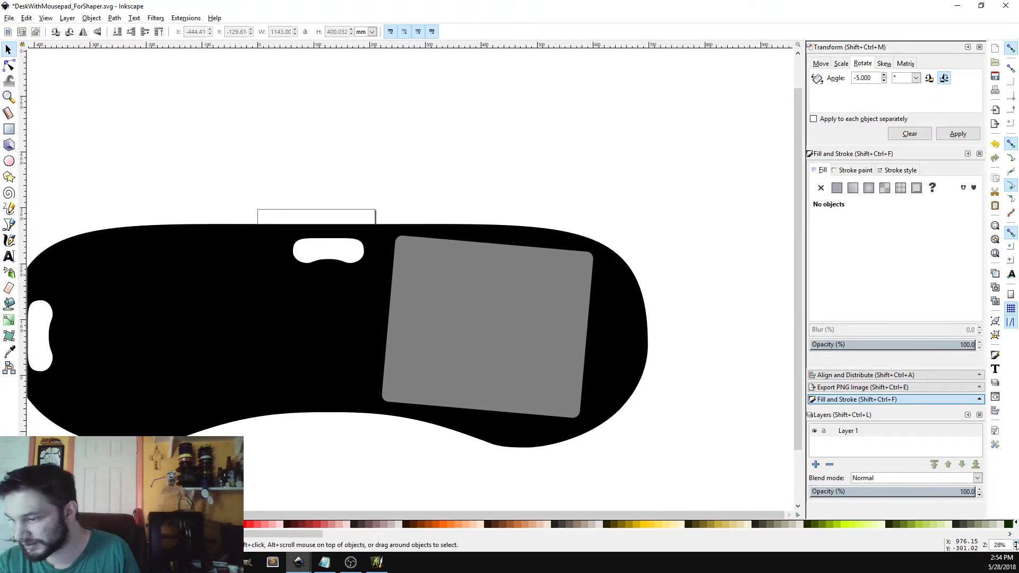
click(1016, 543)
click(1015, 542)
click(1015, 543)
click(1015, 542)
click(1016, 542)
click(1016, 543)
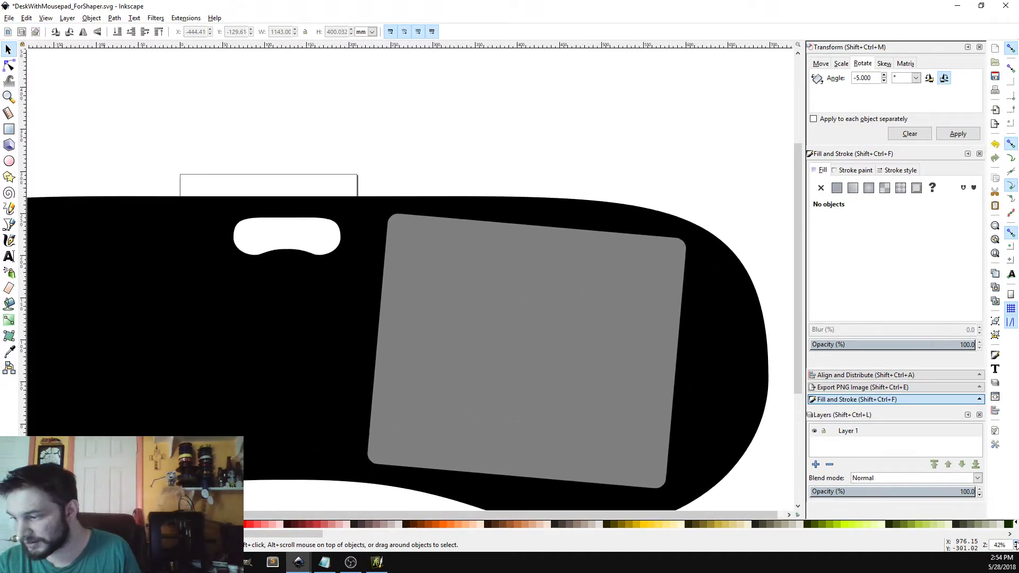
click(1016, 542)
drag(512, 515, 536, 515)
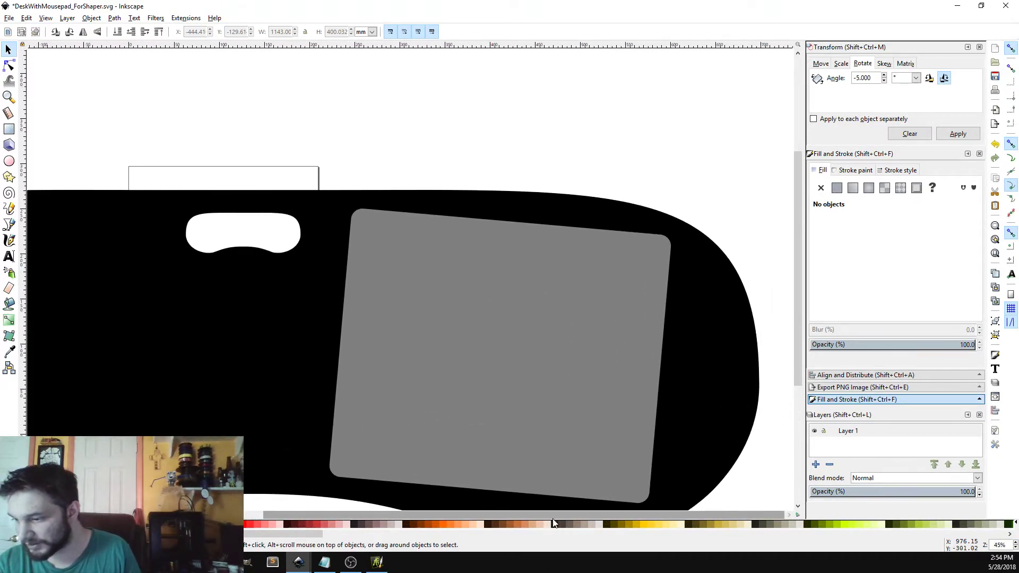
click(9, 113)
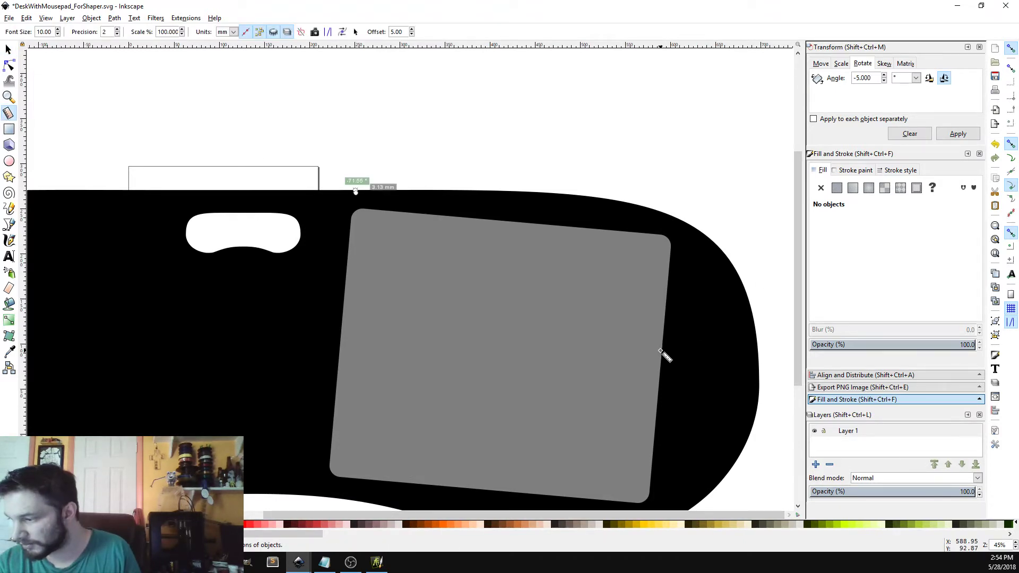
drag(663, 352, 760, 352)
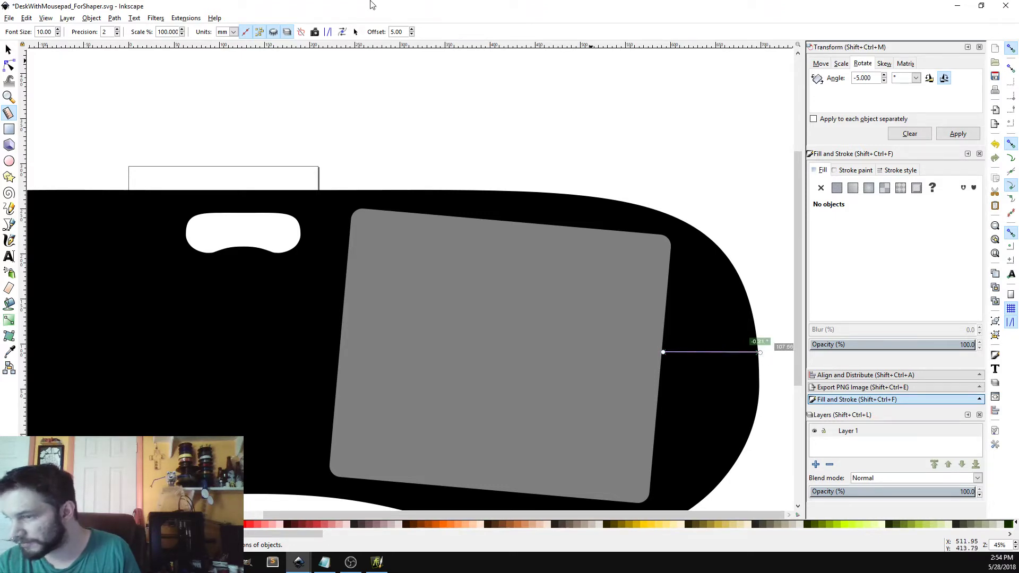
click(234, 32)
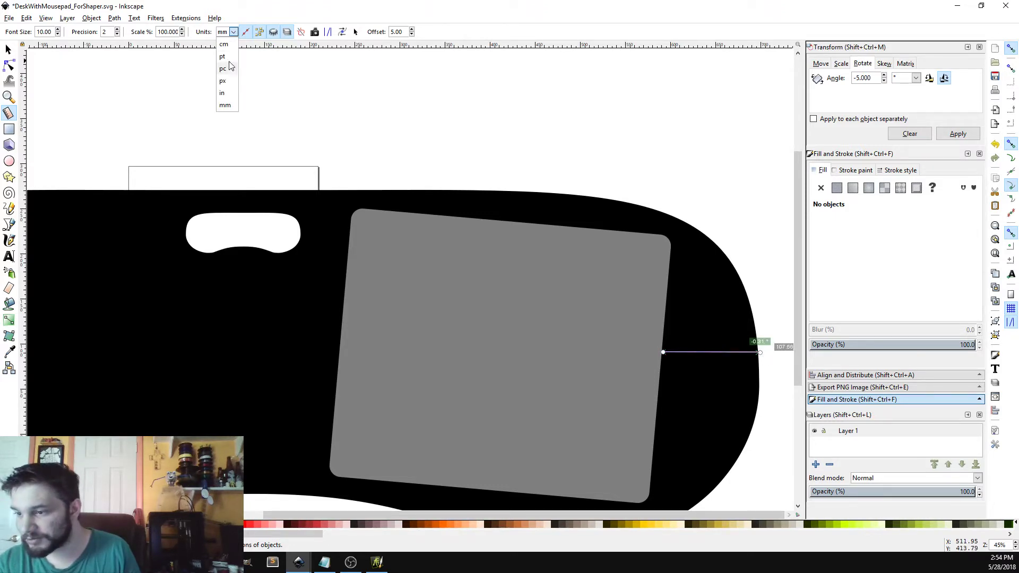
click(223, 93)
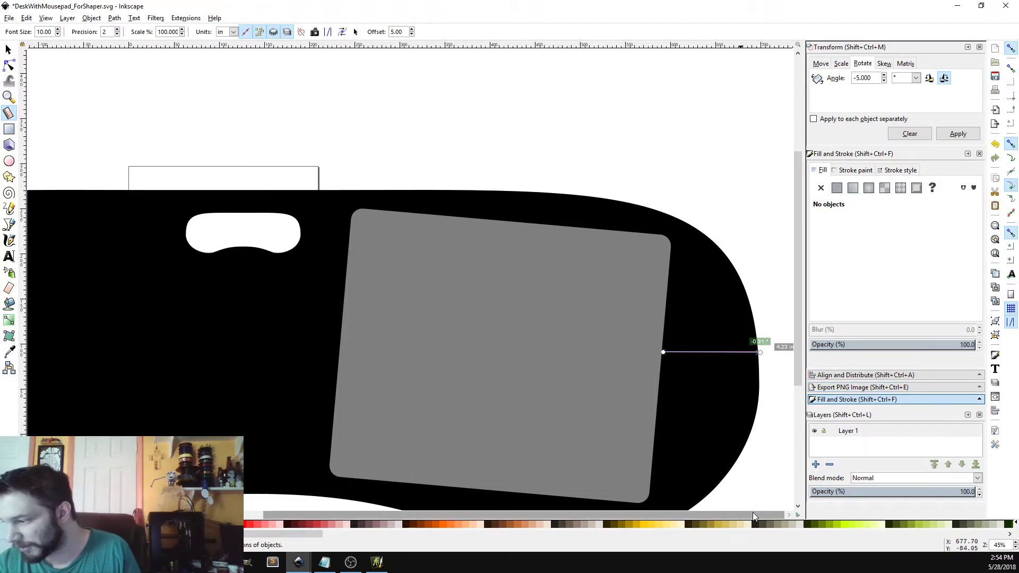
Measure the horizontal distance from the desk's left edge across the side handle cutout to the mousepad's left edge.
drag(753, 512, 445, 494)
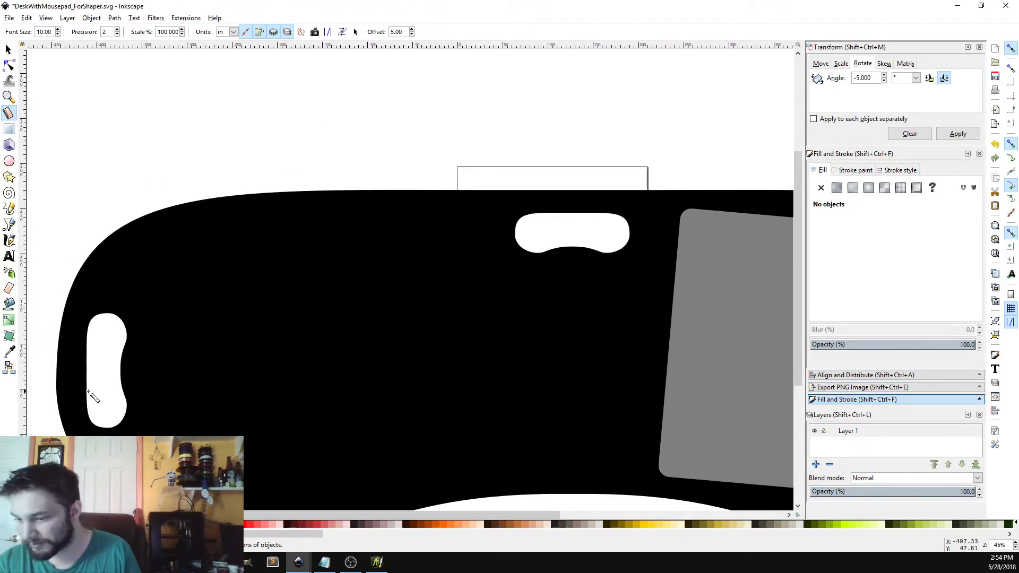
drag(57, 349, 669, 348)
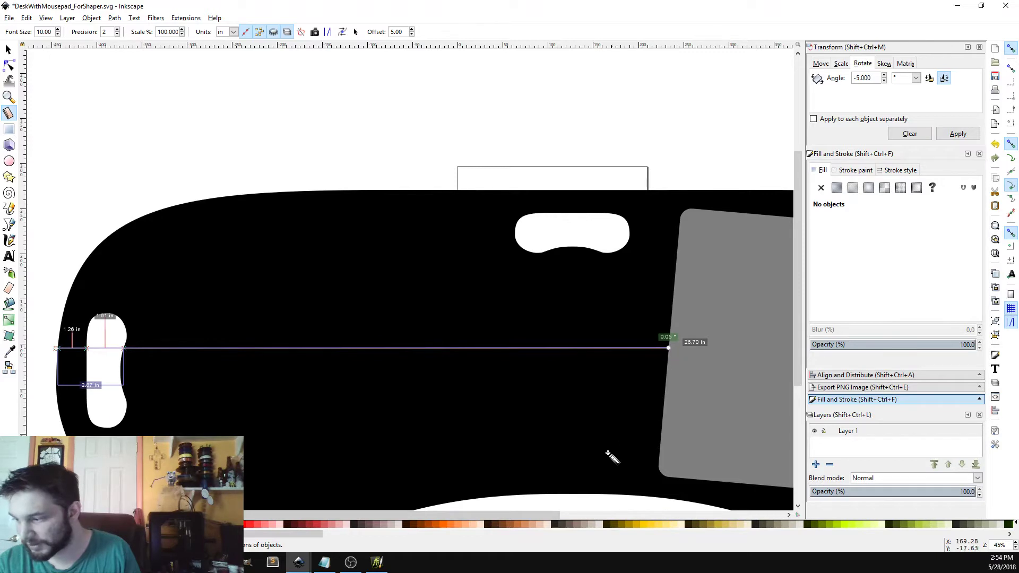
drag(525, 515, 846, 515)
scroll(789, 358, down, 4)
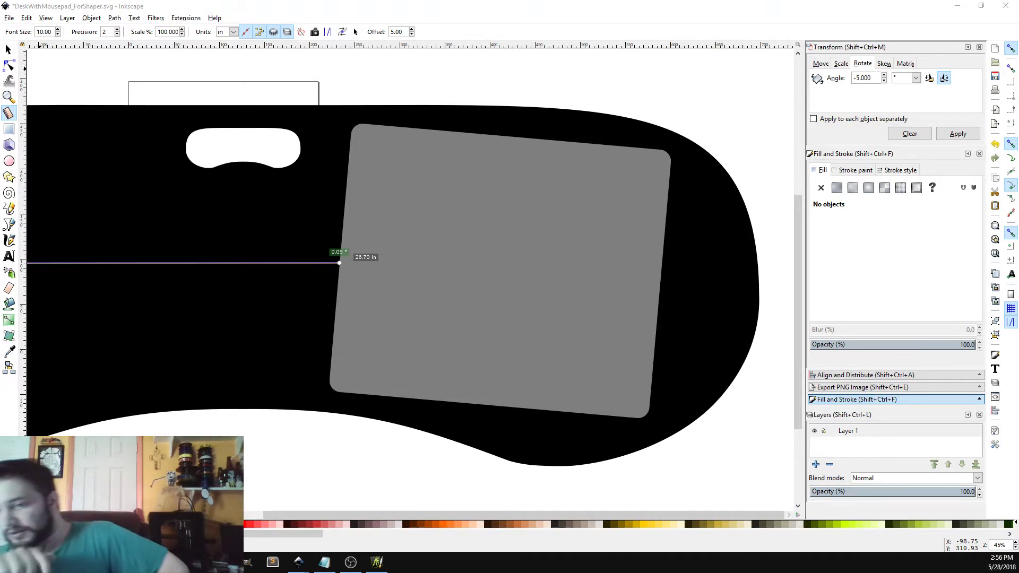
Draw a small yellow ellipse just below the concave curve in the desk's lower edge.
click(15, 162)
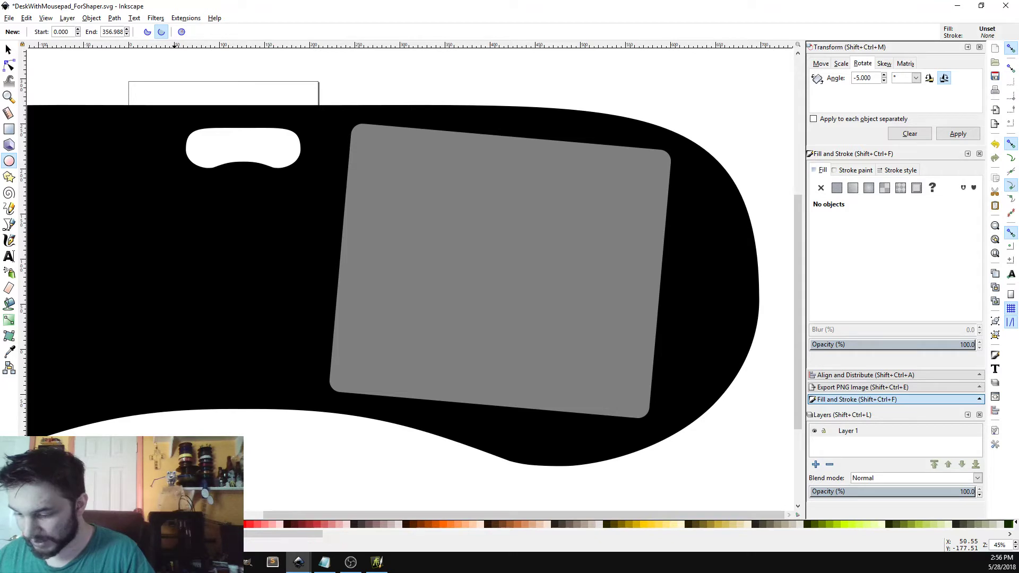
click(138, 525)
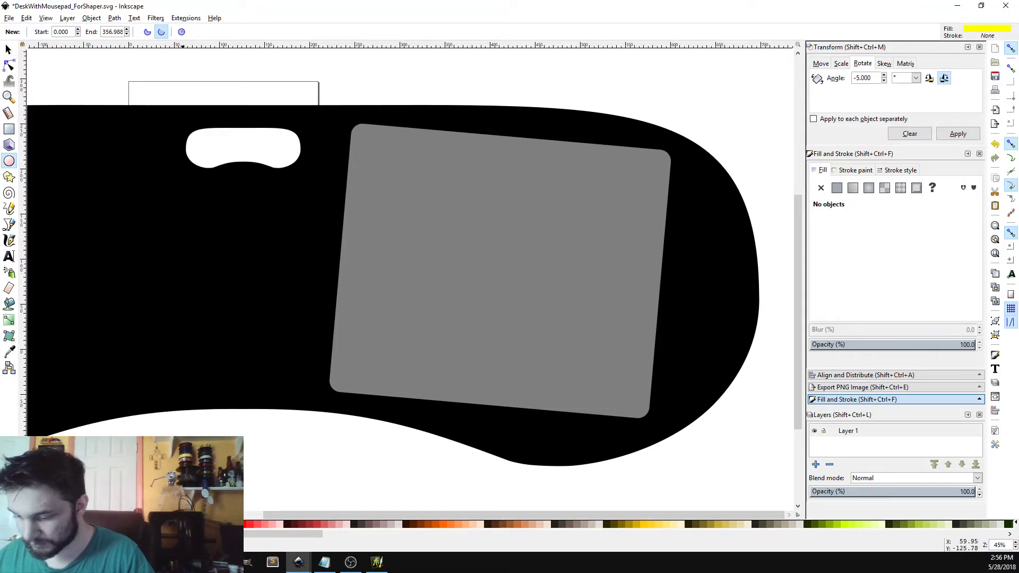
mouse_move(188, 448)
mouse_down()
mouse_move(266, 478)
mouse_move(247, 501)
mouse_up()
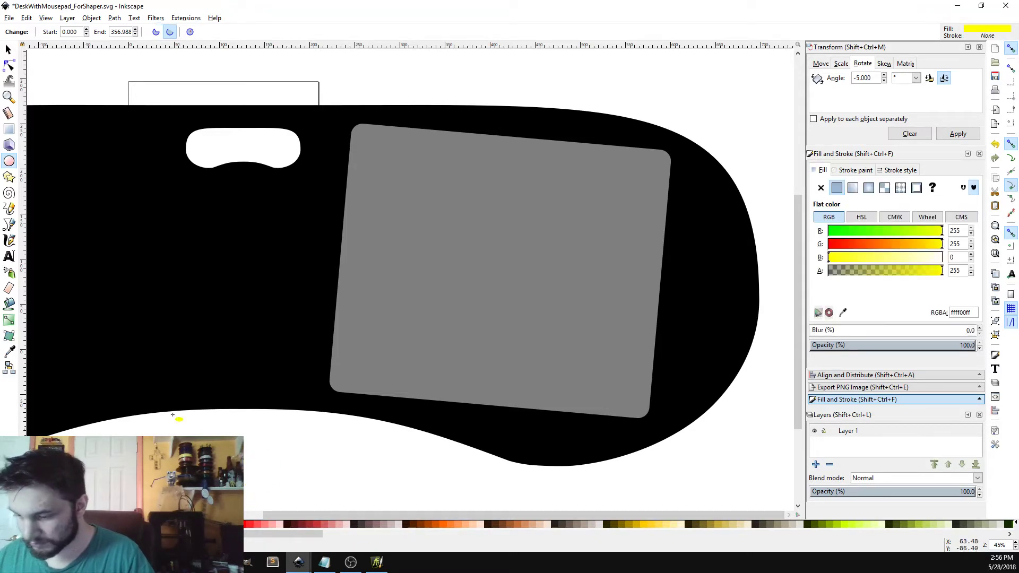
Scale the yellow ellipse proportionally to 3.8 in wide and 3.8 in high.
click(838, 63)
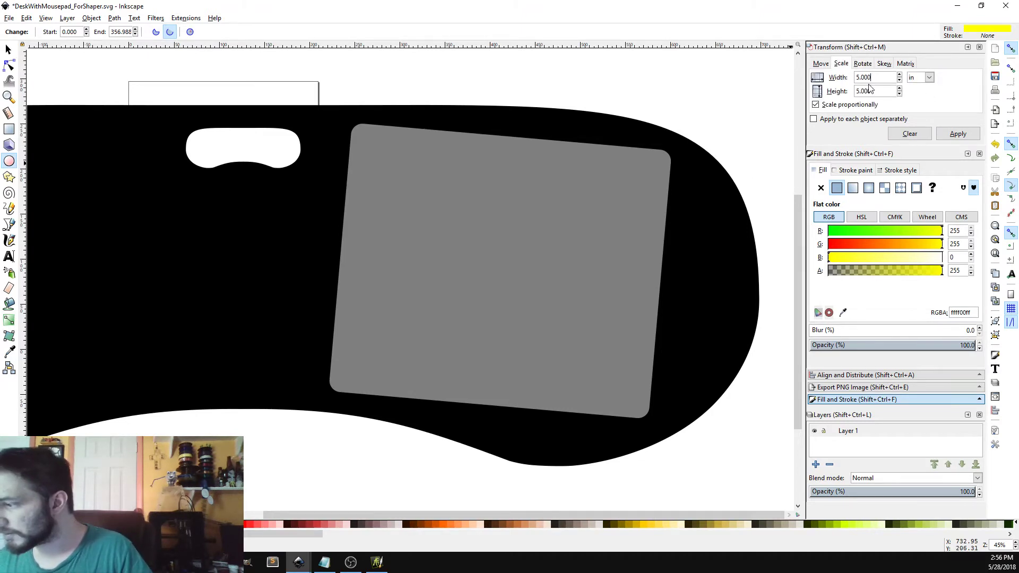
key(BackSpace)
key(BackSpace)
key(BackSpace)
key(BackSpace)
key(BackSpace)
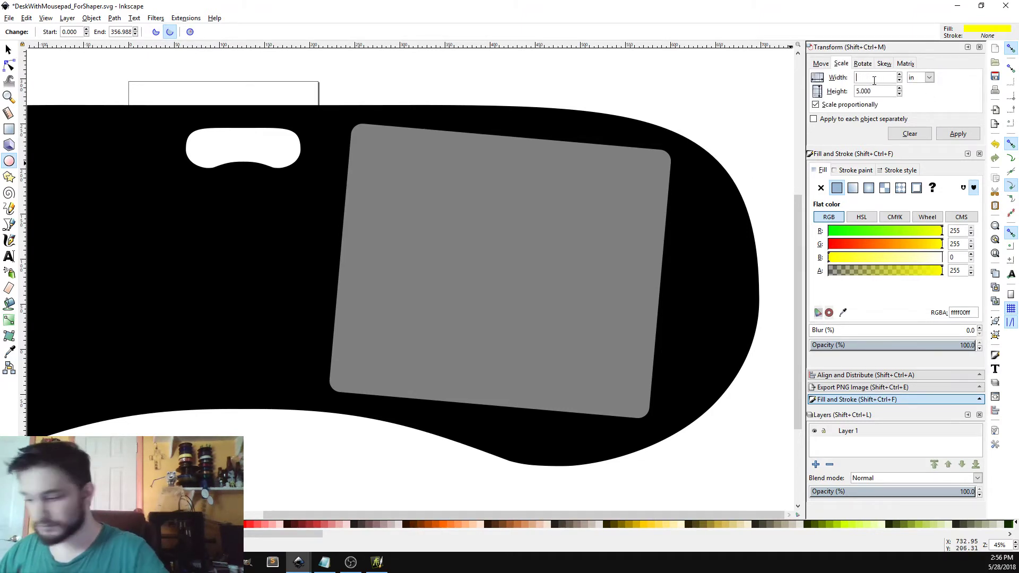
text(3.)
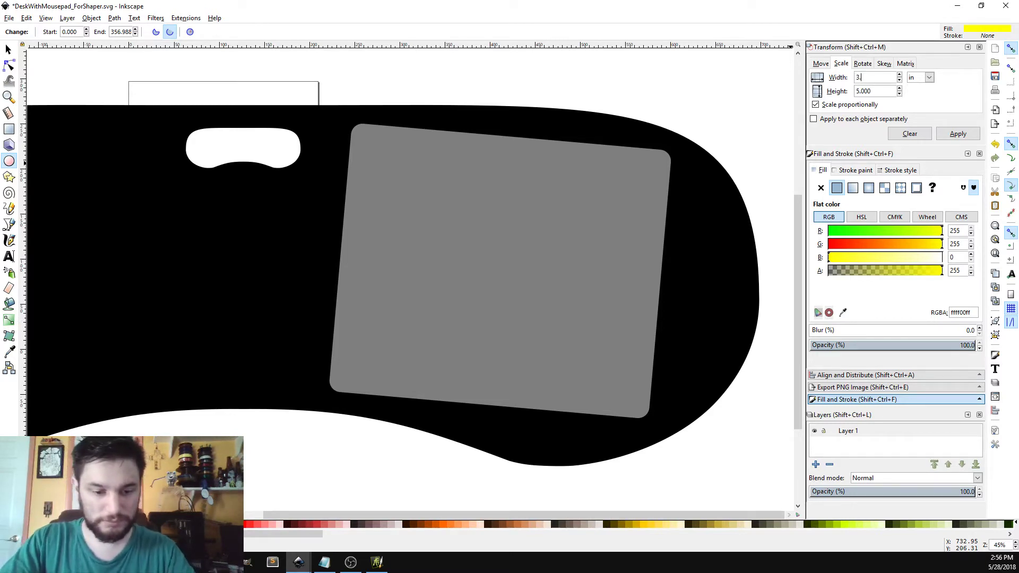
text(800)
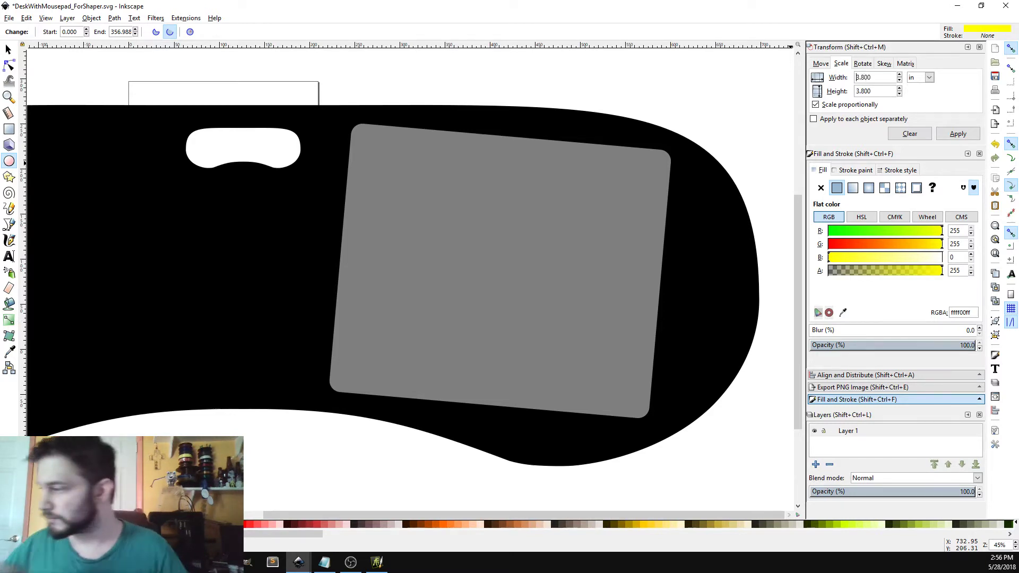
click(956, 133)
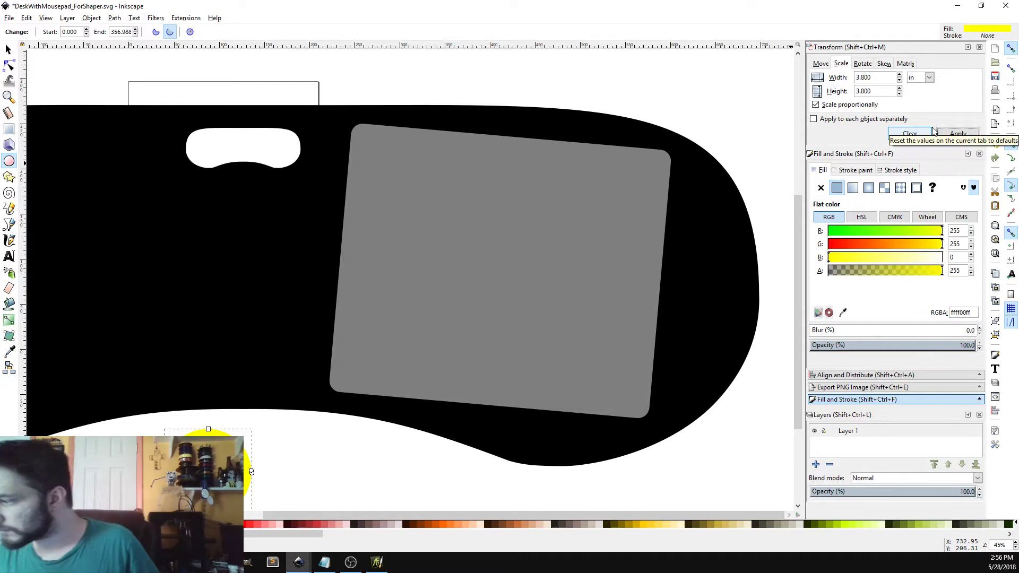
click(9, 50)
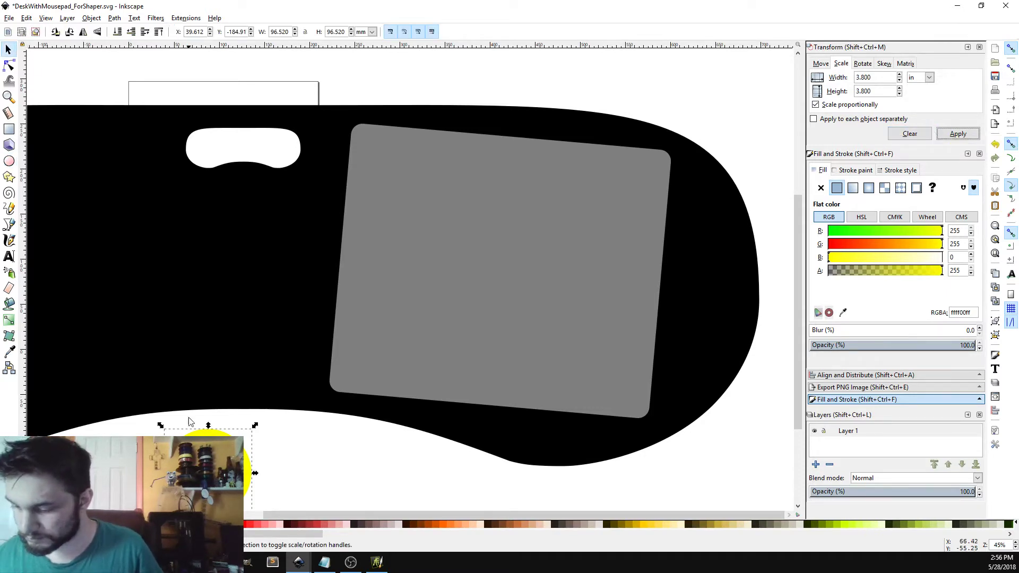
Move the yellow circle onto the desk's right end beside the mousepad and rotate the mousepad by -5°.
drag(204, 474, 695, 239)
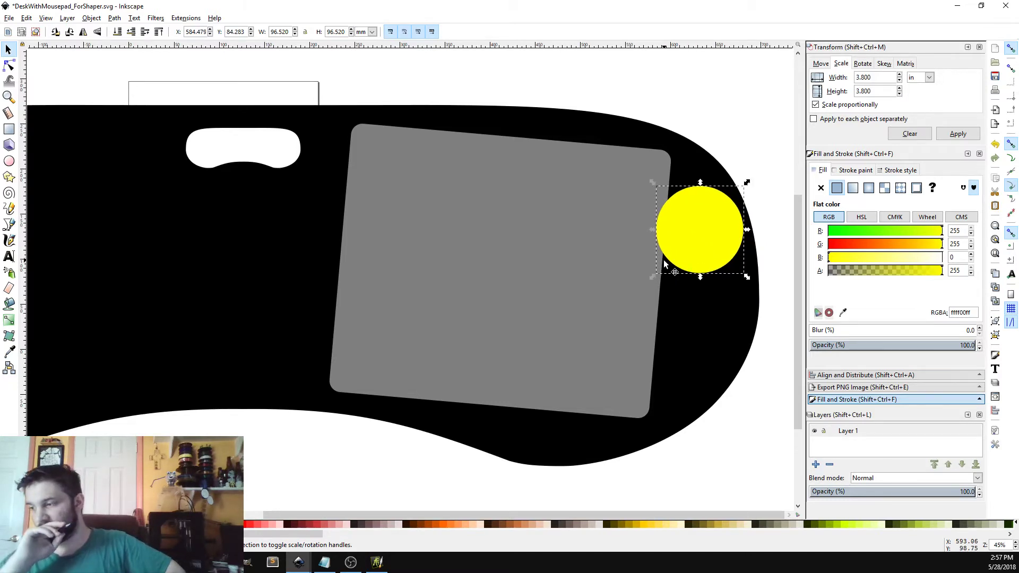
click(495, 295)
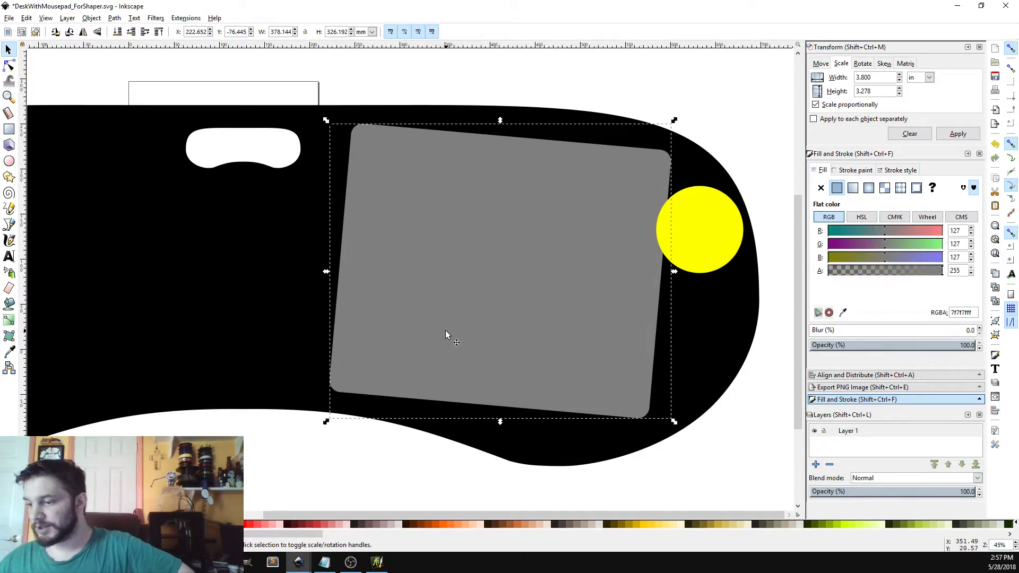
click(863, 64)
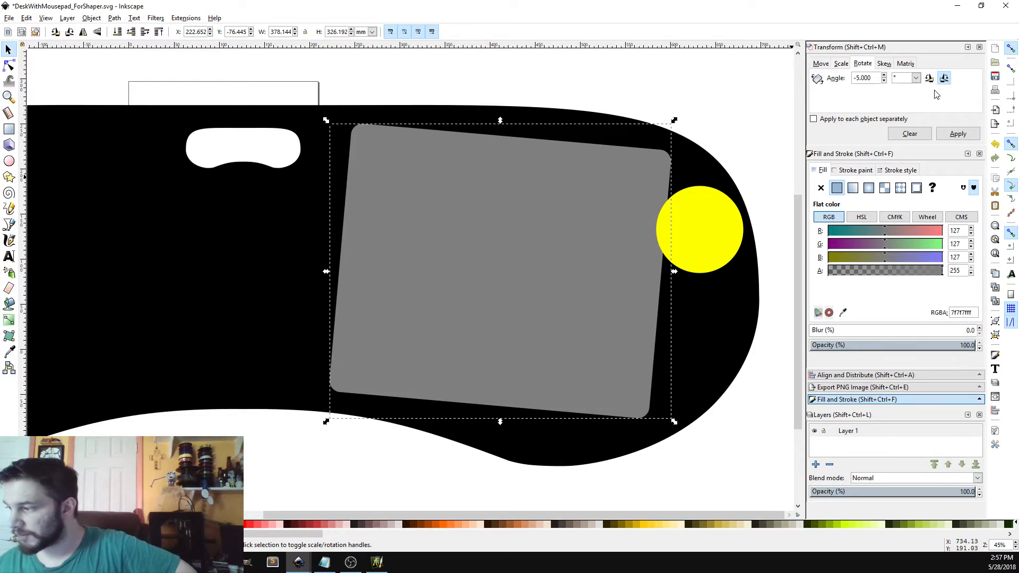
click(948, 139)
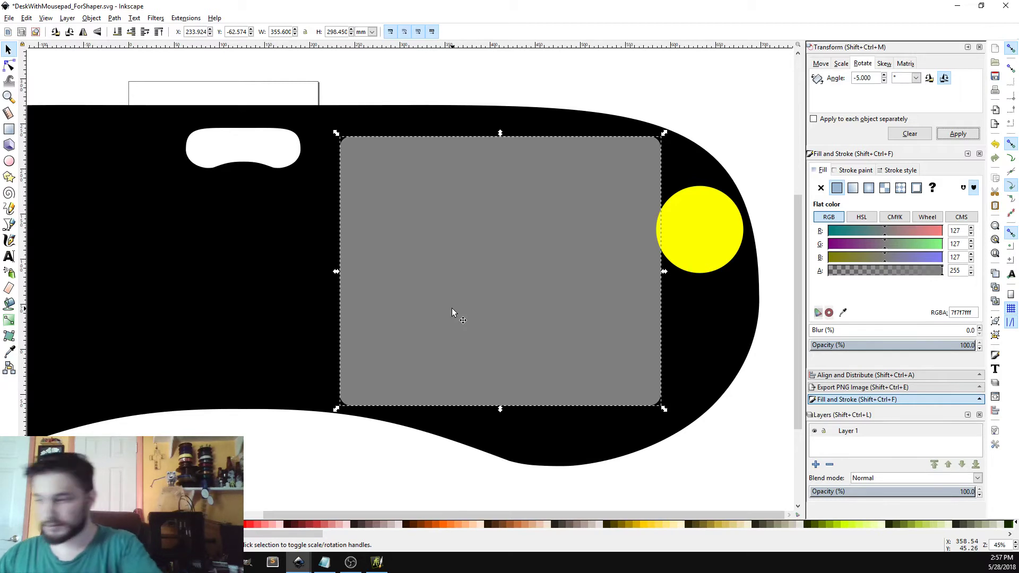
Shift the mousepad about 15 mm left and 5 mm up, measuring its gap to the desk's right edge before and after.
click(9, 112)
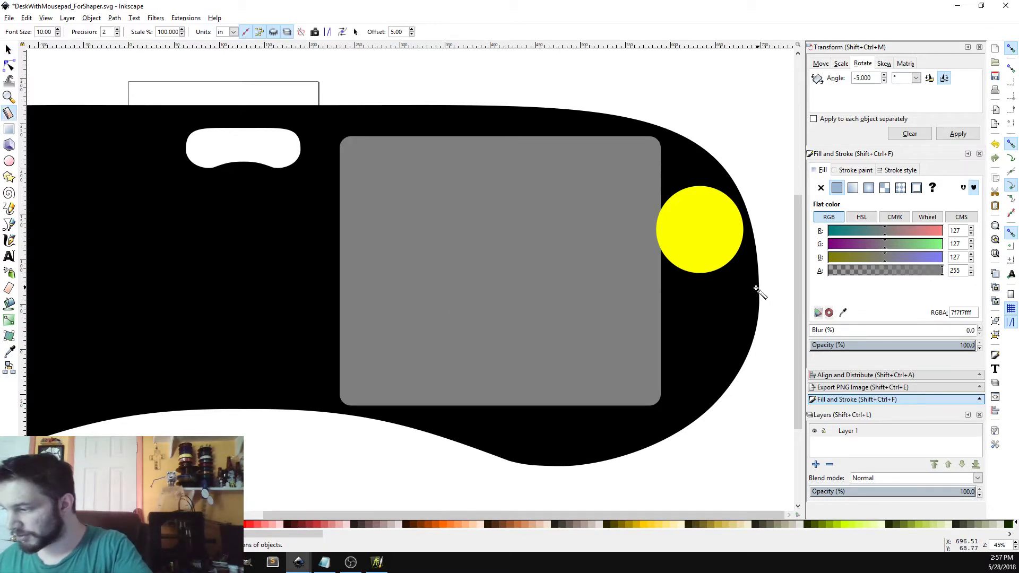
drag(756, 289, 658, 289)
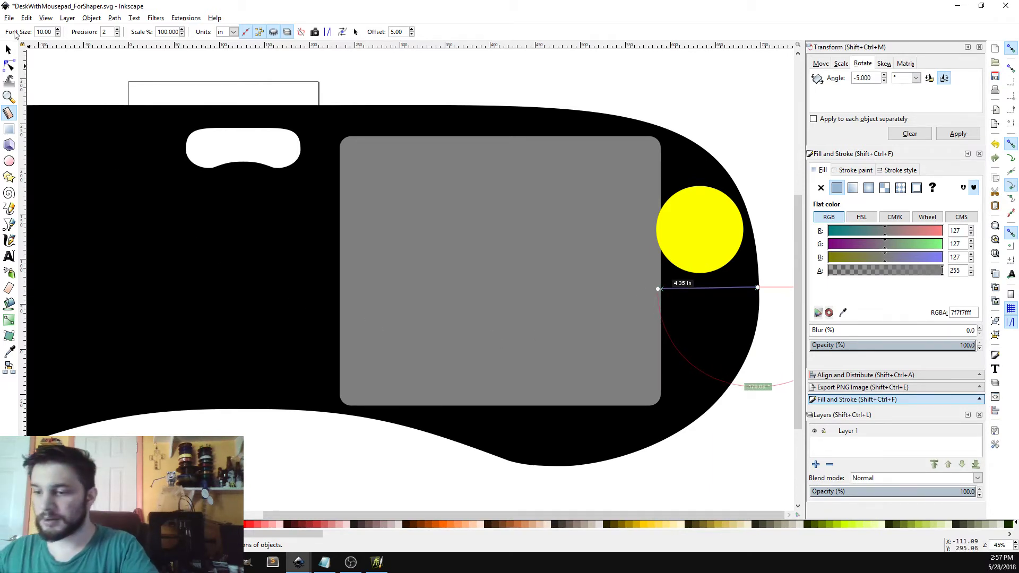
click(10, 48)
drag(515, 294, 483, 291)
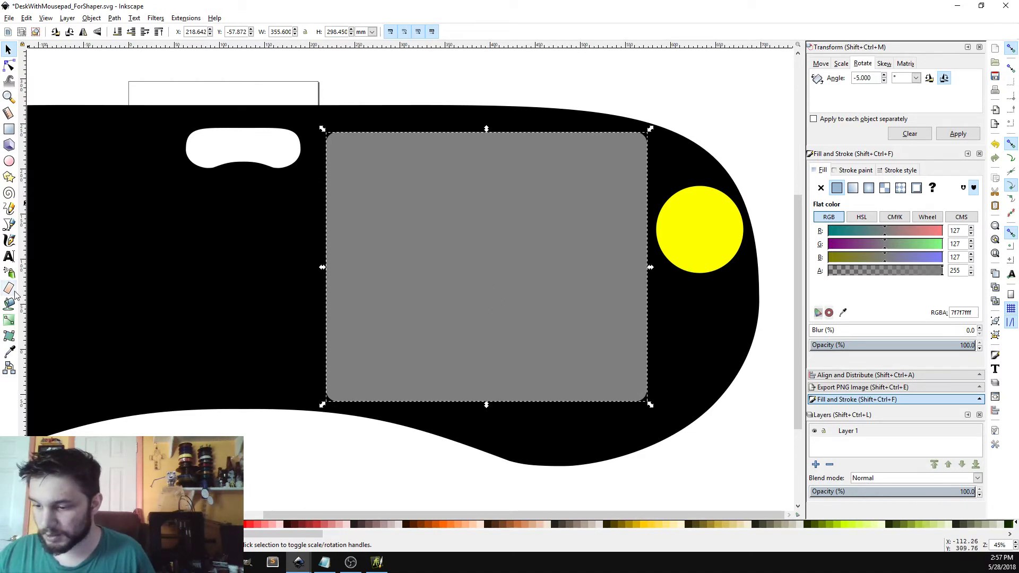
click(9, 113)
mouse_move(758, 287)
mouse_down()
mouse_move(655, 288)
mouse_move(757, 278)
mouse_up()
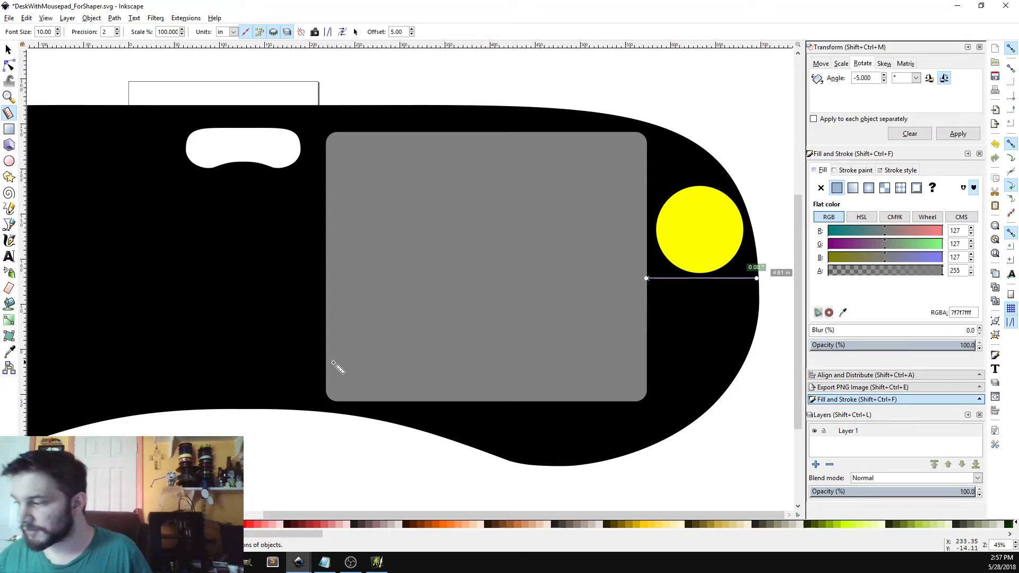
Move the yellow circle up and left to about X 570, Y 110 mm, and the mousepad about 15 mm further left and 5 mm up.
click(8, 49)
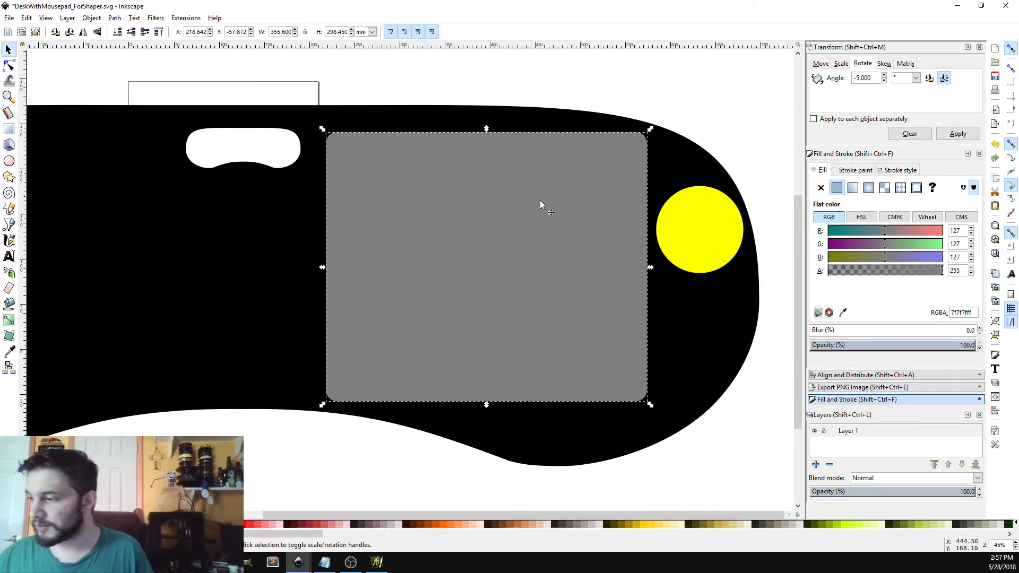
click(696, 229)
click(702, 156)
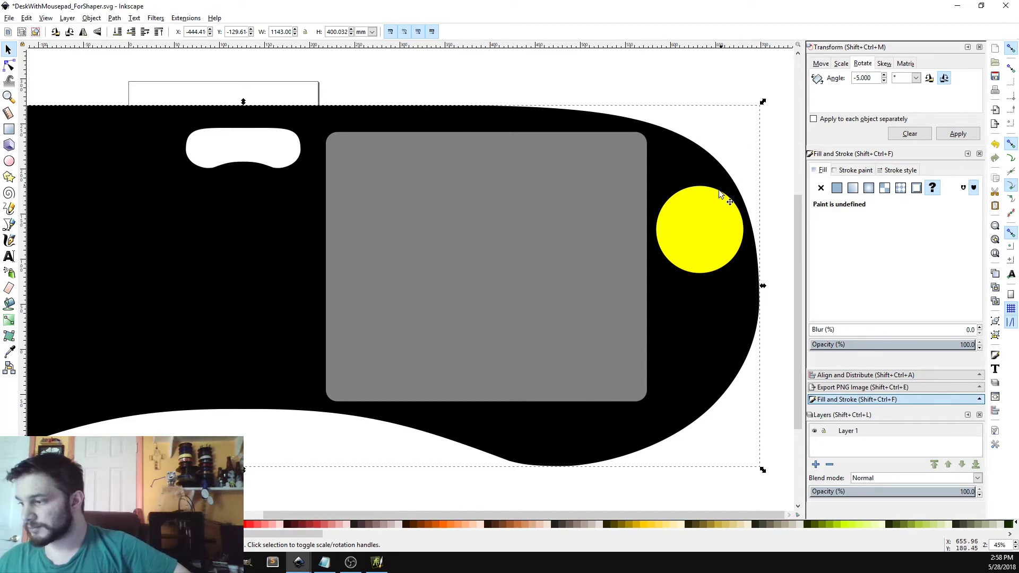
click(709, 227)
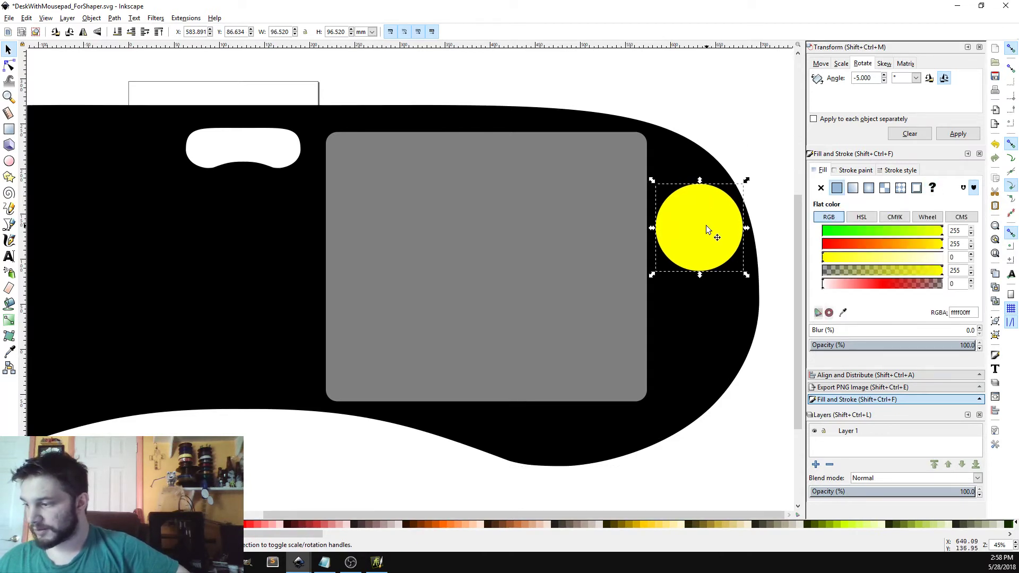
drag(706, 225, 688, 211)
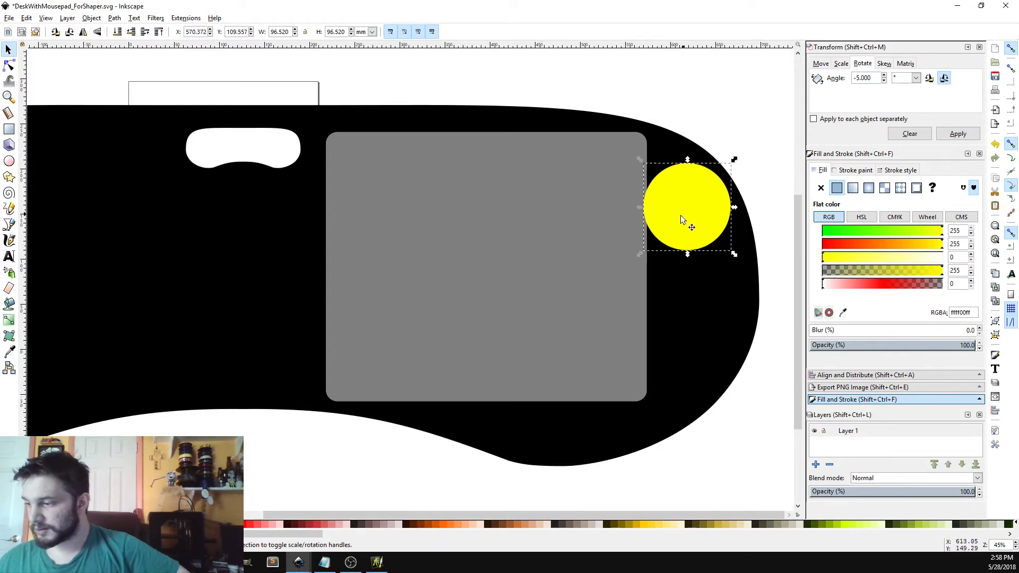
drag(491, 282, 475, 276)
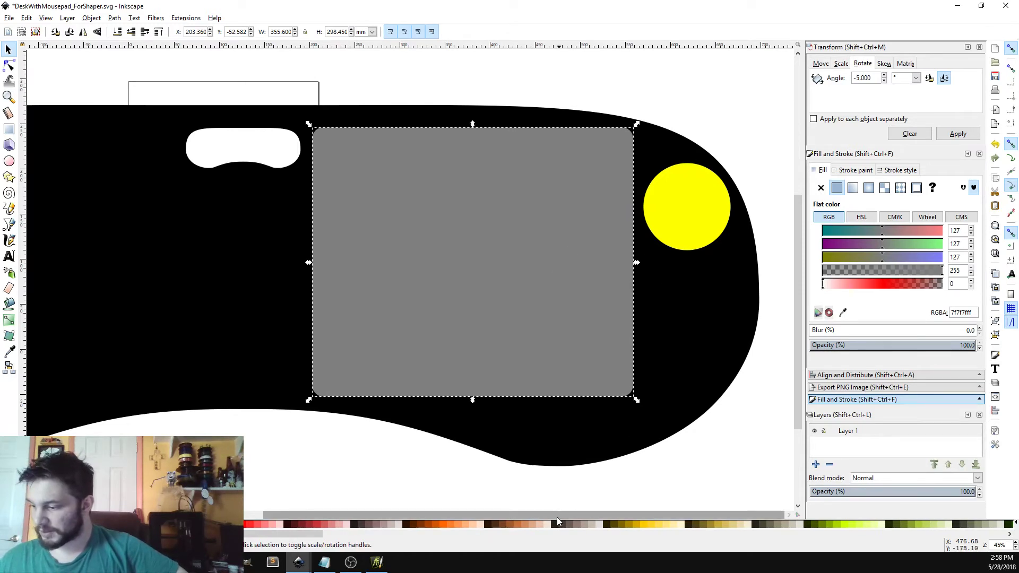
Undo the mousepad and circle moves, the mousepad's rotation and the creation of the yellow circle.
drag(556, 516, 557, 479)
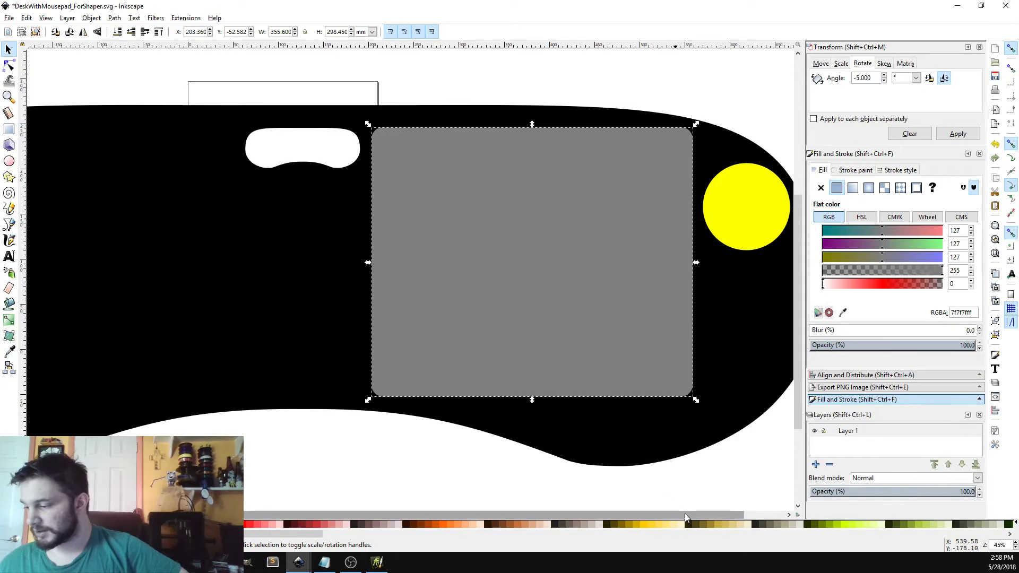
key(ctrl+z)
key(ctrl+z)
key(ctrl+z)
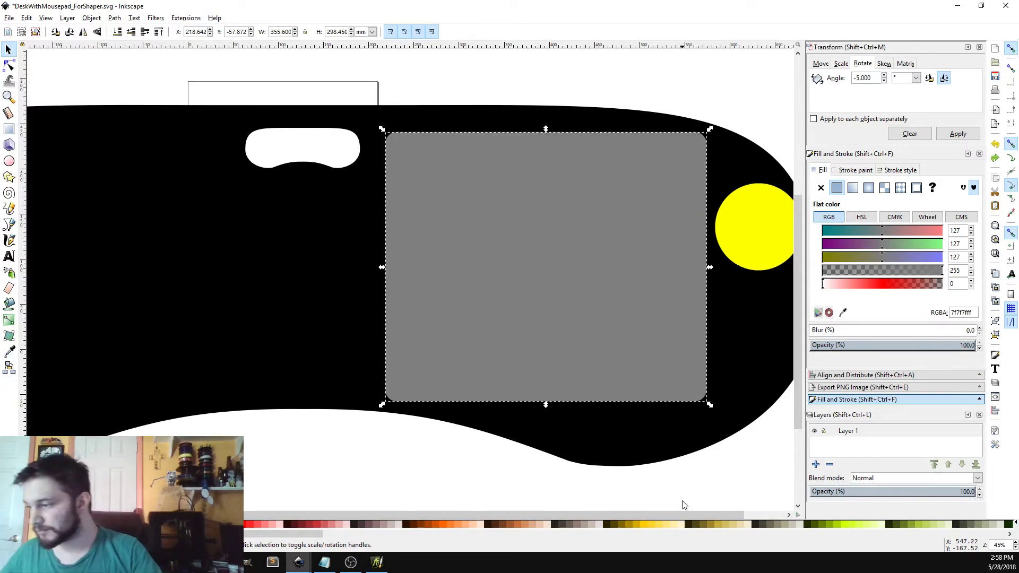
key(ctrl+shift+z)
key(ctrl+shift+z)
key(ctrl+shift+z)
key(ctrl+shift+z)
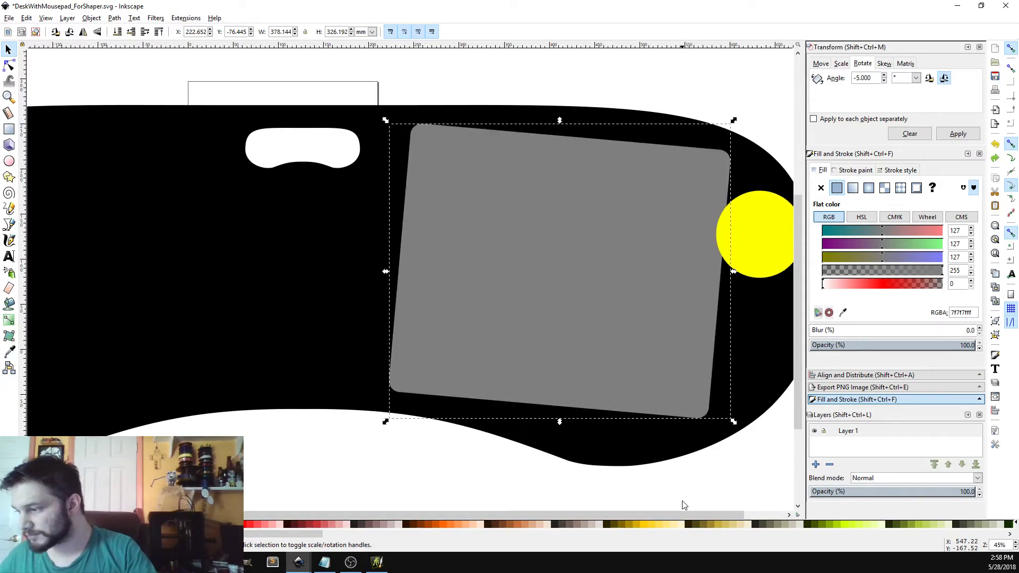
key(ctrl+z)
key(ctrl+z)
key(ctrl+z)
key(ctrl+z)
key(ctrl+z)
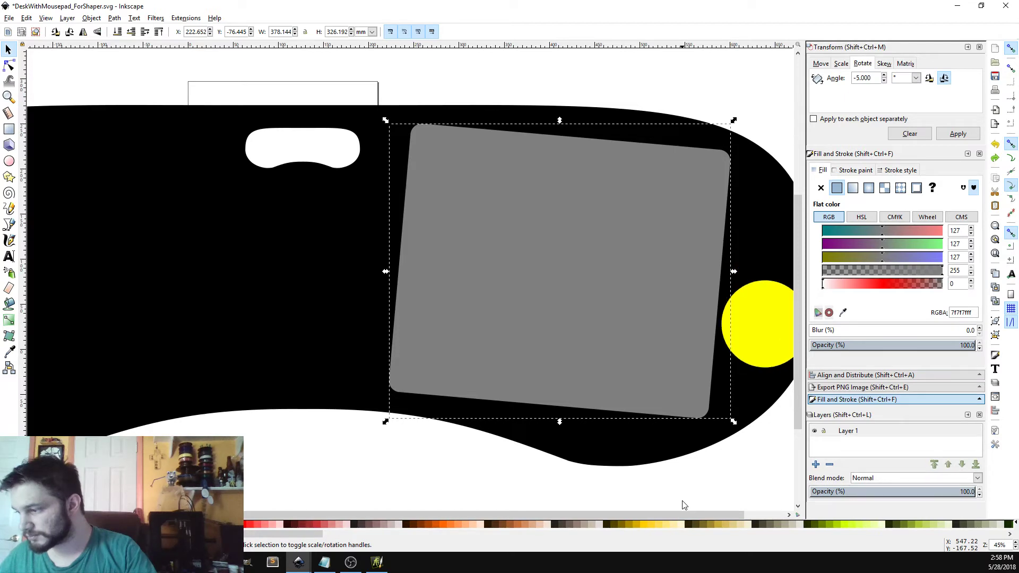
key(ctrl+z)
key(ctrl+z)
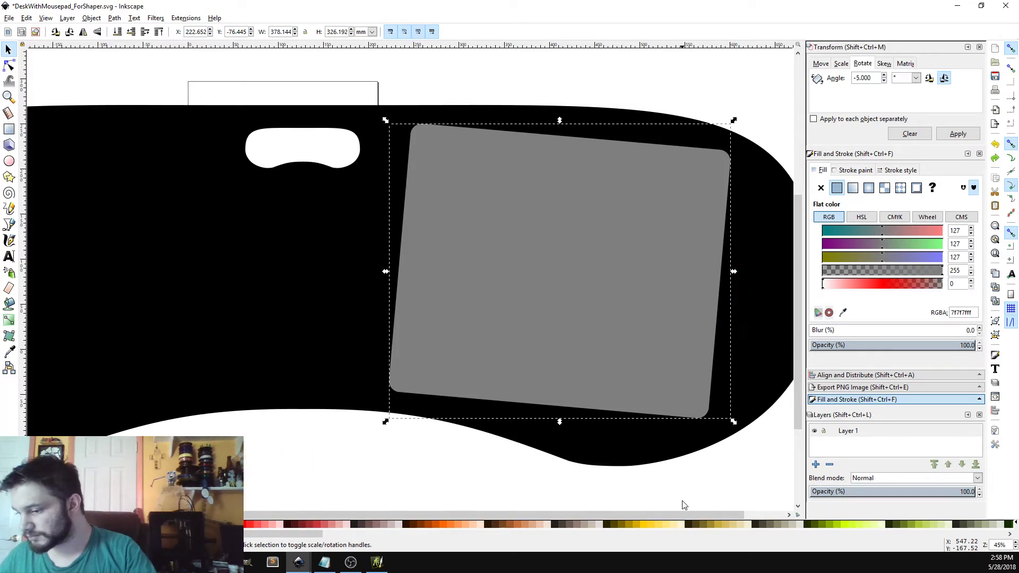
drag(707, 514, 743, 514)
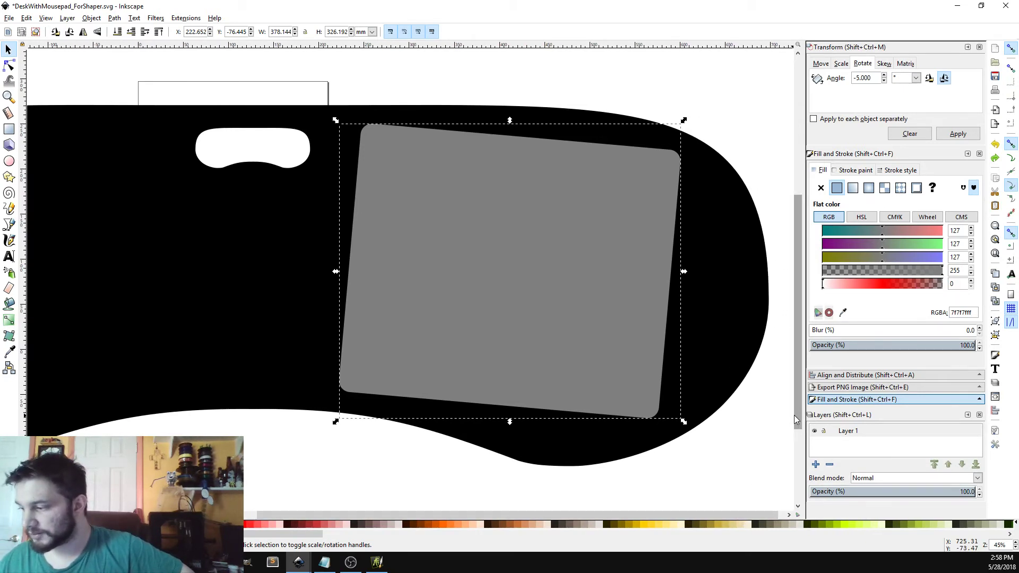
mouse_move(796, 415)
mouse_down()
mouse_move(795, 478)
mouse_move(794, 409)
mouse_move(795, 430)
mouse_up()
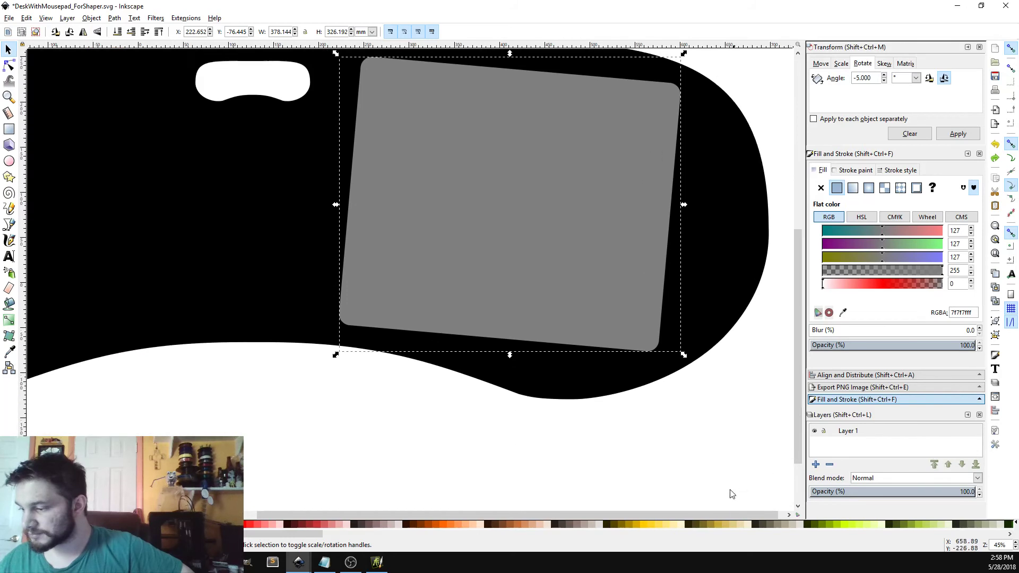
mouse_move(715, 517)
mouse_down()
mouse_move(467, 516)
mouse_move(715, 507)
mouse_move(535, 503)
mouse_move(733, 503)
mouse_up()
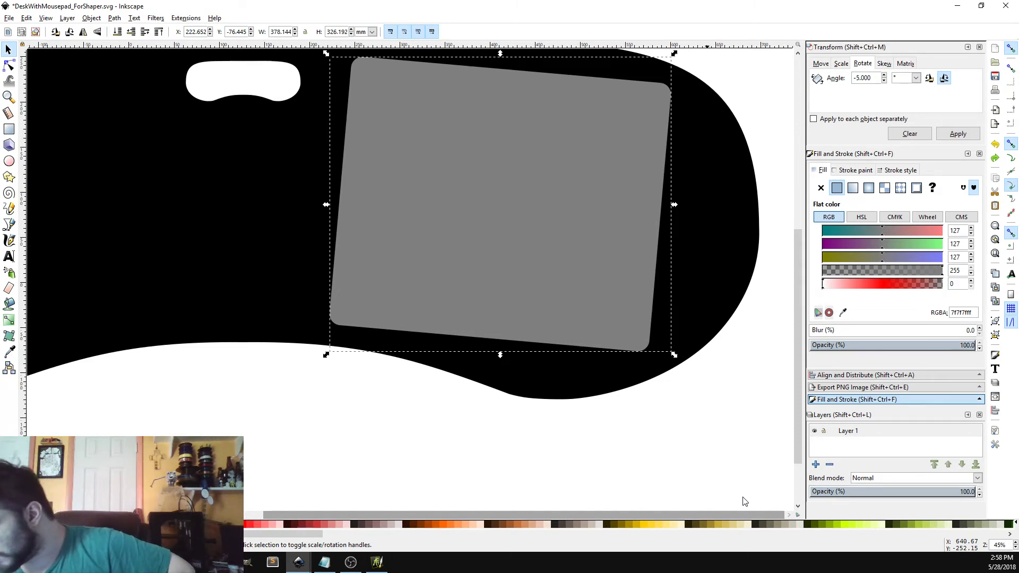
mouse_move(799, 442)
mouse_down()
mouse_move(805, 351)
mouse_move(814, 456)
mouse_move(814, 426)
mouse_up()
drag(732, 516, 737, 494)
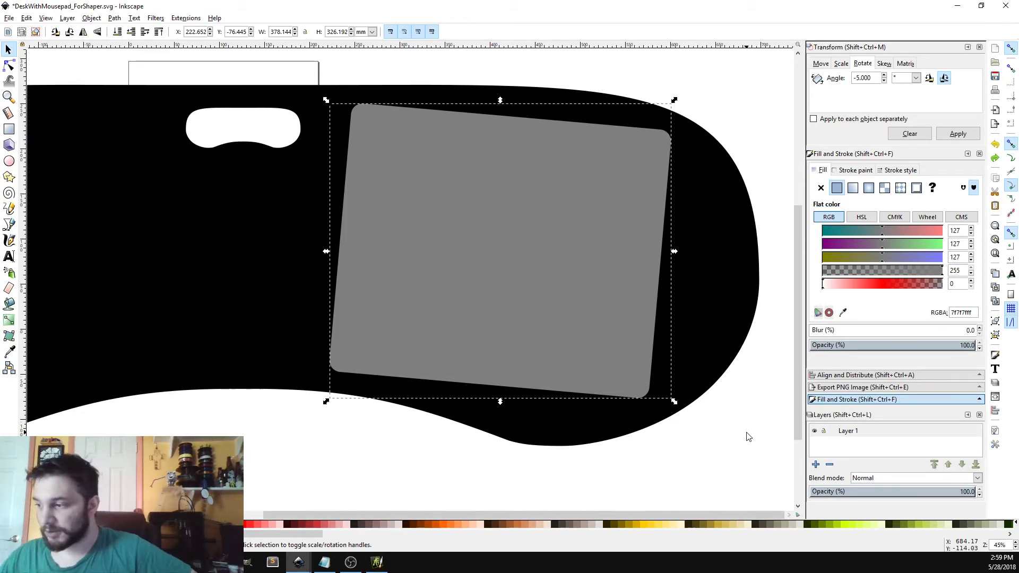
Step back through the edit history to the blue, olive and green fills and redo the changes to the black and gray version.
click(346, 467)
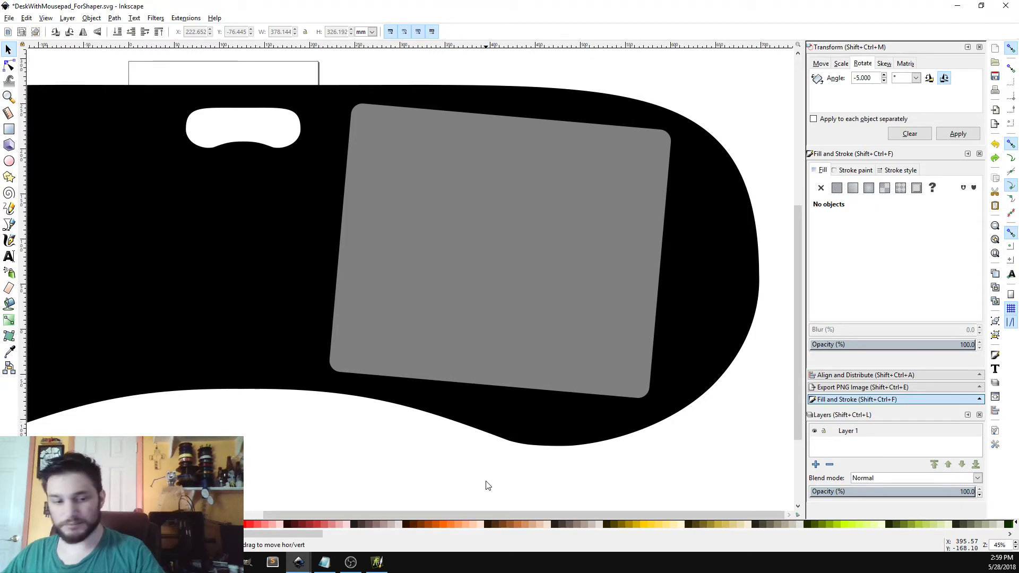
key(ctrl+z)
key(ctrl+z)
key(ctrl+z)
key(ctrl+z)
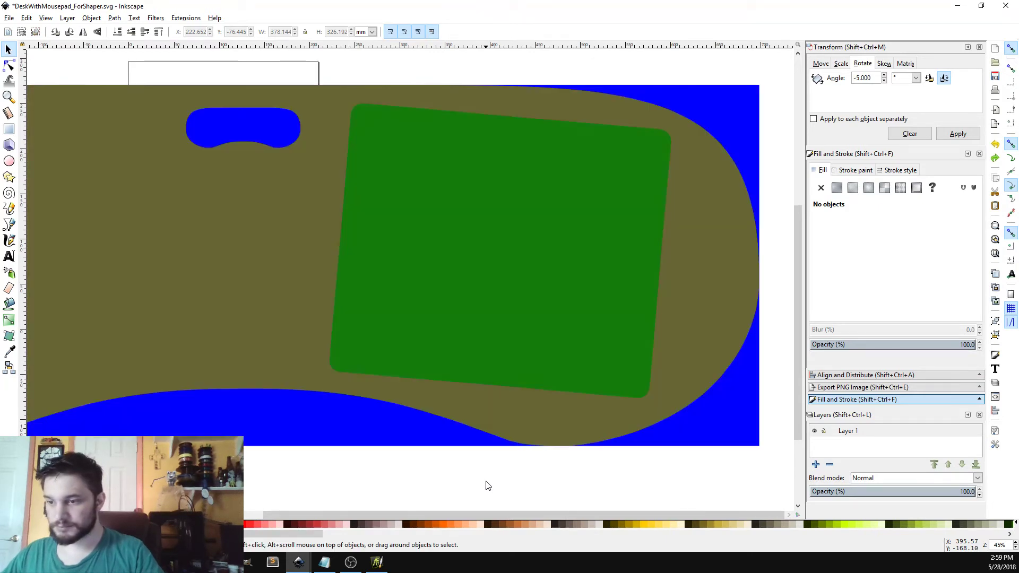
key(ctrl+z)
key(ctrl+z)
key(ctrl+shift+z)
key(ctrl+shift+z)
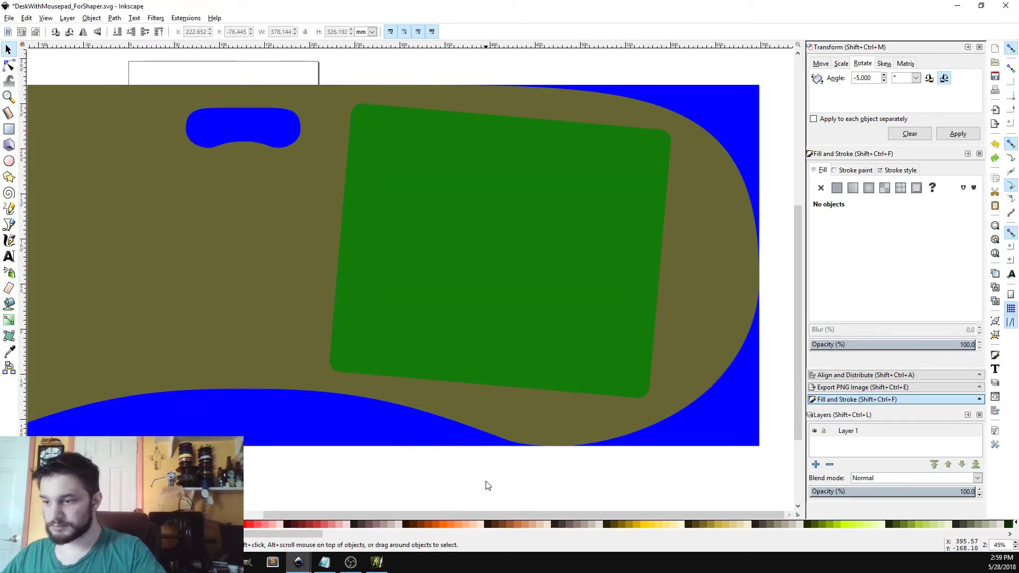
key(ctrl+shift+z)
key(ctrl+shift+z)
key(ctrl+shift+z)
key(ctrl+shift+z)
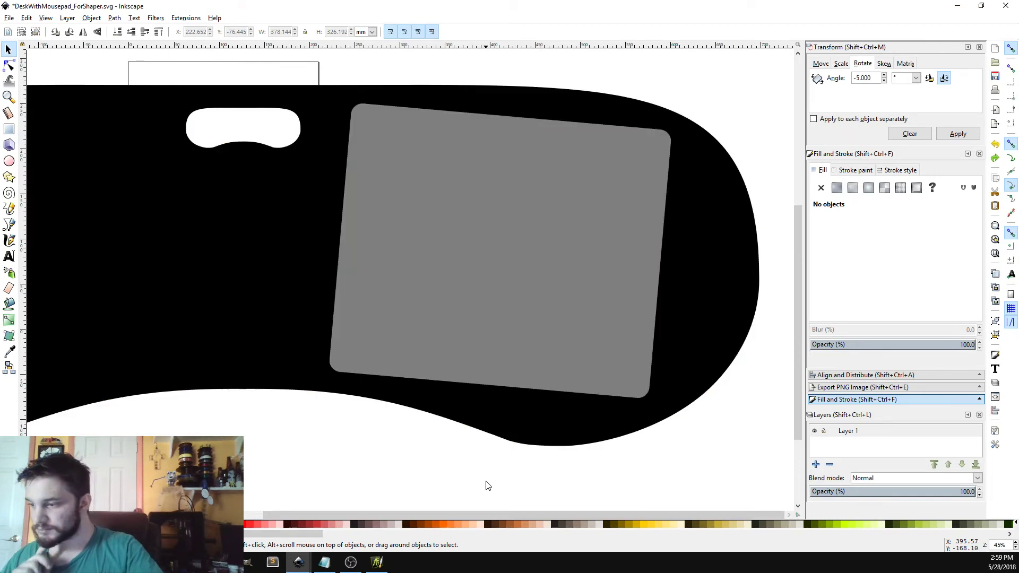
key(ctrl+shift+z)
key(ctrl+z)
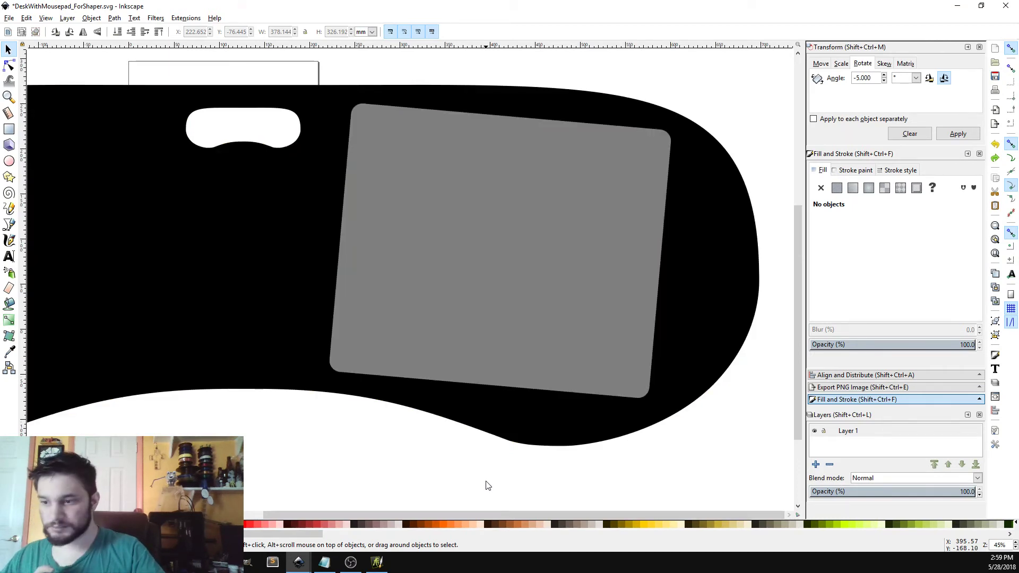
Save the changes to DeskWithMousepad_ForShaper.svg.
key(ctrl+s)
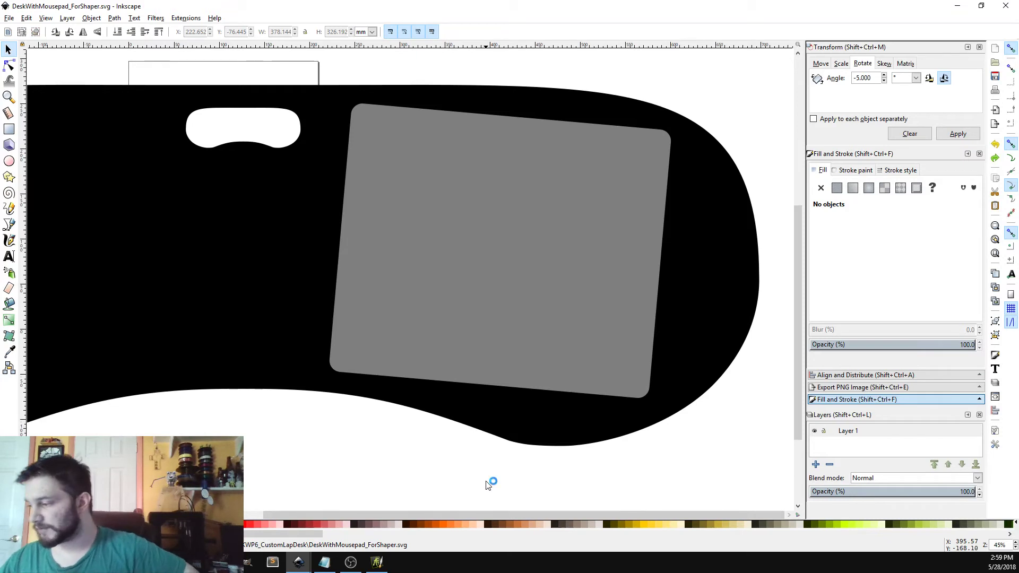
Delete the black desk shape with its handle cutouts and rotate the remaining gray mousepad by -5° to square it.
click(1016, 549)
click(1016, 549)
click(1016, 548)
click(1016, 548)
click(1016, 548)
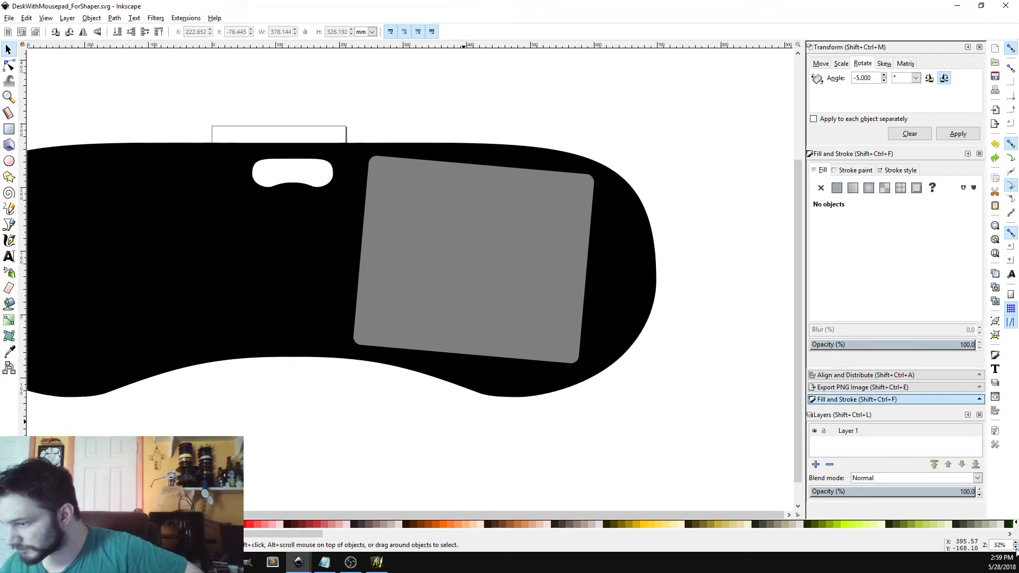
click(1016, 548)
click(1016, 548)
click(1016, 548)
drag(547, 514, 503, 524)
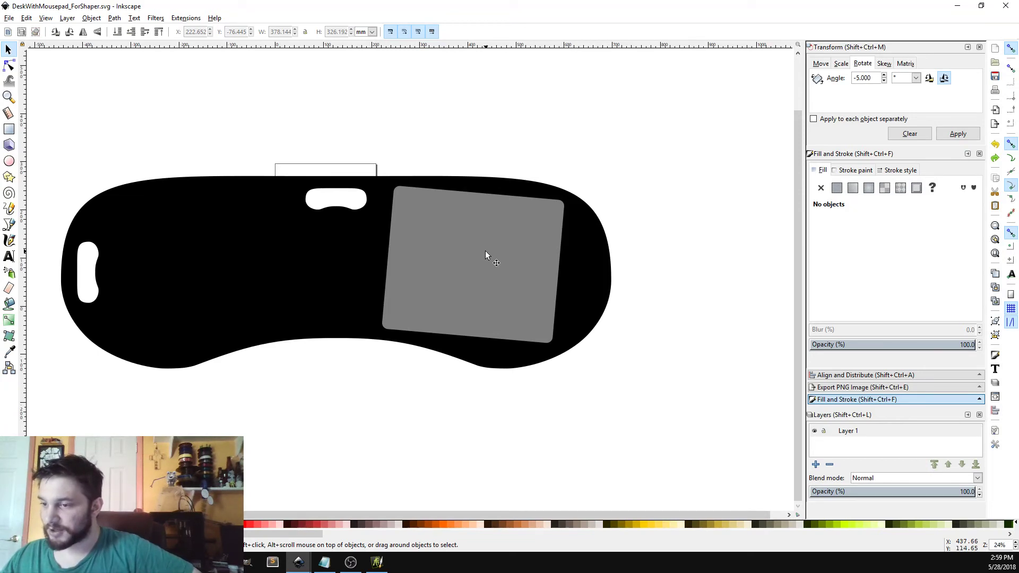
click(273, 247)
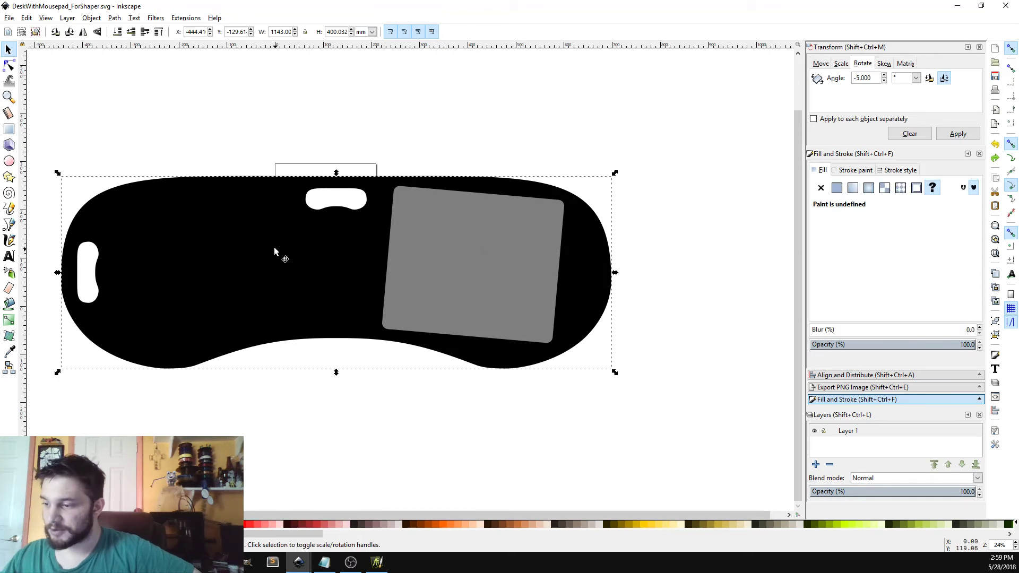
key(Delete)
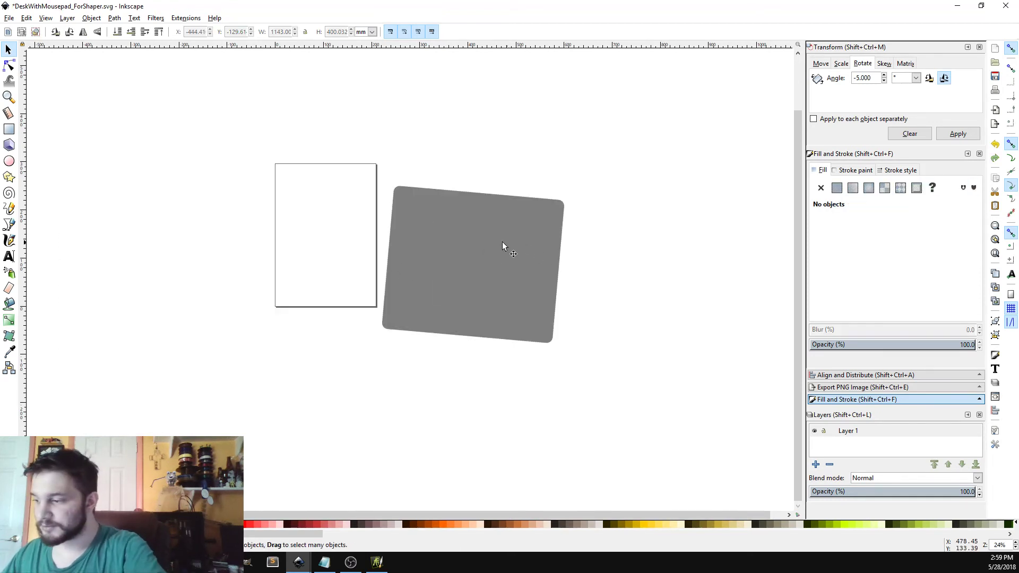
click(502, 241)
click(955, 137)
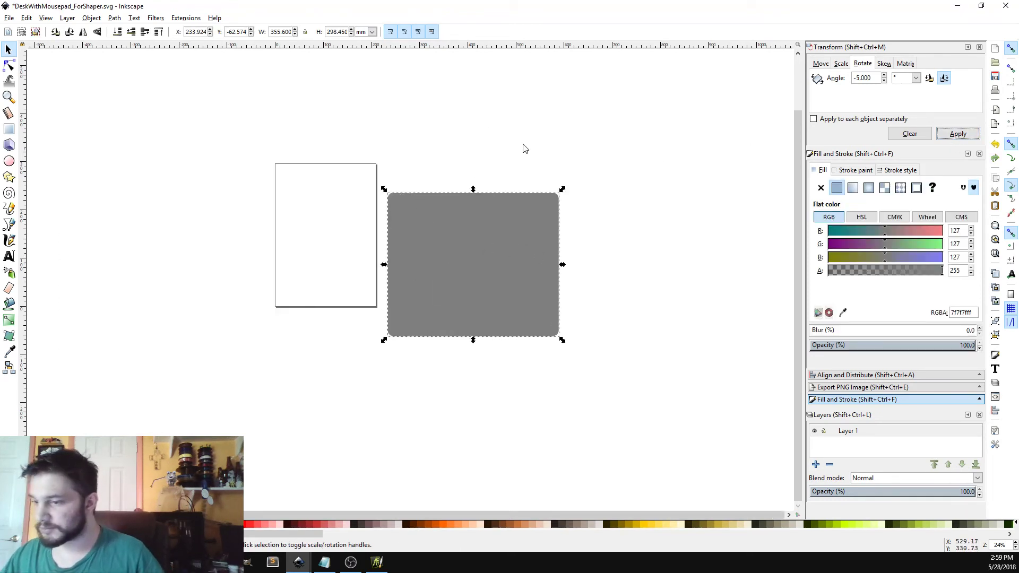
Save the squared mousepad shape as a separate Inkscape SVG named MousepadTest in the GKWP6_CustomLapDesk folder.
click(8, 18)
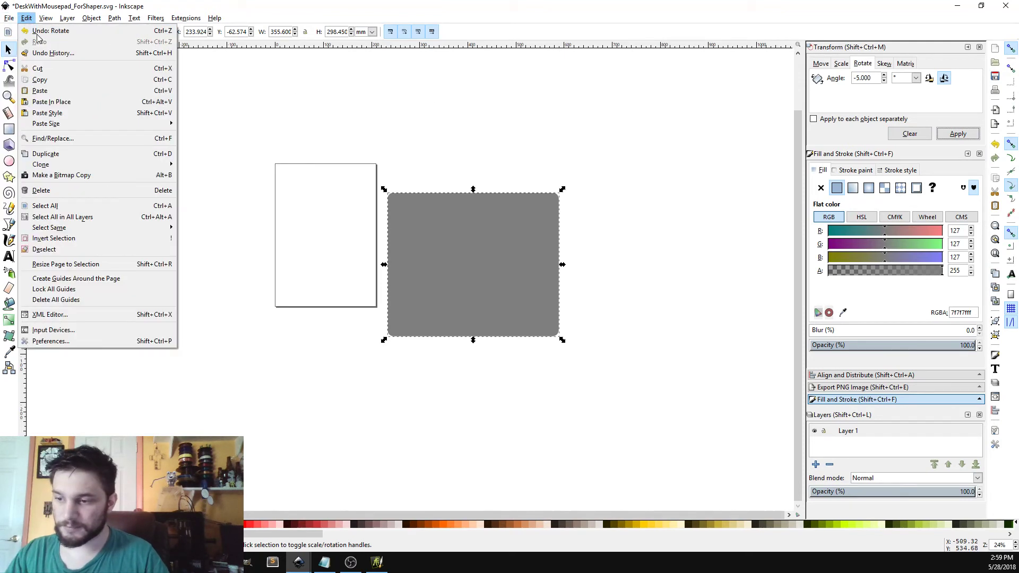
click(33, 98)
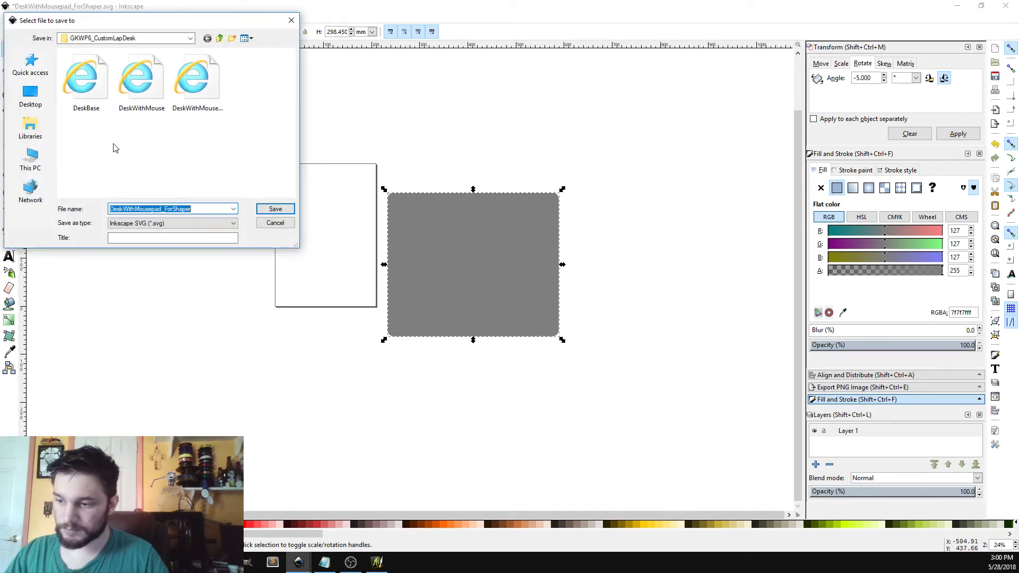
click(156, 208)
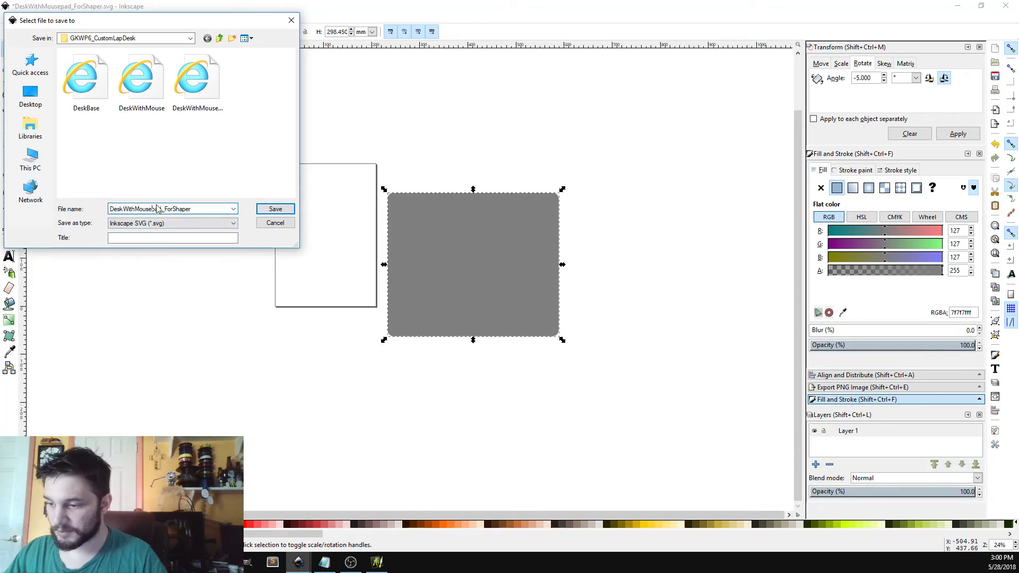
drag(196, 209, 40, 264)
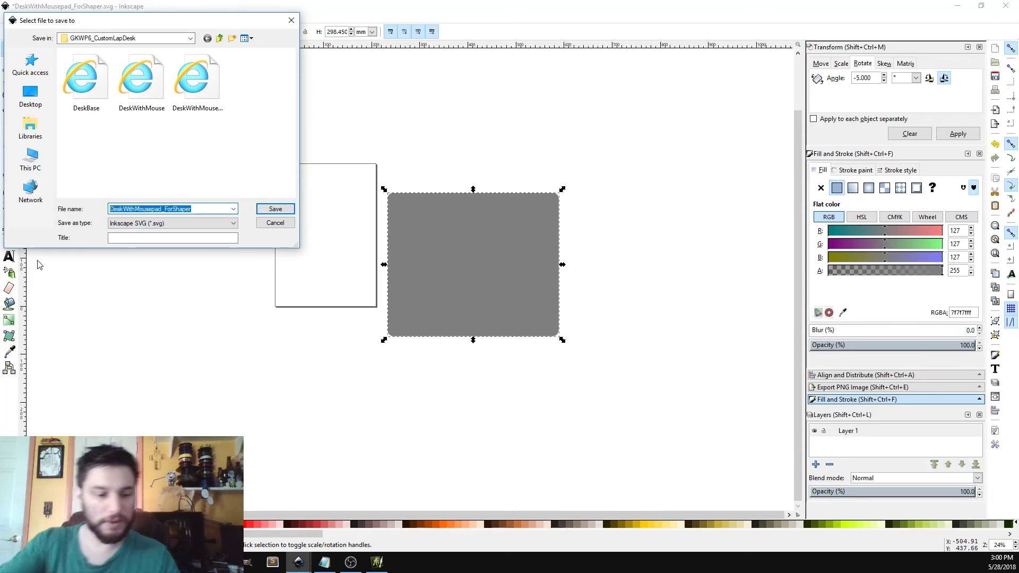
text(Mousepa)
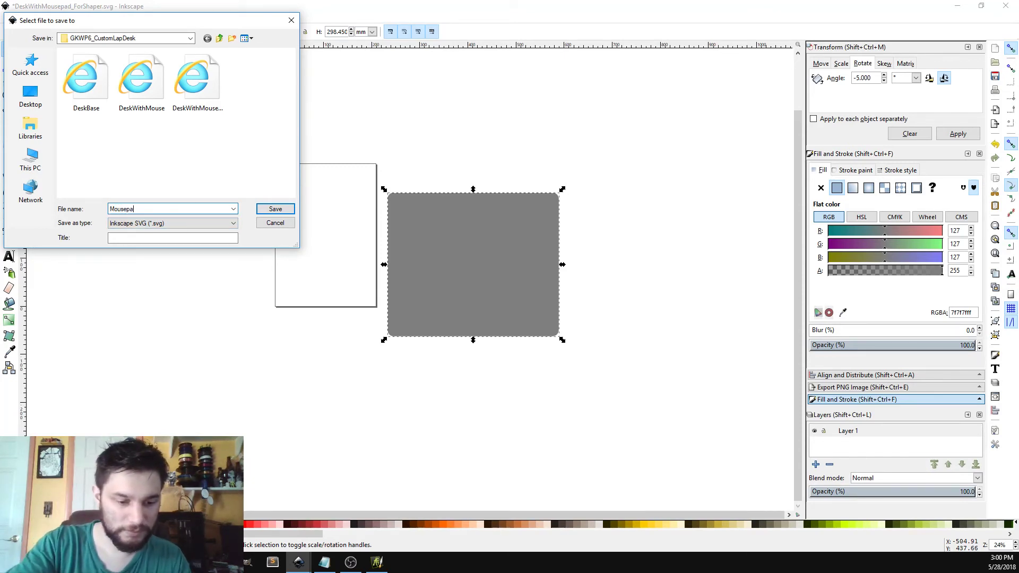
text(dTest)
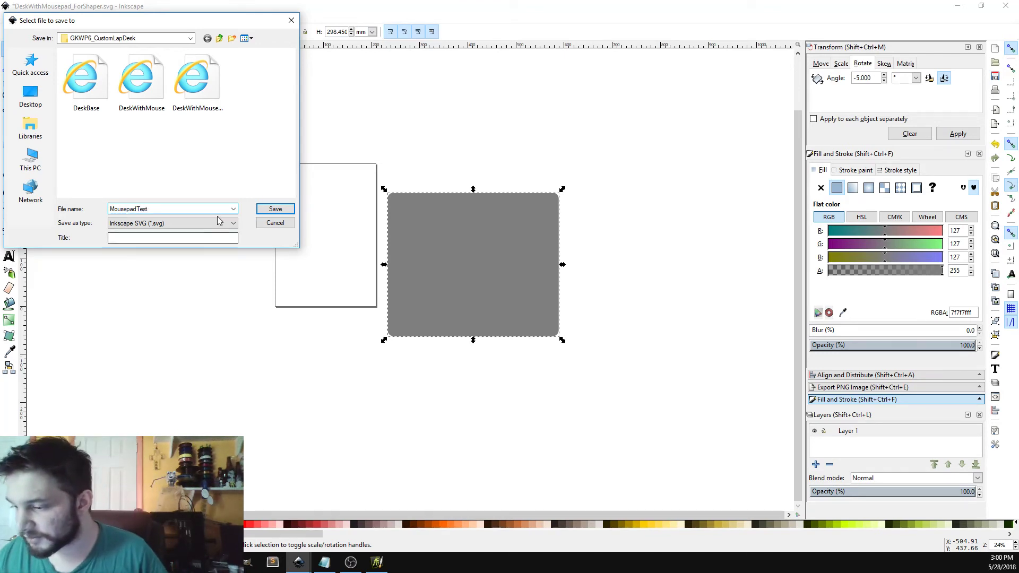
click(258, 212)
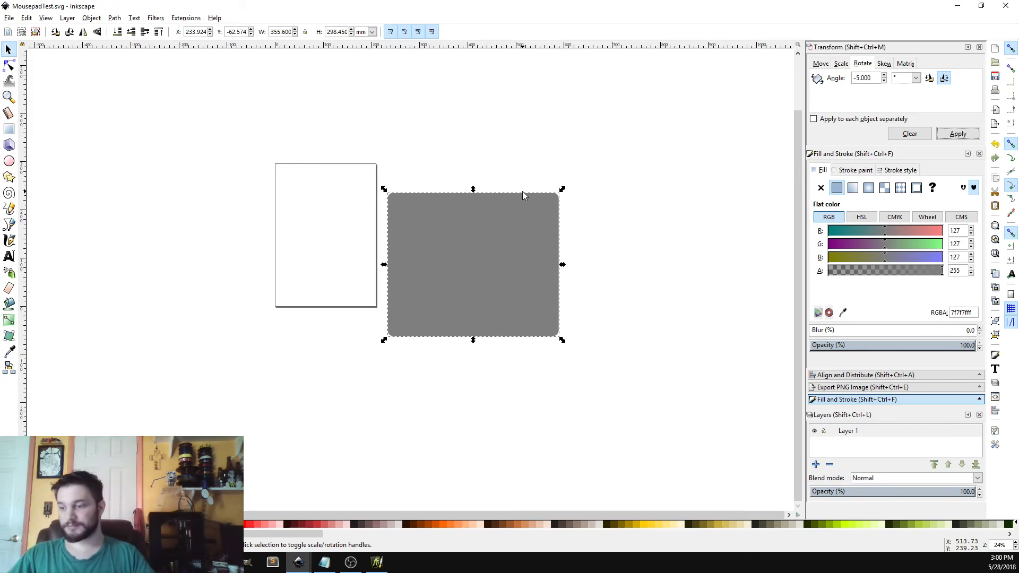
Undo the mousepad's rotation and the desk shape's deletion, and close MousepadTest.svg without saving these changes.
key(Return)
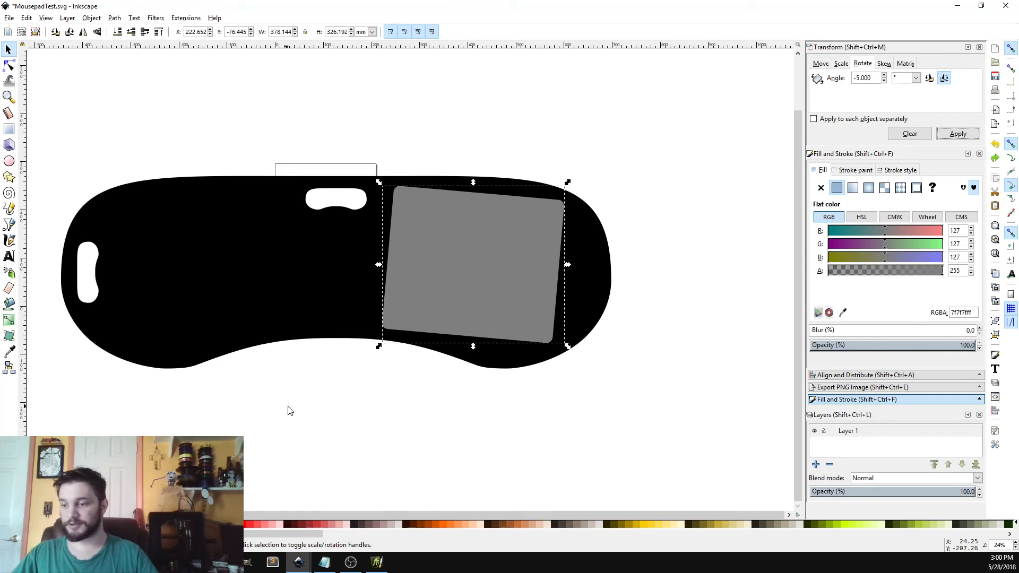
click(281, 385)
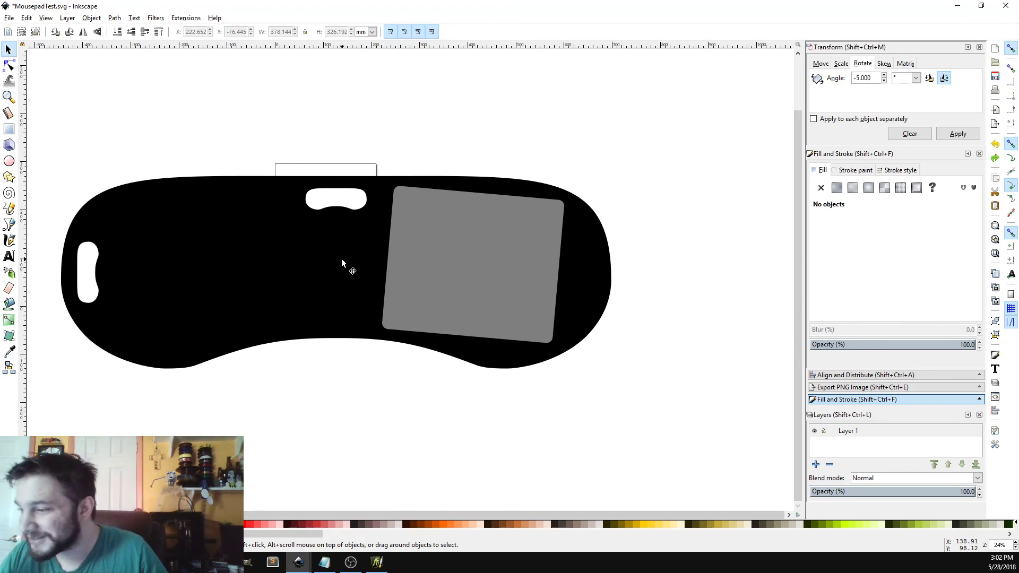
click(1006, 8)
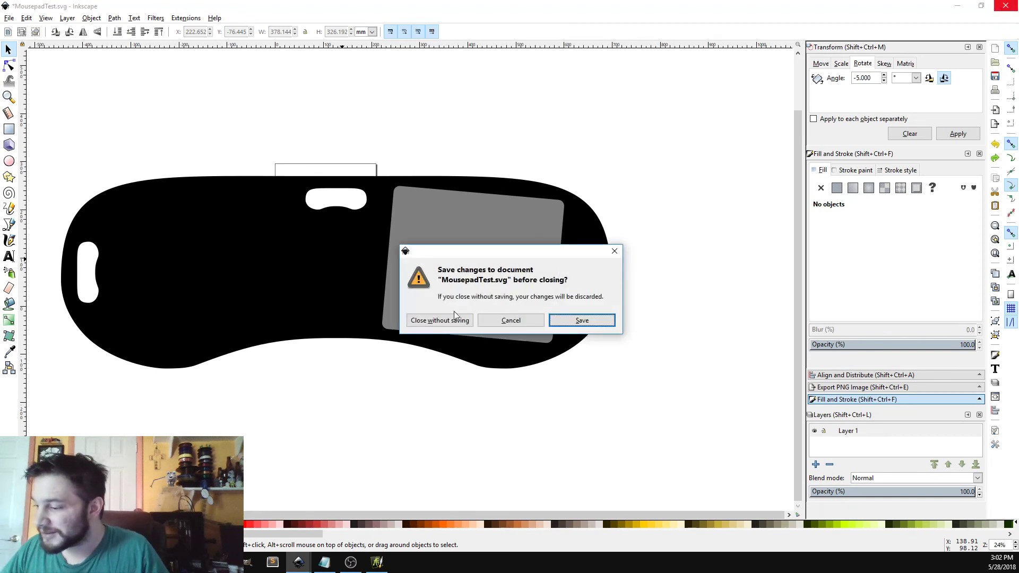
click(435, 325)
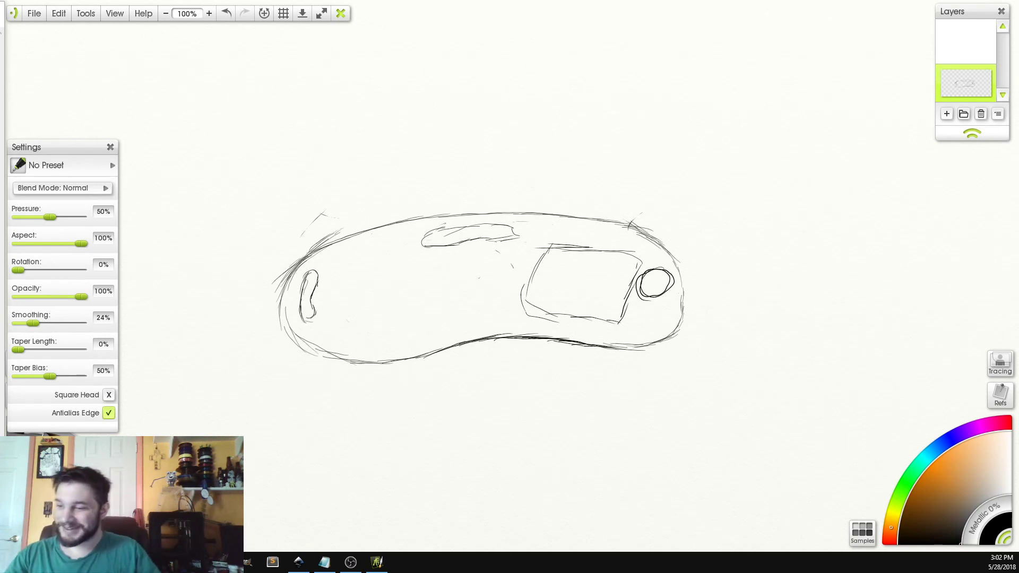
Quit ArtRage without saving the hand-drawn lap desk sketch.
click(34, 13)
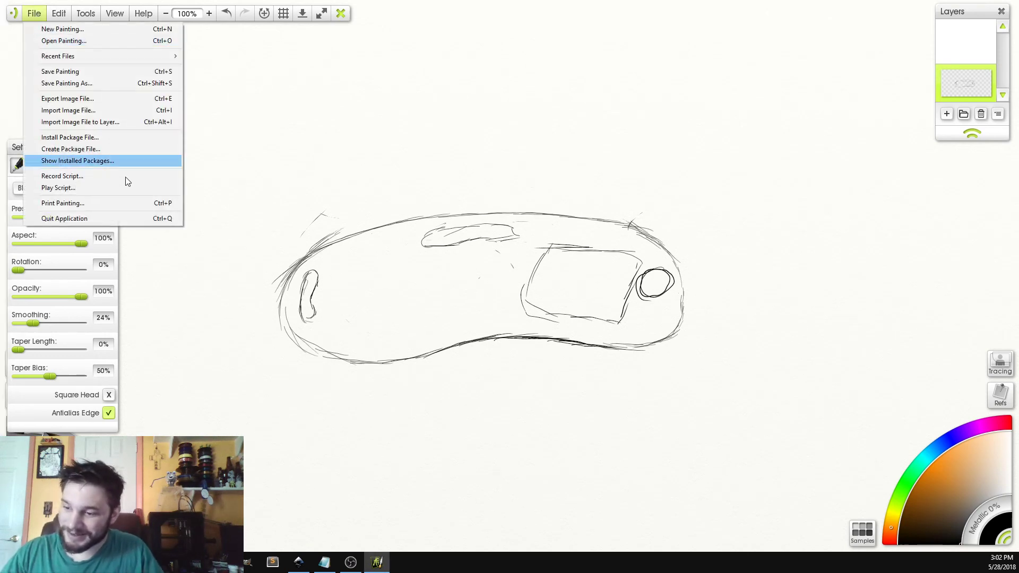
click(83, 218)
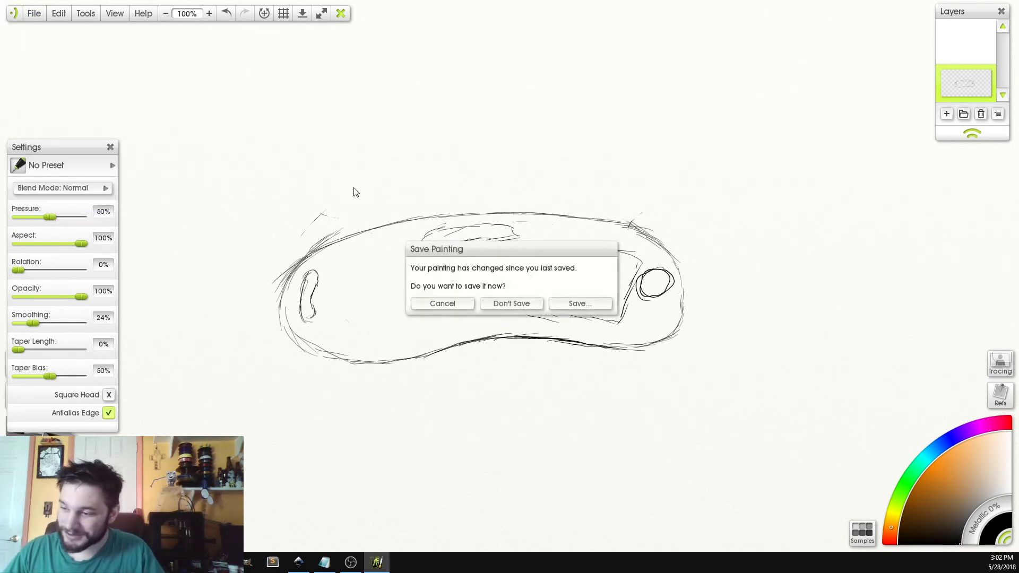
click(511, 303)
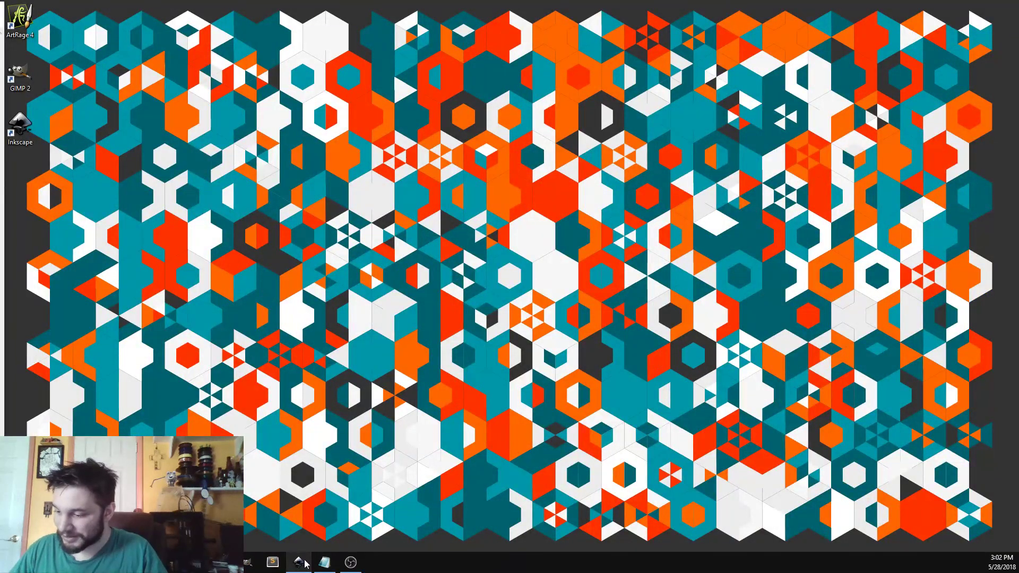
mouse_move(301, 562)
mouse_move(303, 545)
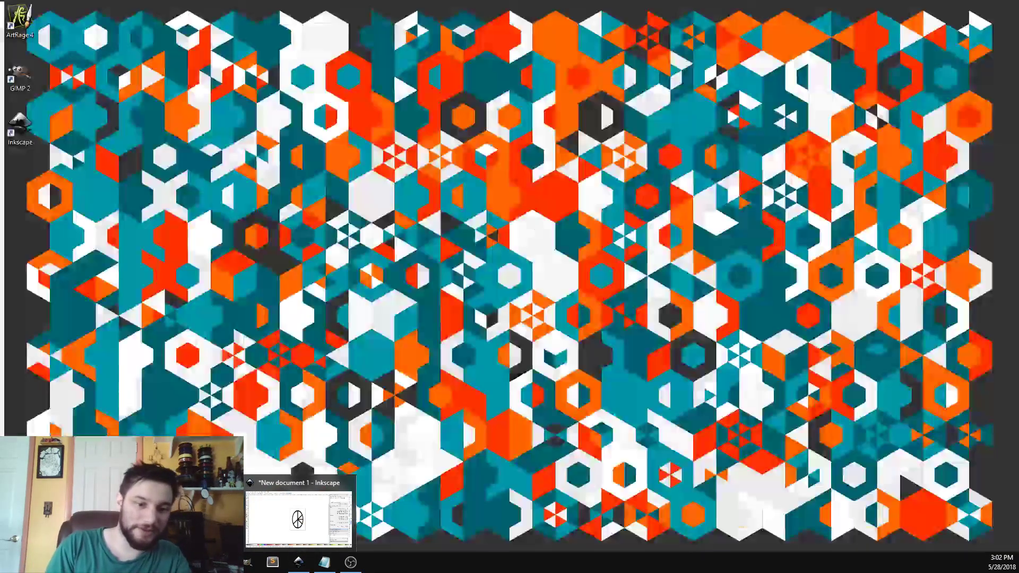